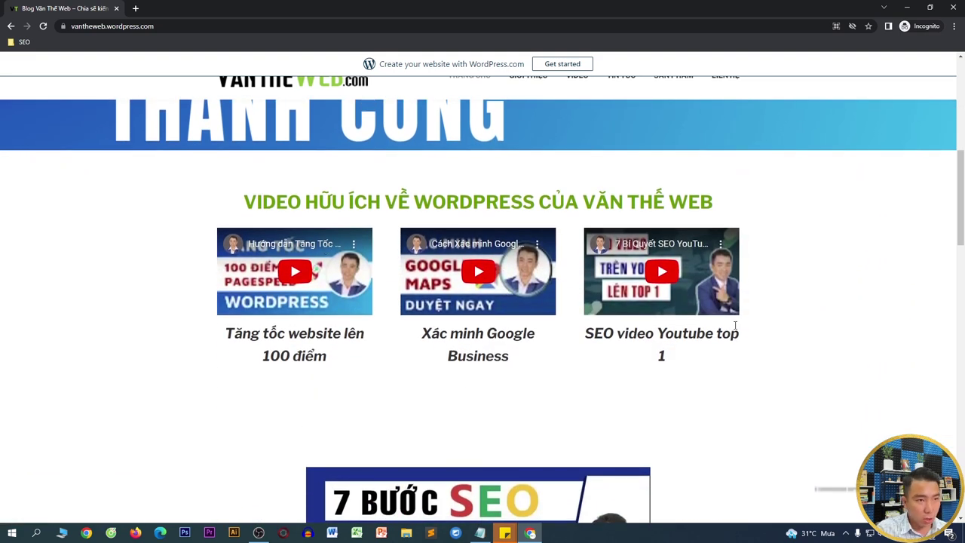
- Advance the homepage slider three slides and open the Fixed TOC article in another tab
scroll(735, 319, "down", 4)
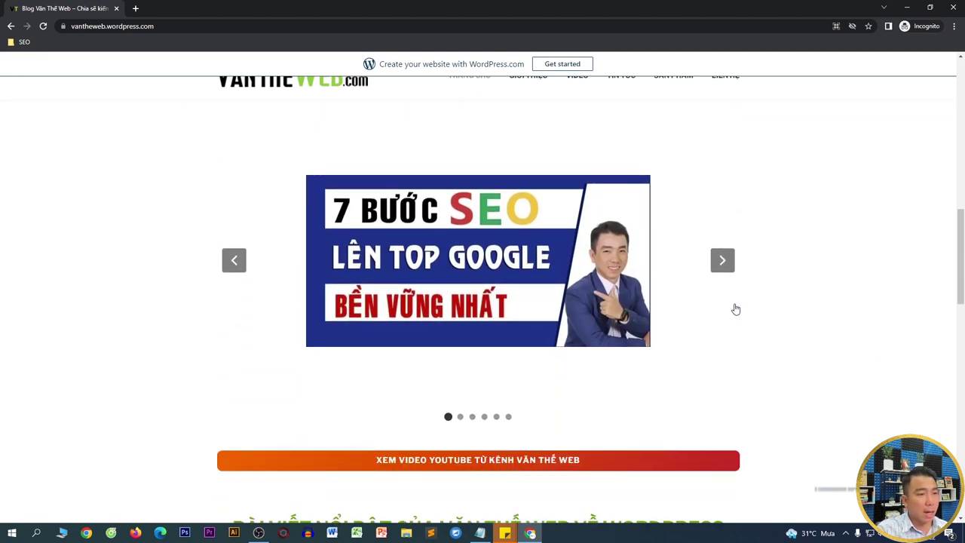
left_click(721, 255)
left_click(721, 255)
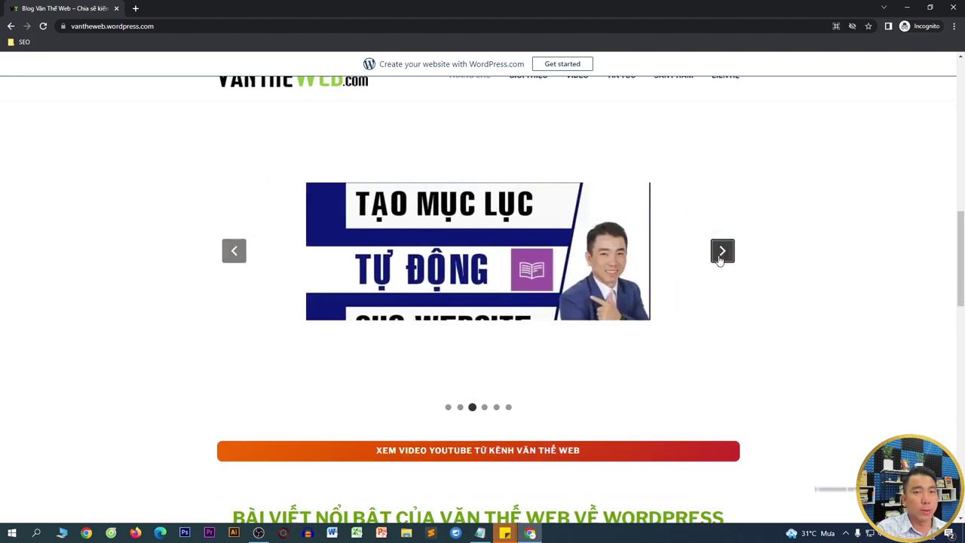
left_click(721, 252)
scroll(717, 256, "down", 3)
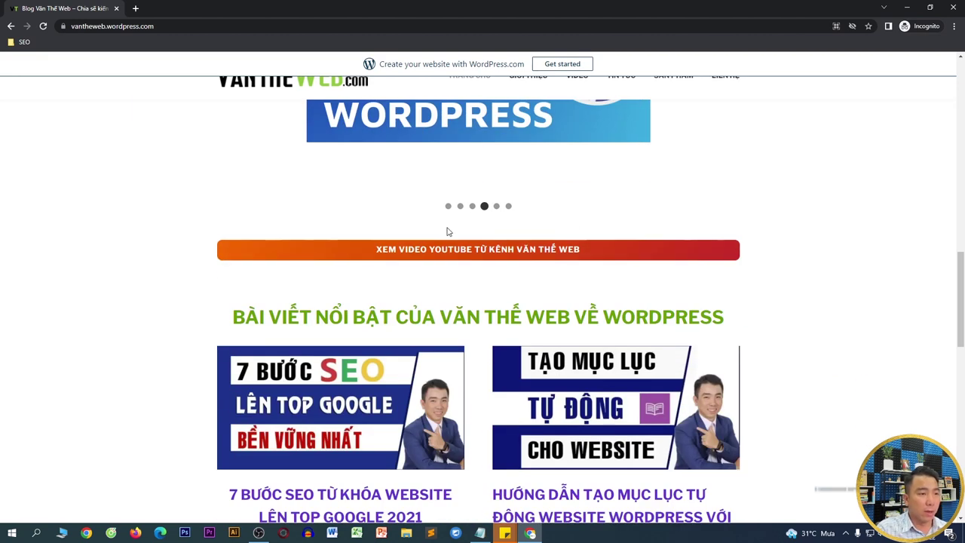
scroll(415, 259, "down", 3)
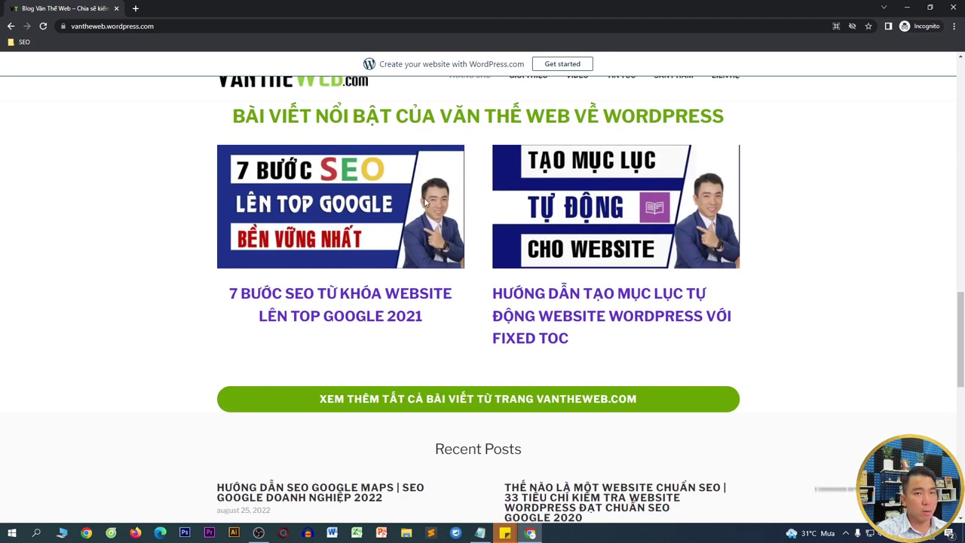
middle_click(562, 200)
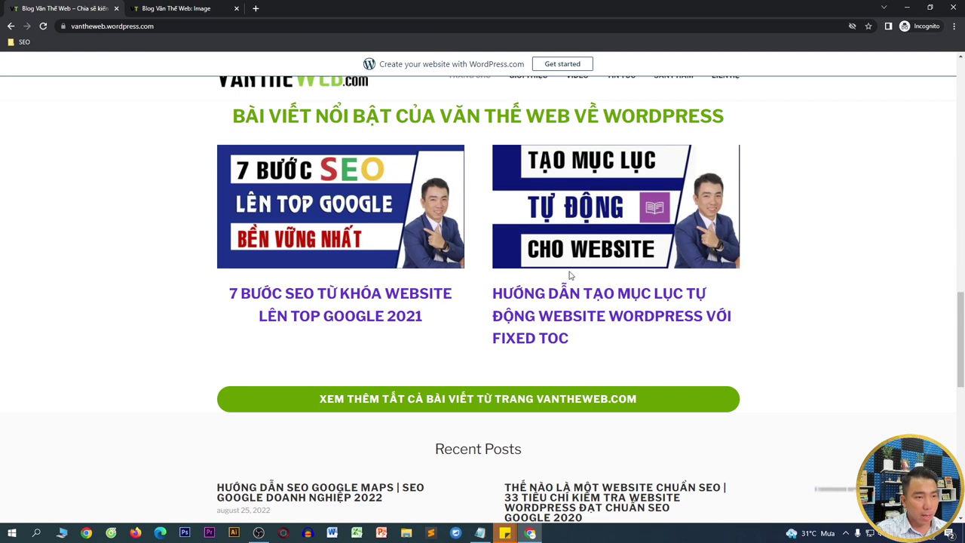
left_click(564, 304)
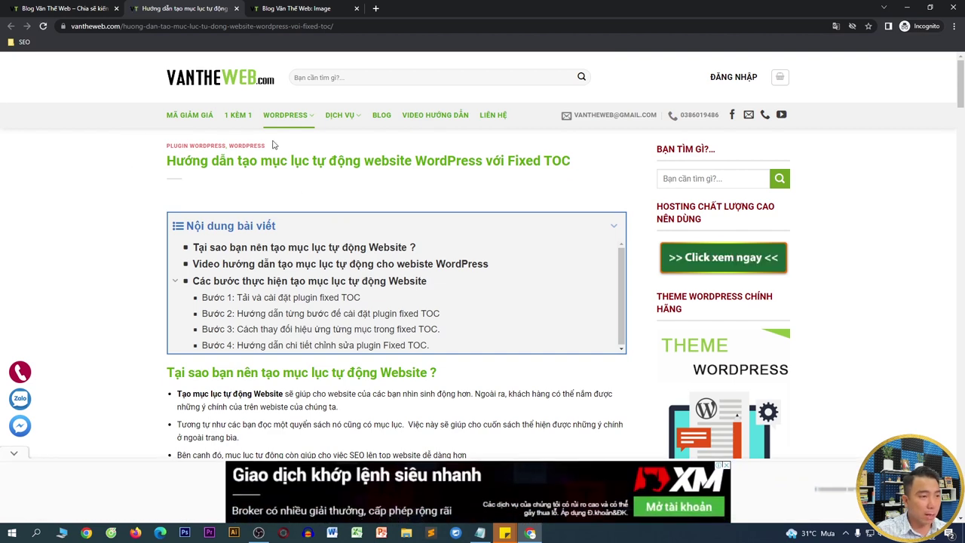
- Return to the homepage, view the LIÊN HỆ contact page, then go home via the logo
left_click(93, 9)
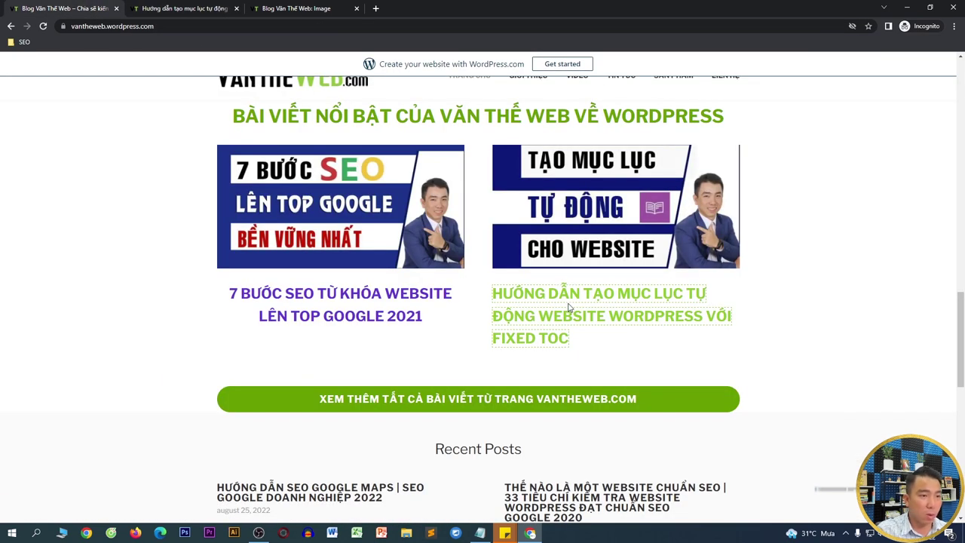
scroll(573, 264, "down", 8)
scroll(572, 266, "up", 5)
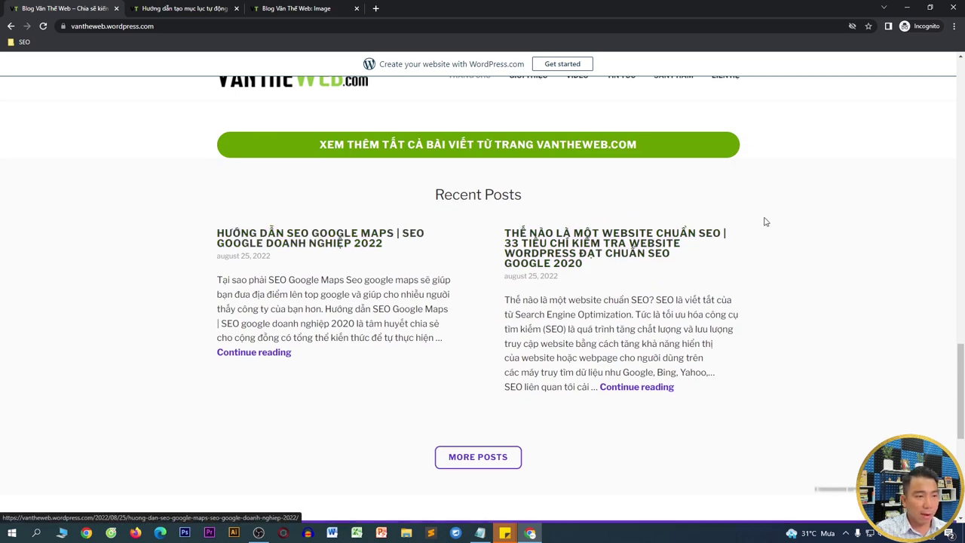
scroll(488, 248, "down", 5)
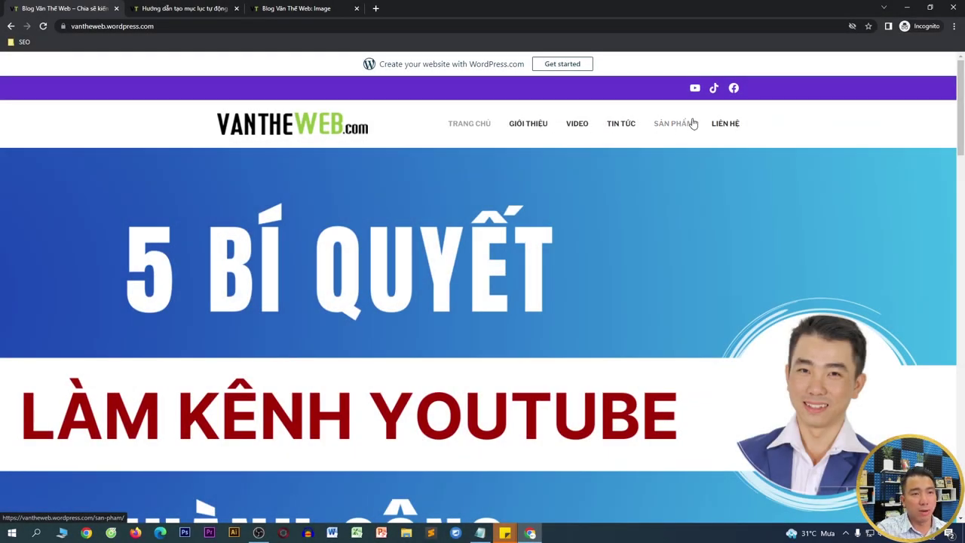
left_click(726, 122)
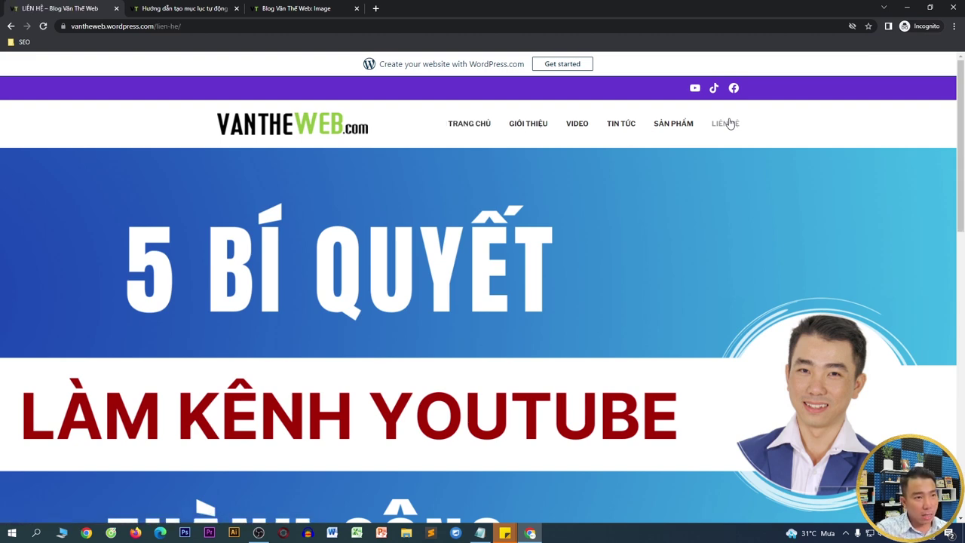
scroll(379, 224, "down", 5)
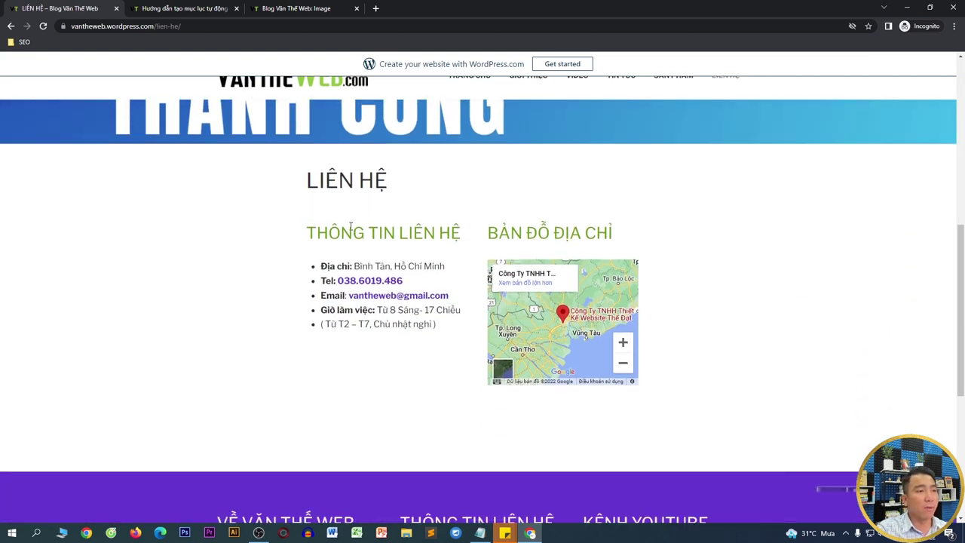
scroll(327, 98, "up", 1)
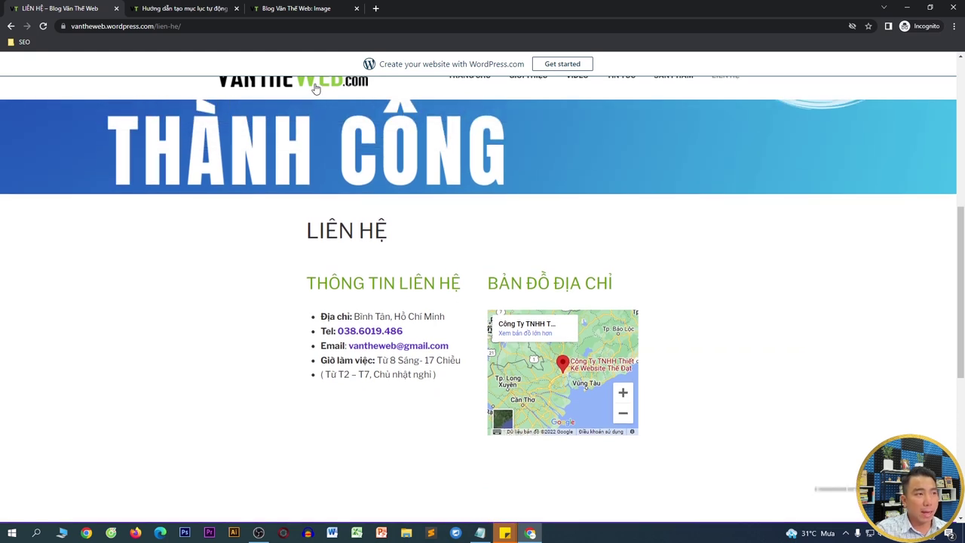
left_click(316, 89)
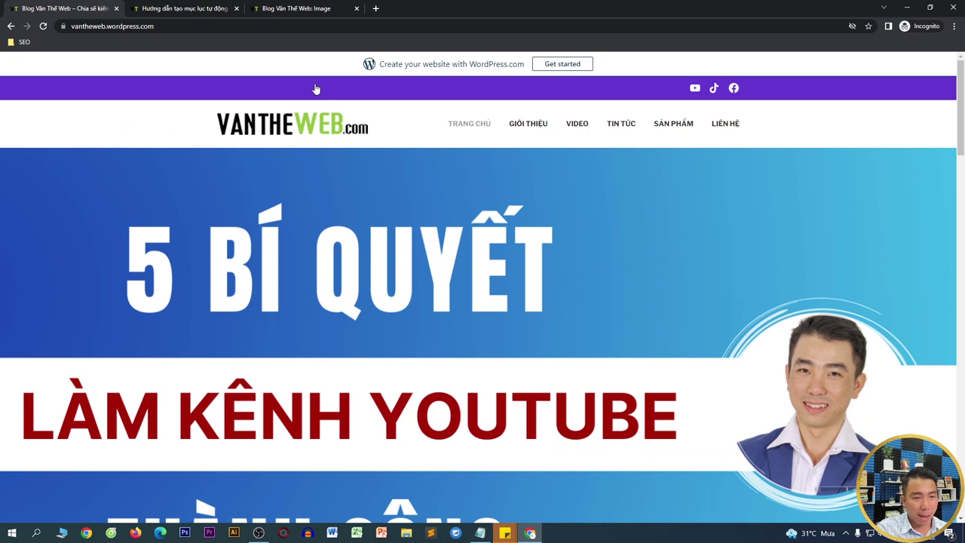
- Preview the free Baker theme's details page and return to the theme list
scroll(416, 210, "down", 2)
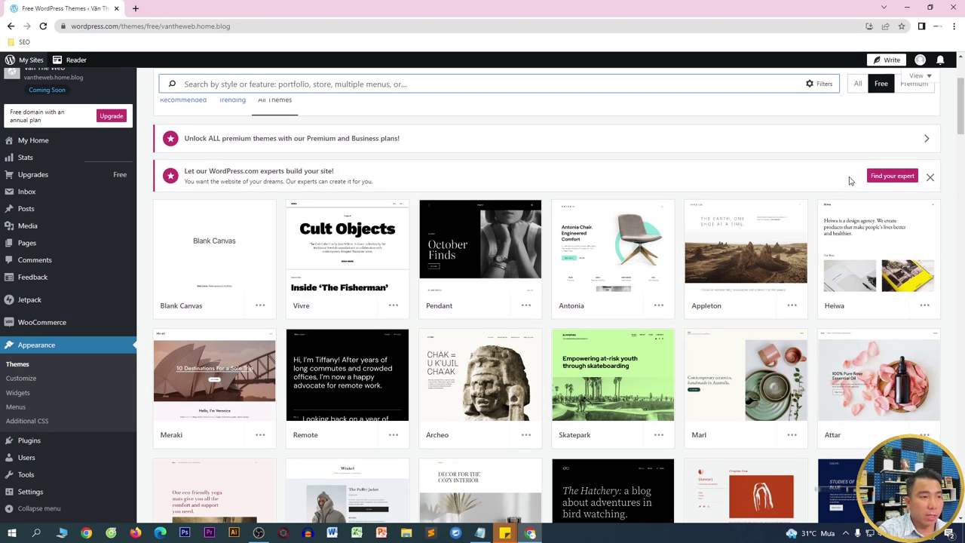
scroll(362, 249, "down", 3)
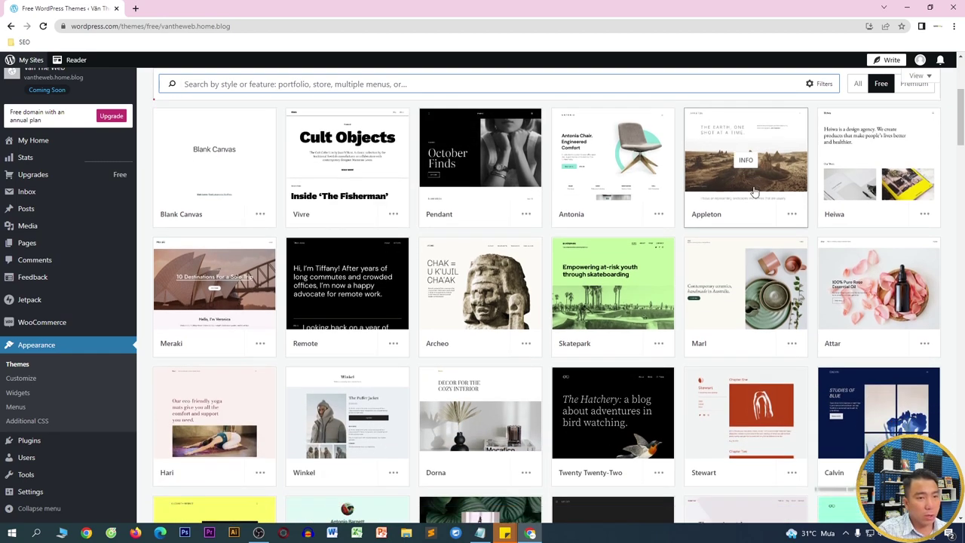
scroll(825, 202, "down", 8)
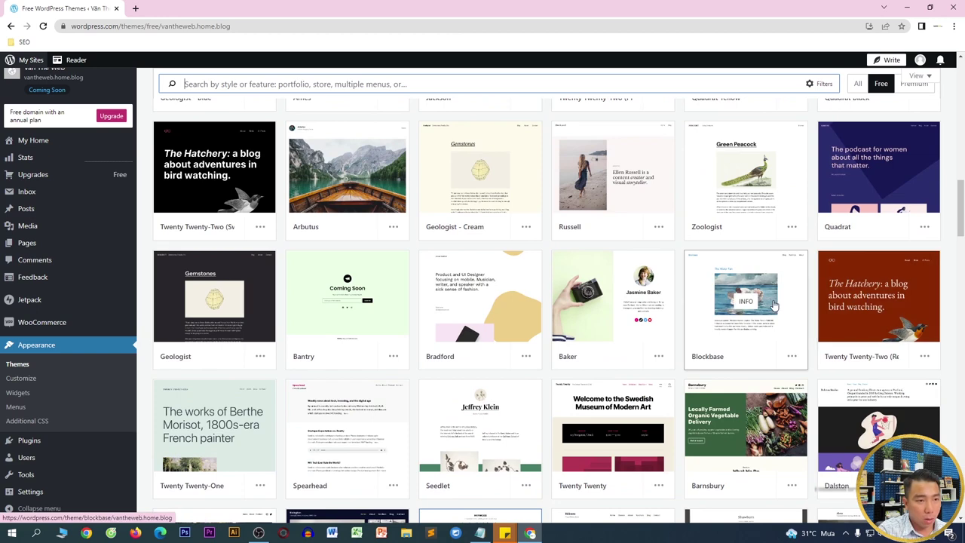
left_click(636, 317)
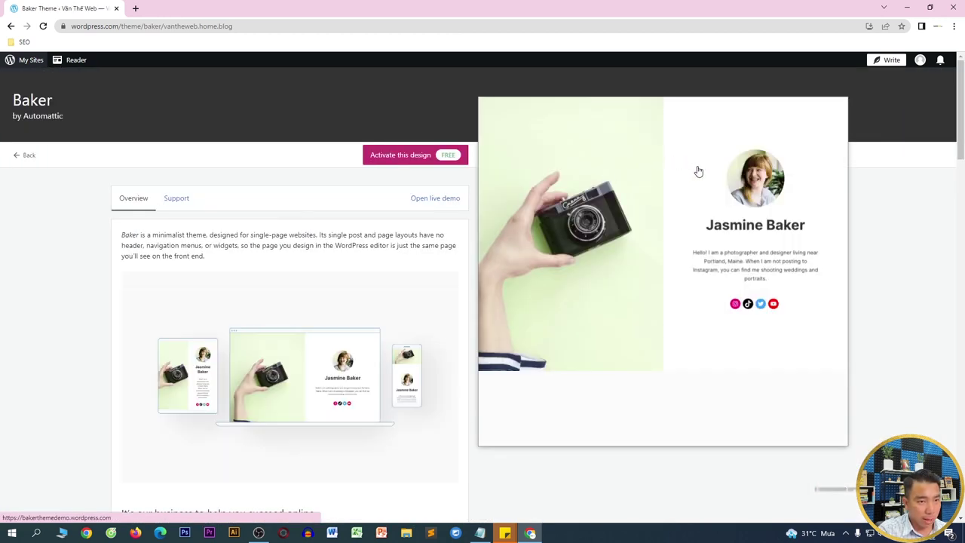
scroll(698, 191, "down", 3)
scroll(861, 229, "down", 1)
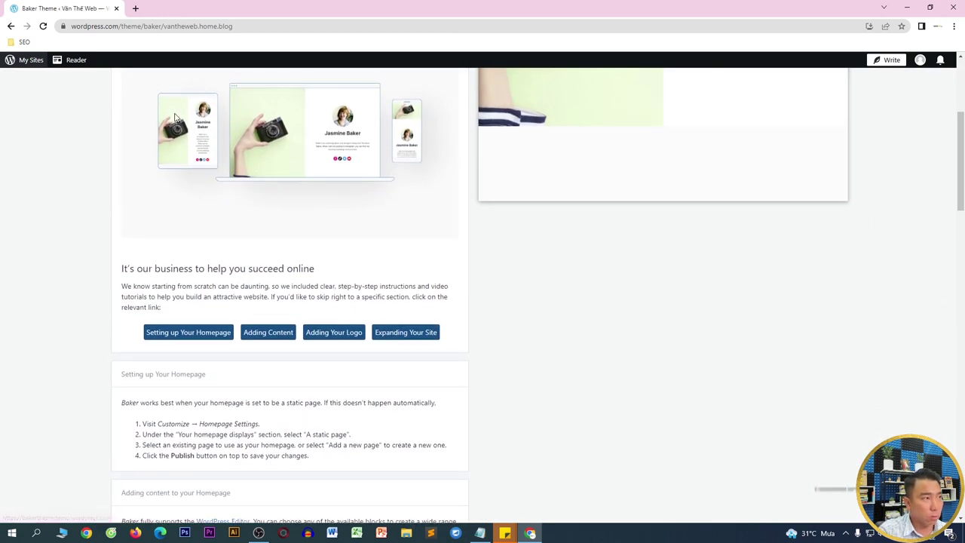
scroll(147, 113, "up", 5)
left_click(25, 156)
- Preview the Rivington theme's details and go back to the themes
scroll(528, 309, "down", 3)
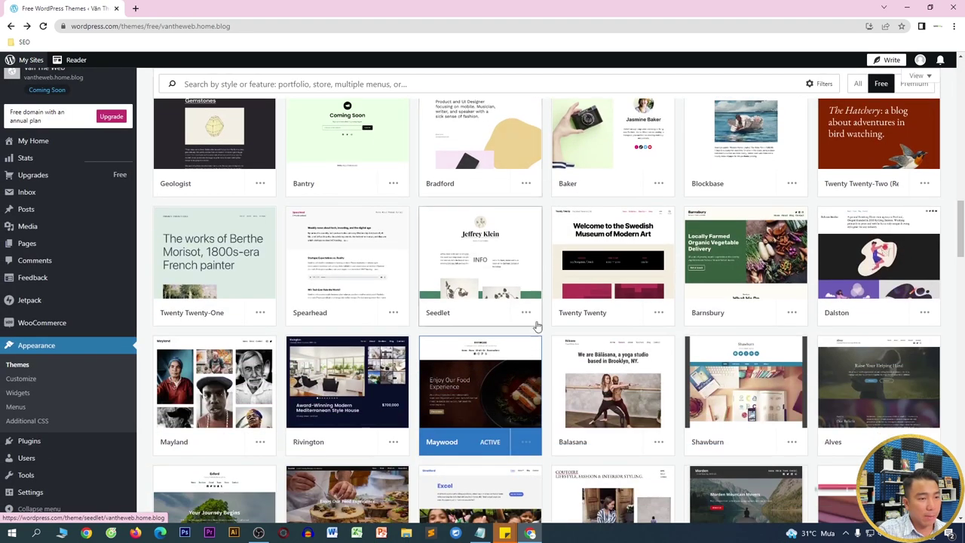
left_click(368, 384)
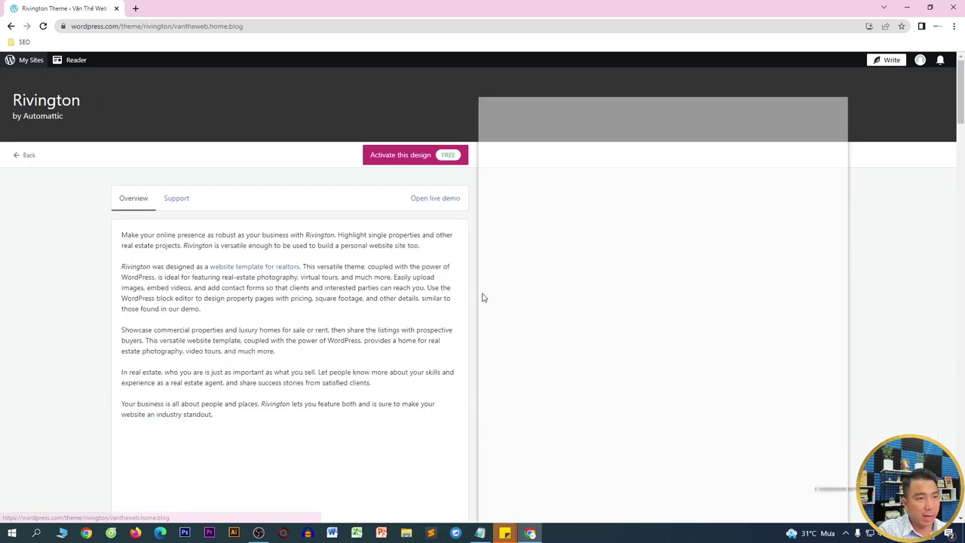
scroll(645, 195, "down", 2)
scroll(667, 236, "up", 2)
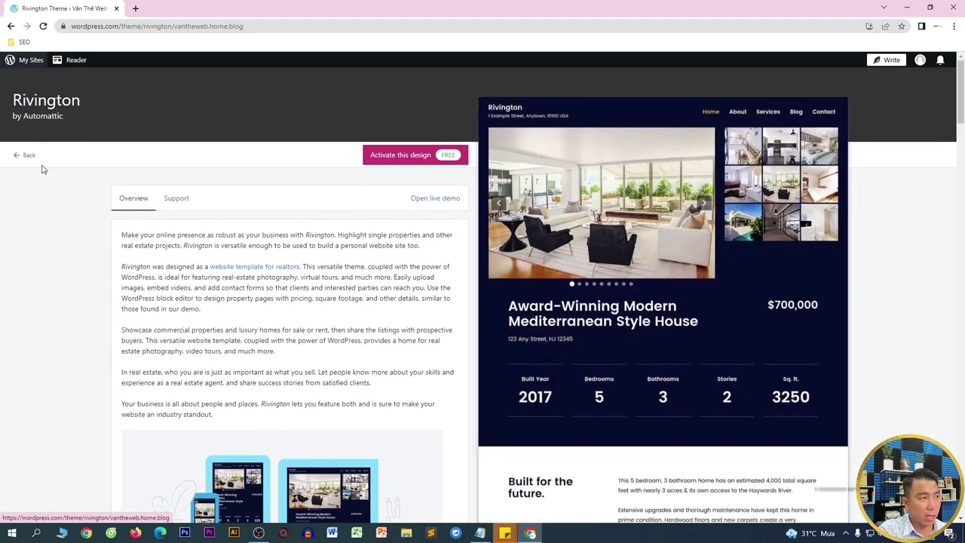
left_click(26, 156)
- Preview the free Stow theme's details page
scroll(913, 268, "down", 2)
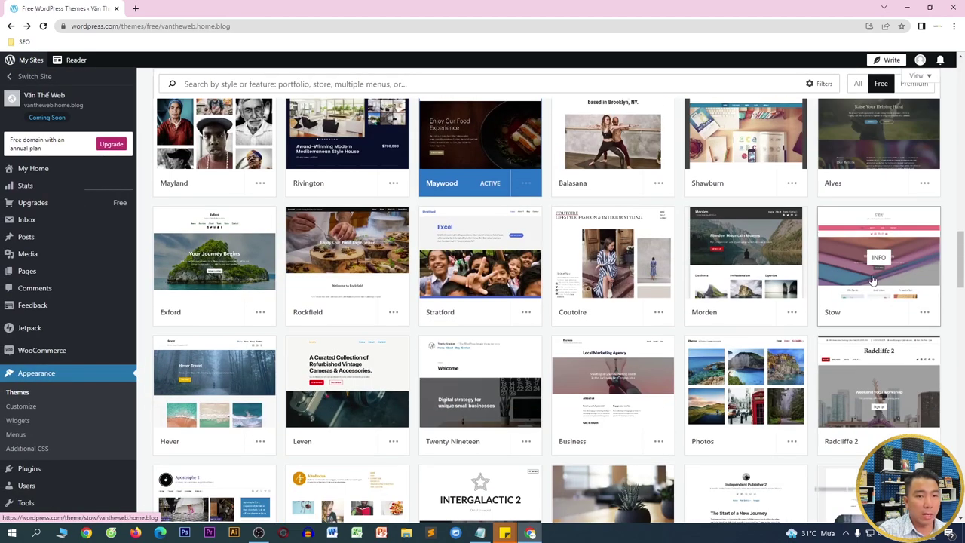
left_click(912, 268)
scroll(682, 250, "down", 2)
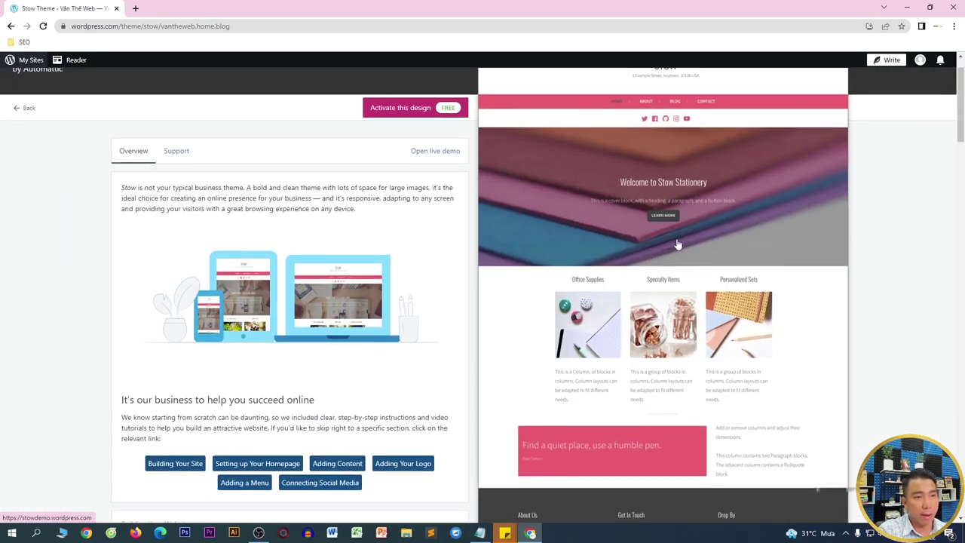
scroll(692, 200, "down", 3)
scroll(664, 194, "up", 5)
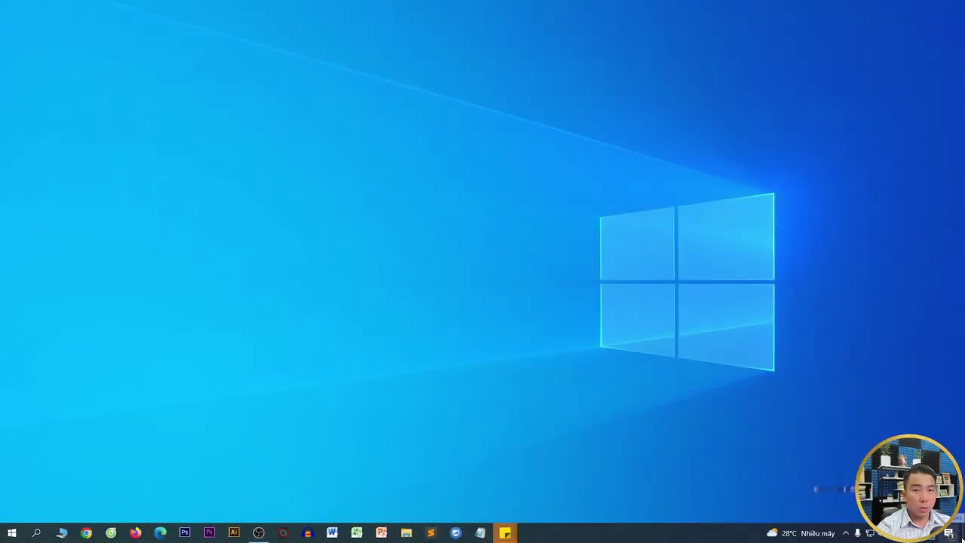
- Launch Chrome with the Marketing profile, then open a new window under the WEB profile
left_click(86, 532)
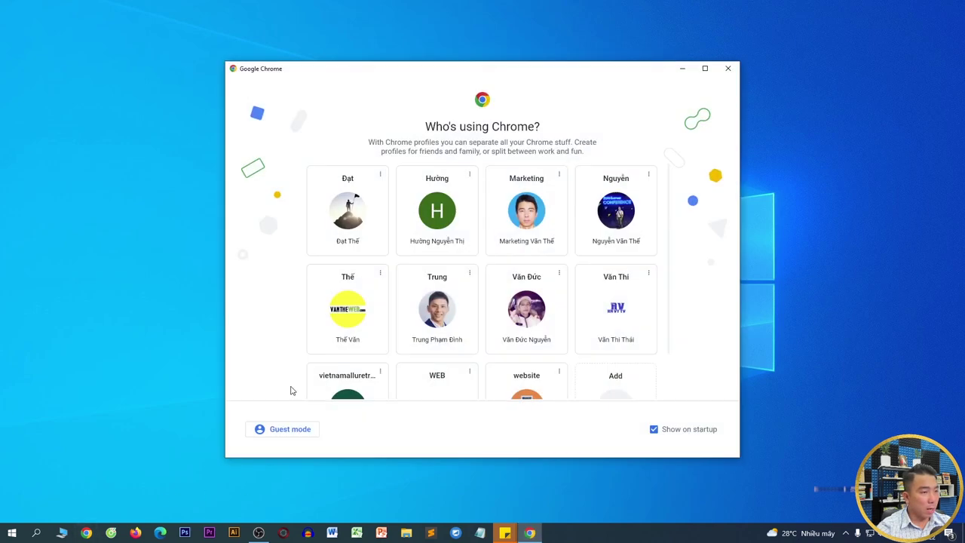
left_click(526, 220)
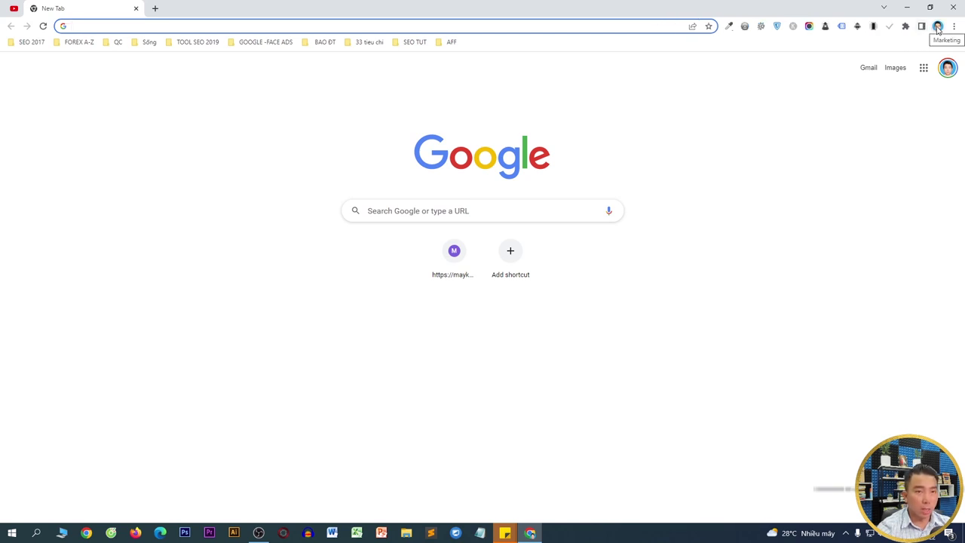
left_click(938, 27)
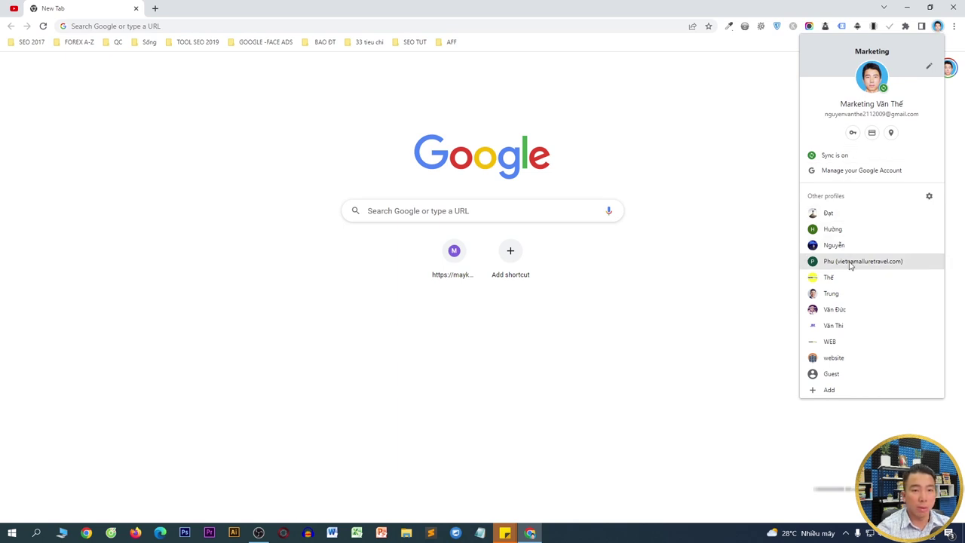
left_click(840, 341)
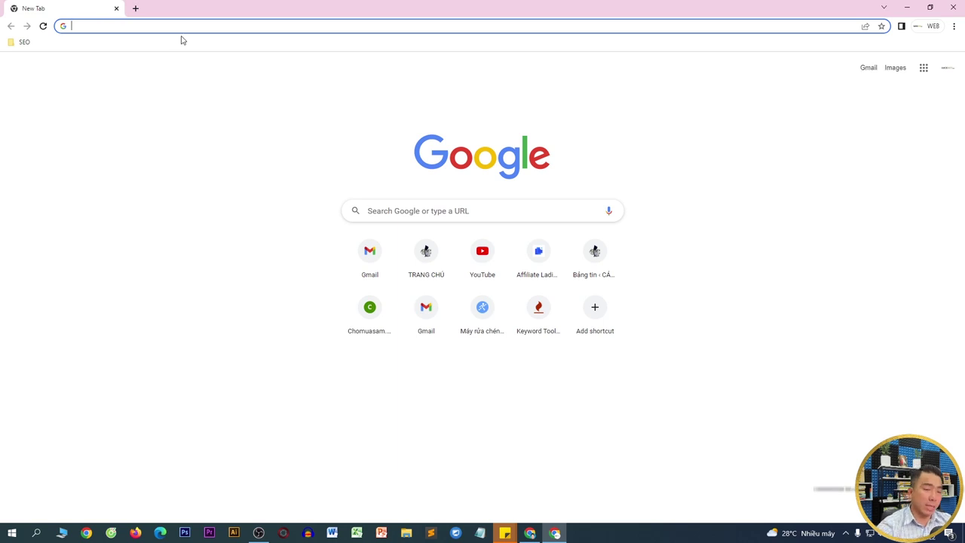
- Enter 'wordpress.com' and bring Notepad up maximized with enlarged text
type("wo")
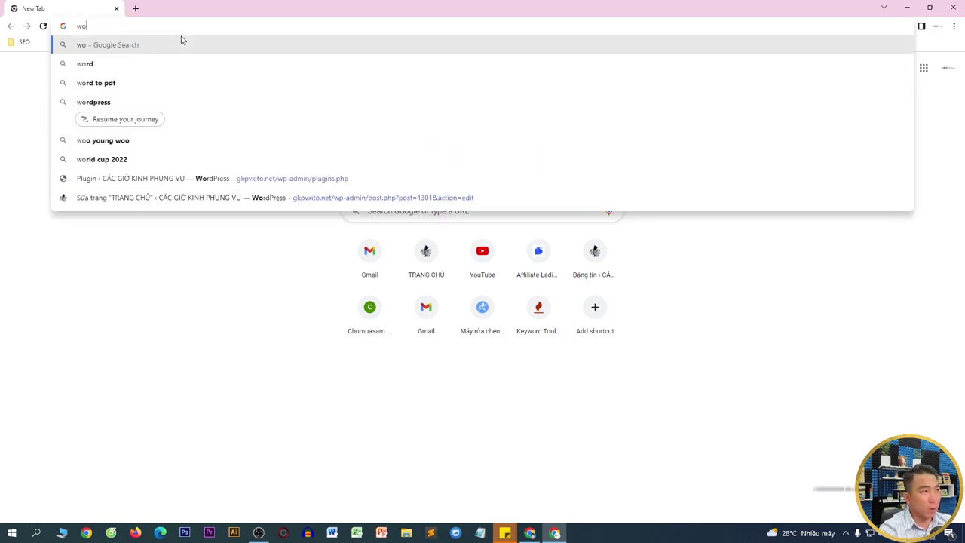
type("rdpress.com")
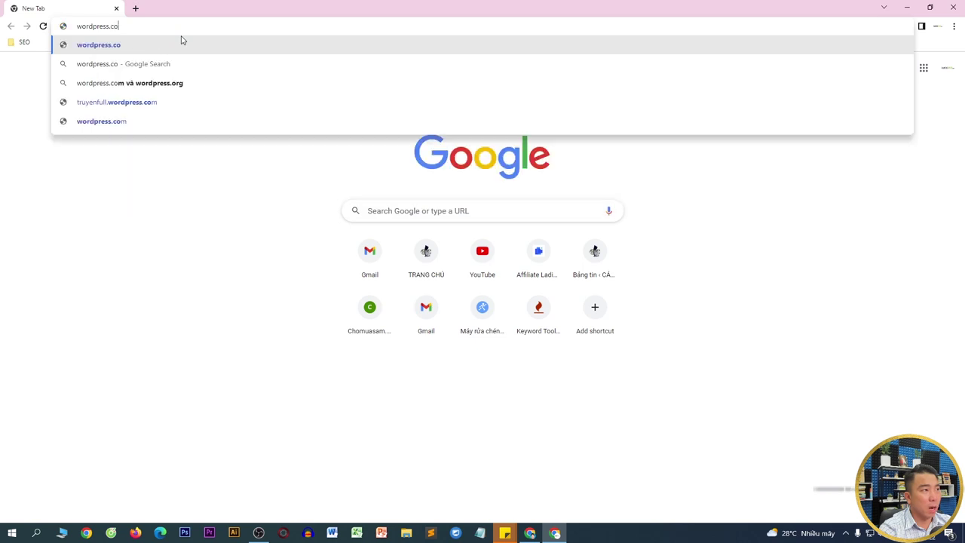
left_click(480, 533)
left_click(676, 141)
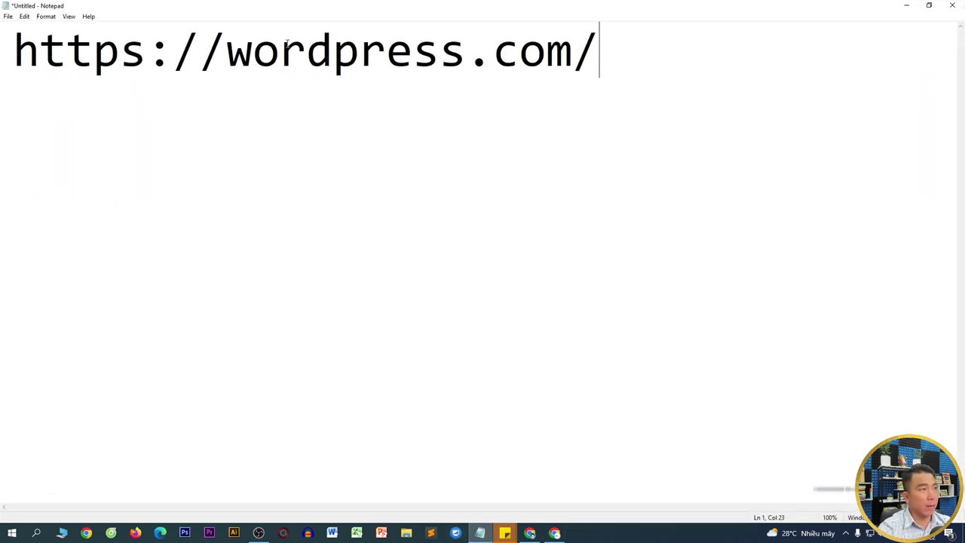
key("ctrl+plus")
key("ctrl+plus")
key("ctrl+plus")
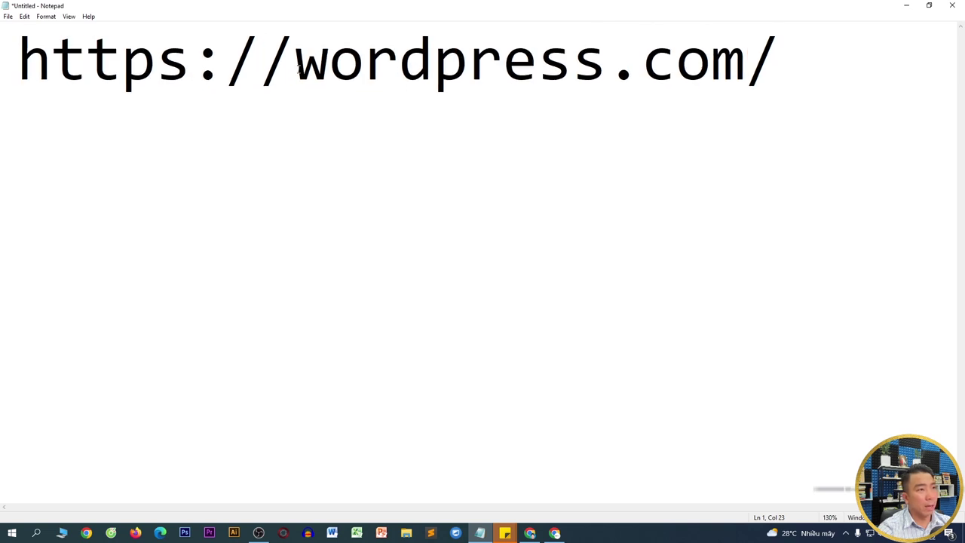
left_click(284, 45)
key("shift+Home")
key("BackSpace")
key("End")
key("BackSpace")
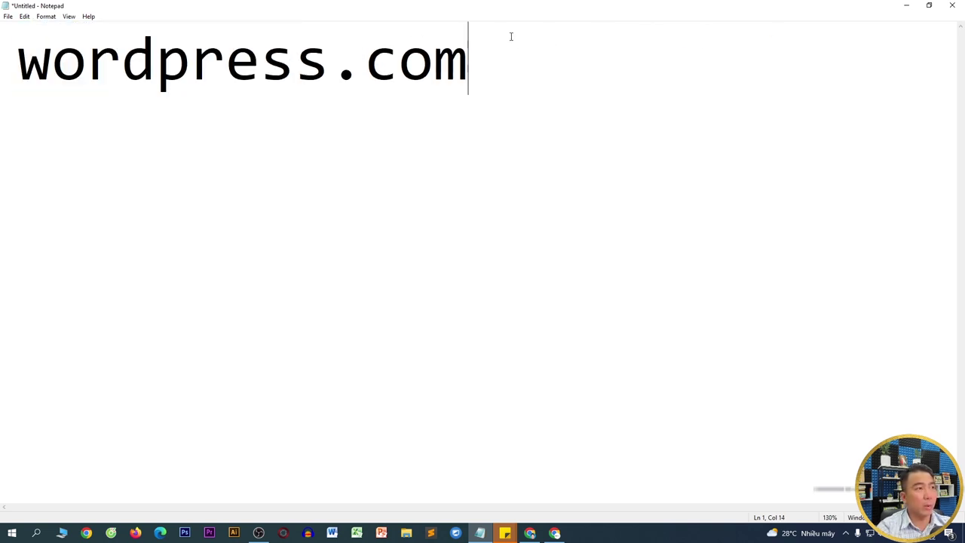
key("shift+Home")
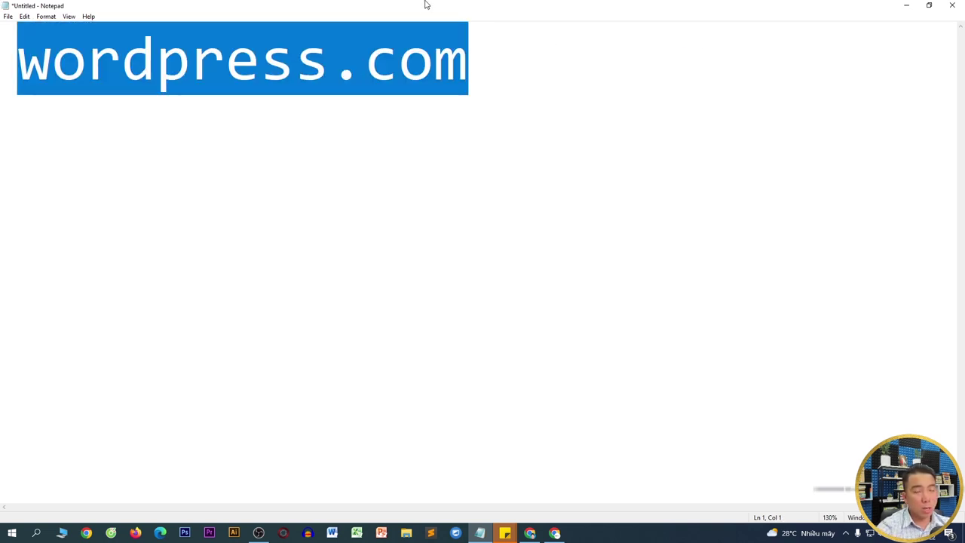
left_click(906, 5)
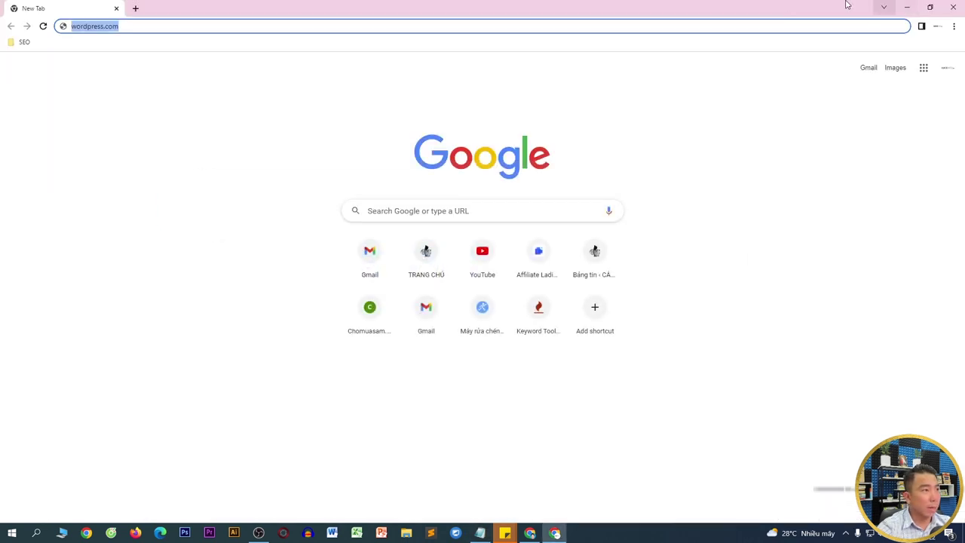
left_click(154, 28)
- Load wordpress.com, choose Start your website, and sign up with the Google account
key("Return")
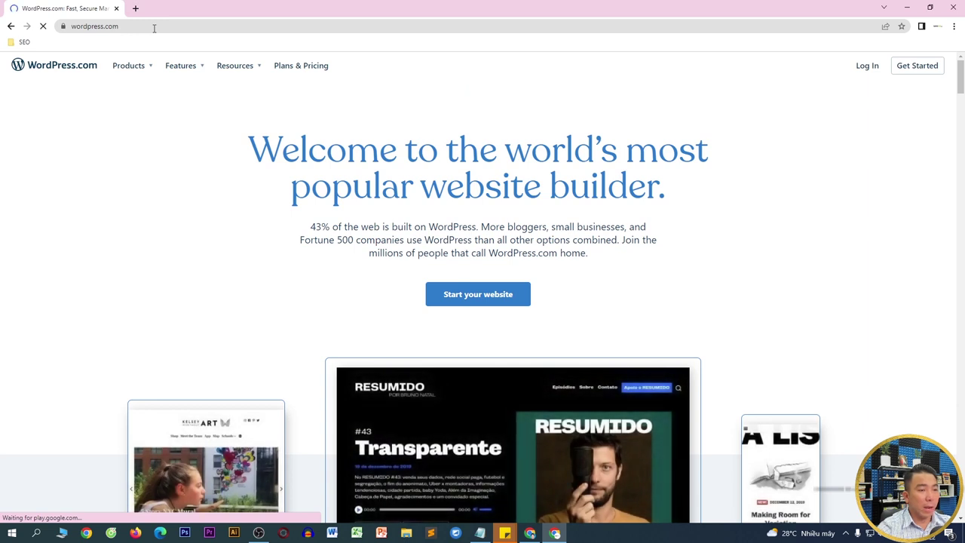
left_click(486, 304)
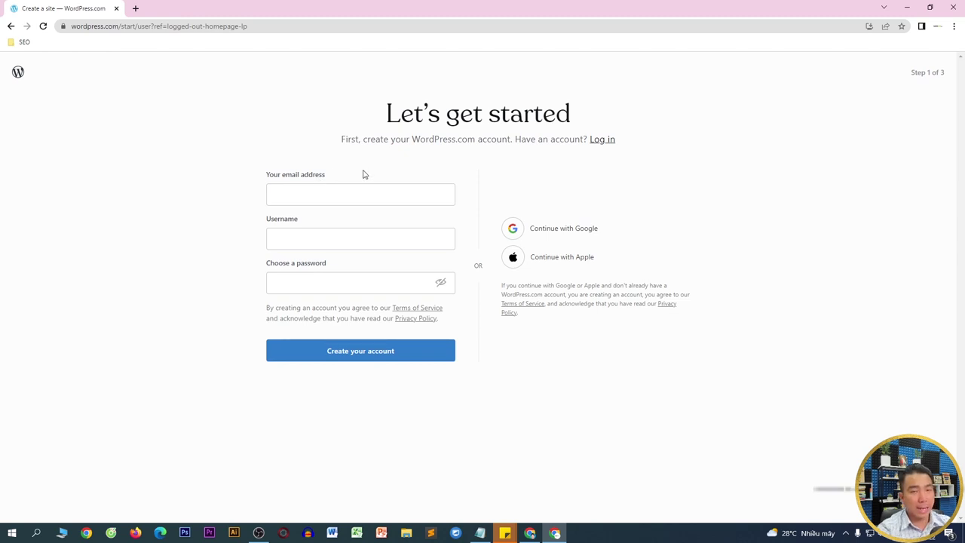
left_click(547, 235)
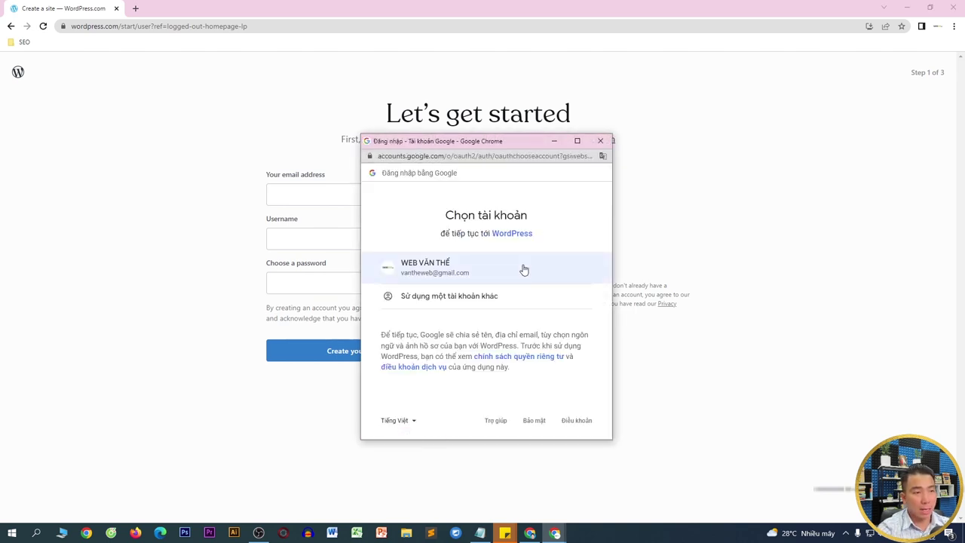
left_click(524, 270)
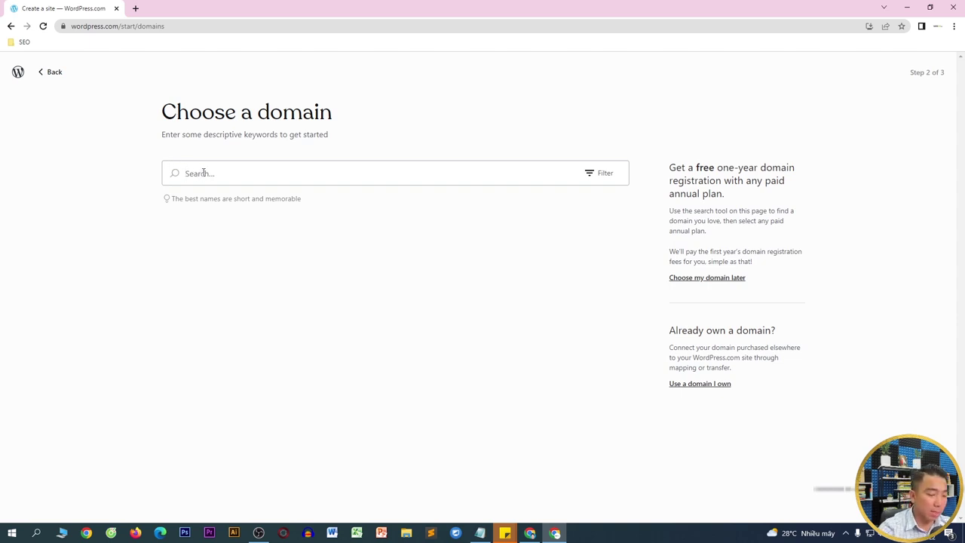
- Search domains for 'vantuweb' and select the free vantheweb.wordpress.com address
type("vantuewebblog")
key("ctrl+a")
type("vantuwe")
type("b")
scroll(257, 187, "down", 2)
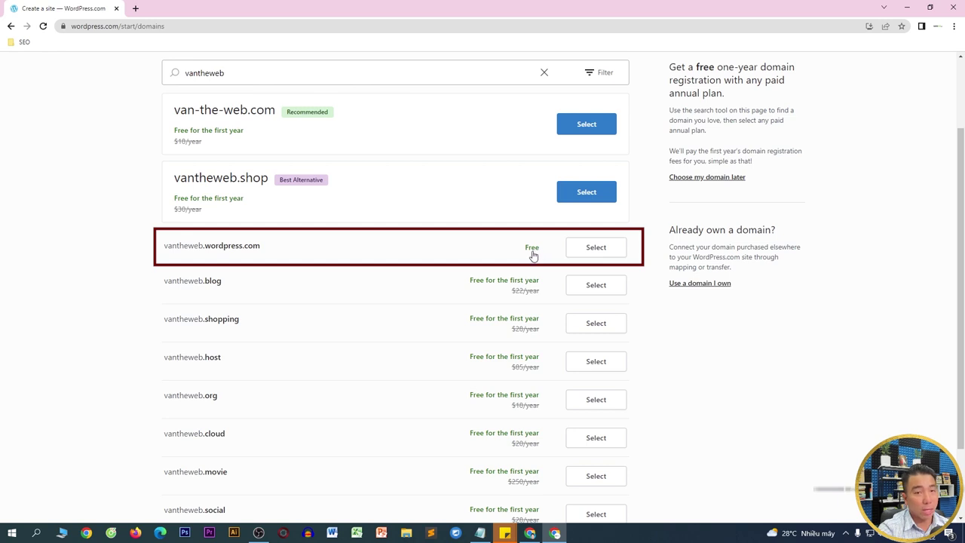
left_click(595, 248)
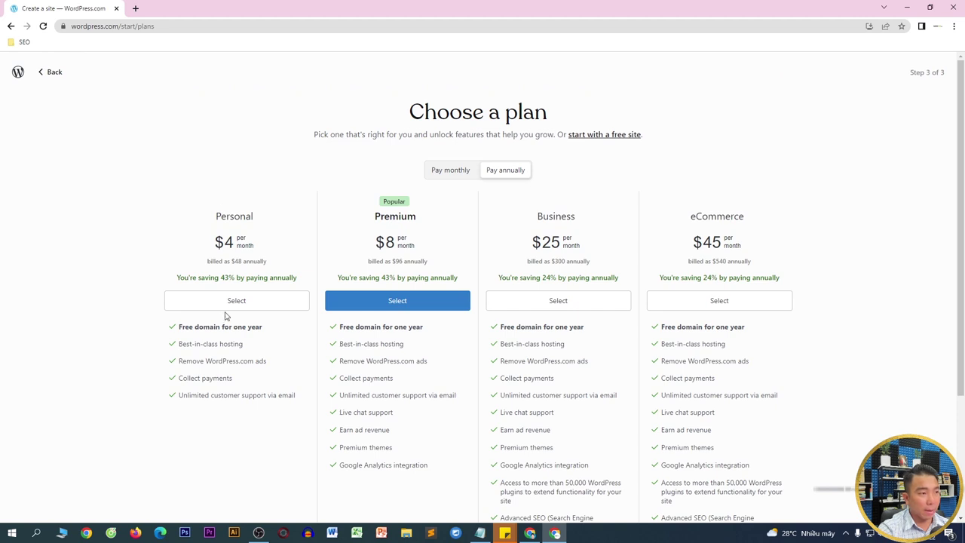
- Choose the $4/month Personal plan, enter postal code 7000, submit billing details, and exit checkout
left_click_drag(217, 242, 249, 245)
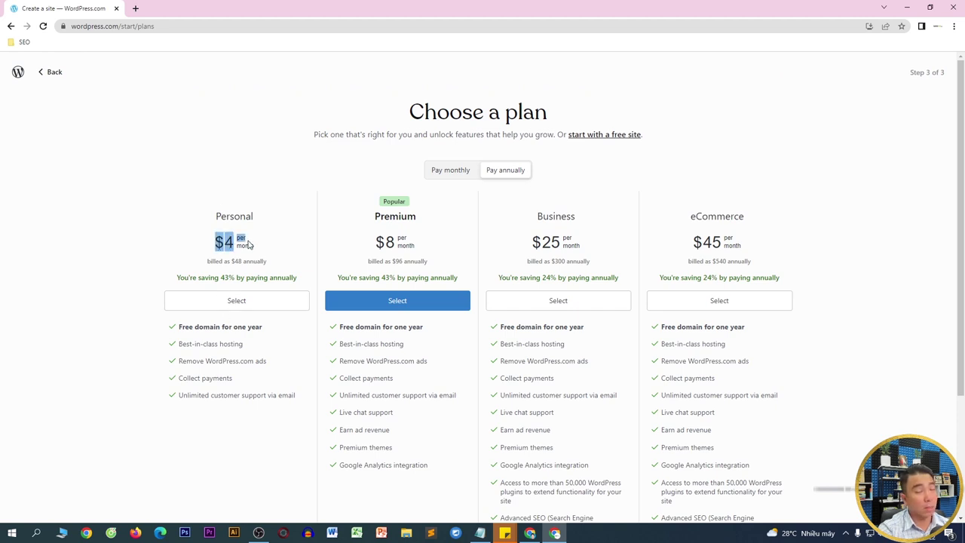
left_click(237, 301)
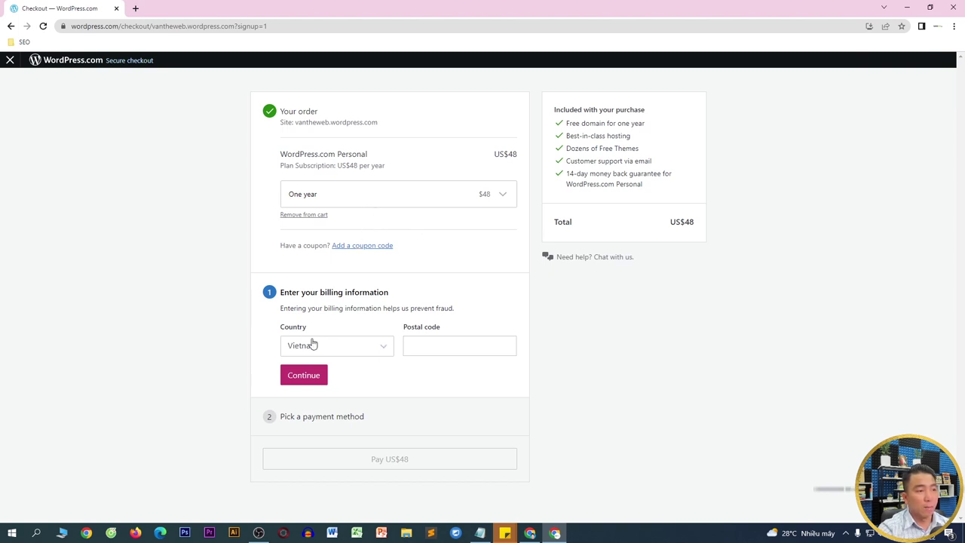
left_click(412, 343)
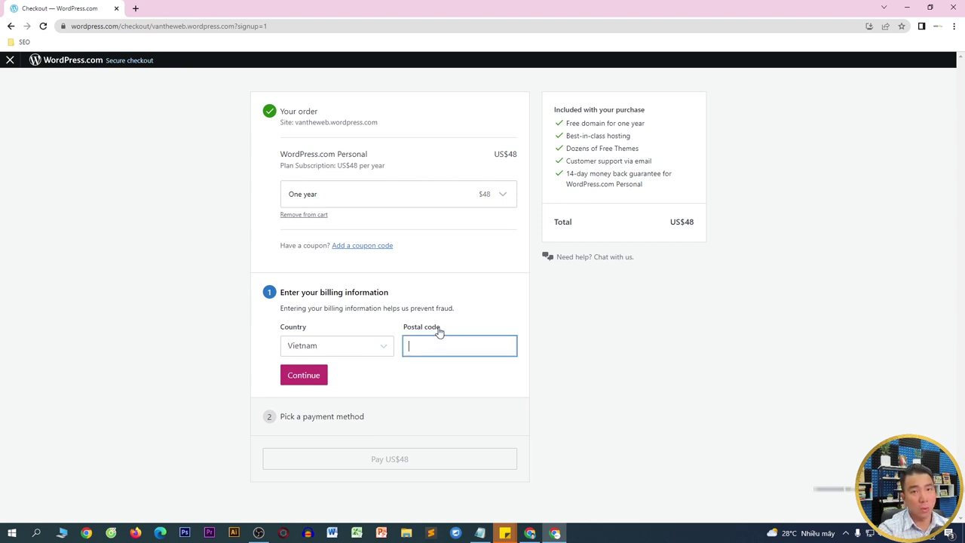
type("700000")
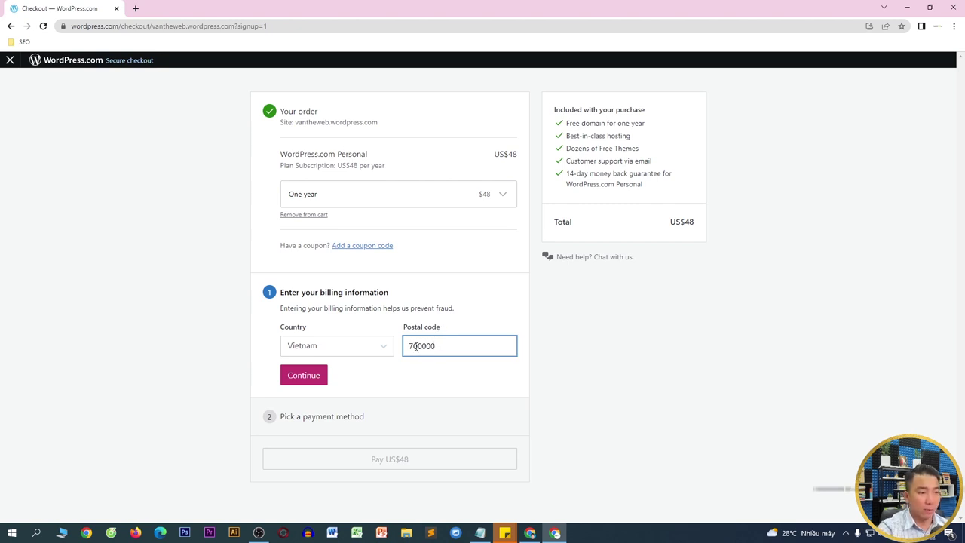
left_click_drag(419, 349, 442, 346)
left_click(312, 374)
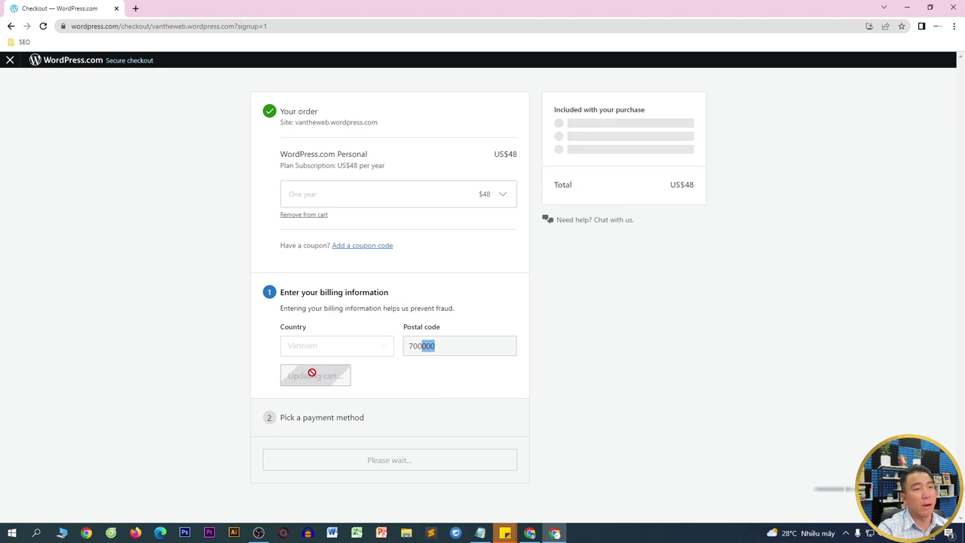
scroll(670, 248, "down", 2)
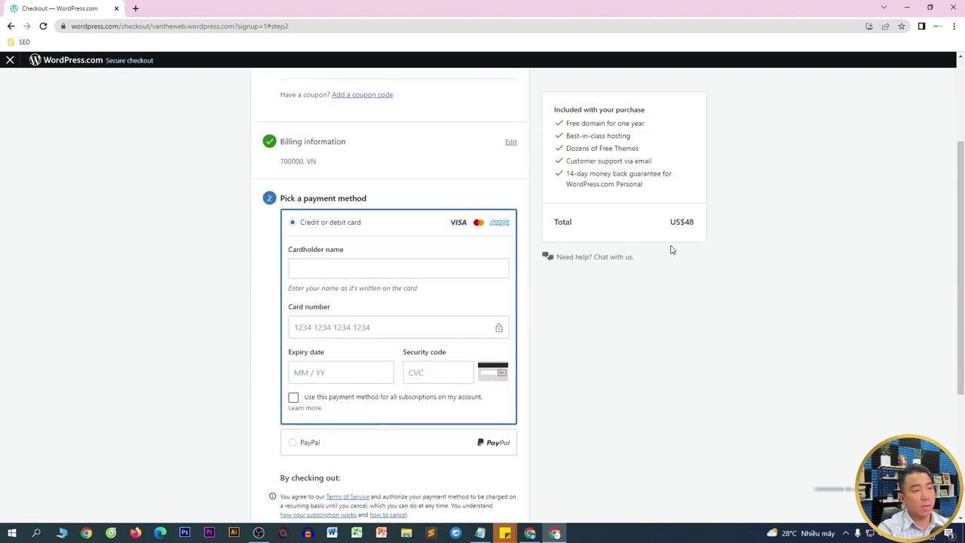
scroll(542, 305, "down", 2)
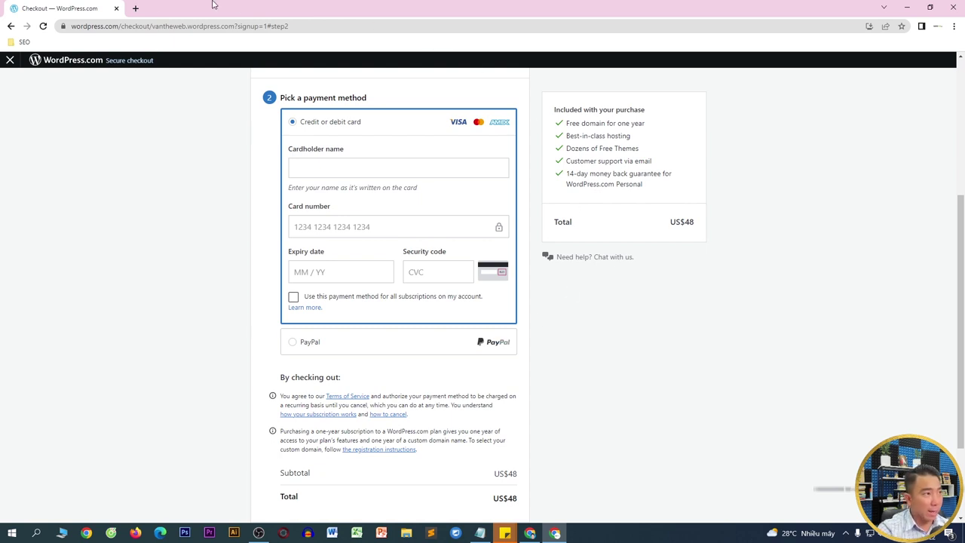
left_click(9, 63)
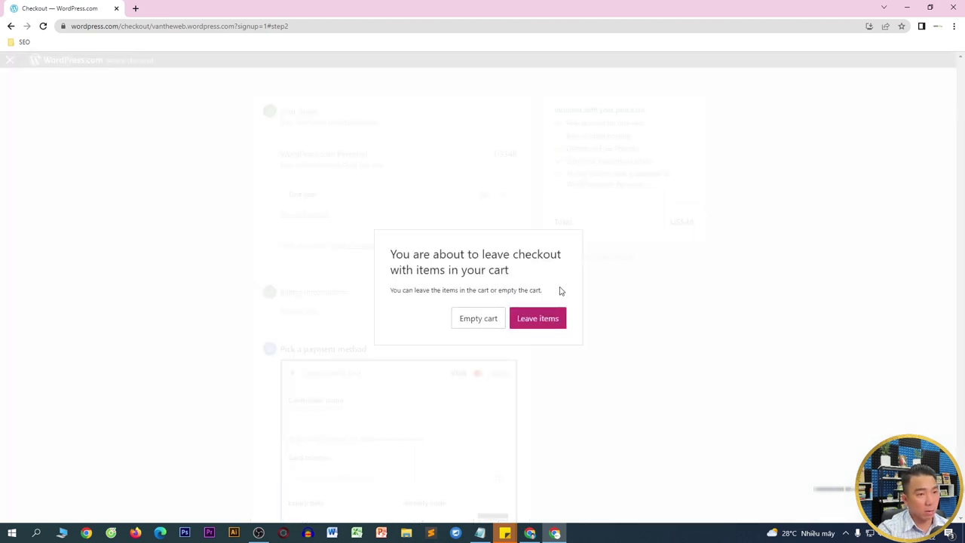
- Keep the cart items when leaving checkout and open vantheweb.wordpress.com in a new tab
left_click(537, 320)
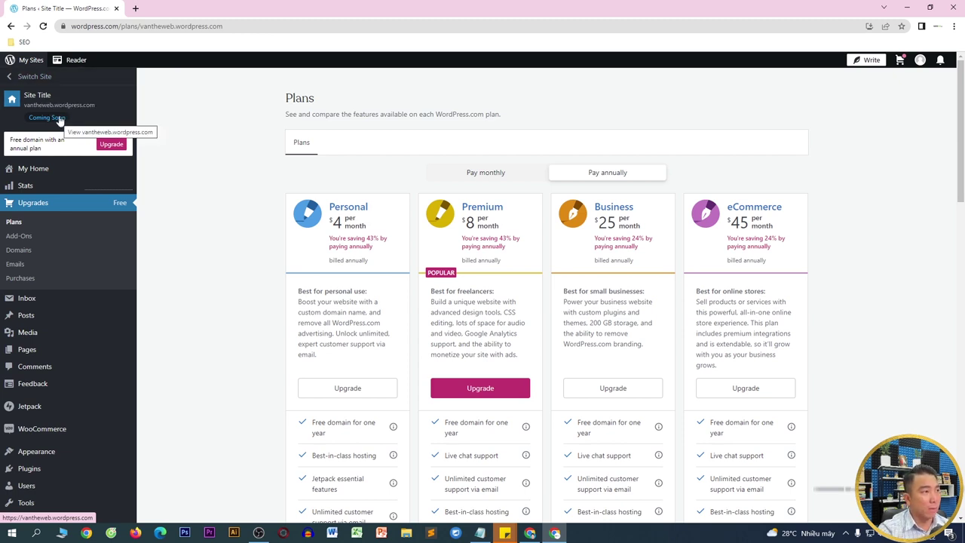
right_click(60, 120)
left_click(78, 115)
left_click(153, 11)
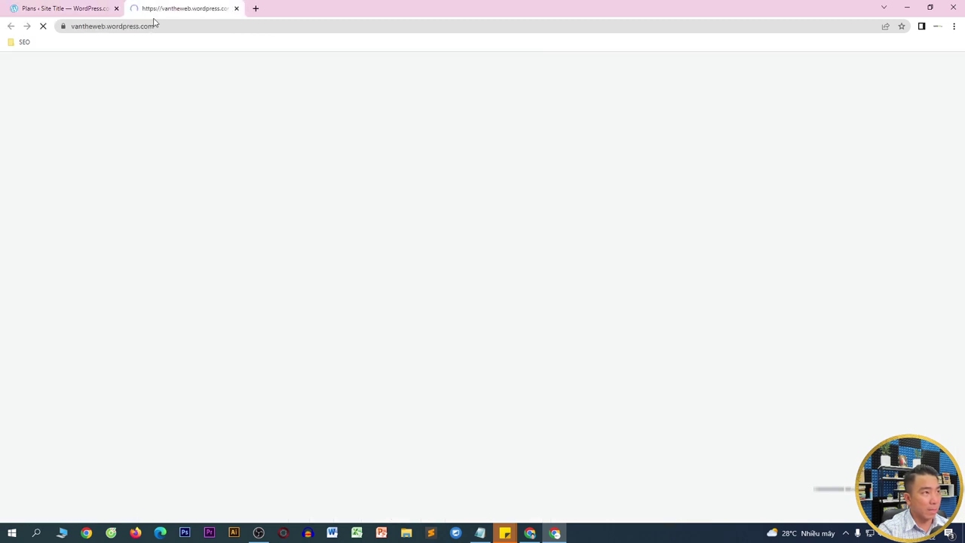
left_click(154, 26)
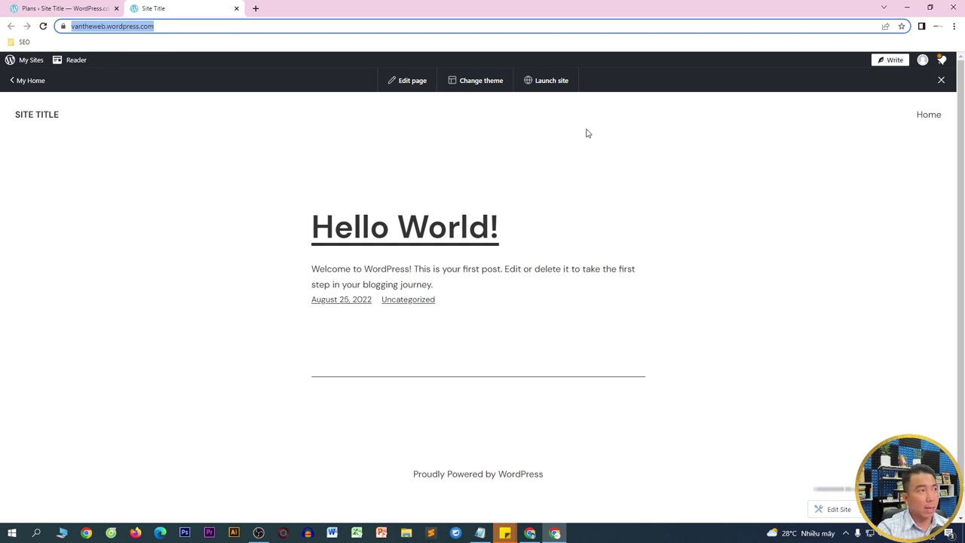
right_click(151, 34)
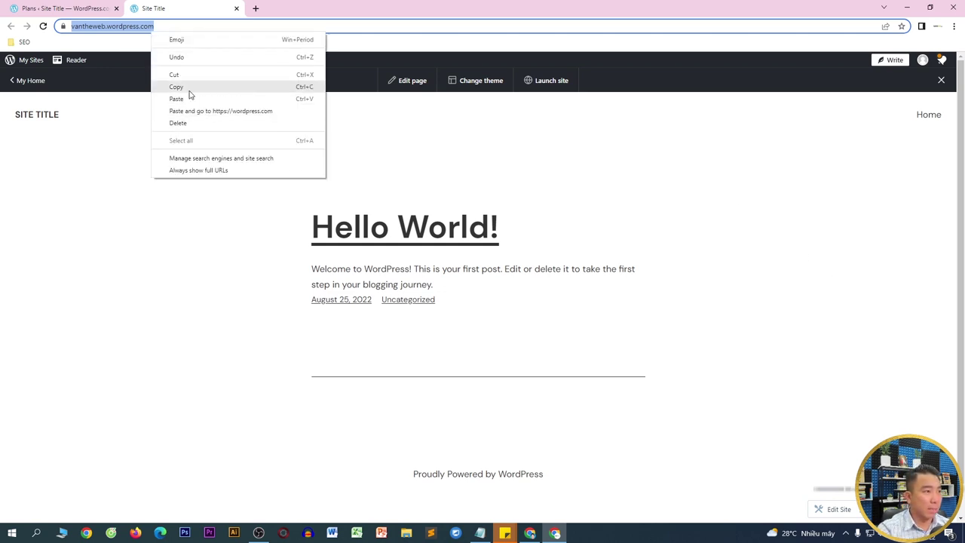
left_click(191, 92)
key("ctrl+shift+n")
key("ctrl+v")
key("Return")
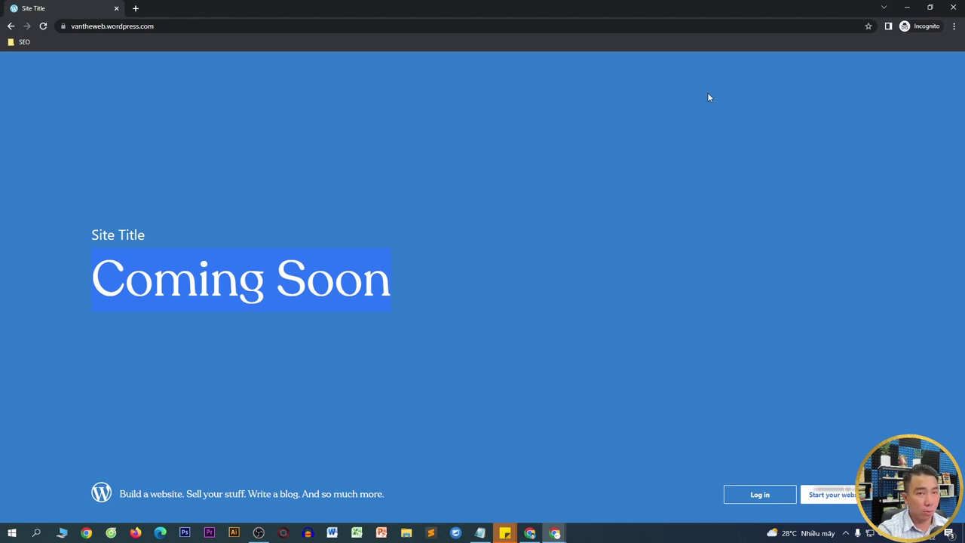
left_click(953, 7)
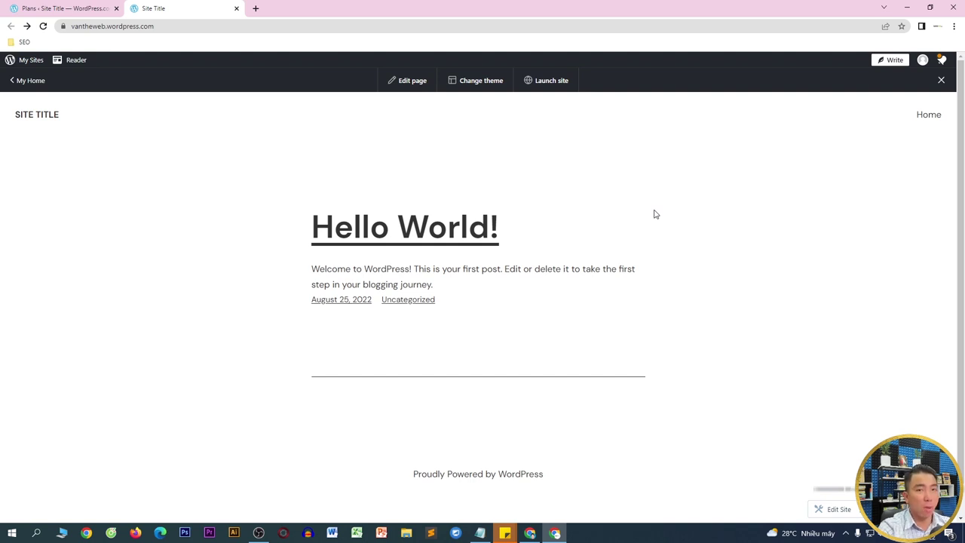
- Open the Themes gallery from the dashboard and filter it to free themes
left_click(13, 80)
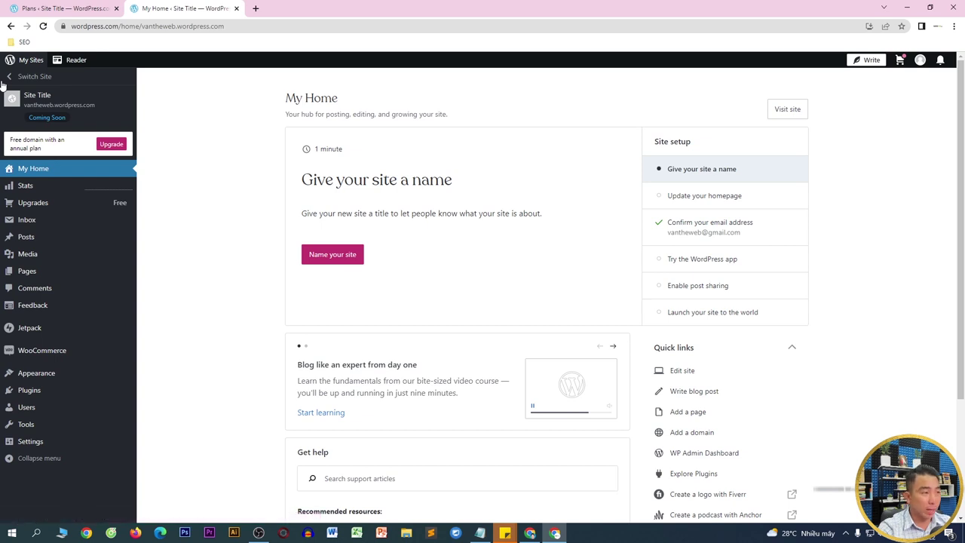
mouse_move(34, 374)
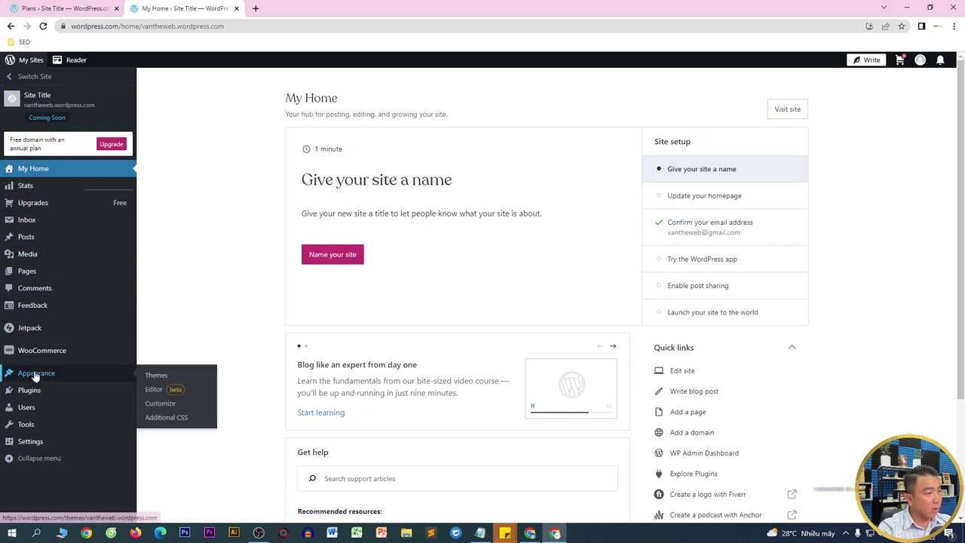
left_click(159, 375)
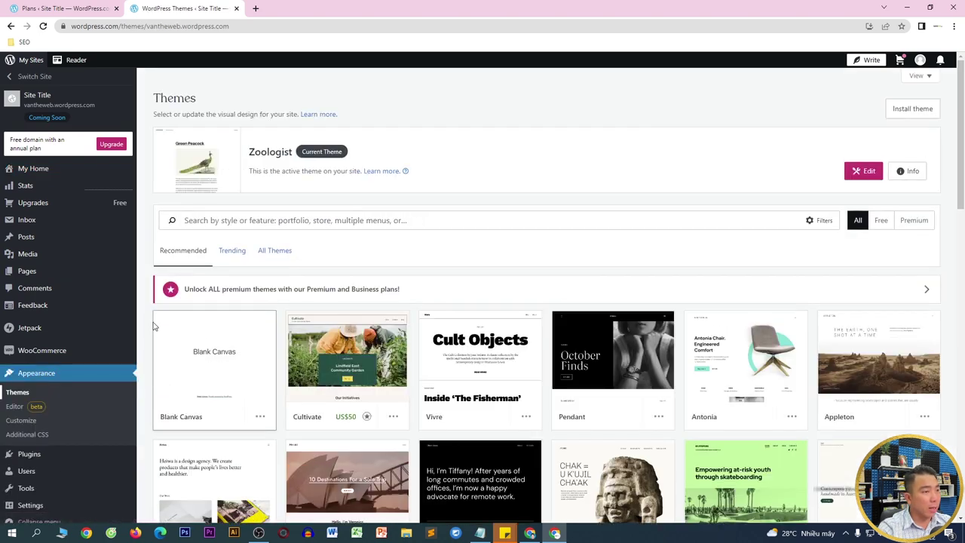
scroll(533, 221, "down", 2)
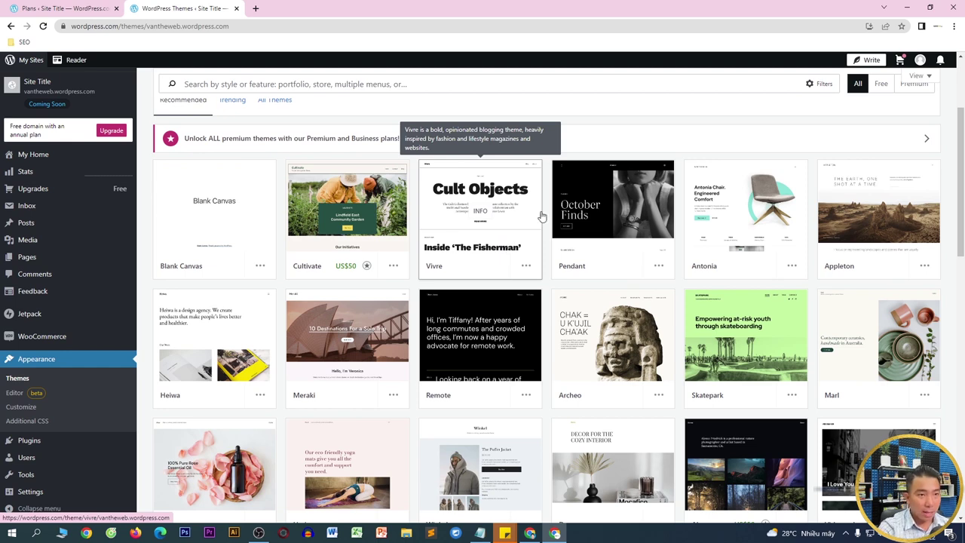
scroll(881, 90, "up", 2)
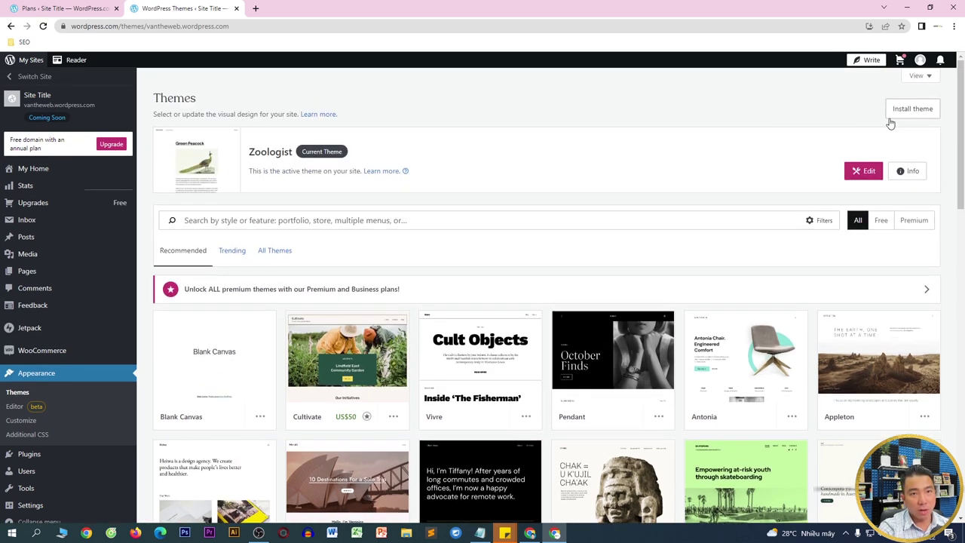
left_click(880, 222)
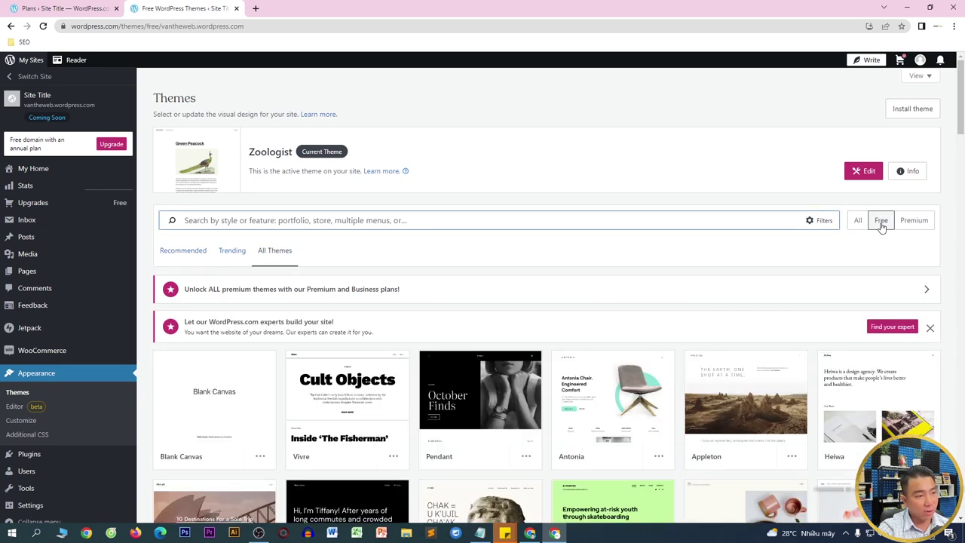
- Browse down the free themes and open the Shawburn theme's details
scroll(872, 224, "down", 4)
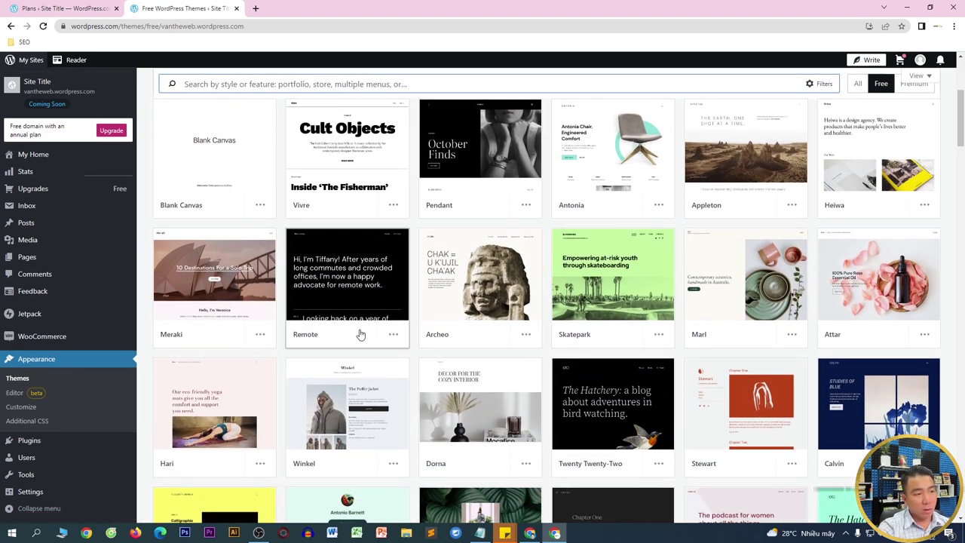
scroll(830, 392, "down", 3)
scroll(846, 429, "down", 3)
scroll(739, 422, "down", 4)
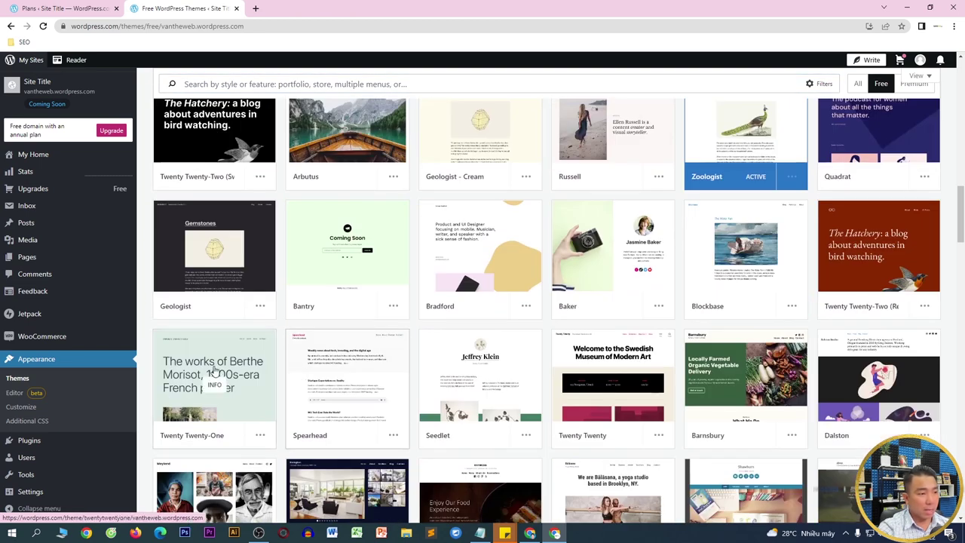
scroll(886, 374, "down", 1)
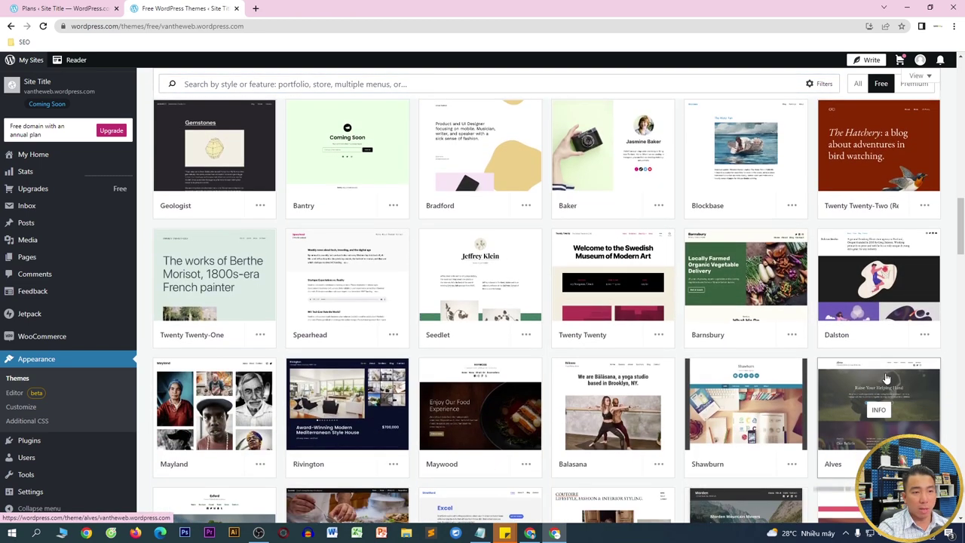
scroll(867, 362, "down", 2)
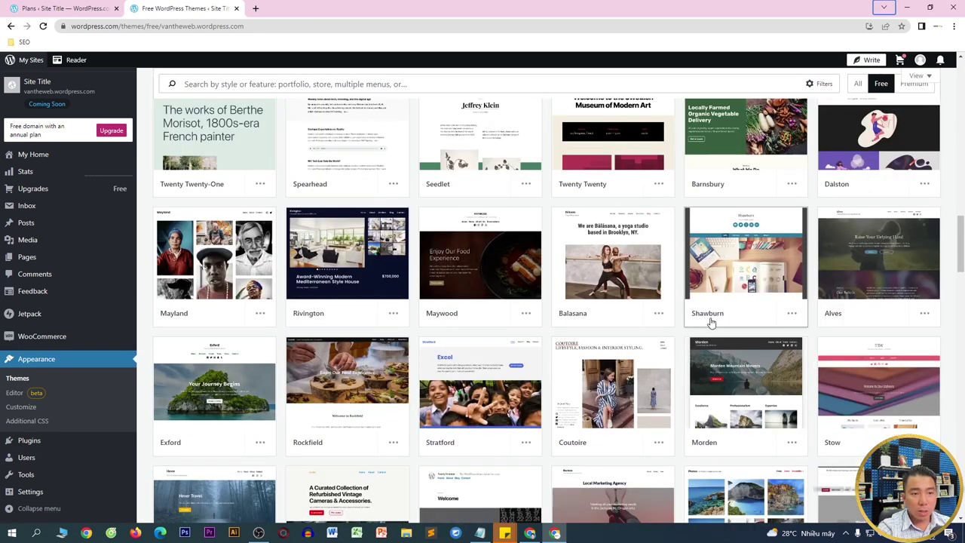
left_click(764, 261)
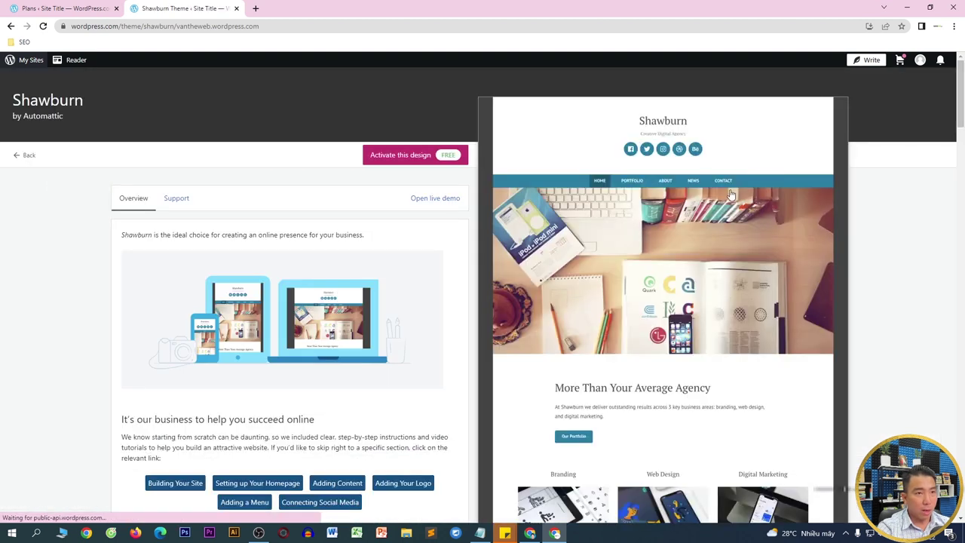
- Scroll through the Shawburn theme's live demo
left_click(440, 200)
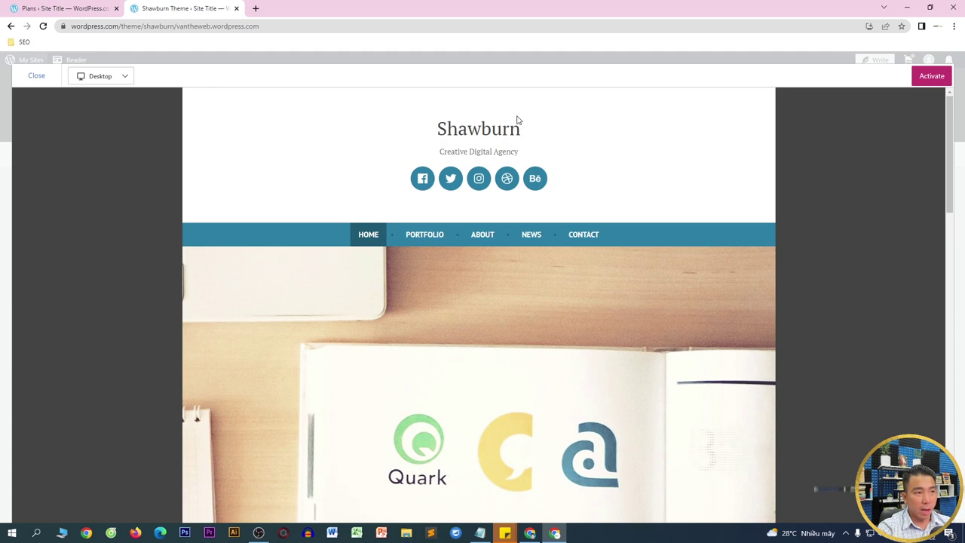
scroll(515, 121, "down", 1)
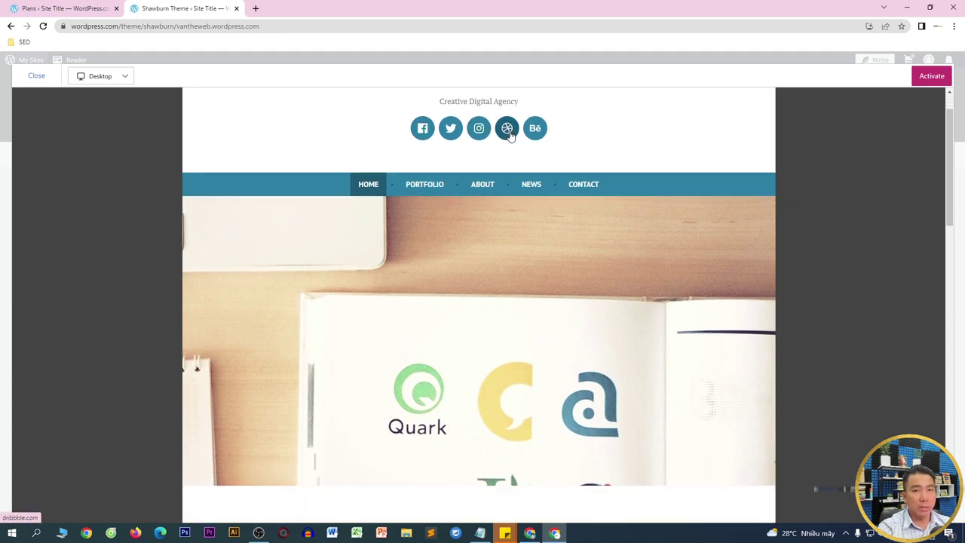
scroll(543, 196, "down", 3)
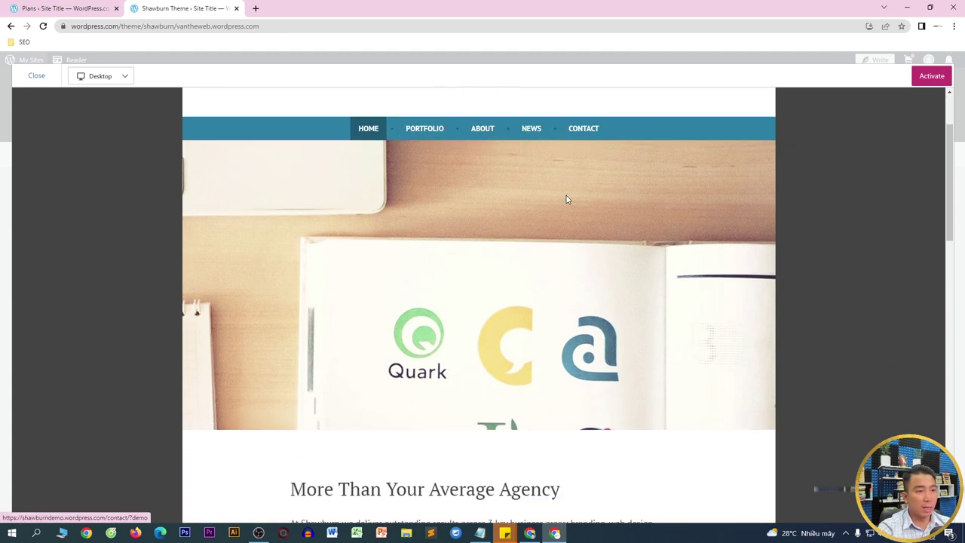
scroll(474, 209, "down", 8)
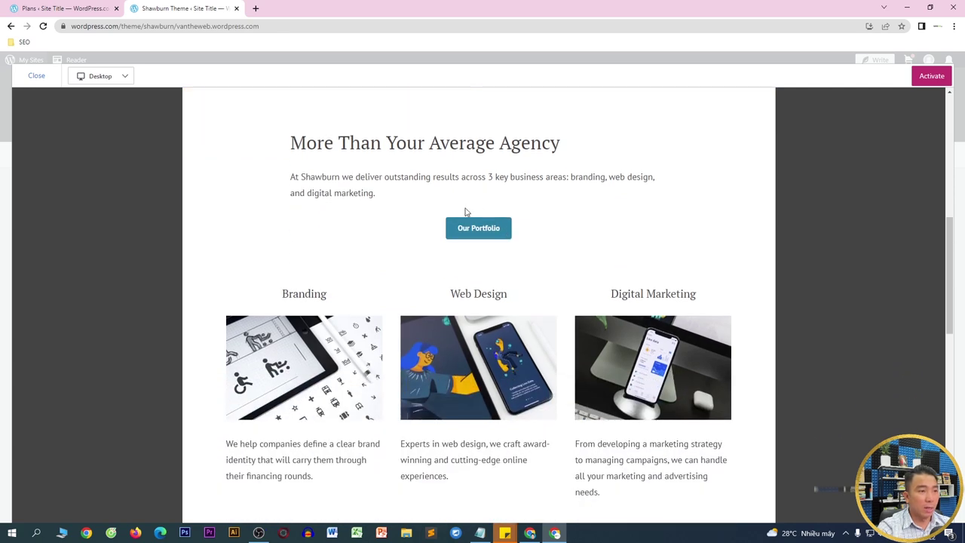
scroll(590, 202, "down", 2)
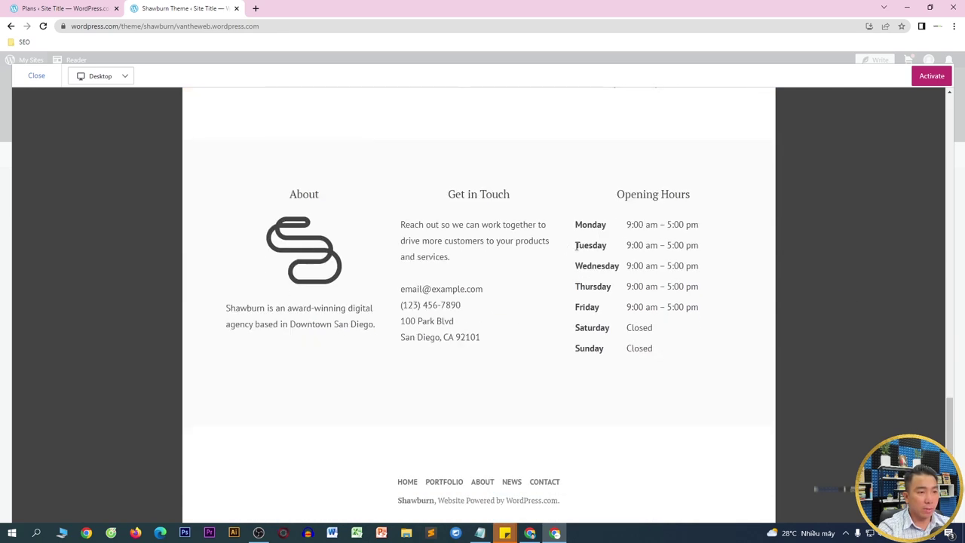
- Go back from the Shawburn preview and close it to reach the full Themes listing
left_click(98, 7)
left_click(160, 8)
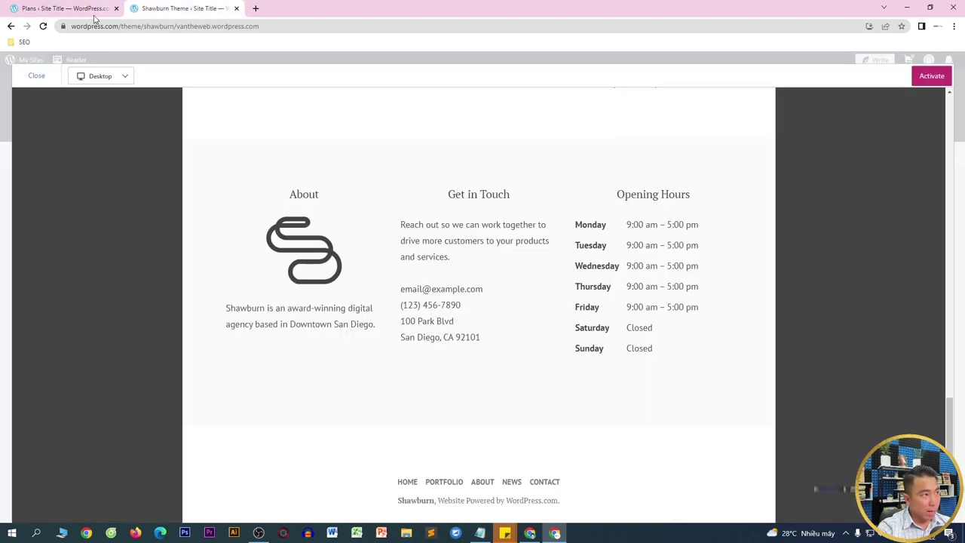
left_click(10, 27)
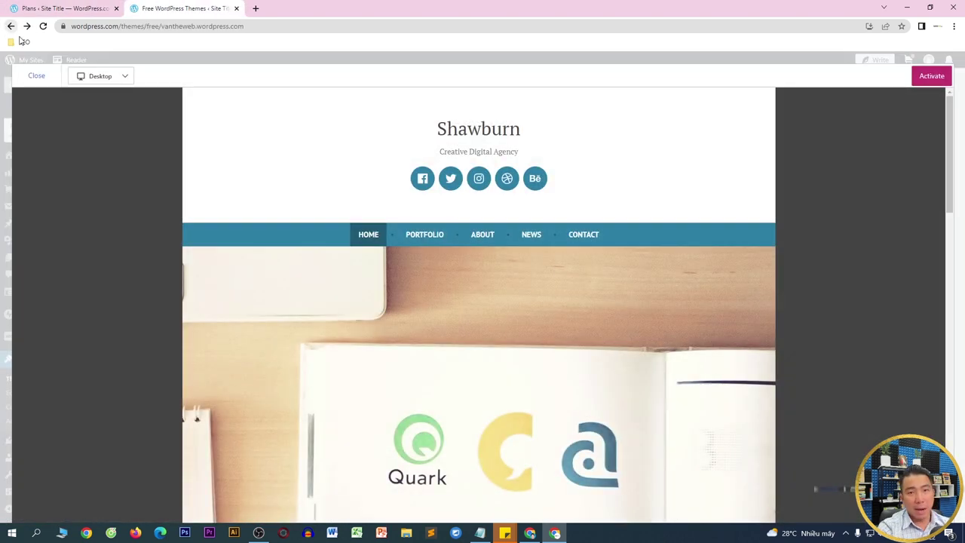
left_click(11, 26)
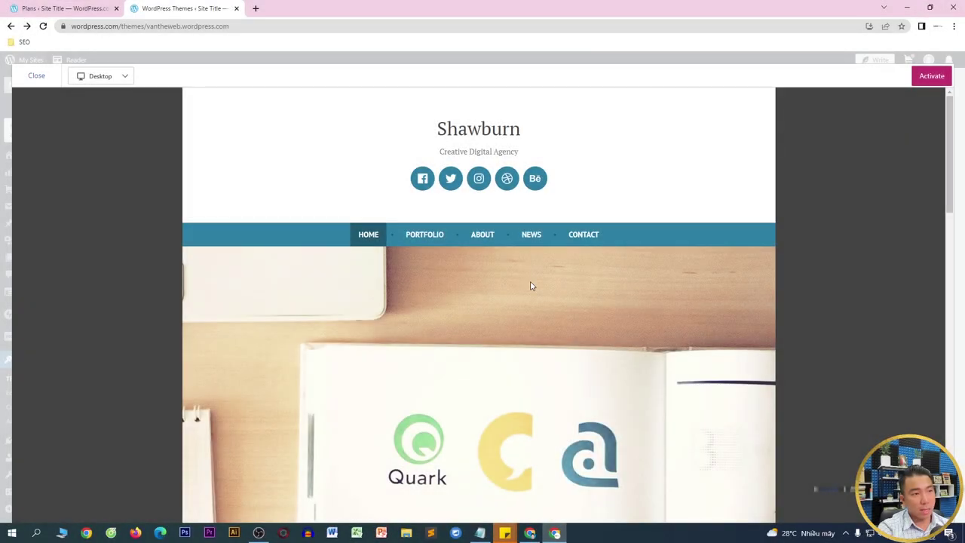
left_click(37, 79)
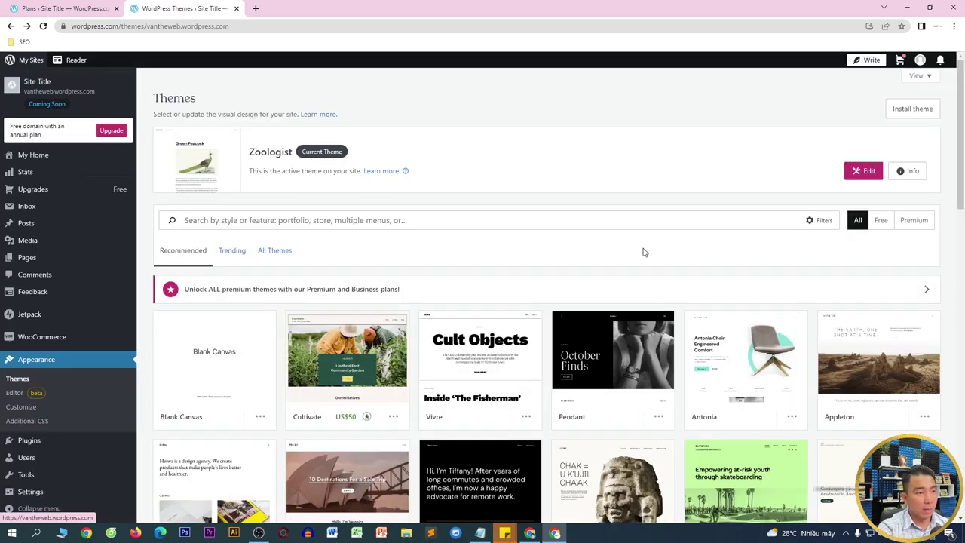
- Filter the theme list to show only free themes
scroll(641, 248, "down", 5)
scroll(644, 253, "down", 5)
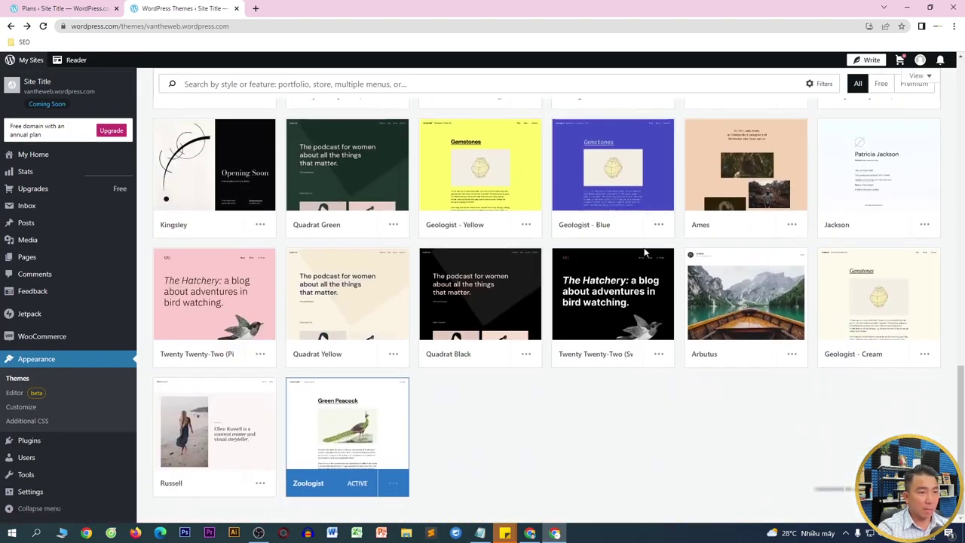
scroll(258, 320, "up", 1)
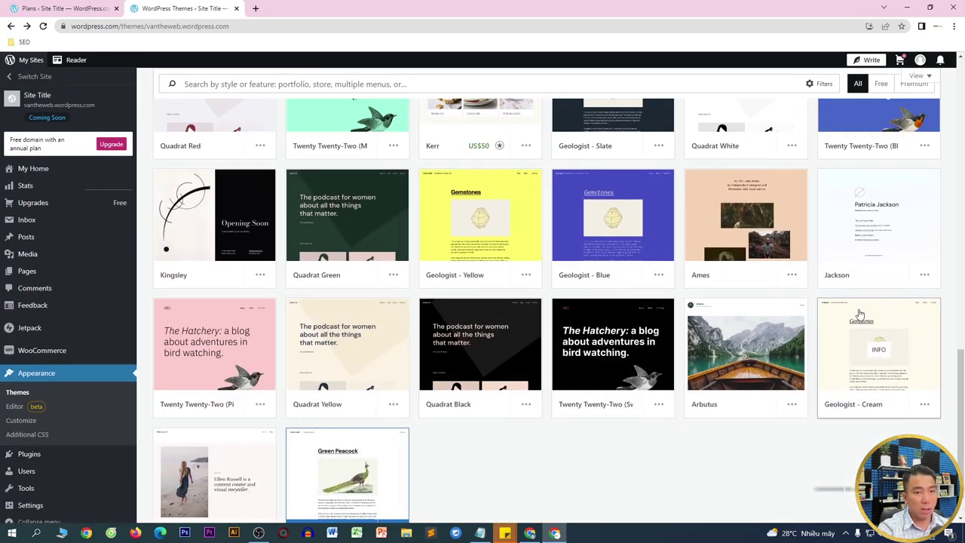
scroll(859, 317, "up", 1)
left_click(880, 83)
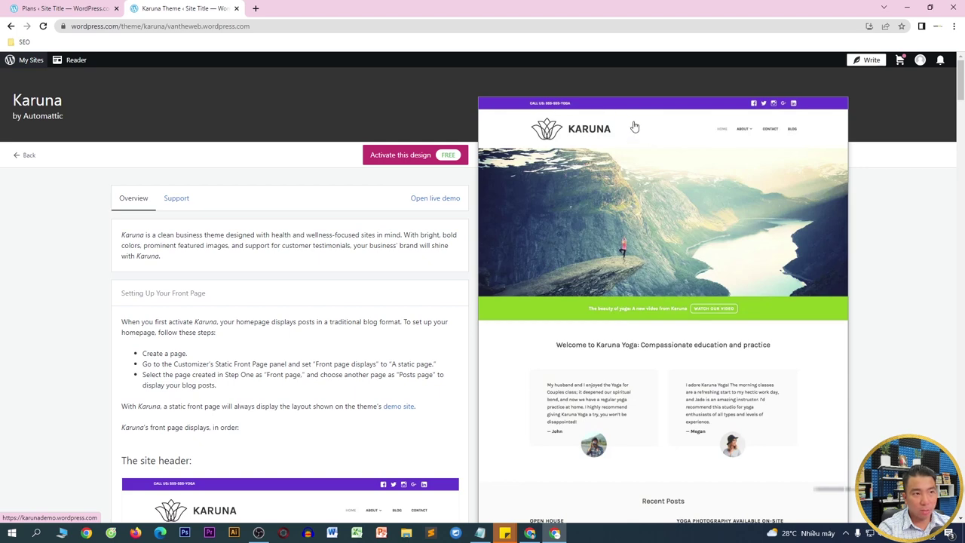
- Review the Karuna theme overview and activate Karuna for the site
scroll(668, 155, "down", 2)
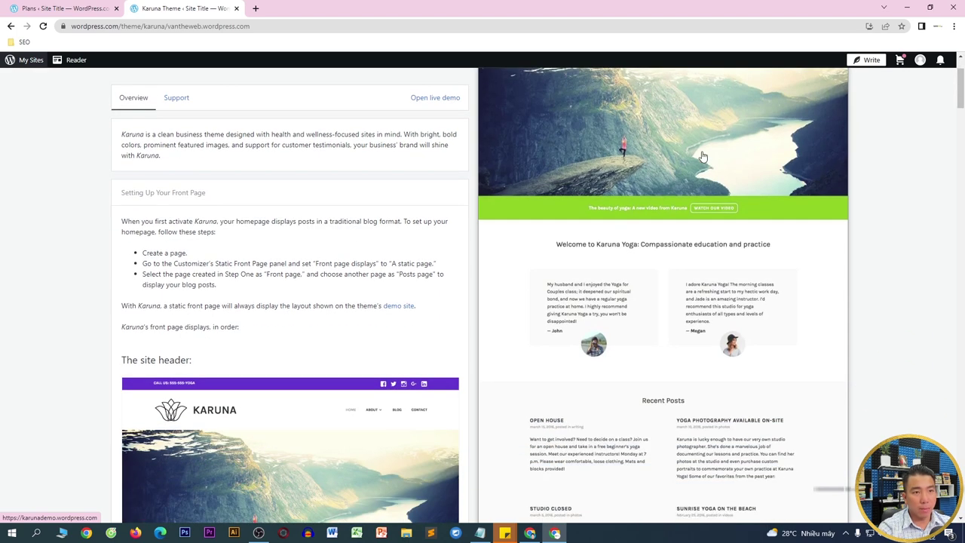
scroll(701, 286, "down", 3)
scroll(677, 230, "down", 7)
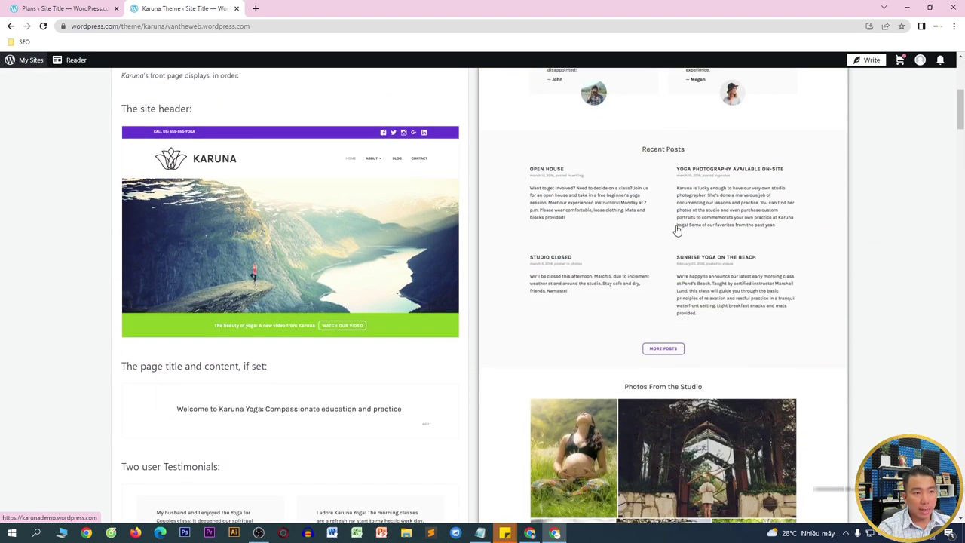
scroll(715, 231, "down", 4)
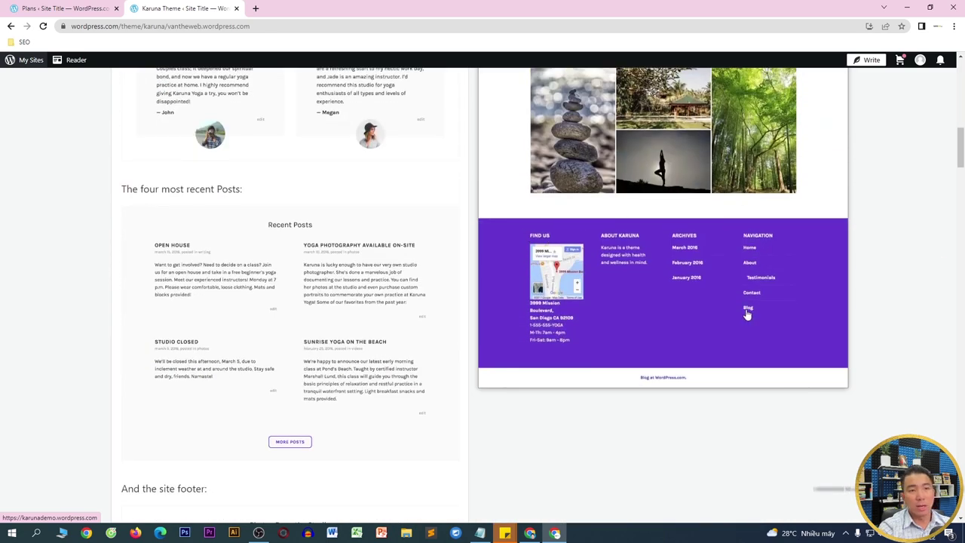
scroll(746, 315, "up", 15)
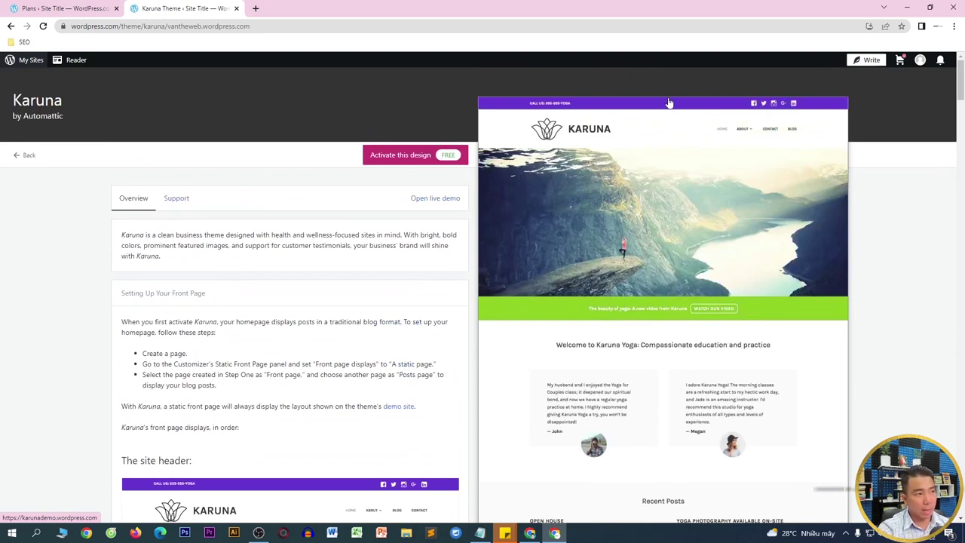
left_click(392, 161)
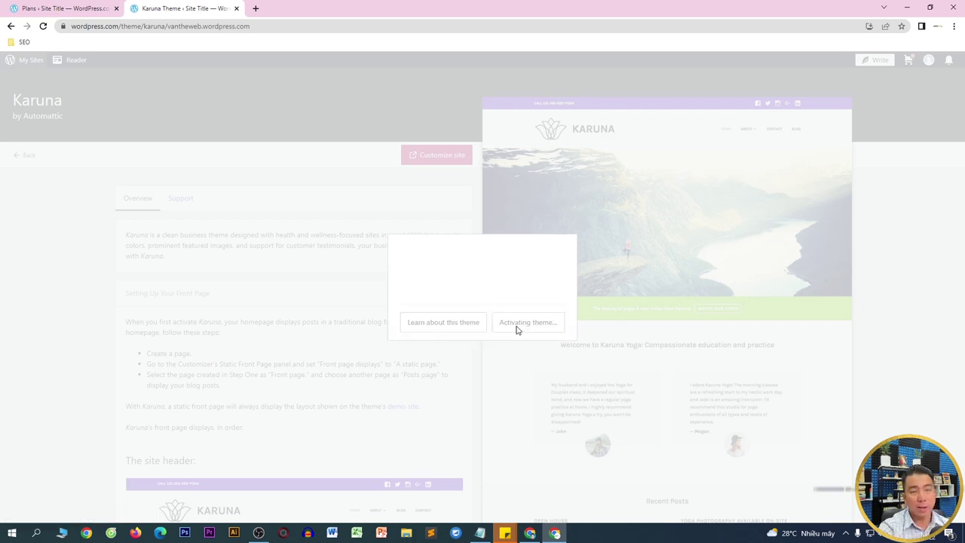
- Open the Customizer's Site Identity panel and bring up the Select logo dialog
left_click(518, 326)
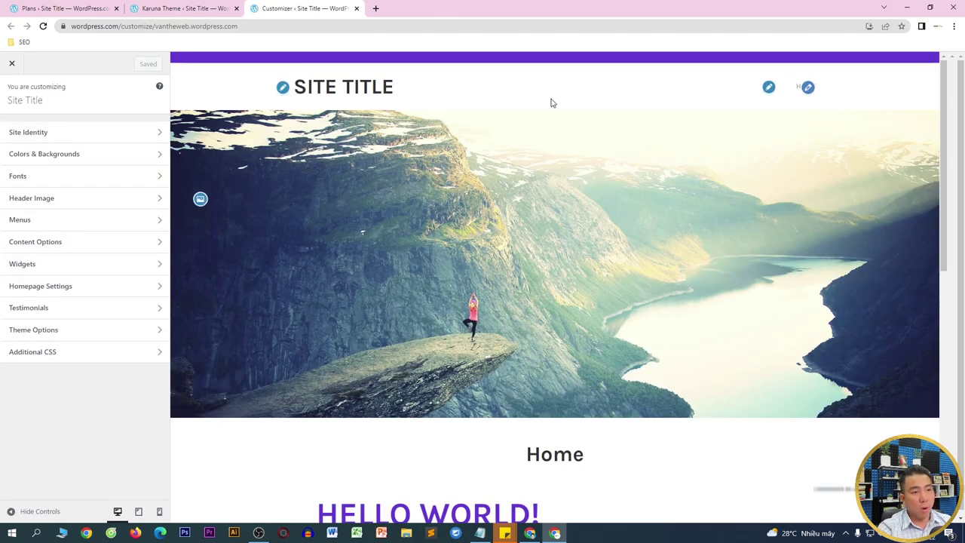
left_click_drag(941, 183, 935, 102)
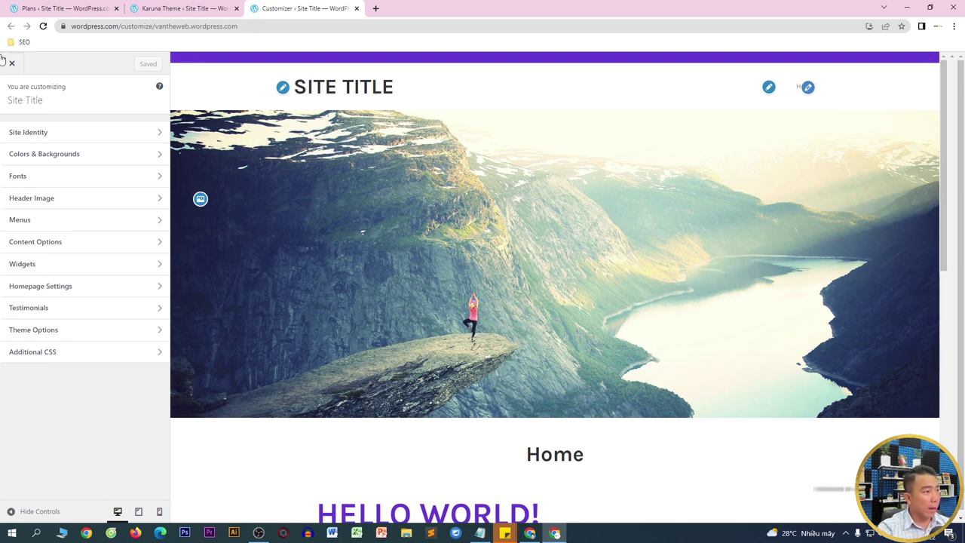
left_click(28, 143)
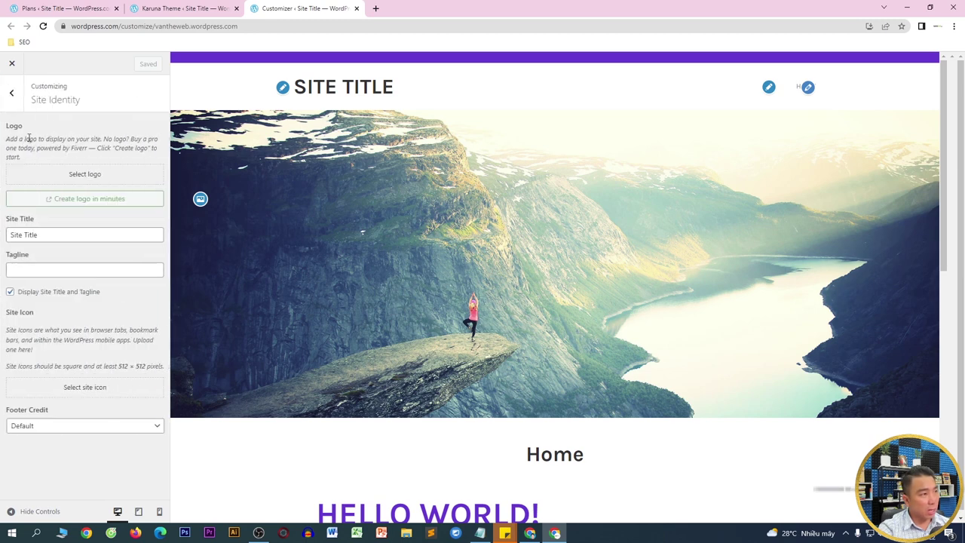
left_click(60, 181)
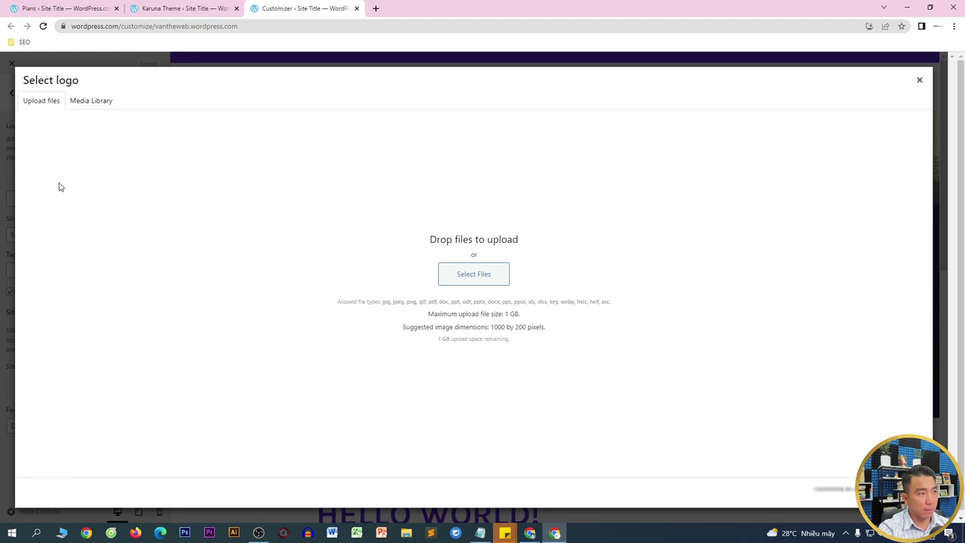
- Open YouTube in a new tab and search for 'LOGO VANTHEWEB'
left_click(374, 7)
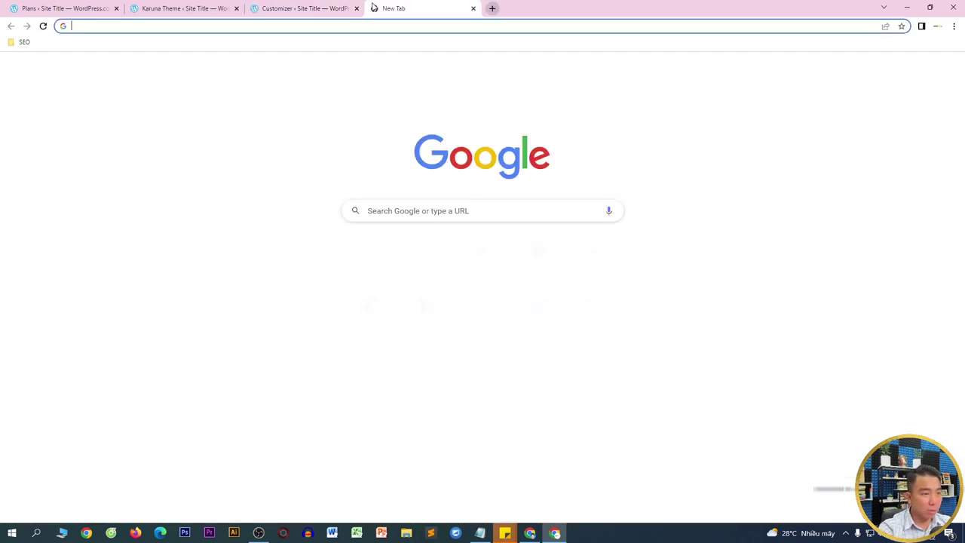
type("y")
key("Return")
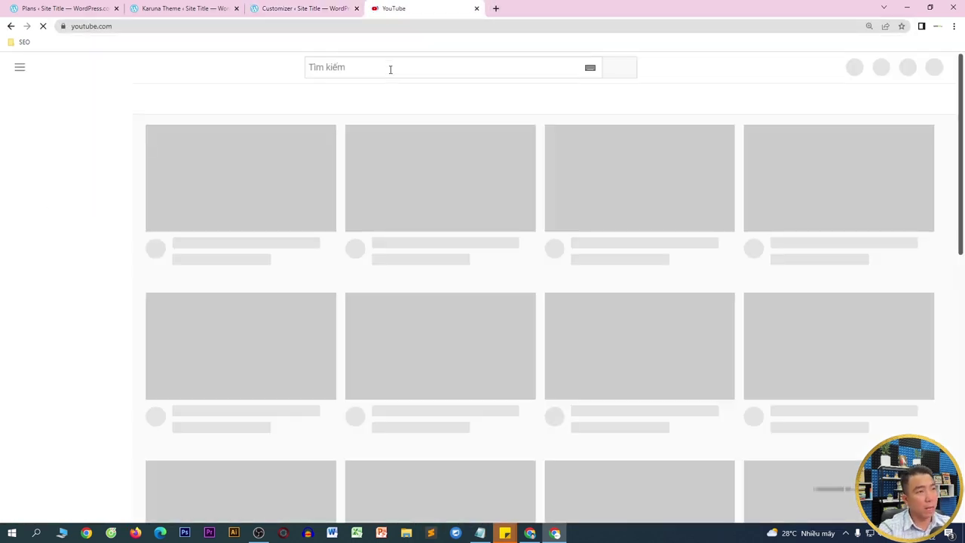
left_click(389, 67)
type("LOPGO")
key("BackSpace")
key("BackSpace")
key("BackSpace")
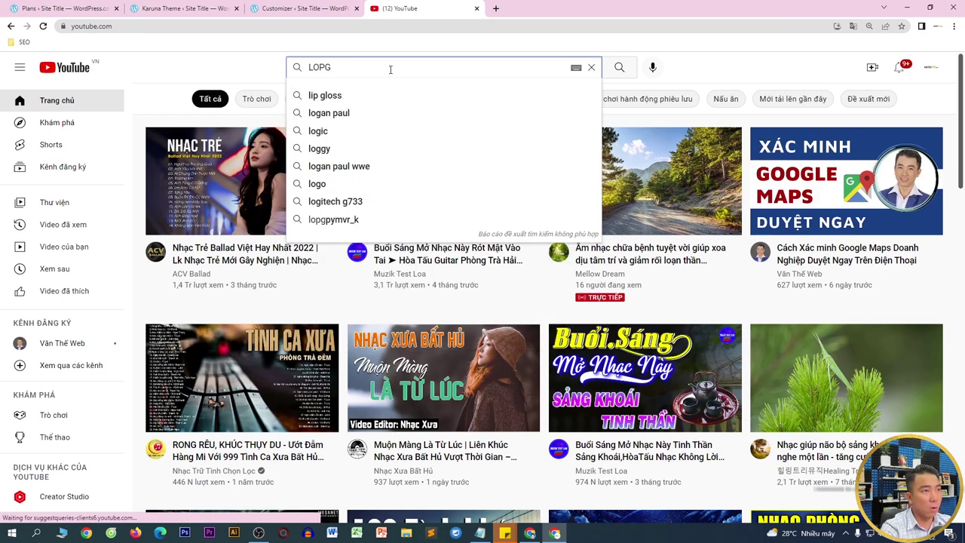
type("GO VANTHEWEB")
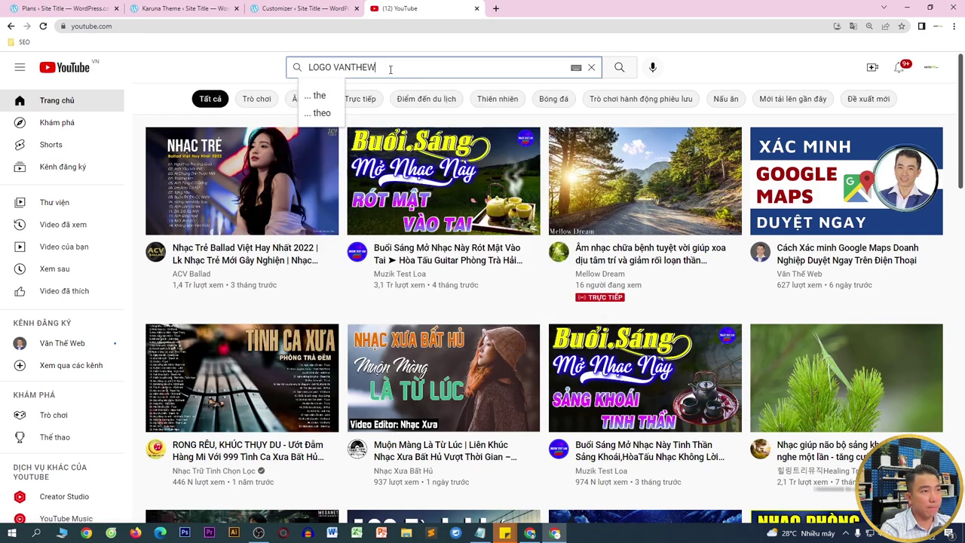
key("Return")
scroll(381, 176, "down", 2)
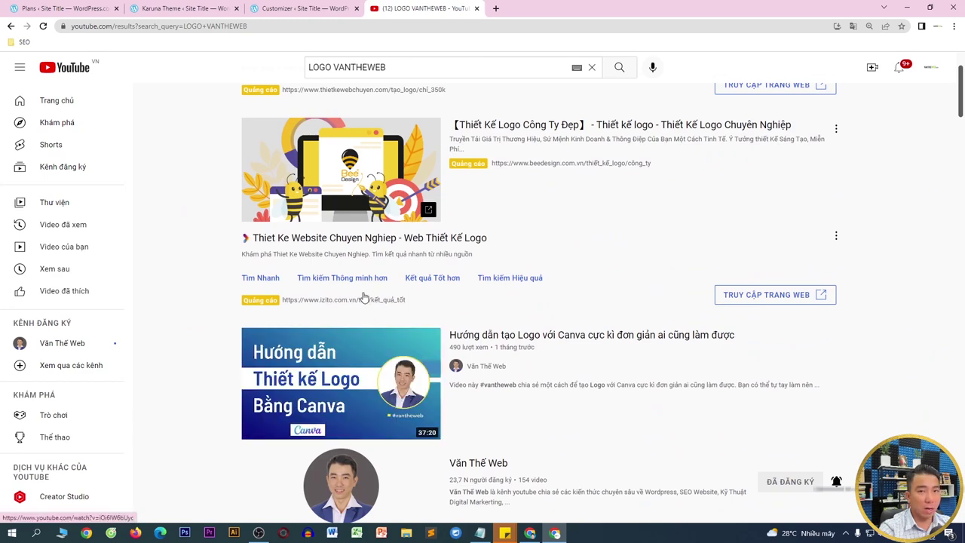
- Go to vantheweb.com and save its logo image as logo-vantheweb.png
left_click(343, 26)
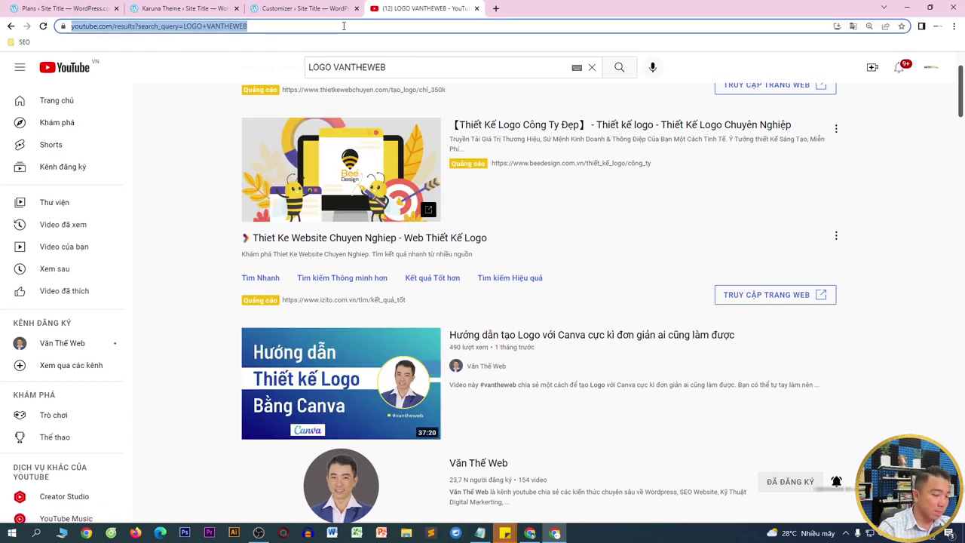
type("VAN")
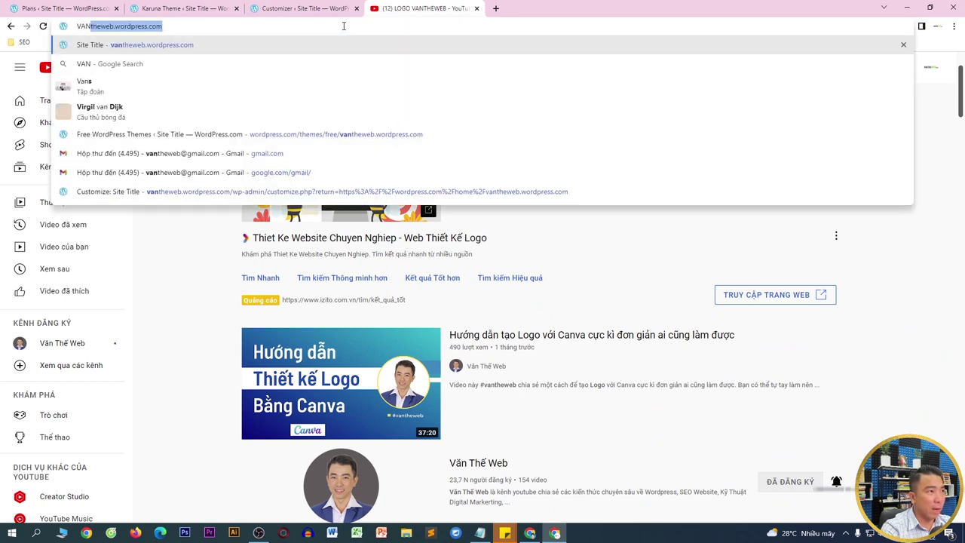
type("THEW")
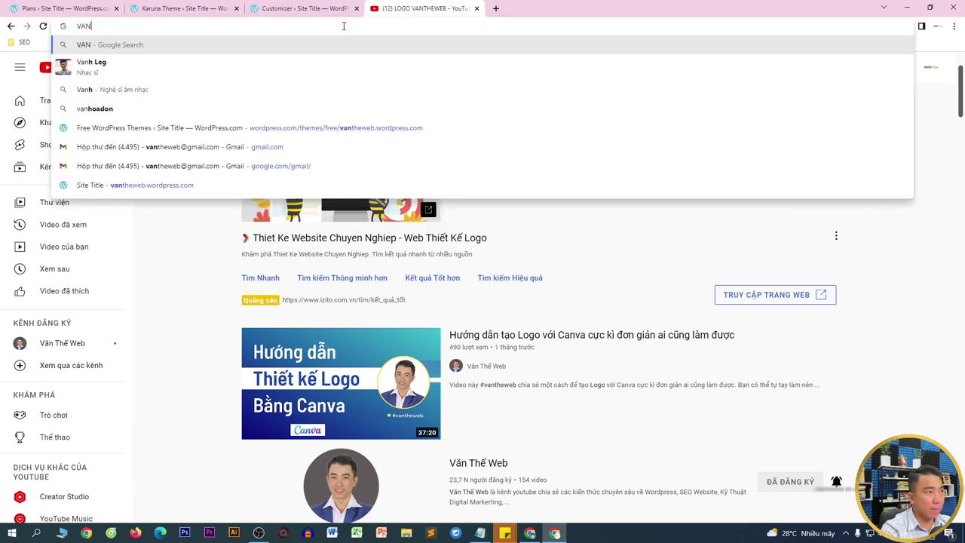
type("EB.COM")
key("Return")
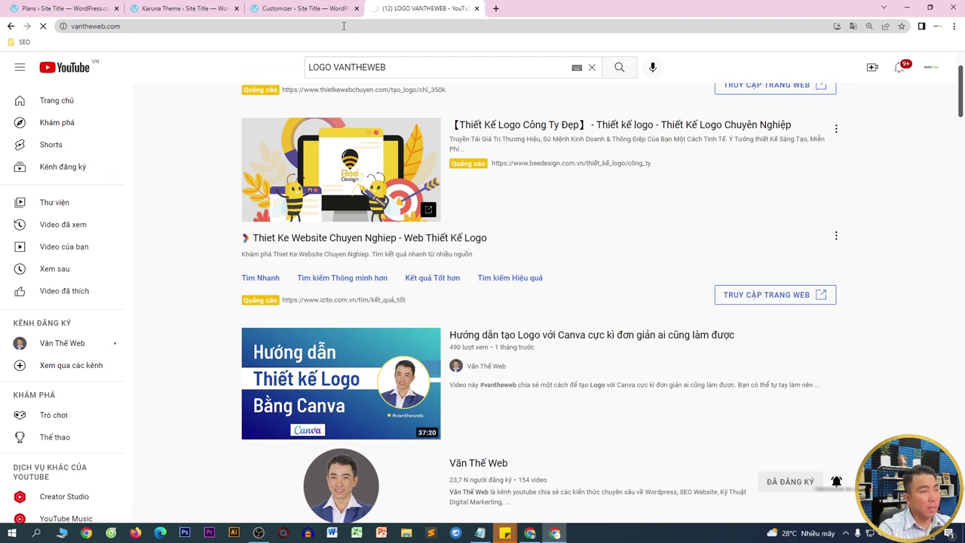
right_click(241, 79)
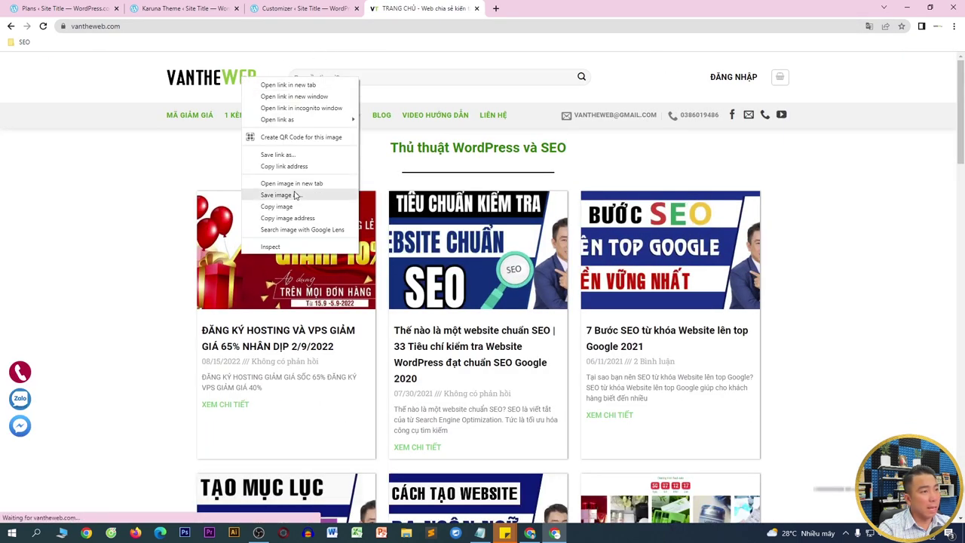
left_click(295, 195)
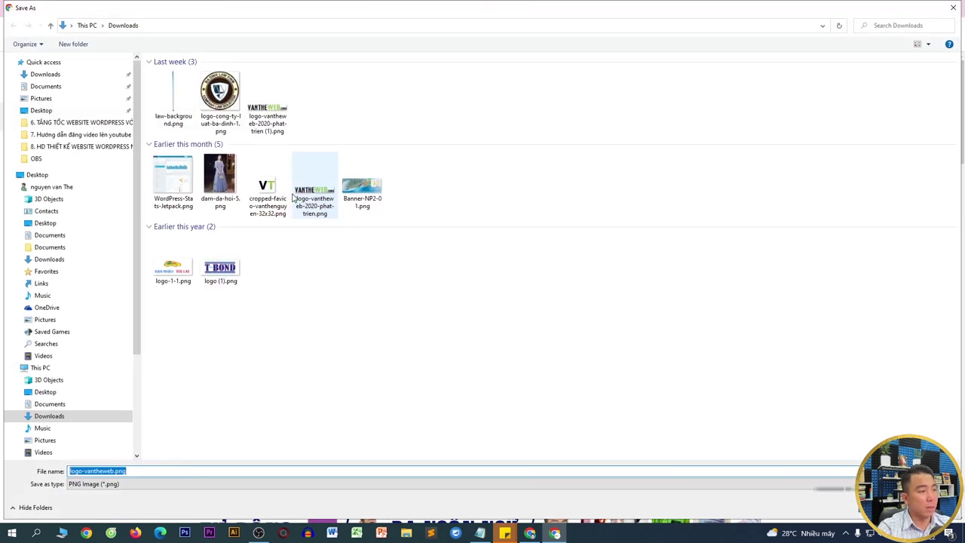
key("Return")
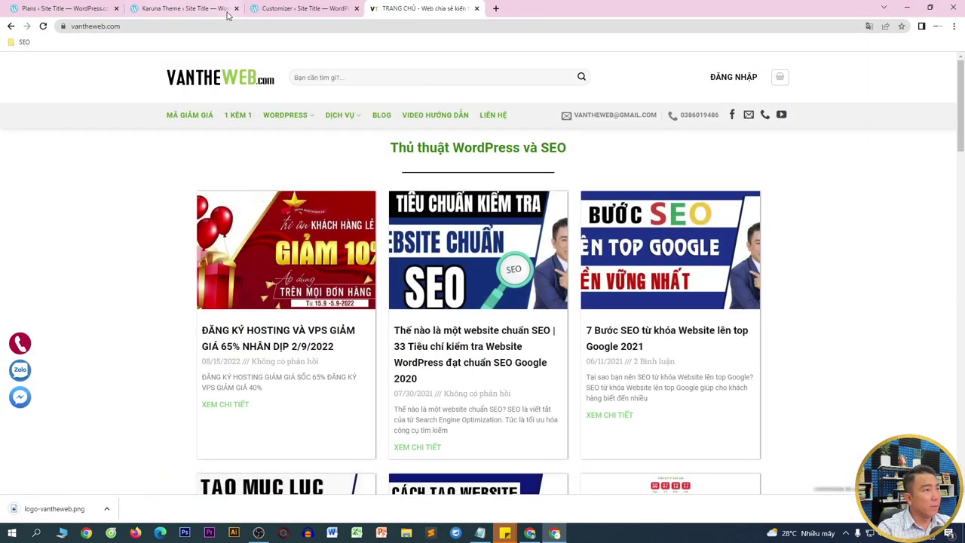
- Upload logo-vantheweb.png as the site logo, cropping it to the logo's full width
left_click(152, 6)
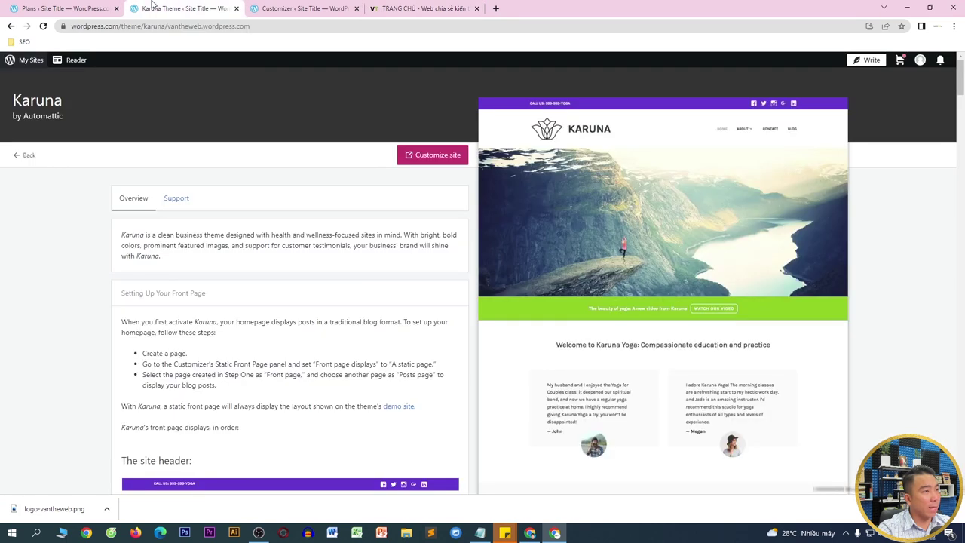
left_click(236, 8)
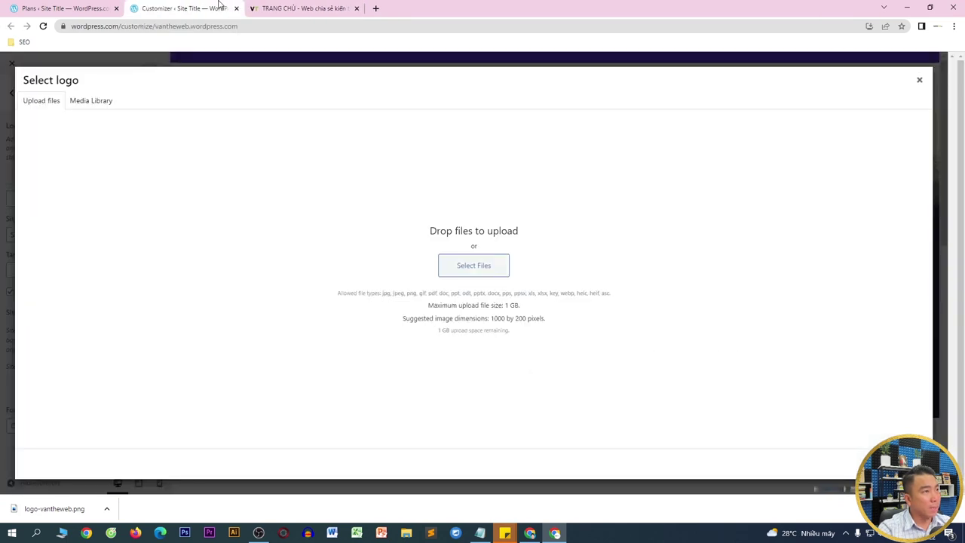
left_click_drag(39, 510, 486, 228)
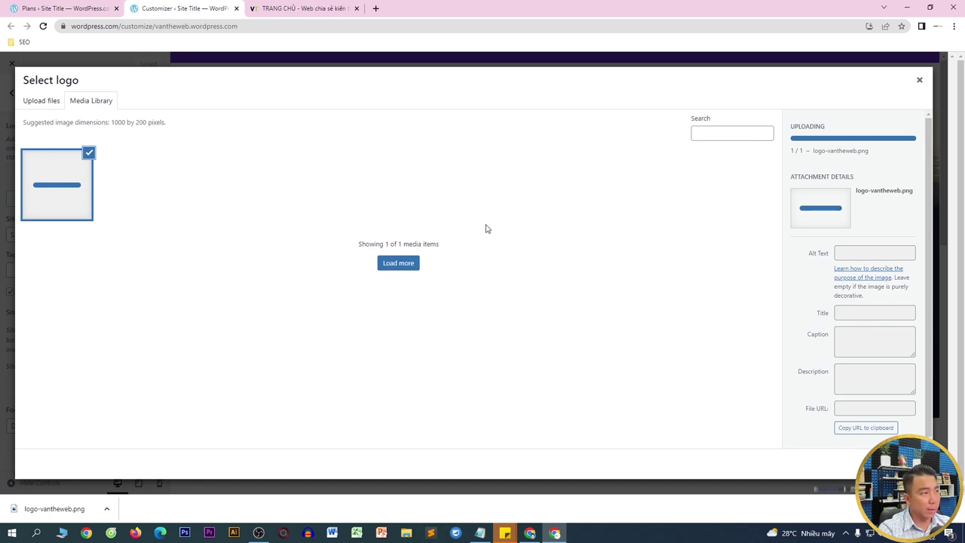
left_click(893, 464)
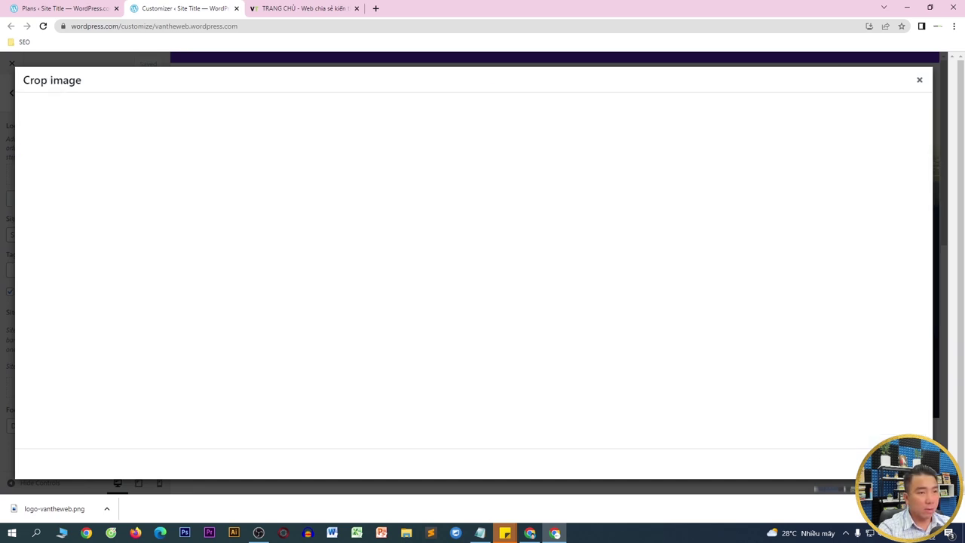
left_click_drag(617, 119, 669, 110)
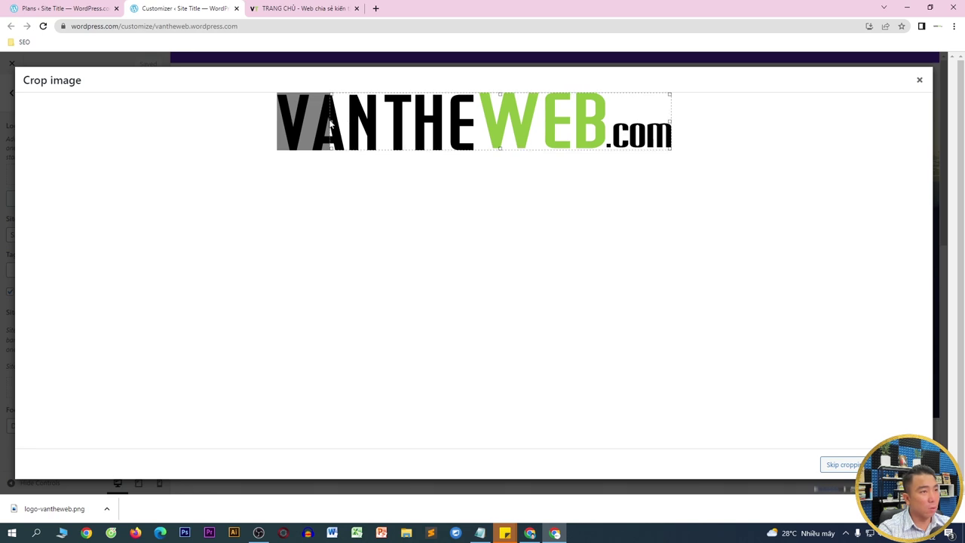
left_click_drag(330, 124, 254, 118)
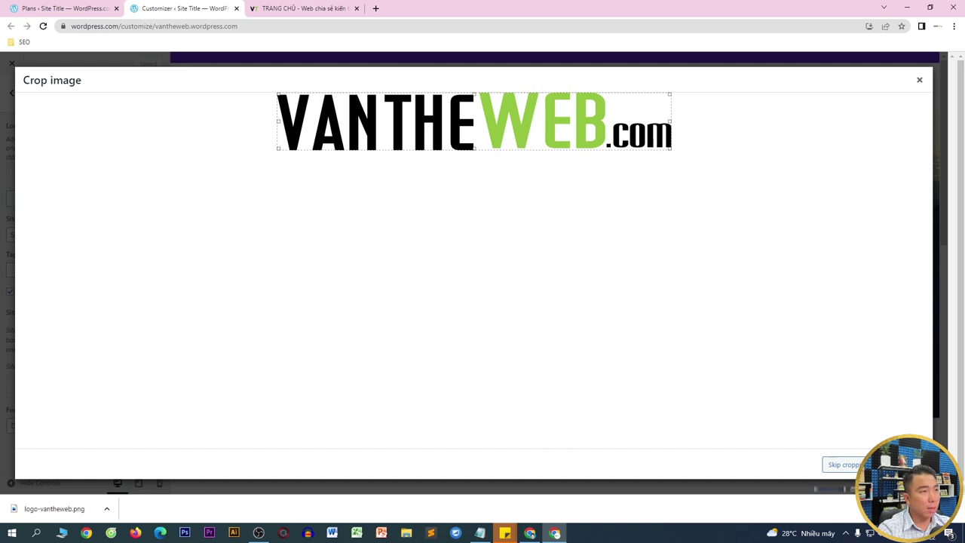
left_click(894, 464)
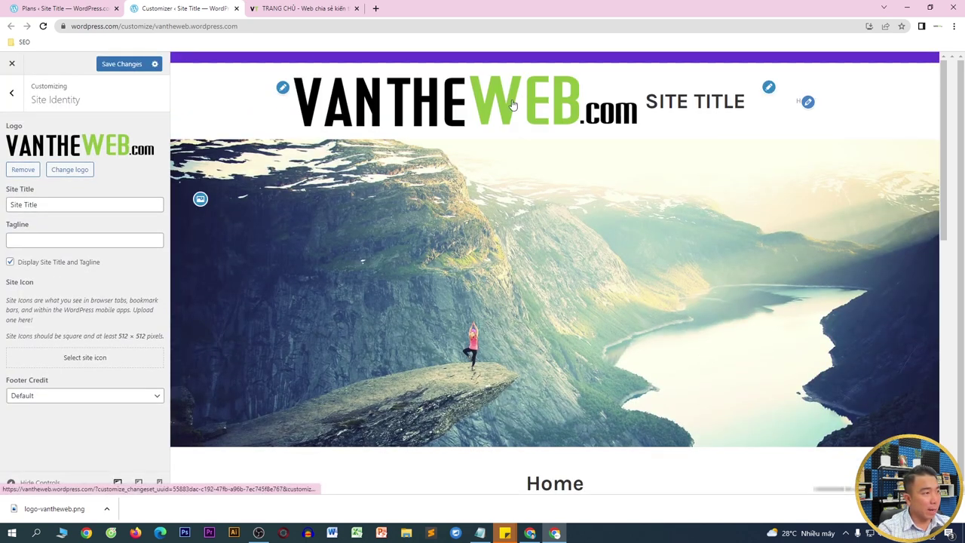
- Replace the site title with 'Blog Văn Thế Web' and begin the tagline 'Chia sẻ kiến thức wordpress'
left_click_drag(47, 202, 1, 205)
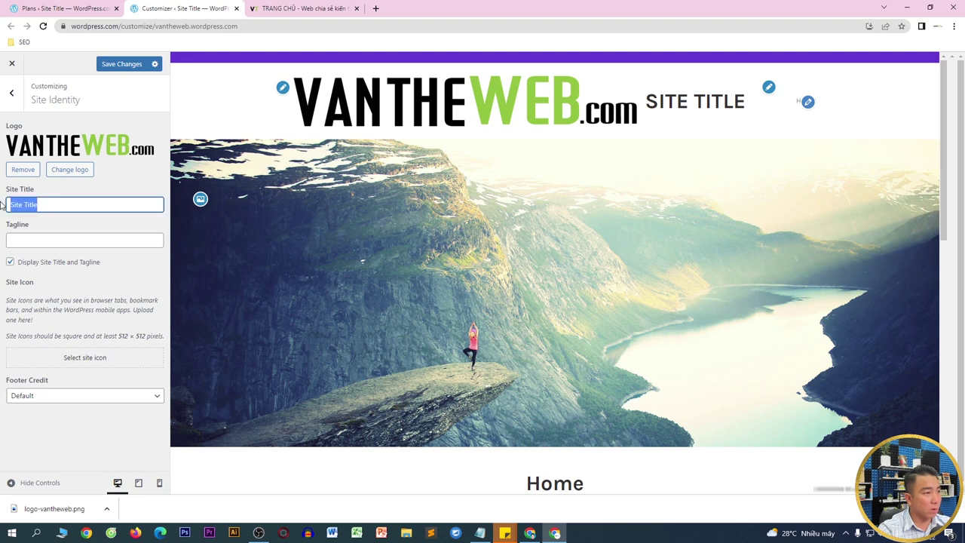
key("BackSpace")
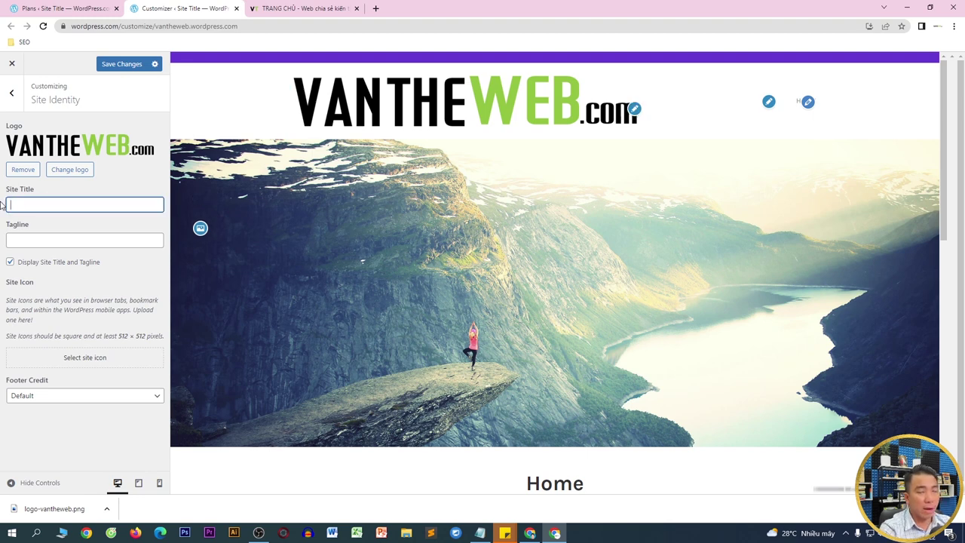
type("Bl")
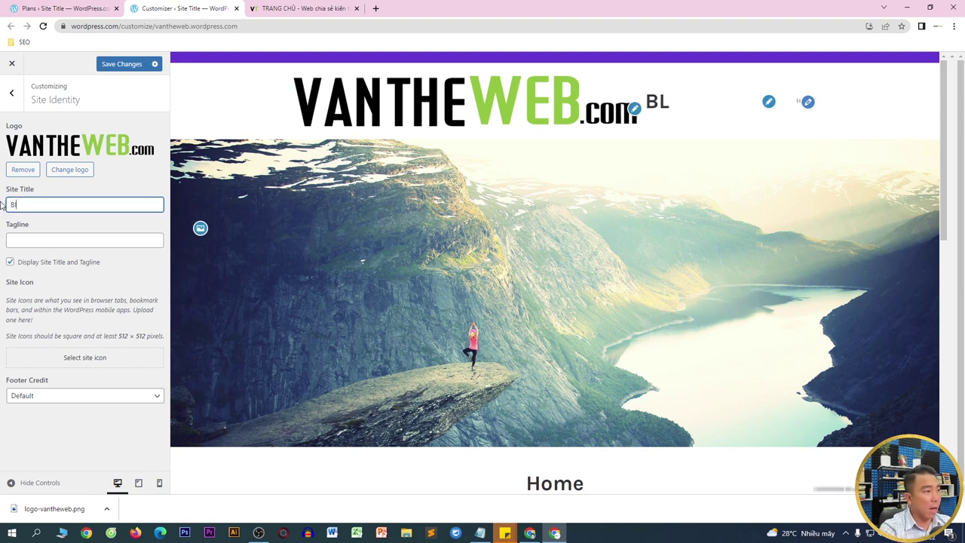
type("og Văn Thế")
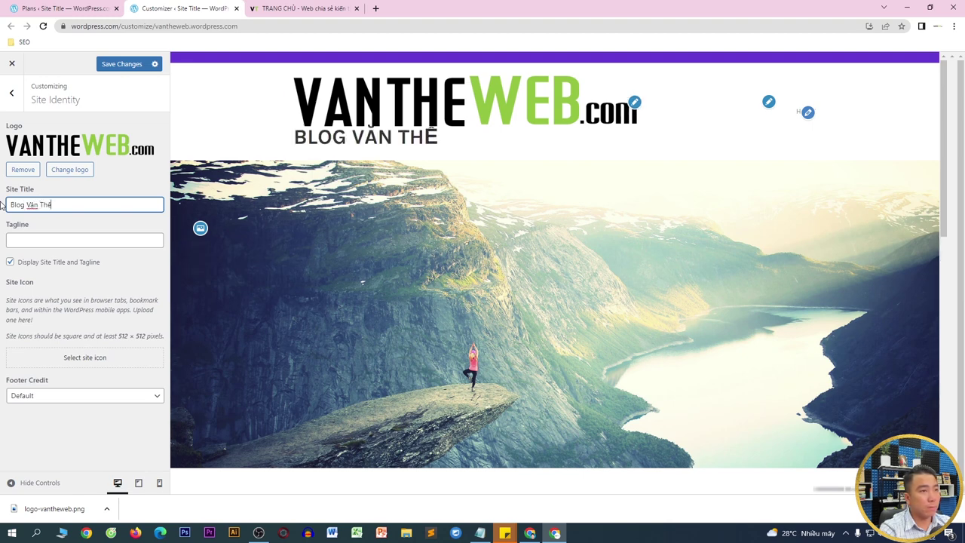
type(" Web")
key("Tab")
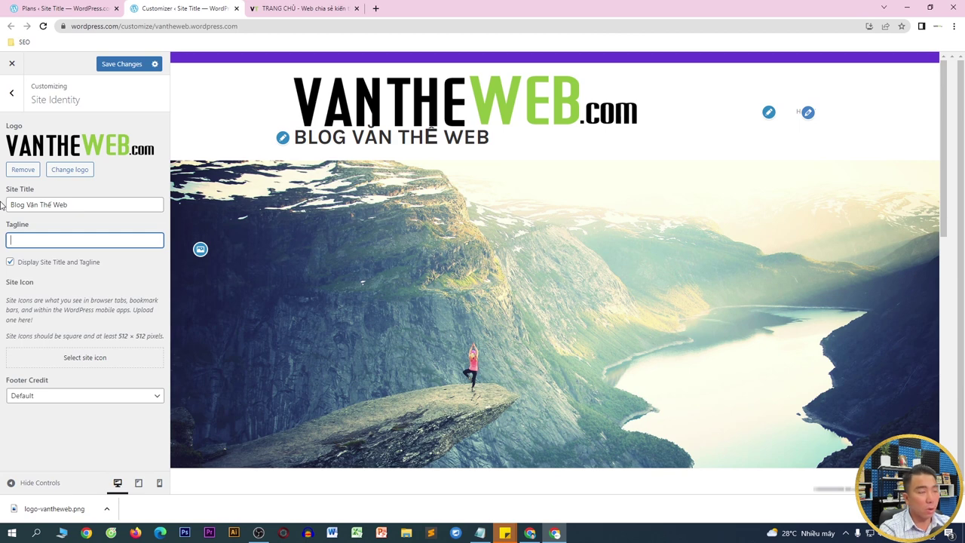
type("Chia")
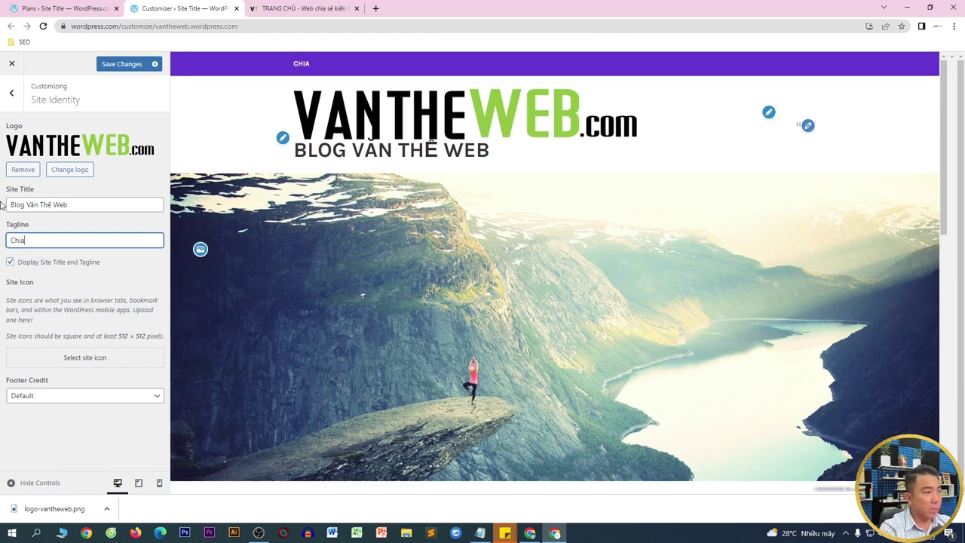
type(" sẻ keiens ")
type("ến thức wordpress từ a-z")
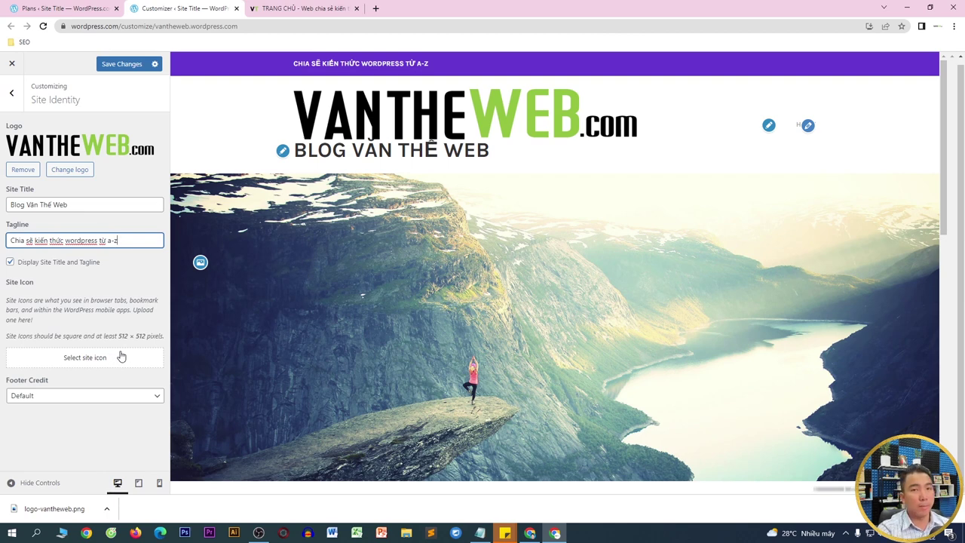
- Find the 192x192 favicon in vantheweb.com's page source and save it
left_click(121, 356)
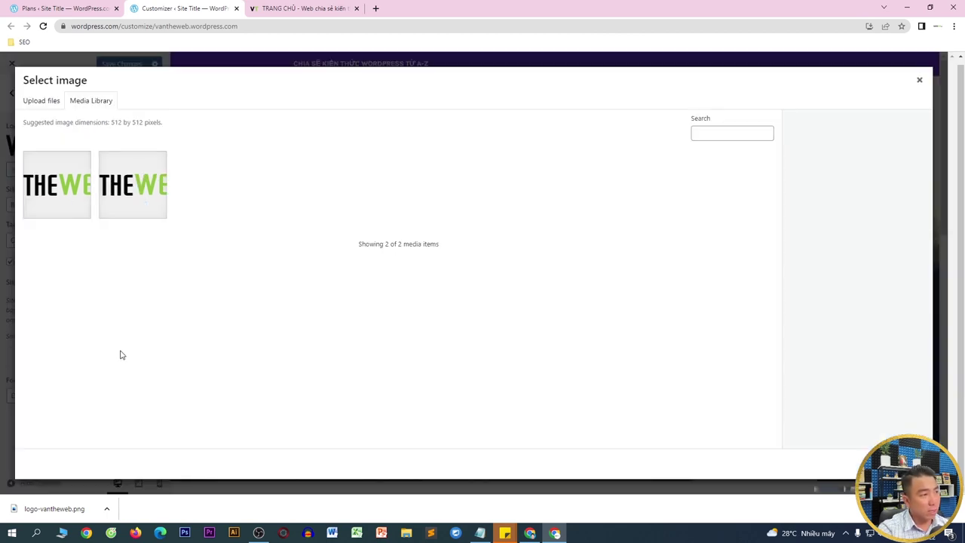
left_click(301, 10)
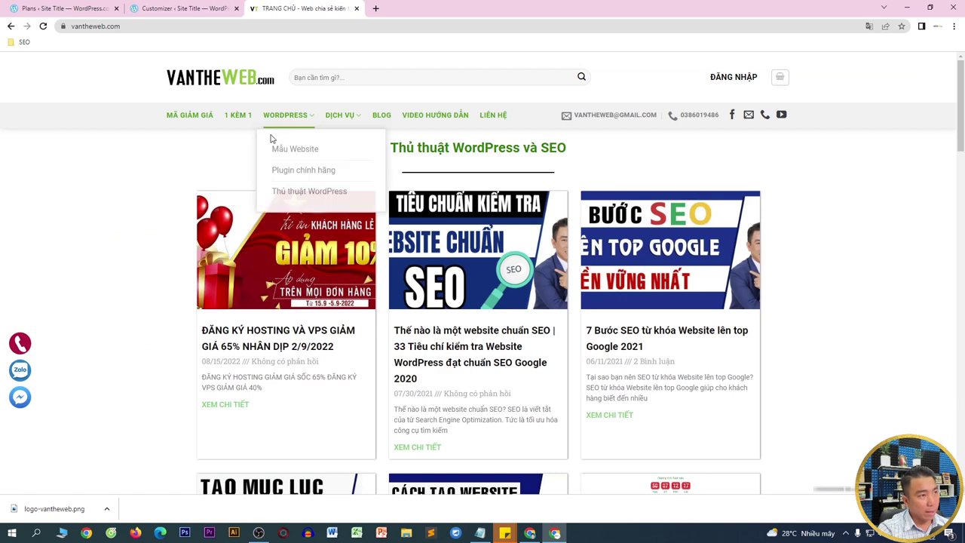
key("ctrl+u")
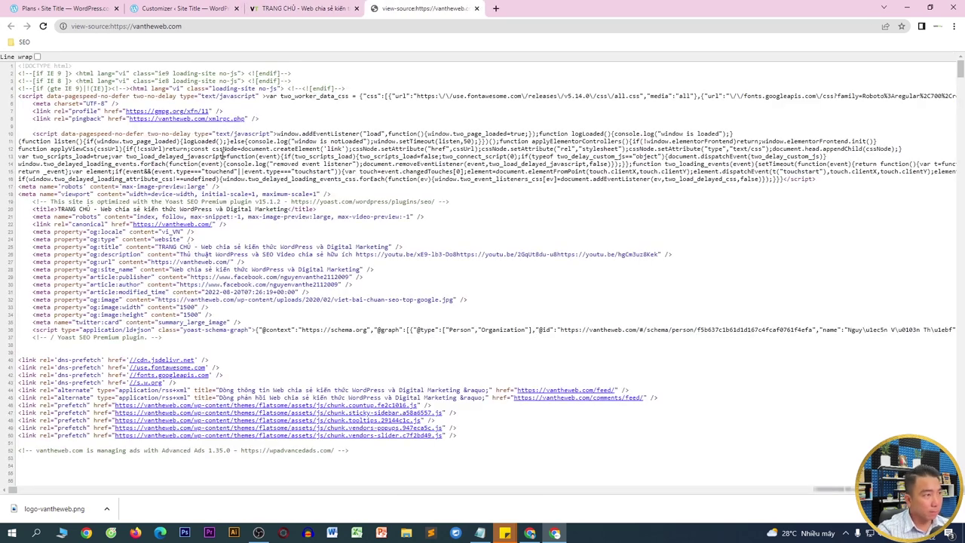
key("ctrl+f")
type("favi")
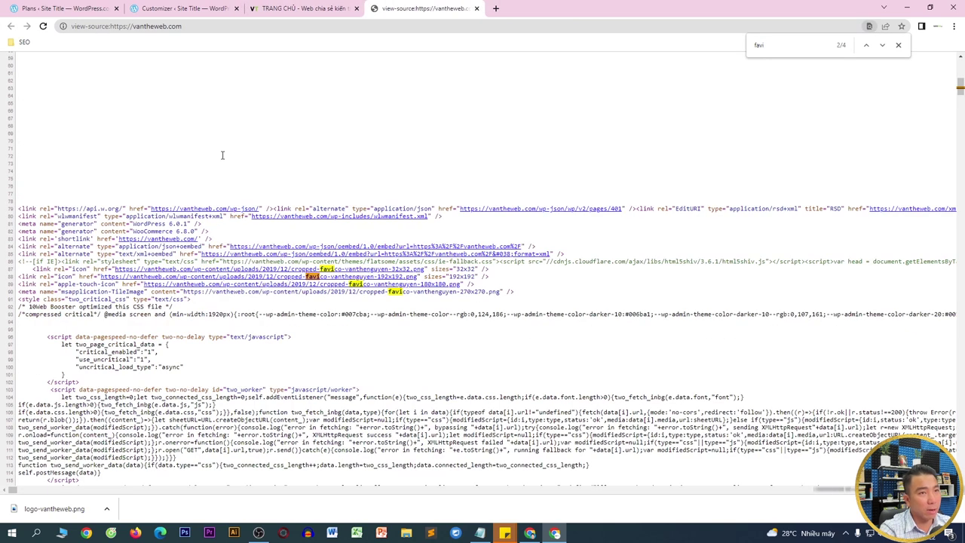
left_click(269, 277)
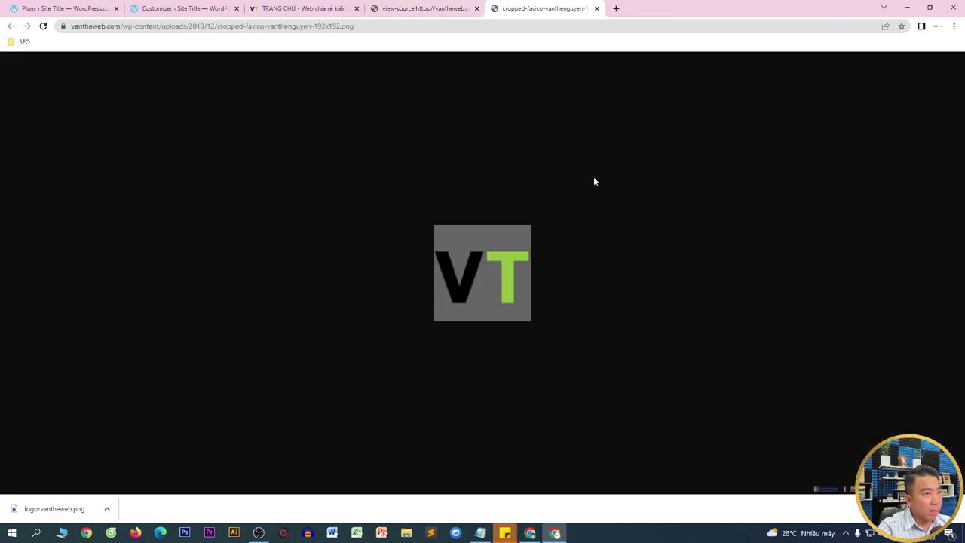
right_click(486, 264)
left_click(517, 282)
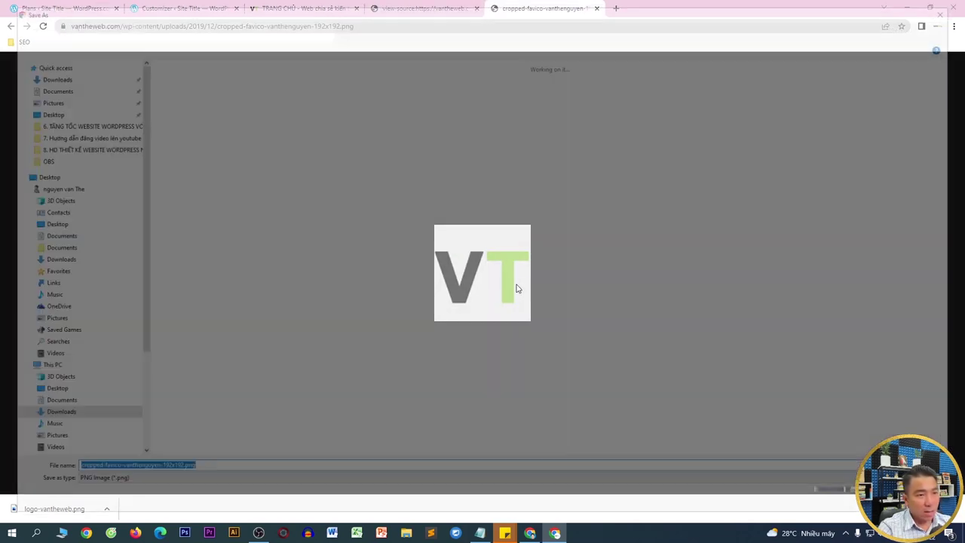
key("Return")
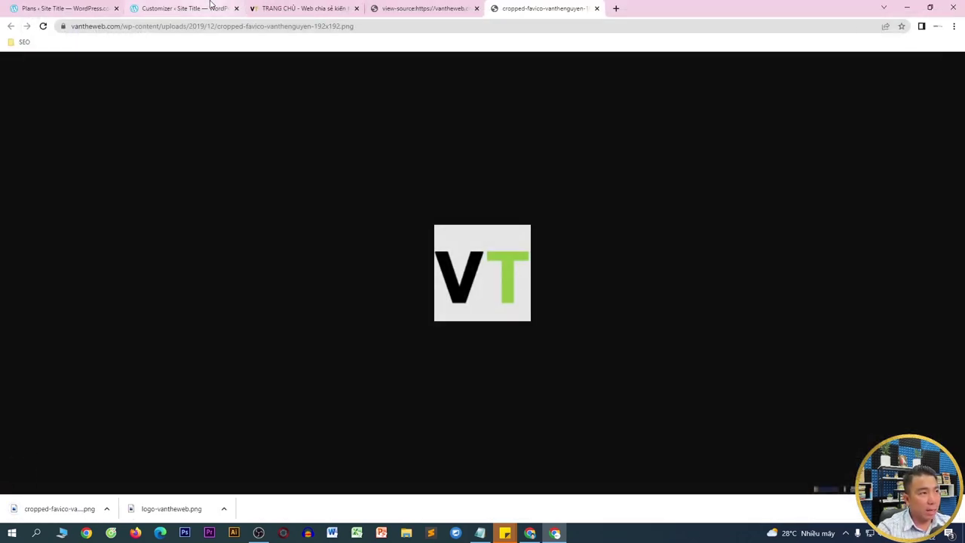
- Upload the saved VT favicon and crop it as the site icon
left_click(209, 7)
left_click_drag(56, 508, 174, 336)
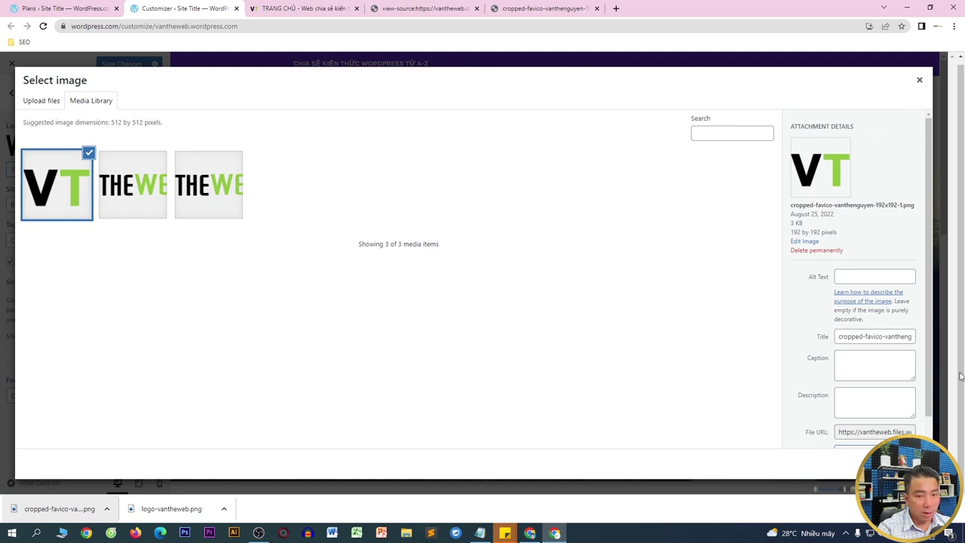
left_click(904, 464)
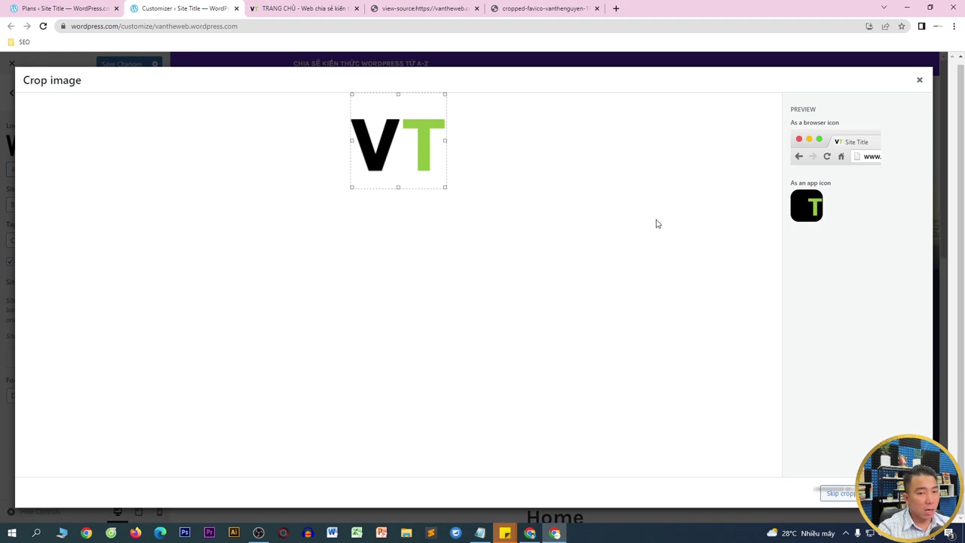
left_click(837, 493)
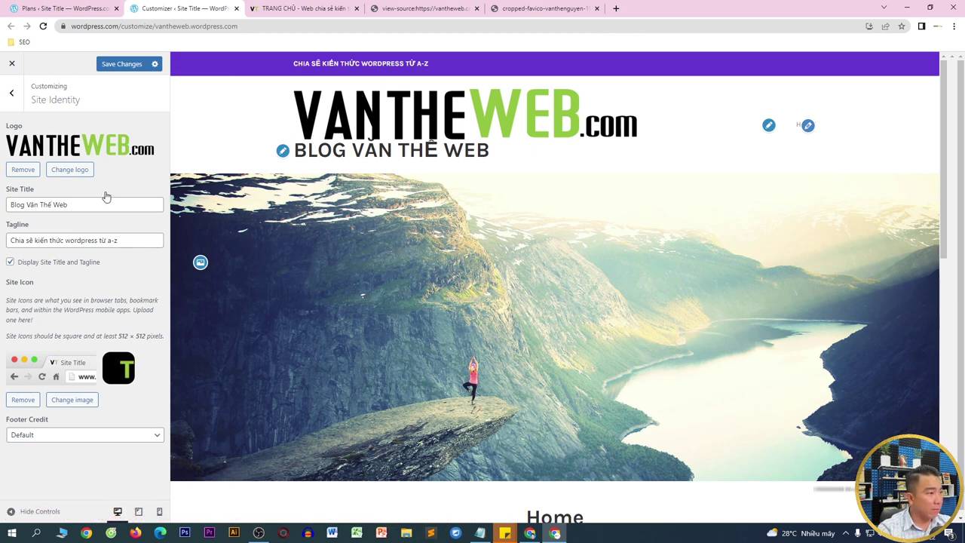
- Hide the header title and tagline, save, and start adding a new header image
left_click(11, 263)
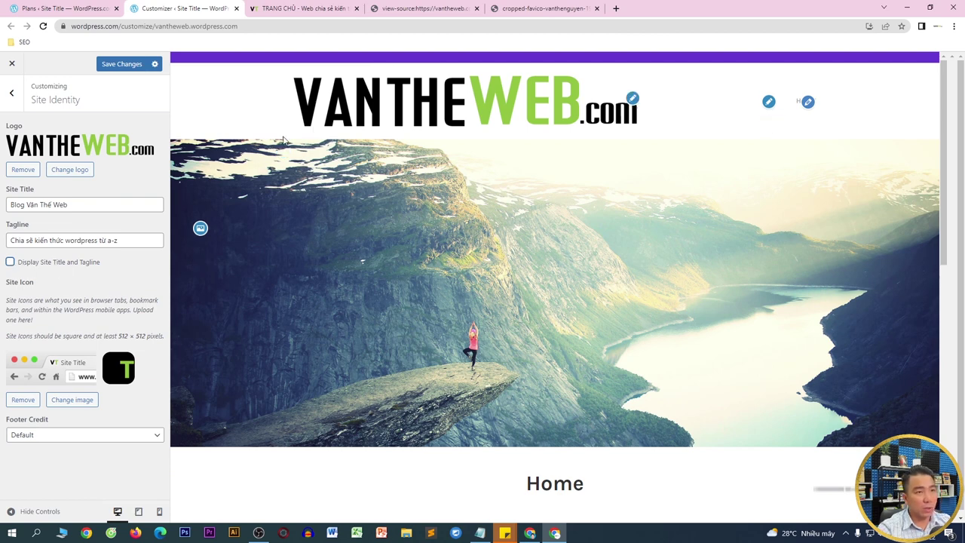
left_click(109, 67)
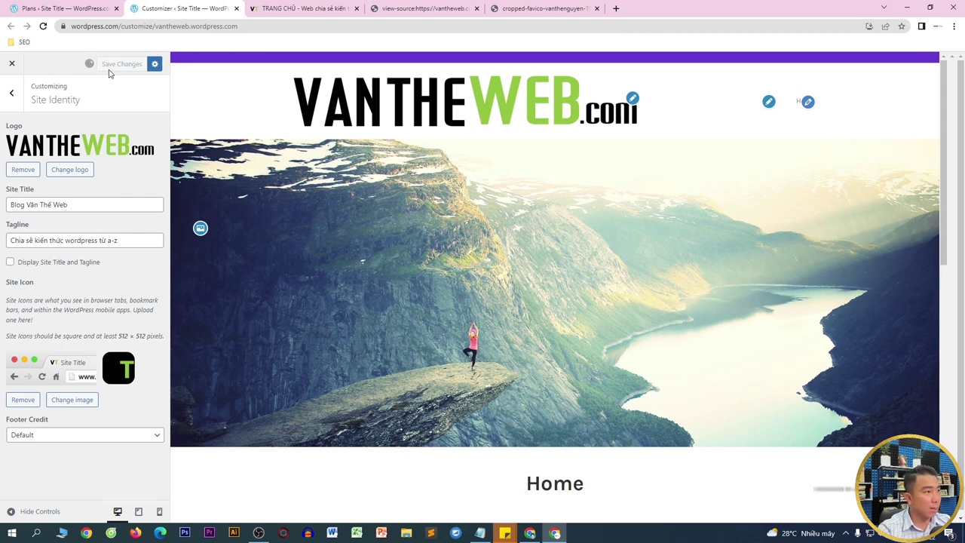
left_click(16, 106)
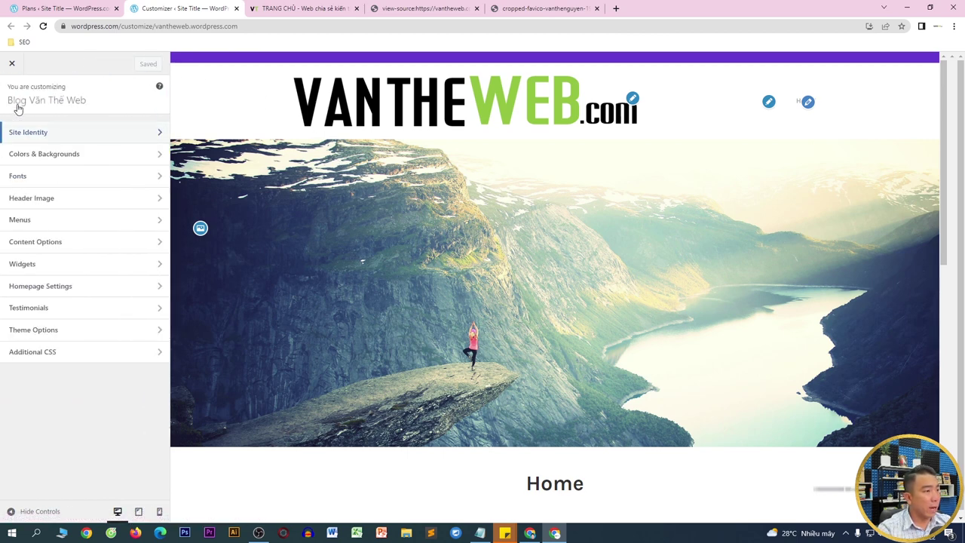
left_click(32, 198)
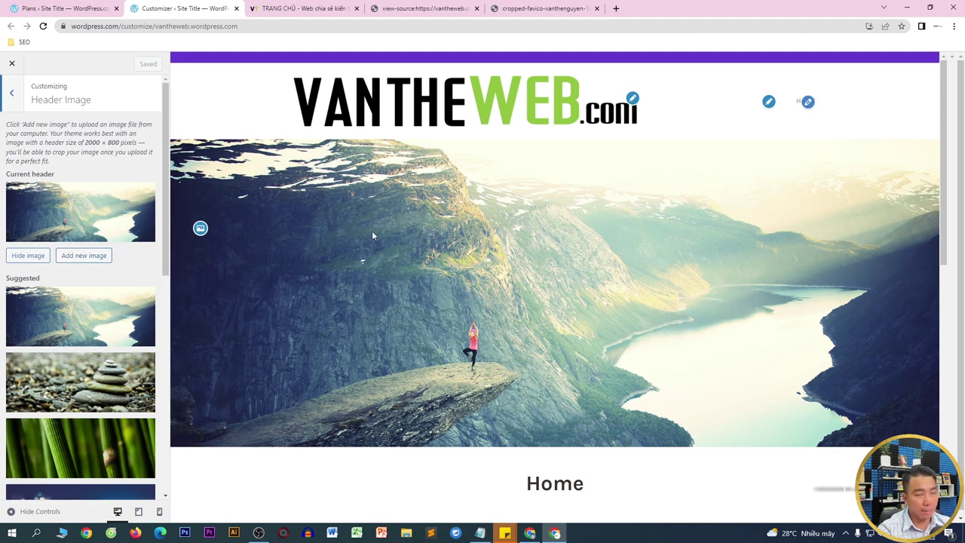
left_click(77, 256)
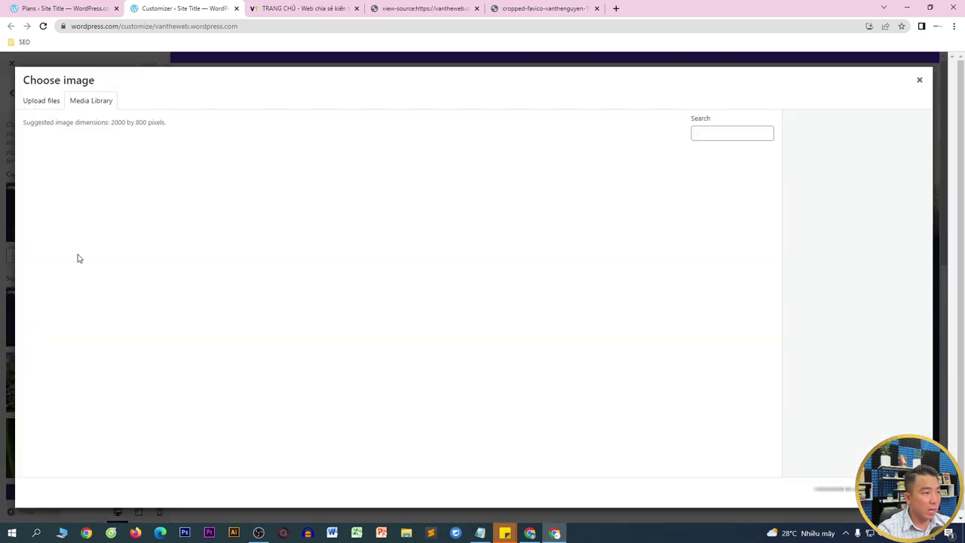
- Load canva.com in a new tab of the other browser profile
left_click(616, 9)
type("ca")
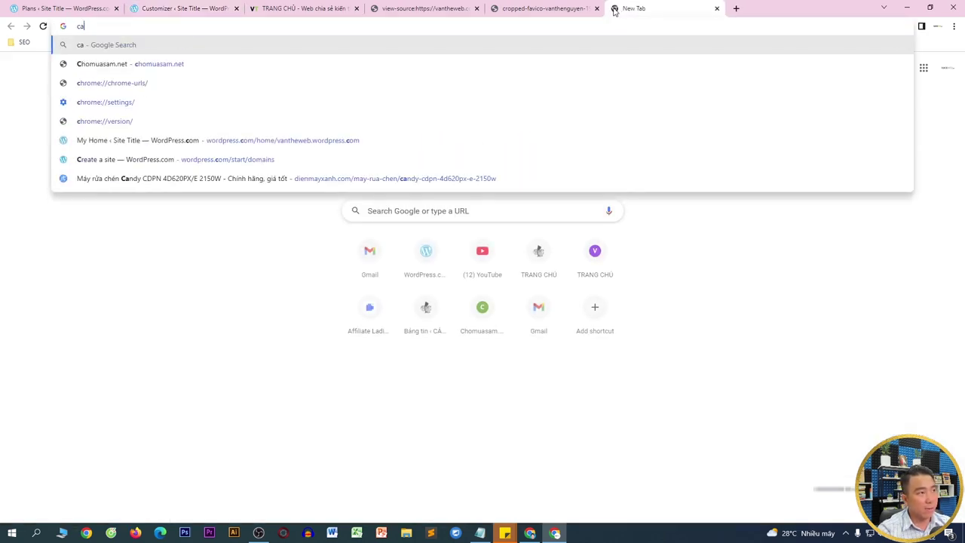
left_click(530, 533)
type("canva.com")
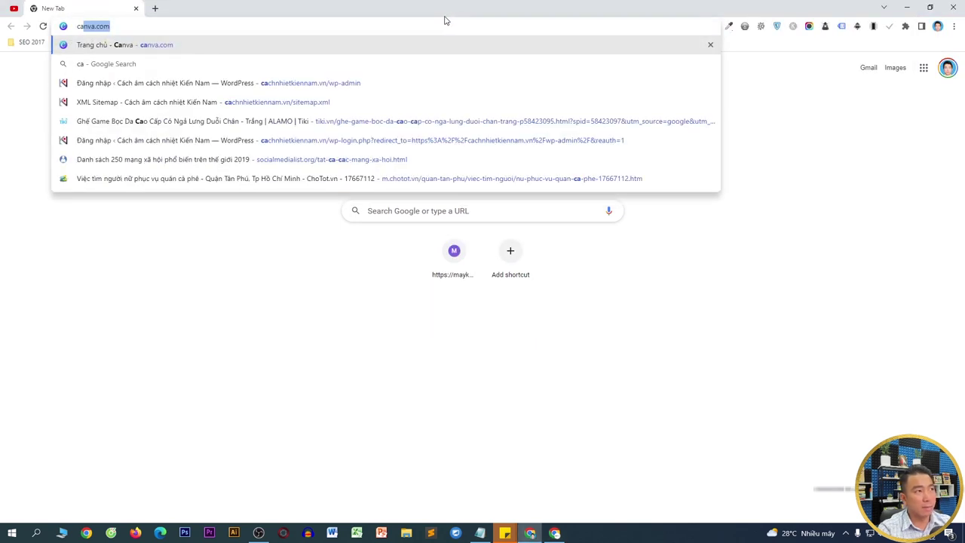
key("Return")
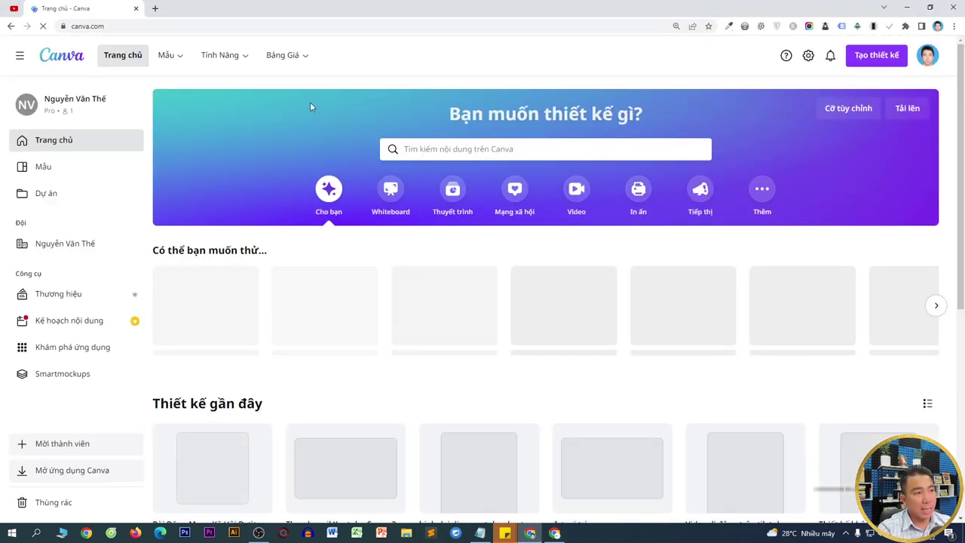
scroll(422, 355, "down", 2)
scroll(419, 352, "down", 1)
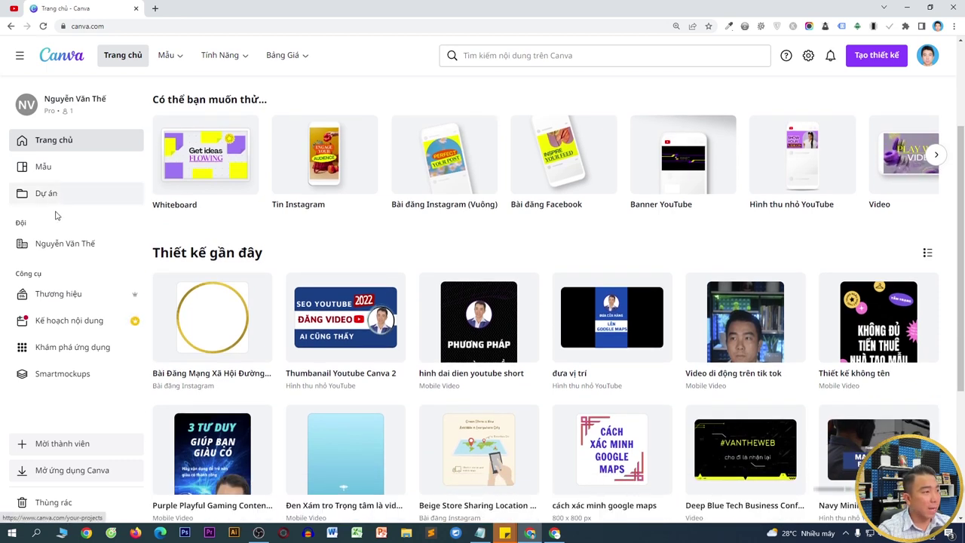
- Open Thumbnail Youtube Canva 2 from Dự án and select its page 3 banner
left_click(71, 191)
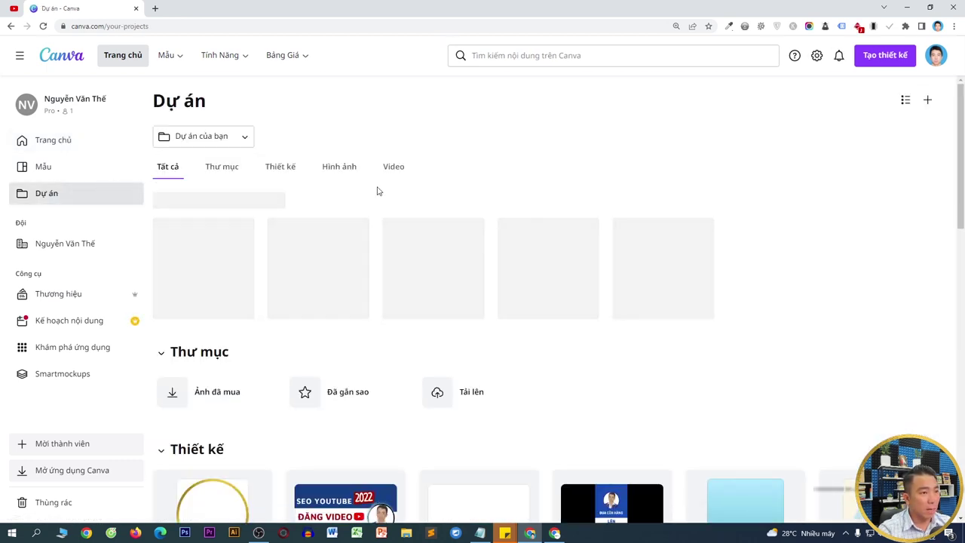
scroll(380, 192, "down", 3)
scroll(414, 308, "down", 2)
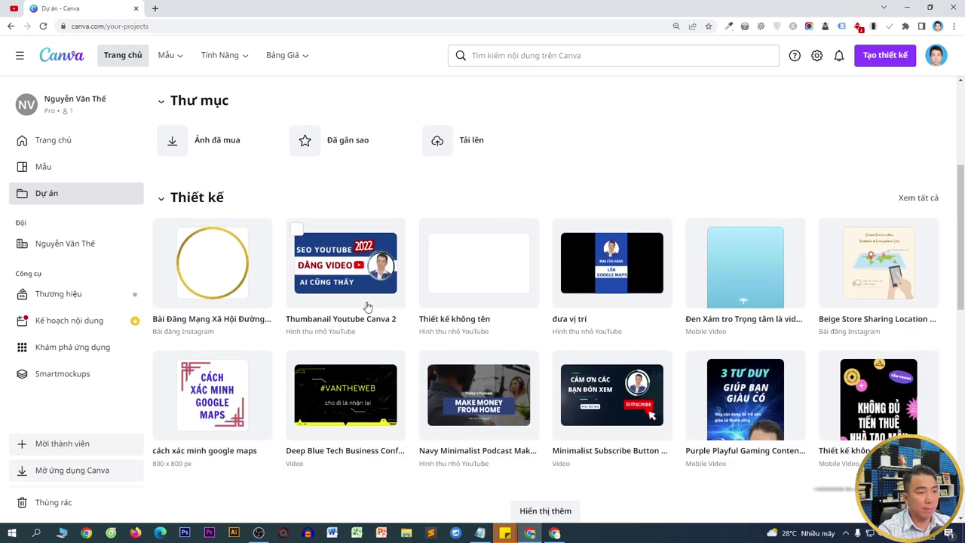
left_click(440, 221)
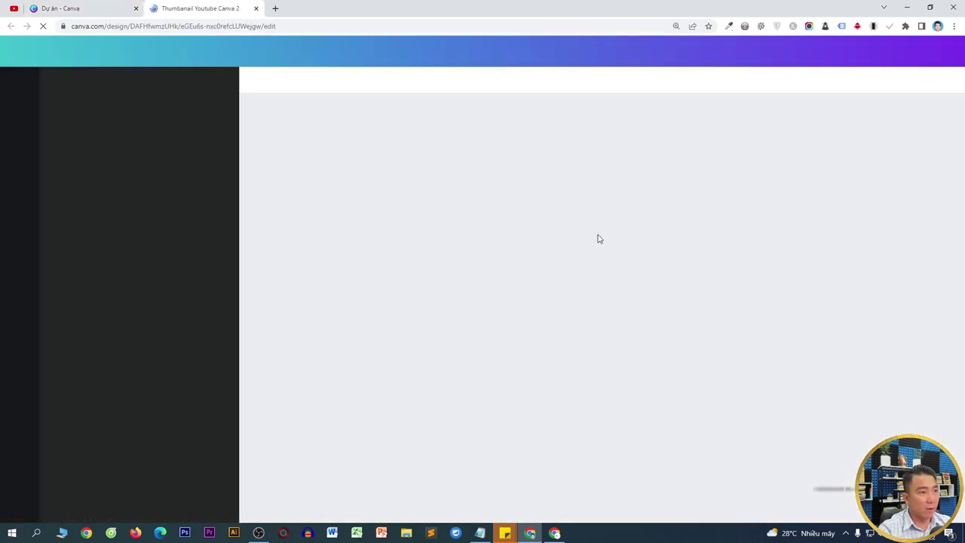
scroll(598, 246, "down", 5)
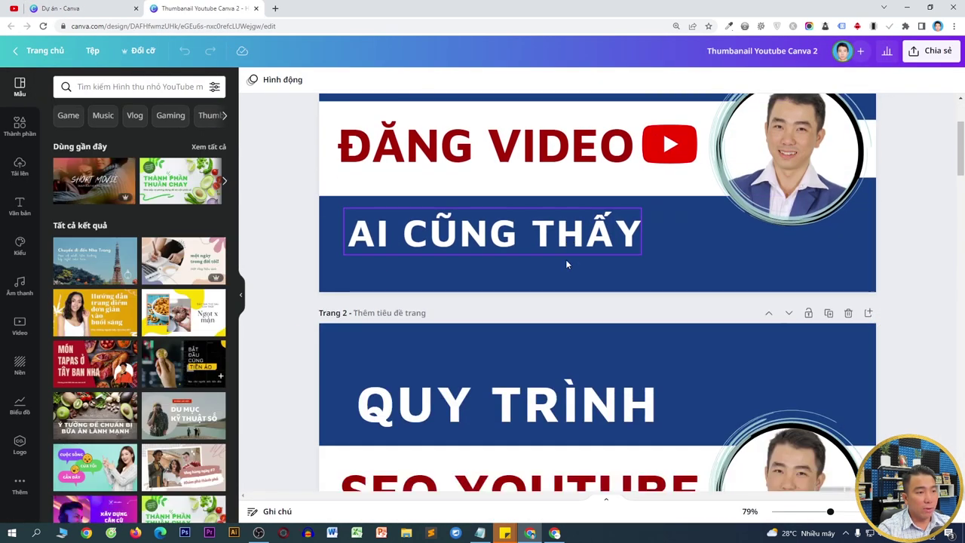
scroll(701, 256, "down", 1)
scroll(698, 277, "down", 3)
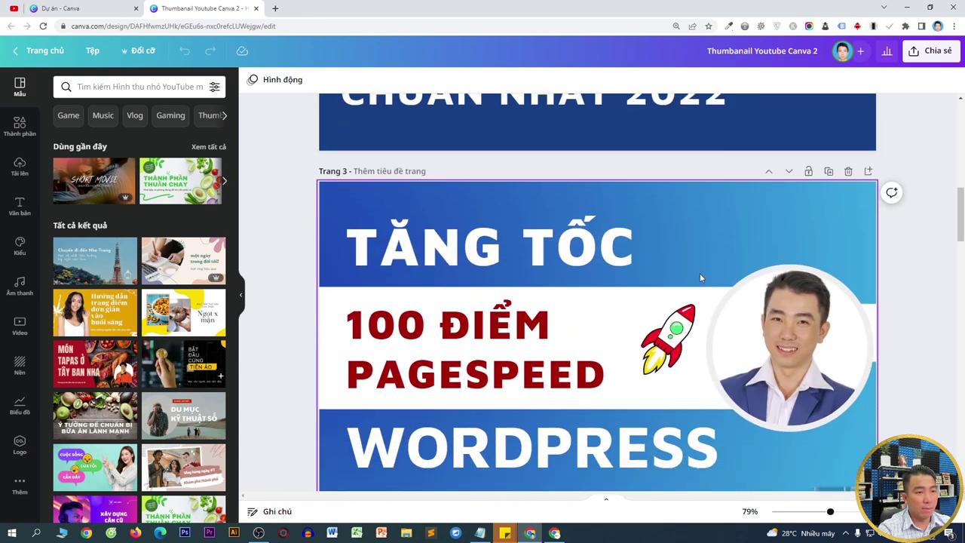
left_click(673, 192)
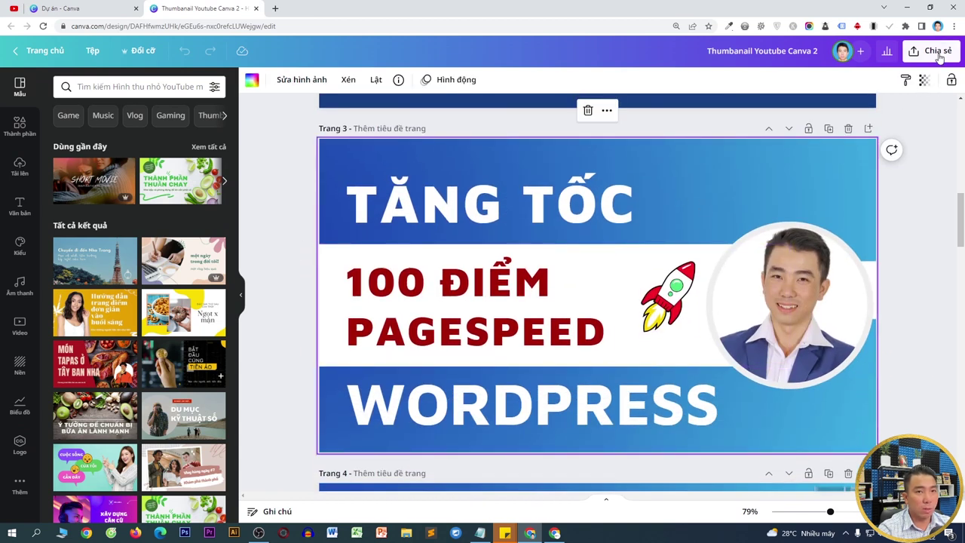
- Download all 8 pages as 1920 × 1080 PNGs, saving Thumbnail Youtube Canva 2.zip
left_click(932, 51)
left_click(804, 317)
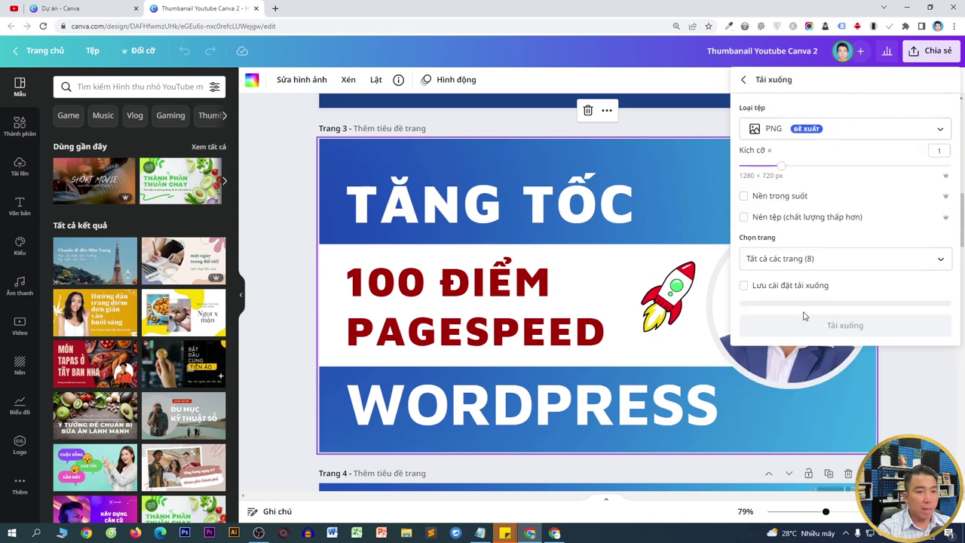
left_click(809, 172)
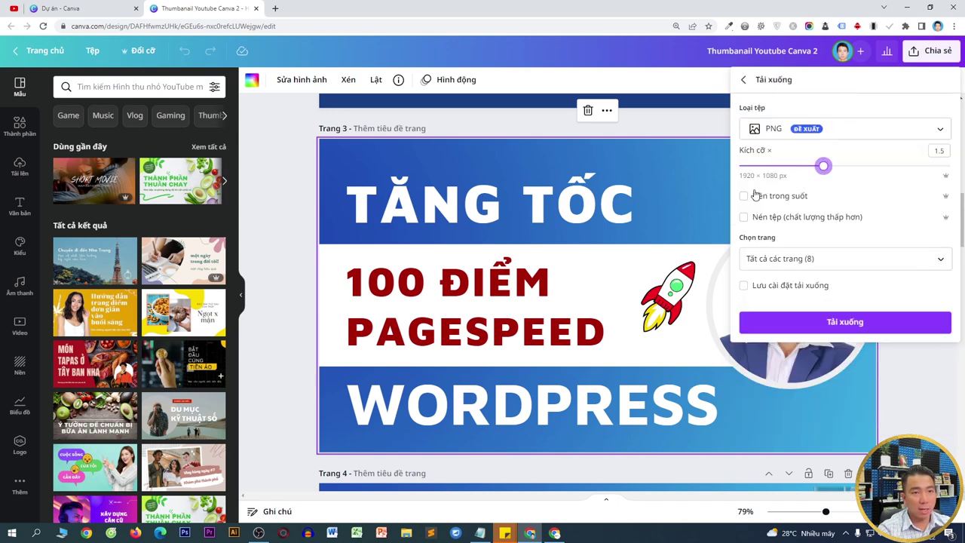
left_click(820, 321)
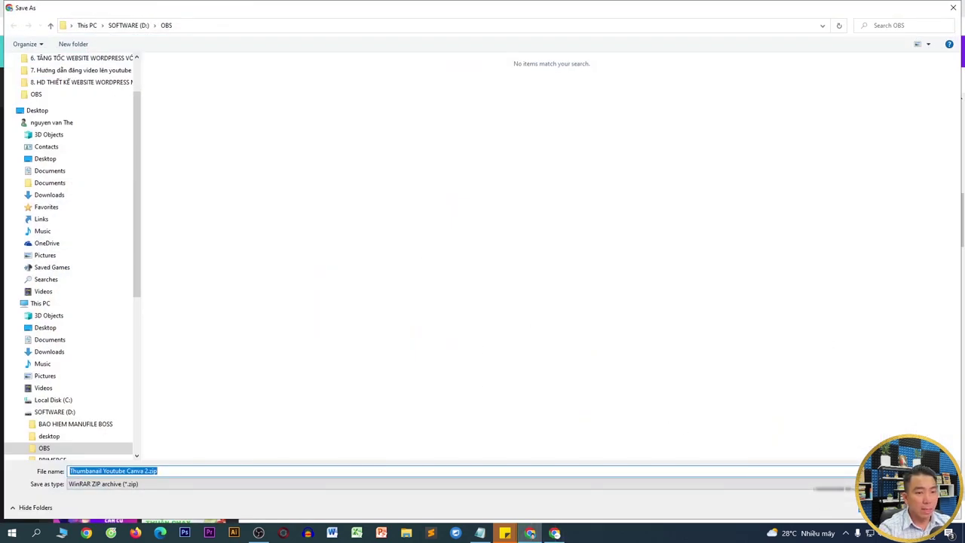
key("Return")
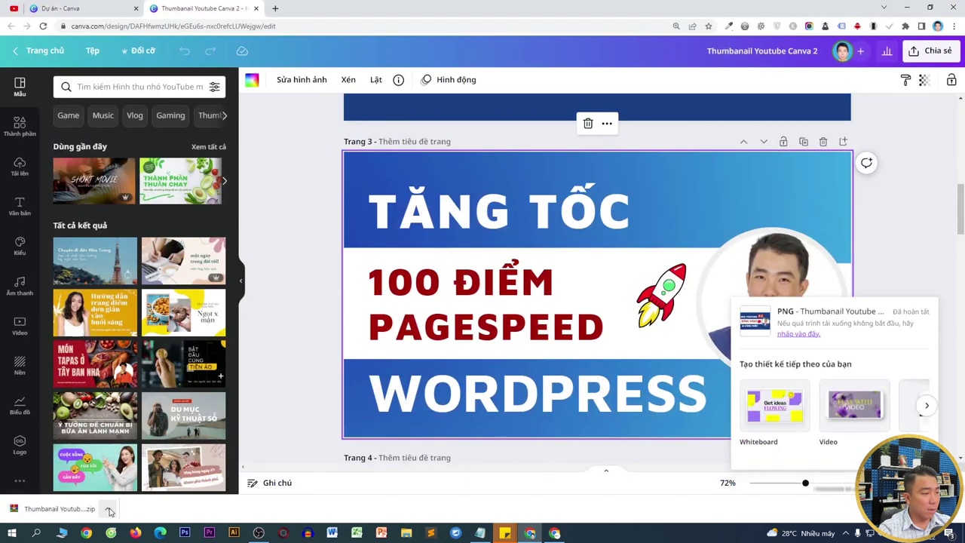
- Extract the downloaded thumbnail zip and open the resulting Thumbnail Youtube Canva 2 folder
left_click(108, 509)
left_click(129, 478)
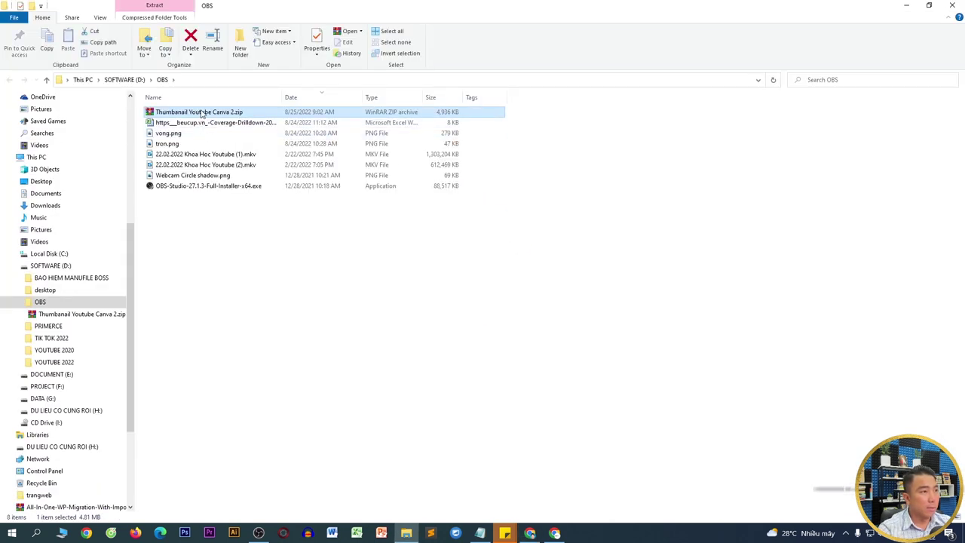
right_click(197, 113)
left_click(258, 174)
key("Return")
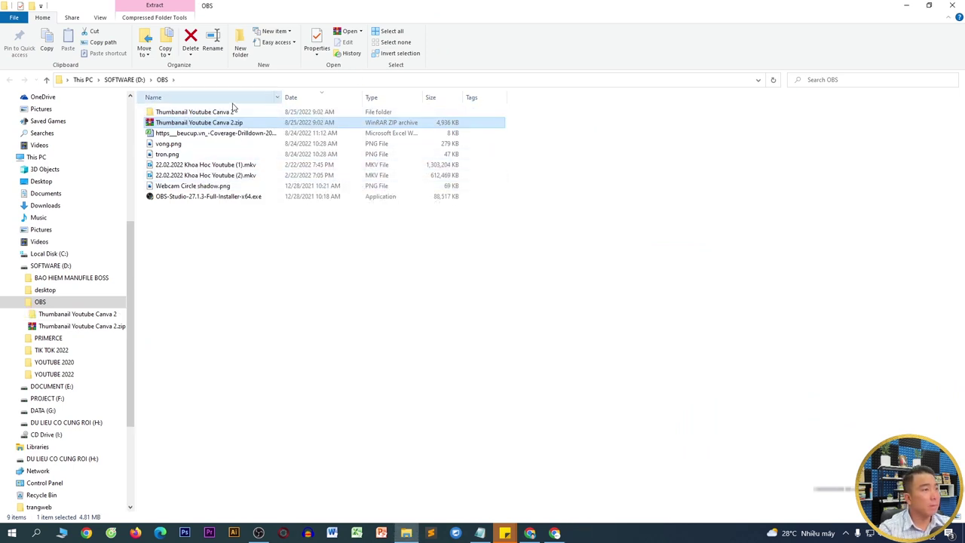
left_click(225, 111)
double_click(224, 112)
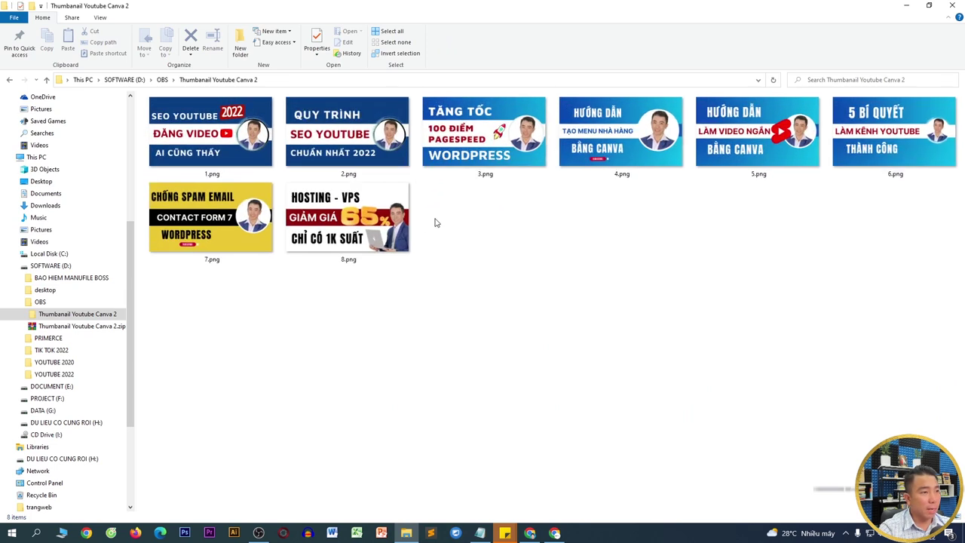
- Copy the D:\OBS\Thumbnail Youtube Canva 2 folder path and return to the browser
left_click(465, 110)
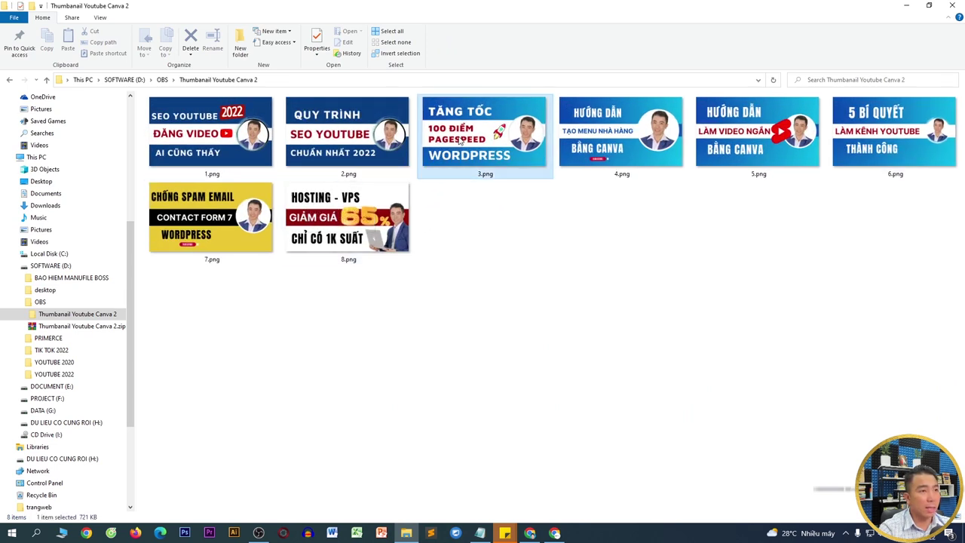
left_click(467, 80)
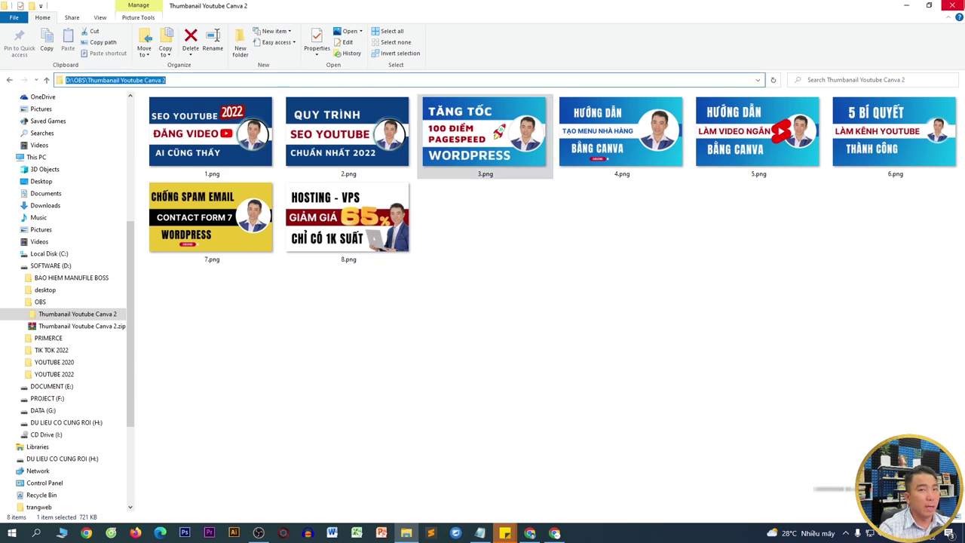
key("alt+Tab")
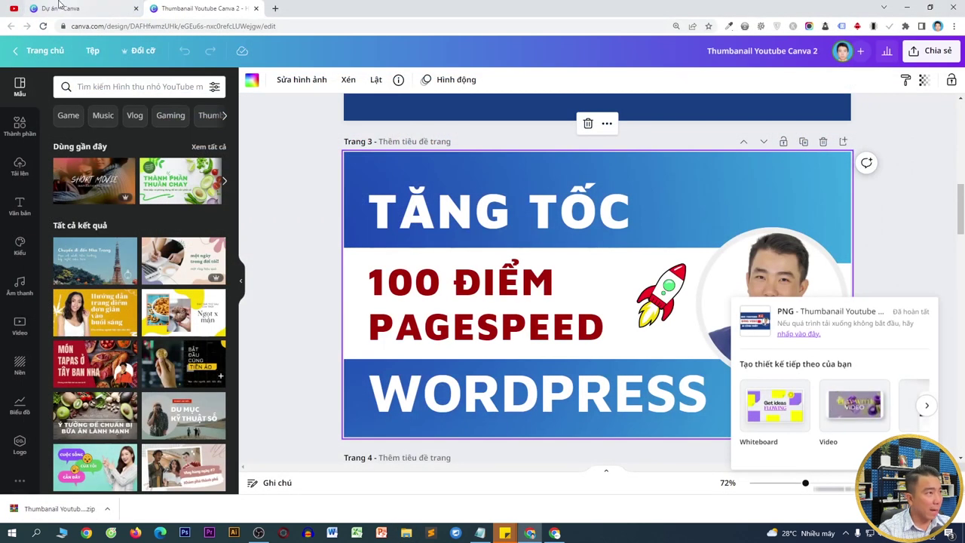
left_click(555, 533)
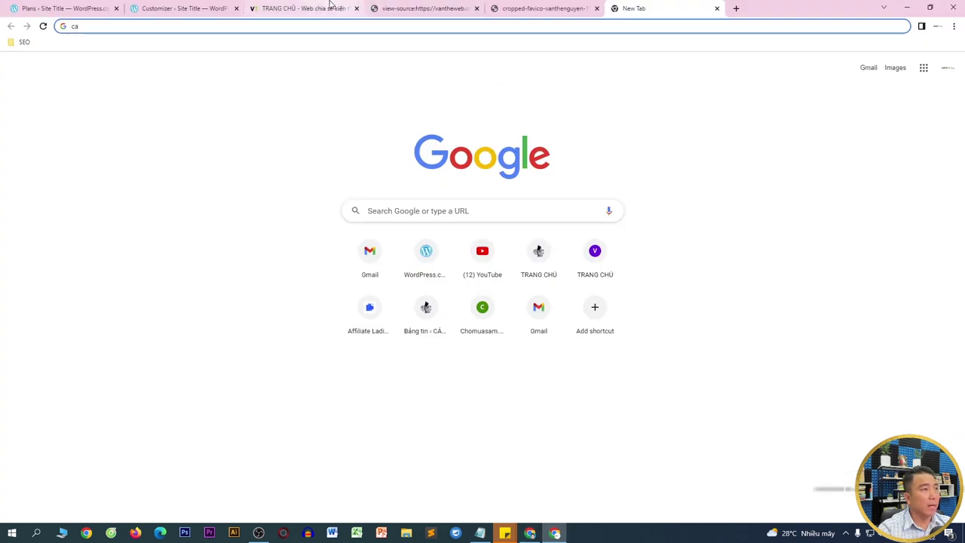
- Upload 3.png from the thumbnails folder as the new header image
left_click(225, 6)
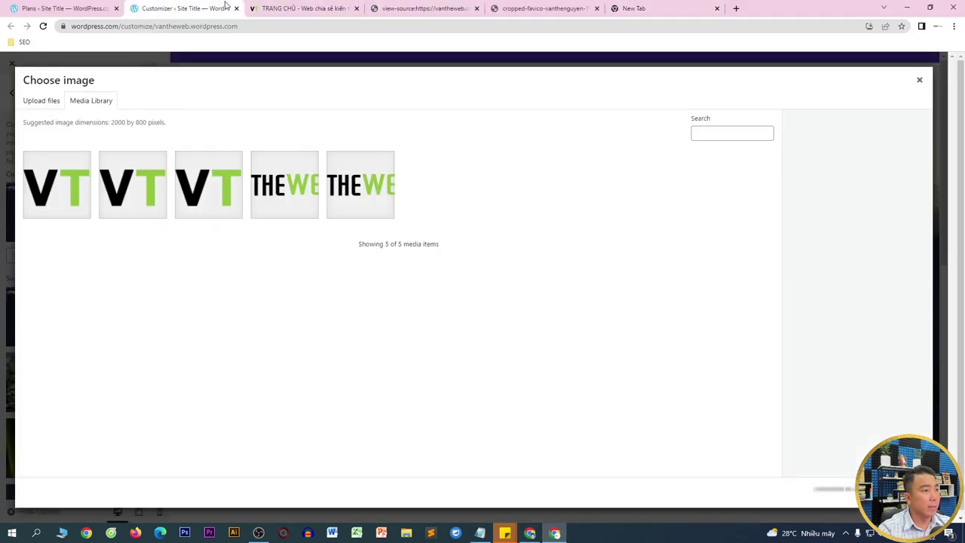
left_click(51, 107)
left_click(490, 278)
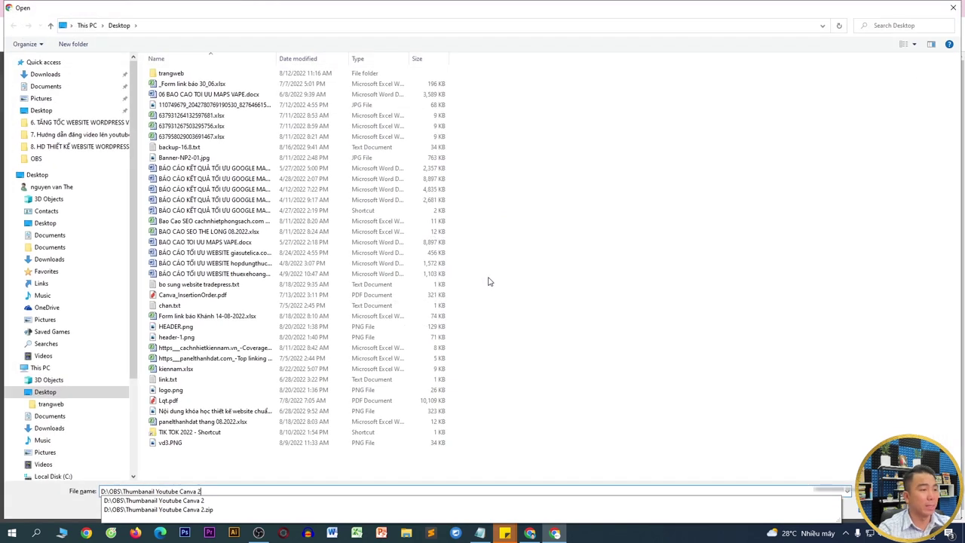
key("Return")
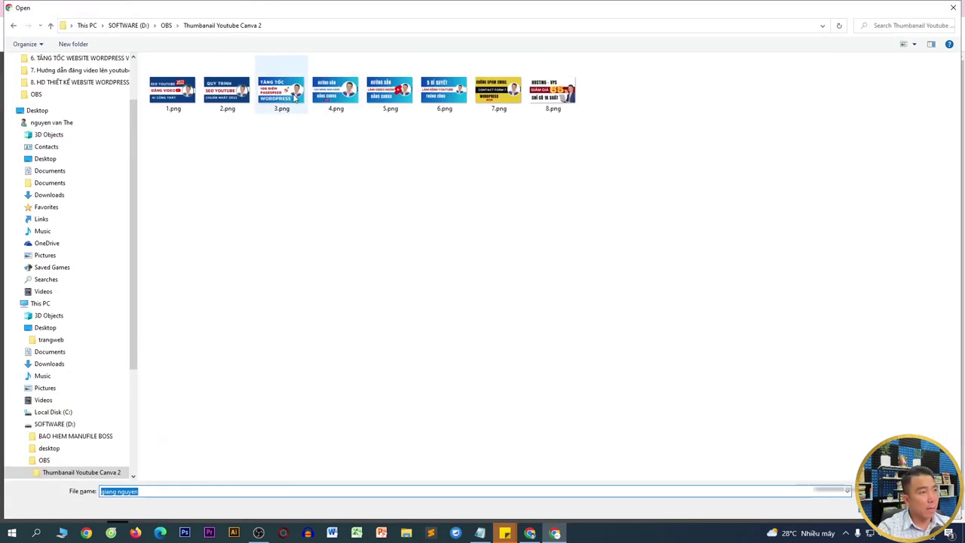
double_click(295, 97)
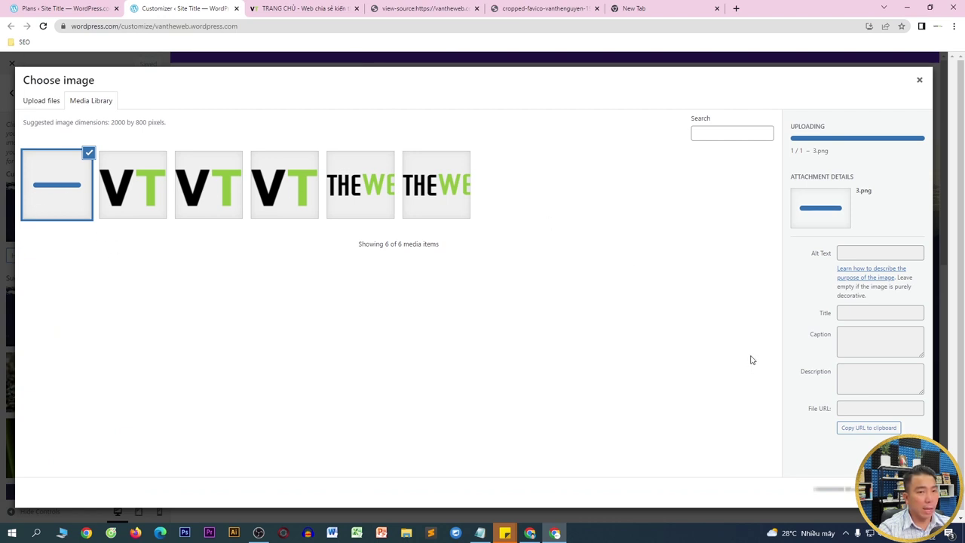
left_click(833, 489)
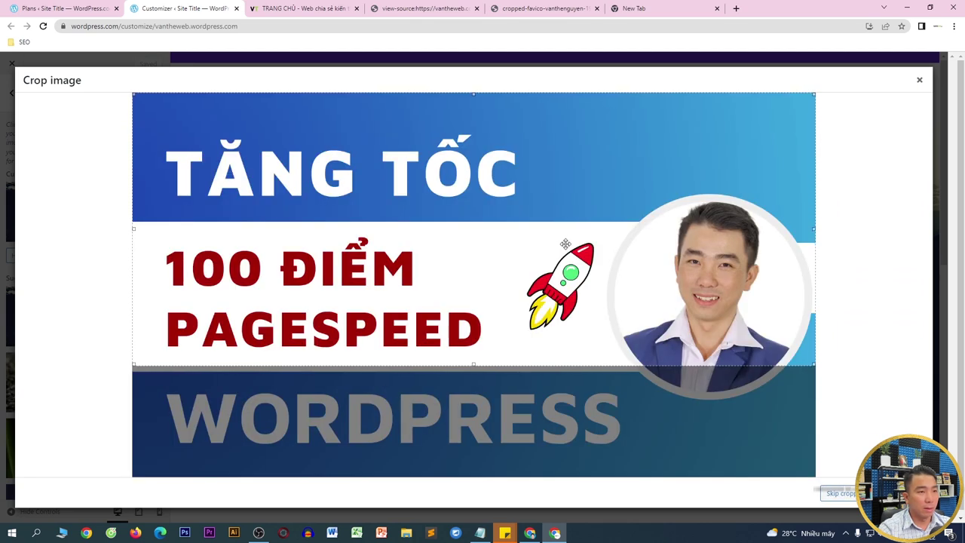
- Stretch the crop area over nearly the full PageSpeed banner height and apply the crop
left_click_drag(580, 282, 589, 319)
key("Down")
key("Down")
key("Down")
key("Down")
key("Down")
key("Down")
key("Down")
key("Down")
key("Down")
key("Down")
key("Down")
key("Down")
key("Down")
key("Down")
key("Down")
key("Down")
key("Down")
key("Down")
key("Down")
key("Down")
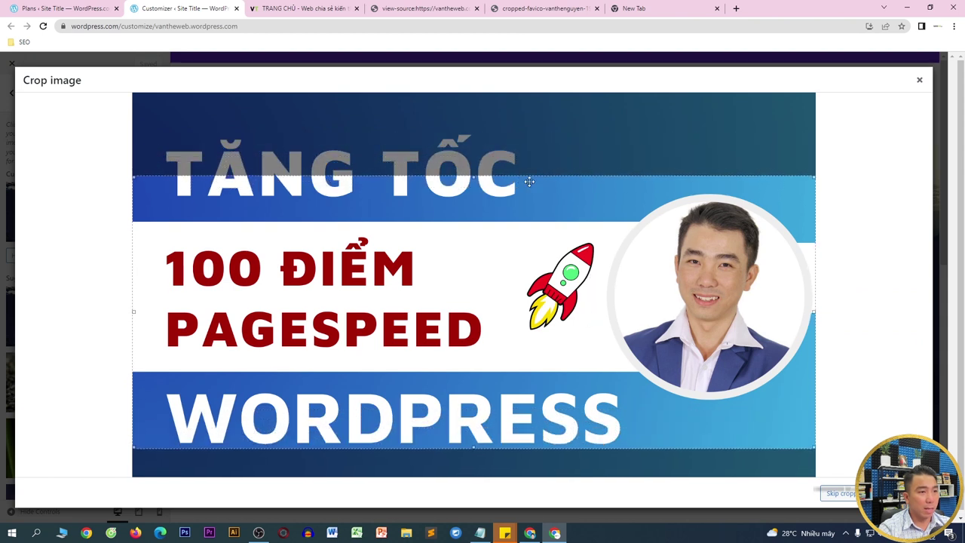
left_click_drag(474, 178, 474, 124)
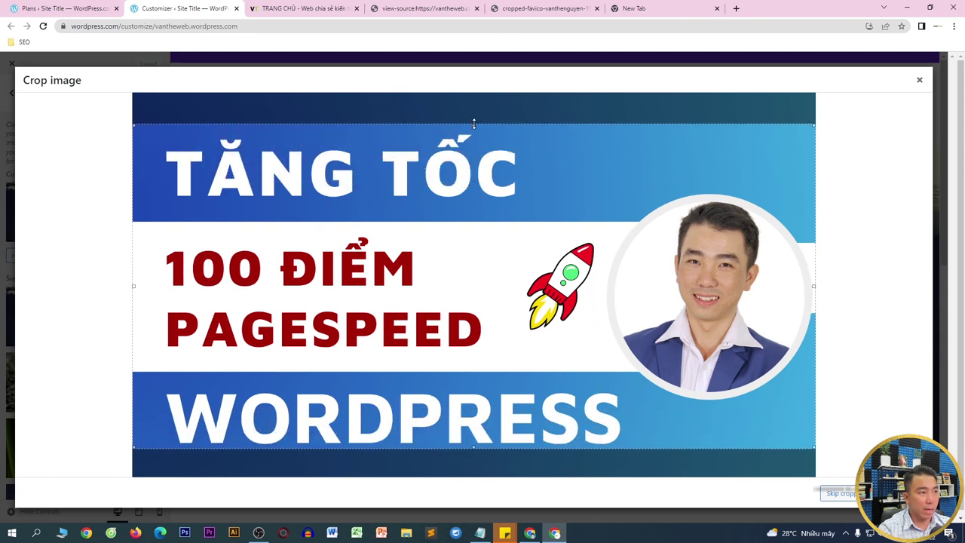
left_click_drag(474, 447, 474, 473)
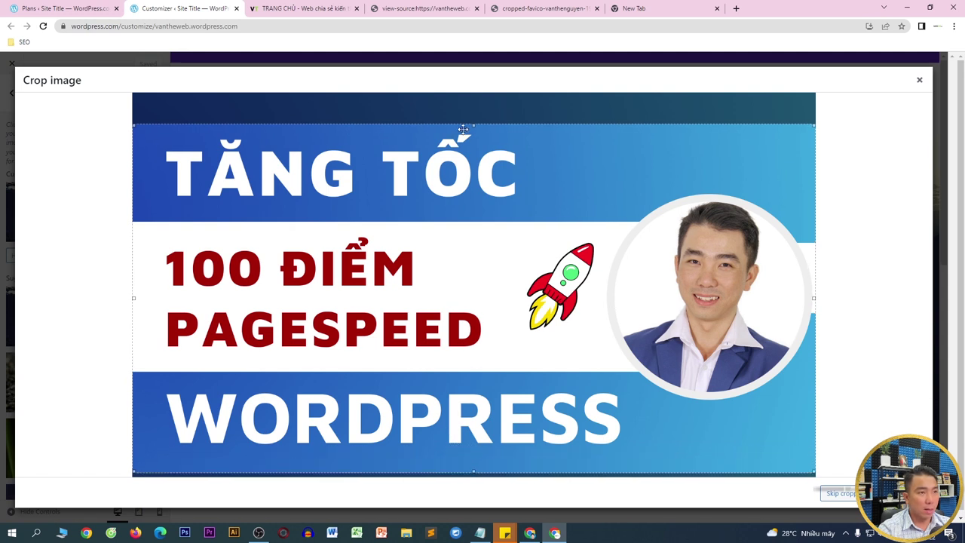
left_click_drag(473, 124, 475, 108)
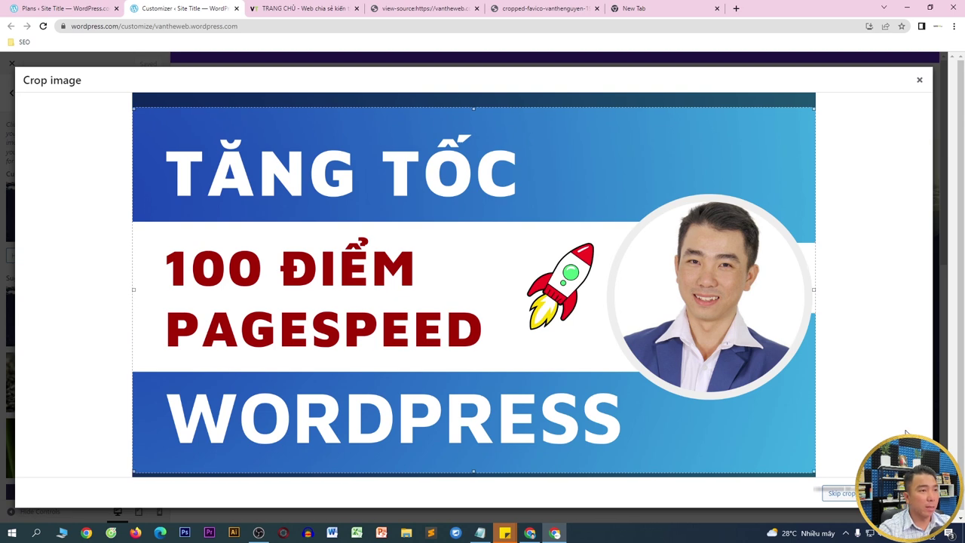
left_click(900, 492)
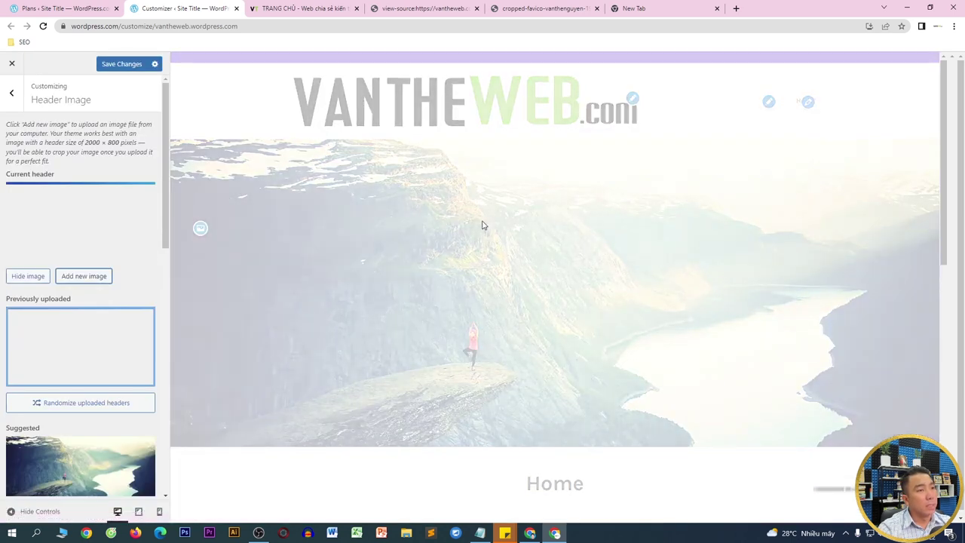
- Save the PageSpeed banner header, then go back to the Customizer's main section list
scroll(776, 226, "down", 2)
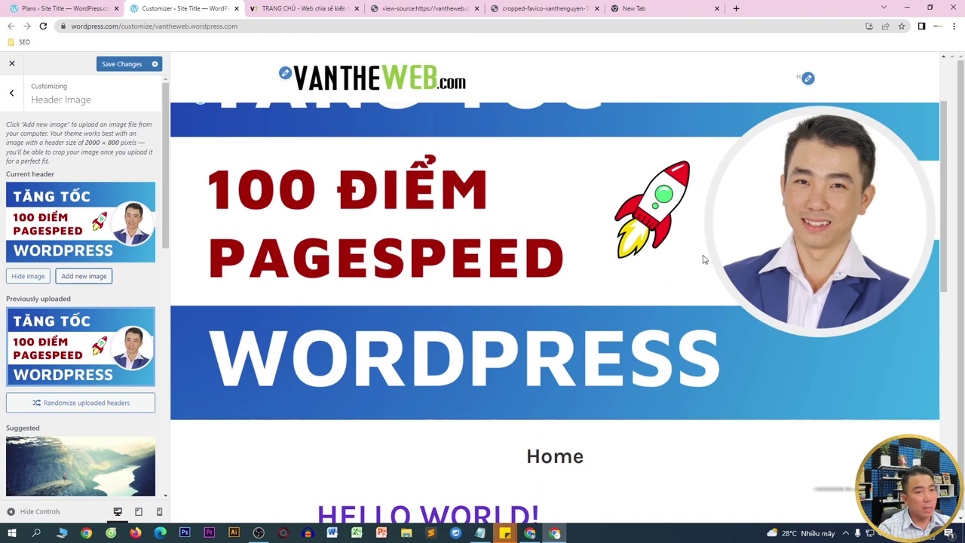
left_click(127, 68)
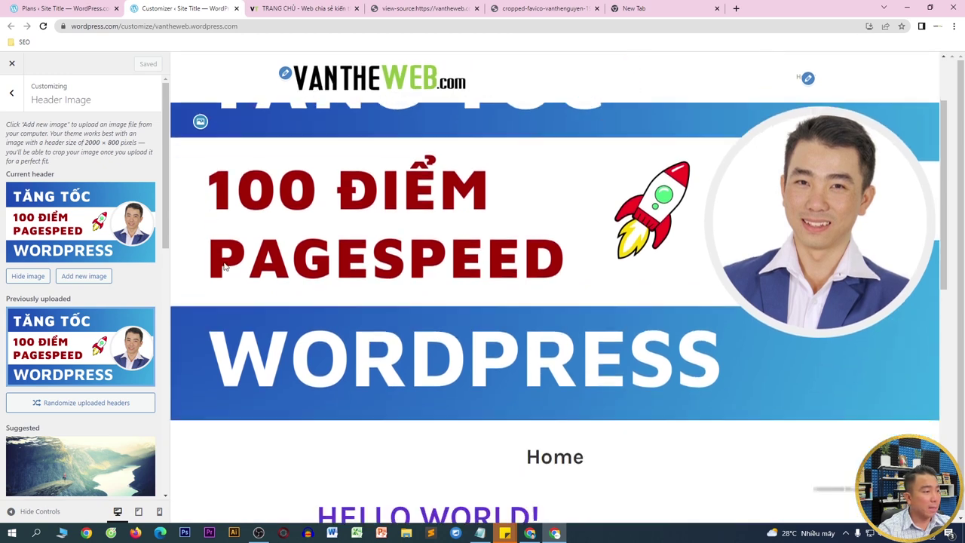
scroll(95, 358, "down", 5)
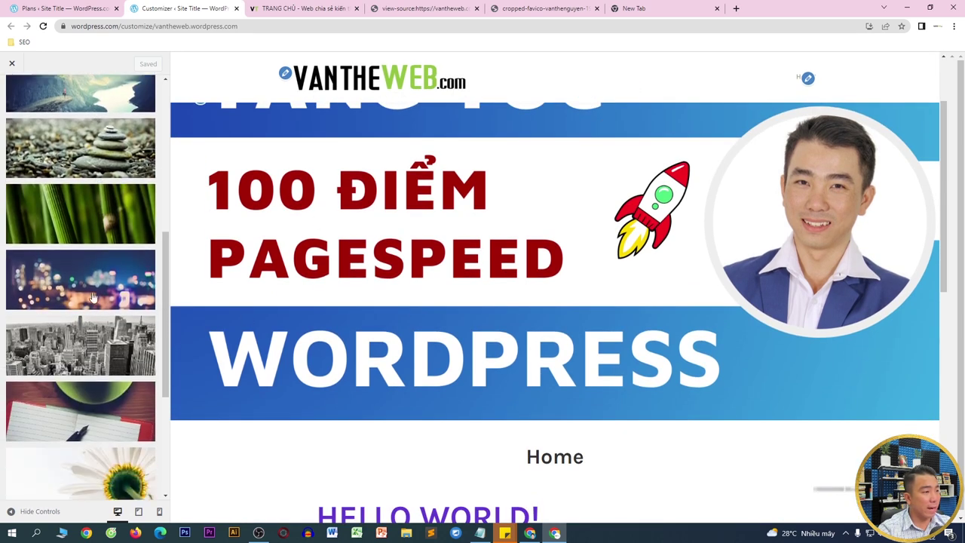
scroll(90, 448, "down", 4)
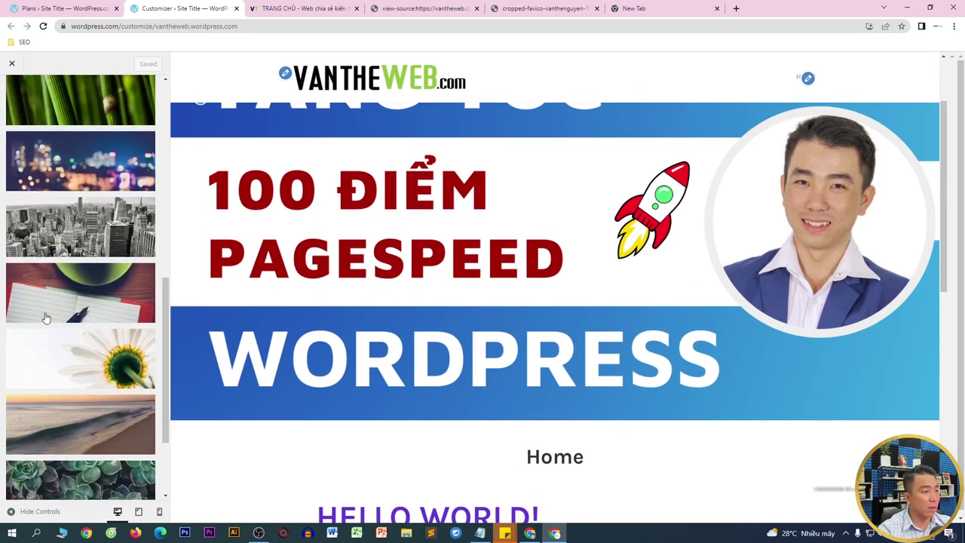
scroll(103, 302, "up", 10)
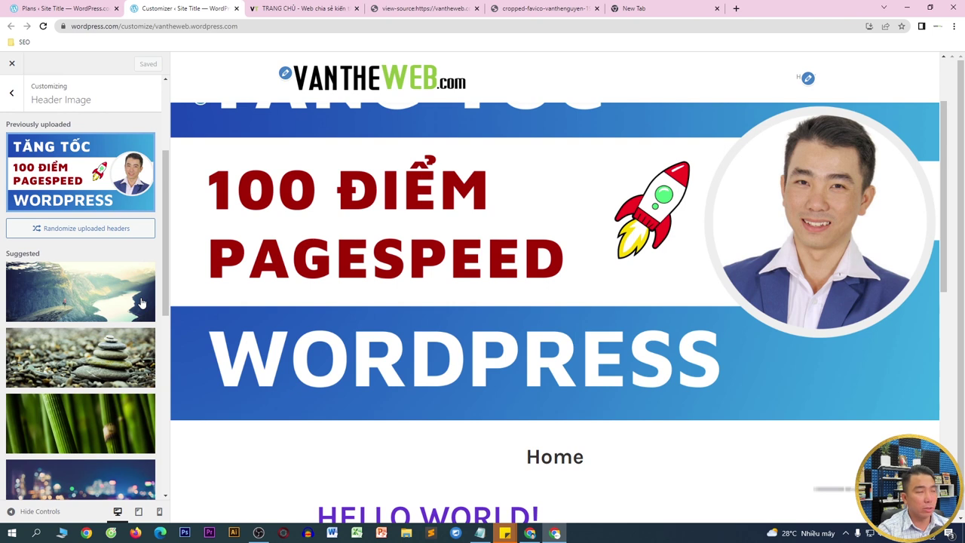
left_click(18, 101)
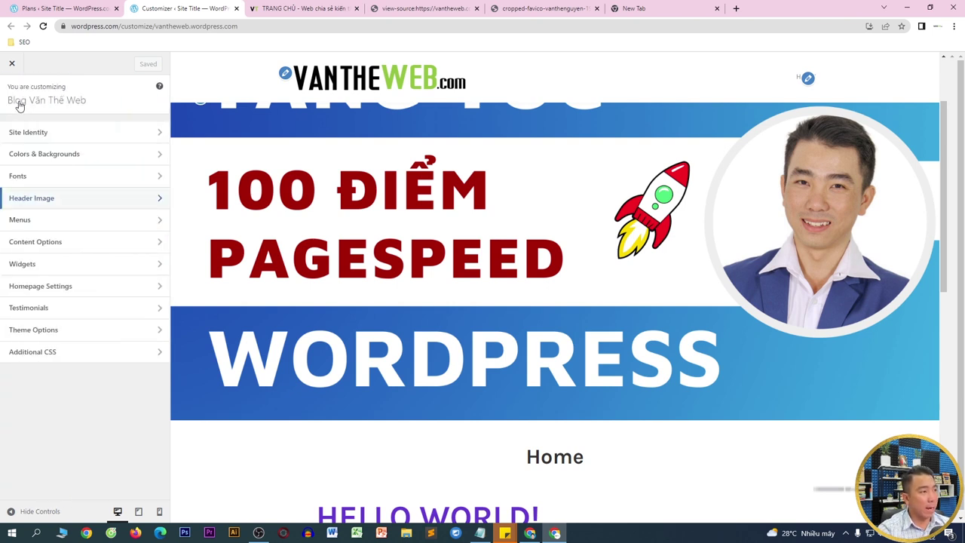
- Try a background pattern and grey, black, yellow-green, cream and sage green site backgrounds
left_click(51, 155)
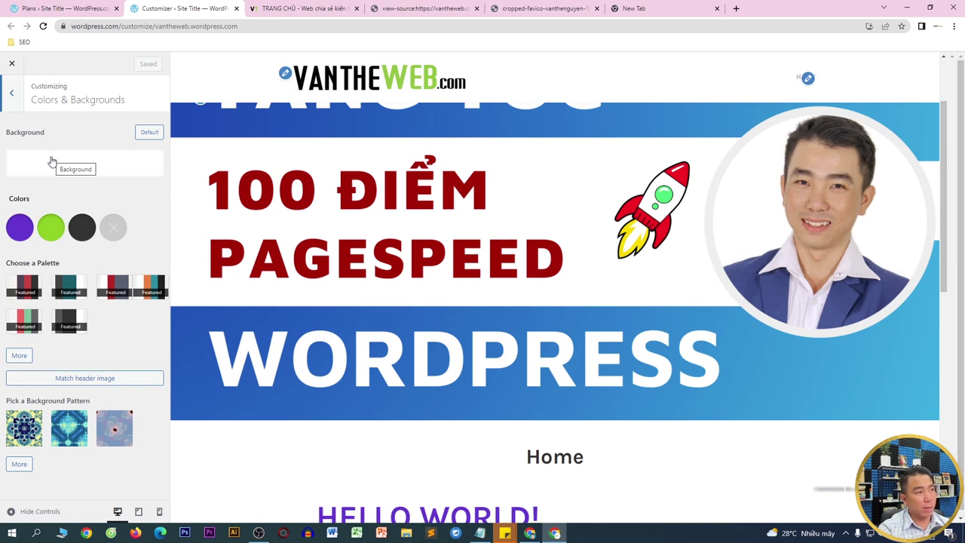
left_click(85, 173)
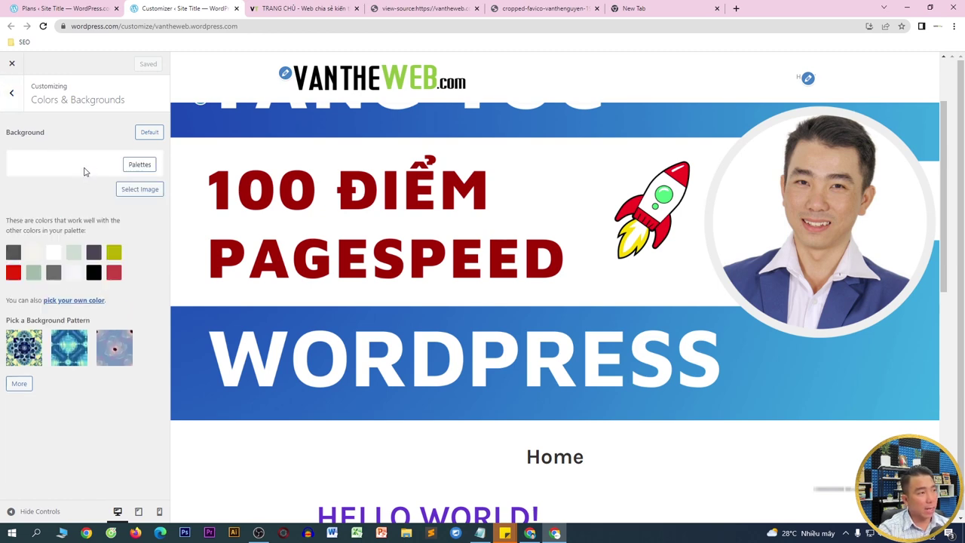
left_click(24, 347)
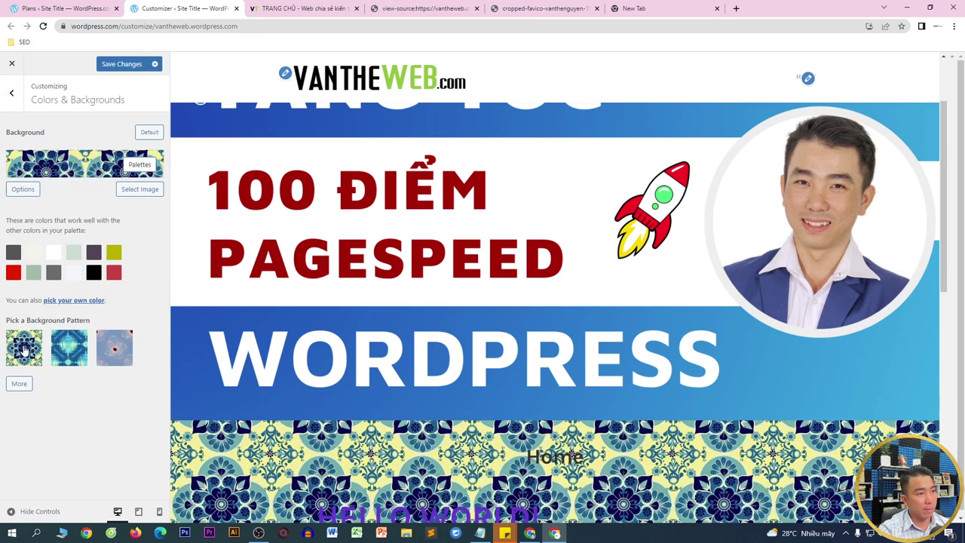
left_click(59, 252)
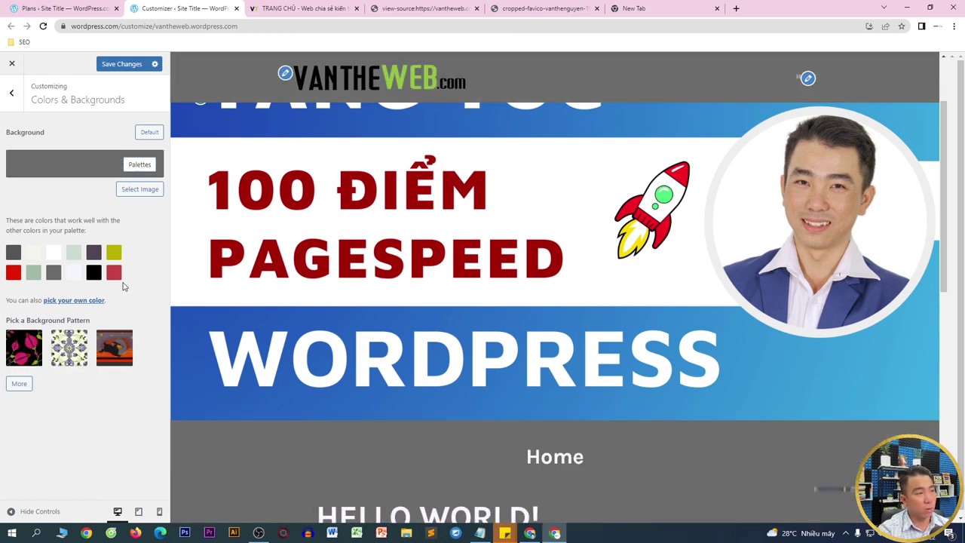
left_click(93, 273)
left_click(113, 252)
left_click(47, 254)
left_click(33, 272)
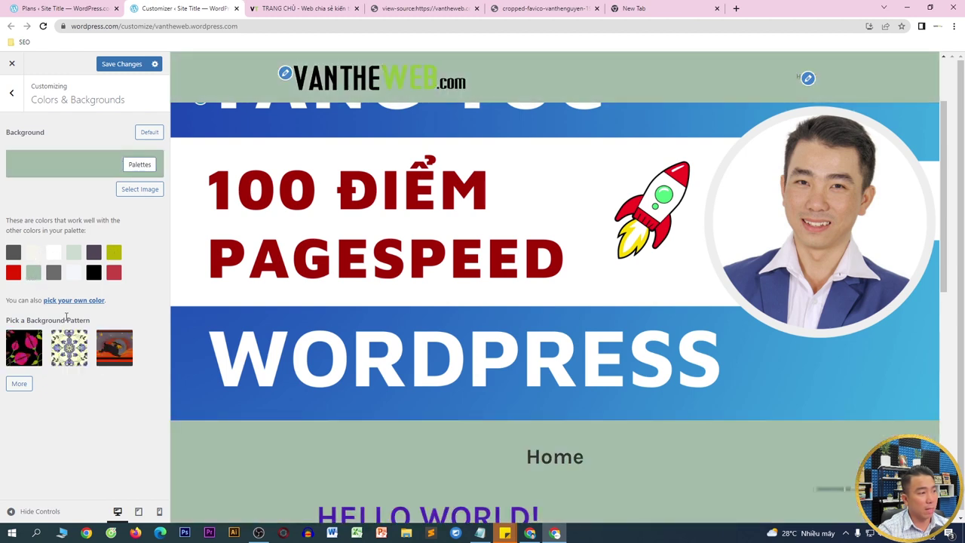
- Try a near-white theme colour, then reset colours and background to the defaults
left_click(142, 165)
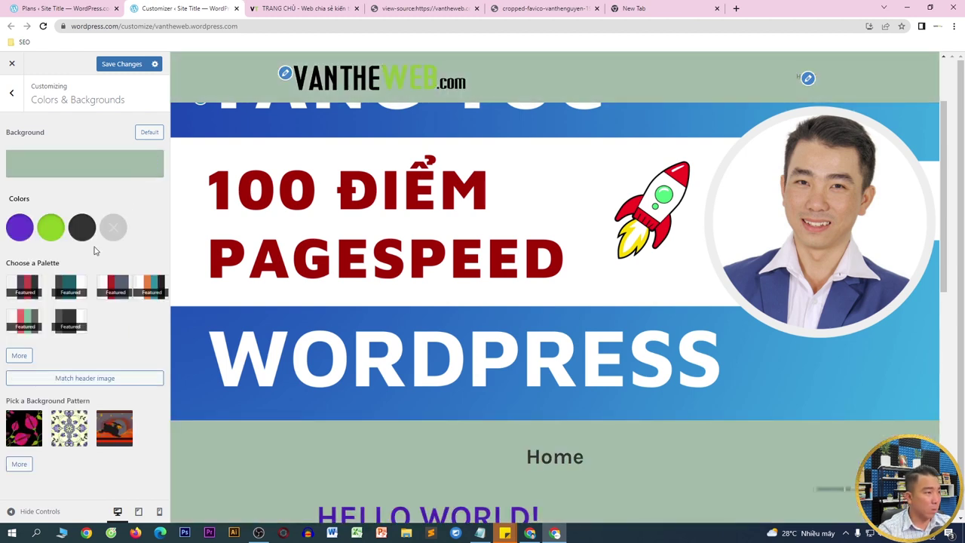
left_click(78, 237)
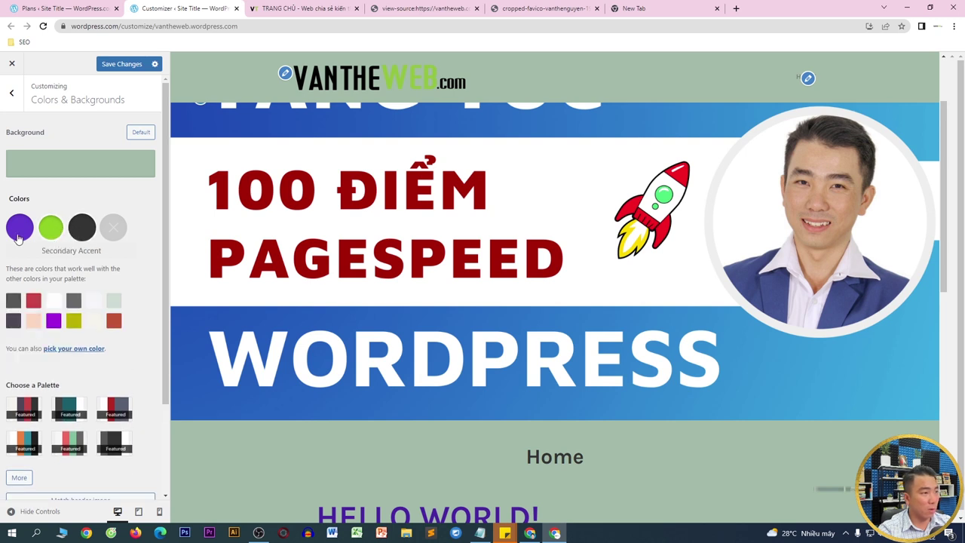
left_click(16, 302)
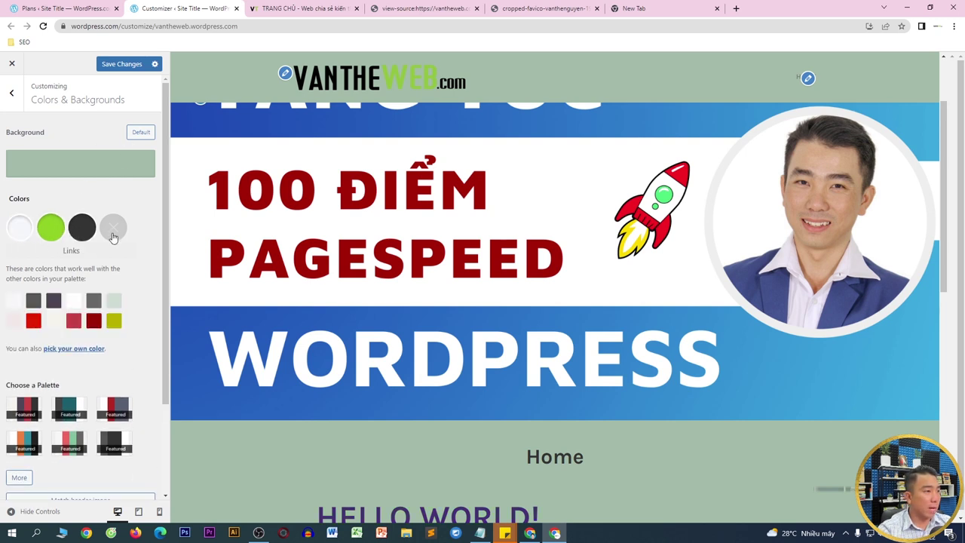
left_click(28, 235)
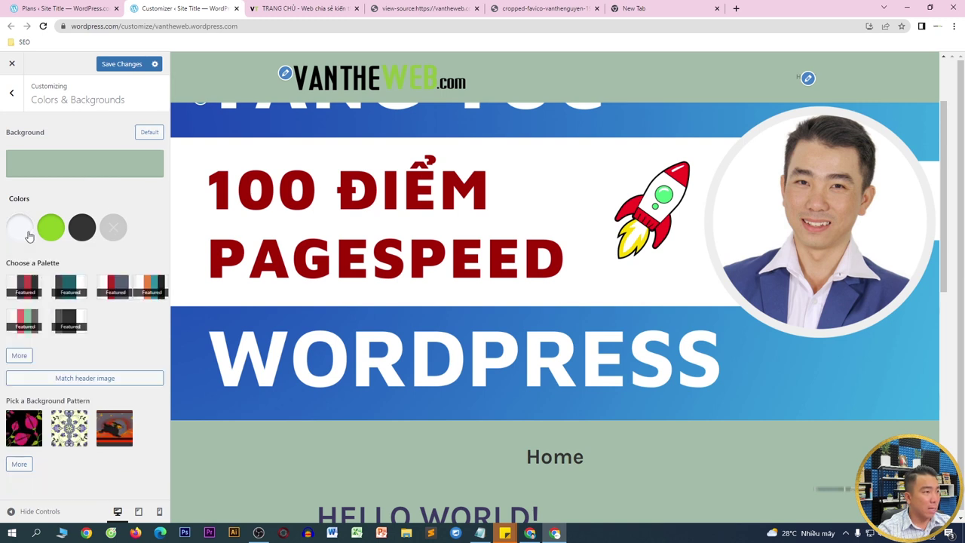
left_click(150, 133)
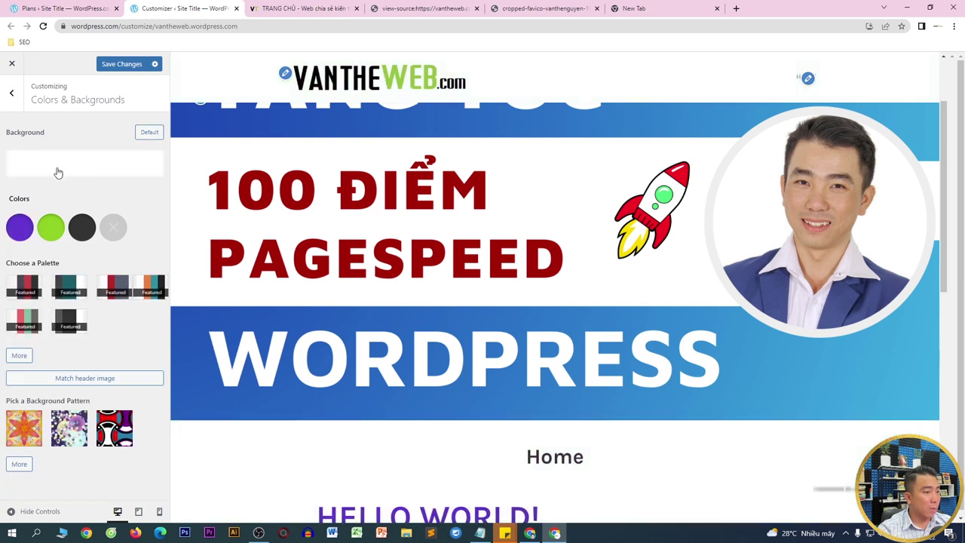
left_click(21, 90)
- Try Alegreya and then Alegreya Sans as the heading font
left_click(33, 175)
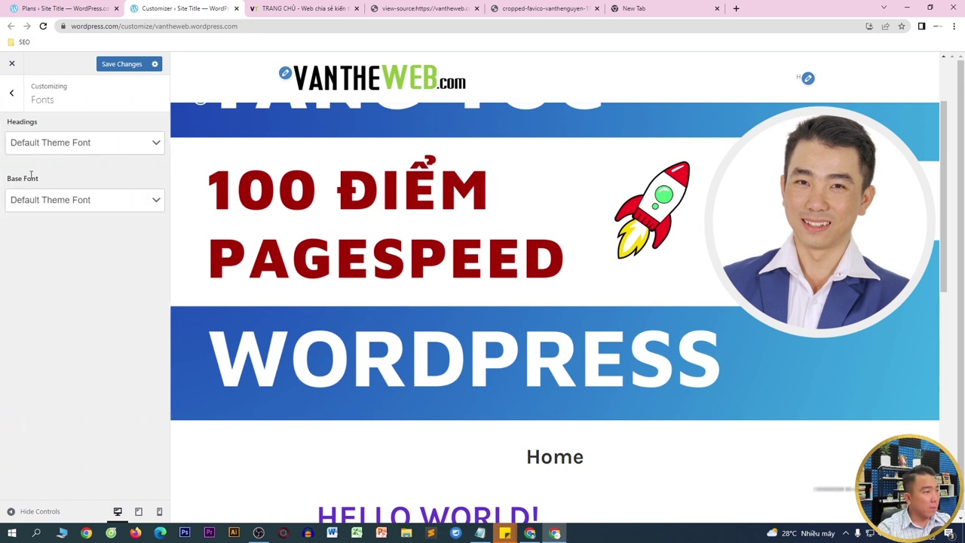
left_click(46, 142)
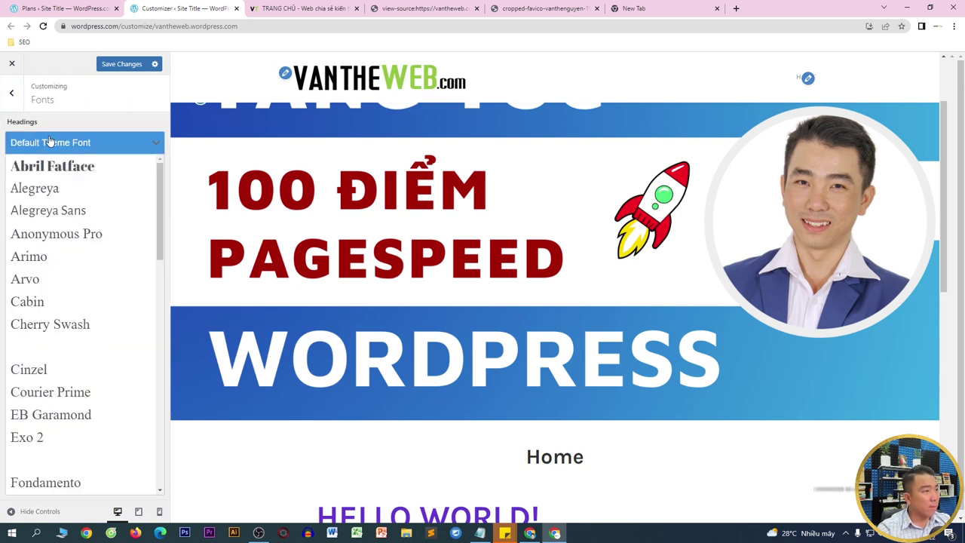
left_click(37, 192)
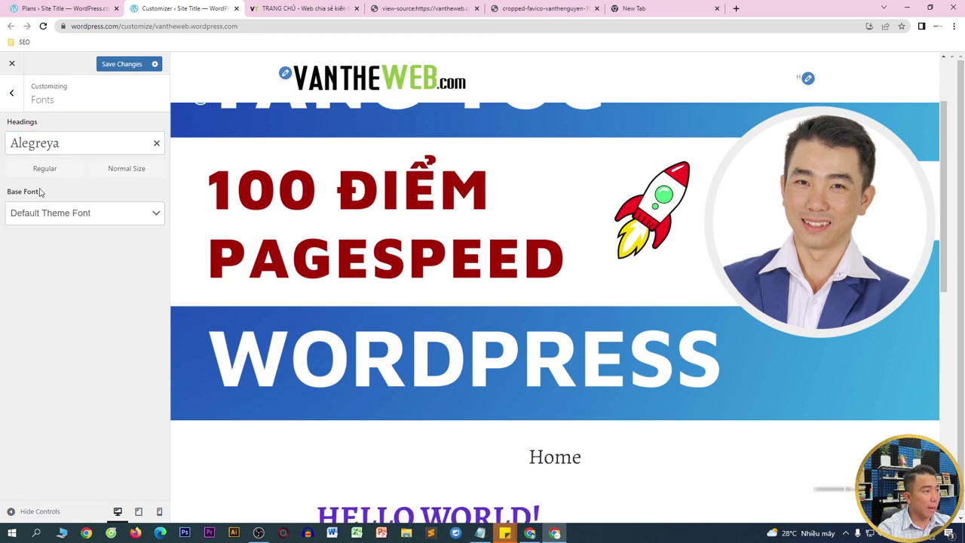
scroll(551, 343, "down", 2)
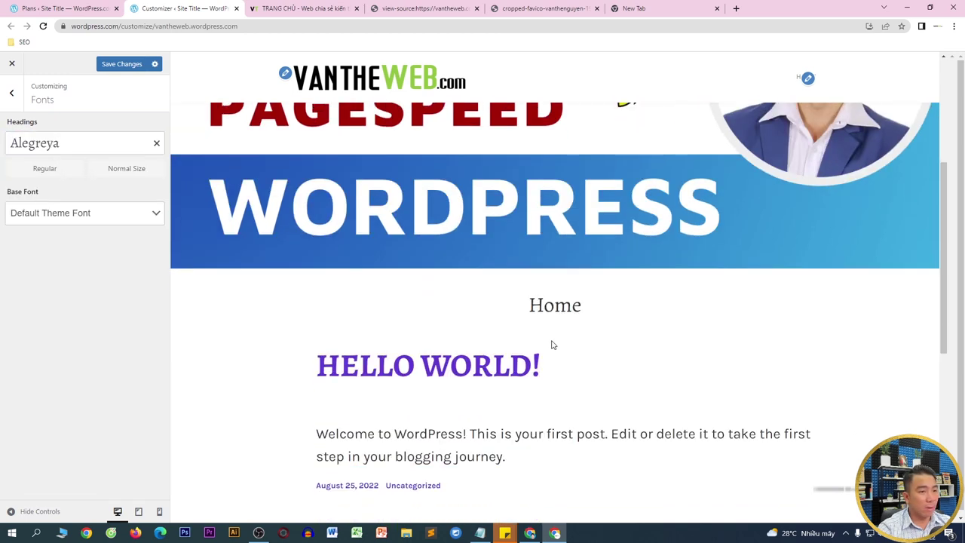
double_click(531, 305)
left_click(81, 142)
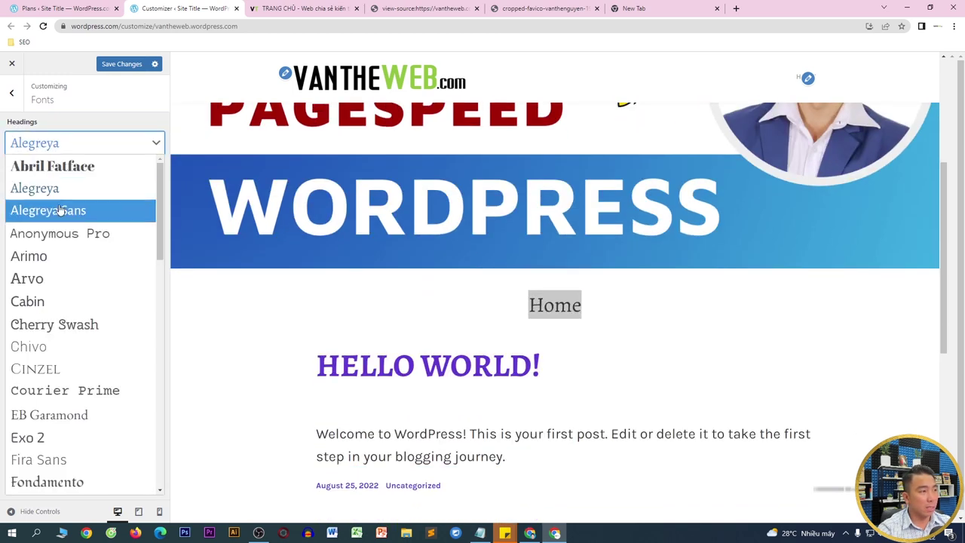
left_click(60, 208)
- Try Cinzel and Cherry Swash for headings, settling on Libre Franklin
left_click(84, 147)
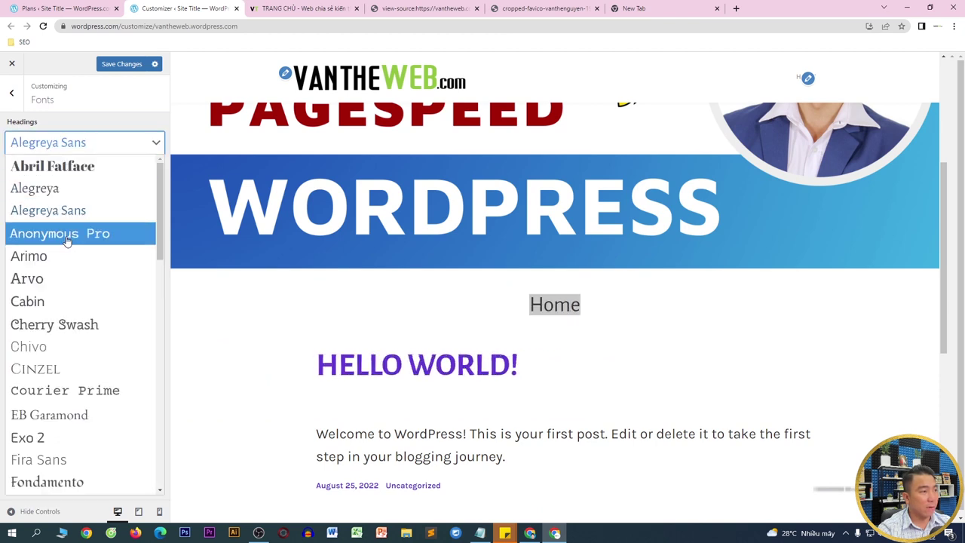
scroll(63, 295, "down", 2)
left_click(55, 276)
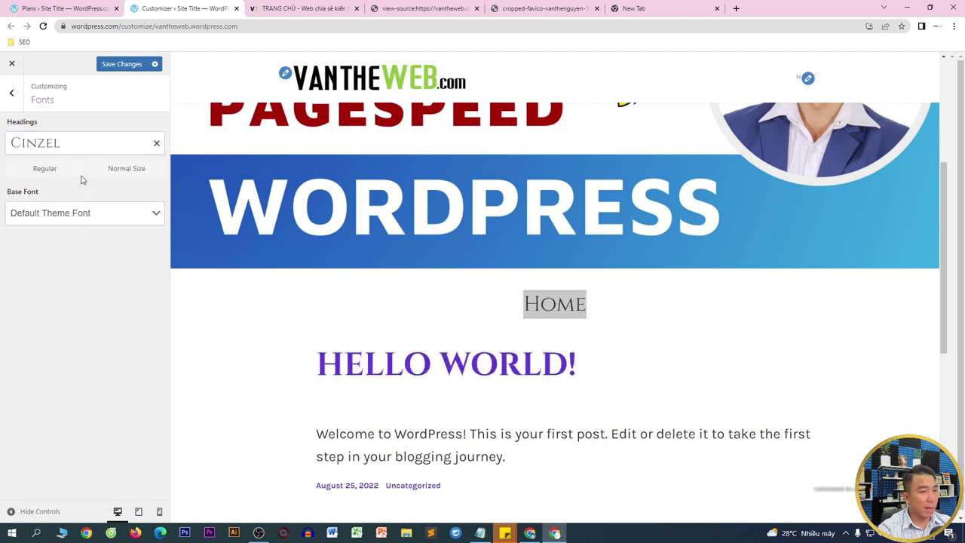
left_click(81, 144)
left_click(80, 223)
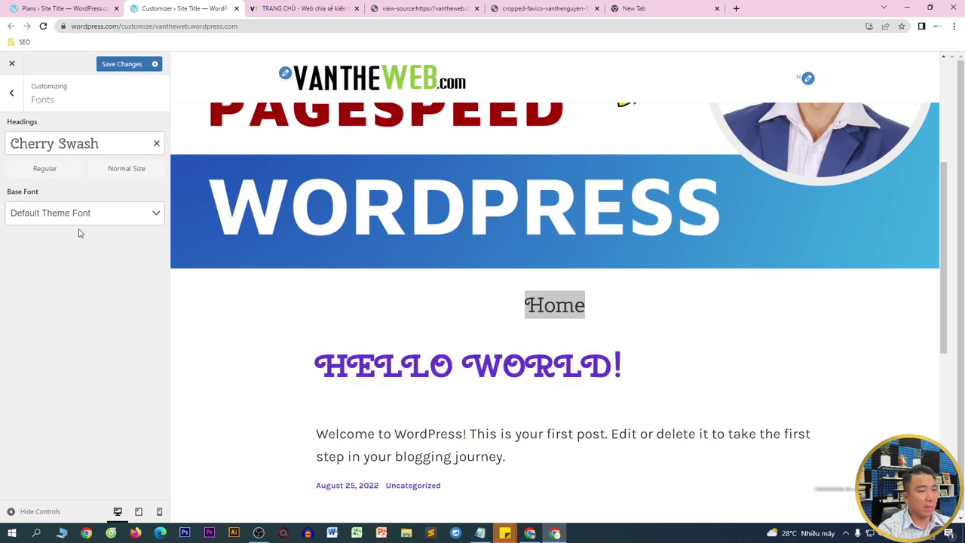
left_click(89, 145)
scroll(79, 286, "down", 3)
left_click(64, 315)
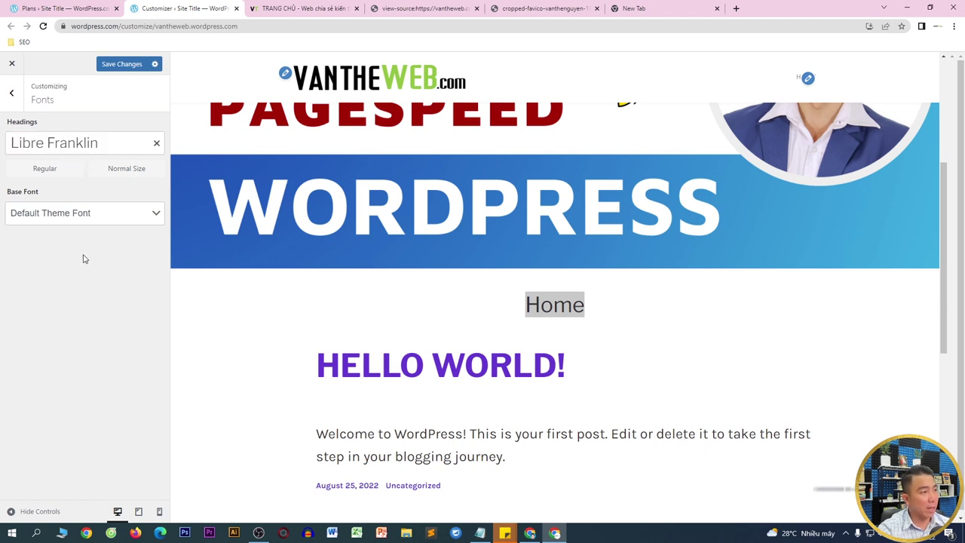
- Keep Regular heading weight, set the base font to Libre Franklin, and save
left_click(72, 175)
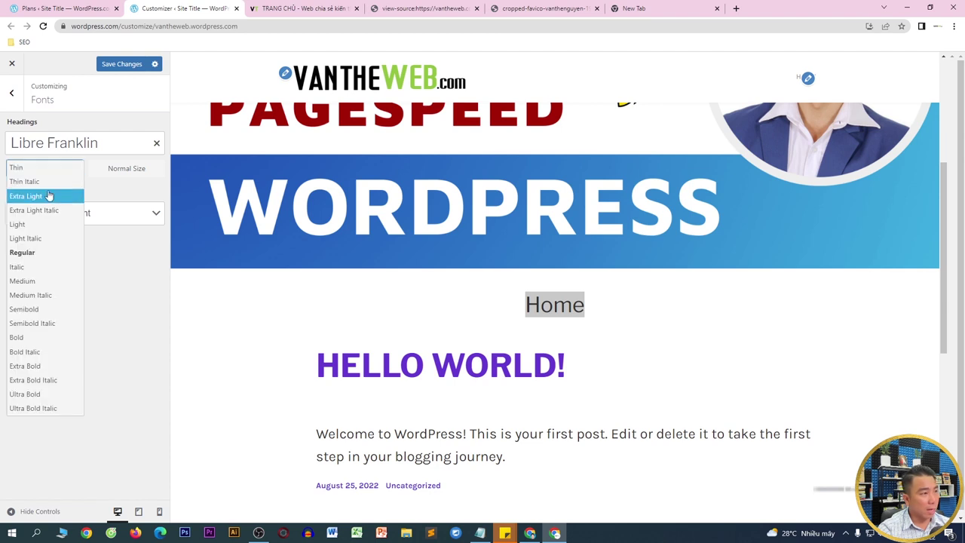
left_click(24, 254)
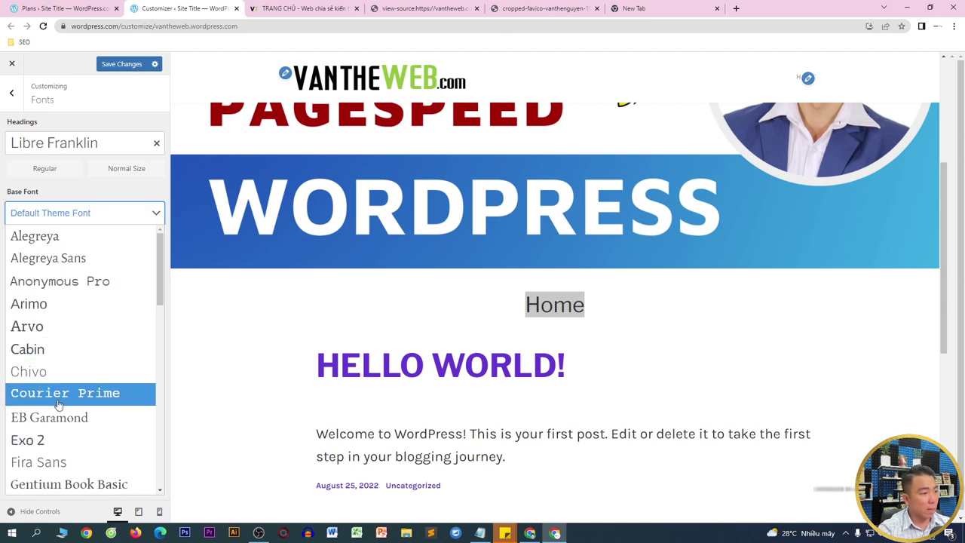
scroll(60, 402, "down", 5)
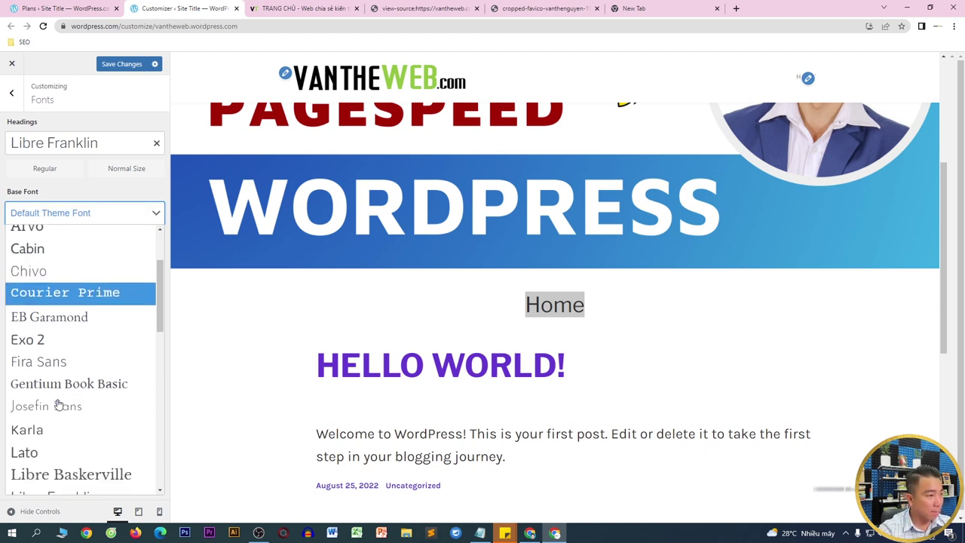
left_click(65, 271)
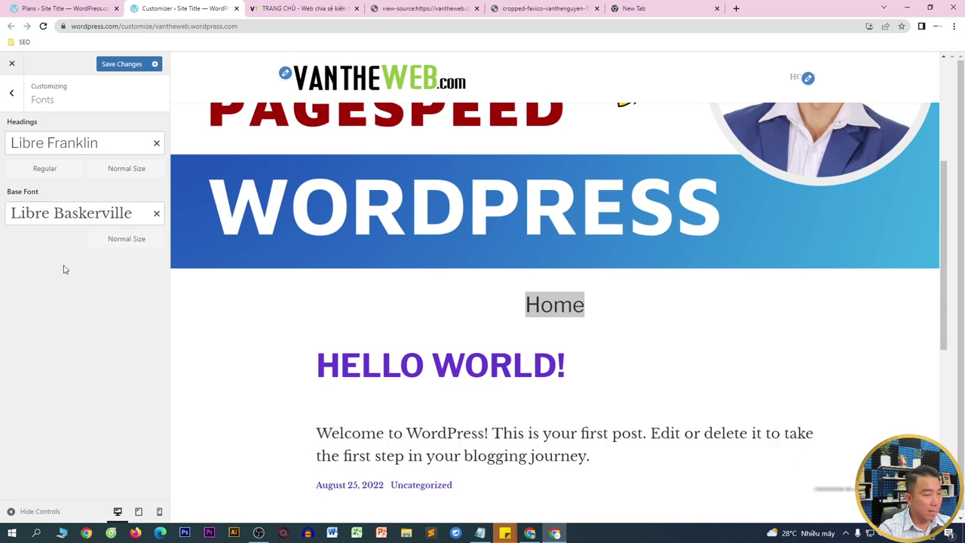
left_click(86, 218)
scroll(82, 307, "down", 1)
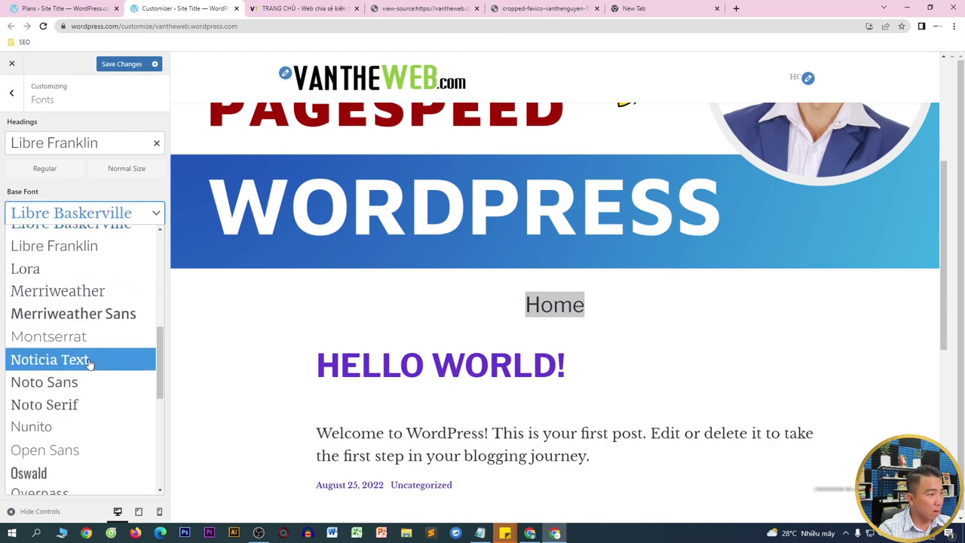
left_click(93, 249)
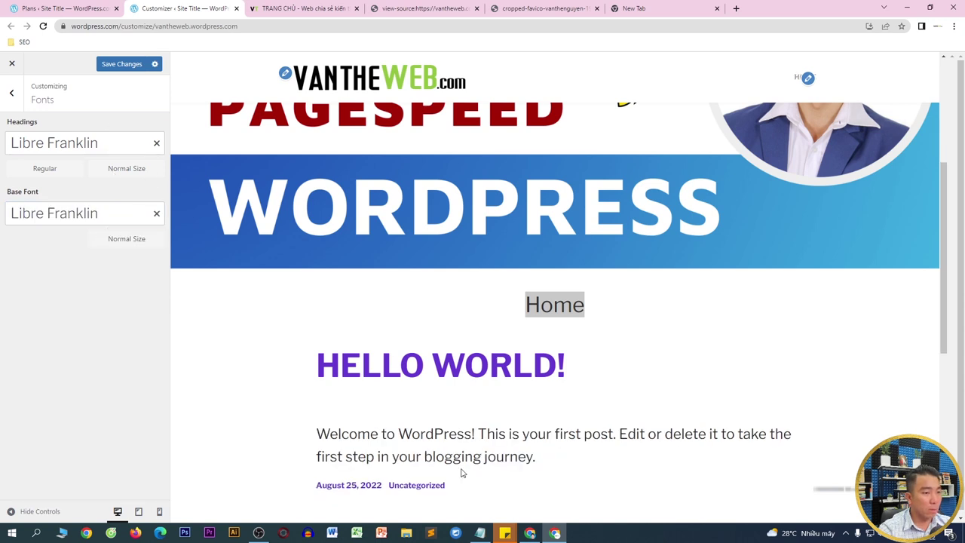
left_click(120, 65)
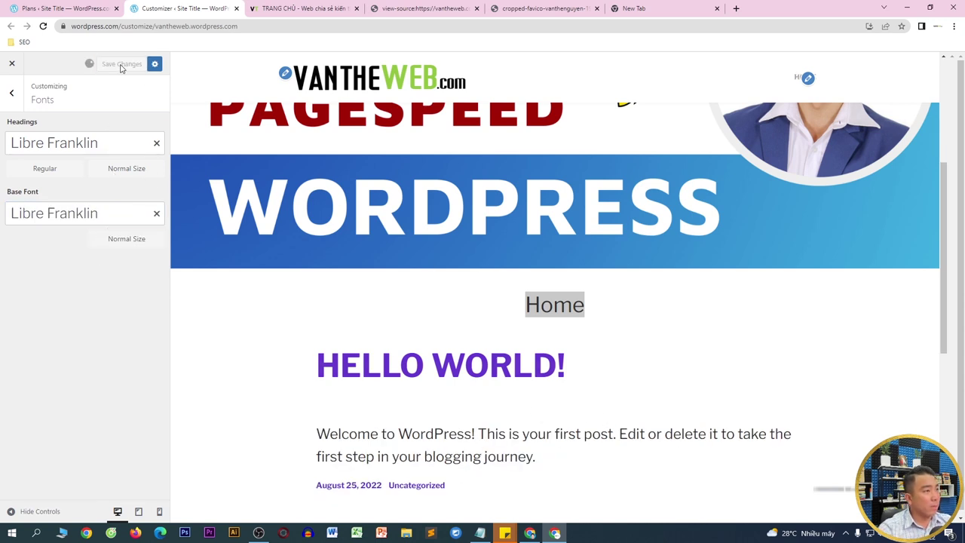
- Open Menus > Main and expand the Home item to edit its Navigation Label
left_click(22, 104)
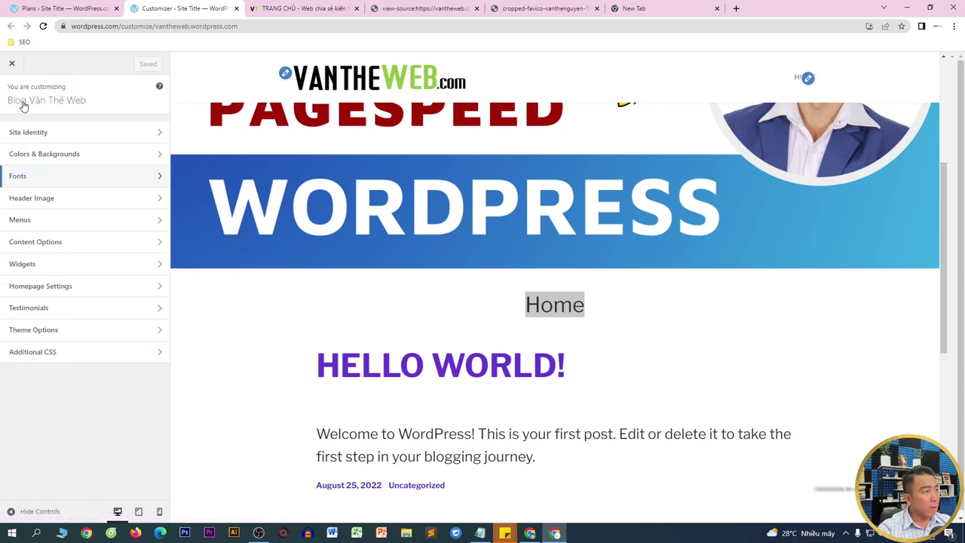
left_click(48, 209)
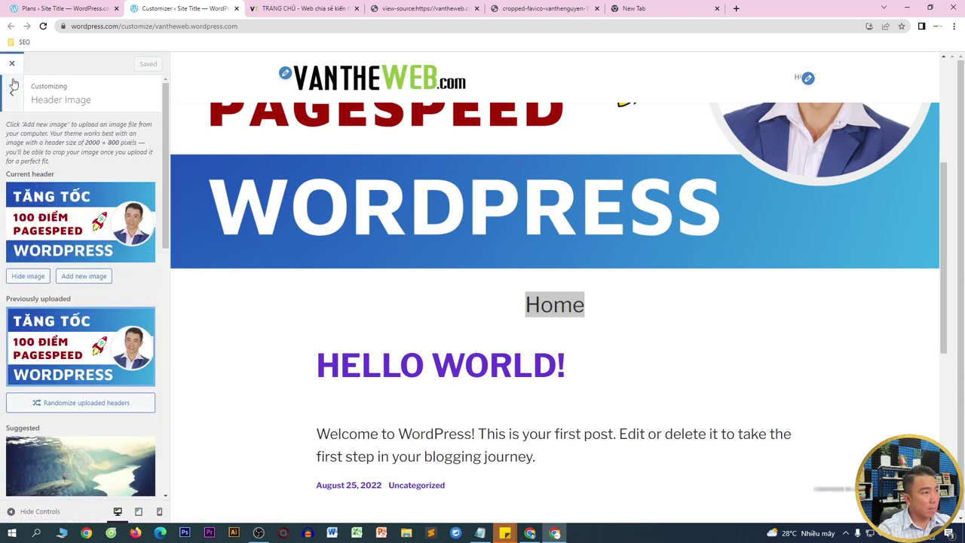
left_click(13, 90)
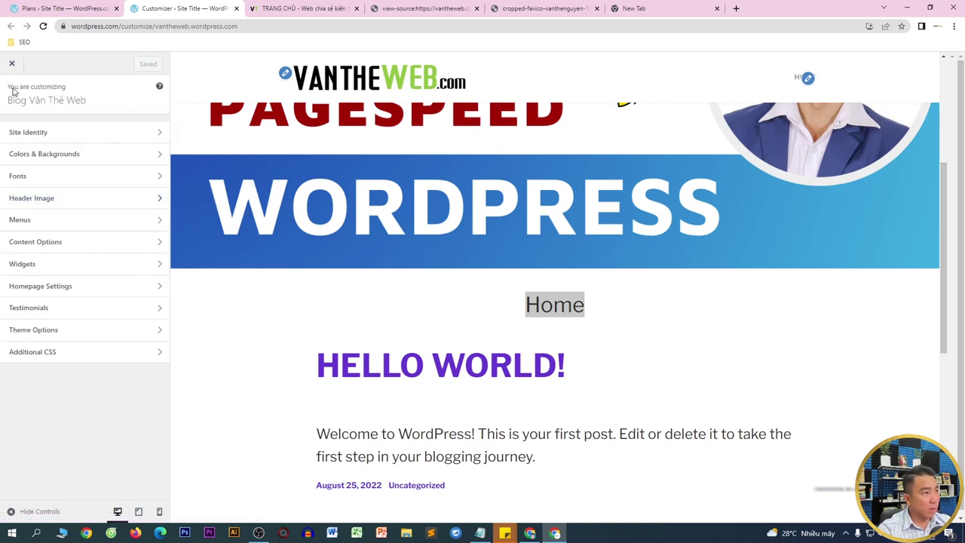
left_click(66, 227)
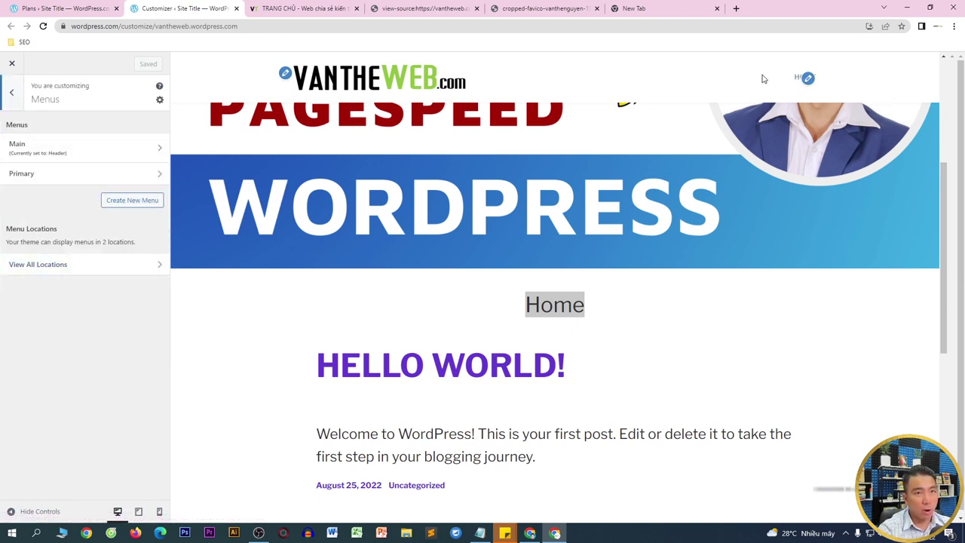
left_click(78, 159)
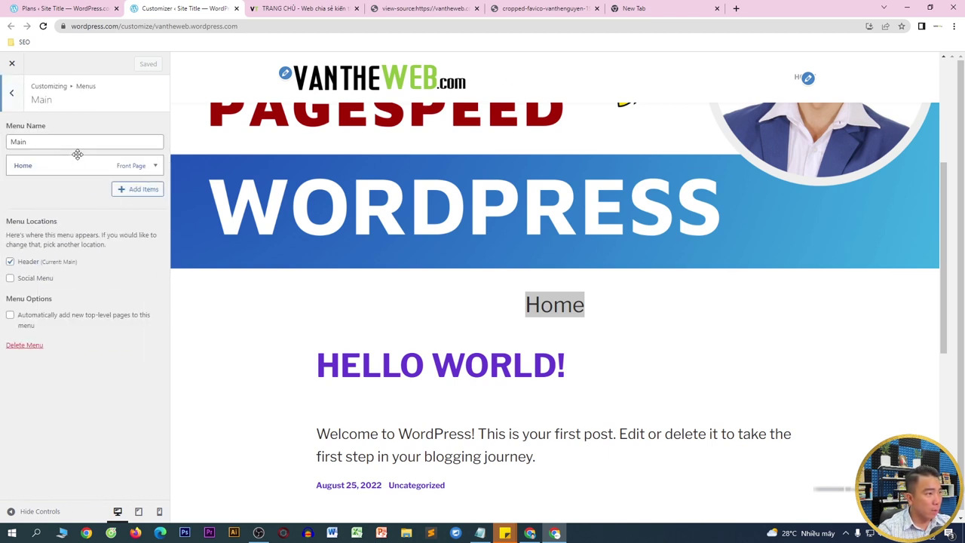
left_click(155, 167)
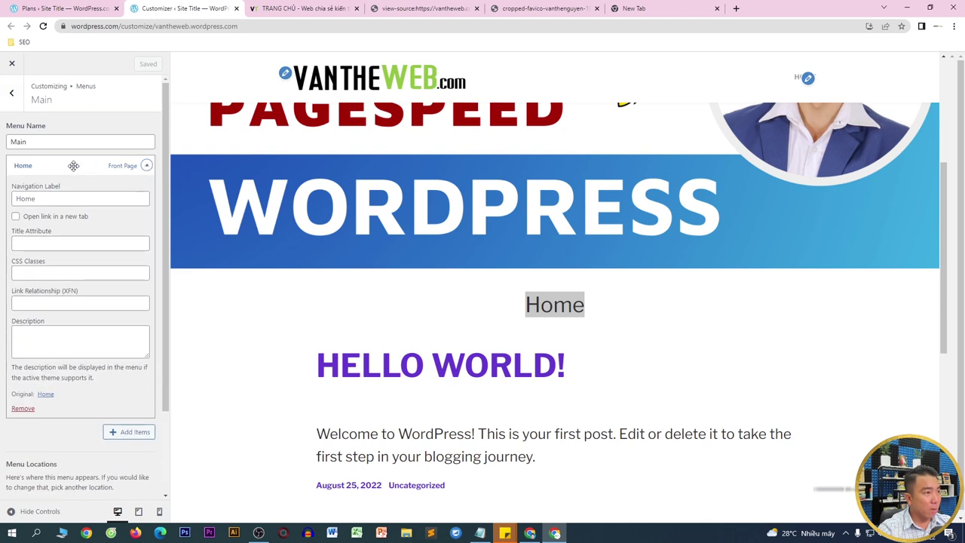
left_click(12, 198)
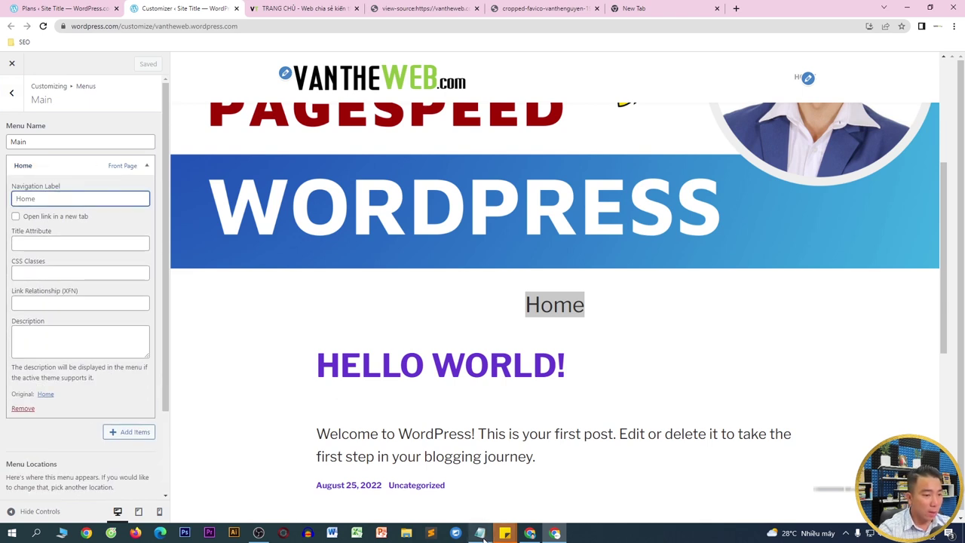
- Show the Notepad list of six menu names, TRANG CHỦ through LIÊN HỆ, over the browser
mouse_move(480, 533)
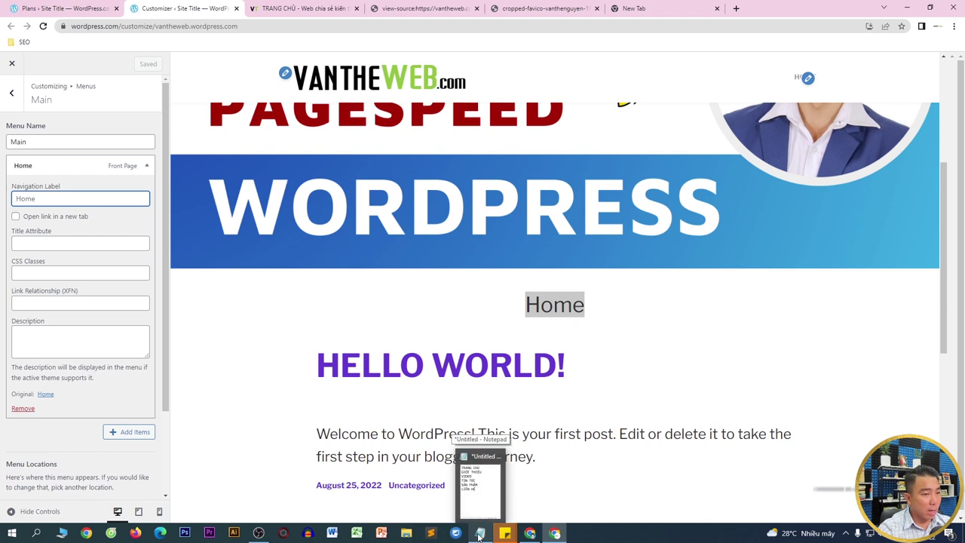
left_click(480, 512)
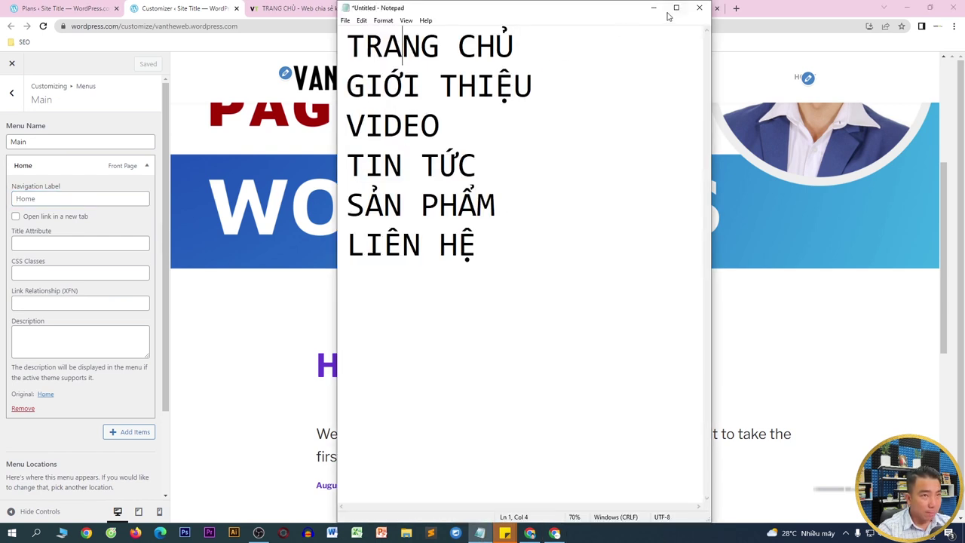
double_click(662, 5)
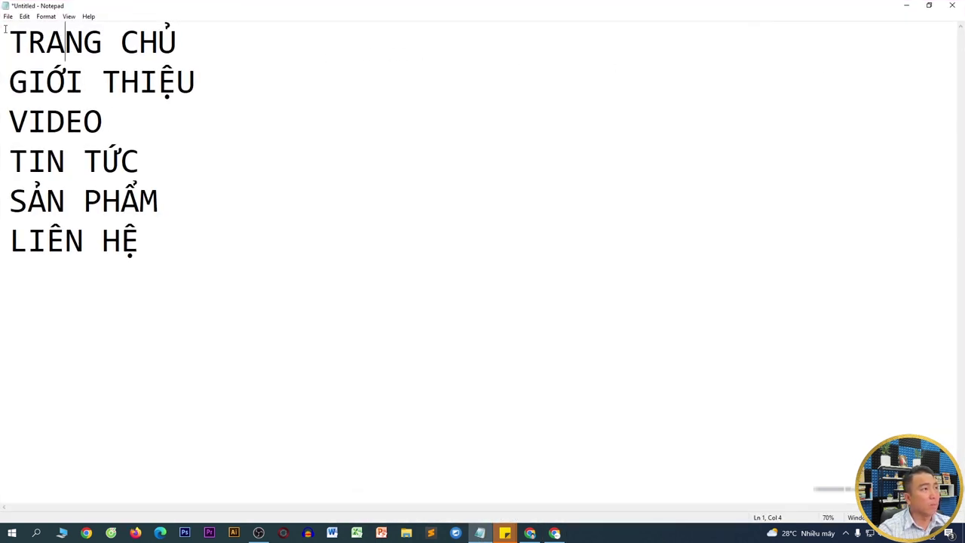
left_click_drag(5, 29, 224, 230)
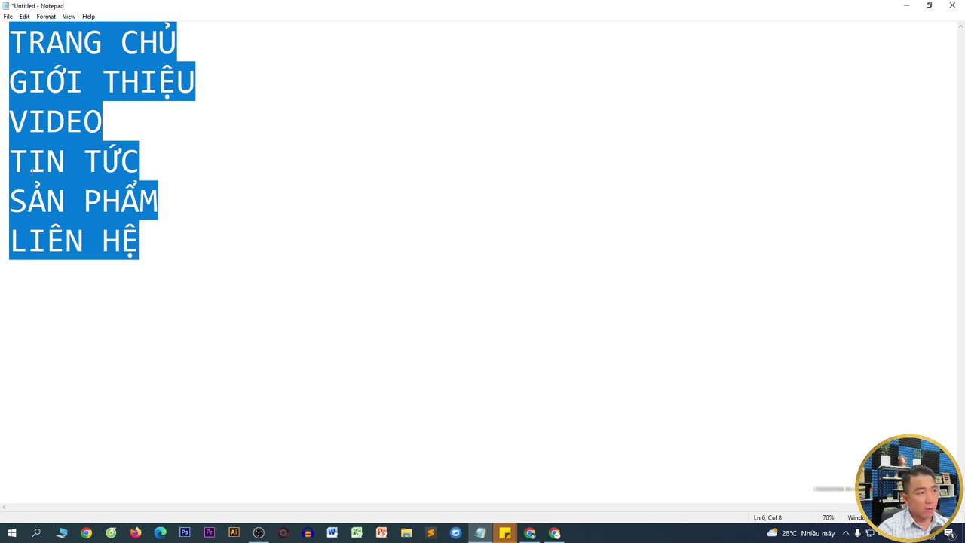
left_click(109, 115)
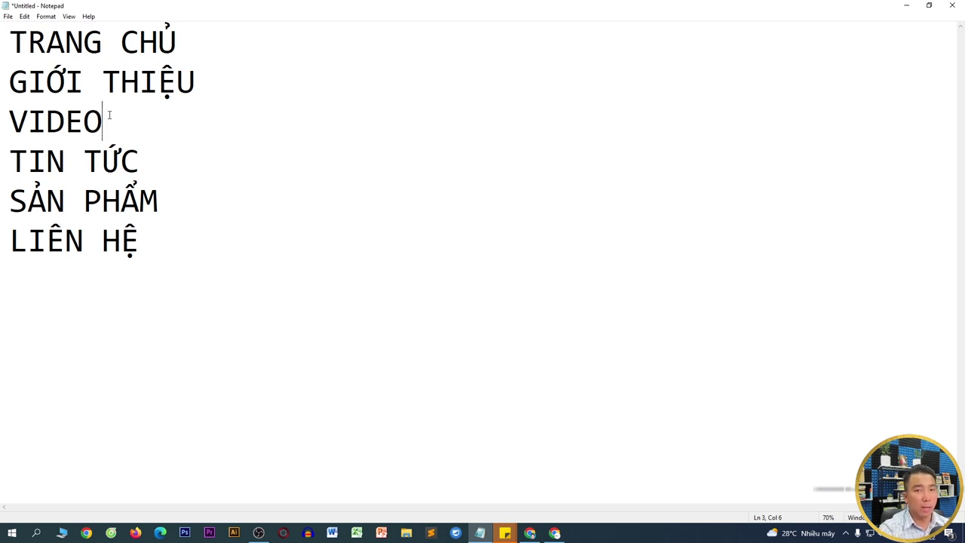
left_click_drag(10, 41, 209, 263)
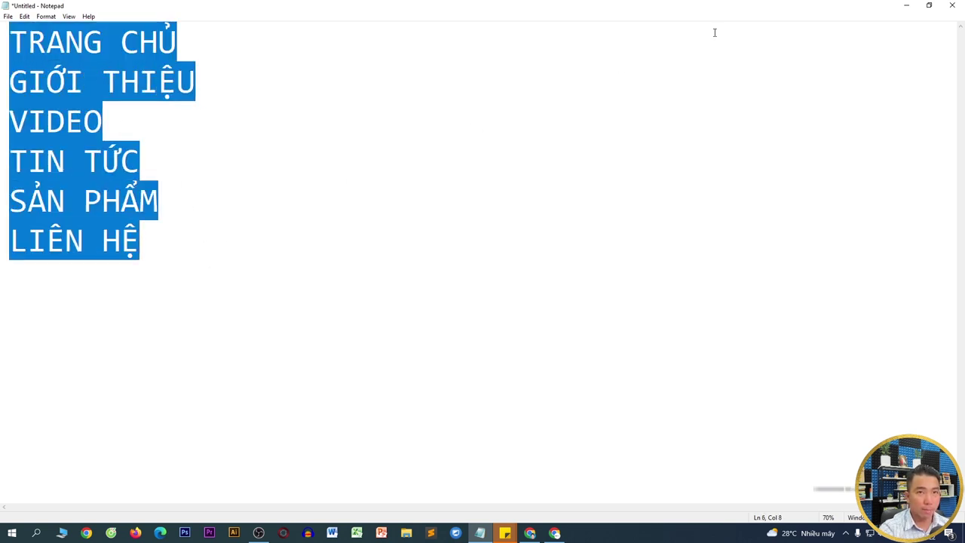
left_click(929, 6)
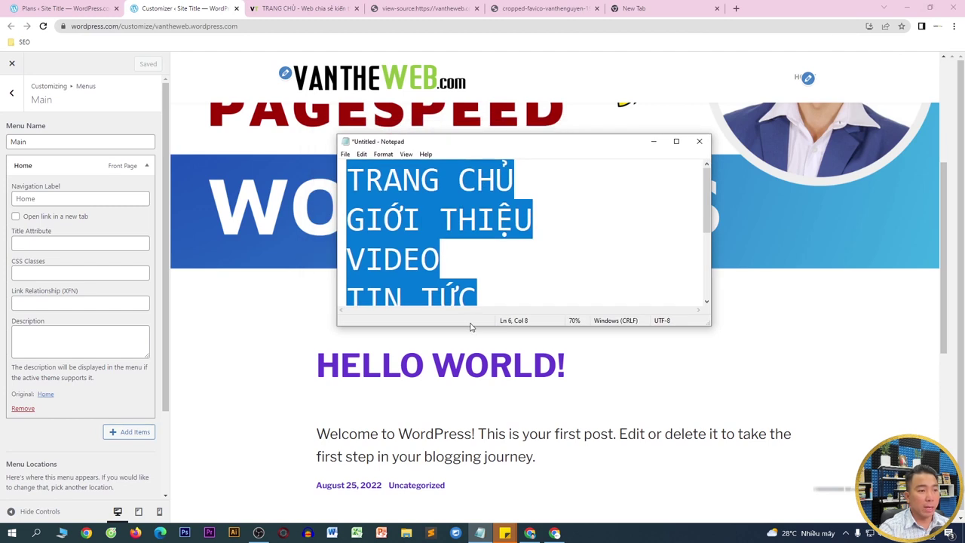
- Copy TRANG CHỦ from Notepad into the Home item's Navigation Label and collapse it
left_click_drag(472, 325, 472, 502)
left_click_drag(524, 179, 348, 167)
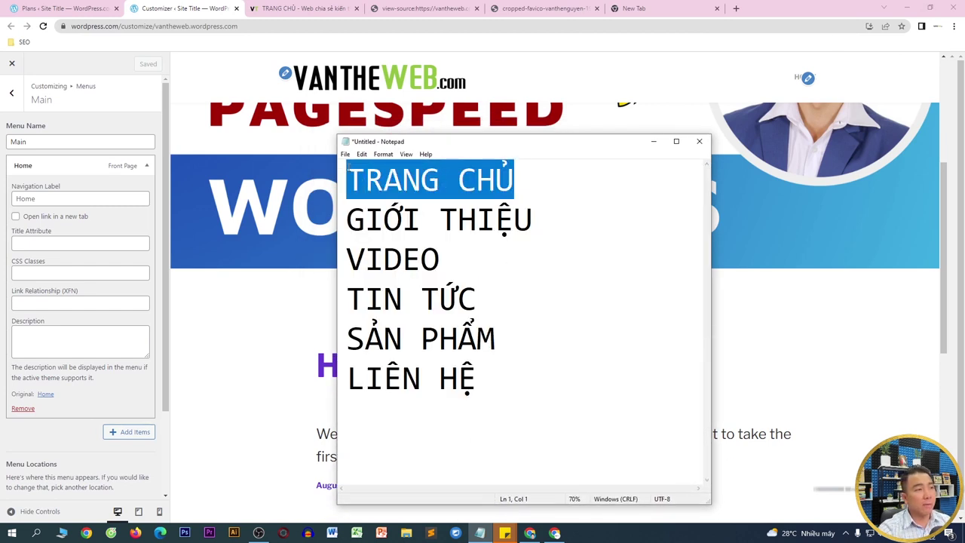
right_click(347, 166)
left_click(377, 197)
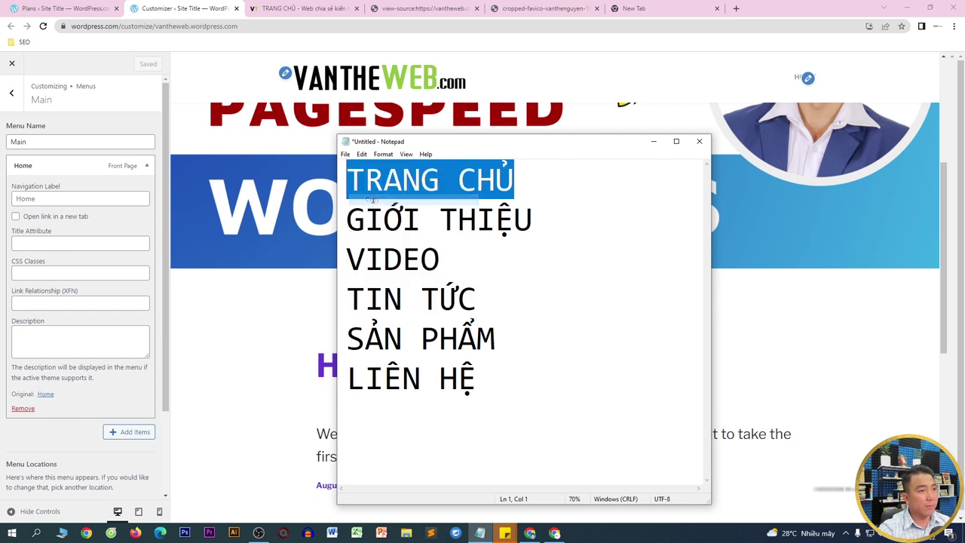
left_click(15, 197)
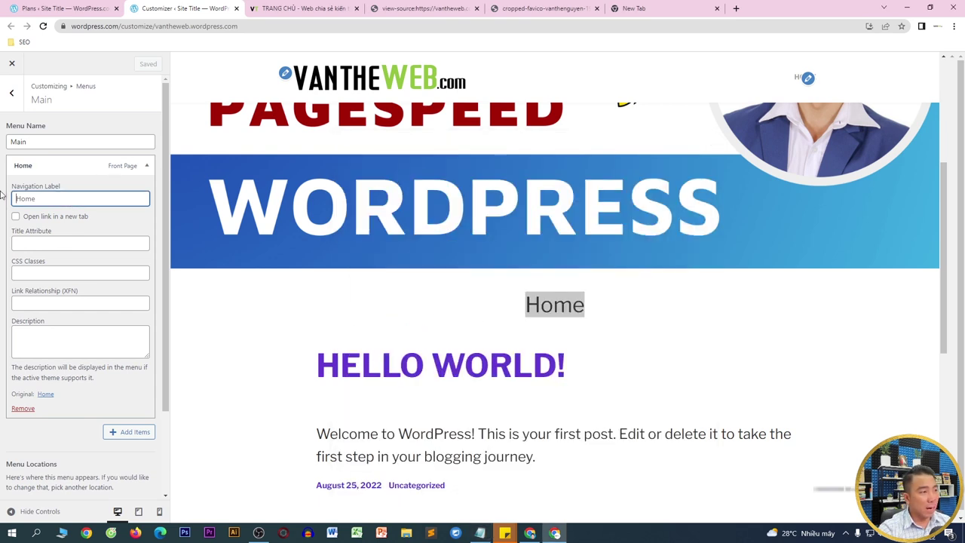
key("ctrl+v")
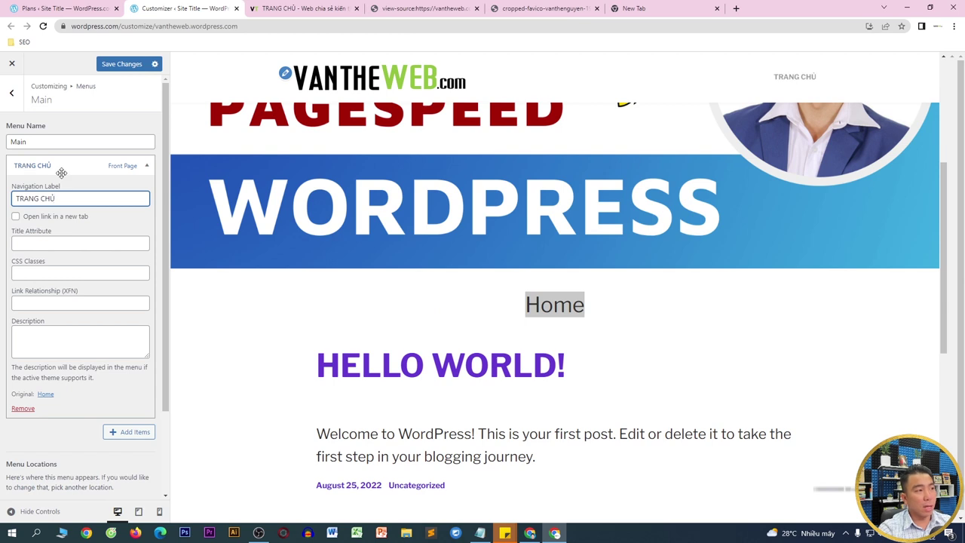
left_click(145, 167)
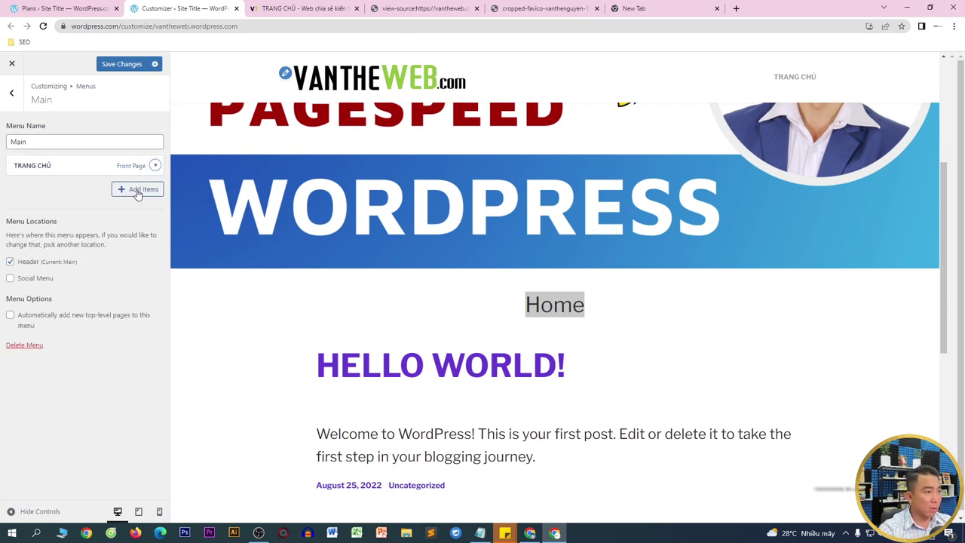
- Add a new GIỚI THIỆU page to the Main menu, copying its name from Notepad
left_click(136, 192)
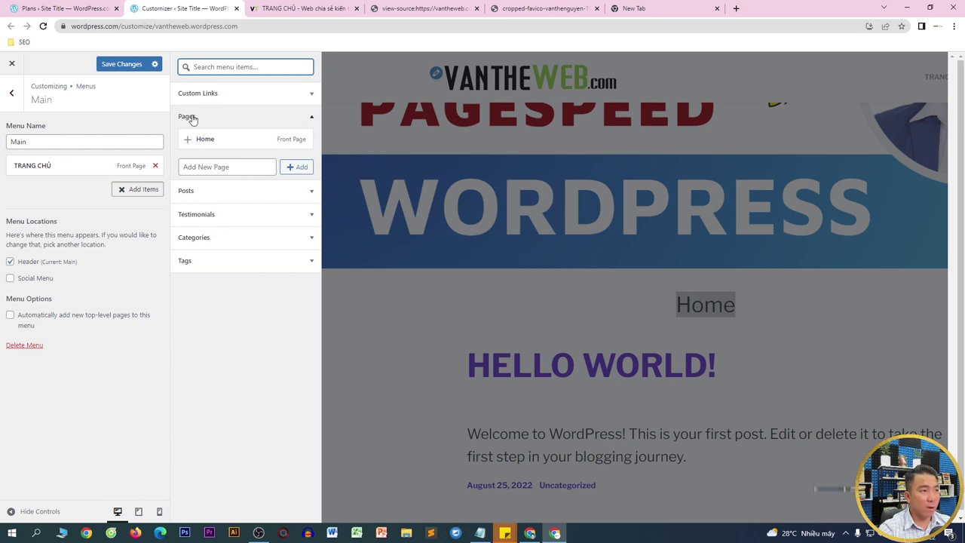
left_click(205, 169)
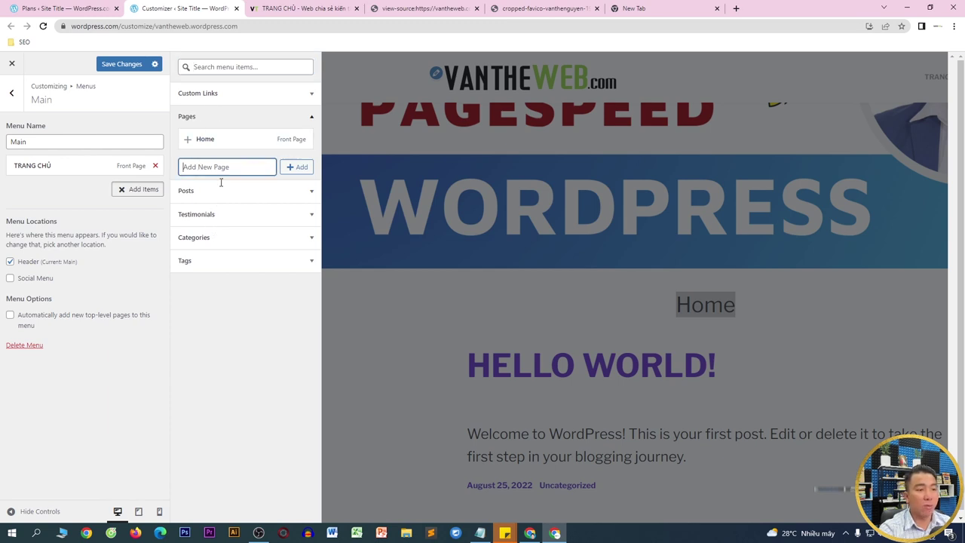
left_click(480, 533)
left_click_drag(562, 220, 349, 219)
key("ctrl+c")
left_click(243, 172)
key("ctrl+v")
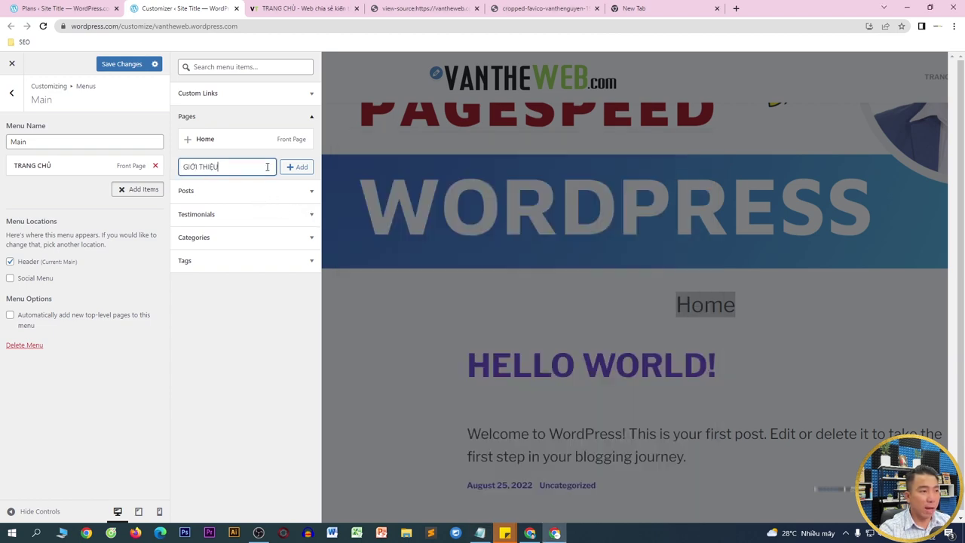
left_click(299, 167)
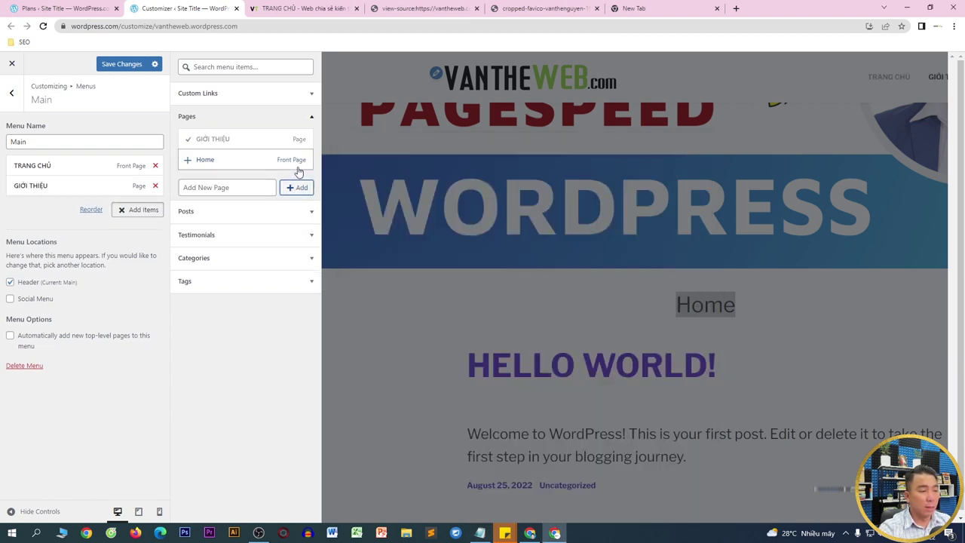
- Add a new VIDEO page to the Main menu
key("alt+Tab")
left_click_drag(518, 258, 346, 258)
key("ctrl+c")
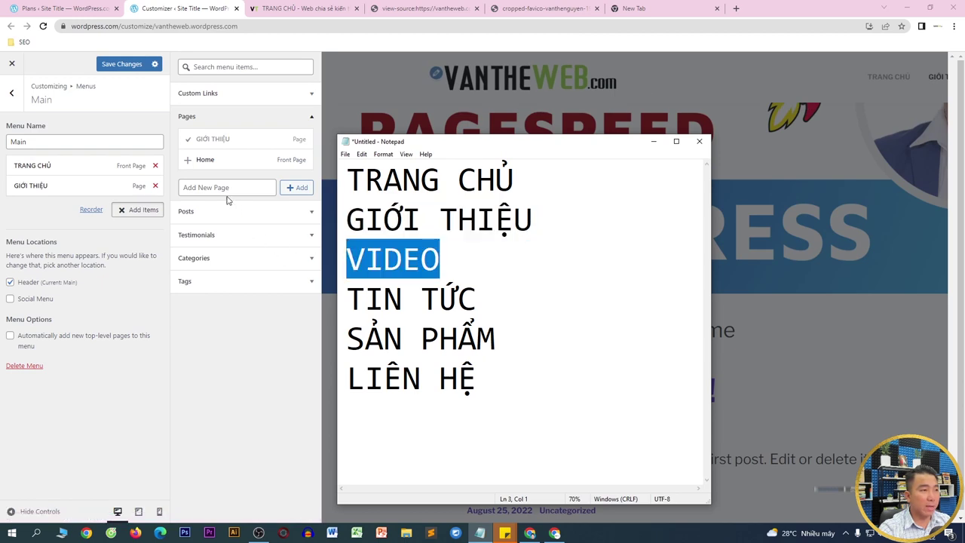
left_click(223, 186)
key("ctrl+v")
left_click(298, 188)
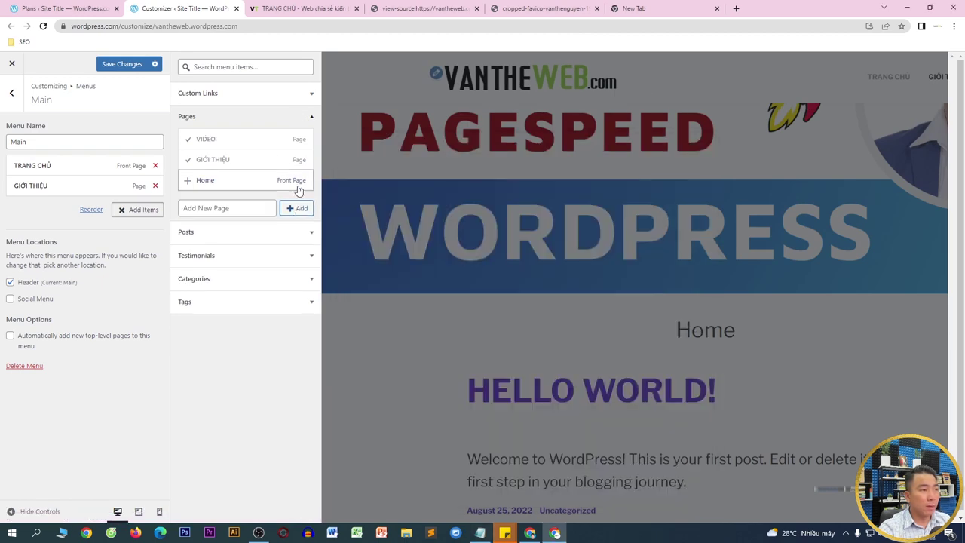
- Add a new TIN TỨC page to the Main menu
key("alt+Tab")
key("Down")
key("End")
key("shift+Home")
key("ctrl+c")
left_click(248, 208)
key("ctrl+v")
left_click(298, 209)
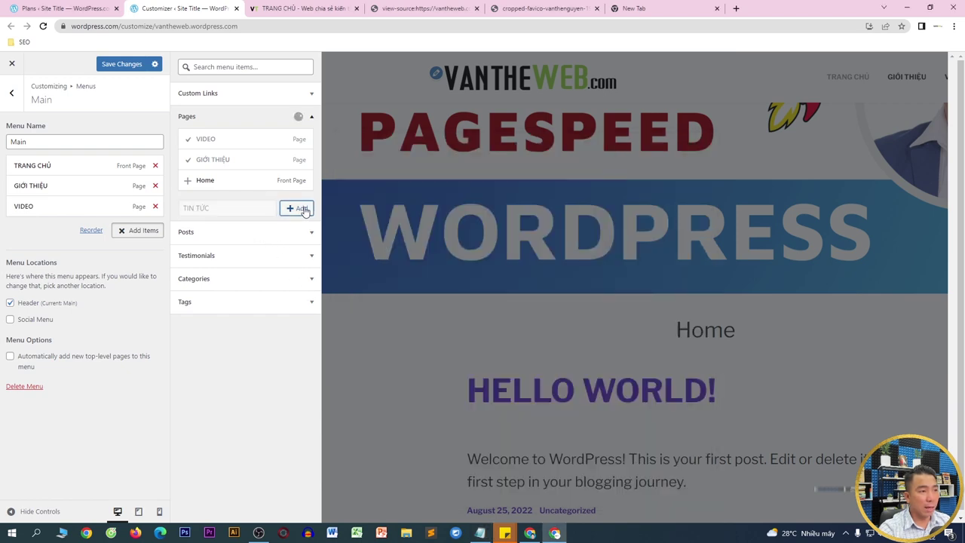
- Add a new SẢN PHẨM page to the Main menu
key("alt+Tab")
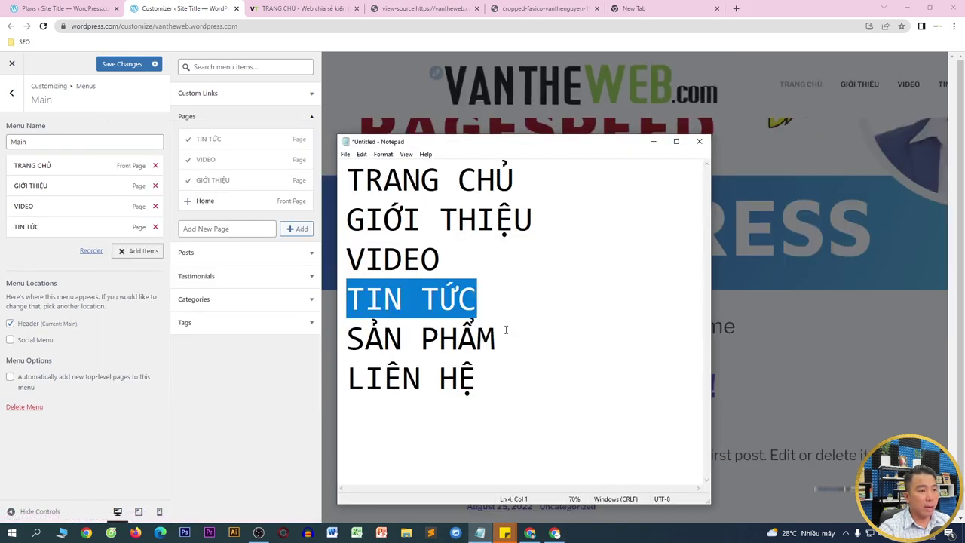
left_click_drag(506, 333, 349, 332)
key("ctrl+c")
left_click(253, 231)
key("ctrl+v")
left_click(298, 230)
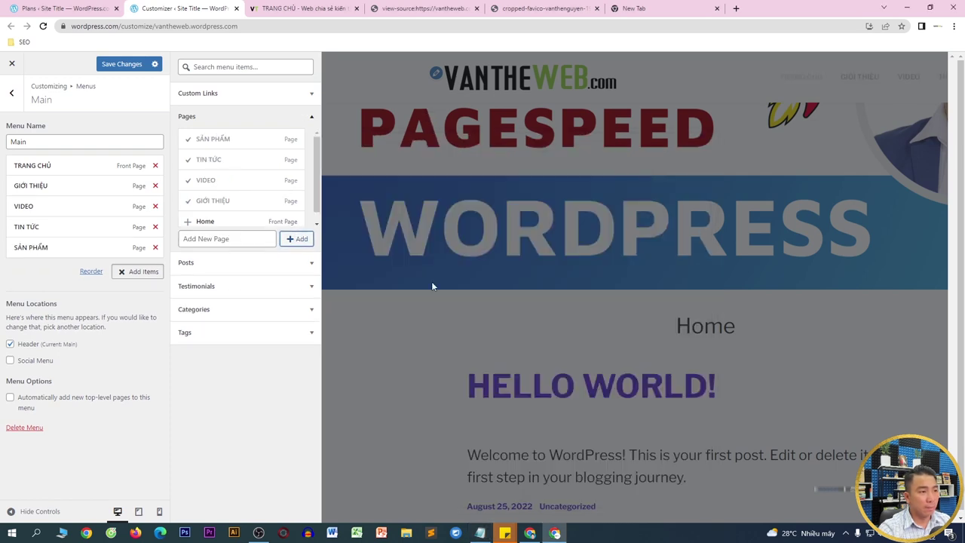
- Add a new LIÊN HỆ page to the Main menu
key("alt+Tab")
left_click_drag(517, 374, 246, 371)
key("ctrl+c")
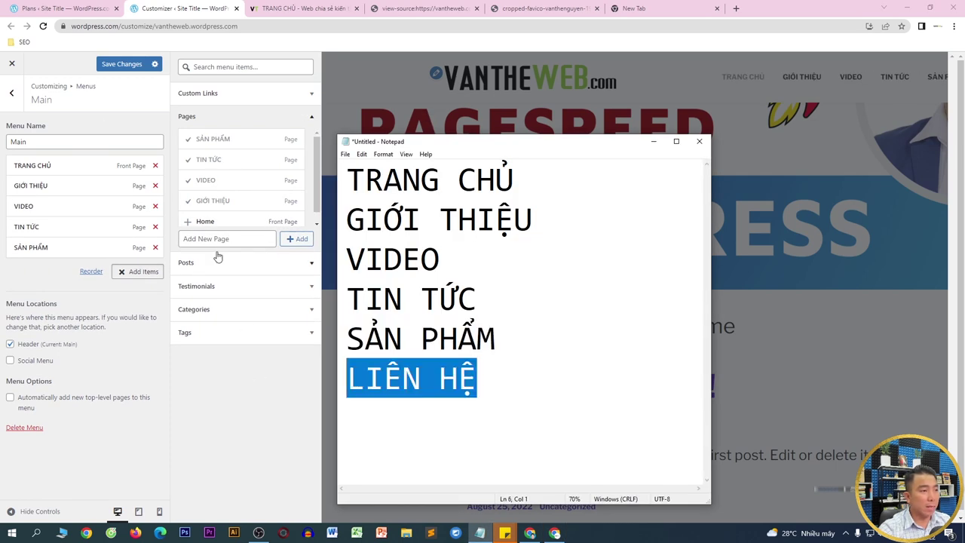
left_click(223, 239)
key("ctrl+v")
left_click(302, 239)
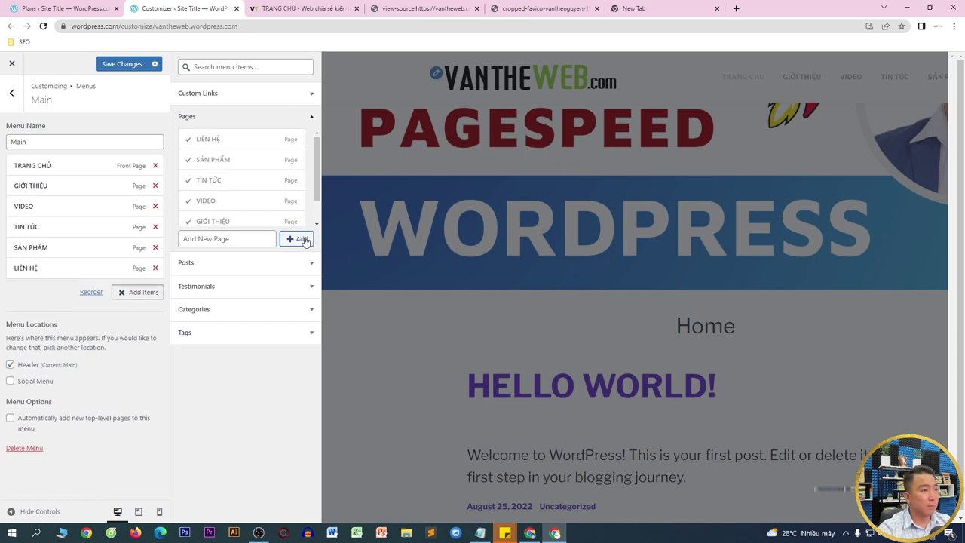
- Tick Social Menu as an extra location for the Main menu and save
left_click(32, 305)
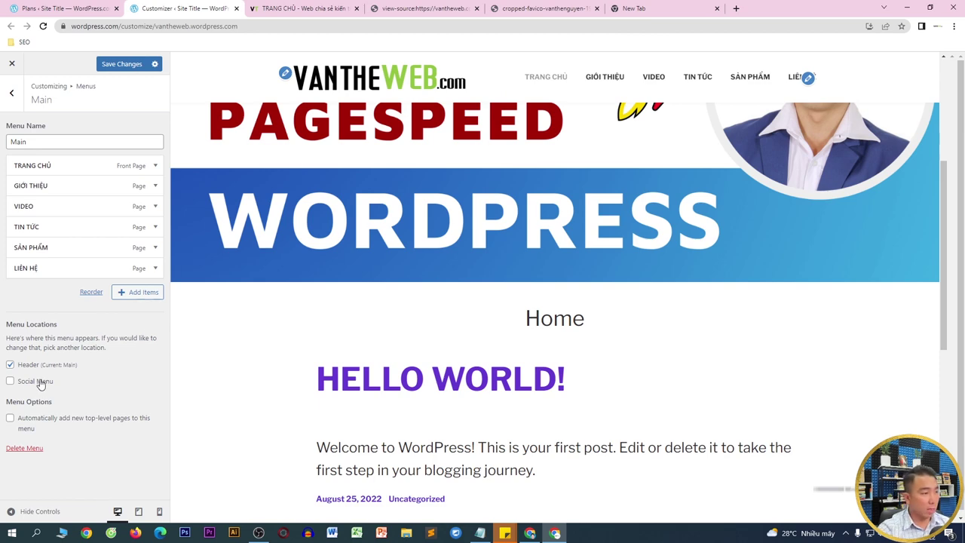
left_click(10, 381)
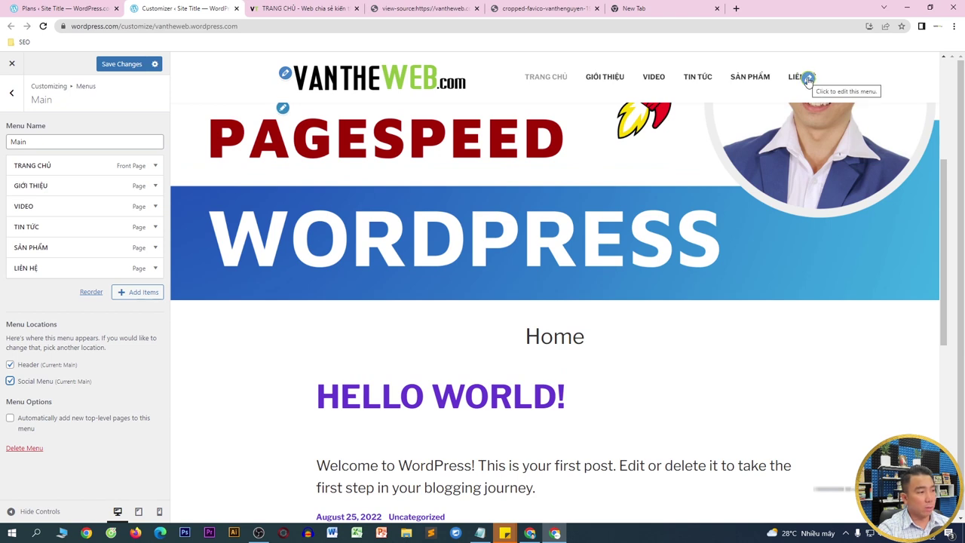
left_click(121, 66)
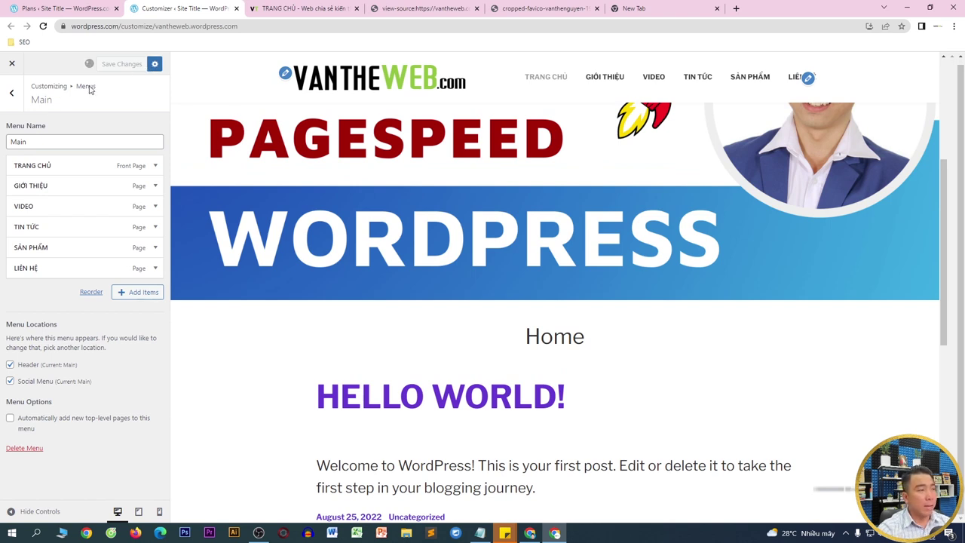
- Open Content Options in the Customizer and load the Hello World post in the preview
left_click(15, 96)
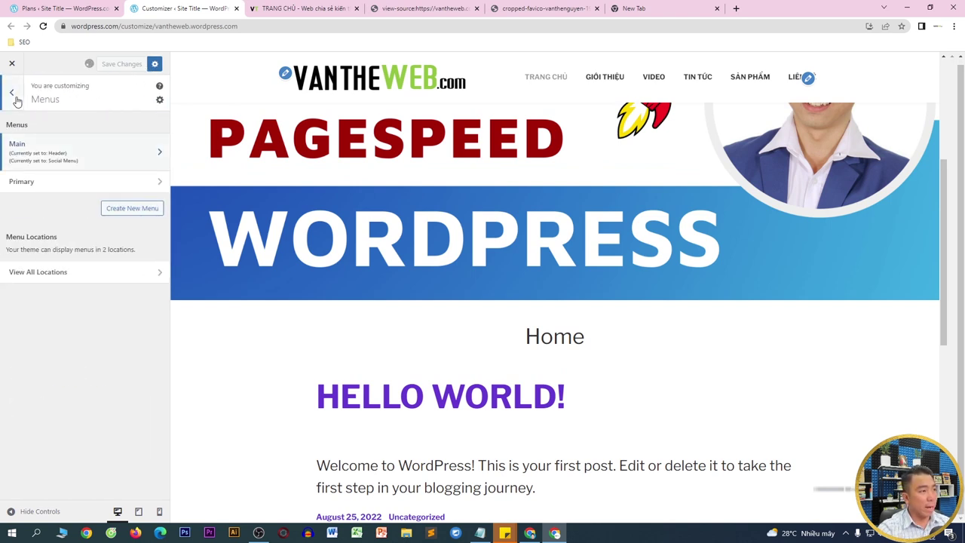
left_click(14, 95)
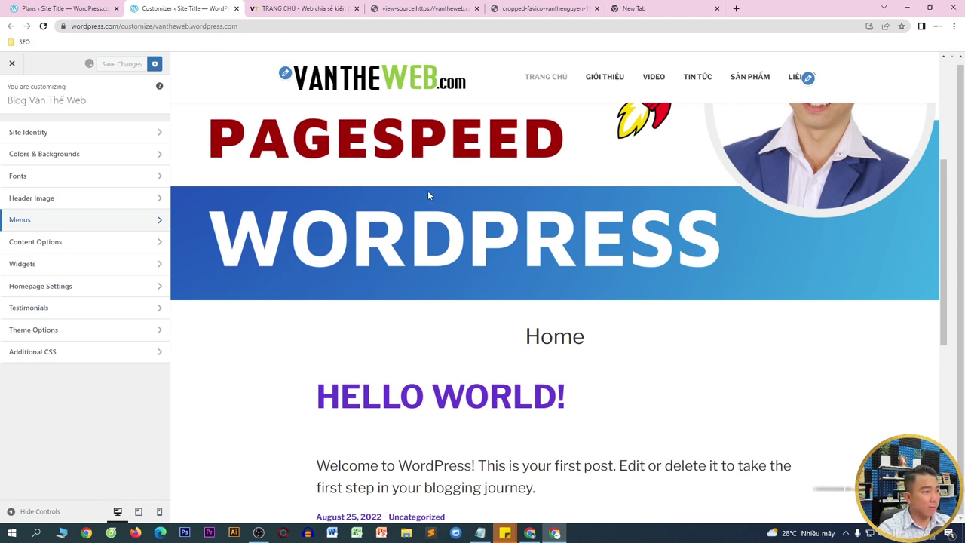
left_click(49, 249)
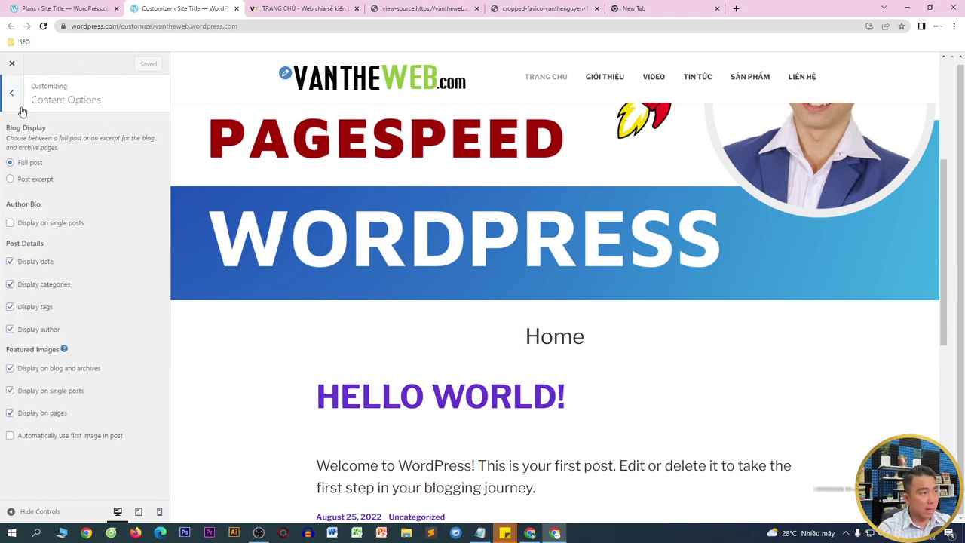
left_click_drag(4, 134, 65, 132)
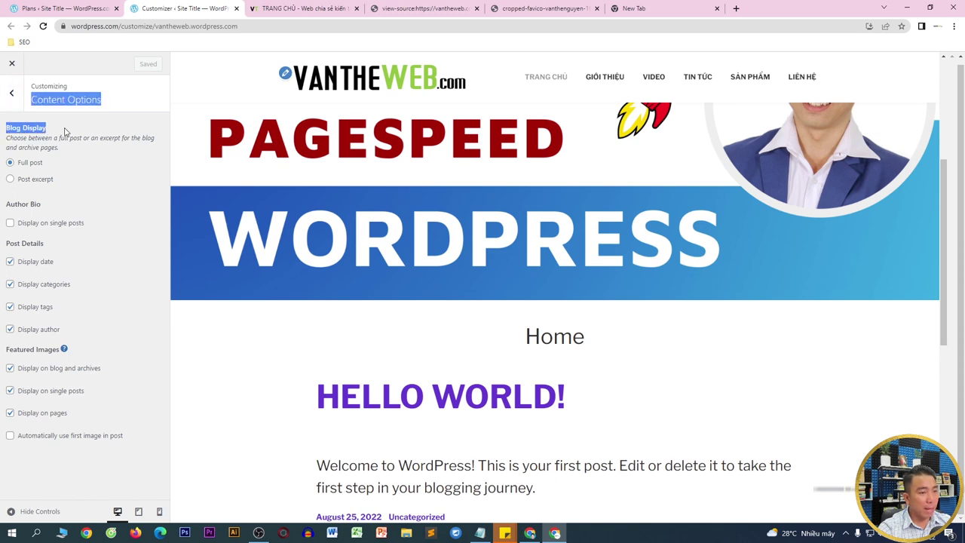
scroll(487, 300, "down", 3)
left_click(503, 191)
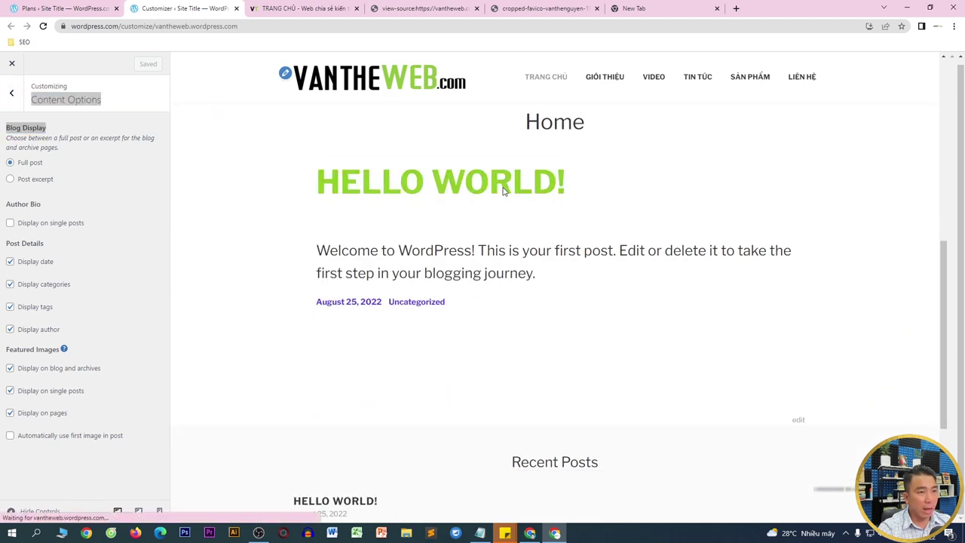
scroll(493, 196, "down", 6)
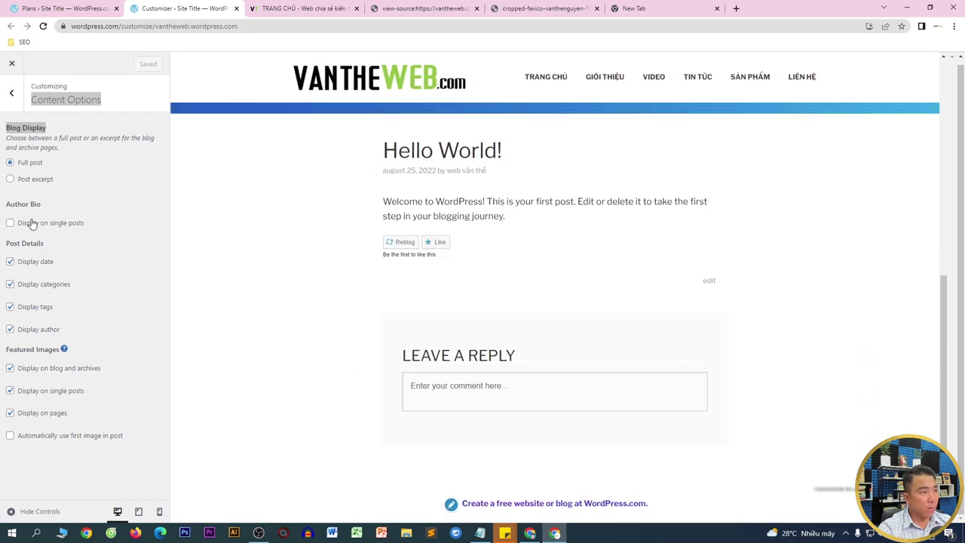
- Toggle Author Bio on single posts, enable automatically using each post's first image, and save
left_click(32, 222)
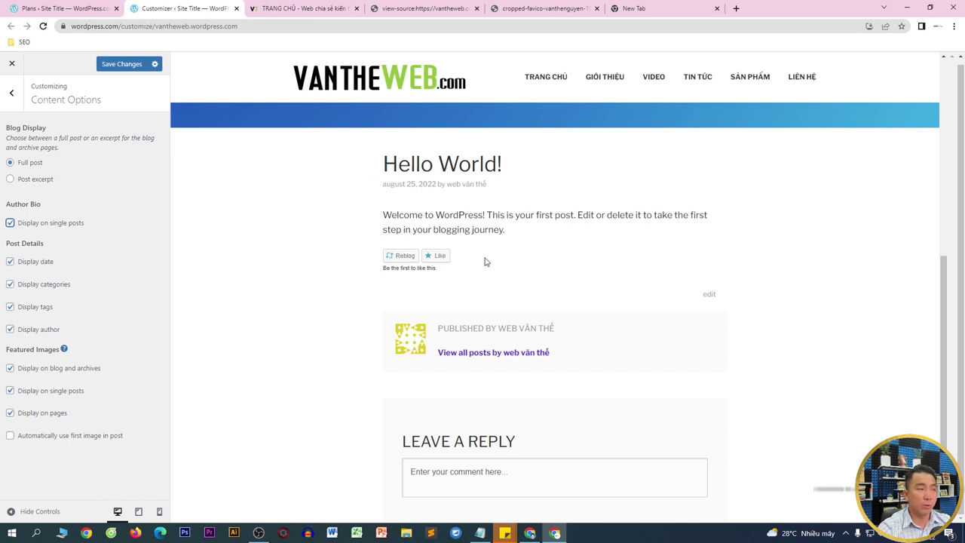
left_click(9, 437)
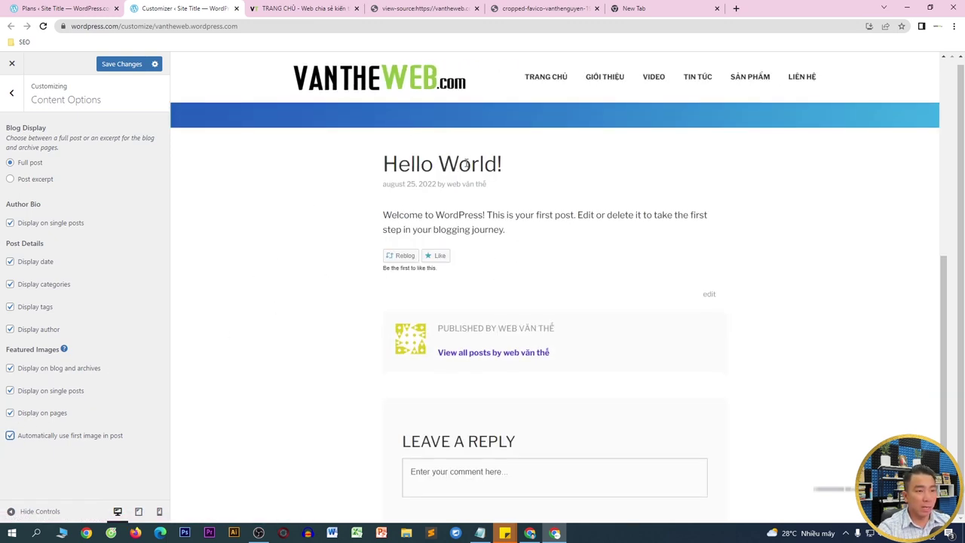
left_click(121, 66)
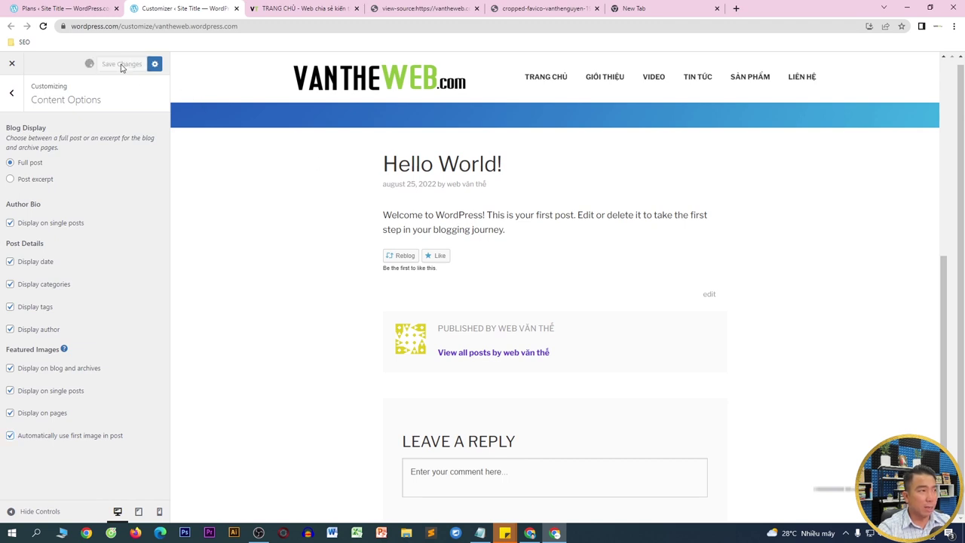
- In Homepage Settings, keep Home as the homepage, choose TIN TỨC as the posts page, and save
left_click(11, 93)
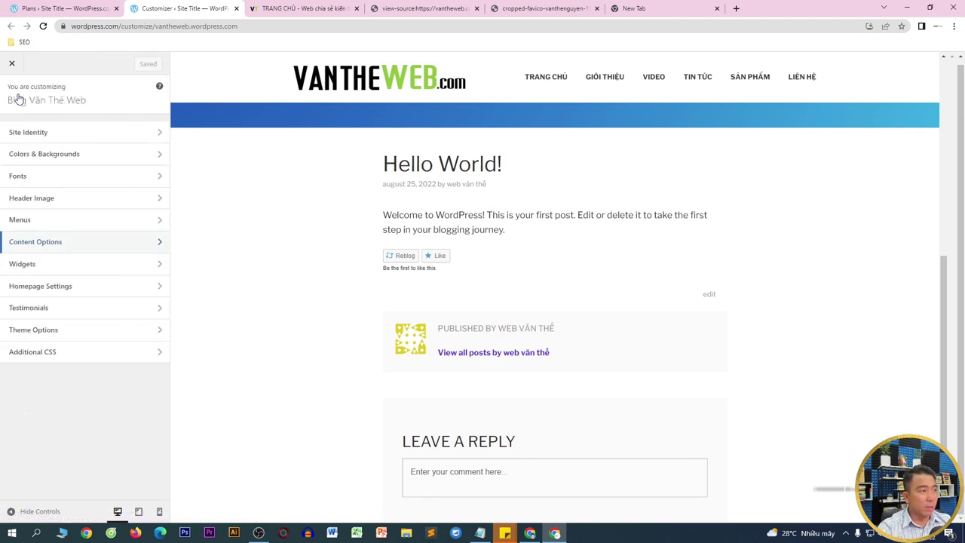
left_click(30, 287)
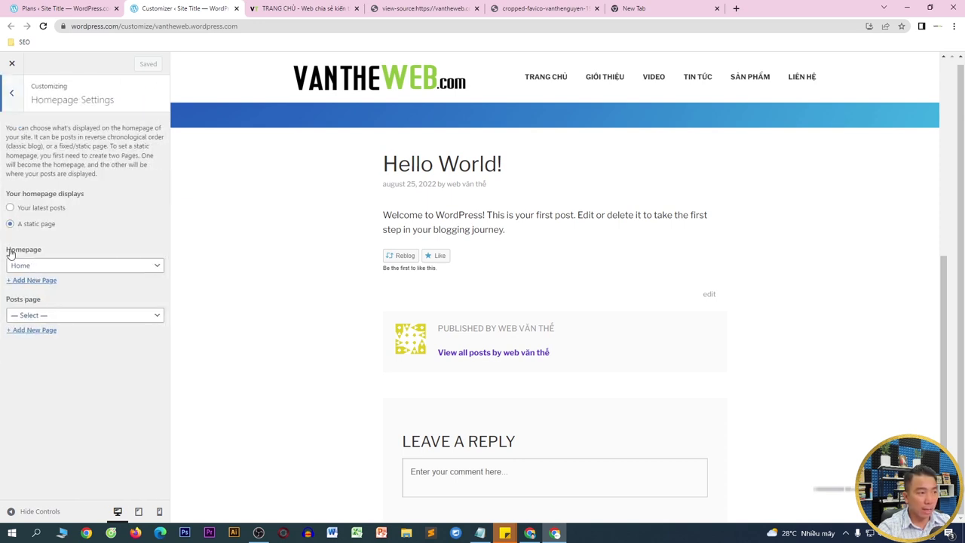
left_click(32, 261)
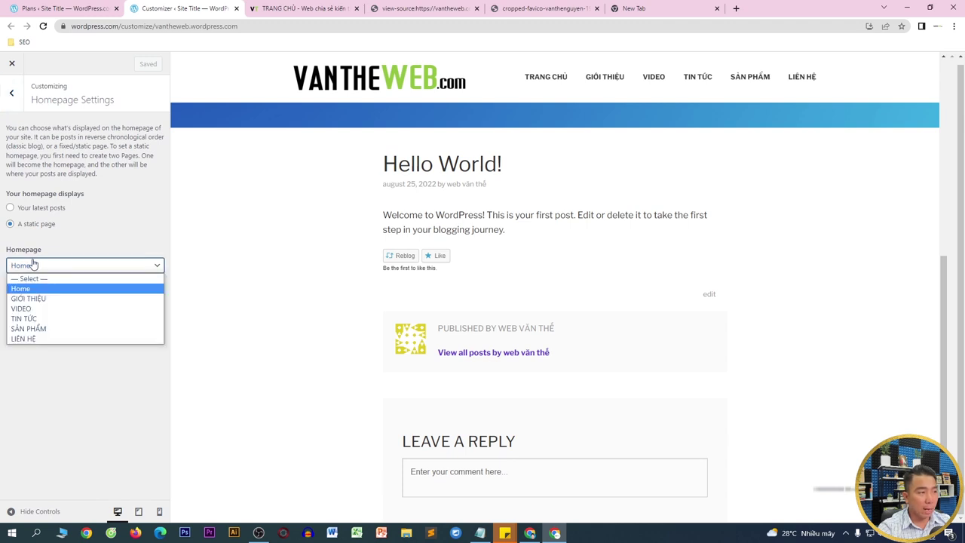
left_click(28, 291)
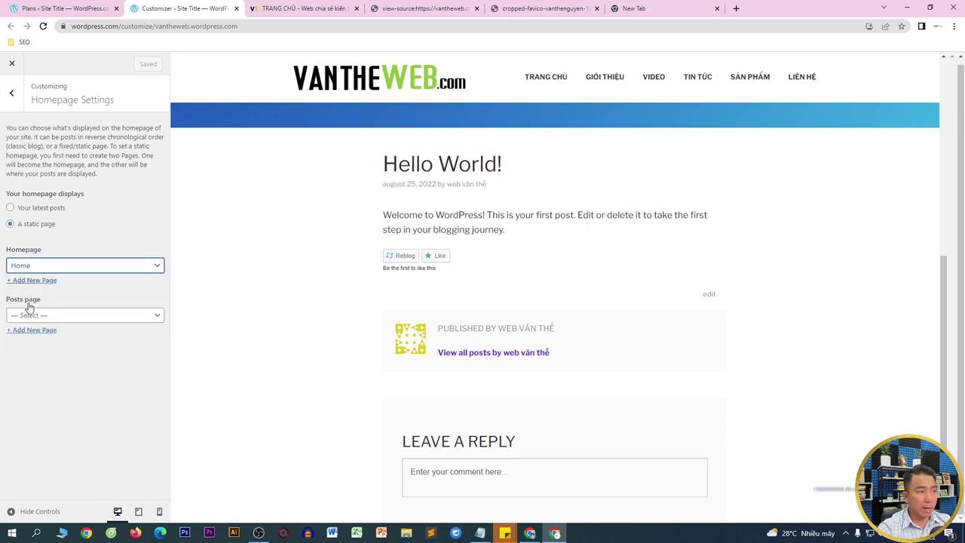
left_click(29, 316)
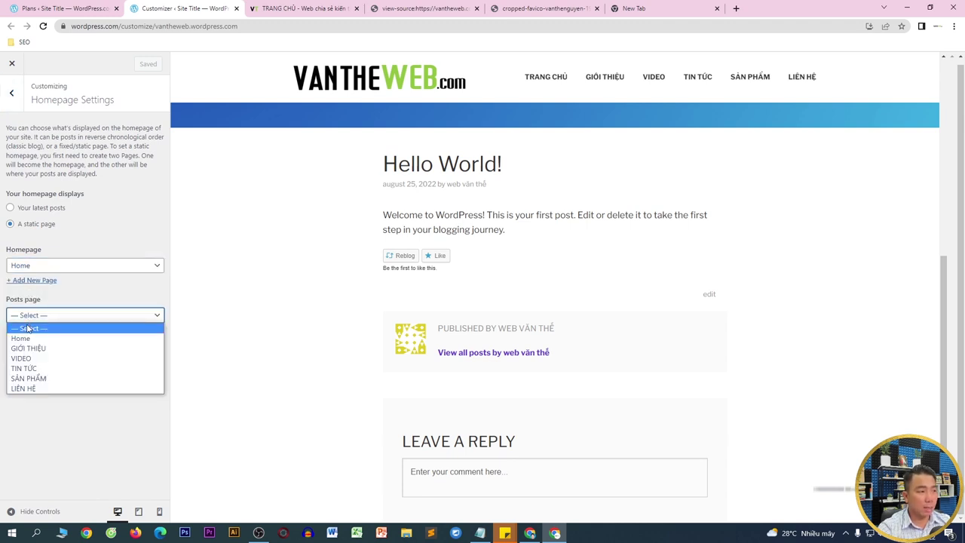
left_click(28, 370)
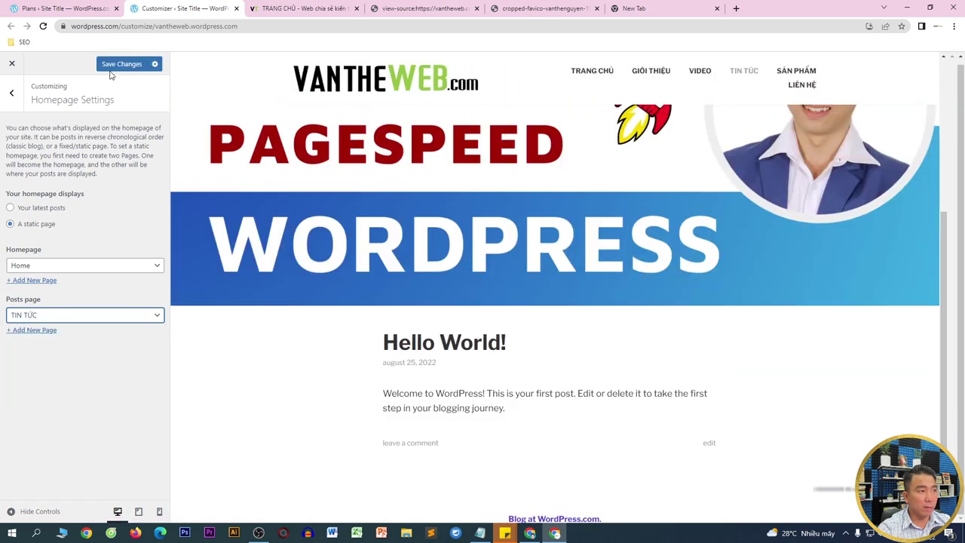
left_click(115, 65)
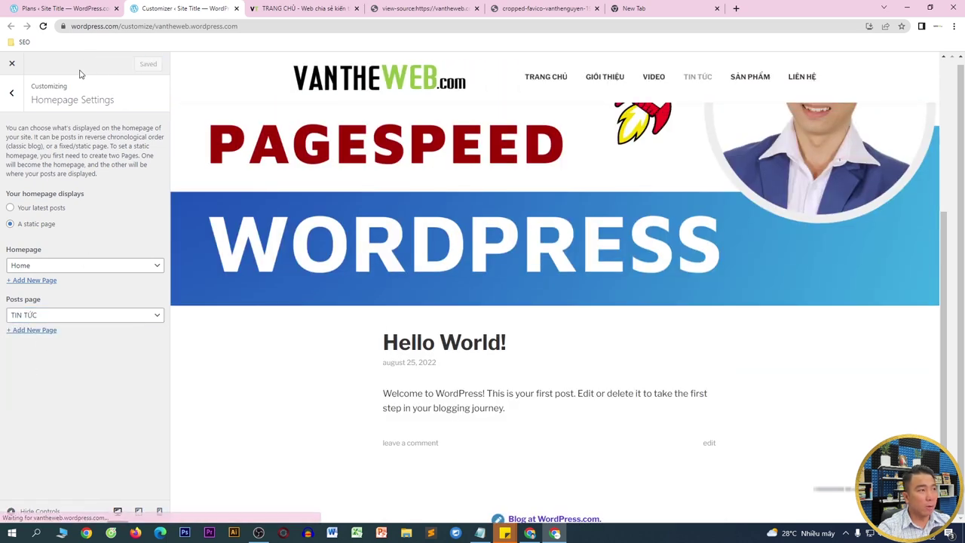
left_click(13, 94)
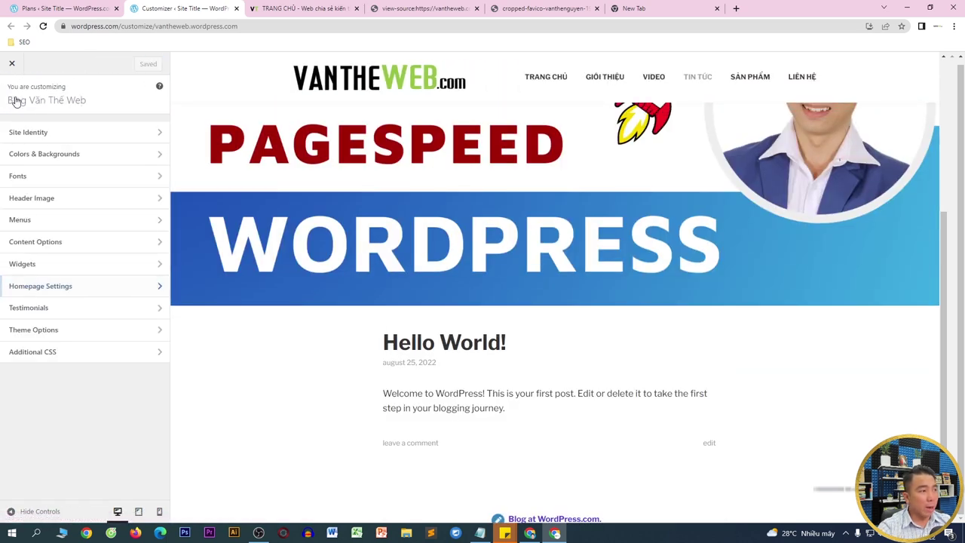
- Rename the testimonial archive title to 'Khách hàng nói về chúng tôi' and save
left_click(52, 316)
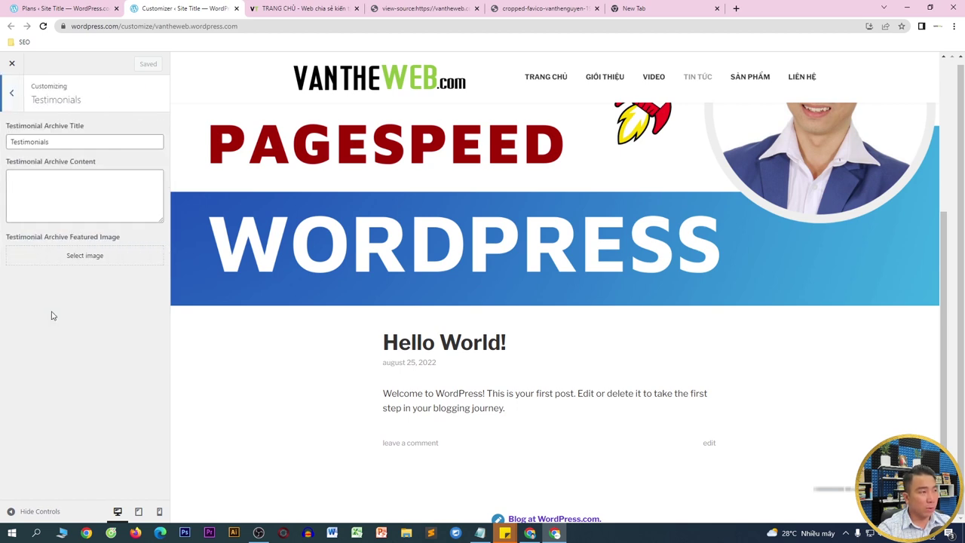
left_click_drag(95, 144, 1, 147)
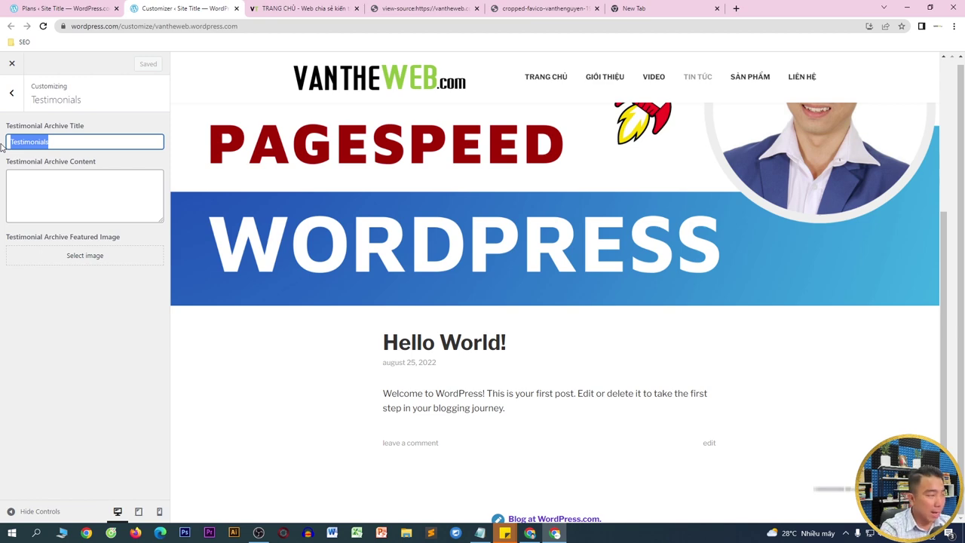
type("Khách hàng ")
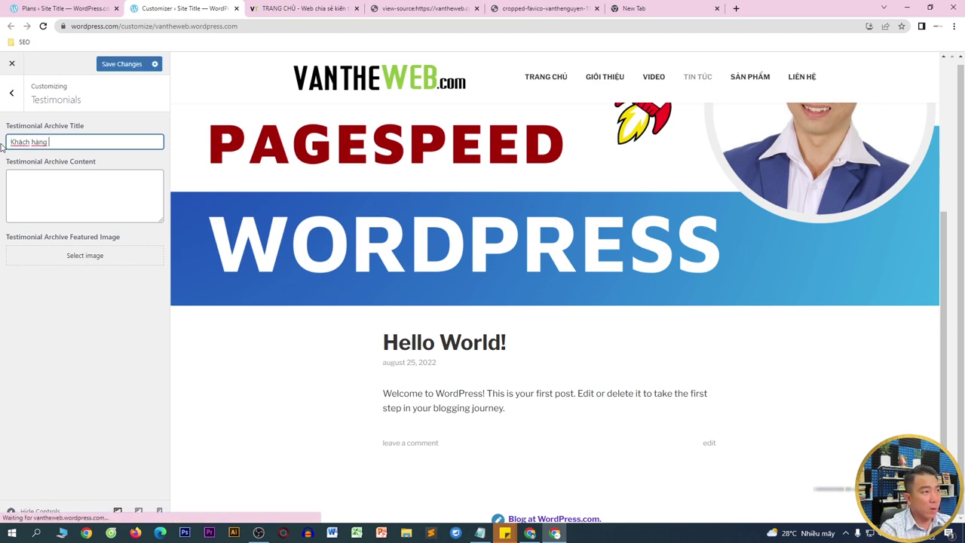
type("nói về chúng tôi")
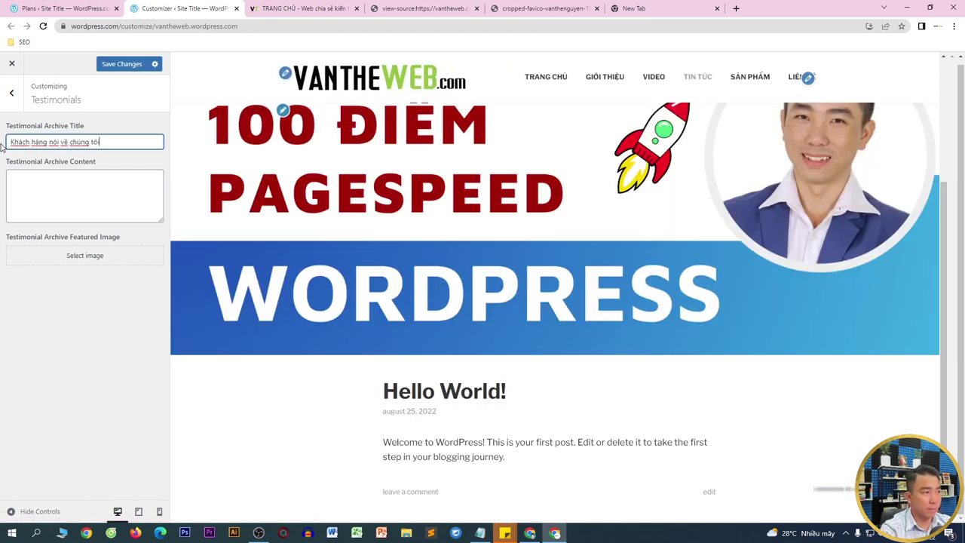
left_click(119, 64)
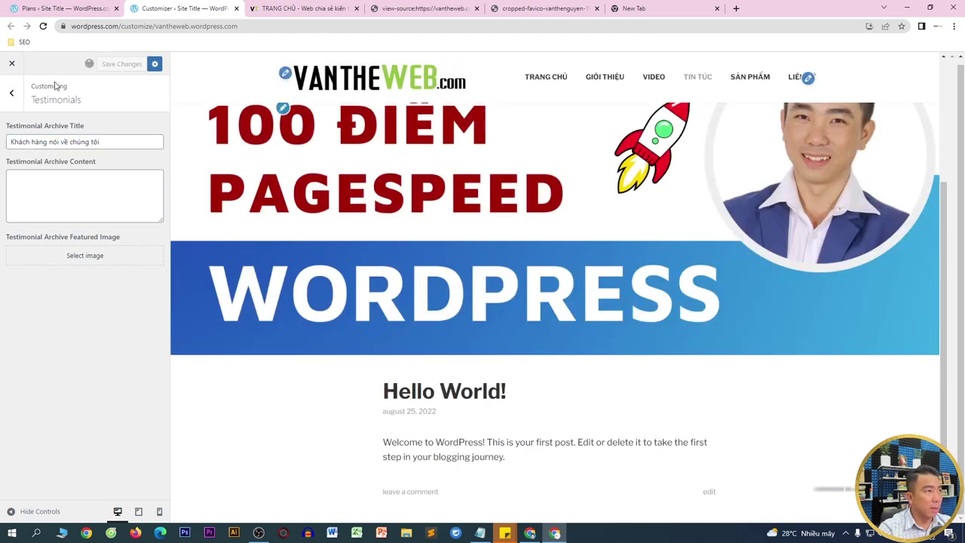
left_click(11, 95)
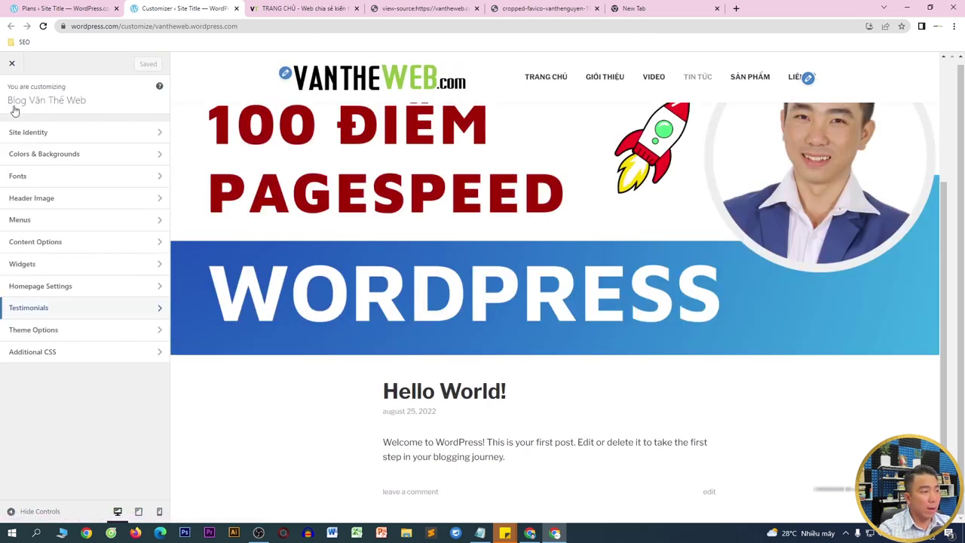
- Look at Theme Options and Additional CSS, which needs a Premium plan, then select the site domain
left_click(77, 329)
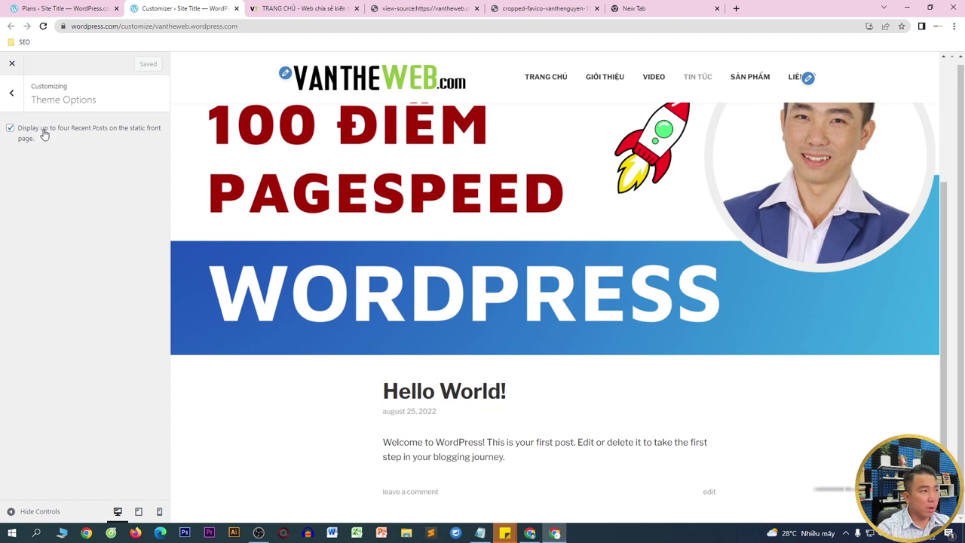
left_click(16, 89)
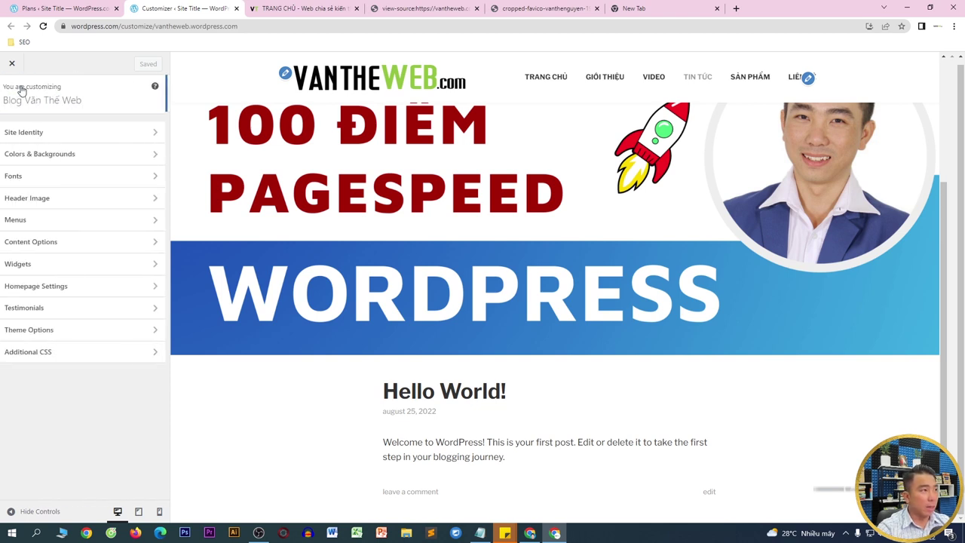
left_click(52, 354)
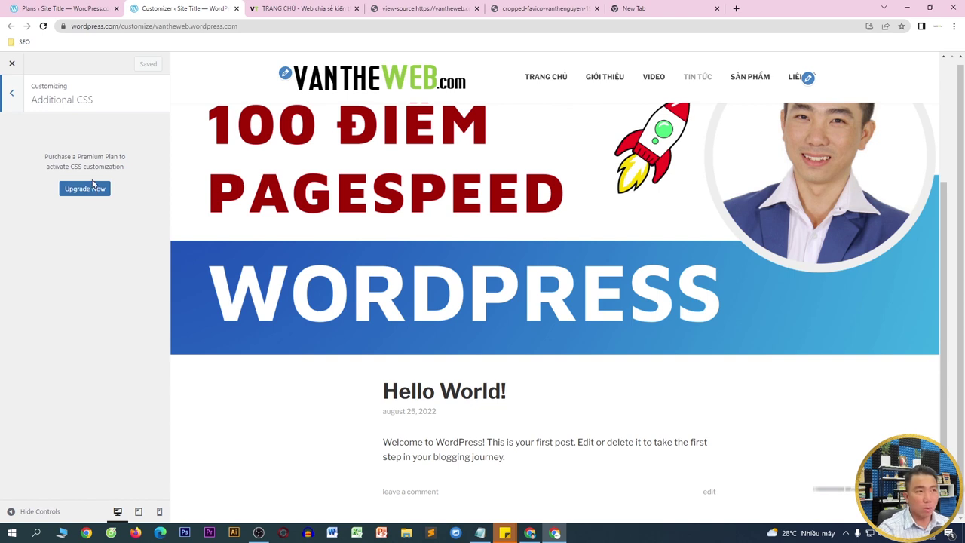
left_click(13, 95)
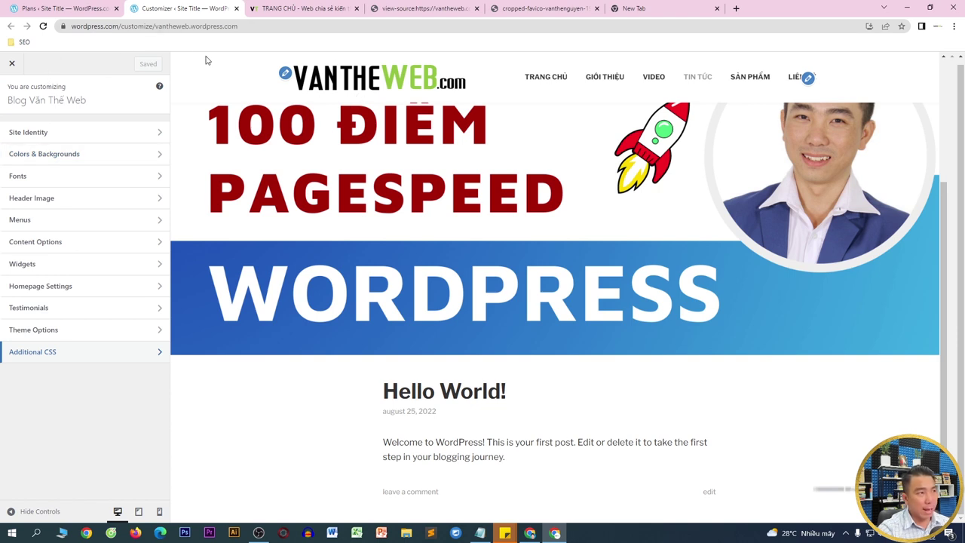
left_click_drag(157, 29, 257, 32)
key("ctrl+c")
- Load the site's dashboard by adding /wp-admin to the pasted site domain
key("ctrl+a")
key("ctrl+v")
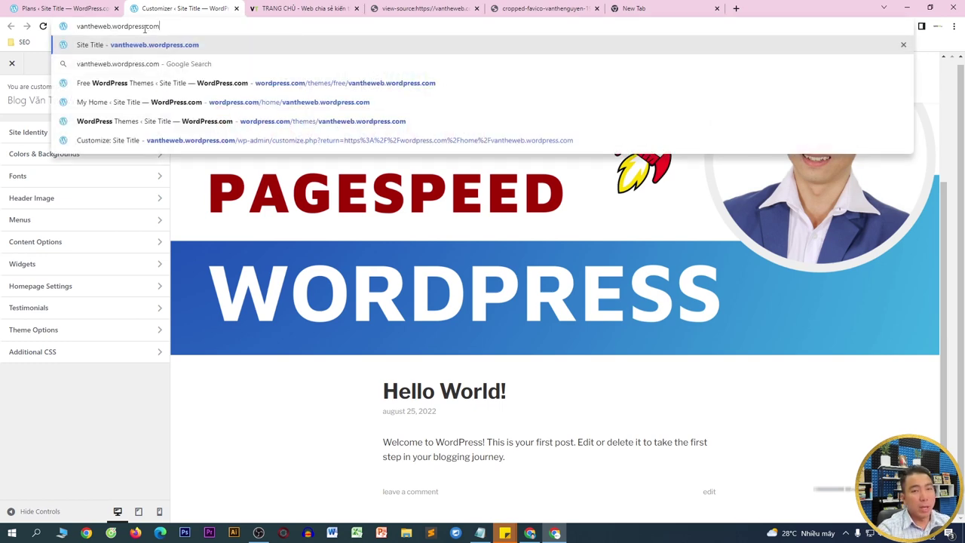
type("/wp-admin")
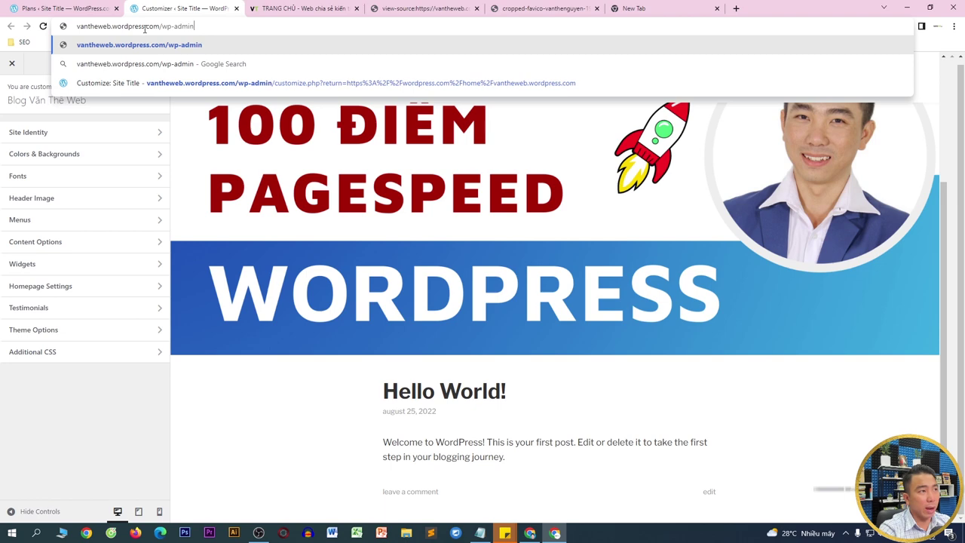
key("Return")
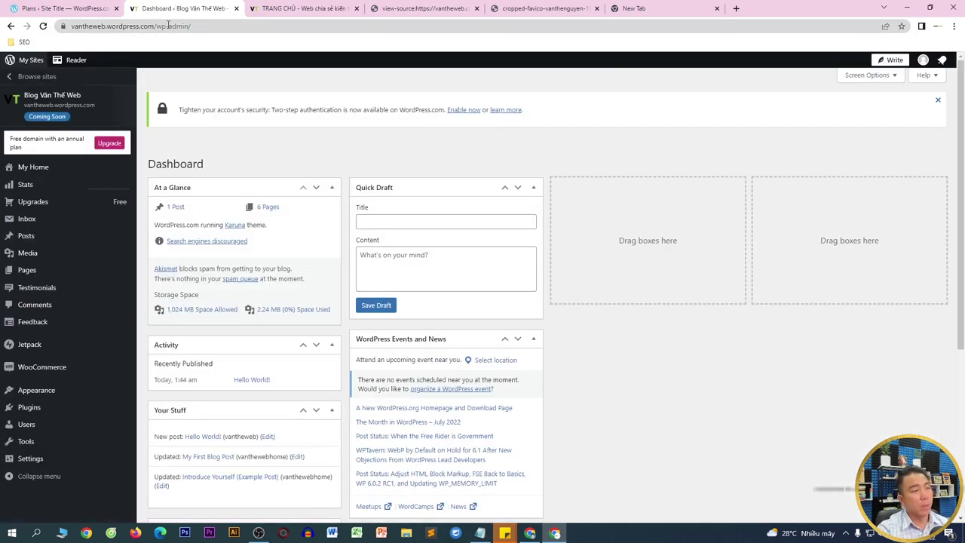
- Go to the Pages list and open the Home page in the editor
mouse_move(44, 270)
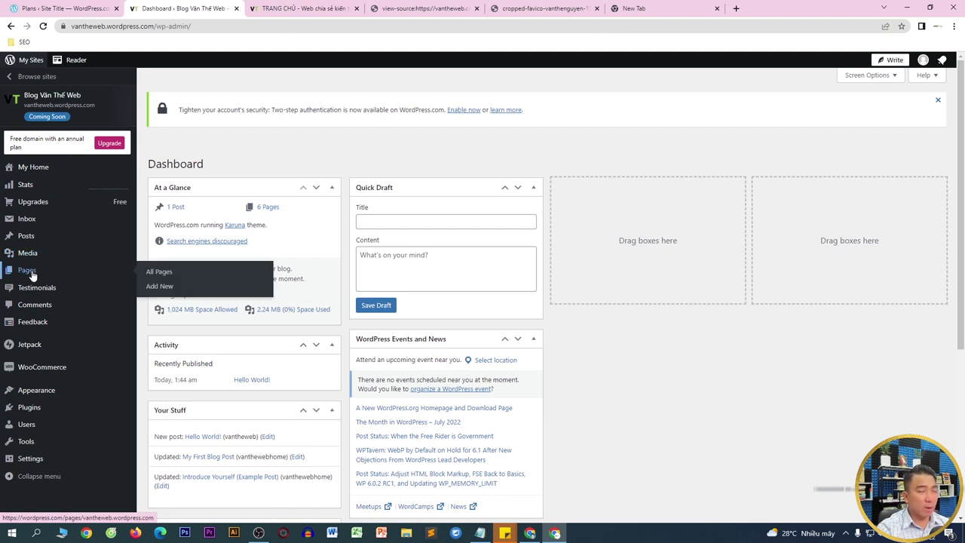
left_click(33, 274)
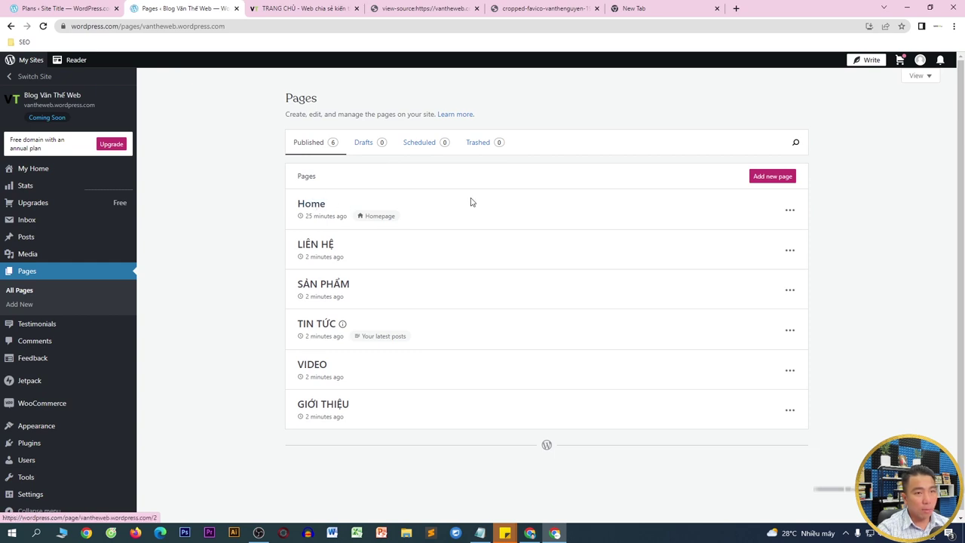
left_click(789, 207)
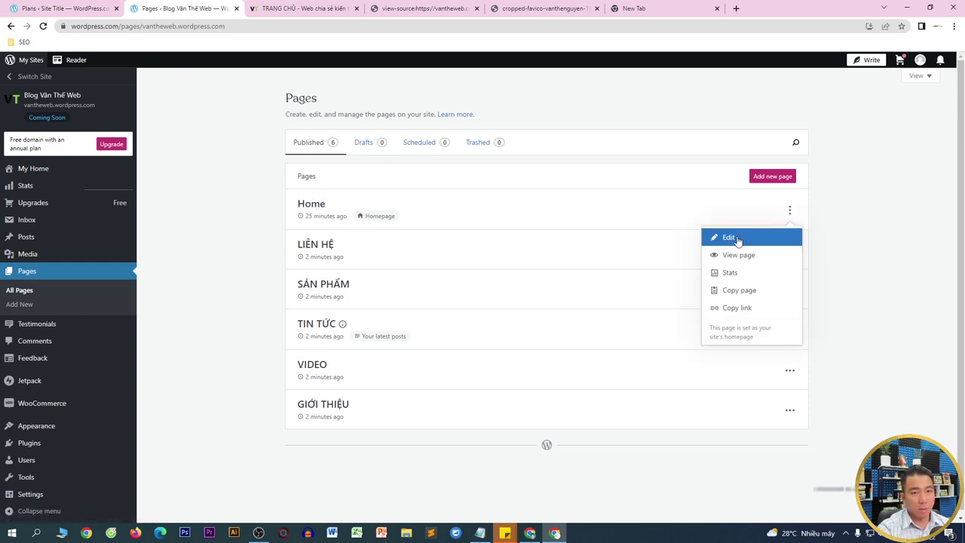
left_click(728, 238)
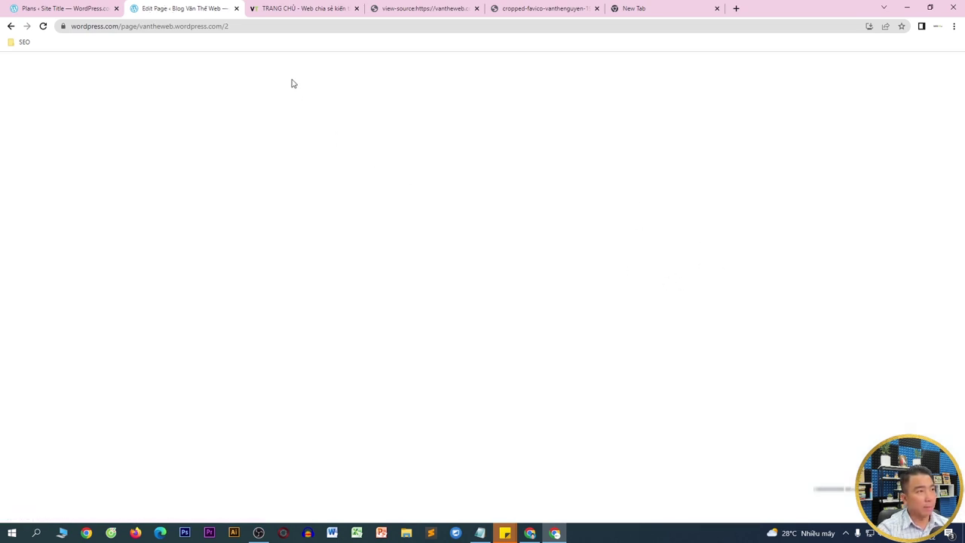
- Retitle the Home page 'Trang chủ', update it, and go back to the Pages list
left_click(292, 138)
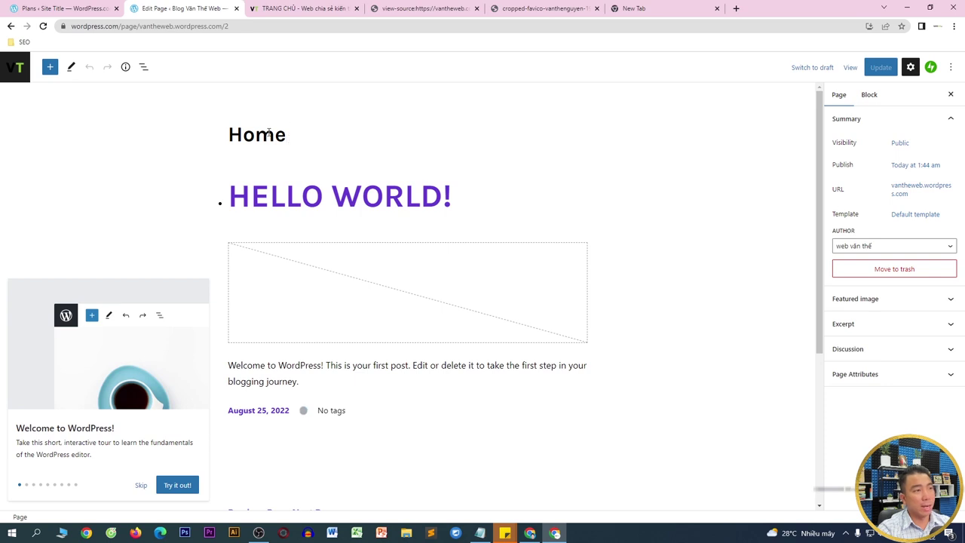
double_click(269, 133)
type("Trang chủ")
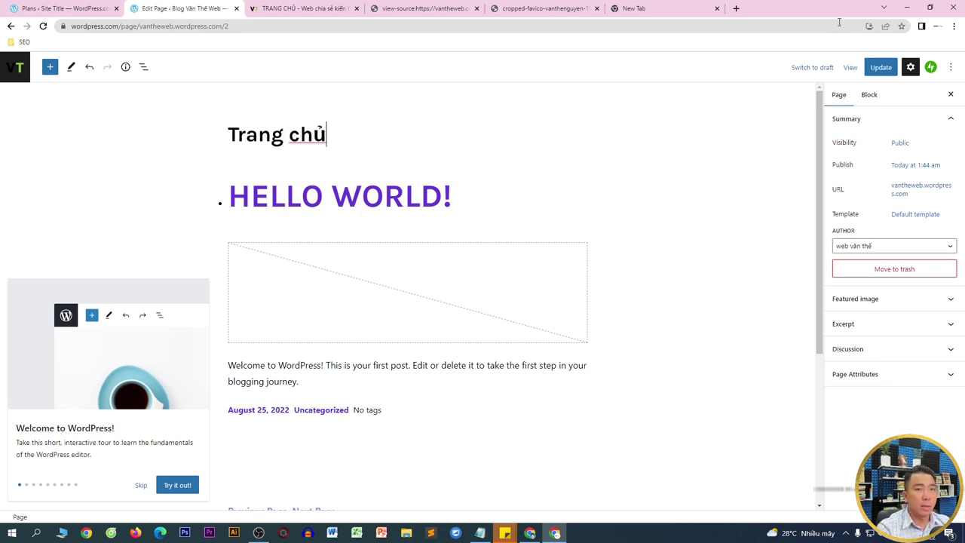
left_click(880, 67)
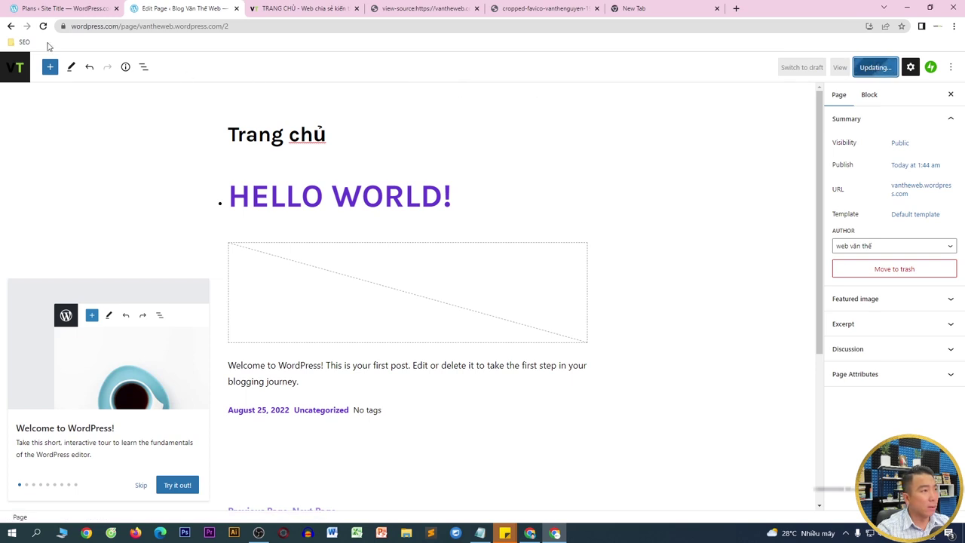
right_click(11, 27)
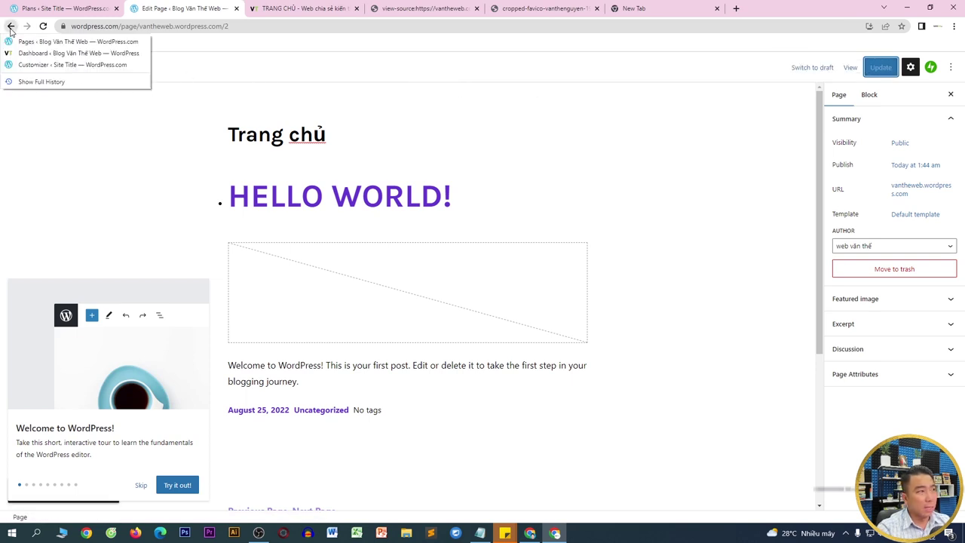
left_click(11, 27)
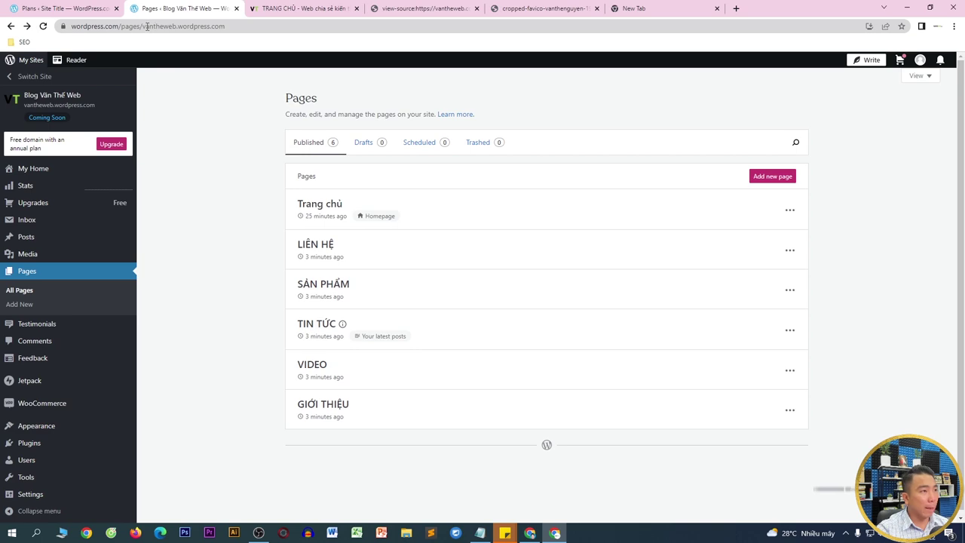
- Copy the site domain and load the front page in the TRANG CHỦ tab
left_click(147, 26)
left_click_drag(165, 26, 271, 28)
key("ctrl+c")
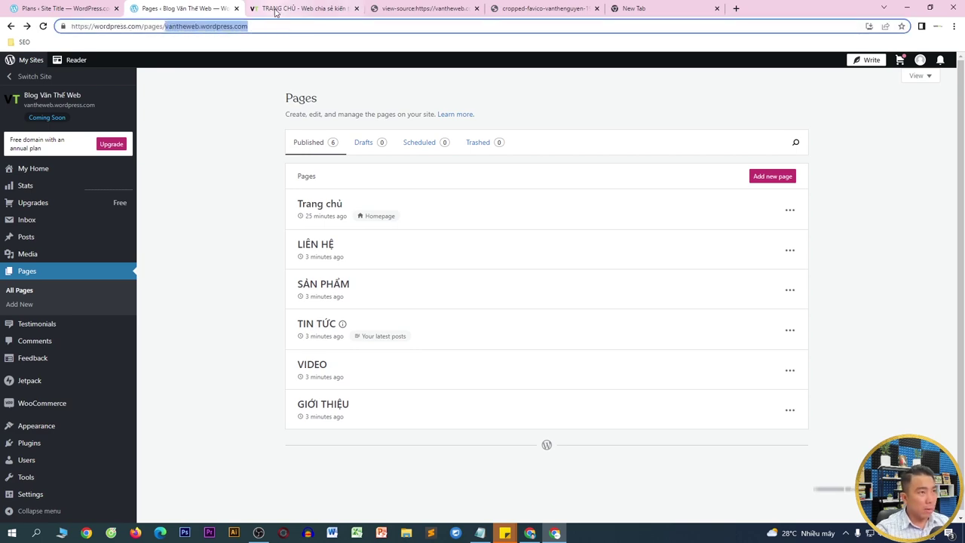
left_click(275, 9)
left_click(276, 25)
key("ctrl+v")
key("Return")
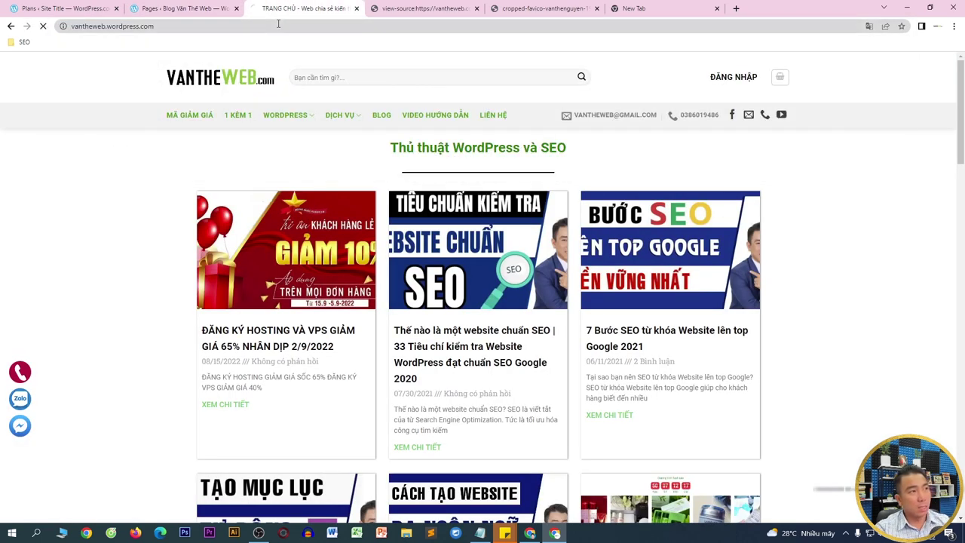
- Scroll the live front page to check the banner, 'Trang chủ' heading and Hello World! post
scroll(480, 94, "down", 3)
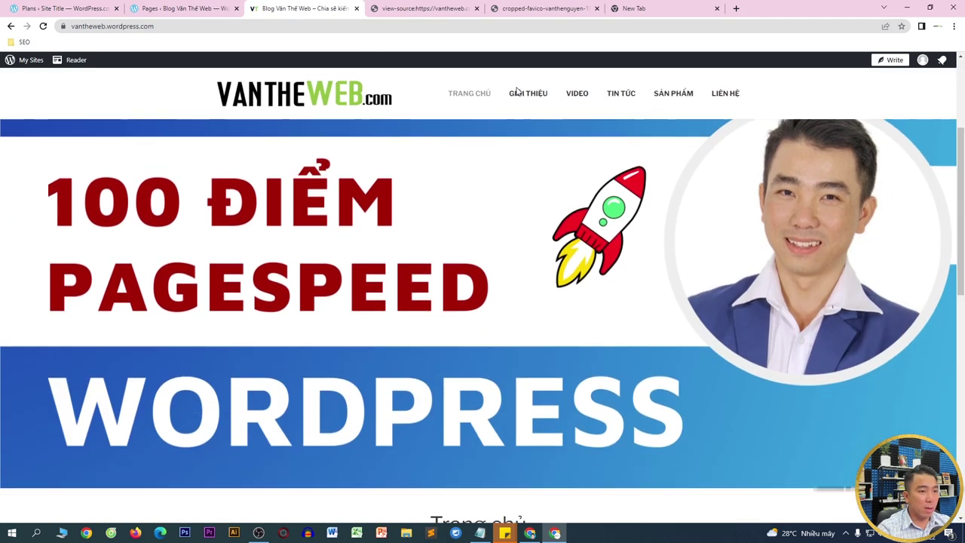
scroll(347, 156, "up", 2)
scroll(347, 156, "up", 2)
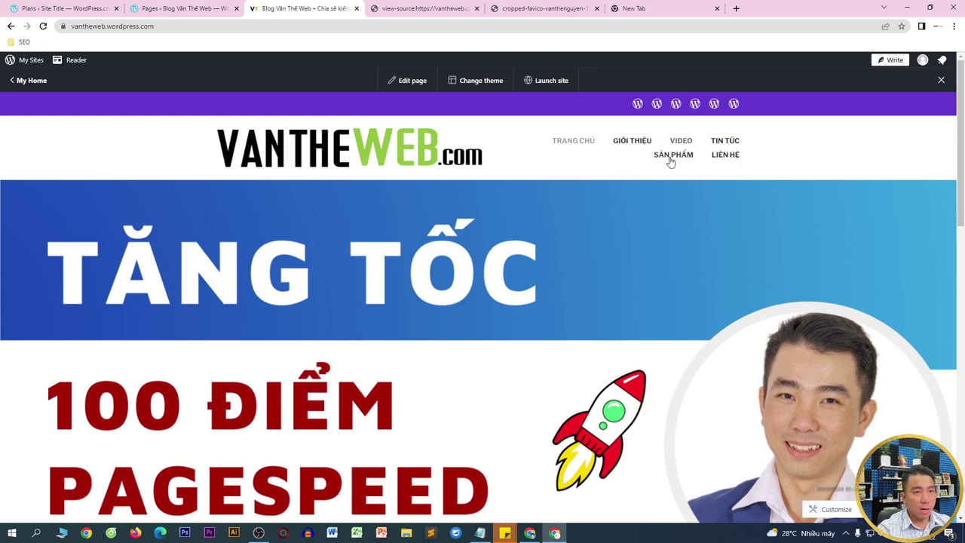
scroll(310, 216, "down", 2)
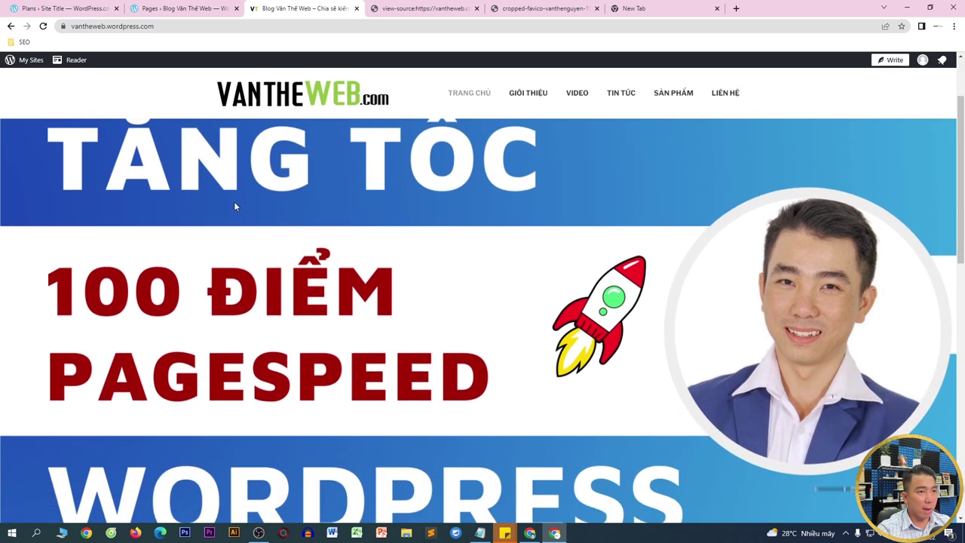
scroll(235, 208, "down", 4)
scroll(411, 217, "down", 4)
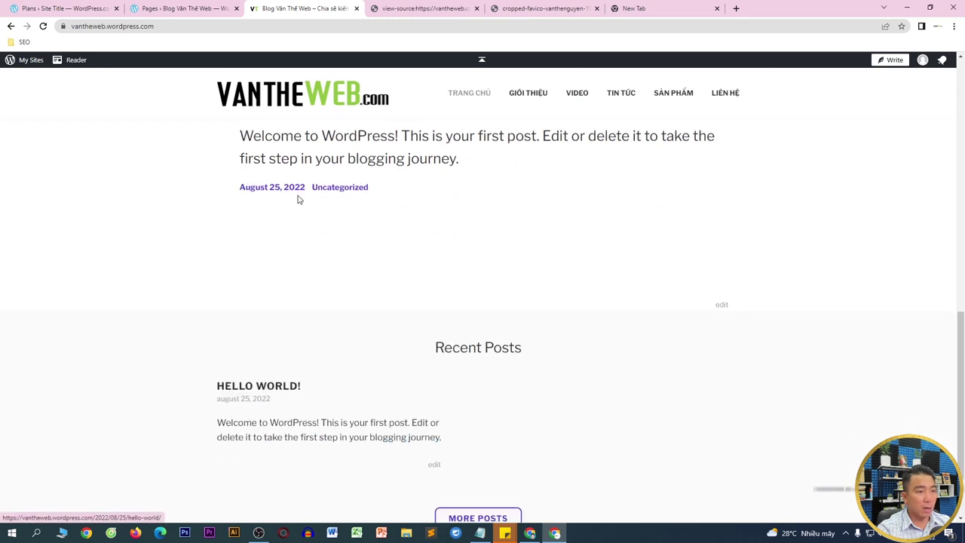
scroll(470, 254, "up", 2)
scroll(455, 217, "up", 10)
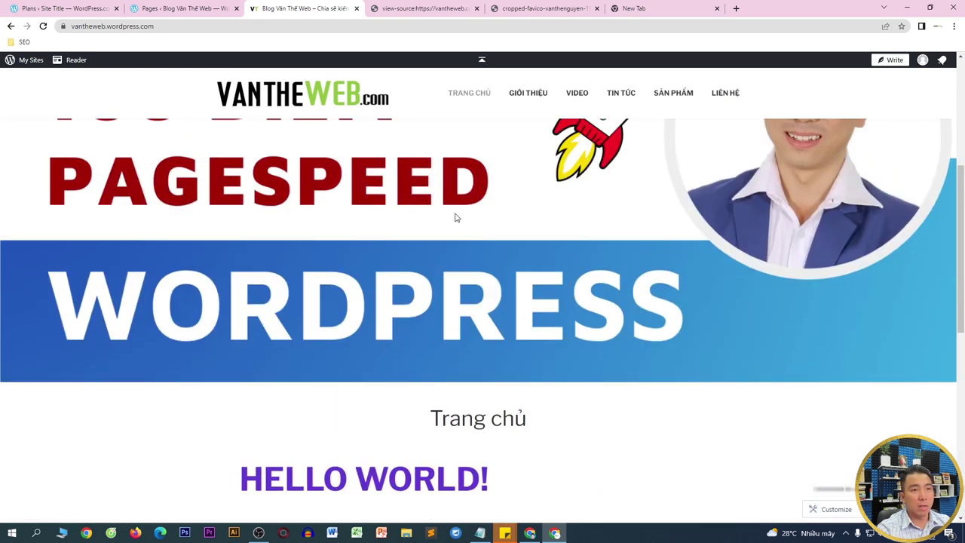
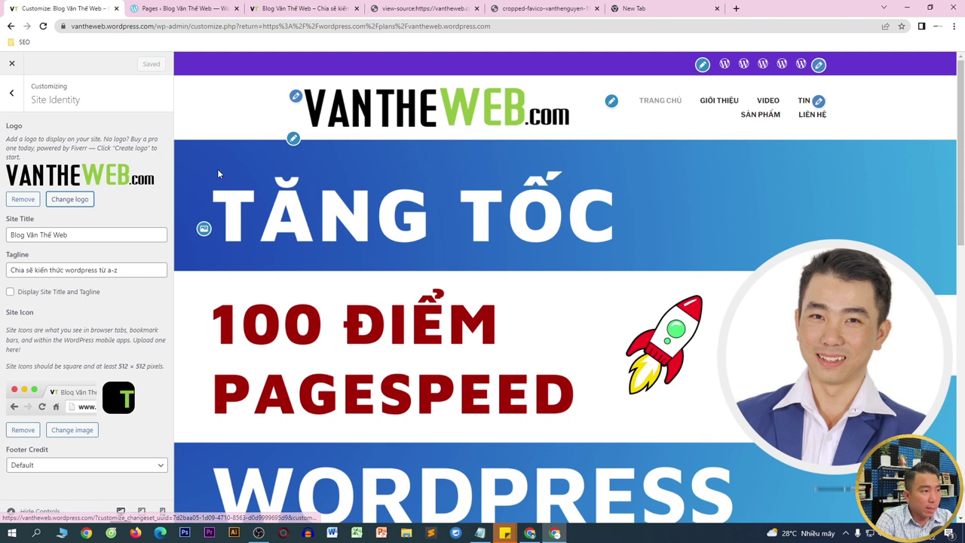
- Save the site logo to Downloads as logo-vantheweb.png and open it in Photoshop
right_click(87, 177)
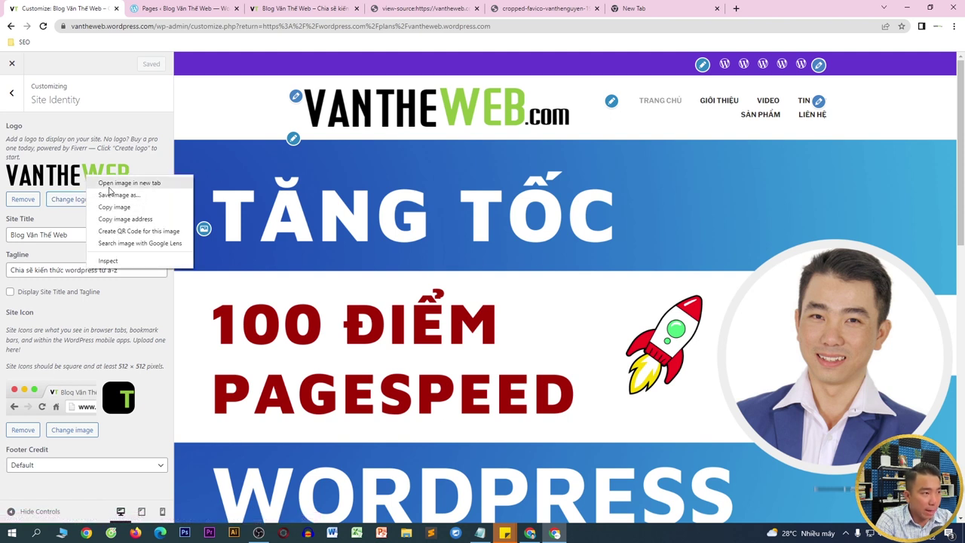
left_click(121, 183)
left_click(188, 8)
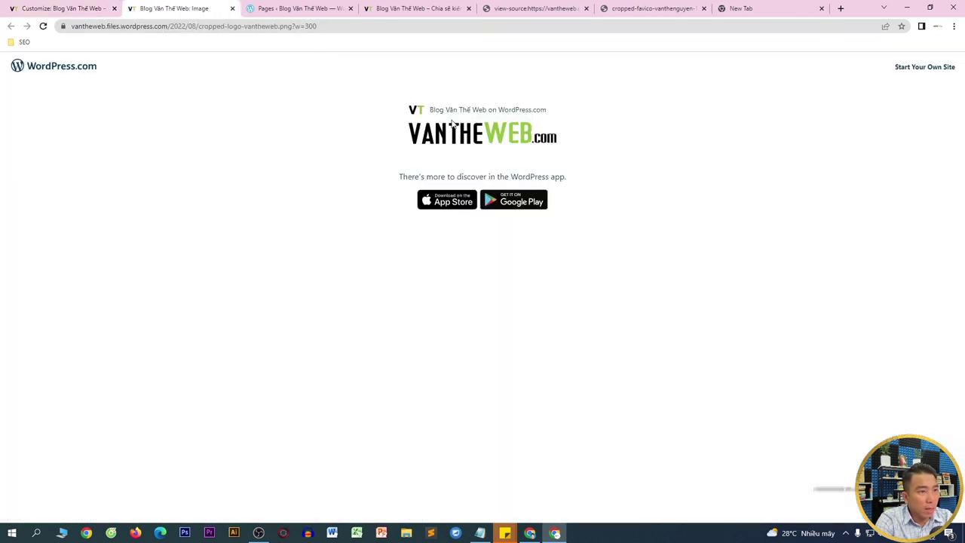
right_click(455, 131)
left_click(473, 156)
key("Return")
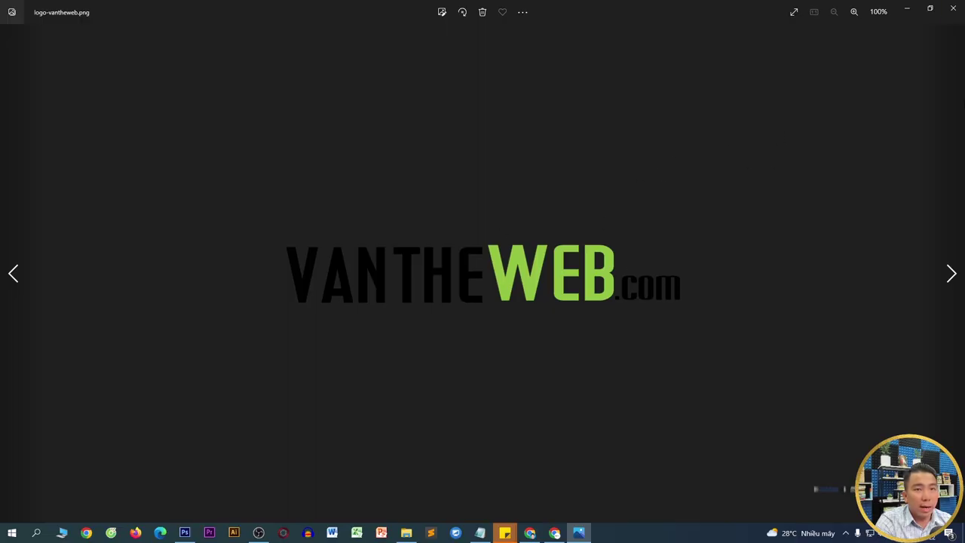
left_click(953, 7)
left_click_drag(395, 192, 331, 267)
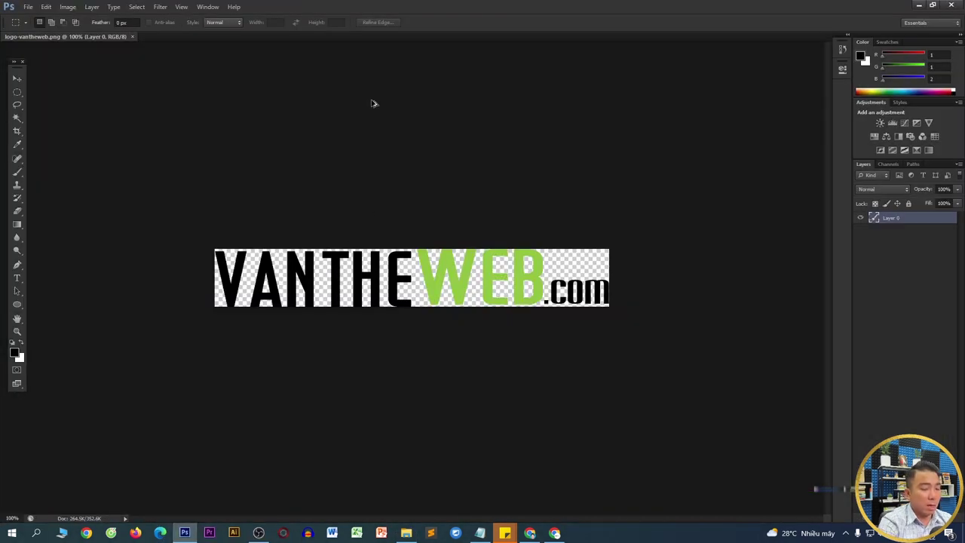
- Resize the logo image to 300 px wide
key("ctrl+alt+i")
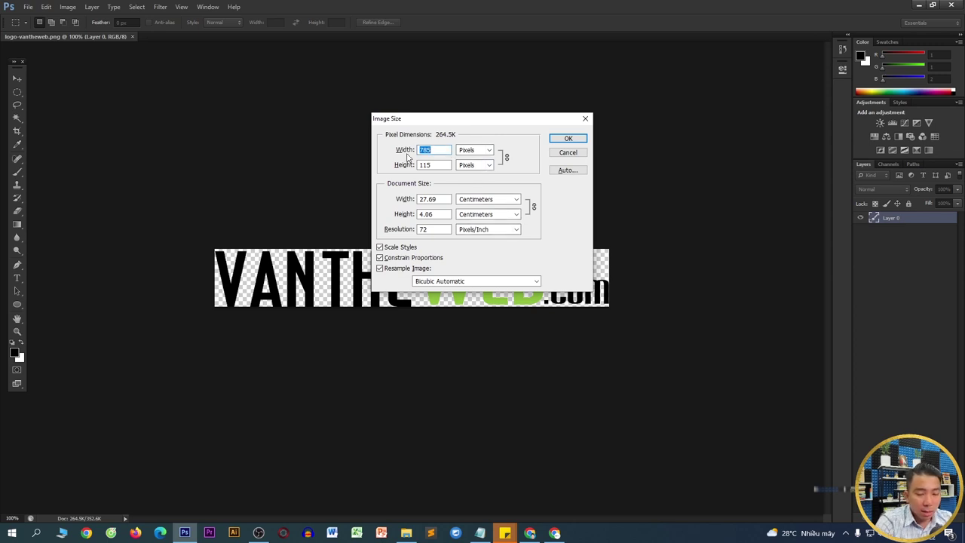
type("200")
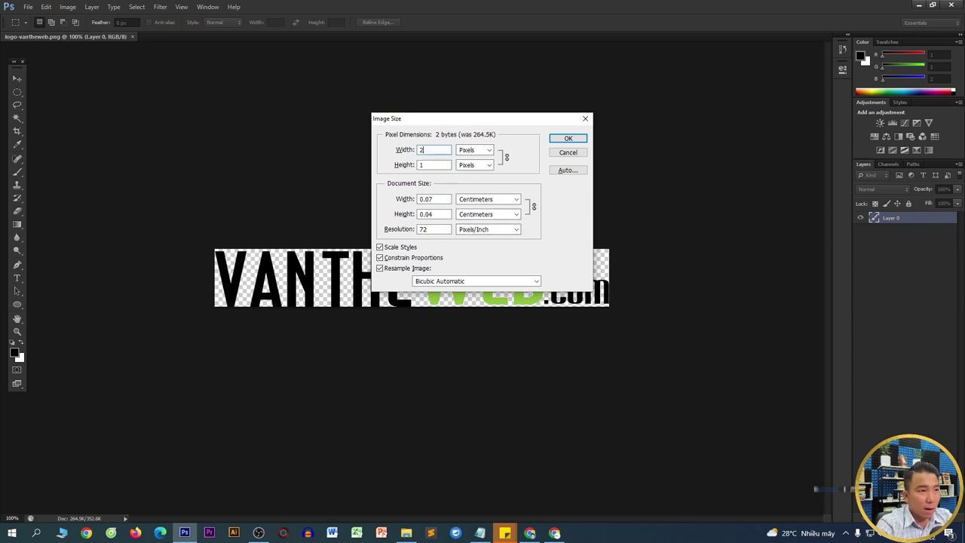
key("Return")
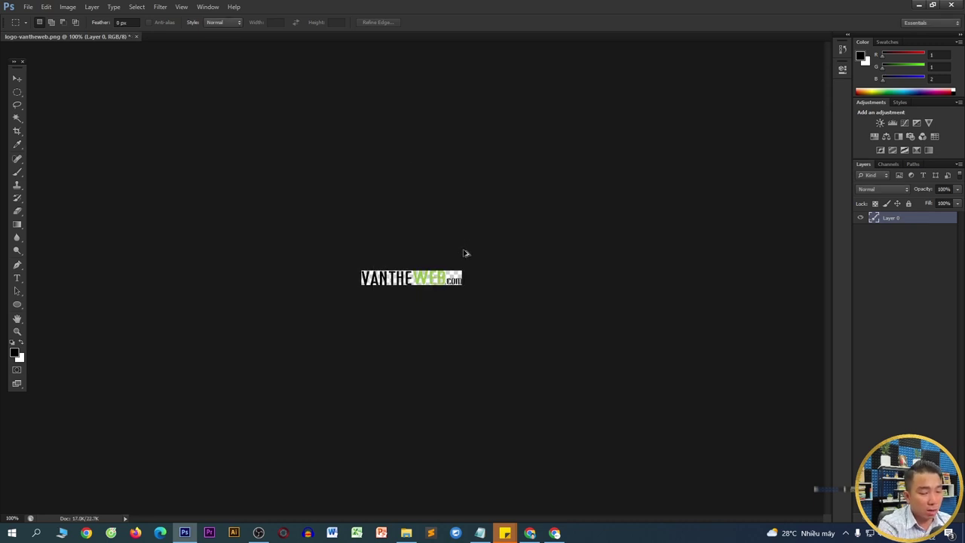
key("ctrl+alt+i")
type("300")
key("Return")
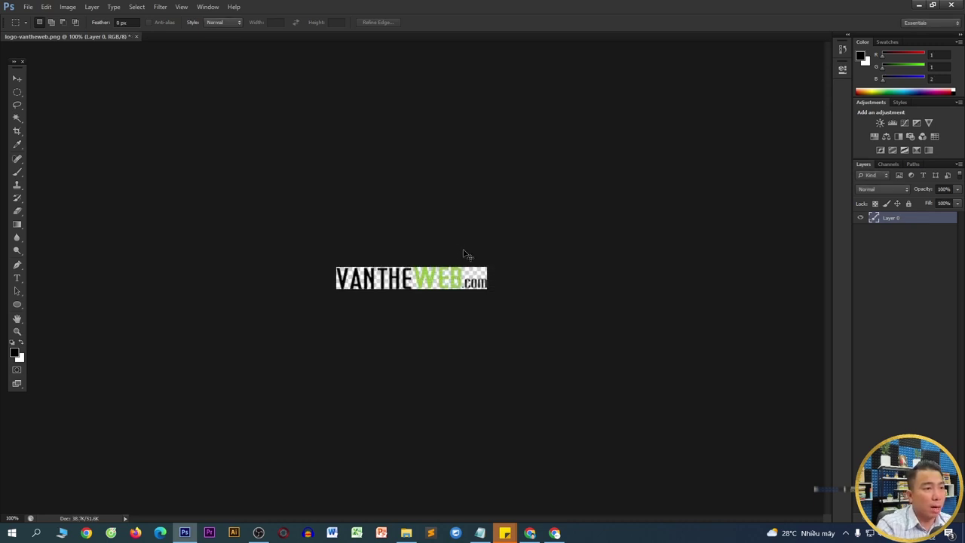
- Export a web copy of the logo to the Desktop as logo-vantheweb-300.png
key("ctrl+alt+shift+s")
key("Return")
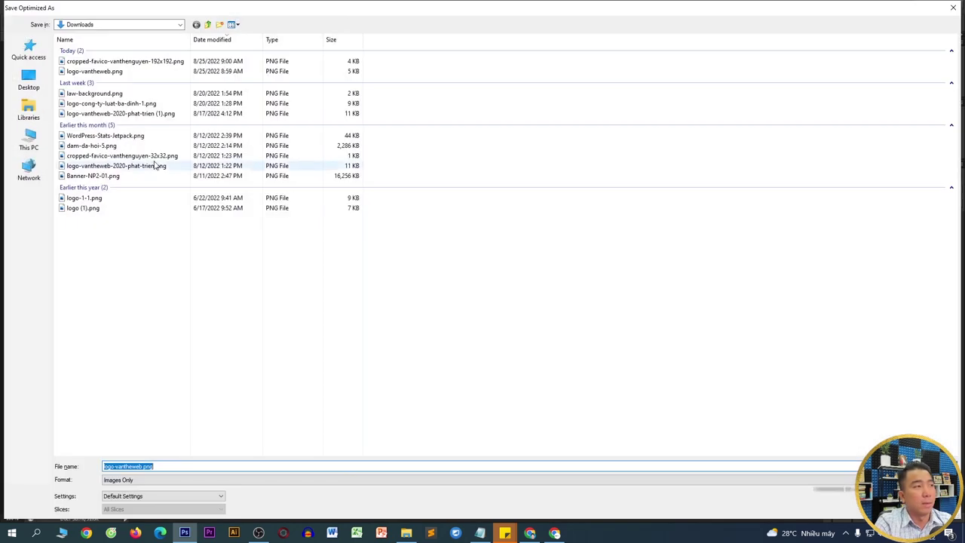
left_click(26, 82)
key("End")
key("BackSpace")
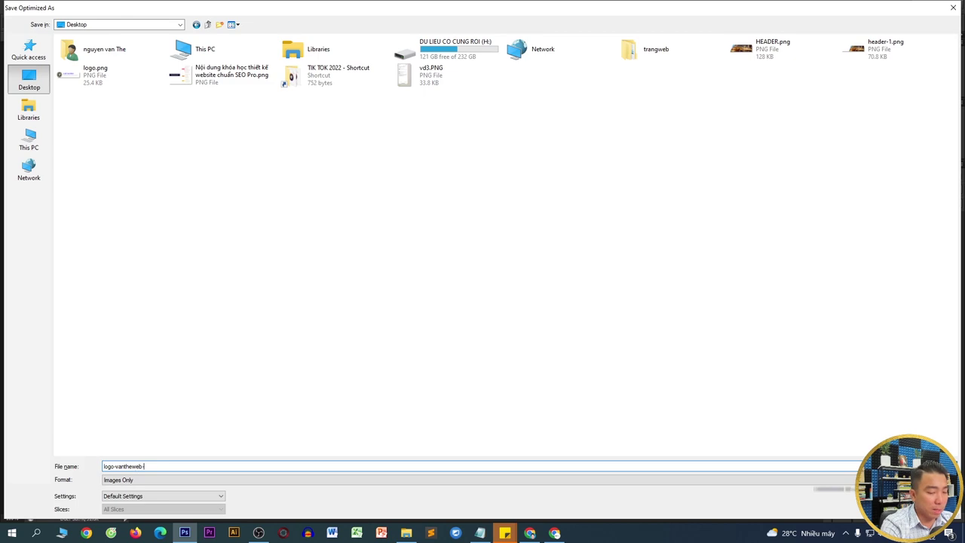
type("-300")
key("Return")
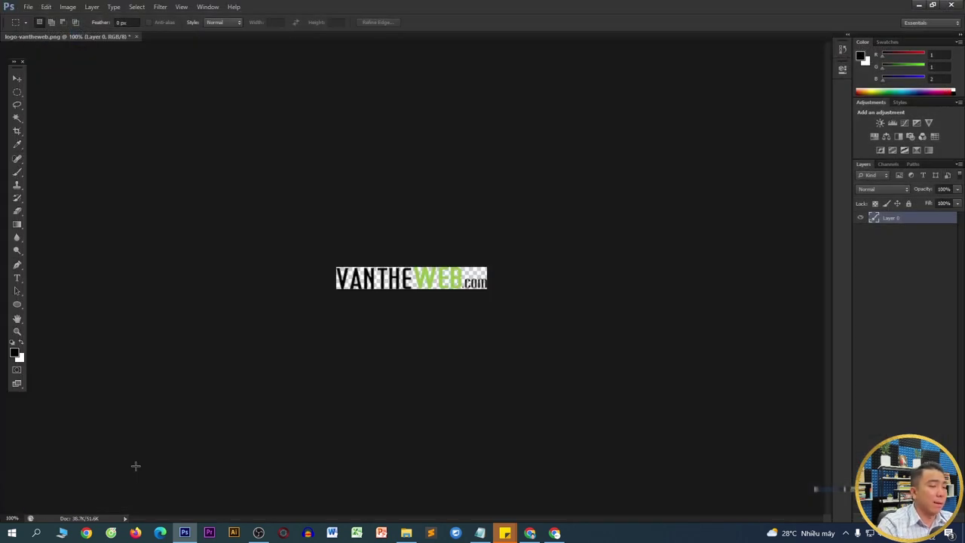
- Remove the current site logo in the customizer's Site Identity panel
left_click(552, 533)
scroll(111, 330, "down", 1)
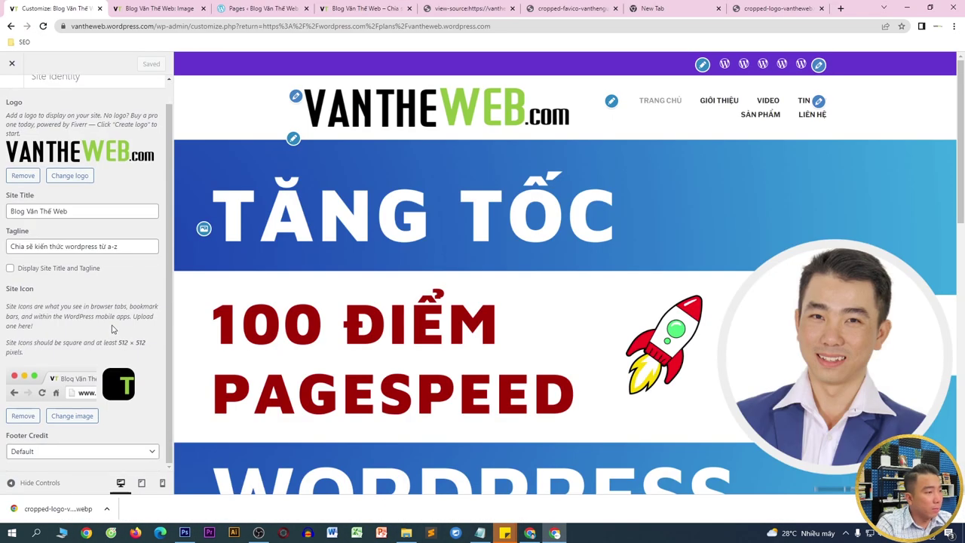
left_click(33, 176)
left_click(57, 176)
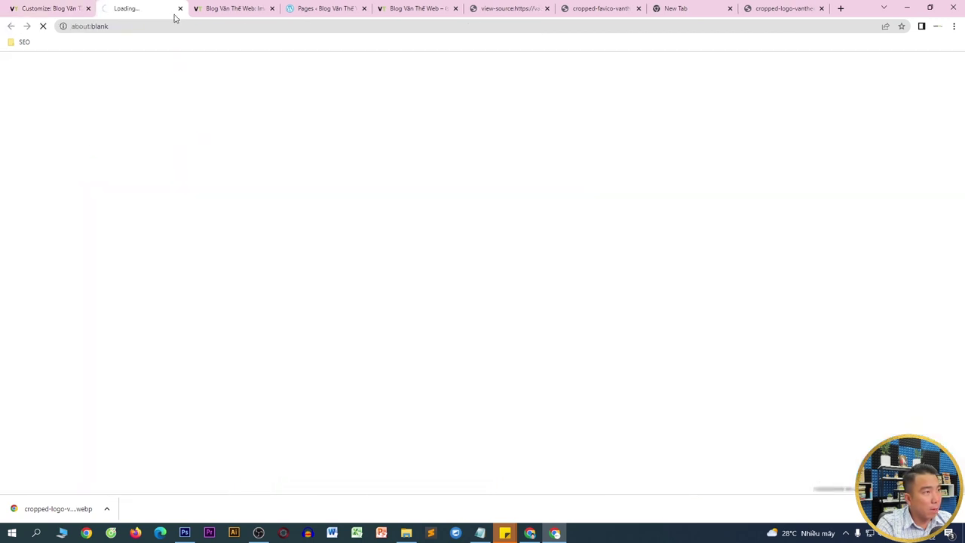
left_click(181, 9)
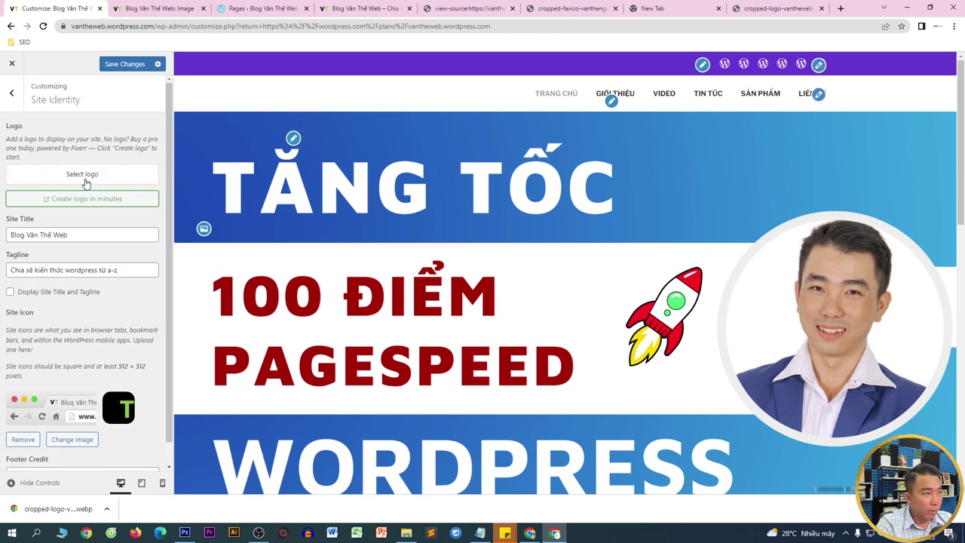
- Upload logo-vantheweb-300.png as the logo, stretching the crop box over the whole image
left_click(85, 178)
left_click(59, 104)
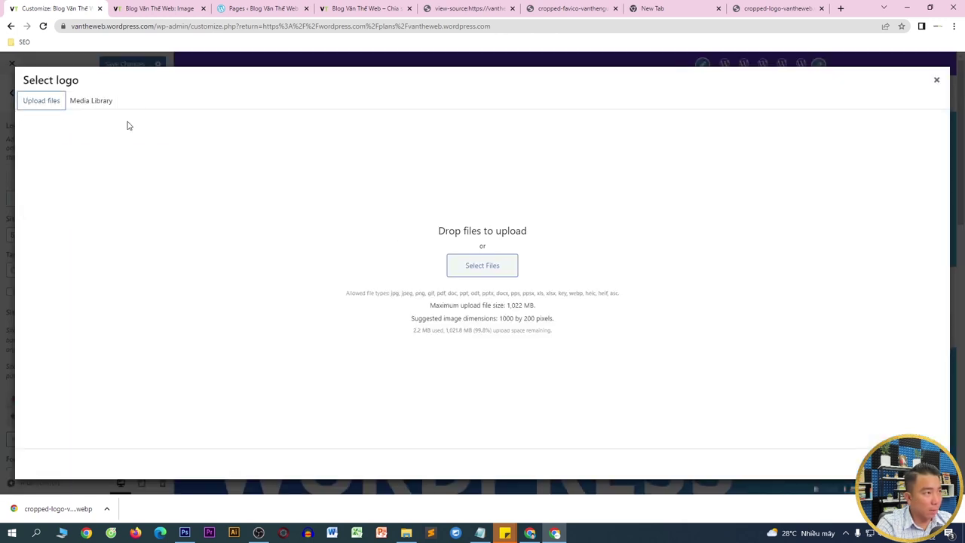
left_click(486, 264)
scroll(136, 89, "up", 3)
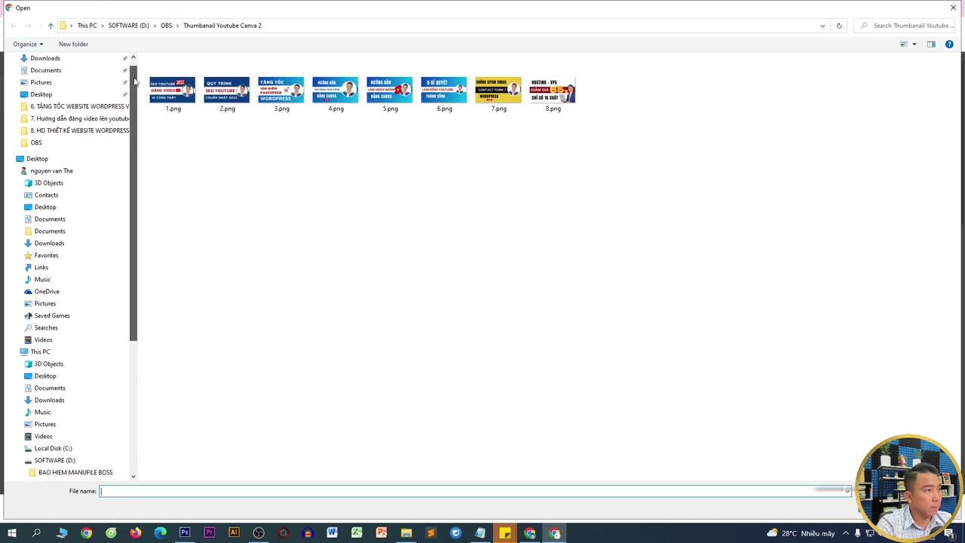
scroll(136, 89, "up", 1)
left_click(108, 62)
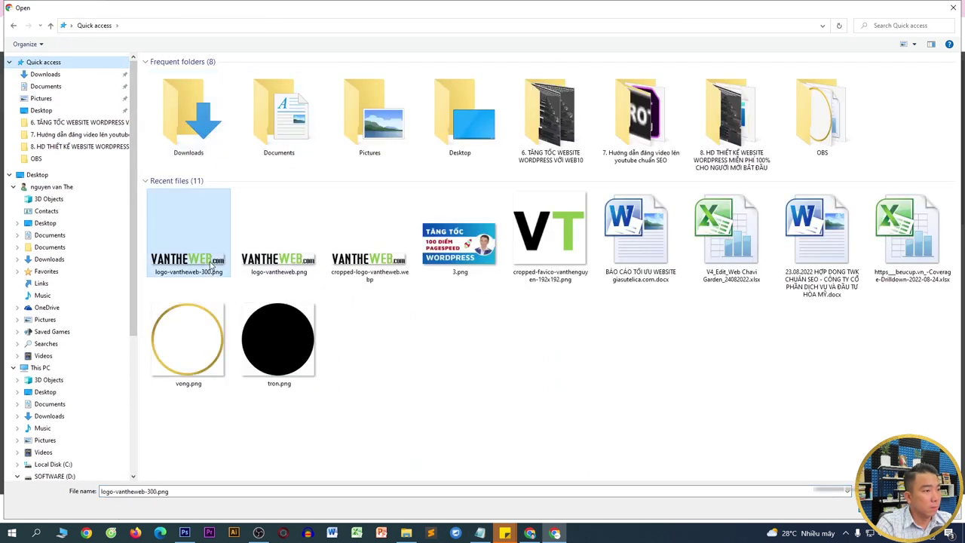
double_click(212, 262)
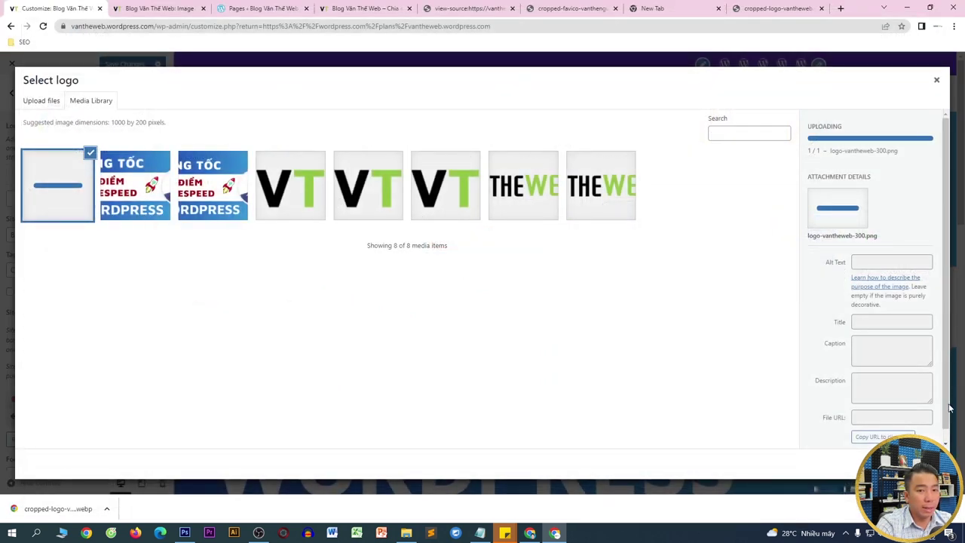
left_click(912, 463)
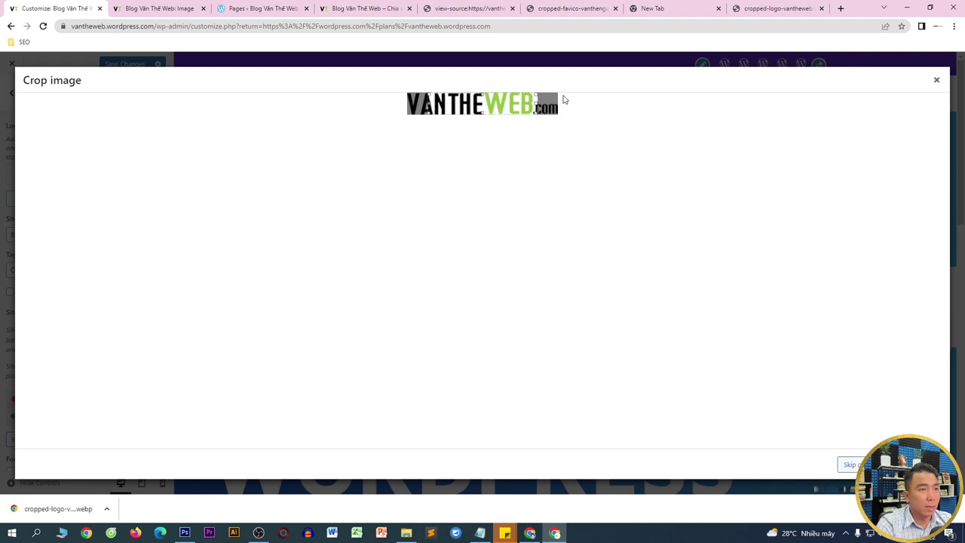
left_click_drag(537, 102, 561, 102)
left_click_drag(435, 102, 388, 107)
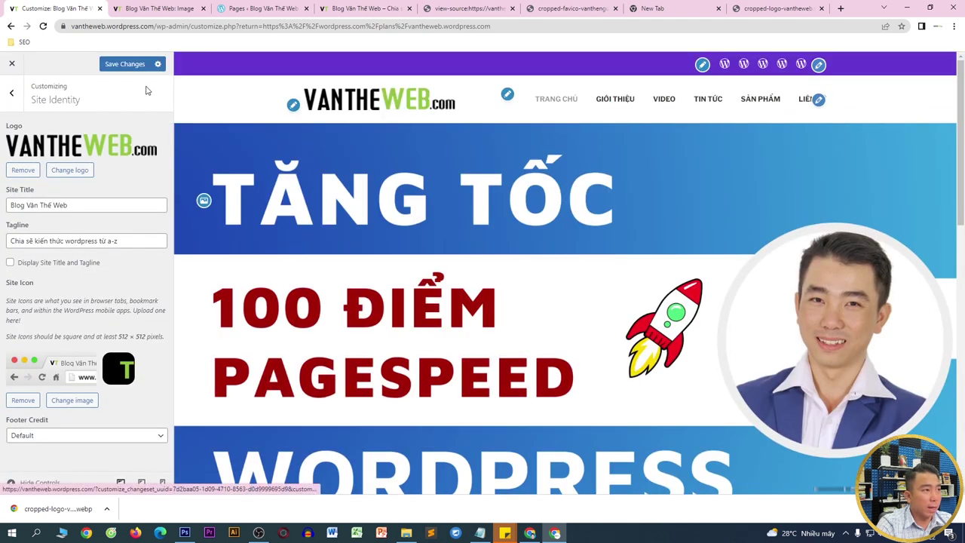
- Publish the new logo from the customizer
left_click(123, 65)
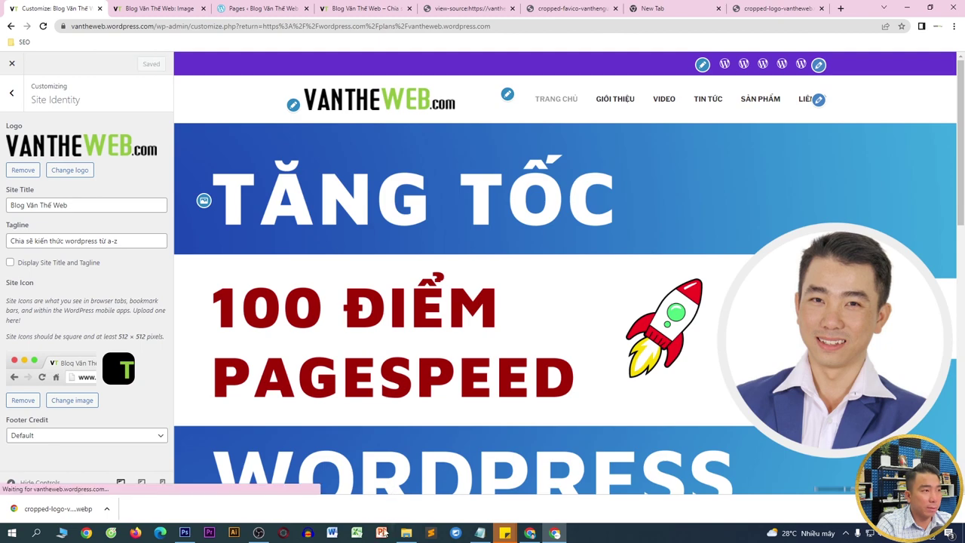
left_click(260, 533)
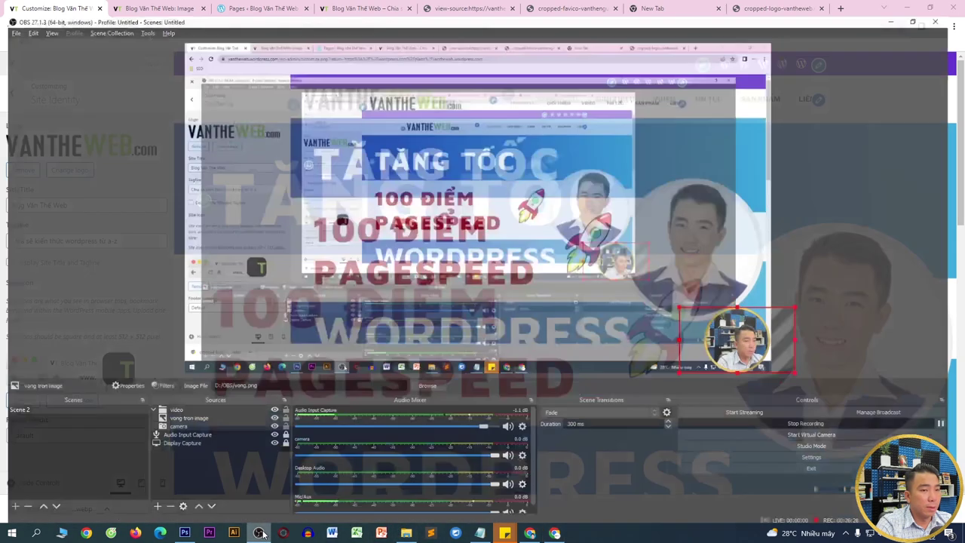
left_click(261, 534)
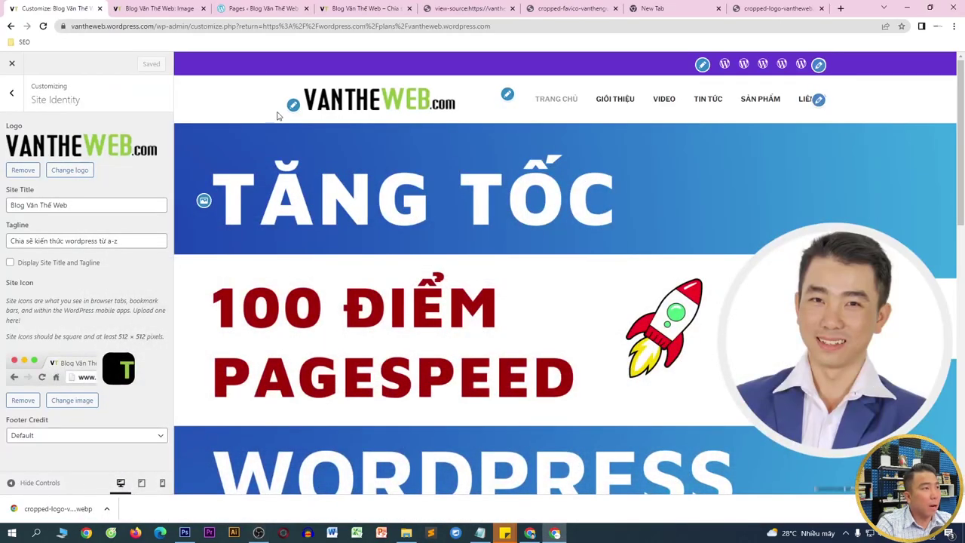
left_click(160, 9)
left_click(205, 27)
left_click(180, 26)
left_click_drag(191, 25, 130, 17)
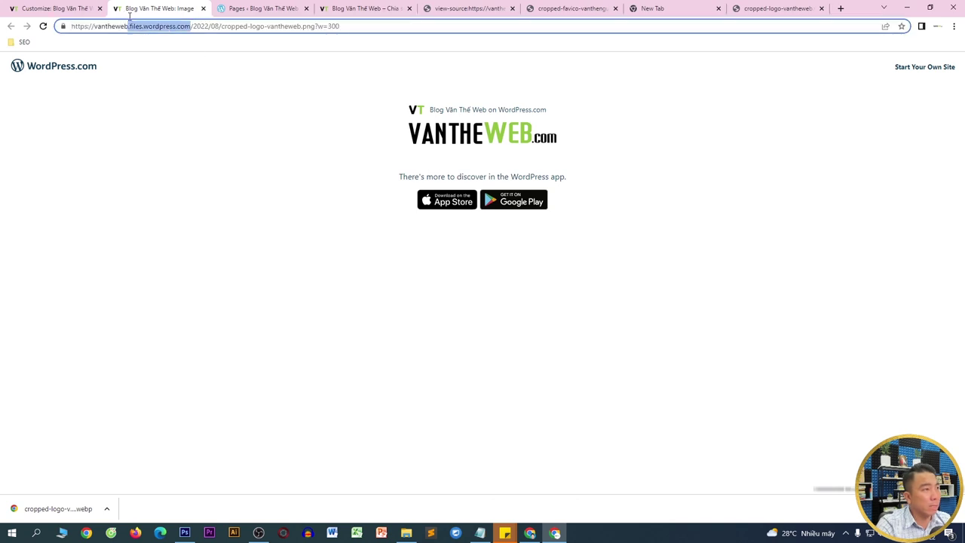
left_click(59, 9)
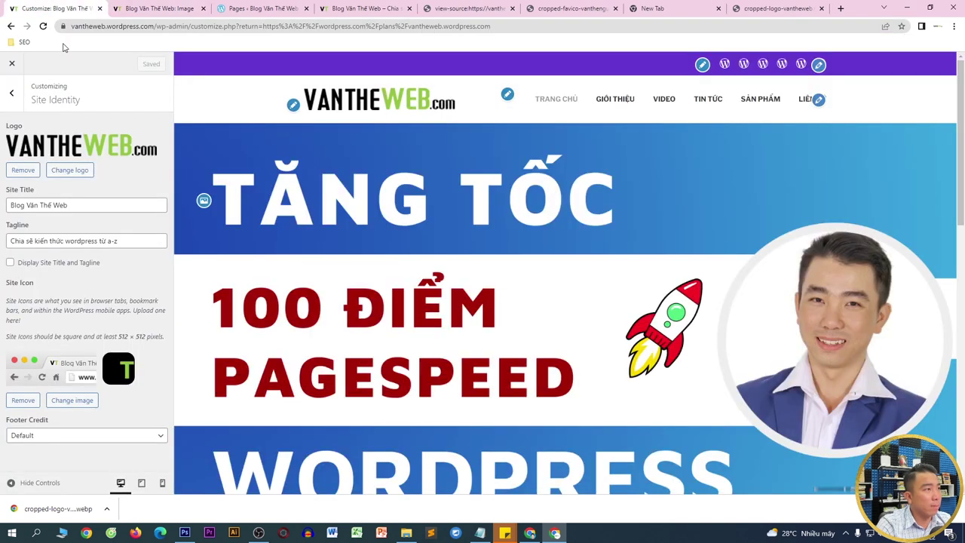
left_click_drag(153, 26, 70, 26)
key("ctrl+c")
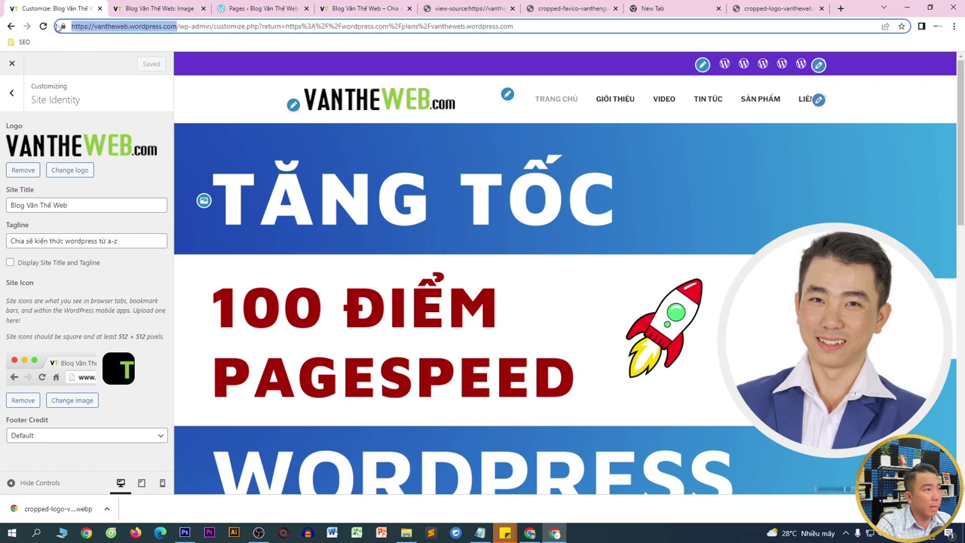
left_click(157, 9)
left_click(158, 23)
key("ctrl+a")
key("ctrl+v")
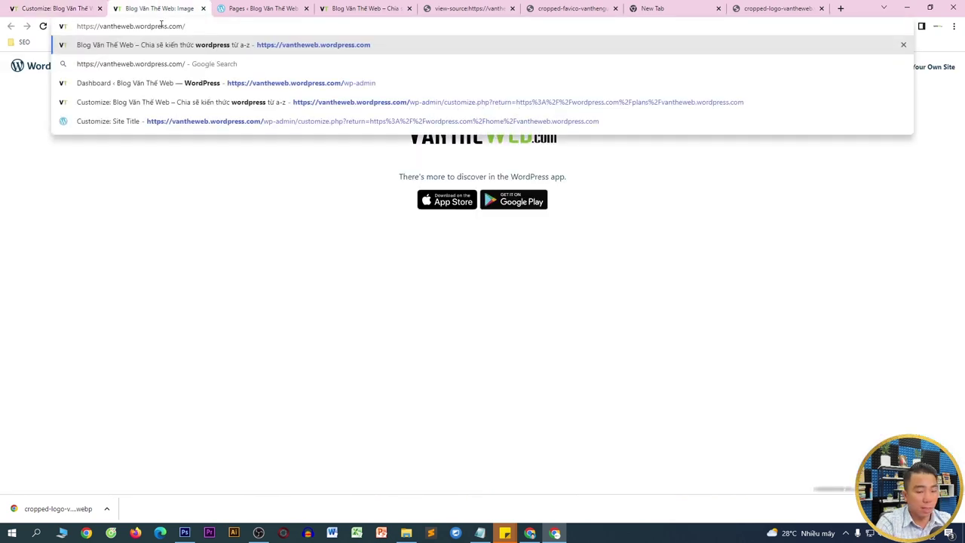
key("Return")
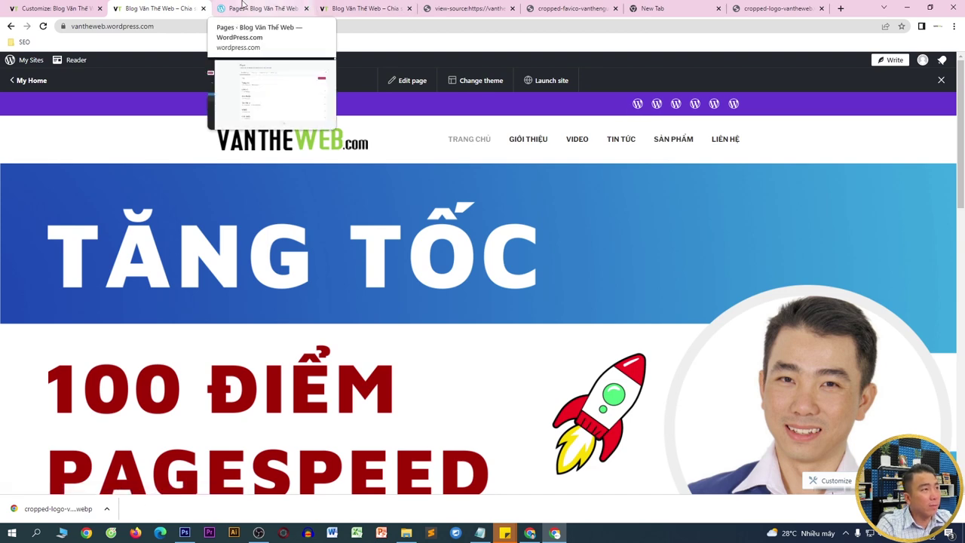
- Review the customizer's social menu locations, then select the URL text after 'wp-admin/'
left_click(77, 6)
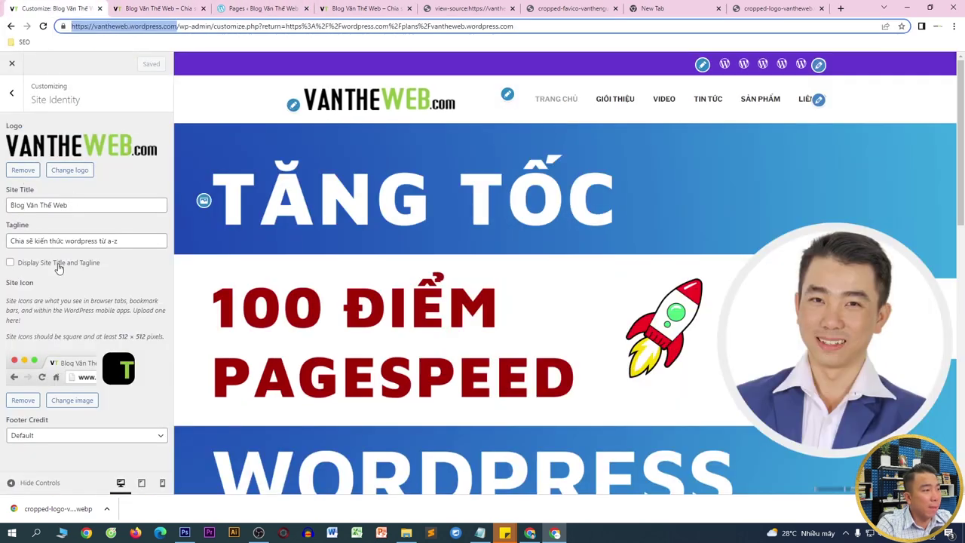
left_click(701, 65)
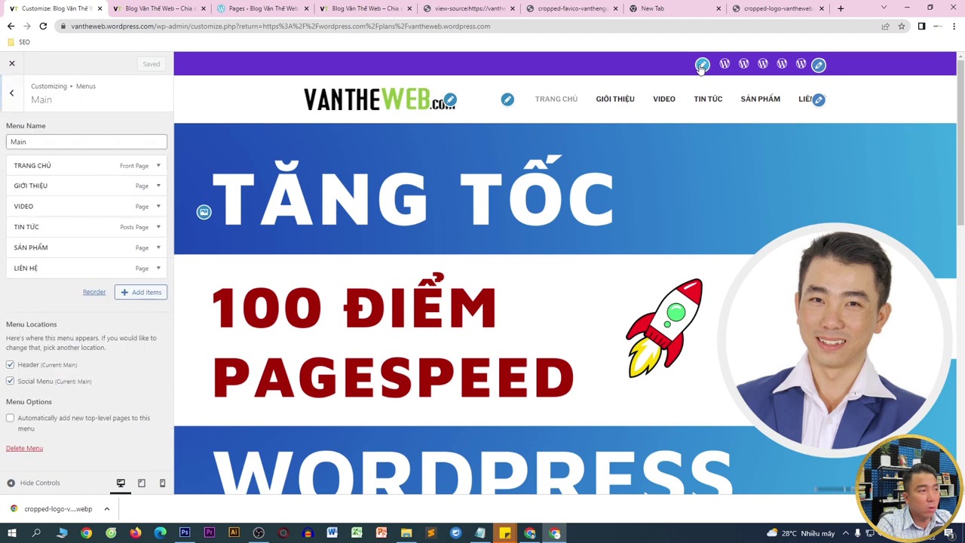
left_click(819, 65)
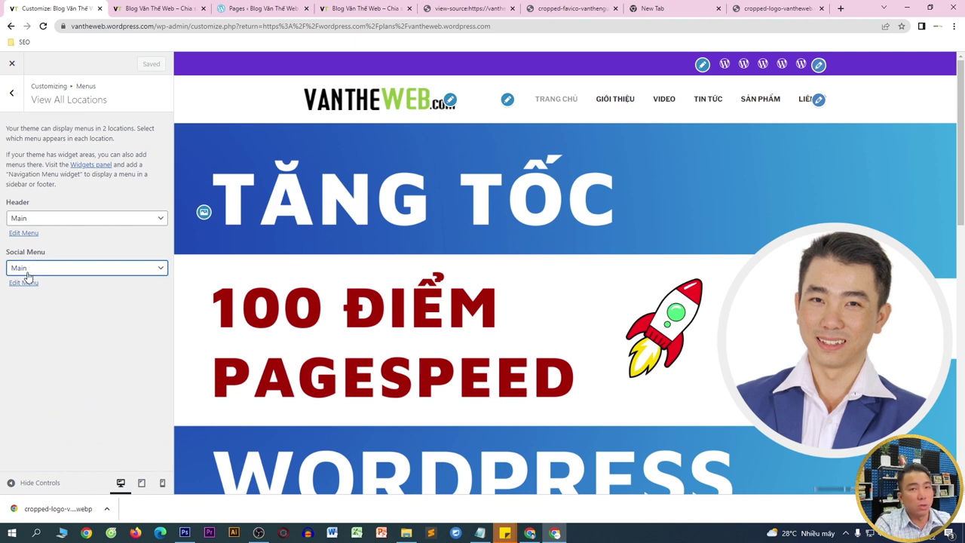
left_click(16, 105)
left_click(16, 107)
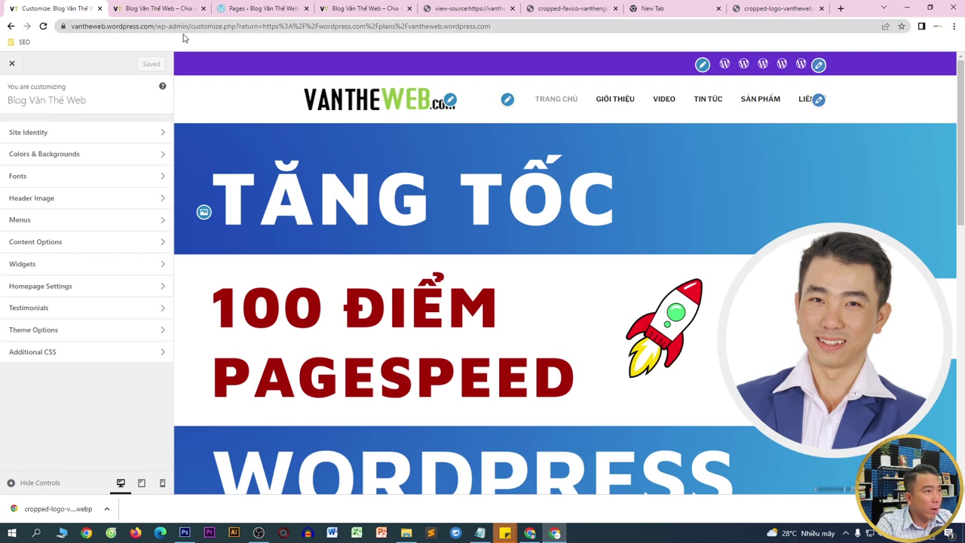
left_click_drag(191, 26, 616, 25)
- From the admin Menus page, untick Social Menu for the Main menu and save it
key("BackSpace")
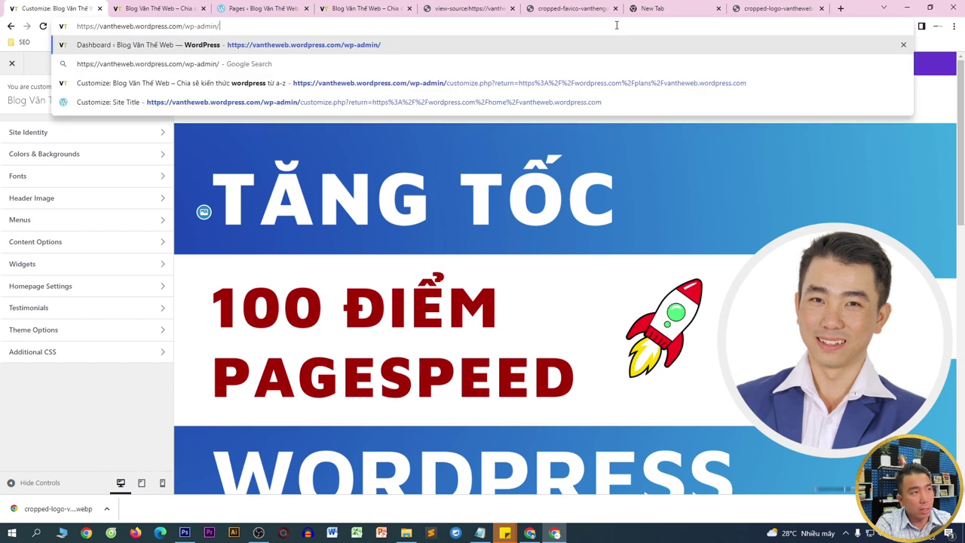
key("Return")
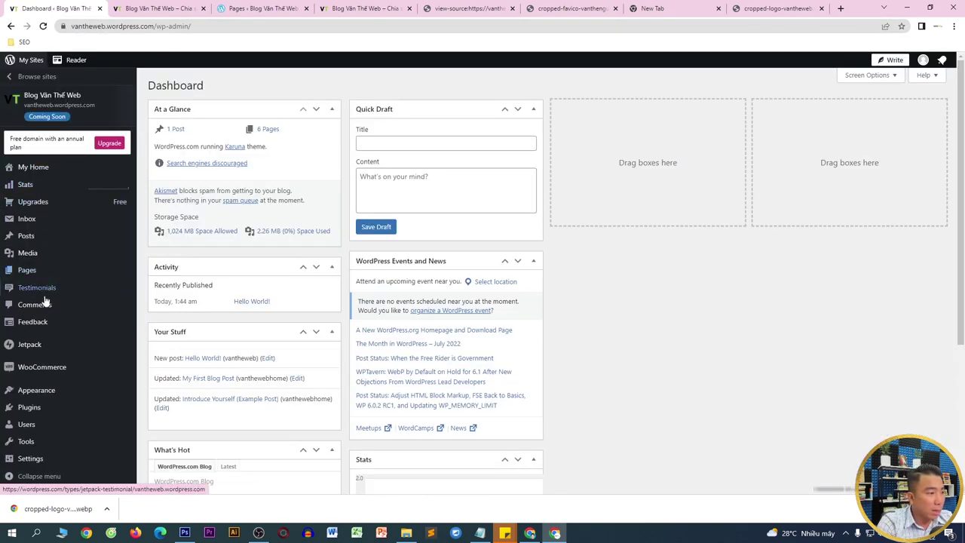
mouse_move(43, 389)
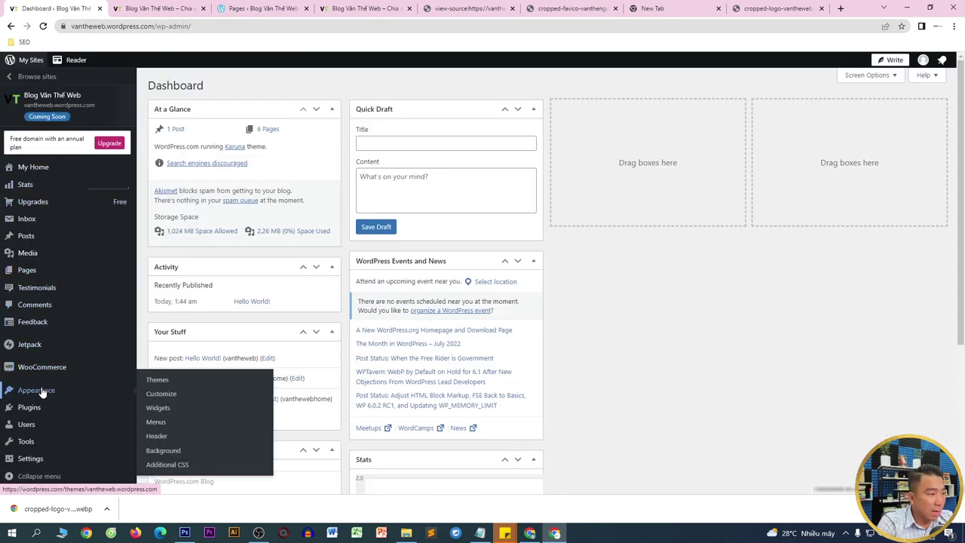
left_click(157, 423)
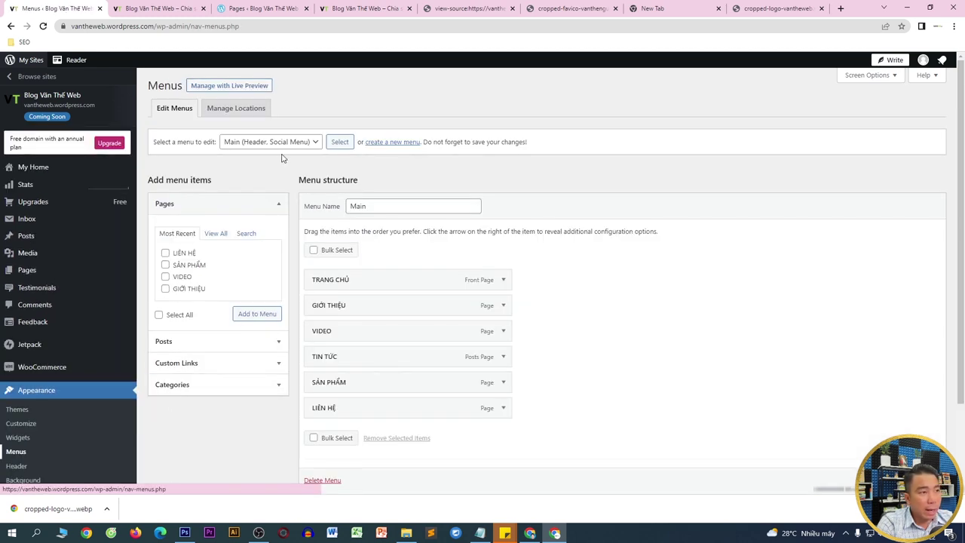
left_click(284, 143)
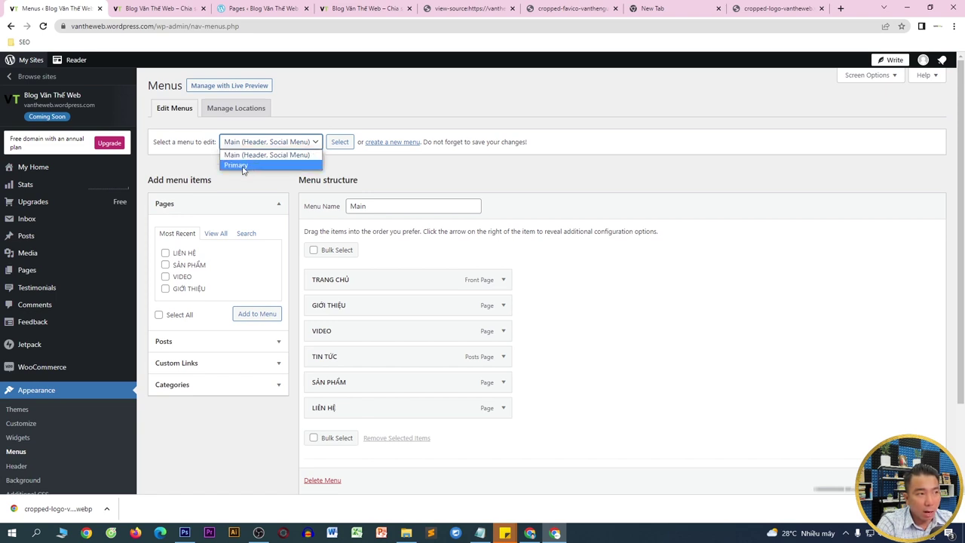
scroll(649, 303, "down", 3)
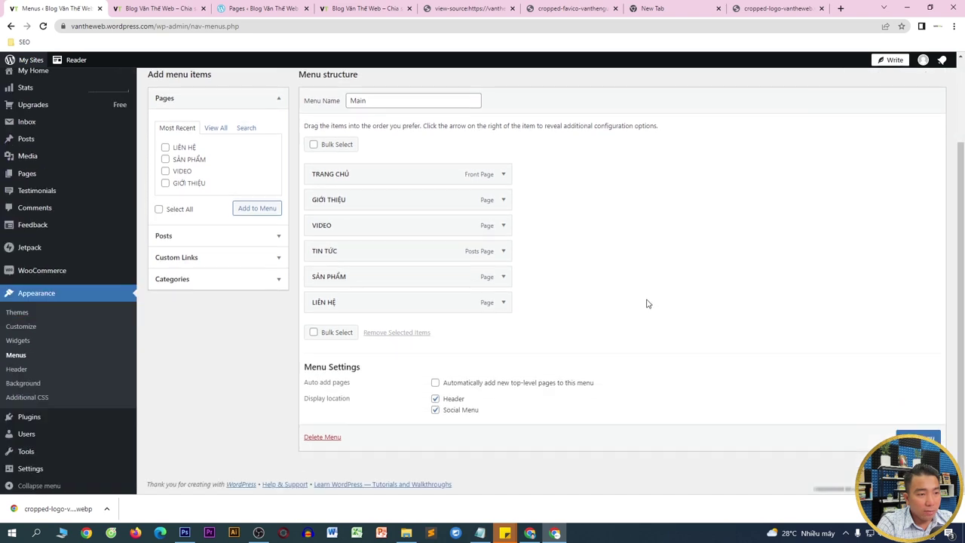
left_click(435, 410)
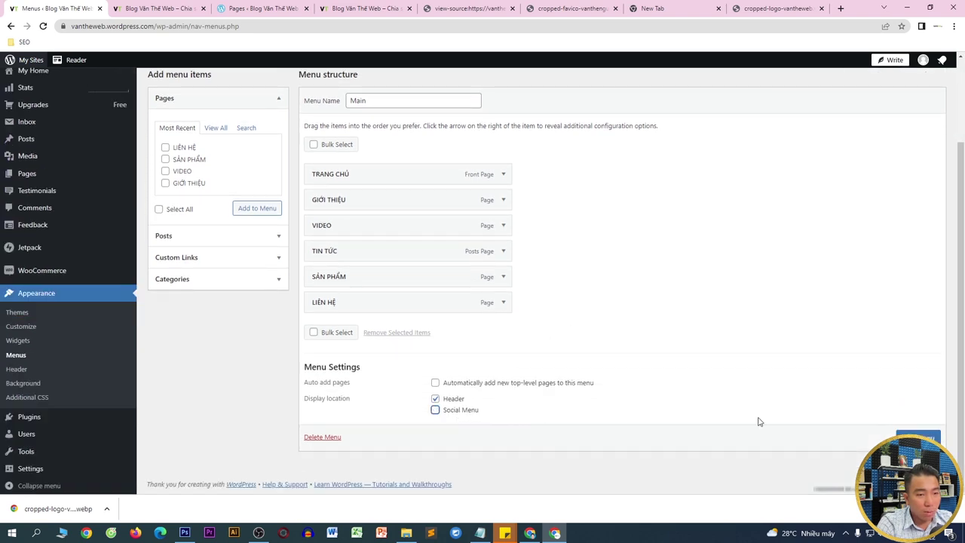
left_click(917, 436)
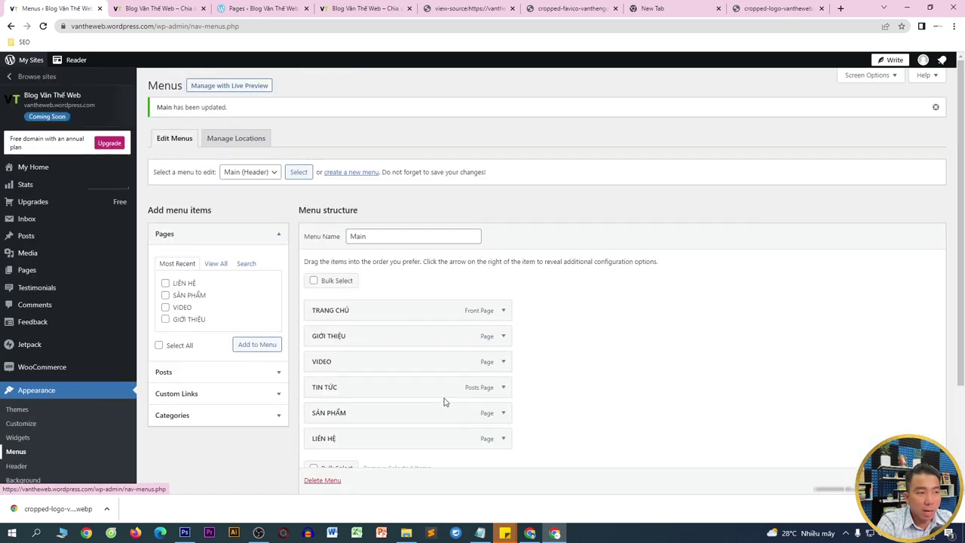
- Load the Primary menu for editing and expand its Trang chủ item
left_click(251, 178)
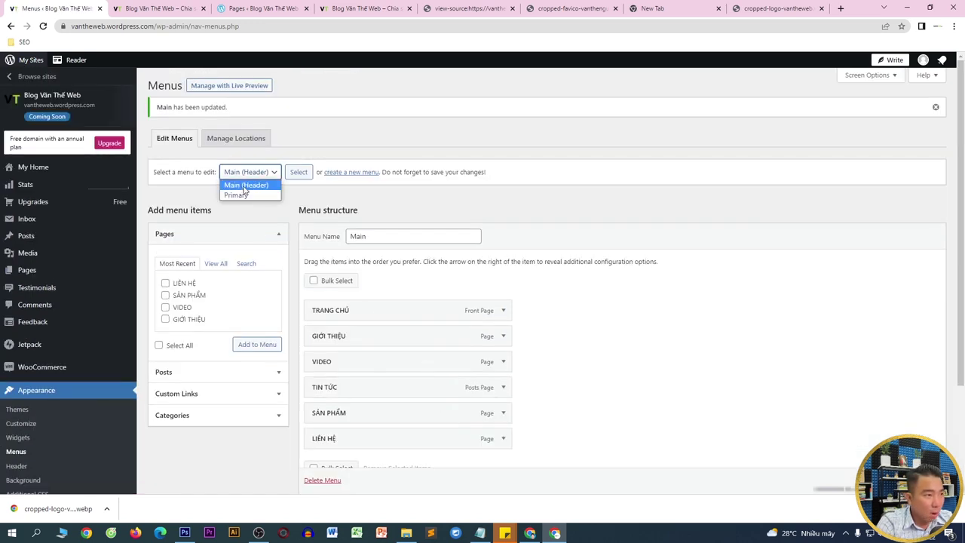
left_click(240, 197)
left_click(303, 174)
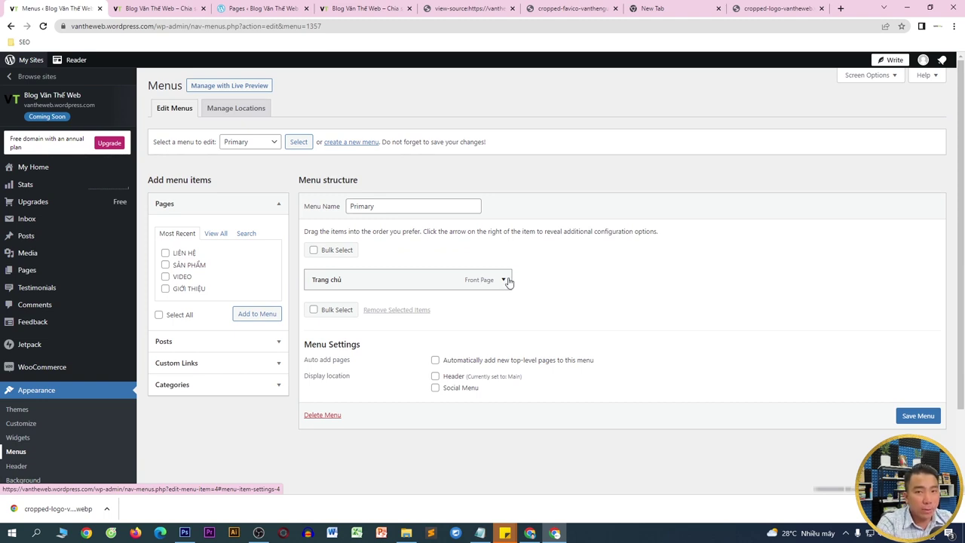
left_click(503, 280)
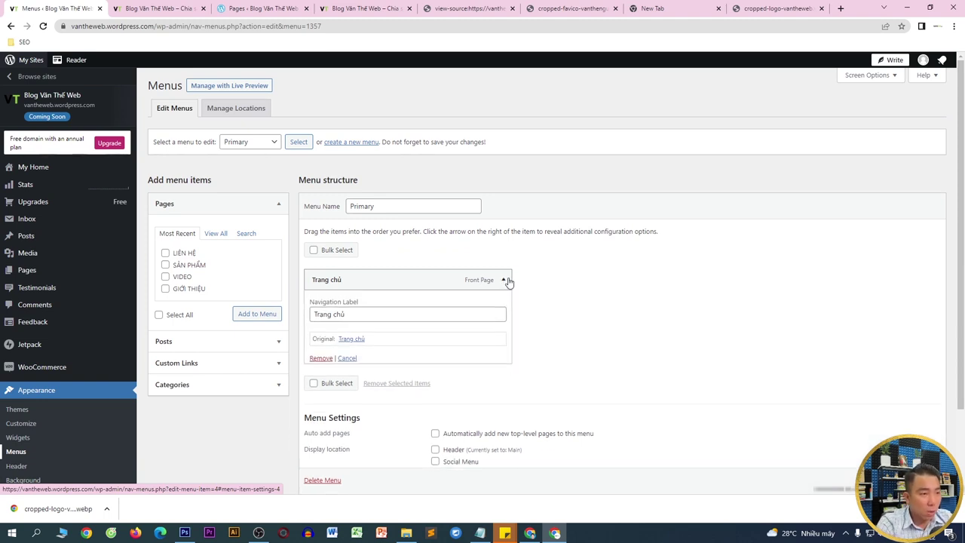
- Remove Trang chủ, rename the menu 'Menu social', and open the Custom Links URL field
left_click(325, 362)
double_click(367, 208)
type("Menu social")
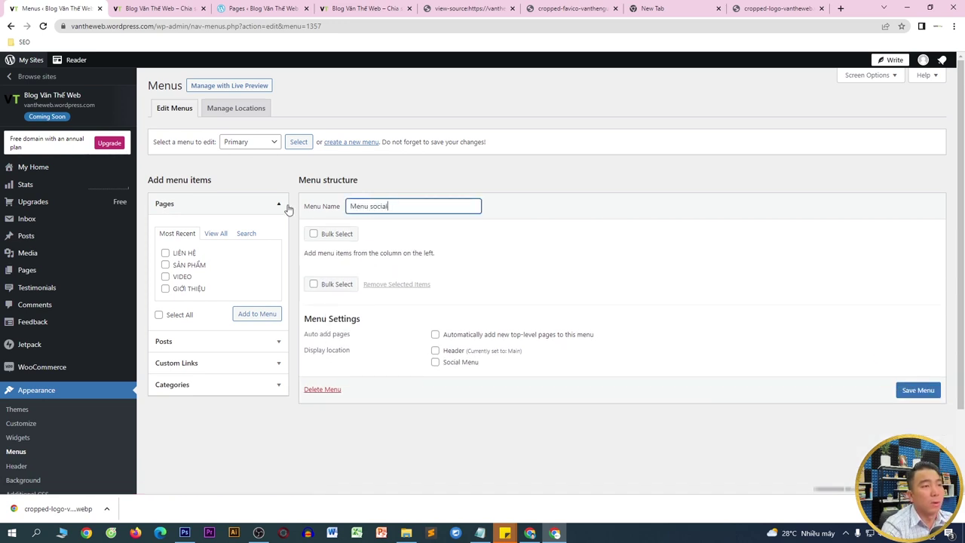
left_click(208, 361)
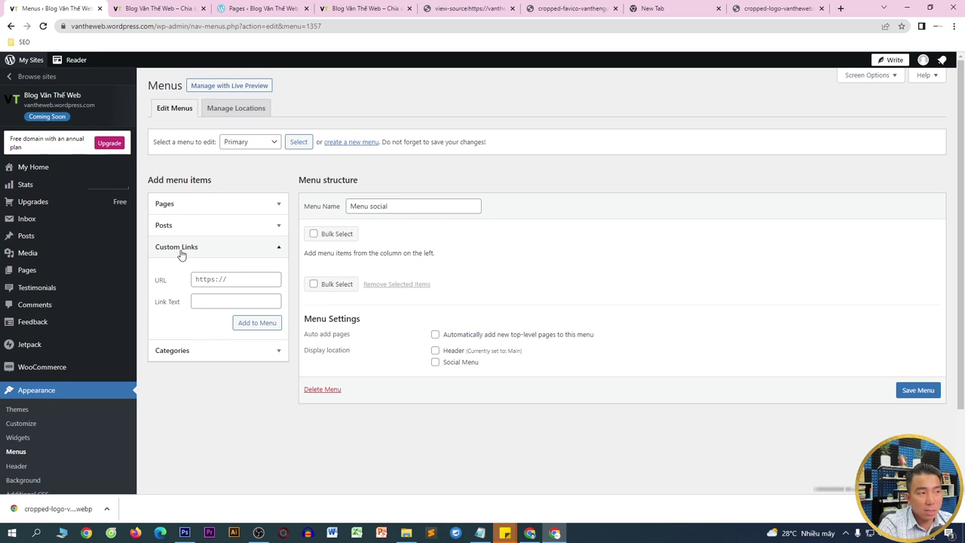
left_click(239, 280)
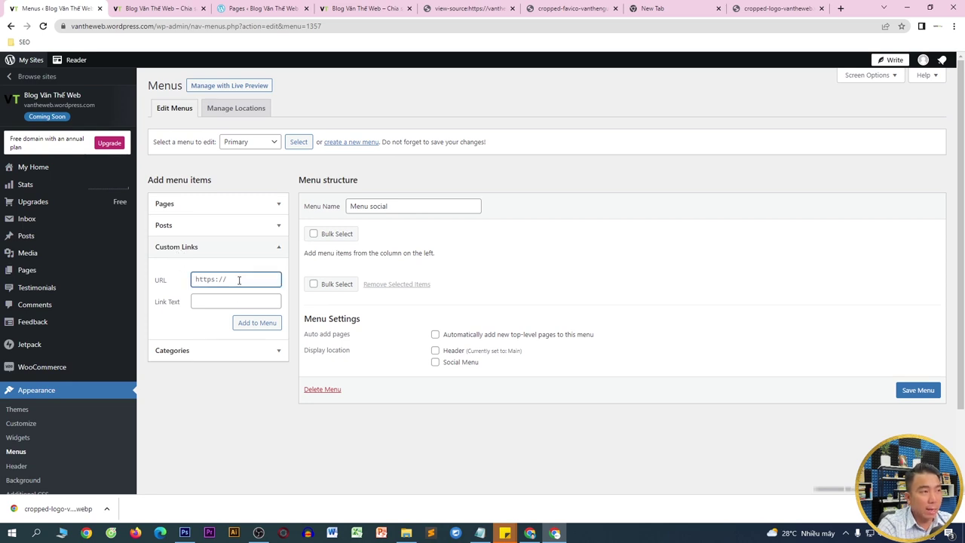
- Search YouTube for 'vantheweb' and open the channel page
left_click(773, 9)
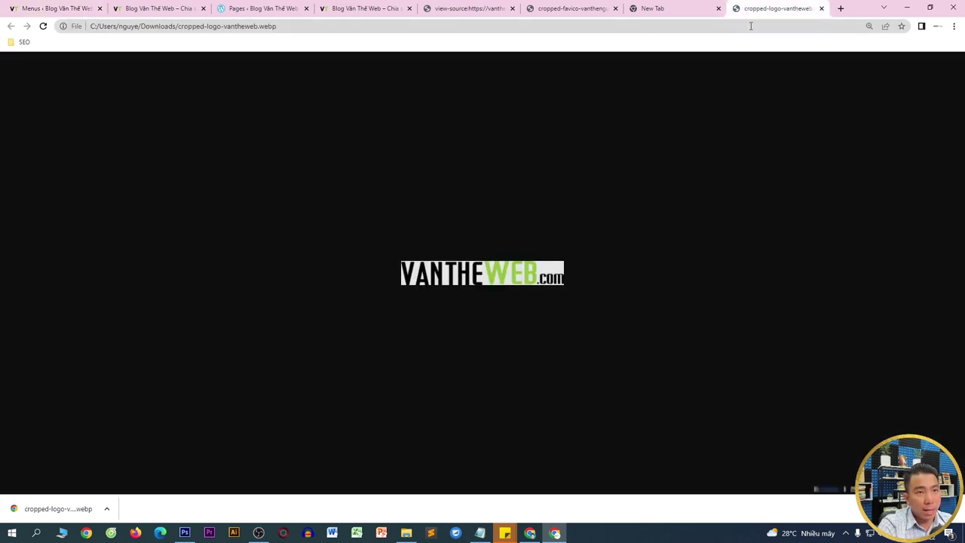
left_click(745, 28)
type("y")
key("Return")
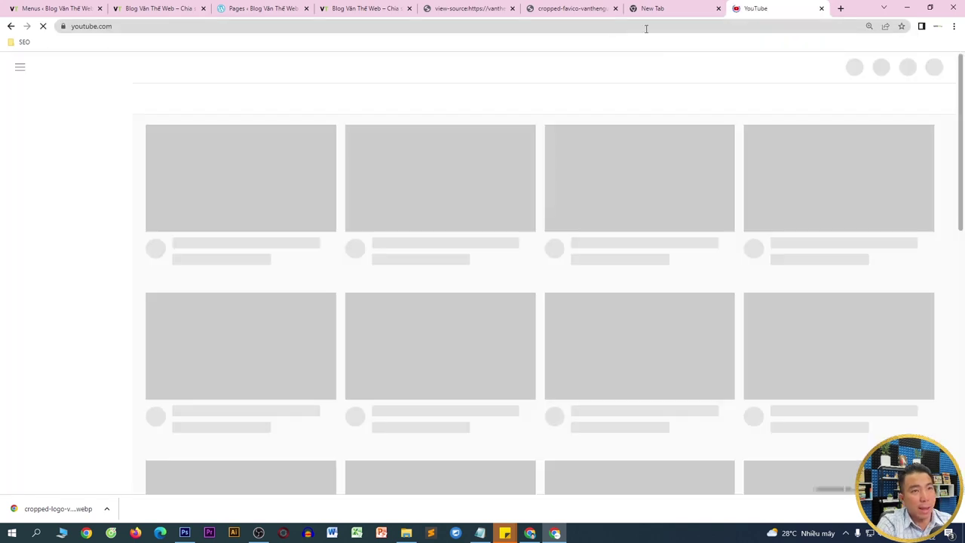
left_click(457, 66)
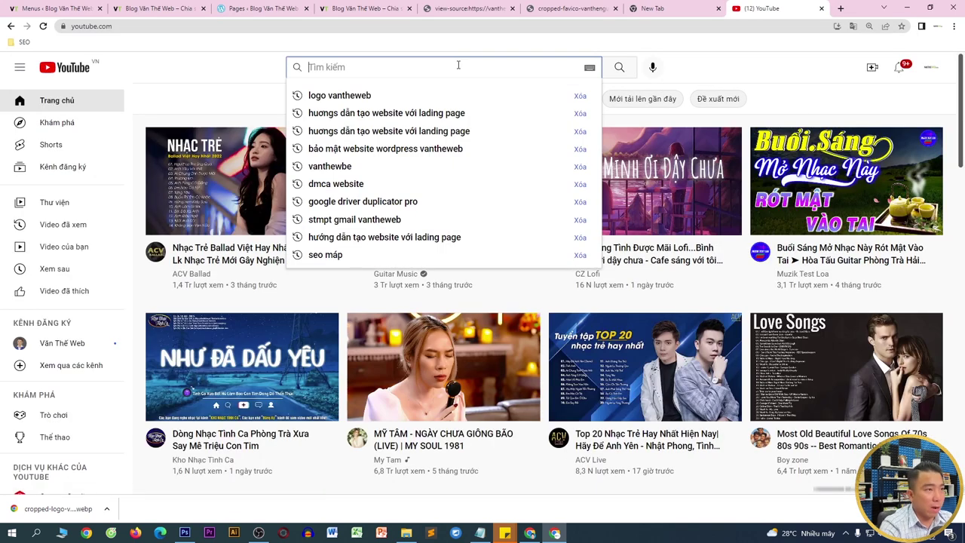
type("vantheweb")
key("Return")
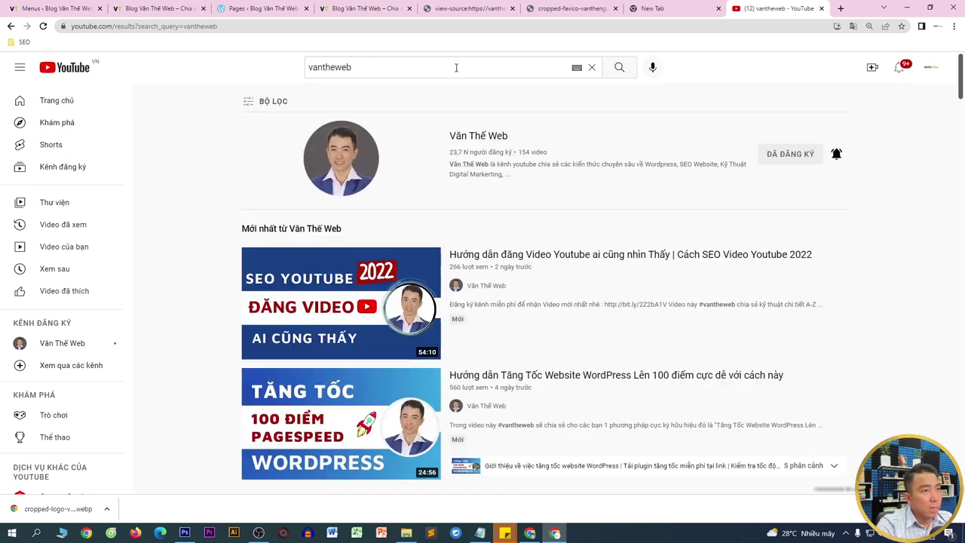
left_click(352, 158)
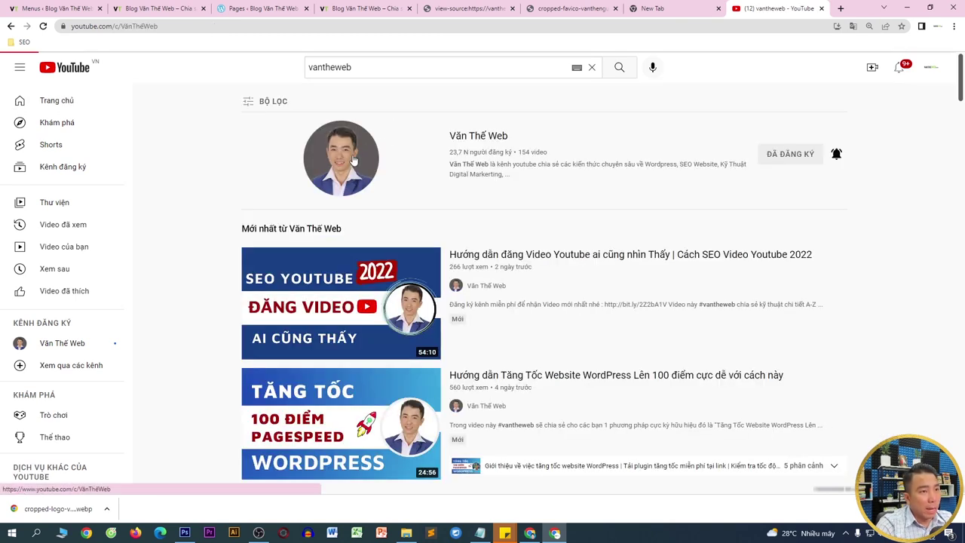
- Cut the channel's URL from the address bar and return to the WordPress Menus tab
left_click(236, 25)
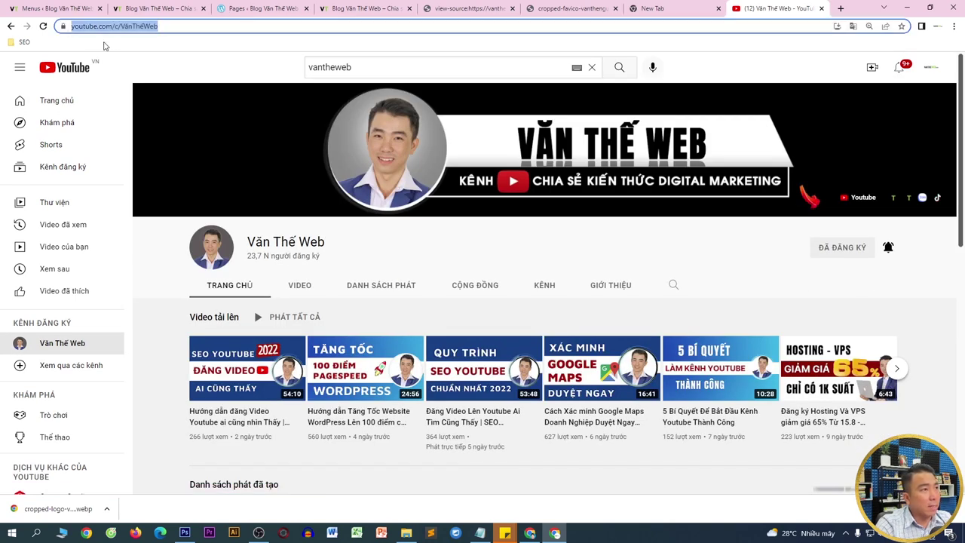
right_click(125, 32)
left_click(152, 82)
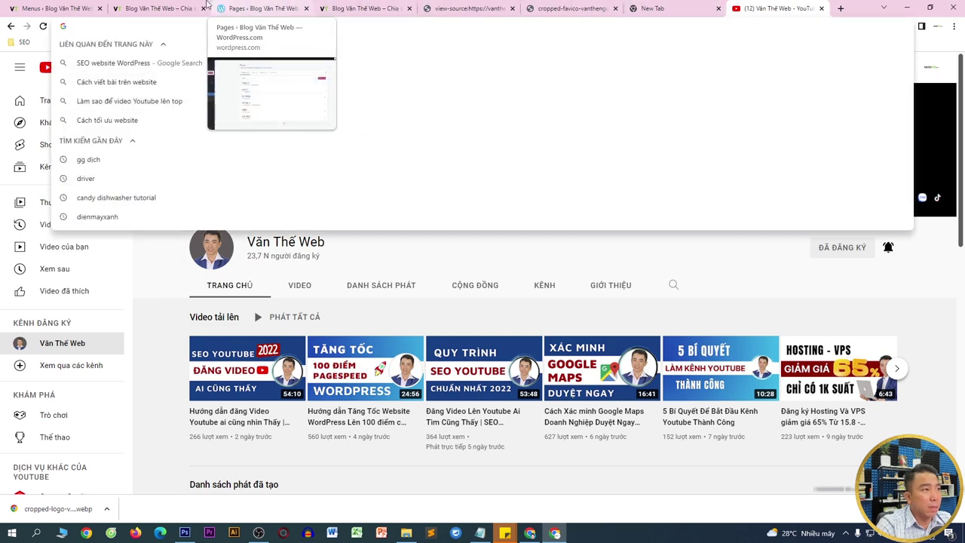
left_click(57, 8)
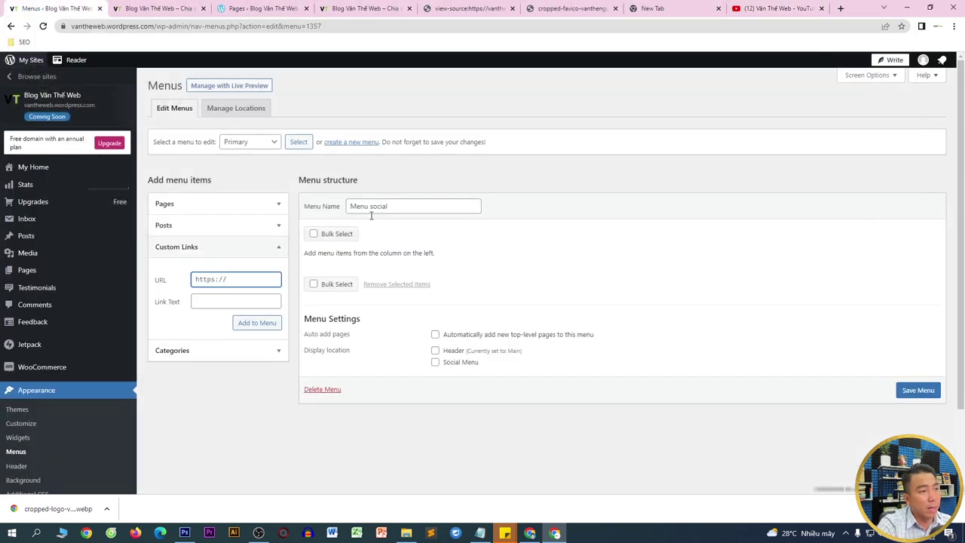
- Add a custom link with the YouTube channel URL and link text 'Youtube' to Menu social
key("ctrl+a")
key("ctrl+v")
left_click(226, 300)
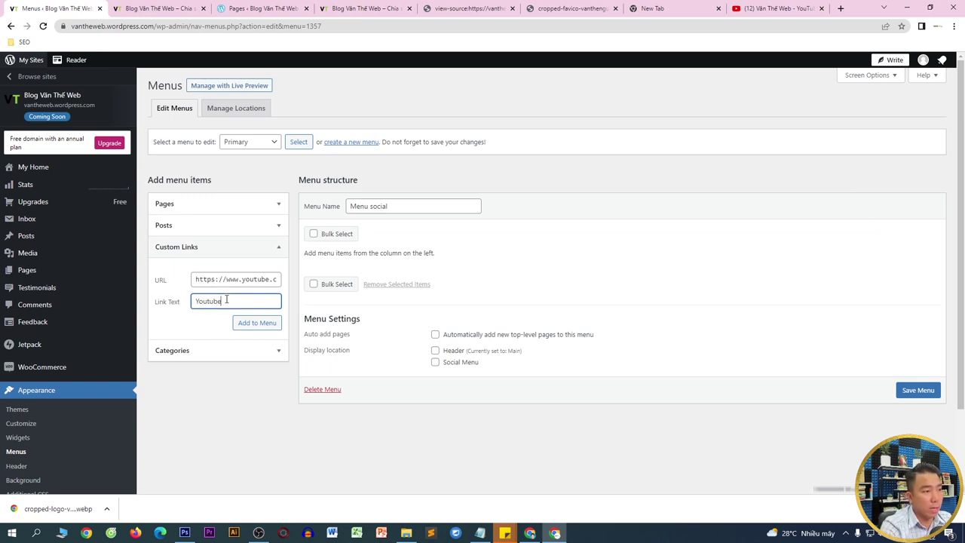
left_click(261, 325)
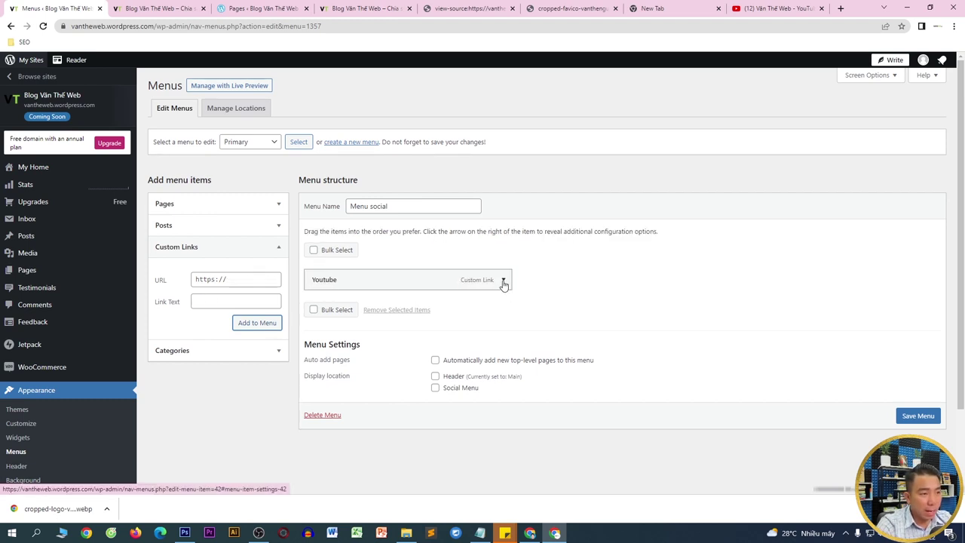
left_click(503, 282)
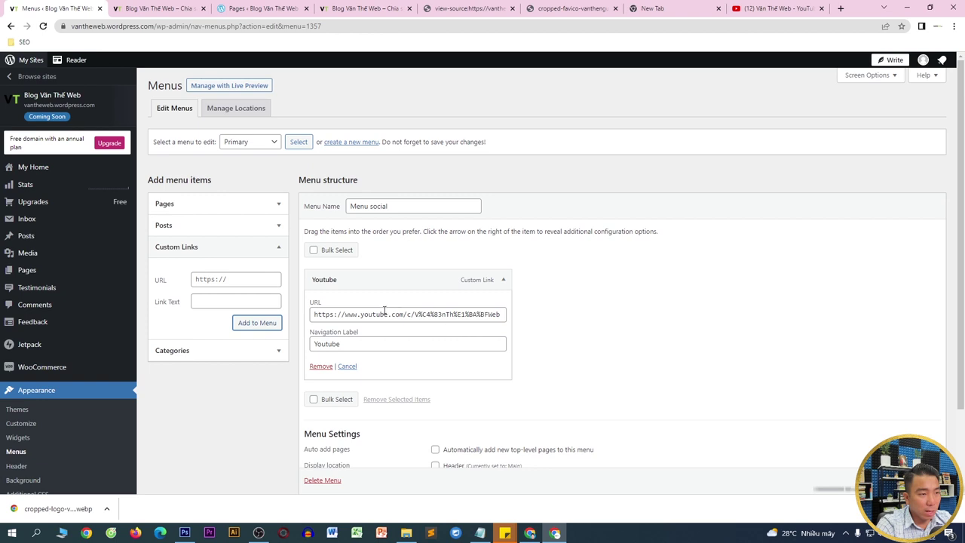
- Assign Menu social to the Social Menu location and save it
scroll(546, 301, "down", 1)
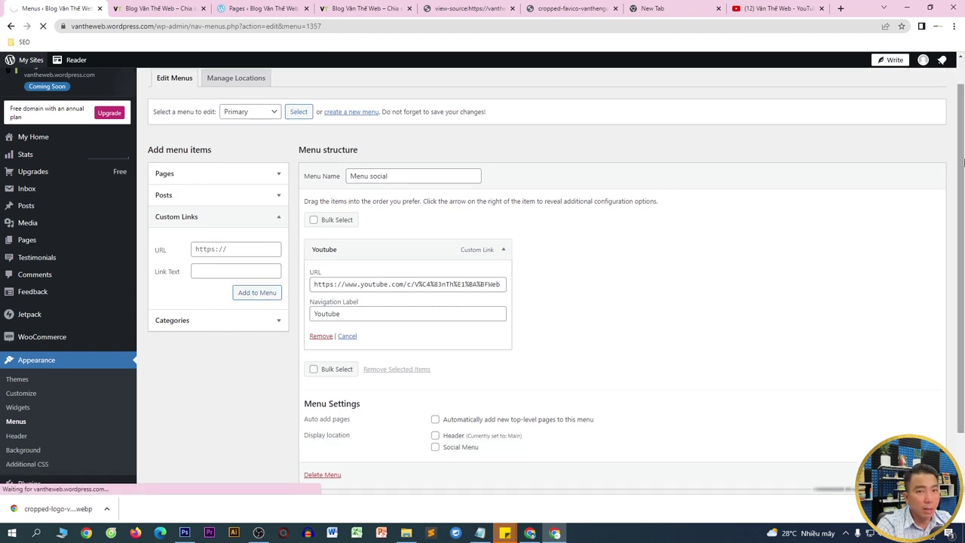
scroll(963, 143, "down", 1)
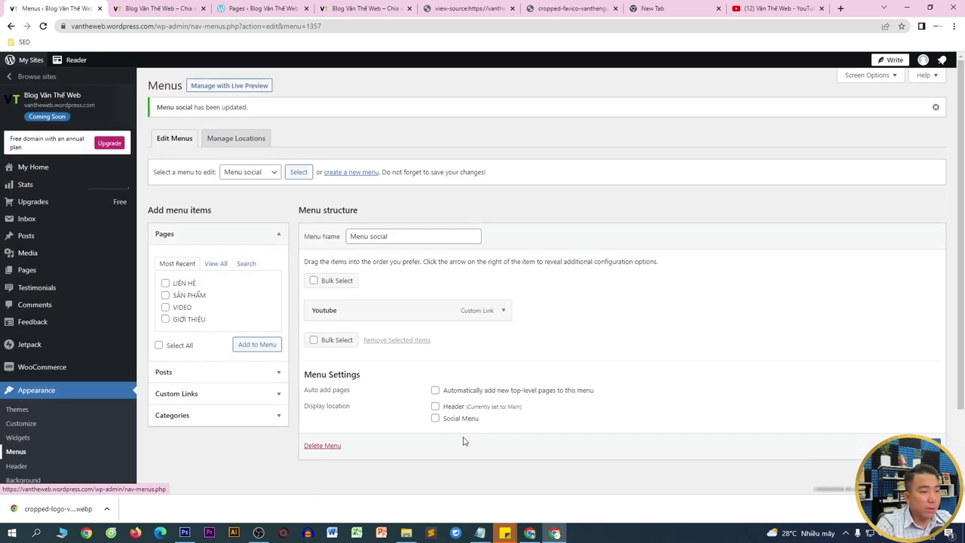
left_click(435, 419)
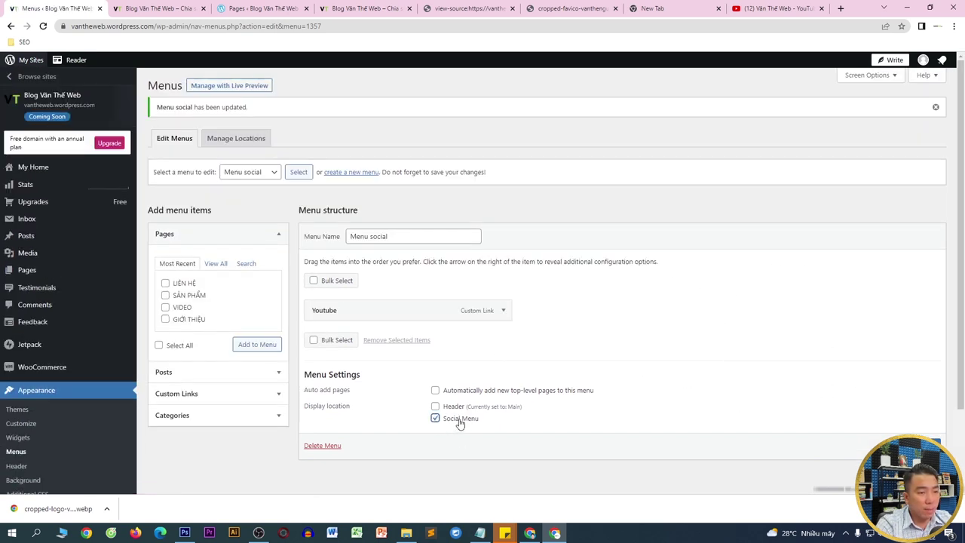
left_click(913, 446)
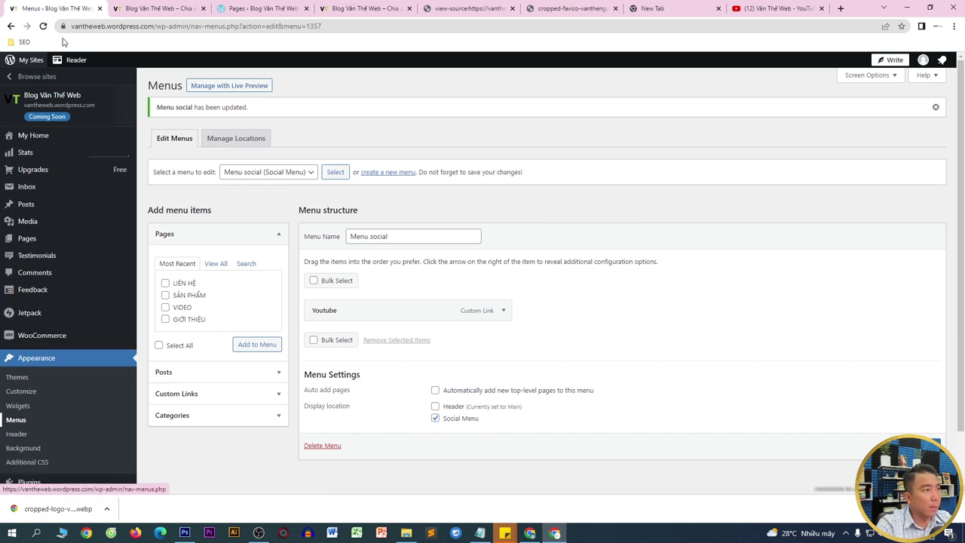
- Reload the homepage to check the YouTube icon, then select the YouTube tab's address
left_click(148, 9)
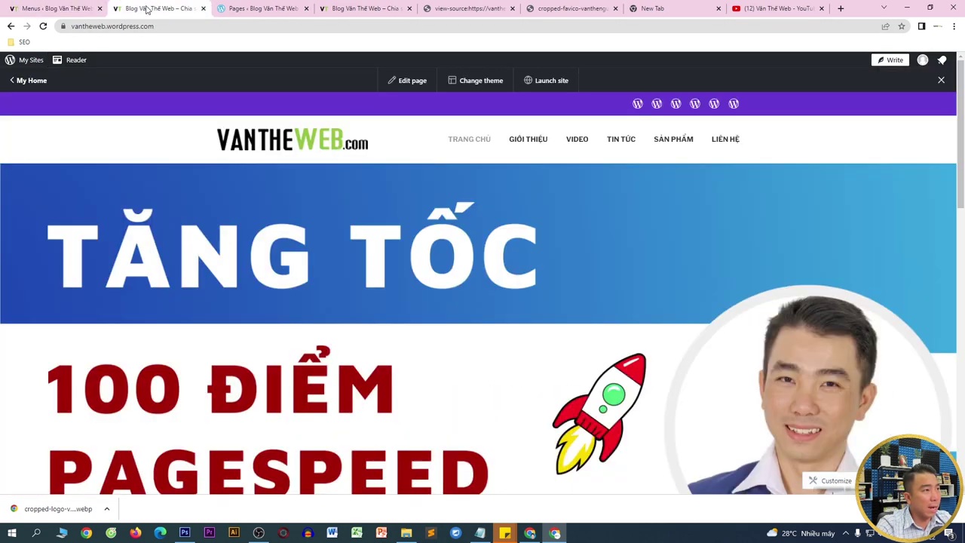
left_click(43, 26)
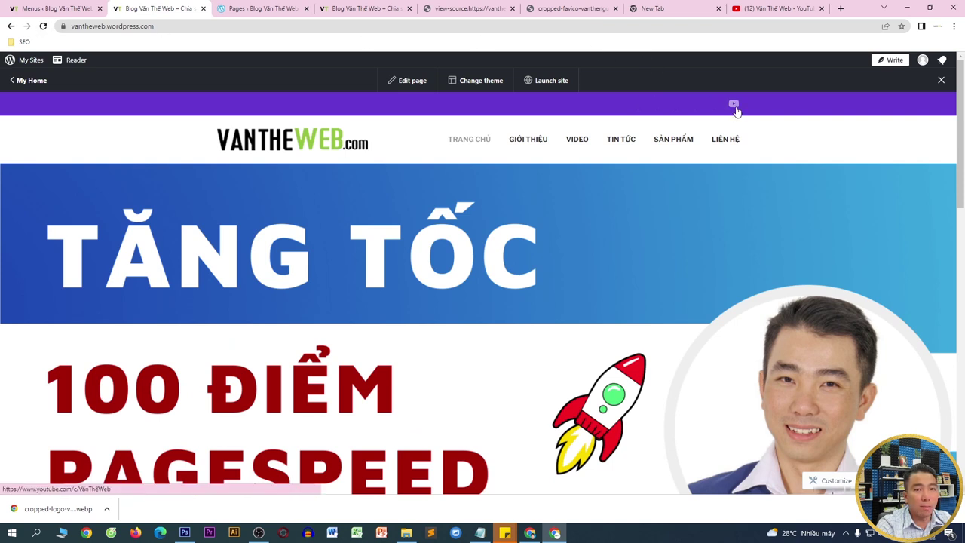
left_click(769, 8)
left_click_drag(752, 24, 1, 28)
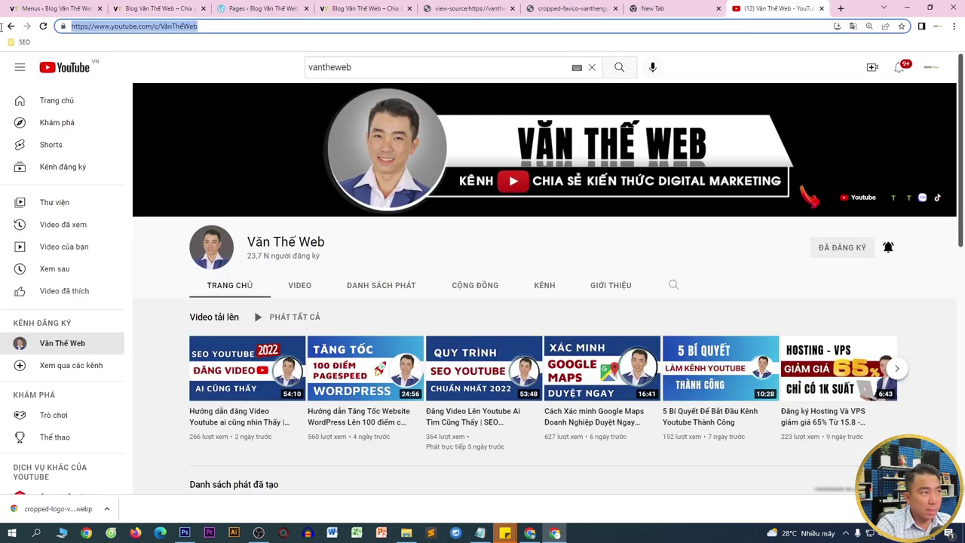
- Search the web for 'tiktok' and open the TikTok website
type("tiki")
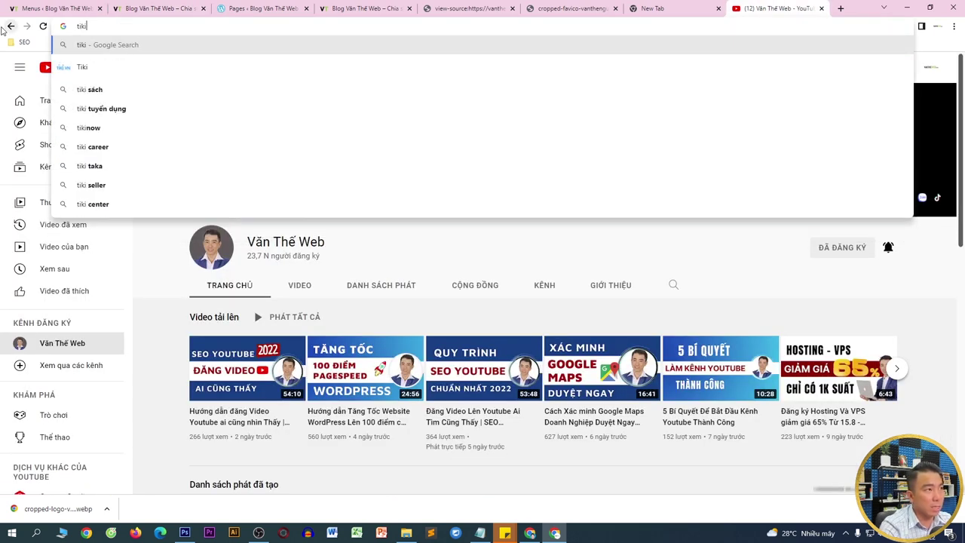
key("BackSpace")
type("ok")
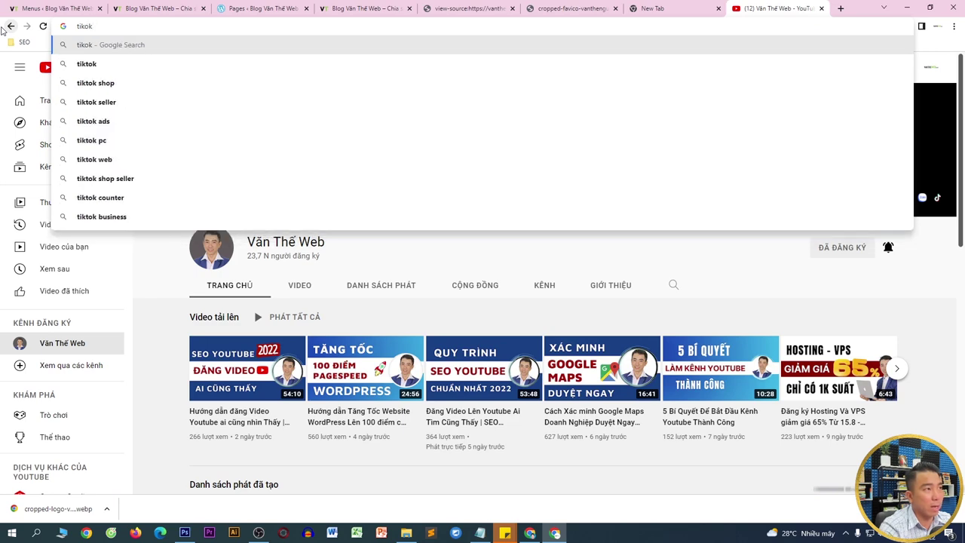
key("Return")
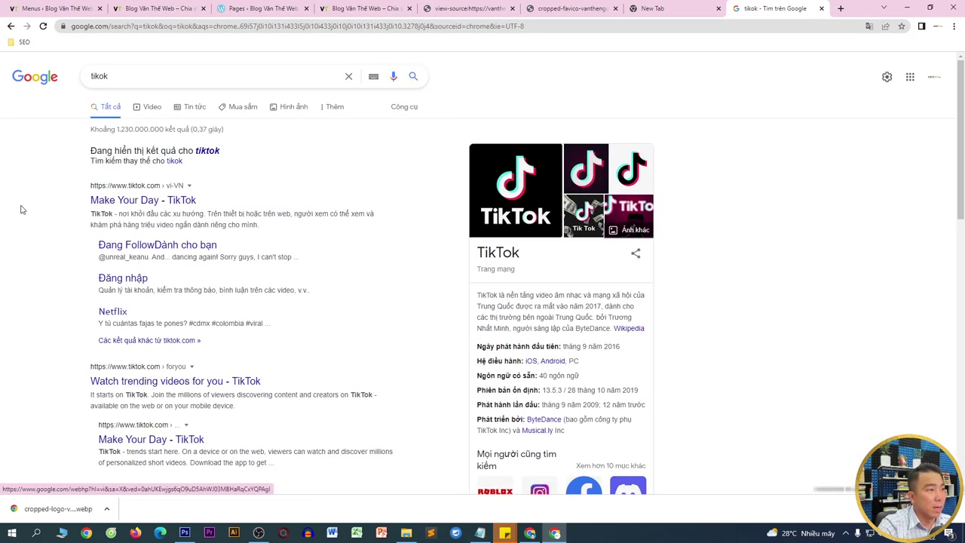
left_click(150, 206)
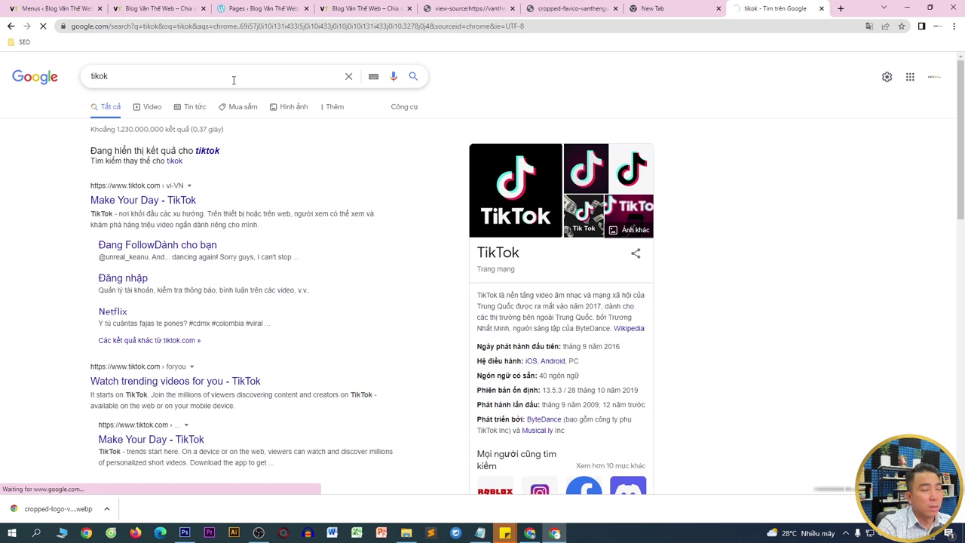
- Search TikTok for 'vantheweb', passing the puzzle captcha, and open the profile
left_click(443, 66)
type("v")
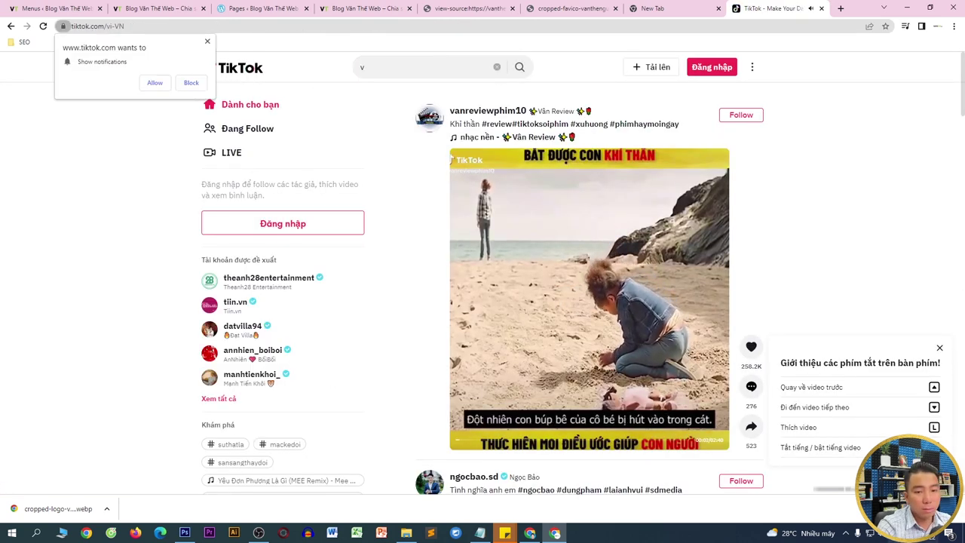
key("XF86AudioMute")
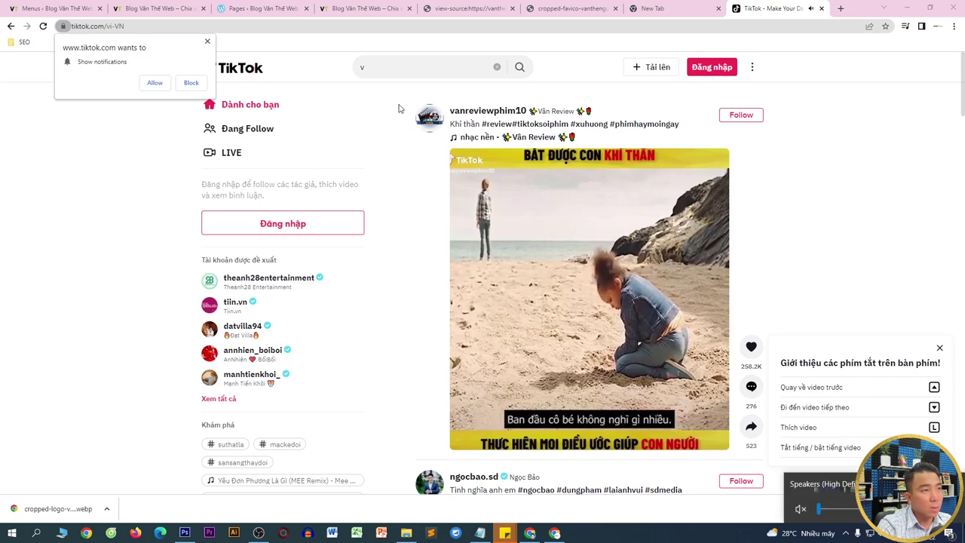
left_click(399, 68)
left_click(208, 41)
left_click(439, 72)
type("antheweb")
key("Return")
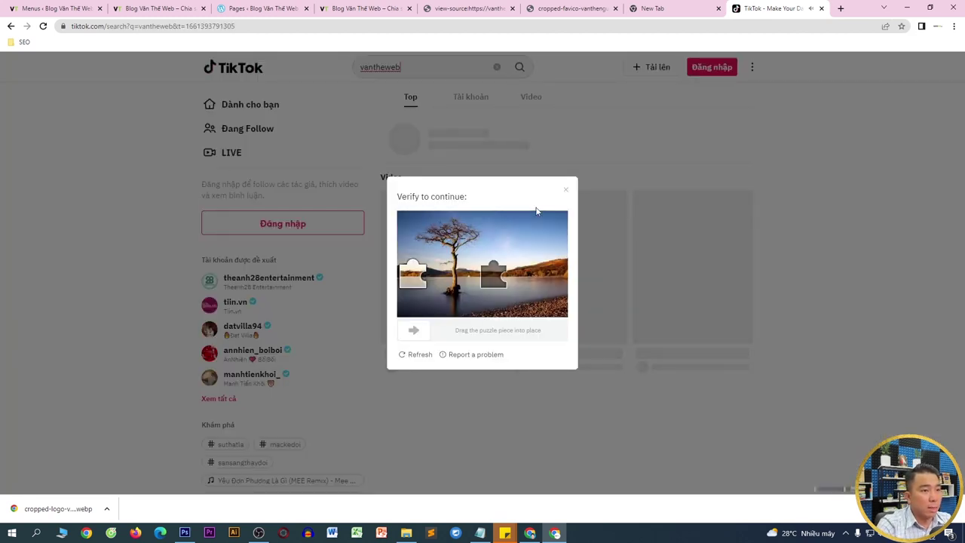
left_click_drag(414, 283, 493, 284)
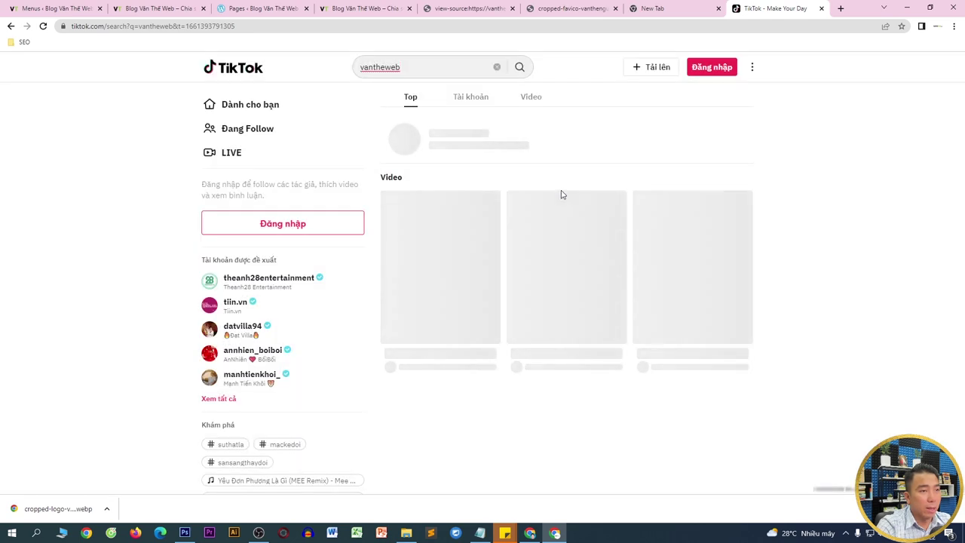
left_click(519, 67)
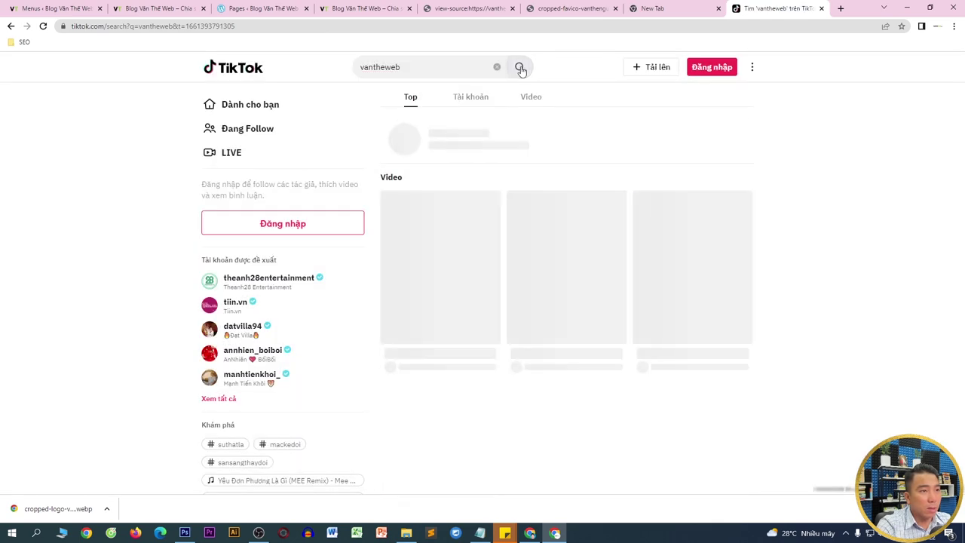
left_click(409, 147)
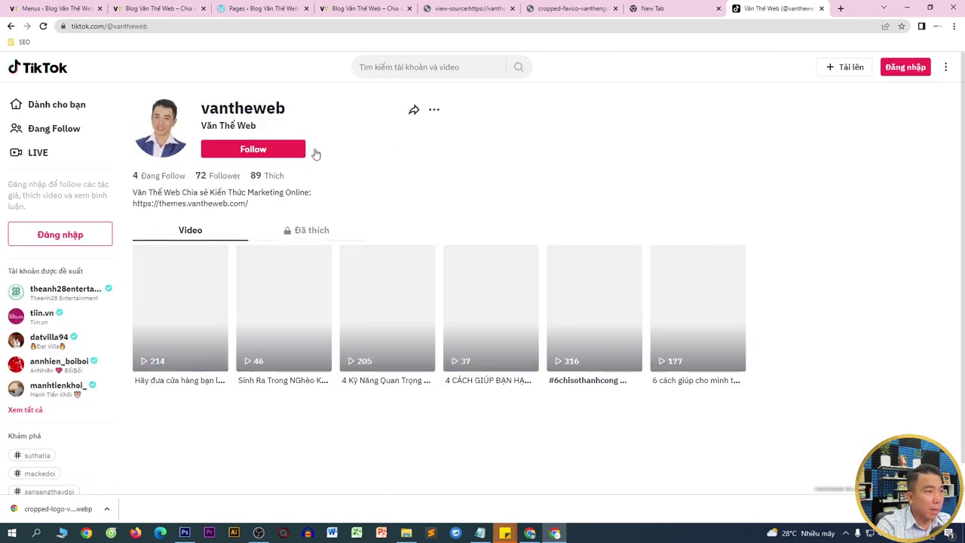
- Cut the TikTok profile URL and return to the WordPress Menus tab
left_click(129, 28)
right_click(133, 30)
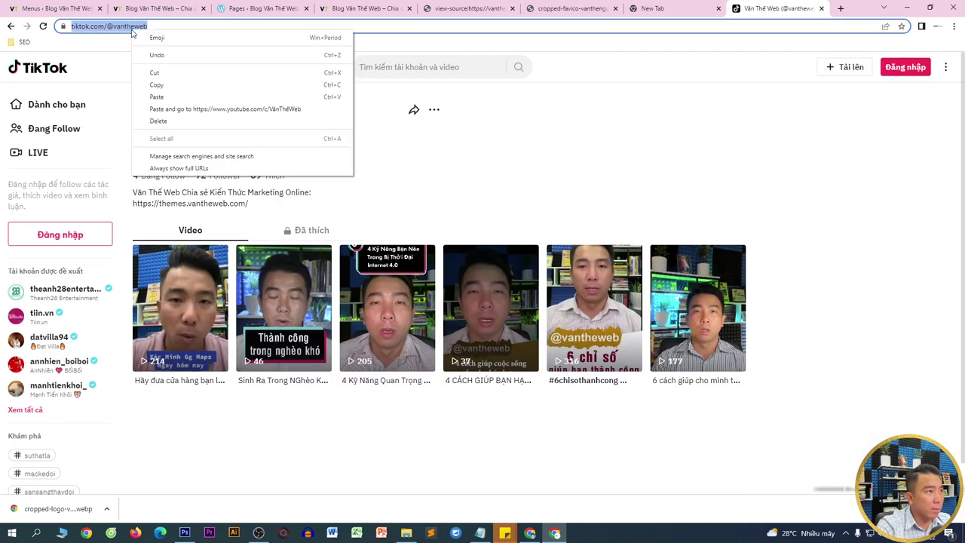
left_click(154, 72)
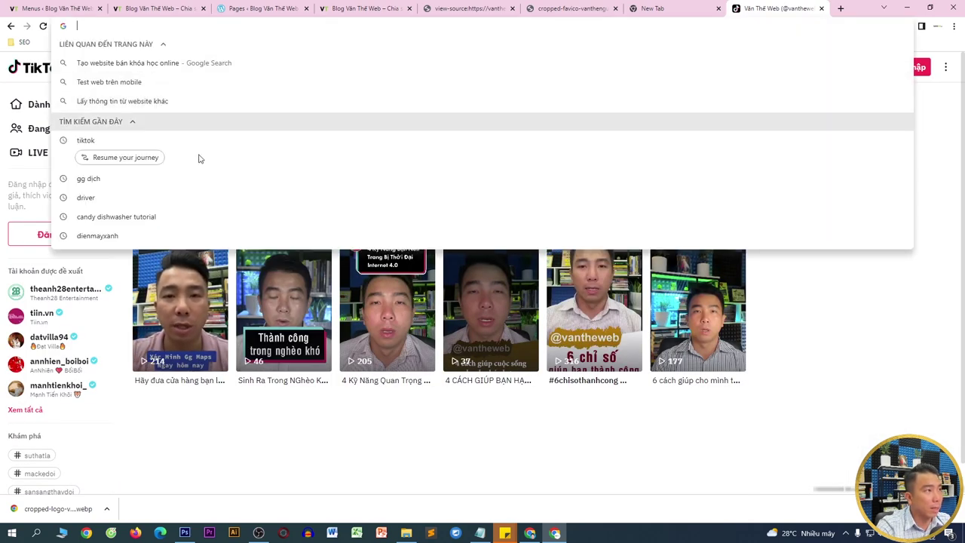
left_click(92, 5)
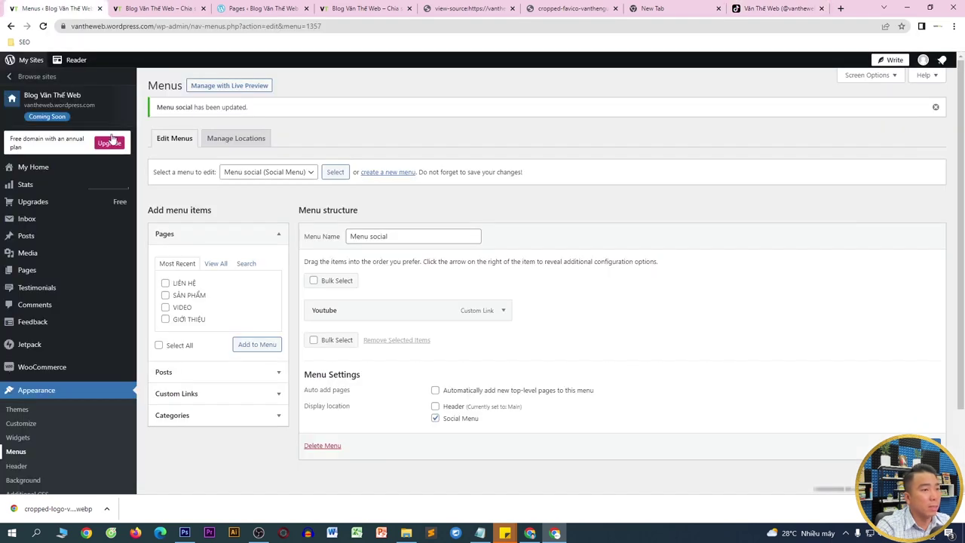
- Add a 'Tik tok' custom link with the pasted TikTok profile URL to Menu social, then view the homepage
left_click(200, 393)
left_click(217, 312)
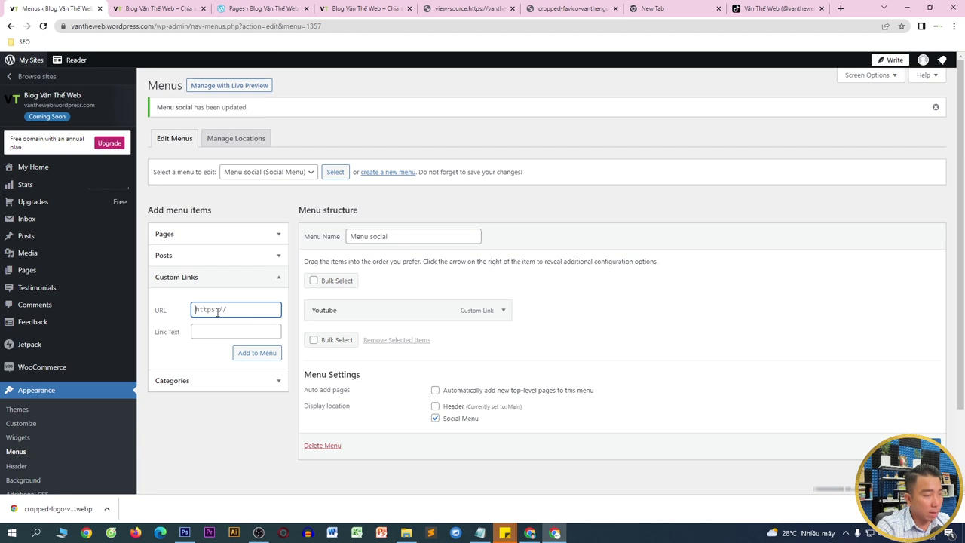
key("ctrl+v")
left_click(216, 332)
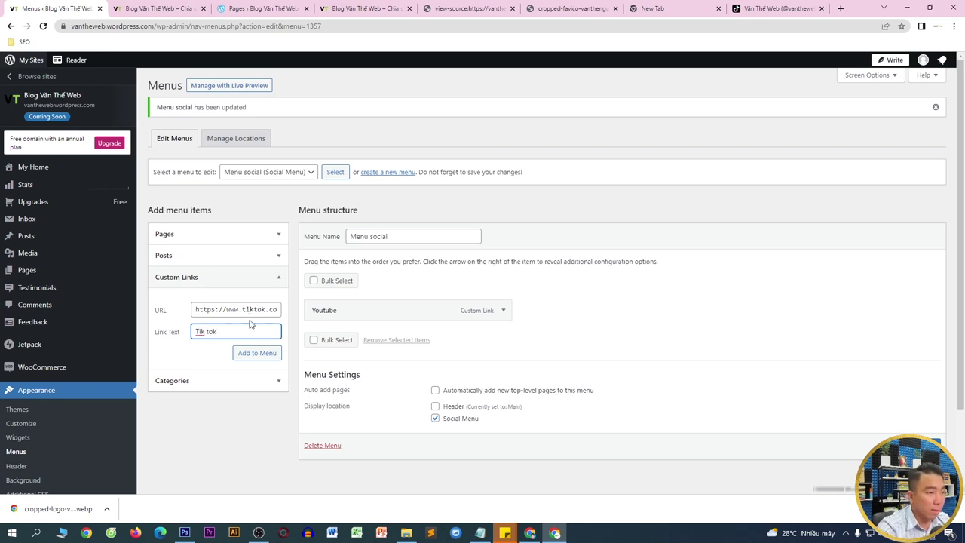
left_click(259, 354)
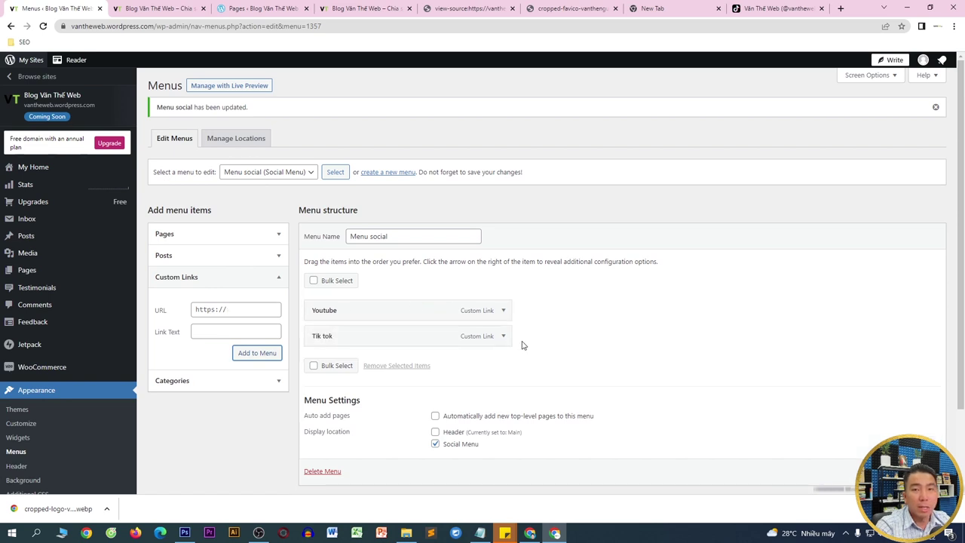
scroll(482, 277, "down", 1)
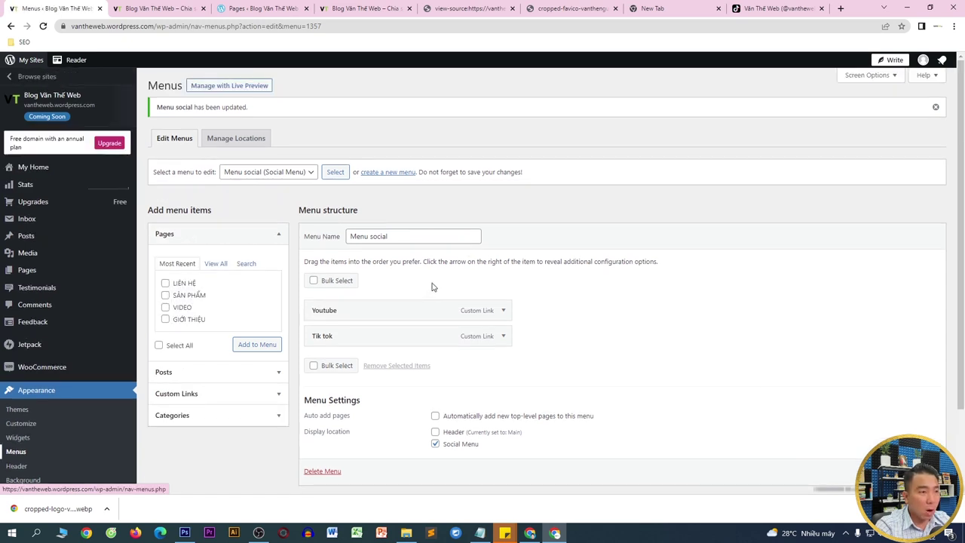
left_click(166, 6)
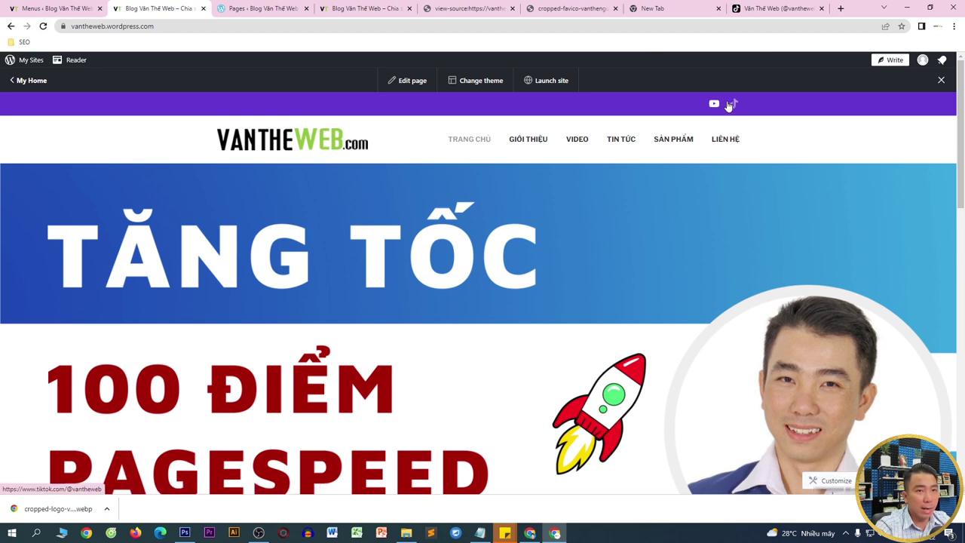
- Check the TikTok profile address, then bring up the other Chrome window showing History
left_click(763, 10)
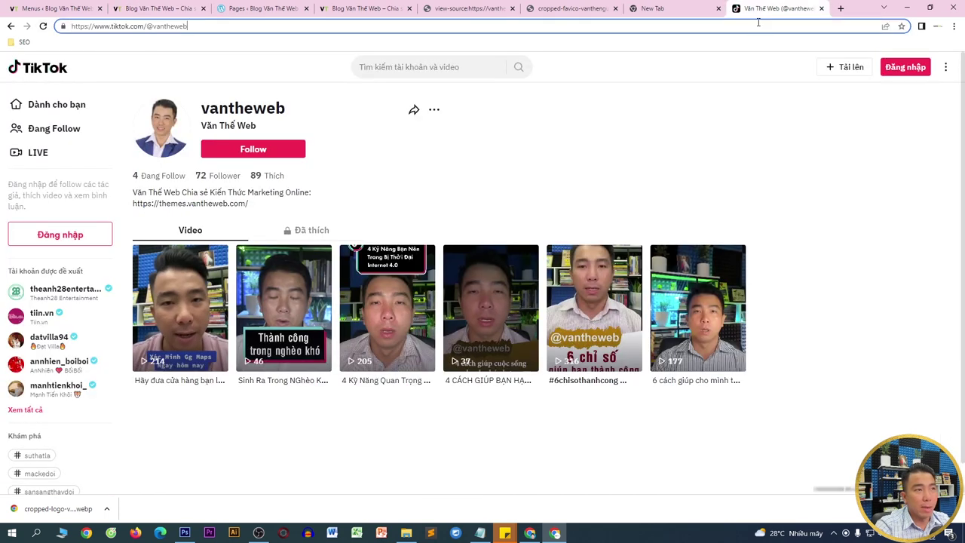
left_click(758, 24)
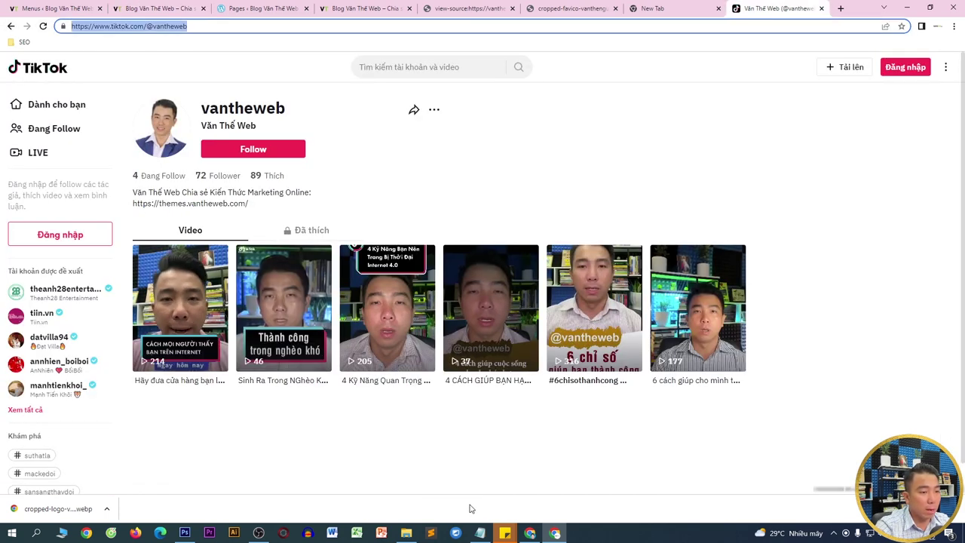
left_click(530, 533)
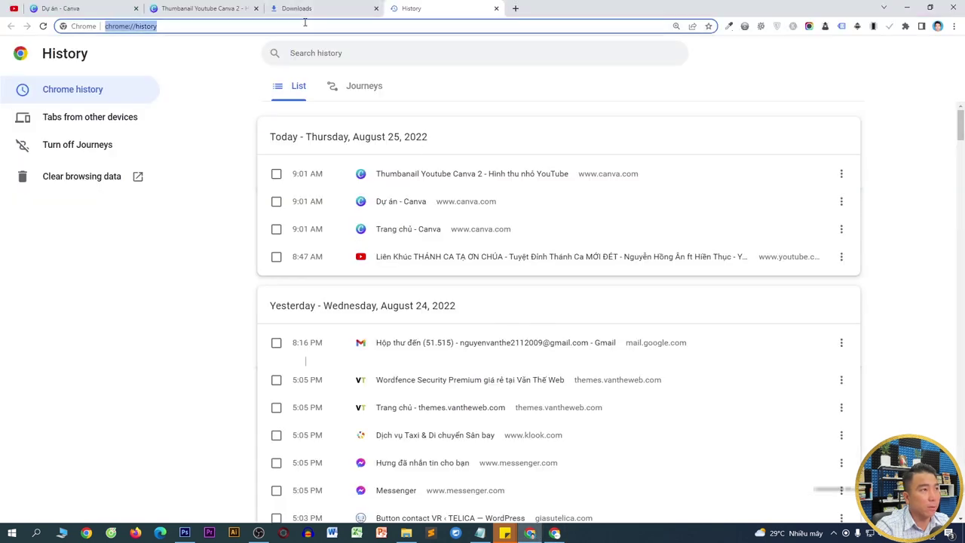
type("fa/")
- Load facebook.com, open your own profile page, and select its web address
key("Return")
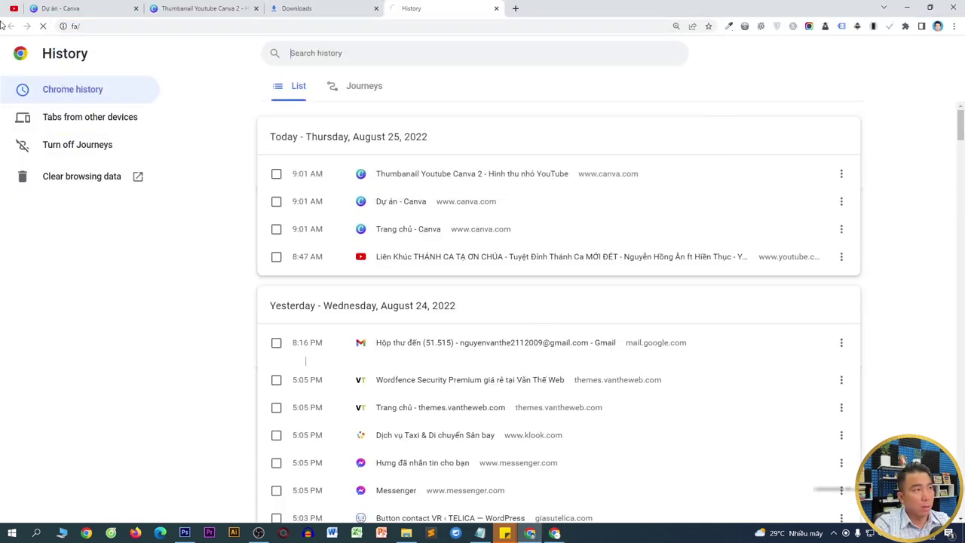
left_click(84, 25)
type("fa")
key("Return")
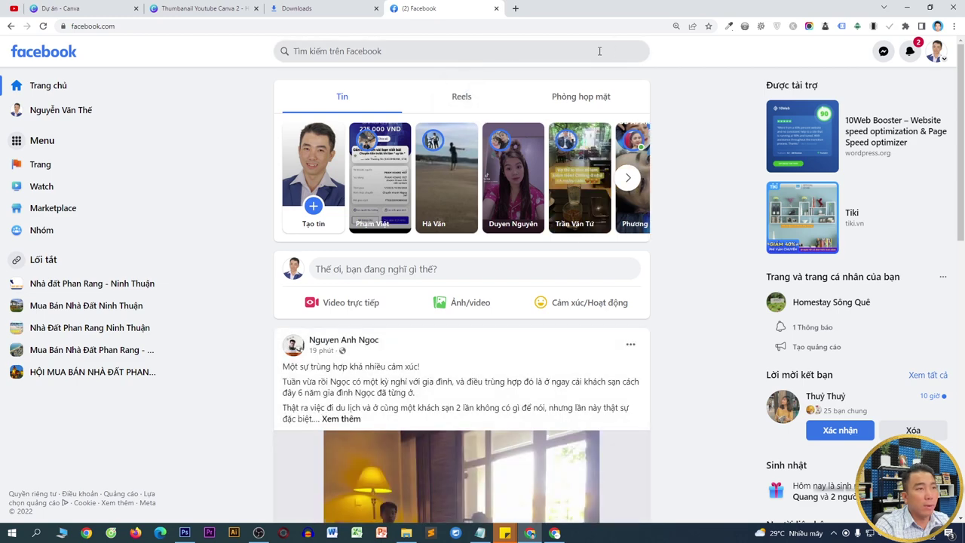
left_click(60, 110)
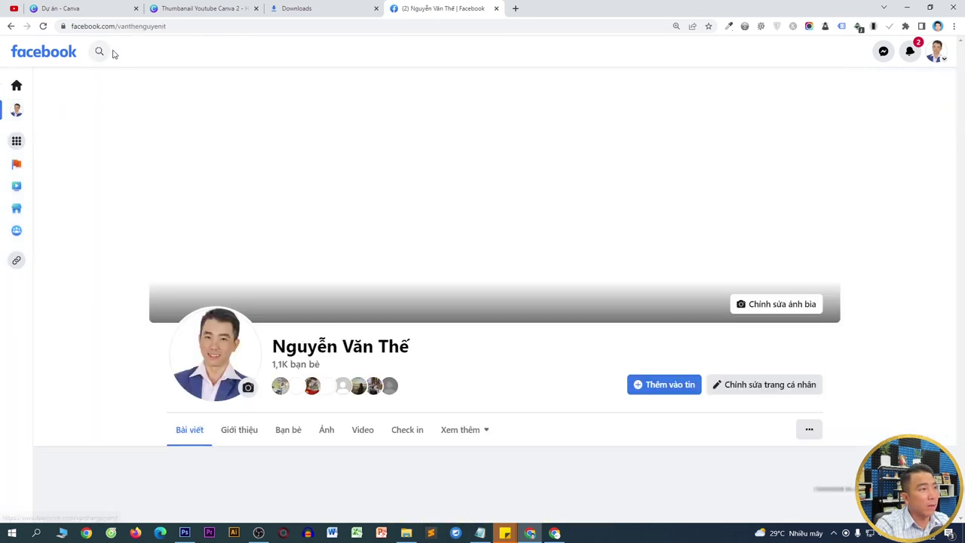
left_click(156, 26)
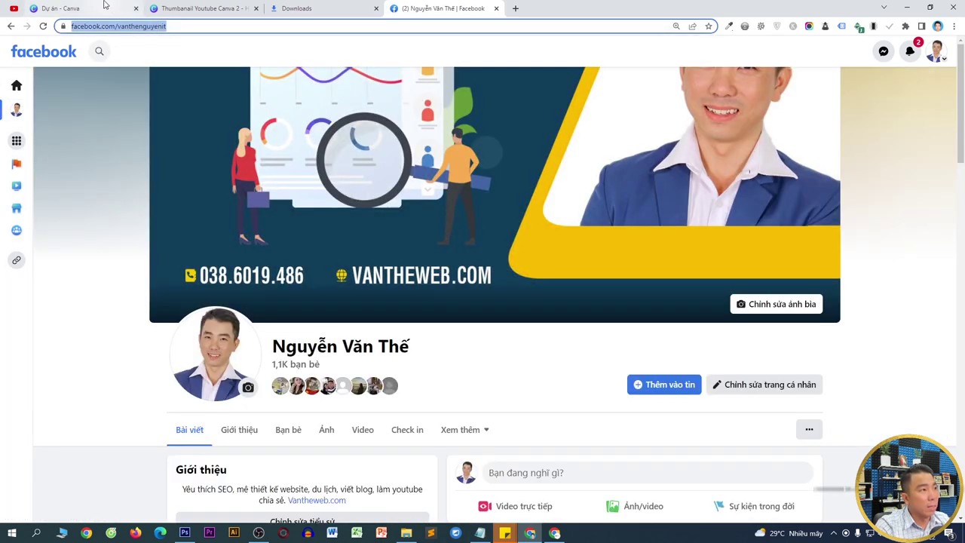
left_click(554, 533)
- Add a custom link with the pasted Facebook profile URL to Menu social, then preview the homepage icons
left_click(57, 8)
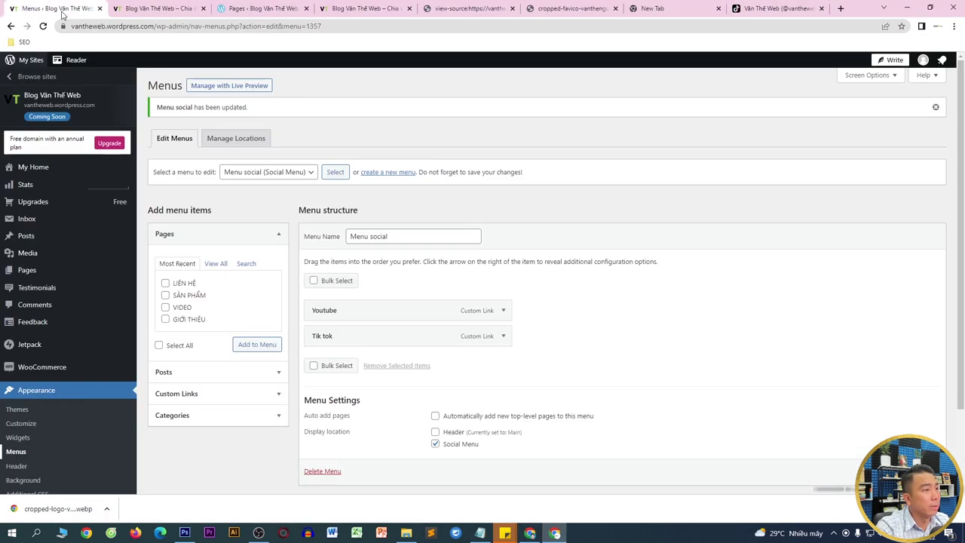
left_click(189, 393)
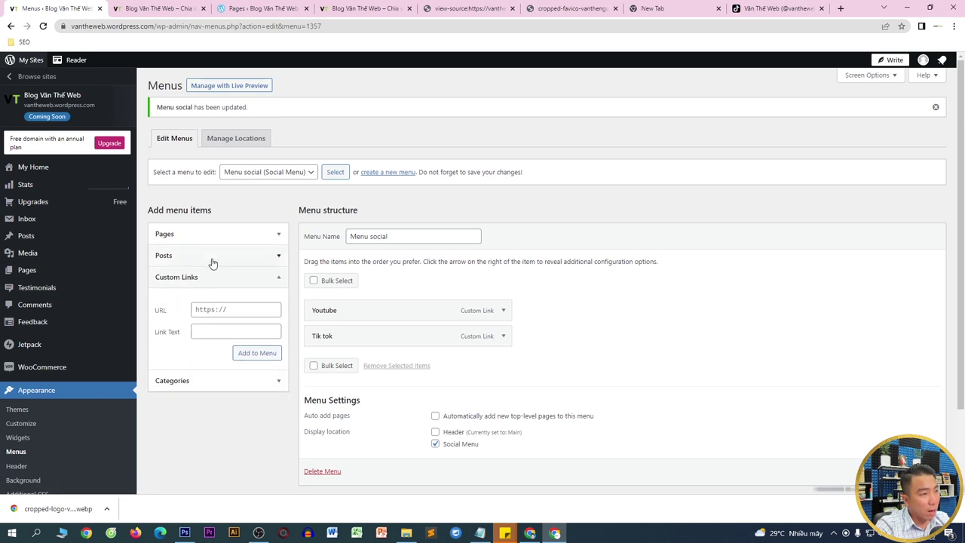
left_click(220, 309)
key("ctrl+v")
left_click(249, 353)
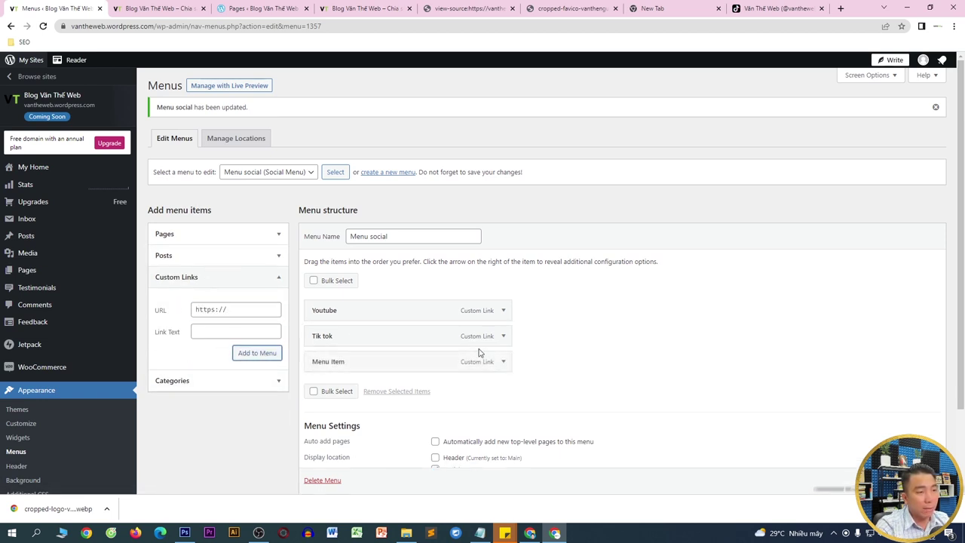
scroll(482, 277, "down", 1)
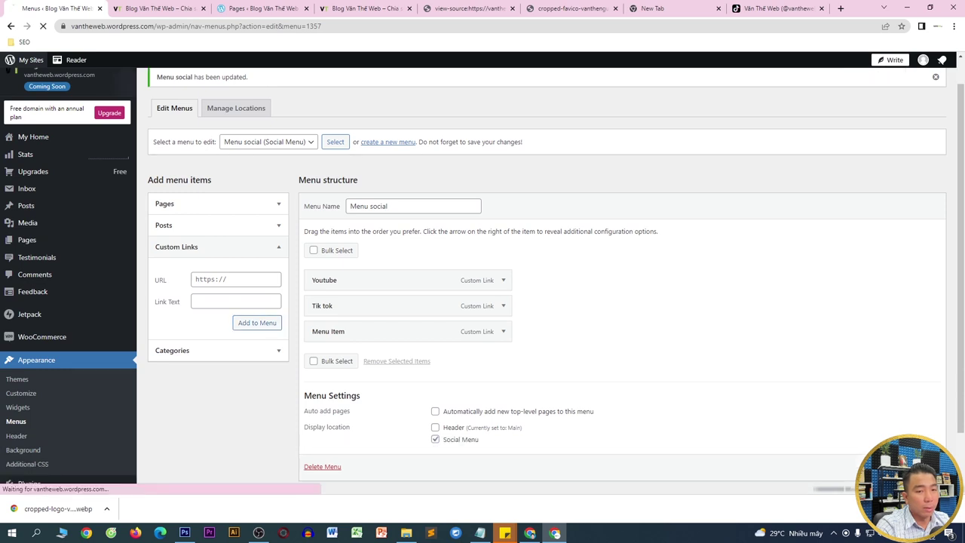
left_click(157, 7)
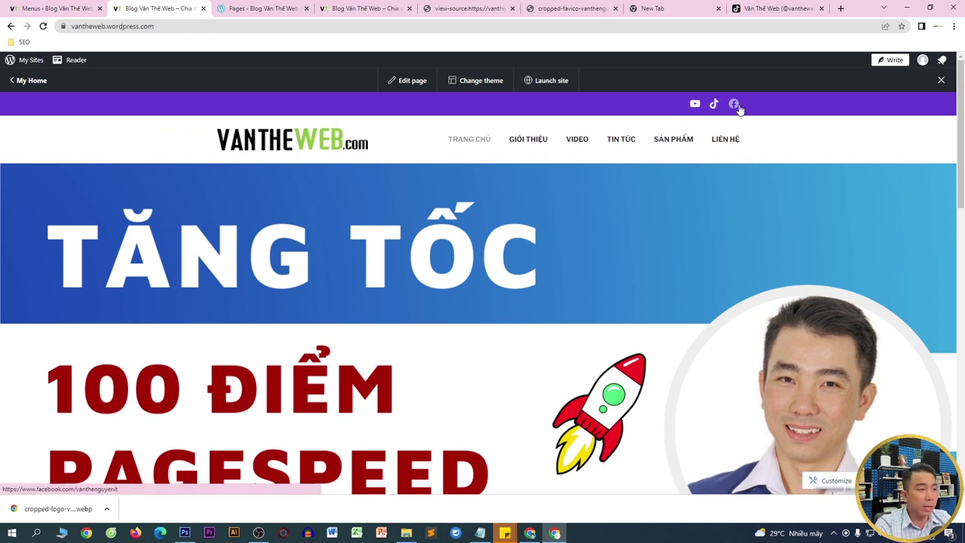
- Scroll the live blog down to its Recent Posts area, then return to the Menus editor
left_click(955, 509)
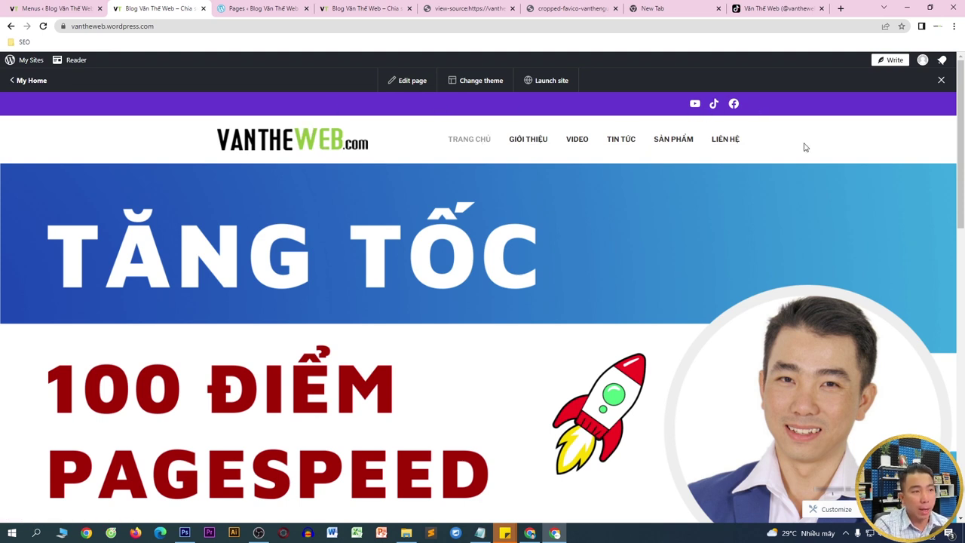
scroll(804, 147, "down", 3)
scroll(339, 181, "down", 4)
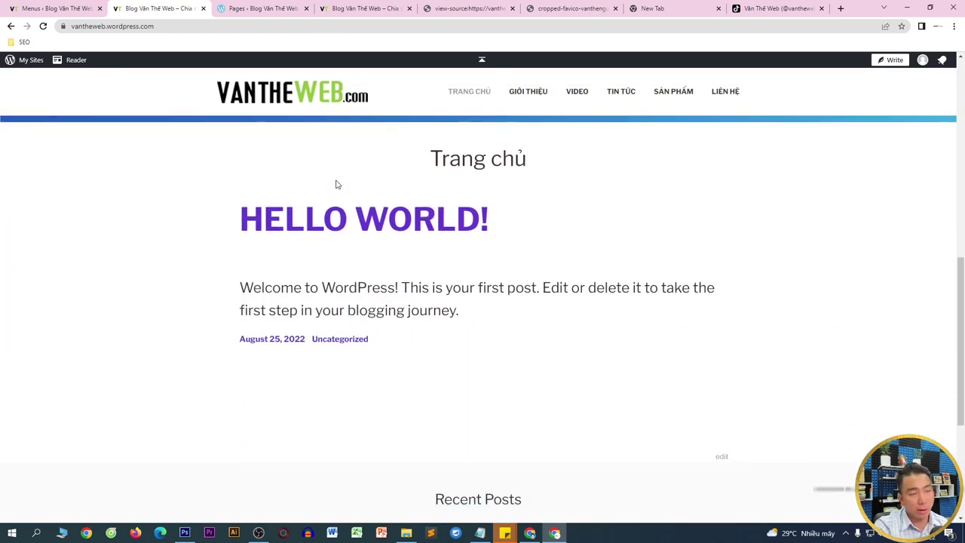
scroll(943, 300, "down", 3)
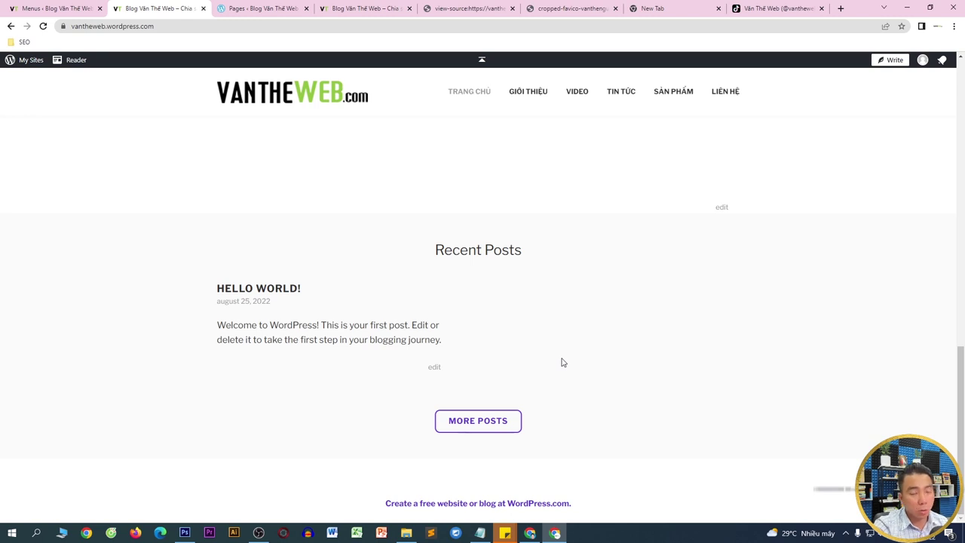
left_click(60, 9)
scroll(34, 343, "down", 1)
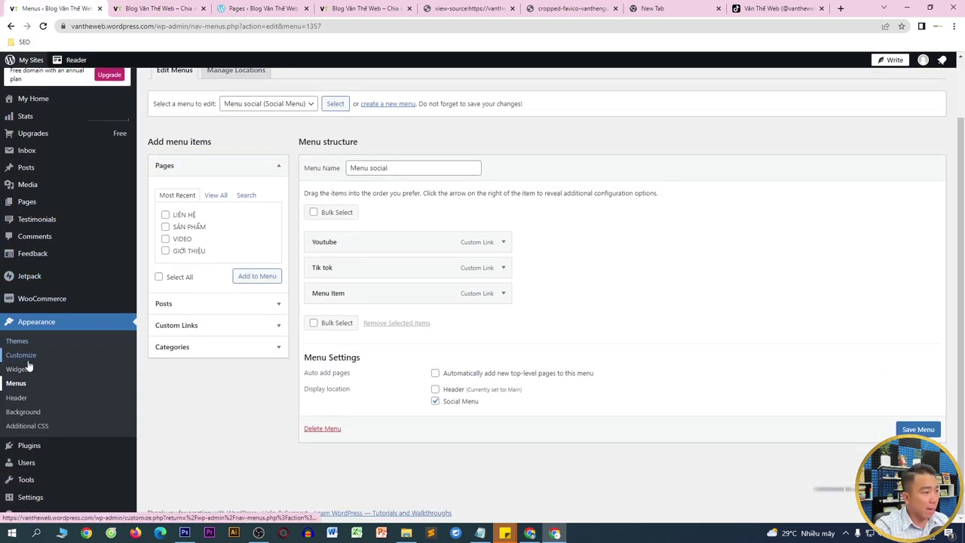
- In Customize > Widgets > Footer 1, add a Heading block reading 'Thông tin liên hệ'
left_click(23, 357)
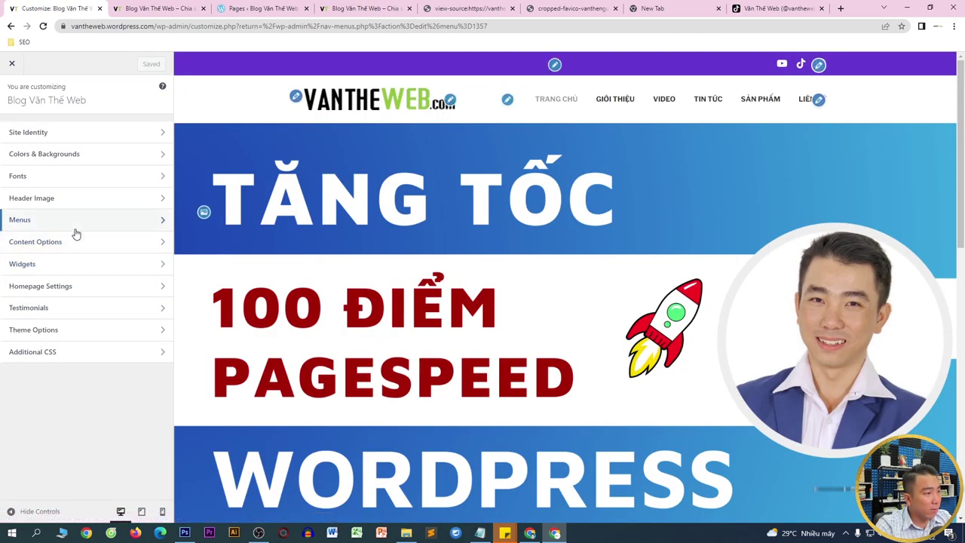
left_click(68, 263)
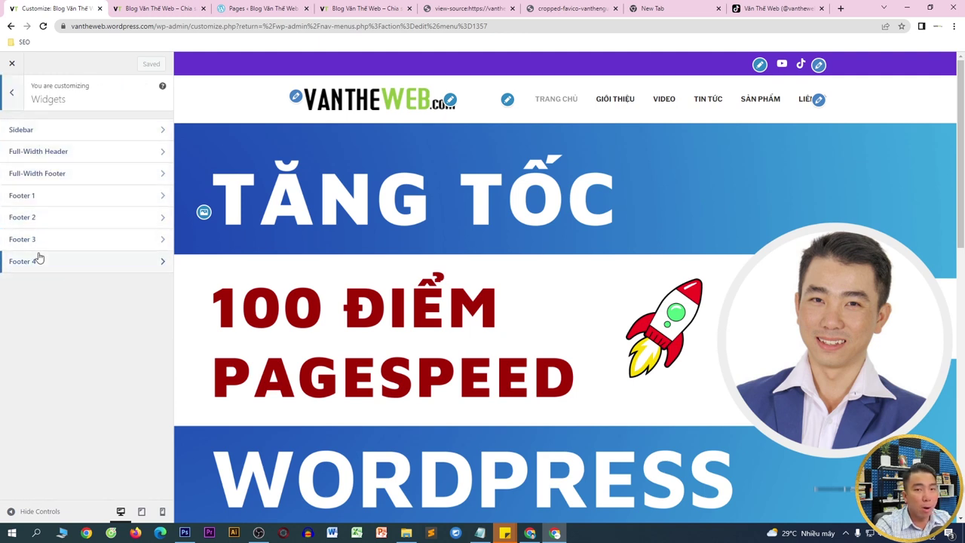
left_click(39, 195)
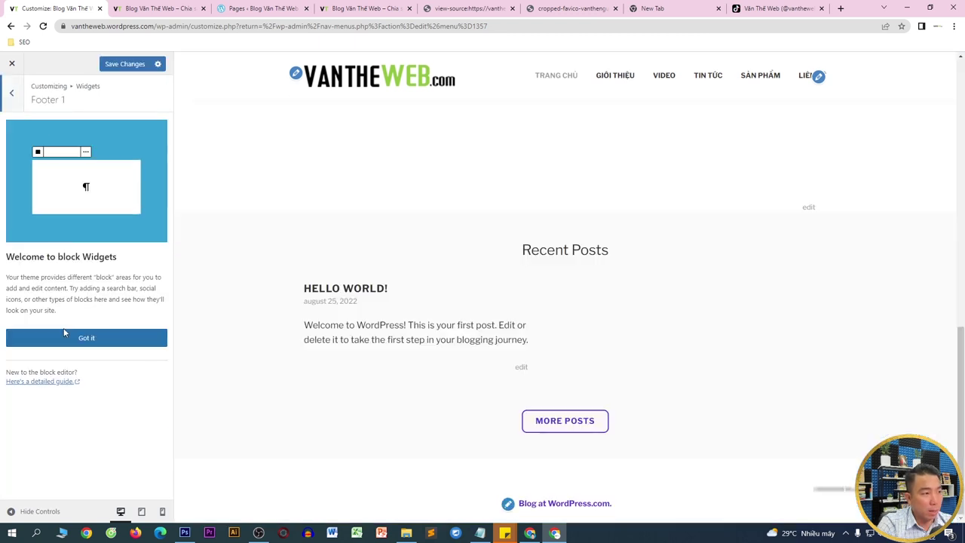
left_click(100, 343)
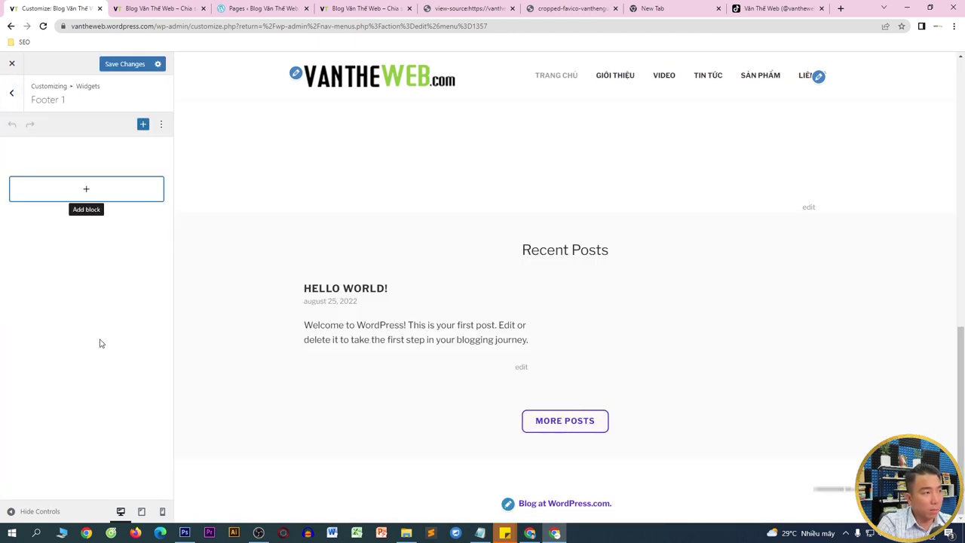
left_click(88, 195)
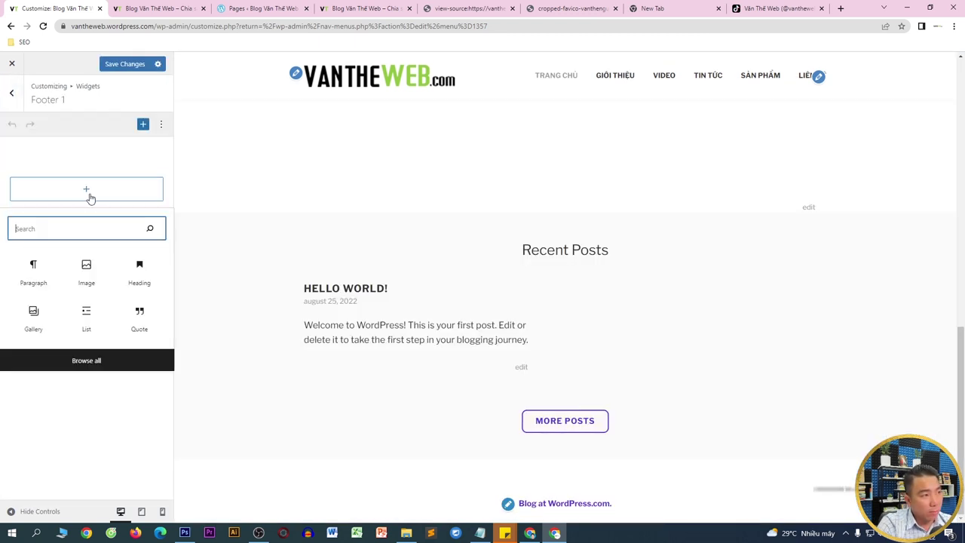
left_click(144, 285)
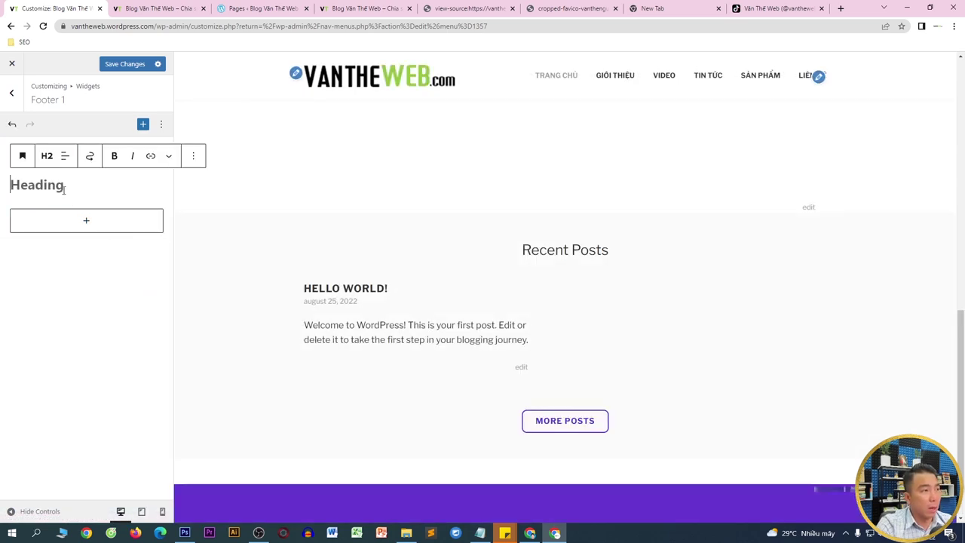
scroll(490, 218, "down", 1)
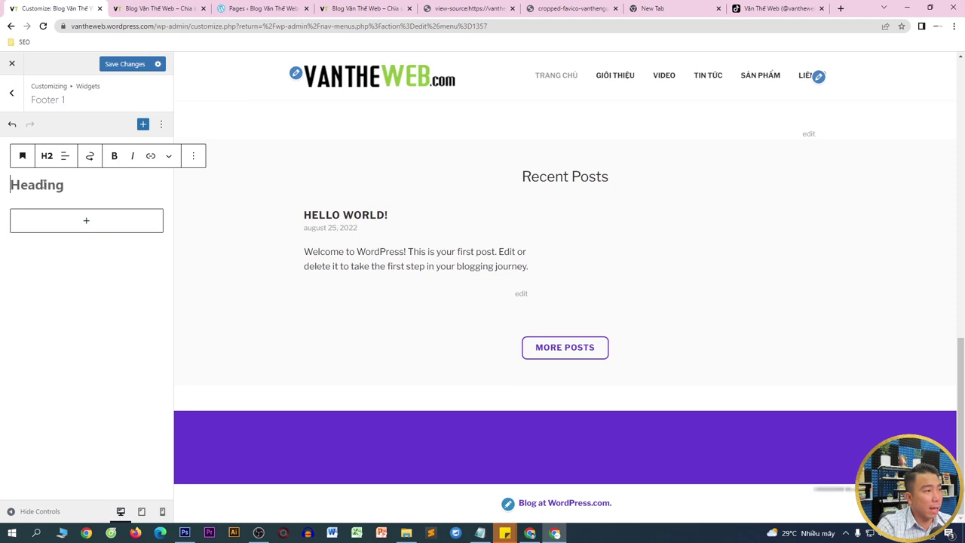
type("Thông t")
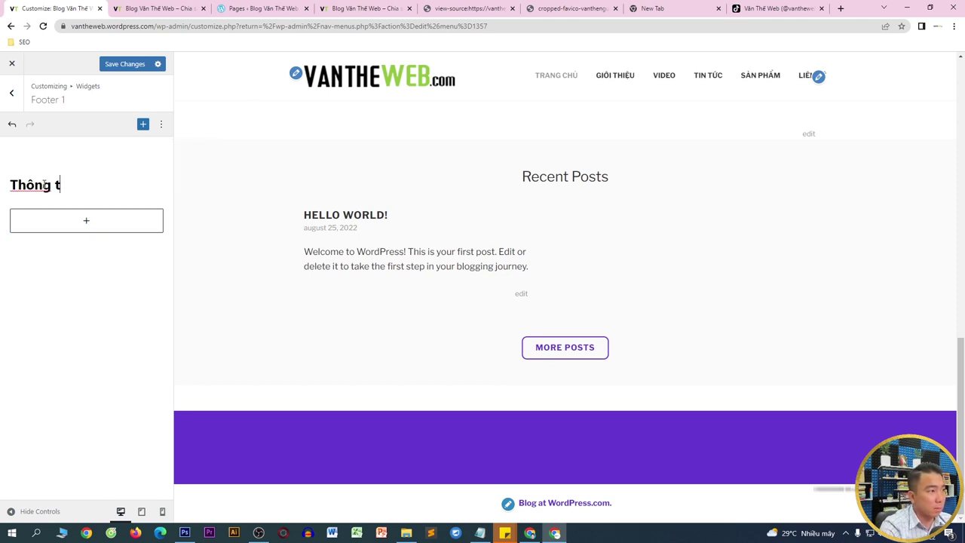
type("in liên hệ")
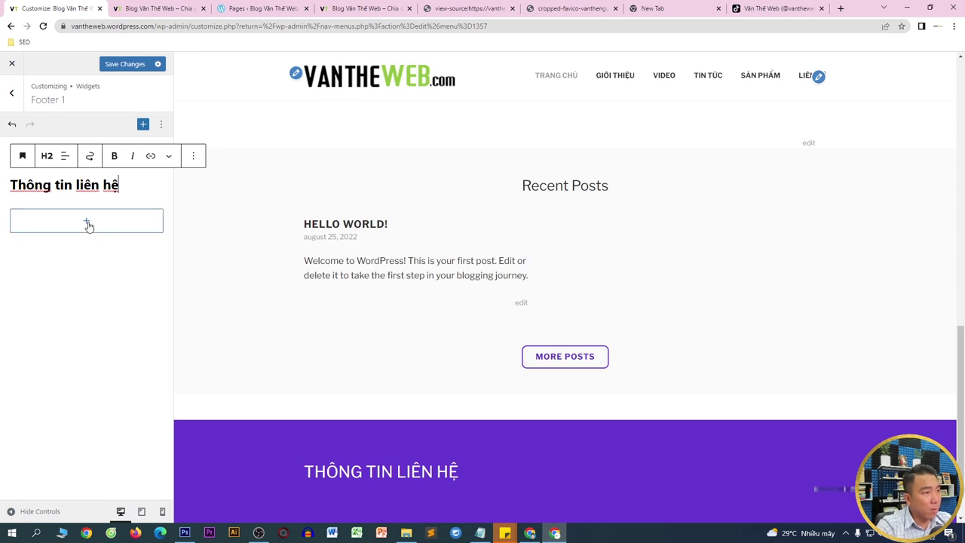
- Add an empty Paragraph block beneath the Footer 1 heading
left_click(88, 222)
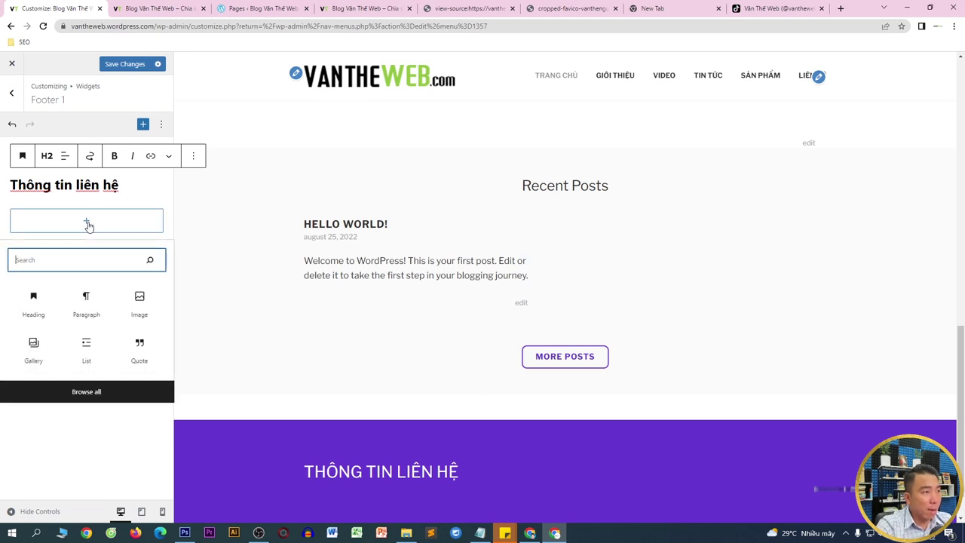
left_click(86, 304)
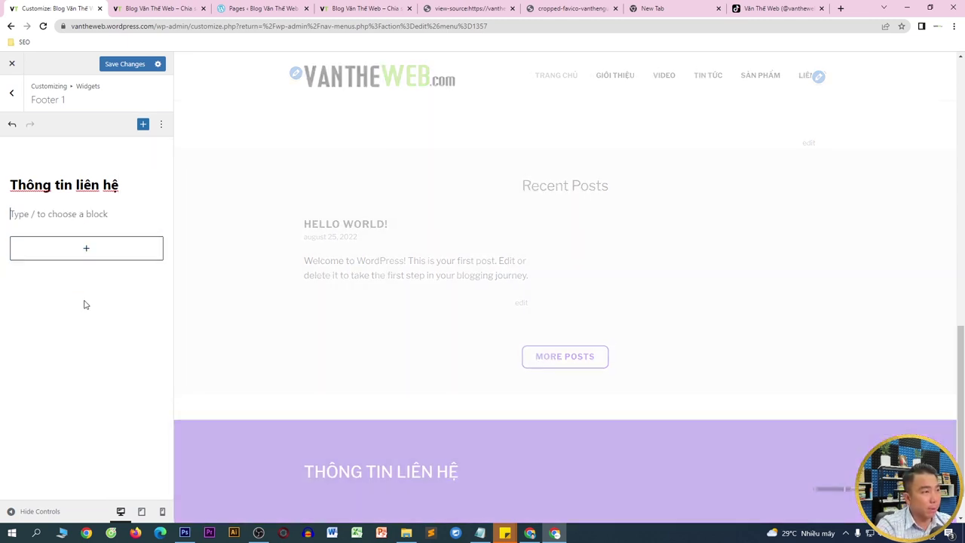
scroll(526, 317, "down", 1)
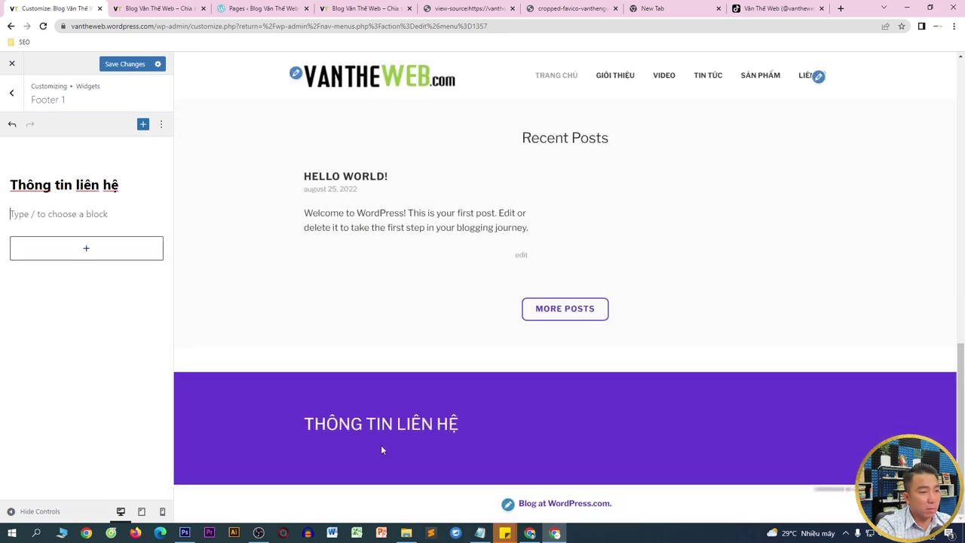
left_click(362, 7)
left_click(482, 7)
- Load vantheweb.com and copy the three Giới thiệu về tôi paragraphs from its footer
left_click(479, 26)
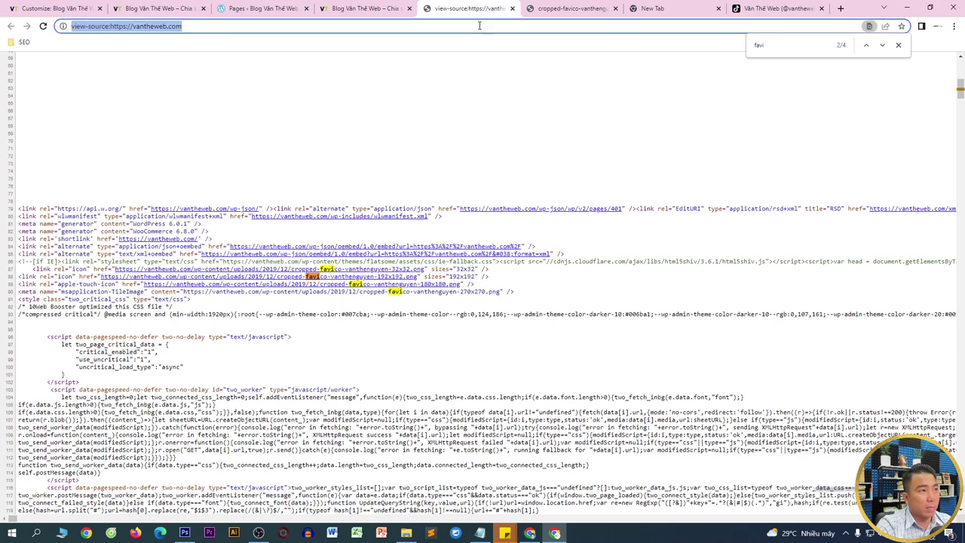
type("vantheweb.com")
key("Return")
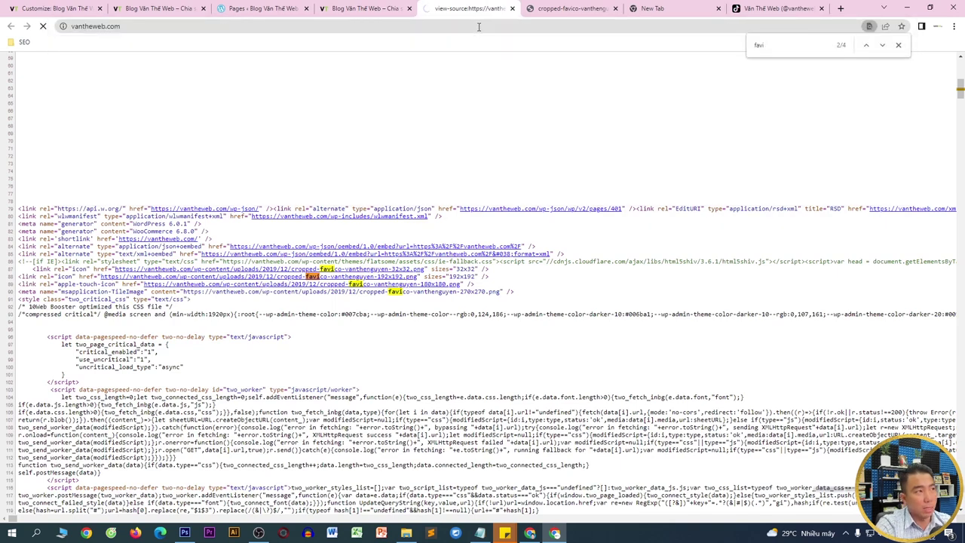
left_click(898, 47)
scroll(508, 488, "down", 15)
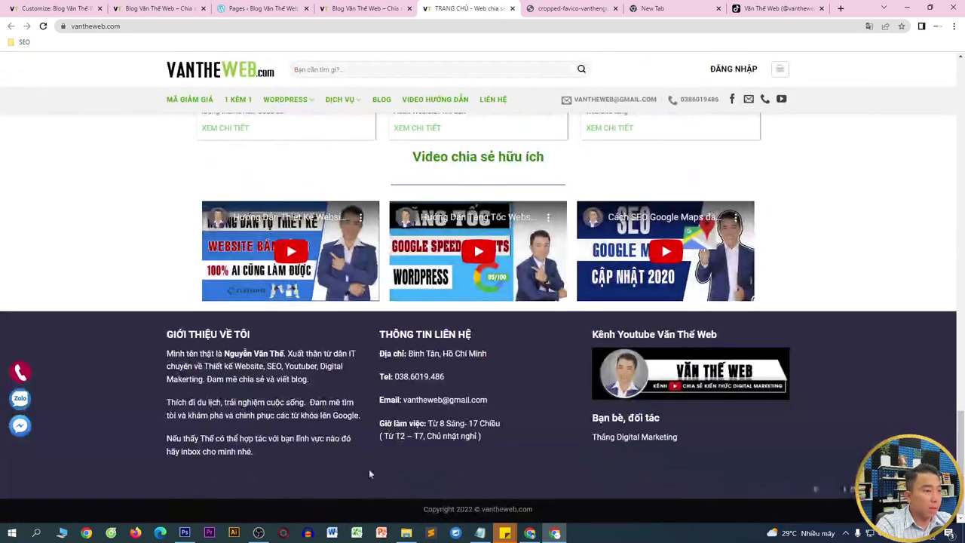
left_click_drag(167, 353, 262, 447)
right_click(259, 378)
left_click(276, 385)
- Paste the about-me paragraphs into Footer 1's empty paragraph, save changes, and return to the widget areas
left_click(80, 6)
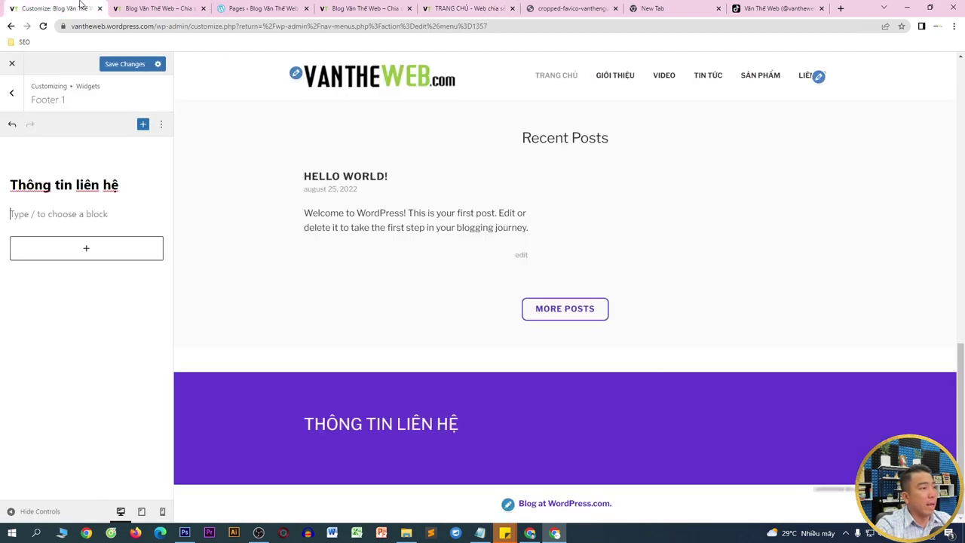
key("ctrl+v")
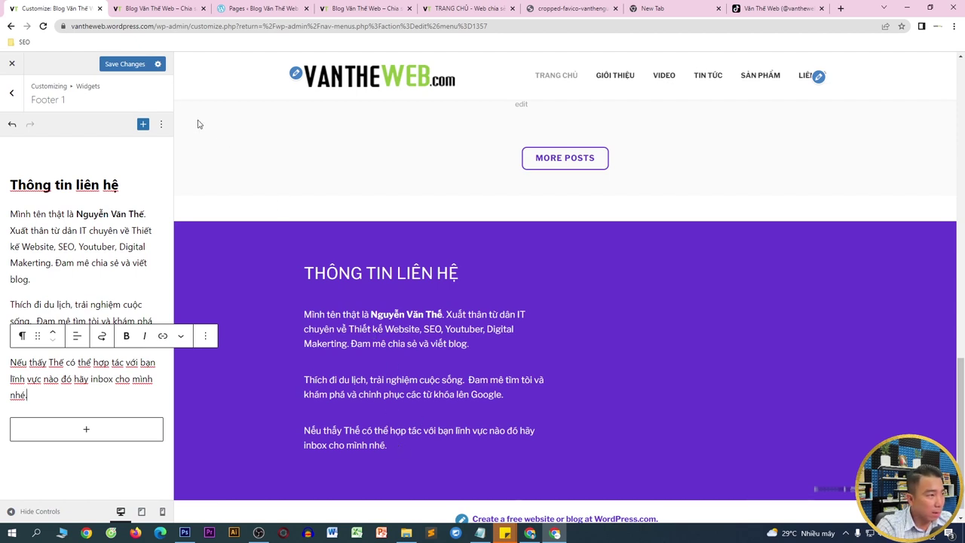
left_click(127, 65)
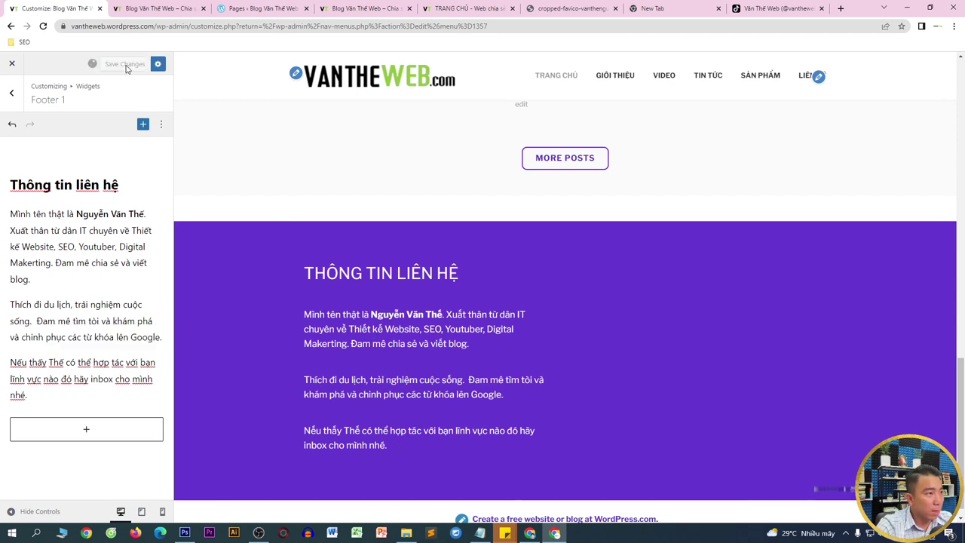
left_click(15, 102)
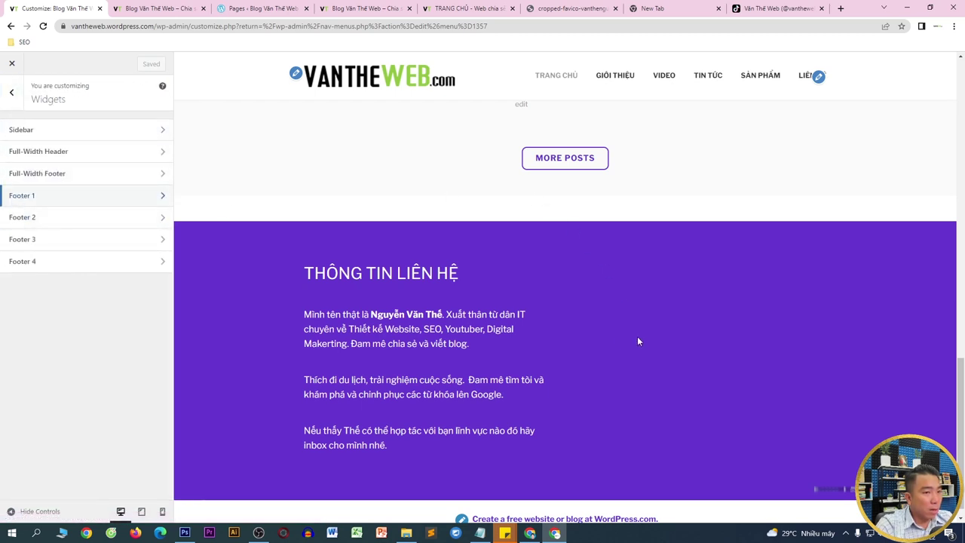
- Compare the live vantheweb.com footer headings against the customizer's footer preview
left_click(85, 220)
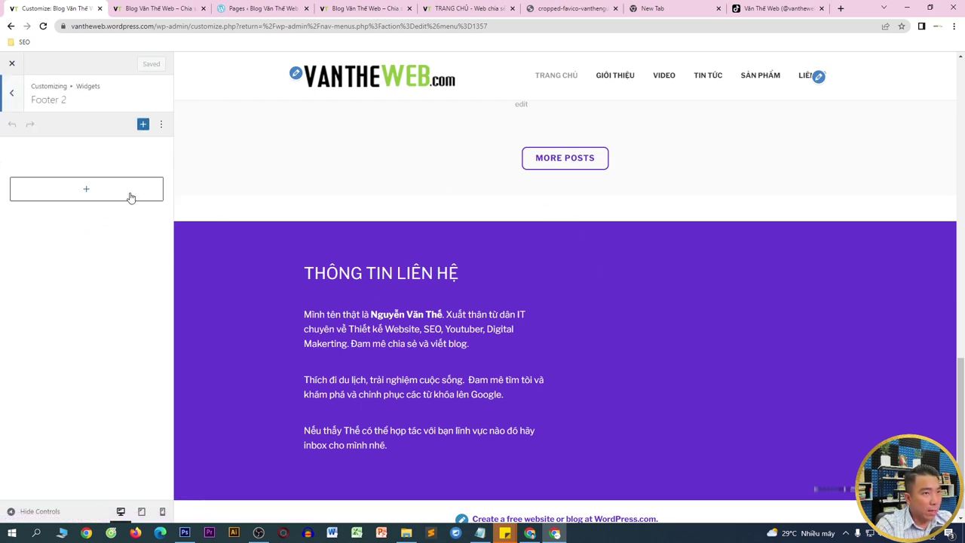
left_click(465, 14)
left_click_drag(377, 334, 480, 332)
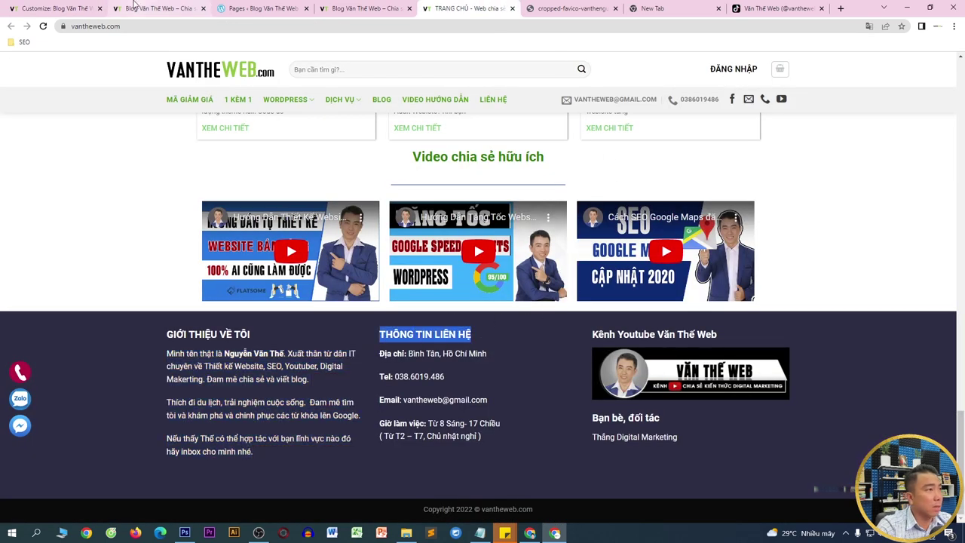
left_click(53, 8)
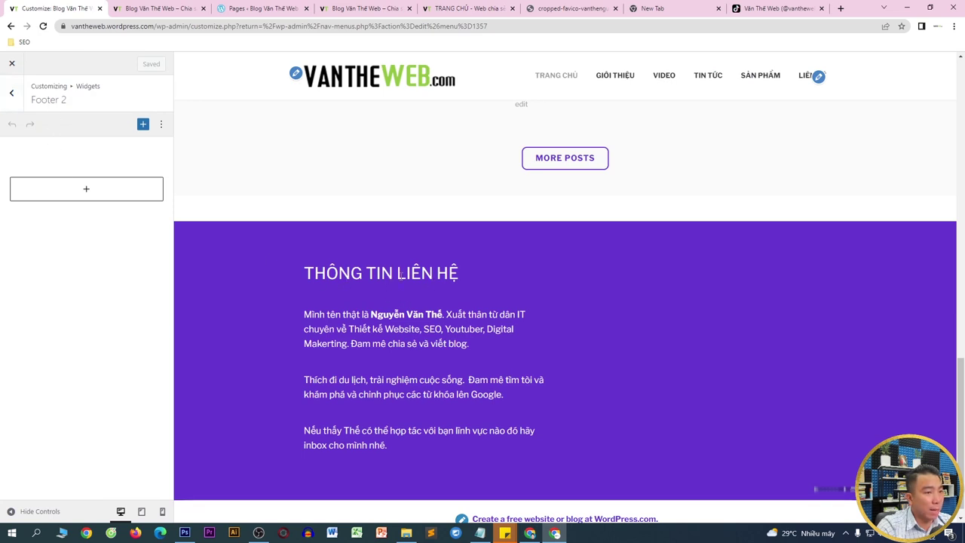
left_click_drag(472, 267, 326, 273)
left_click(11, 91)
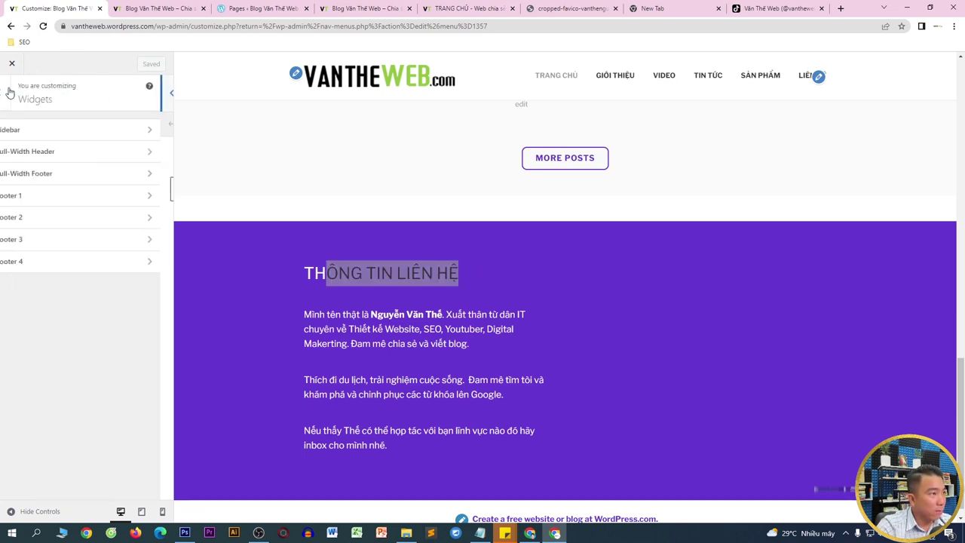
- Rename the Footer 1 heading from 'Thông tin liên hệ' to 'Về Văn The Web'
left_click(56, 195)
left_click(50, 185)
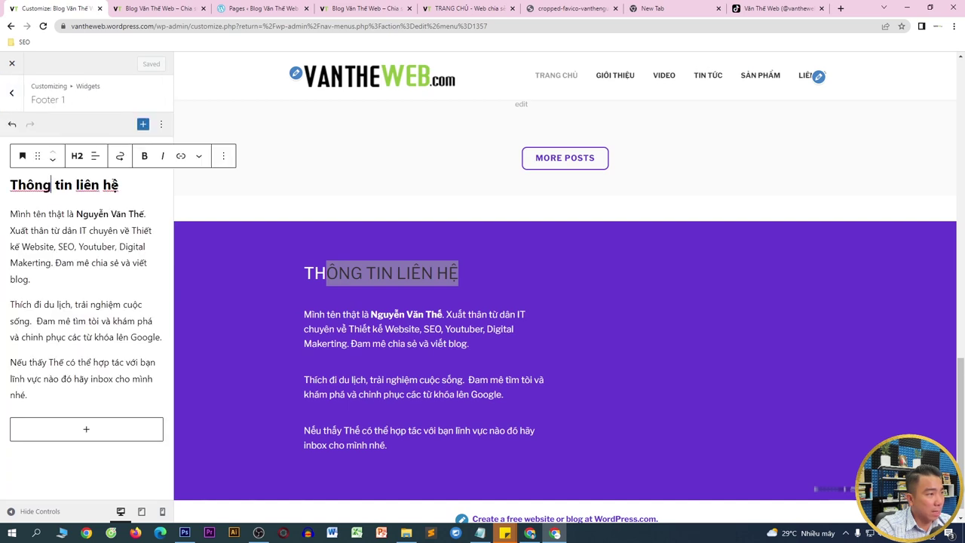
left_click_drag(143, 181, 11, 184)
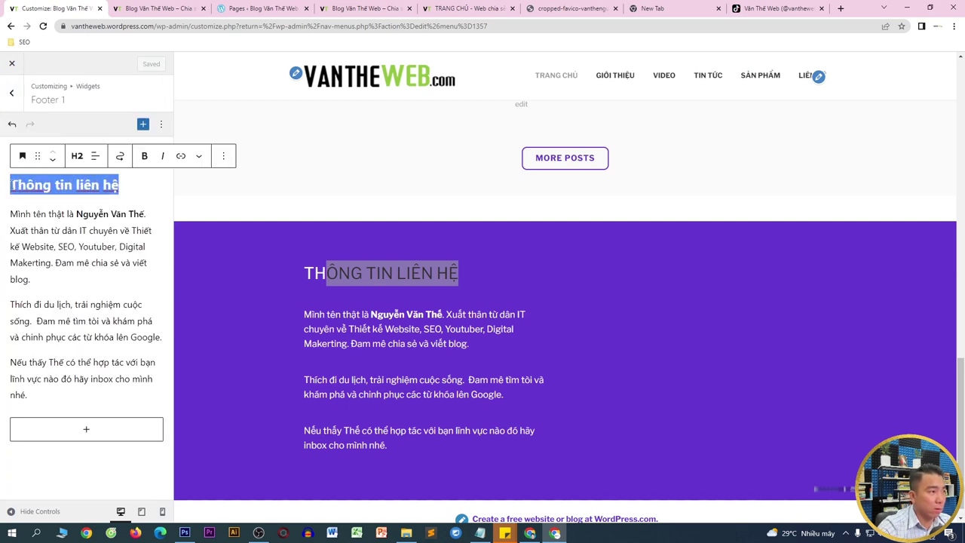
type("Về ")
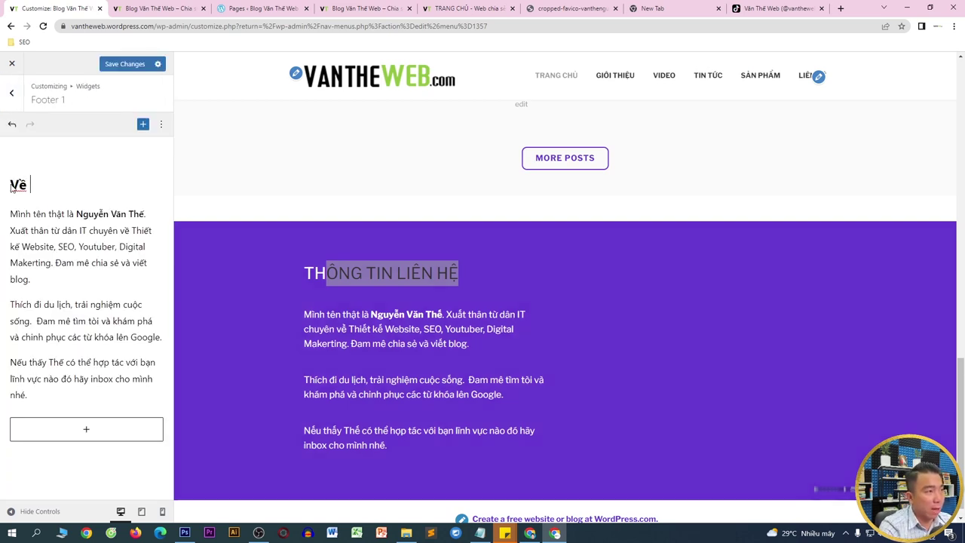
type("Văn The")
type(" Web")
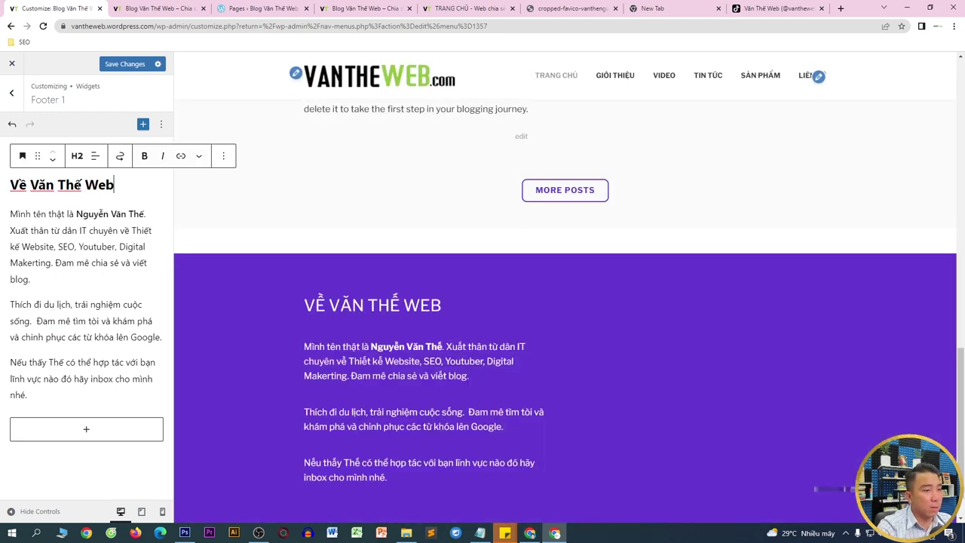
left_click(13, 102)
- Add a Heading block reading 'THÔNG TIN LIÊN HỆ' to Footer 2
left_click(33, 218)
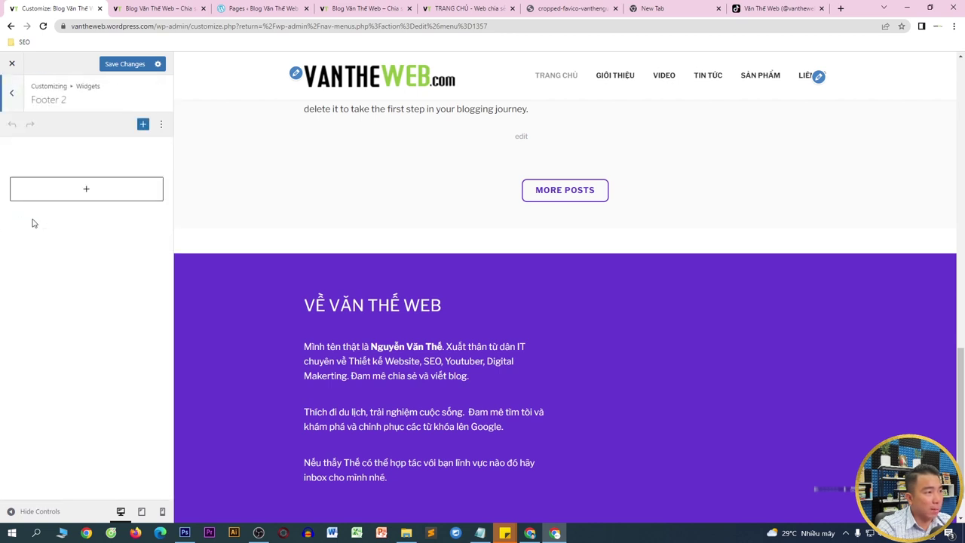
left_click(67, 201)
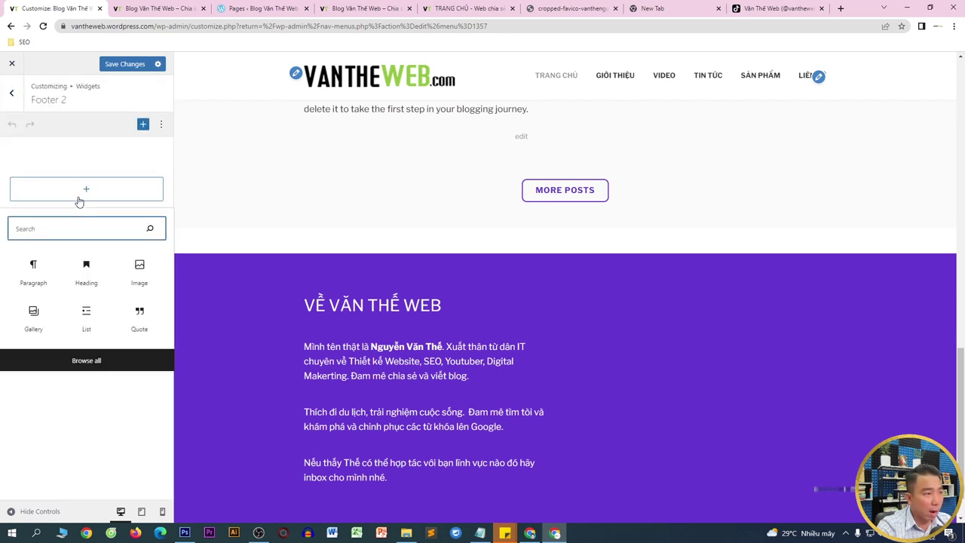
left_click(86, 273)
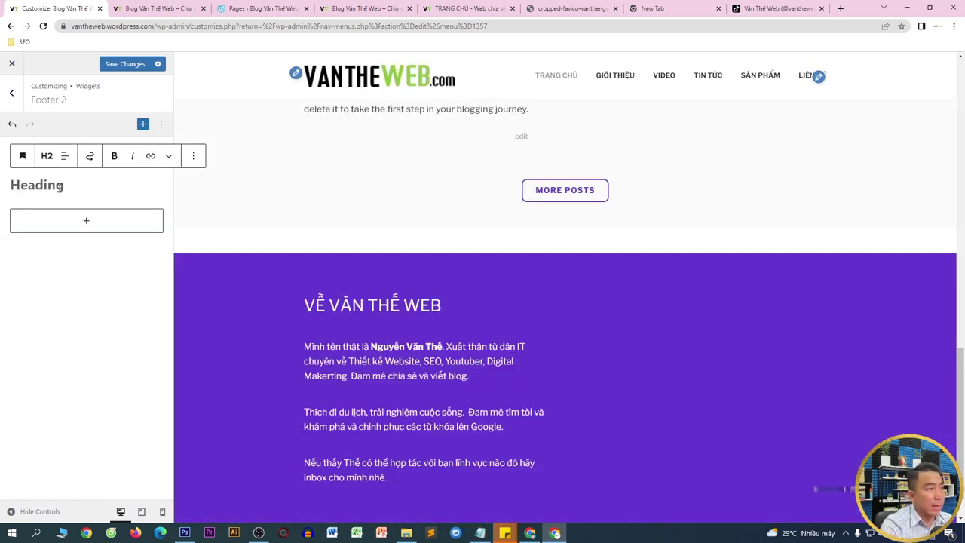
type("tho")
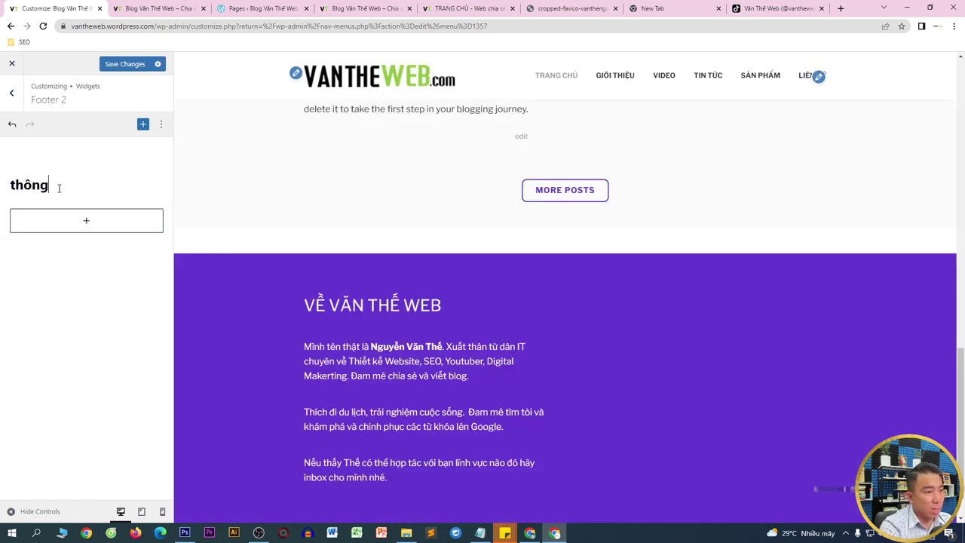
key("BackSpace")
key("BackSpace")
key("BackSpace")
key("BackSpace")
key("BackSpace")
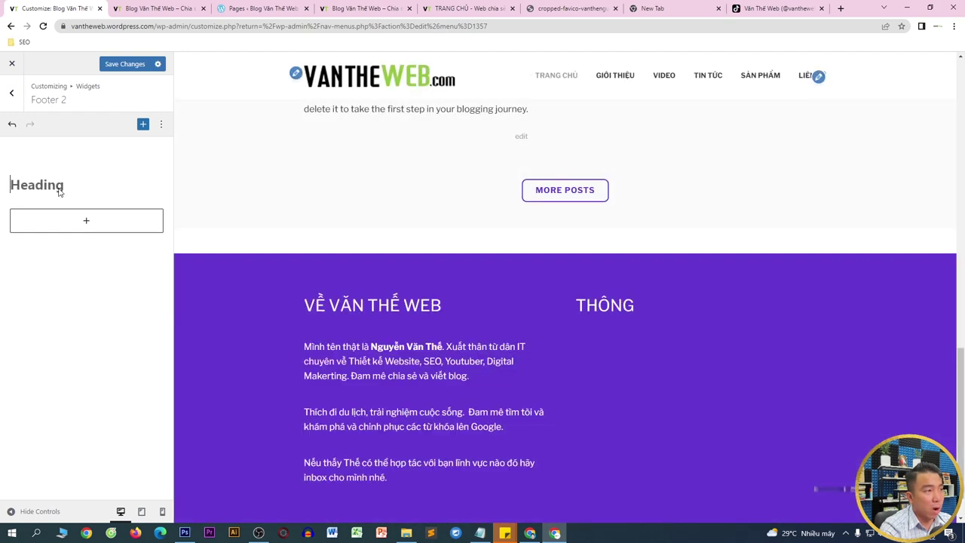
type("THÔNG TIN LIÊN HỆ")
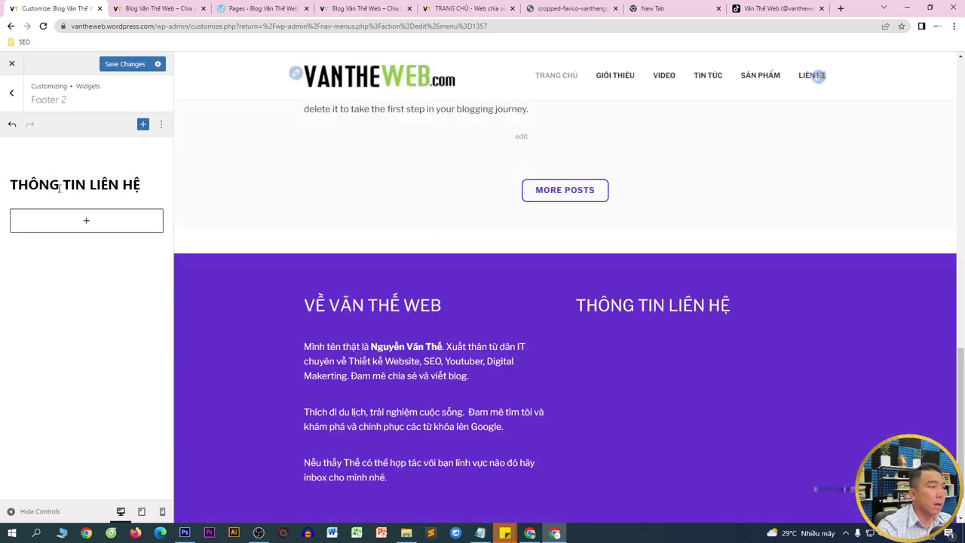
- Insert an empty Paragraph block below the Footer 2 heading
left_click(84, 226)
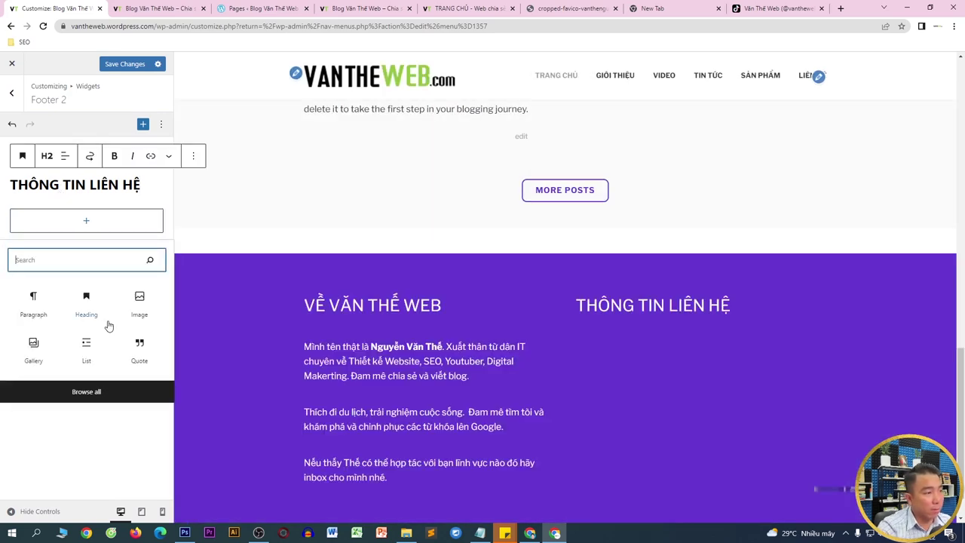
left_click(34, 303)
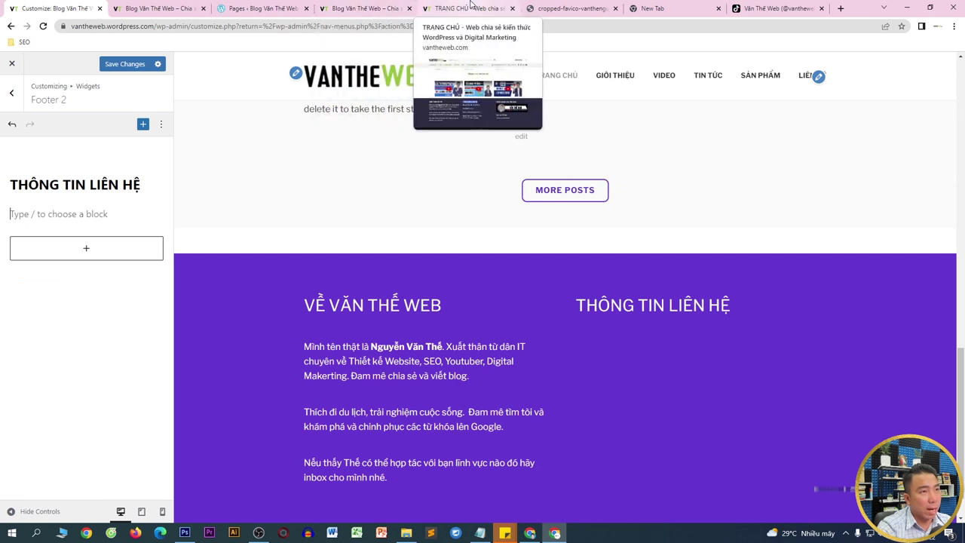
left_click(464, 9)
- Copy the address, phone, email and working-hours lines from the vantheweb.com THÔNG TIN LIÊN HỆ footer
left_click_drag(379, 353, 488, 431)
right_click(486, 426)
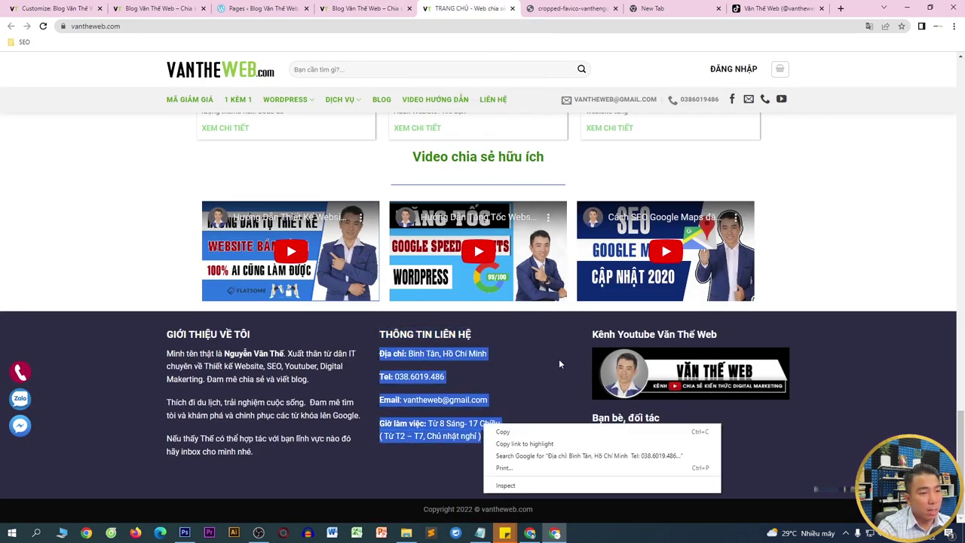
left_click(522, 431)
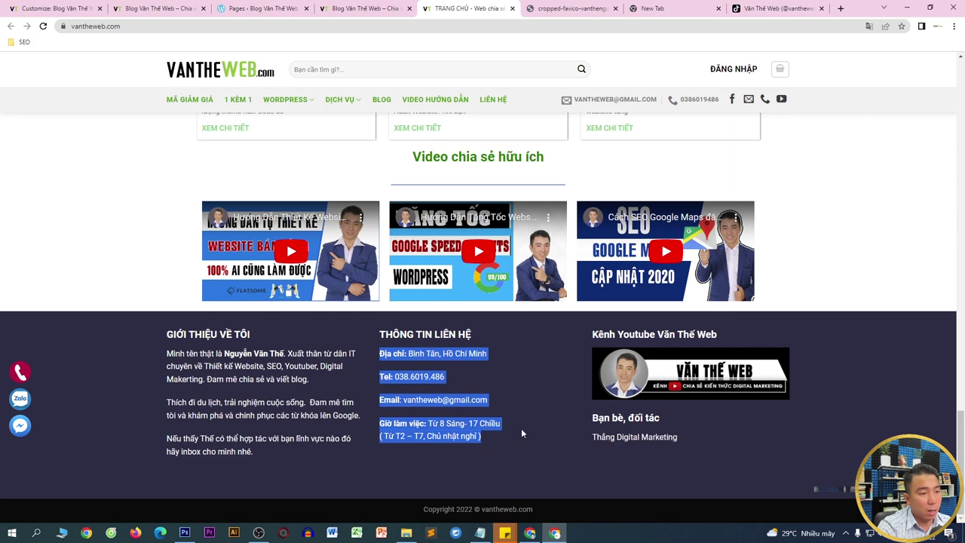
left_click(76, 4)
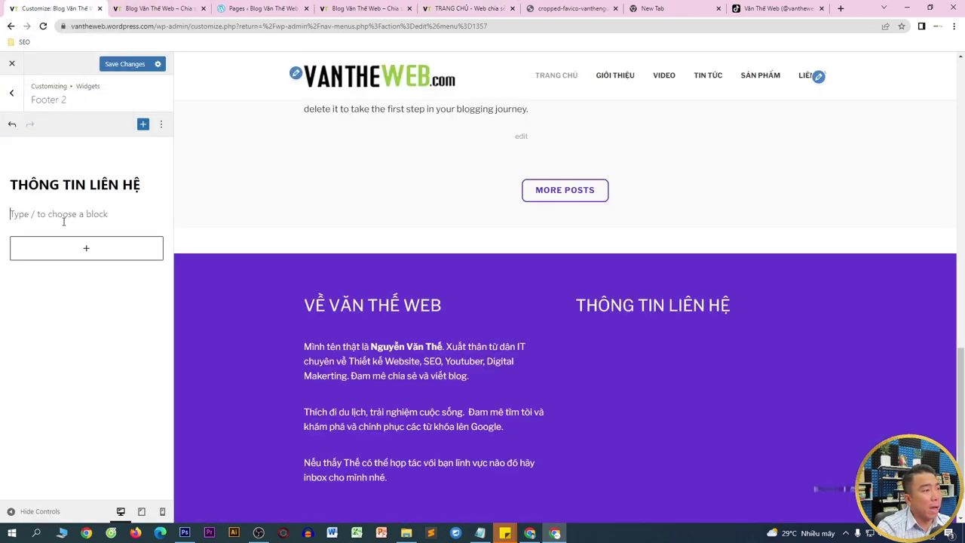
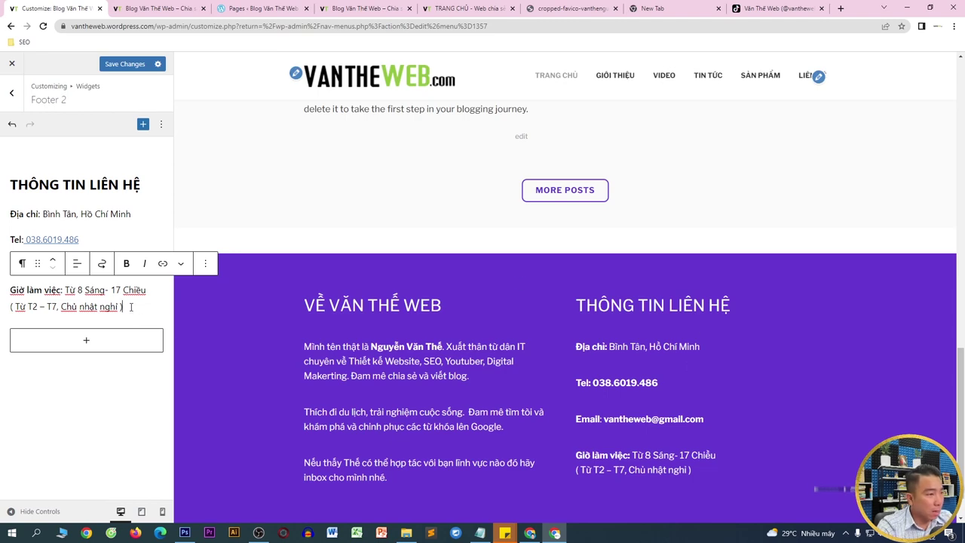
- Paste the contact details and use line breaks to put Email and working hours on their own lines
left_click(123, 241)
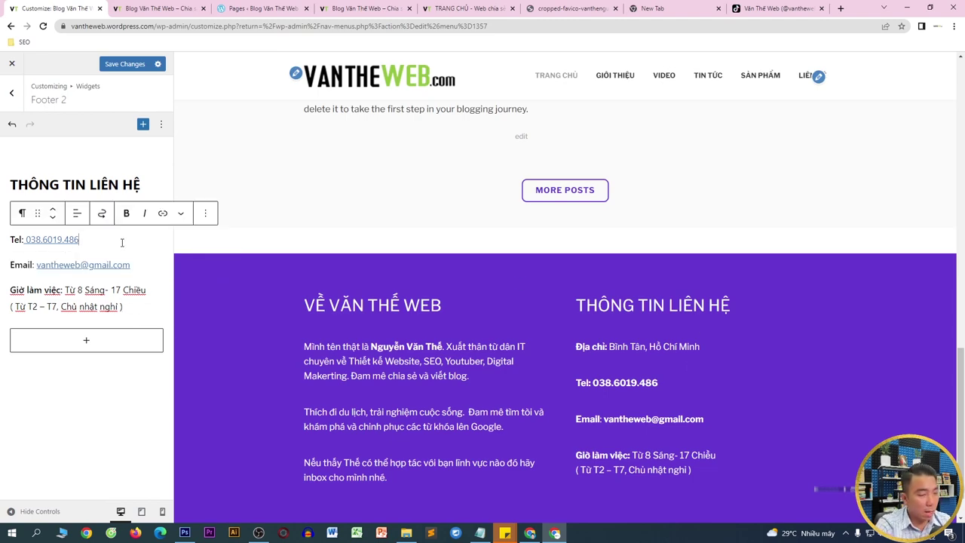
key("Delete")
key("Return")
key("Delete")
key("ctrl+z")
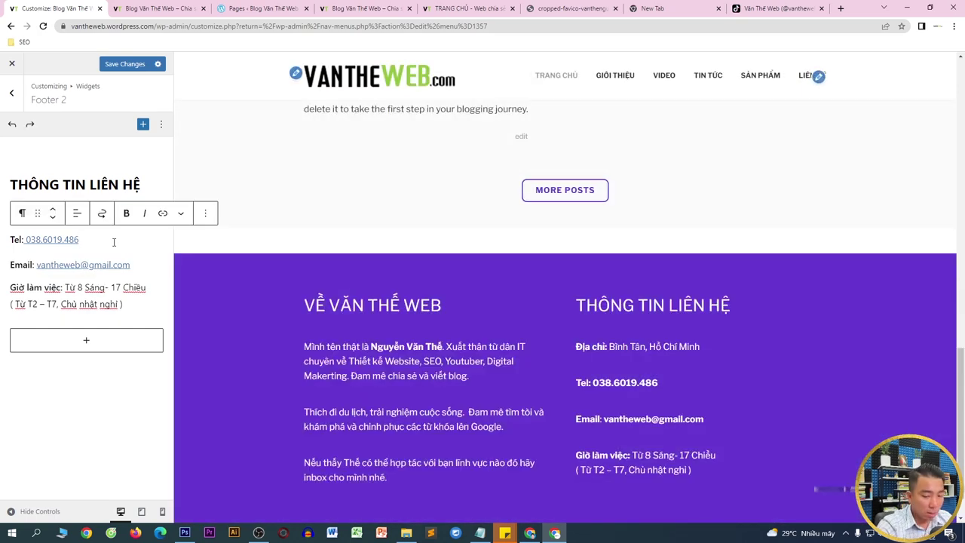
key("BackSpace")
key("shift+Return")
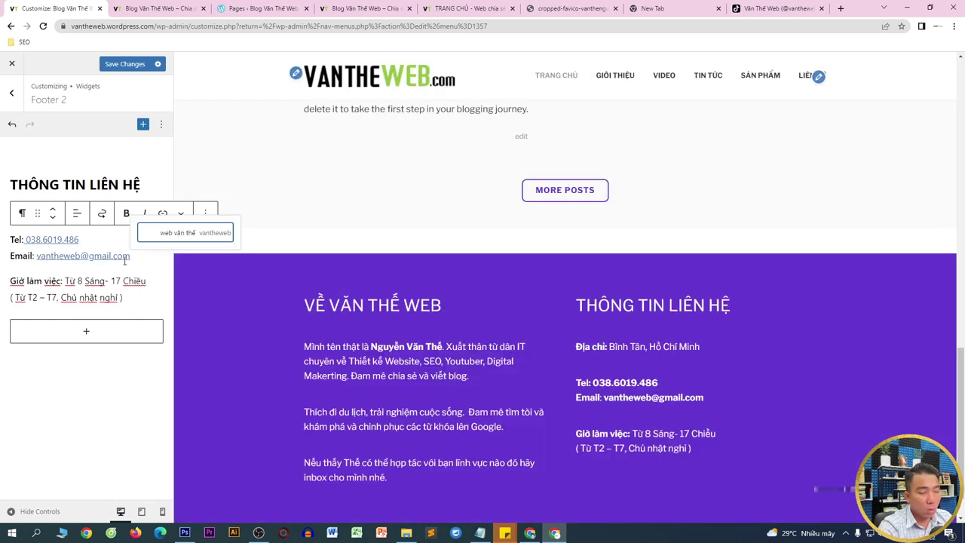
key("Delete")
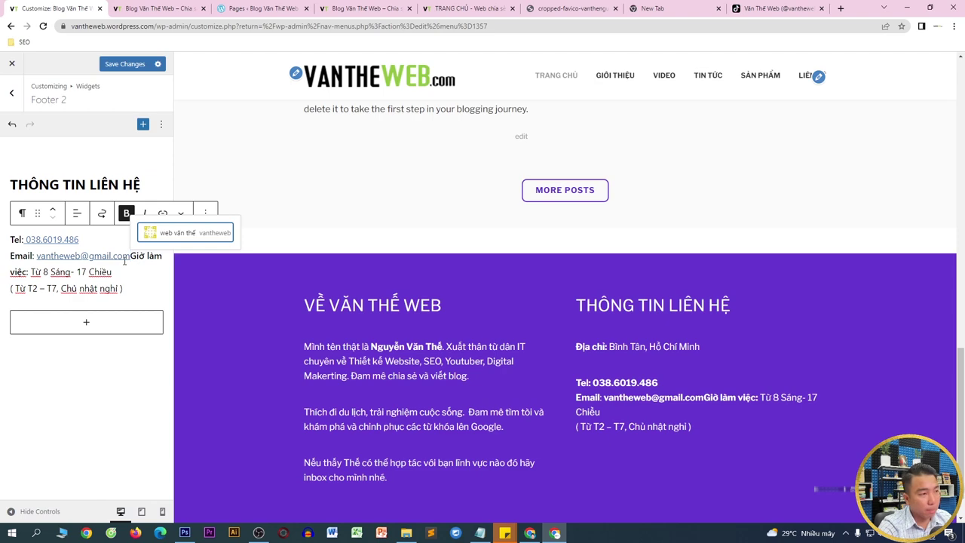
key("Return")
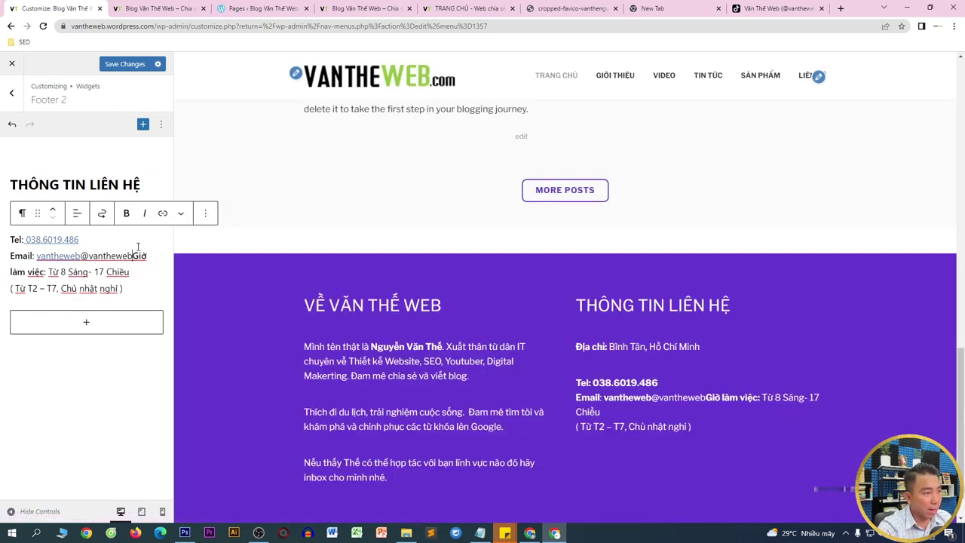
key("shift+Return")
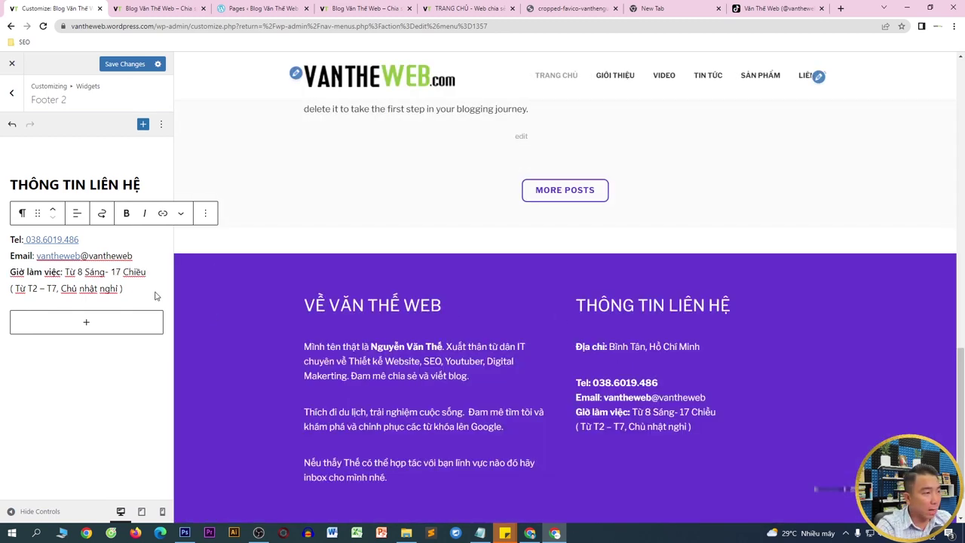
- Remove the gap after the address so the phone line sits directly beneath it
left_click_drag(134, 286, 10, 236)
left_click(137, 230)
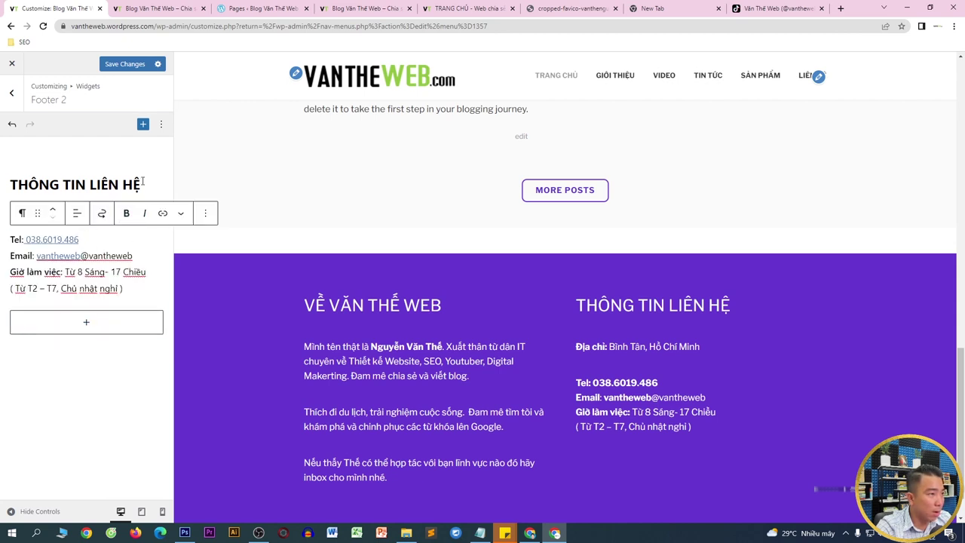
left_click(143, 182)
left_click(133, 216)
key("Delete")
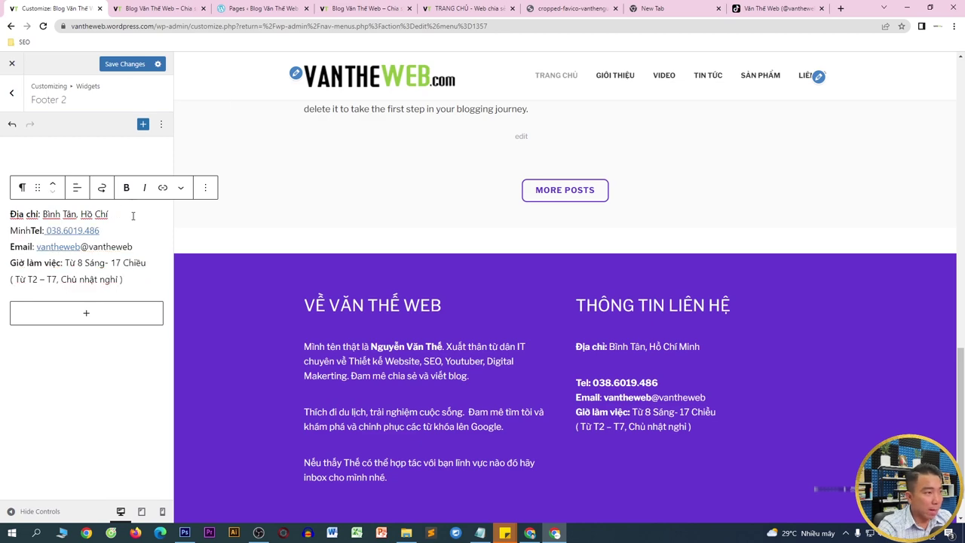
key("shift+Return")
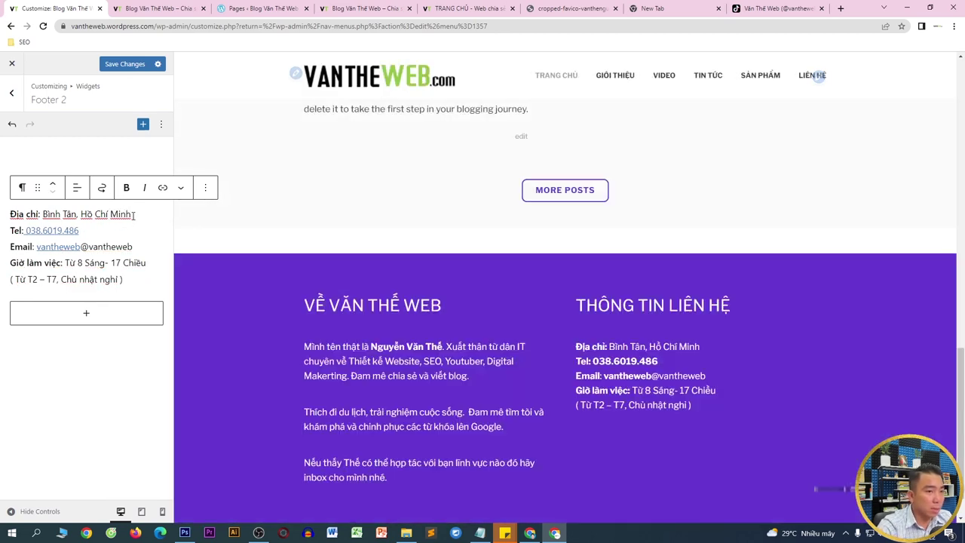
left_click_drag(132, 281, 9, 219)
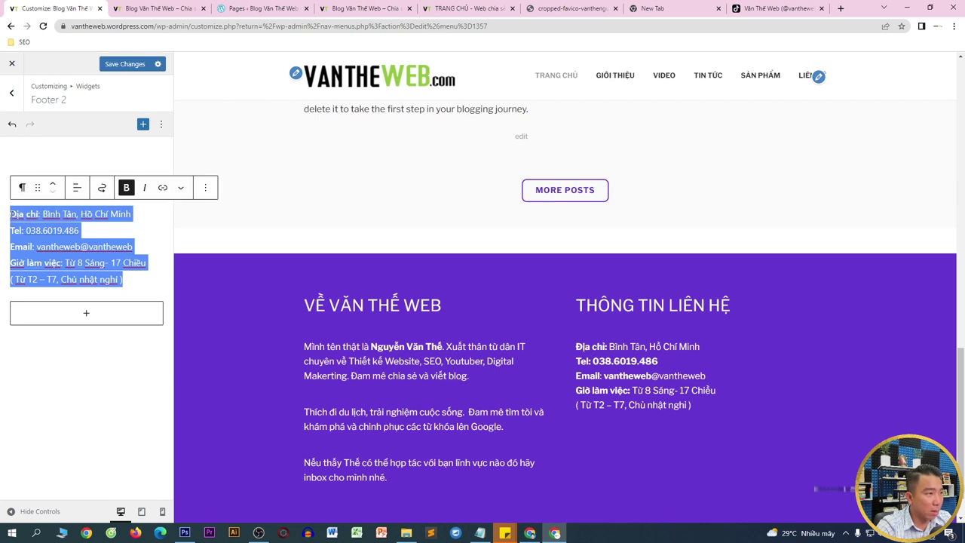
- Transform the contact paragraph into a bulleted list
left_click(38, 188)
left_click(24, 189)
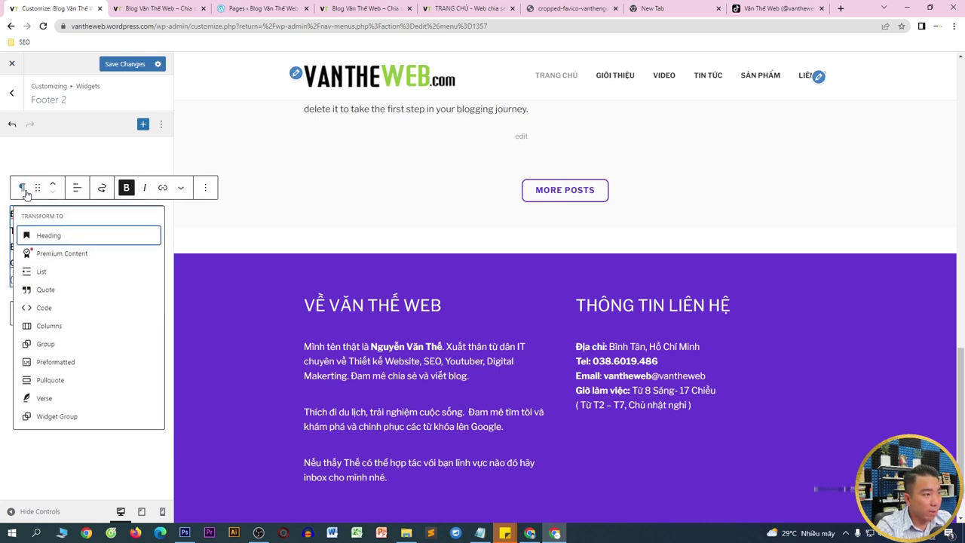
left_click(23, 190)
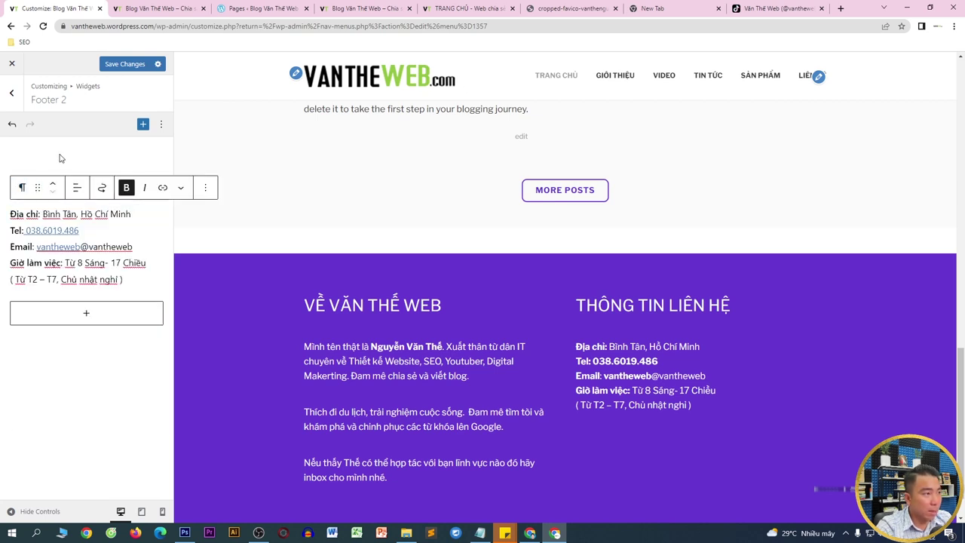
left_click(24, 189)
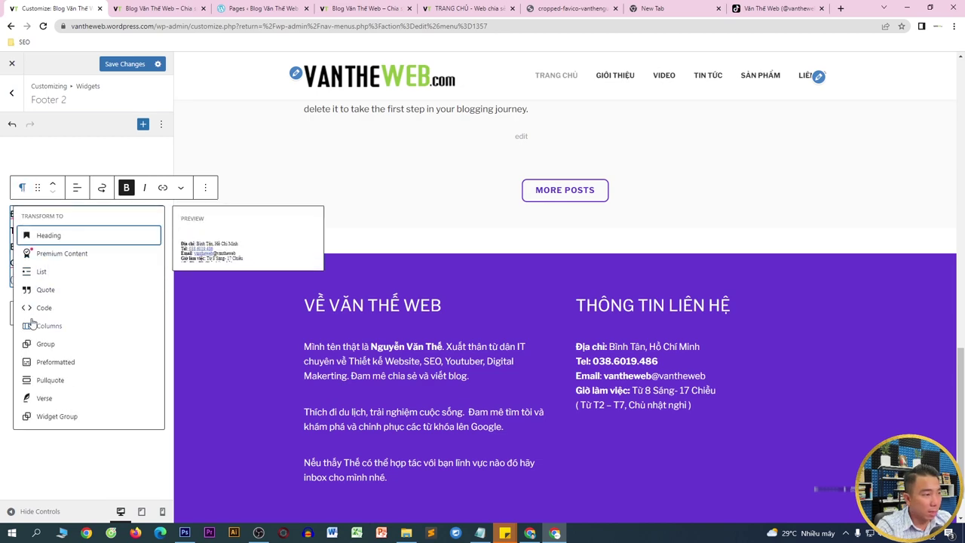
left_click(43, 273)
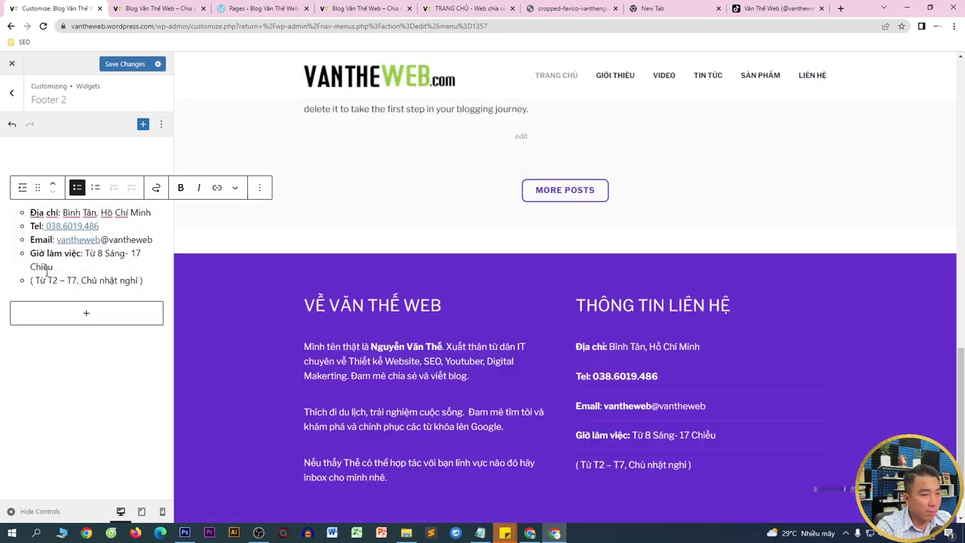
scroll(603, 324, "down", 1)
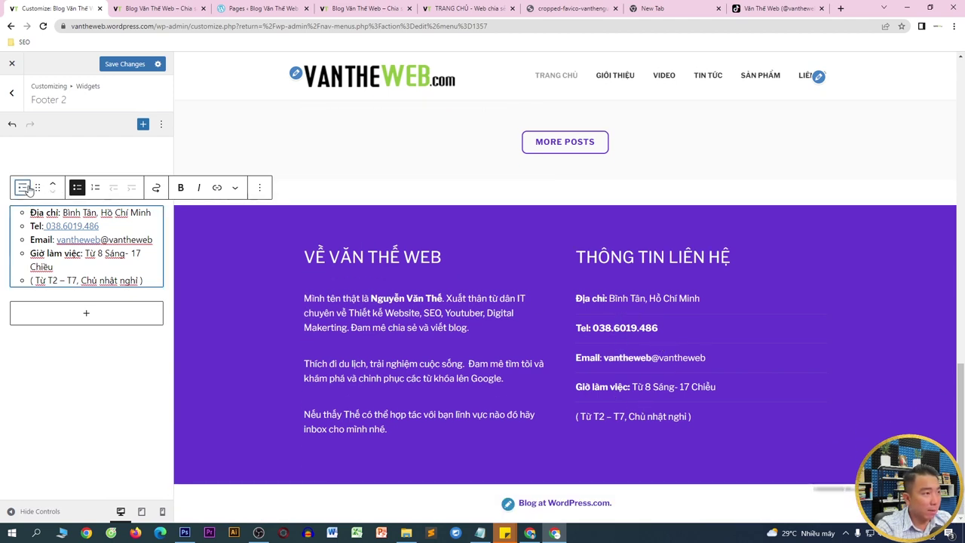
- Group the list with the THÔNG TIN LIÊN HỆ heading as a widget group and return to the widget areas
left_click(24, 188)
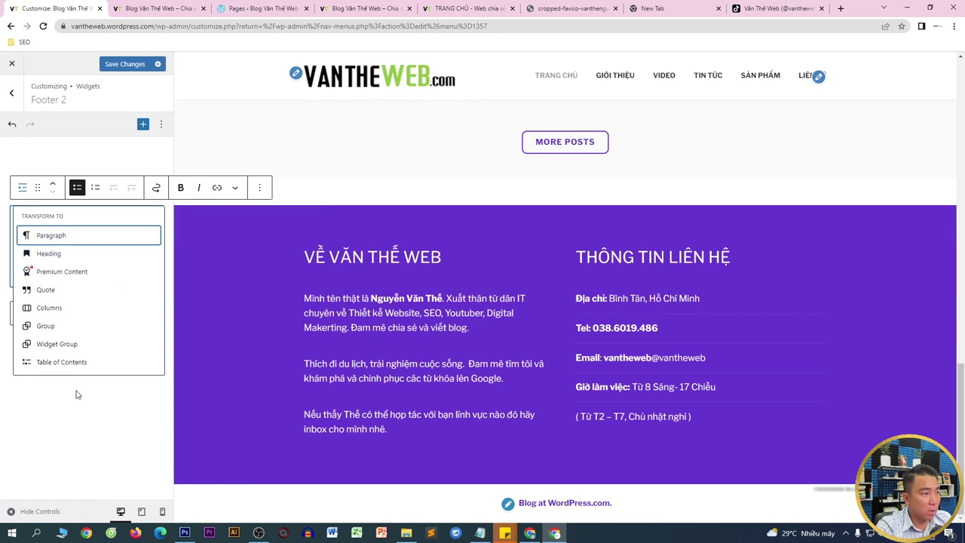
left_click(69, 345)
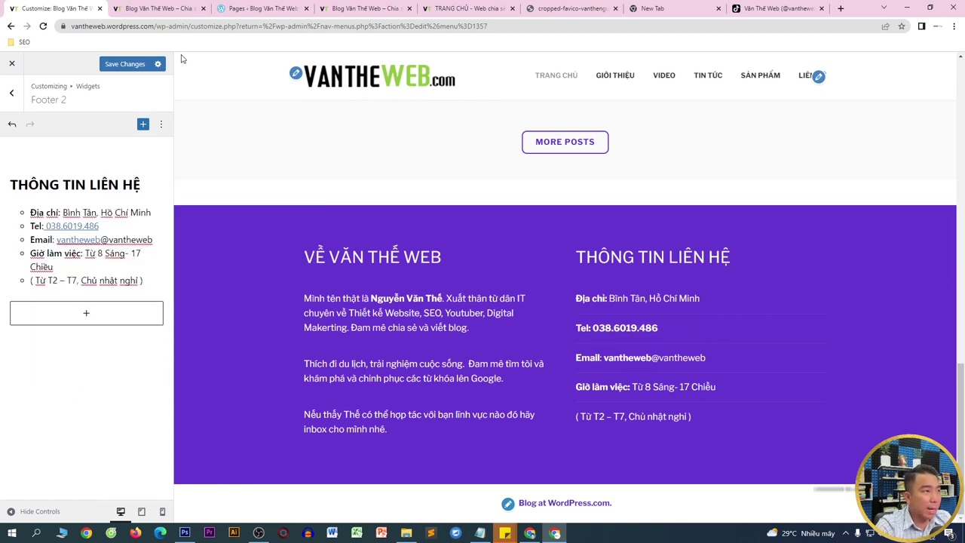
left_click(12, 92)
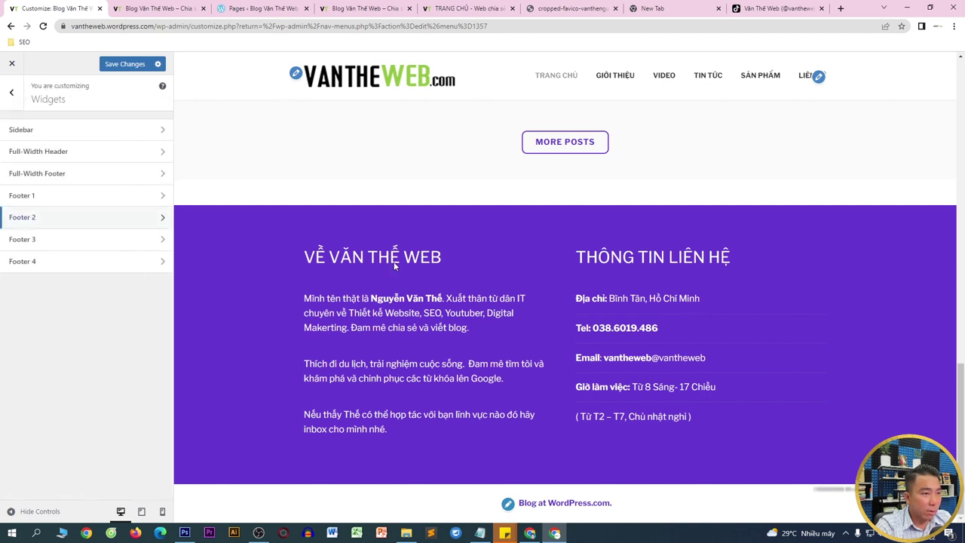
- Save the footer changes, open the empty Footer 3 area, and view the live vantheweb.com homepage
left_click(112, 65)
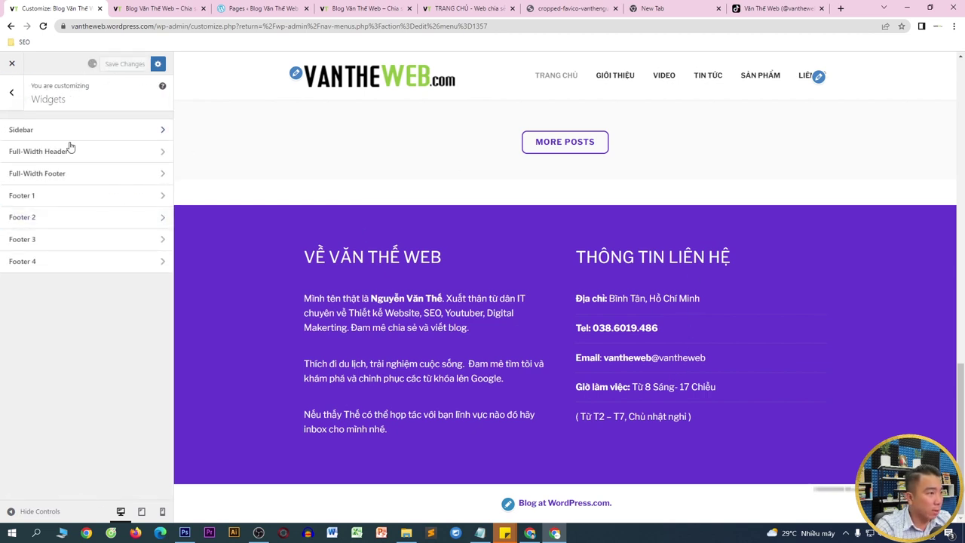
left_click(45, 241)
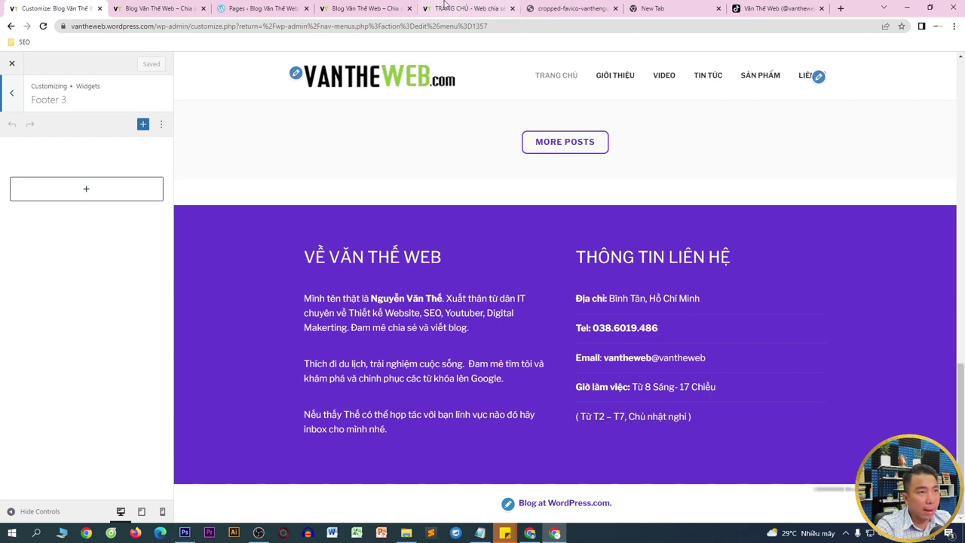
left_click(443, 6)
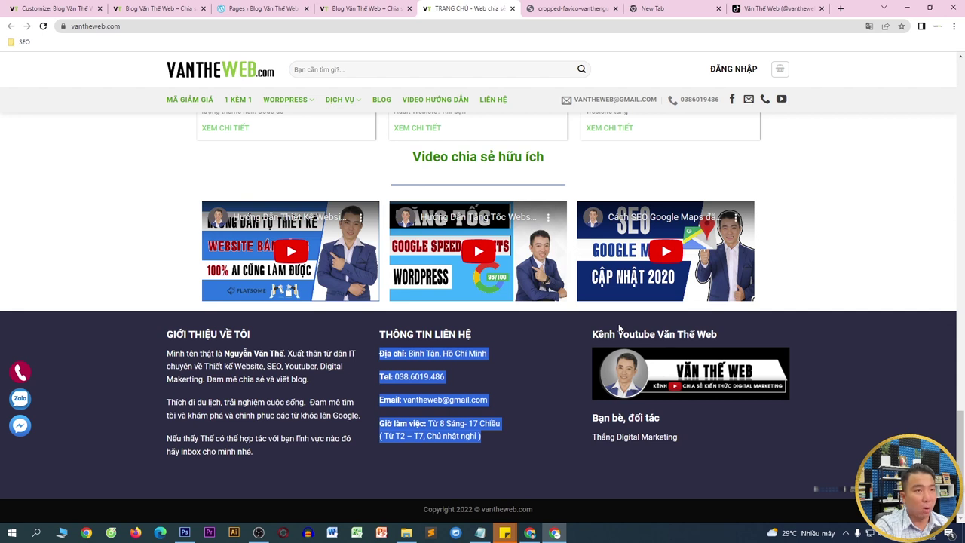
- Search YouTube for 'vantheweb' and open the Văn Thế Web channel
left_click(603, 3)
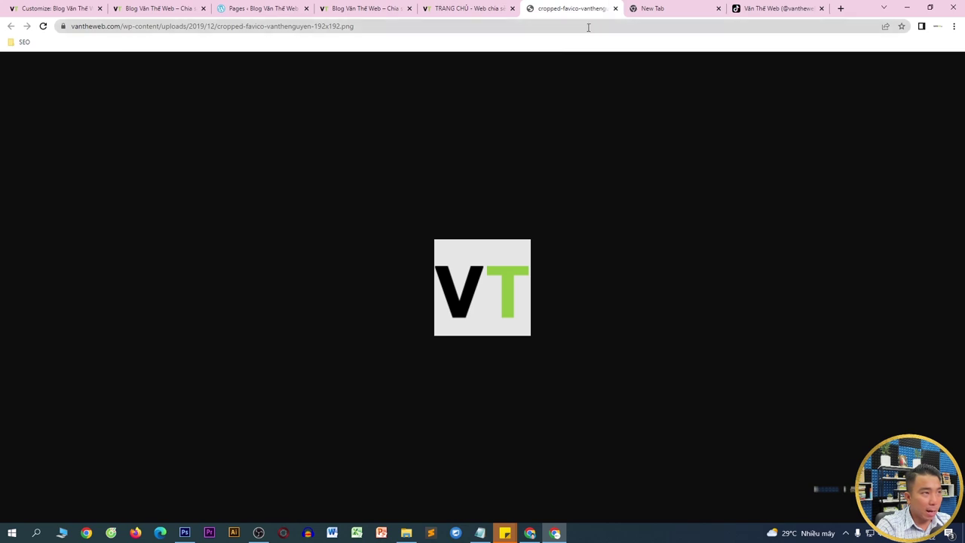
left_click(589, 28)
type("y")
key("Return")
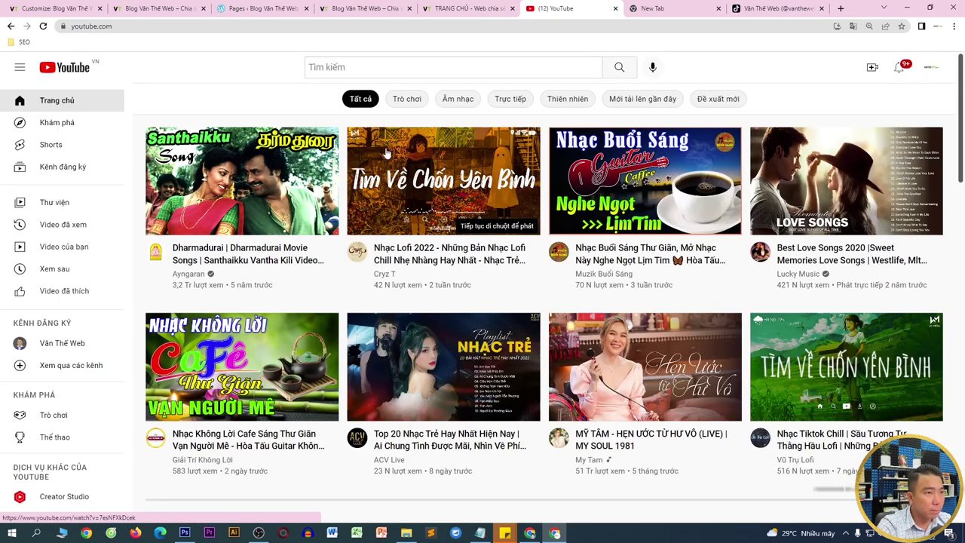
left_click(424, 66)
type("vantheweb")
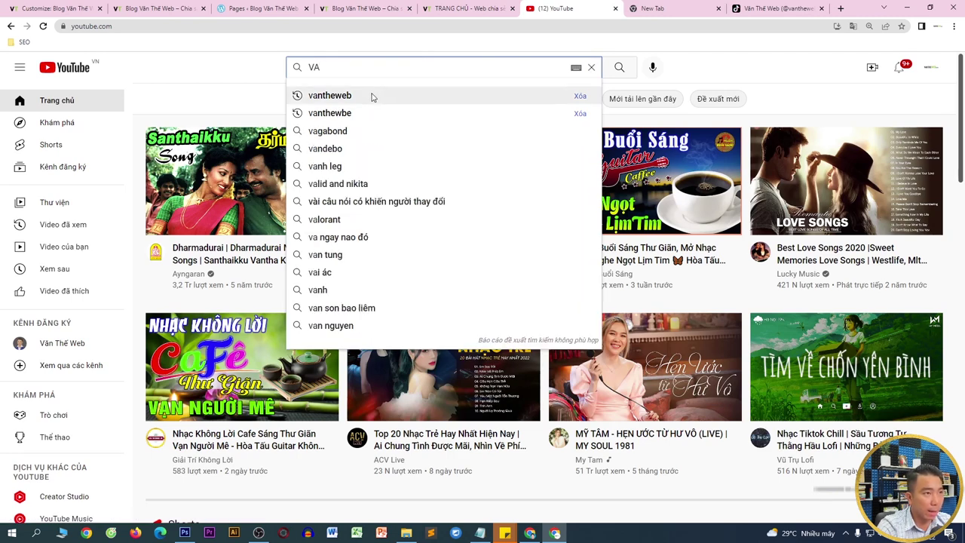
left_click(371, 95)
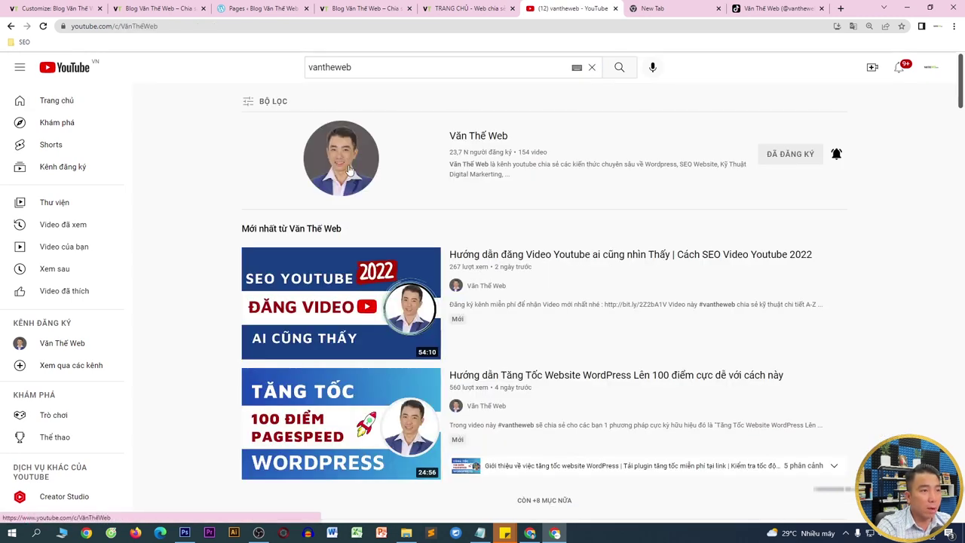
left_click(349, 165)
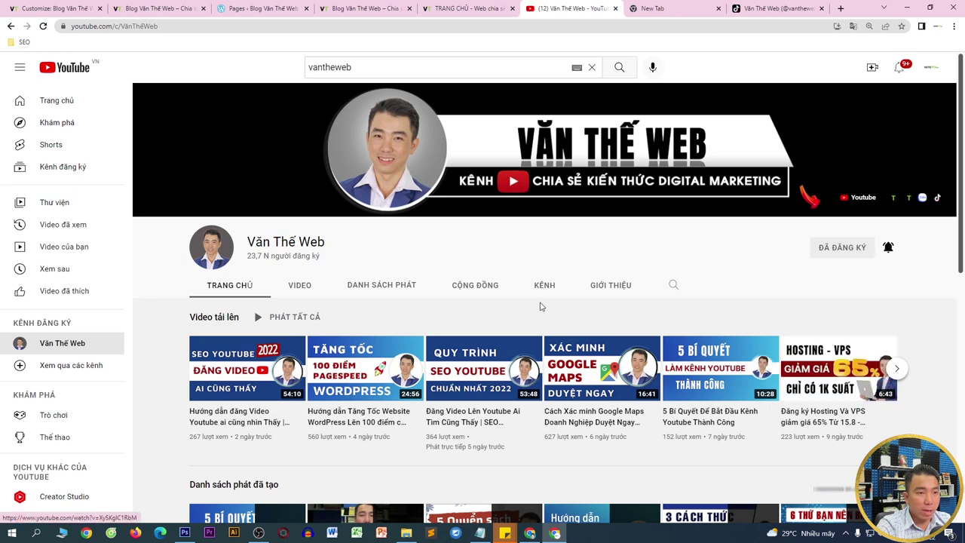
- Sort the channel's videos by Most popular and open the top video
left_click(299, 289)
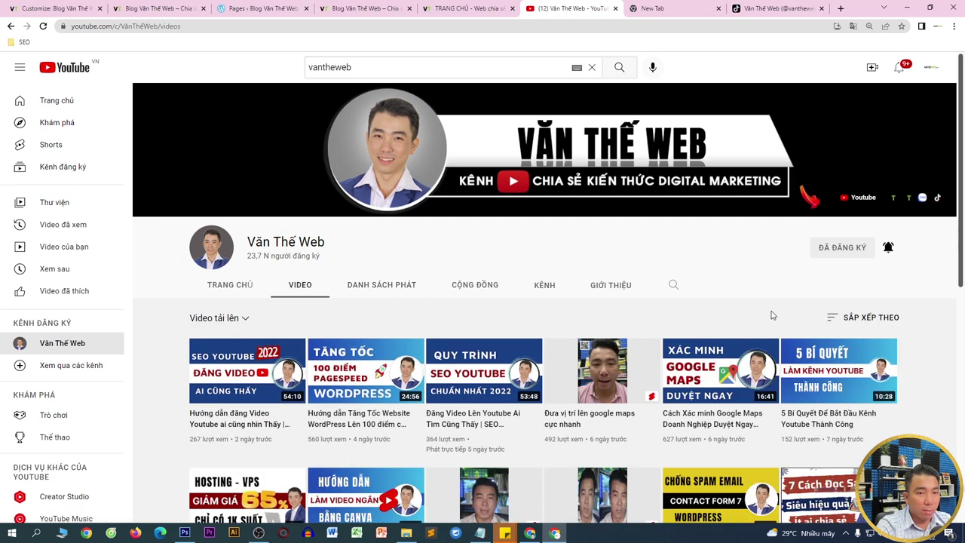
left_click(854, 320)
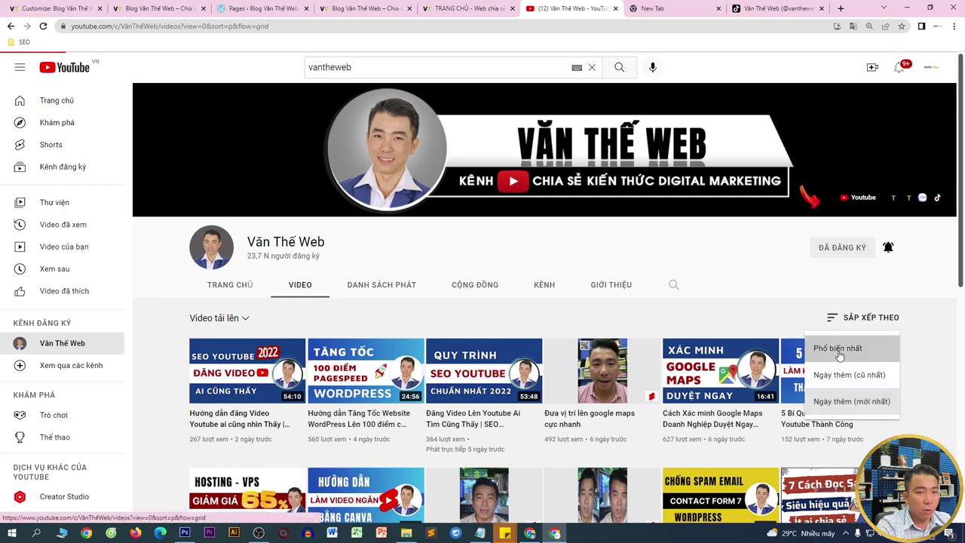
left_click(846, 346)
scroll(383, 282, "down", 1)
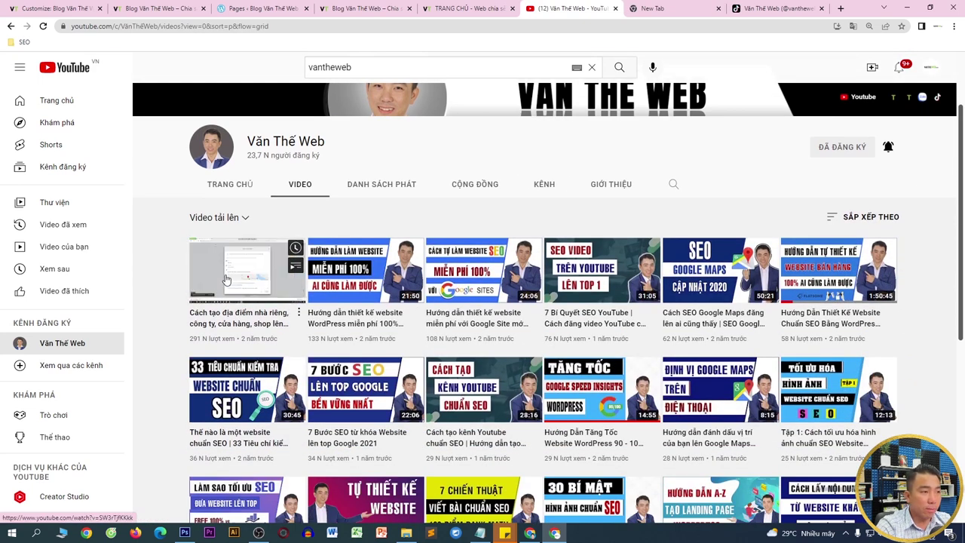
left_click(227, 280)
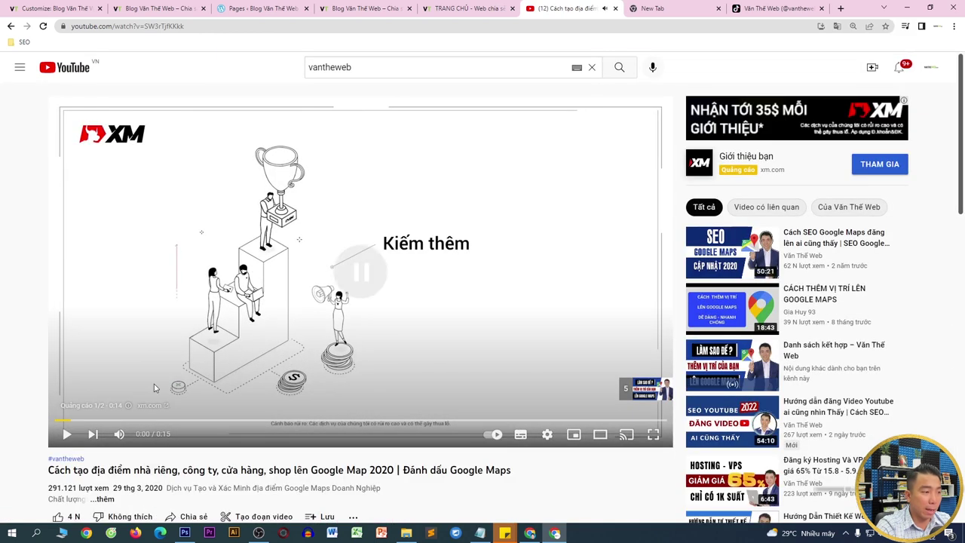
- Copy the video's youtu.be share link from the Share panel
double_click(59, 488)
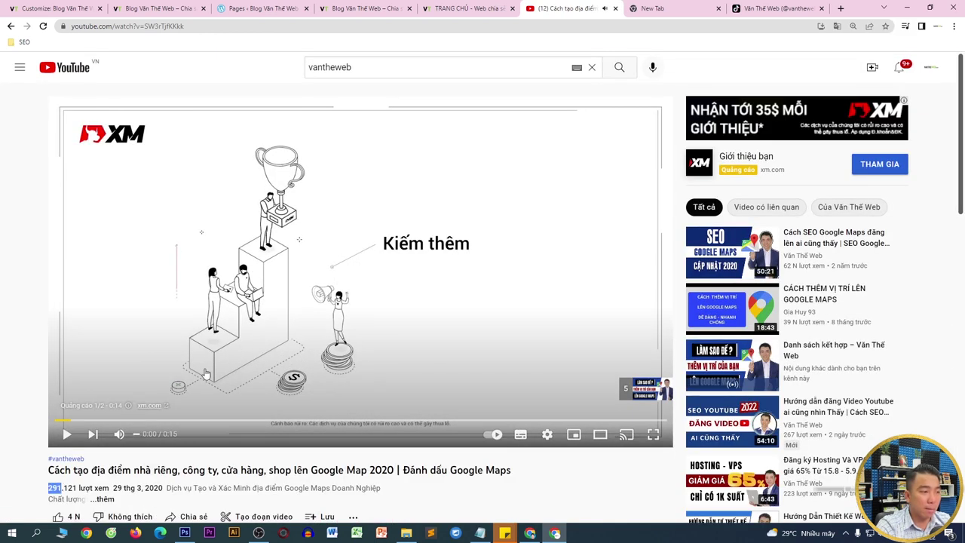
left_click(192, 26)
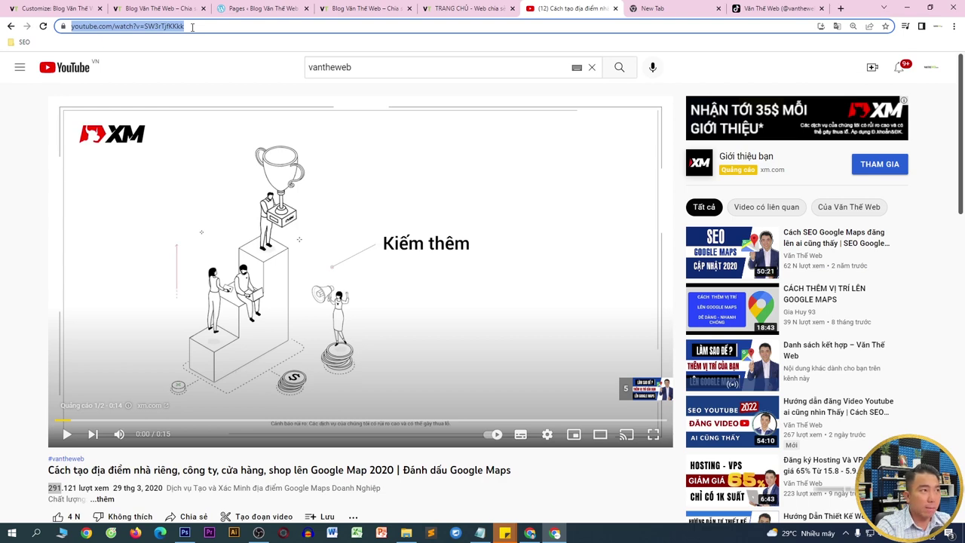
scroll(570, 205, "down", 2)
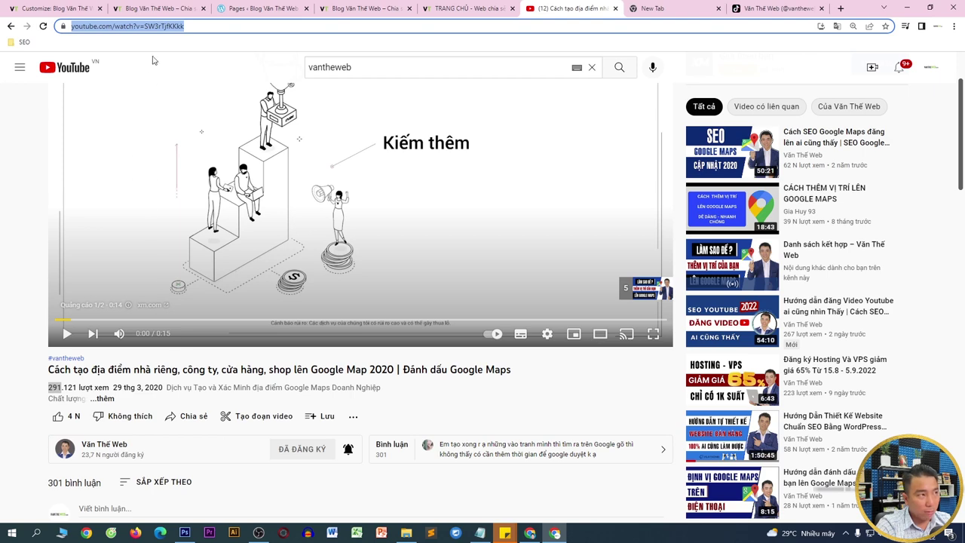
right_click(157, 29)
left_click(180, 73)
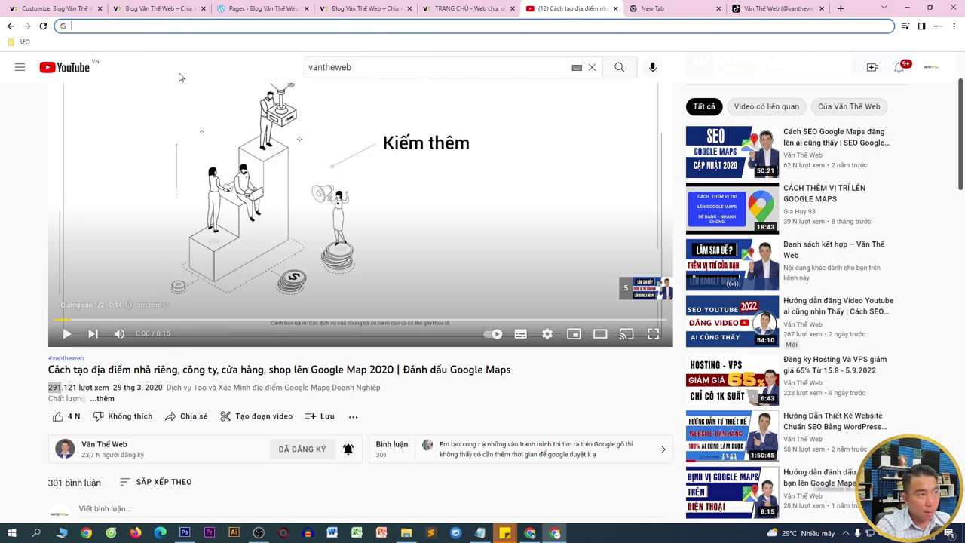
left_click(193, 416)
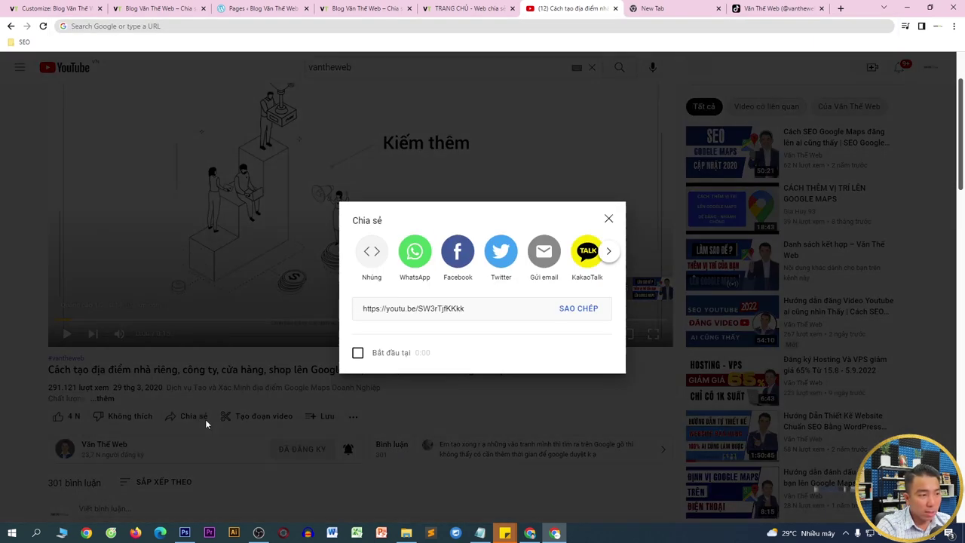
left_click(573, 310)
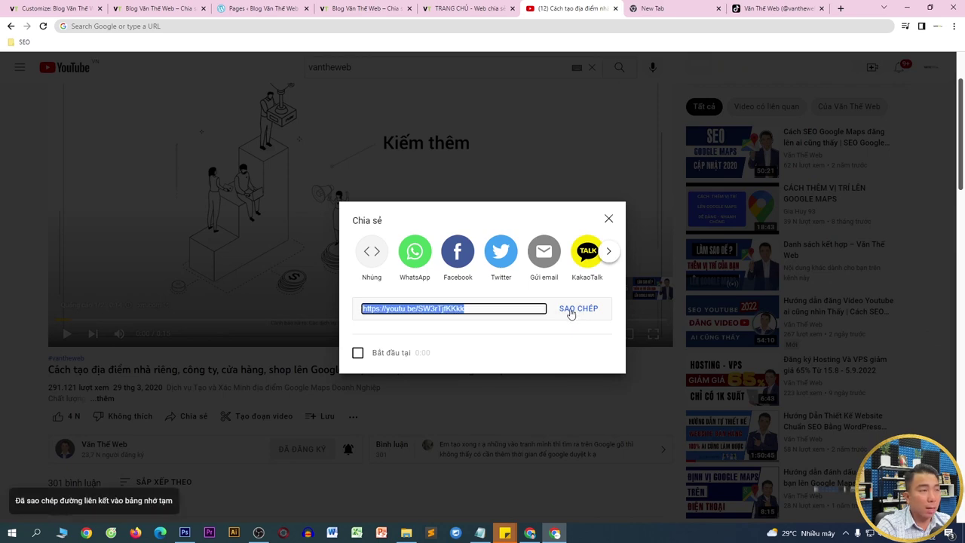
- Add a Heading block to Footer 3 and trim its text to read KÊNH YOUTUBE
left_click(70, 5)
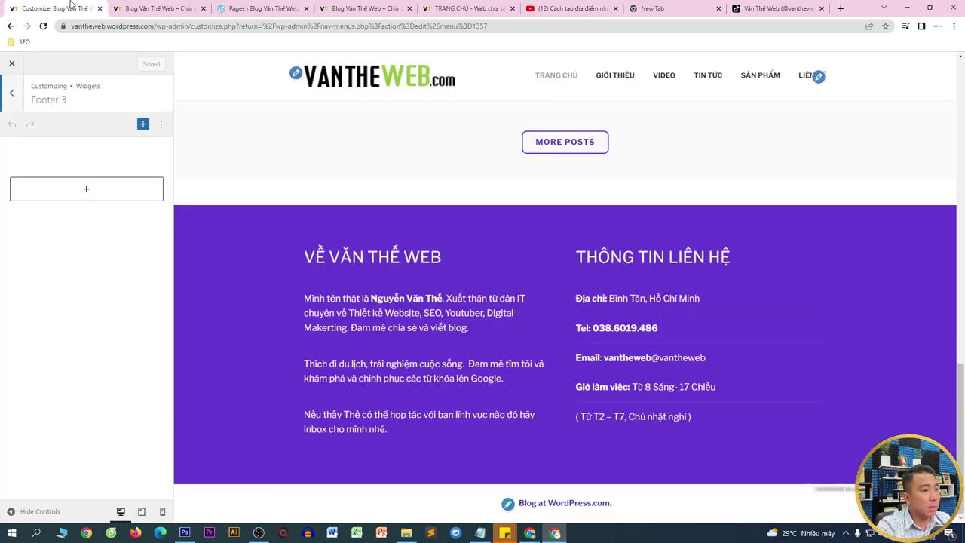
left_click(68, 188)
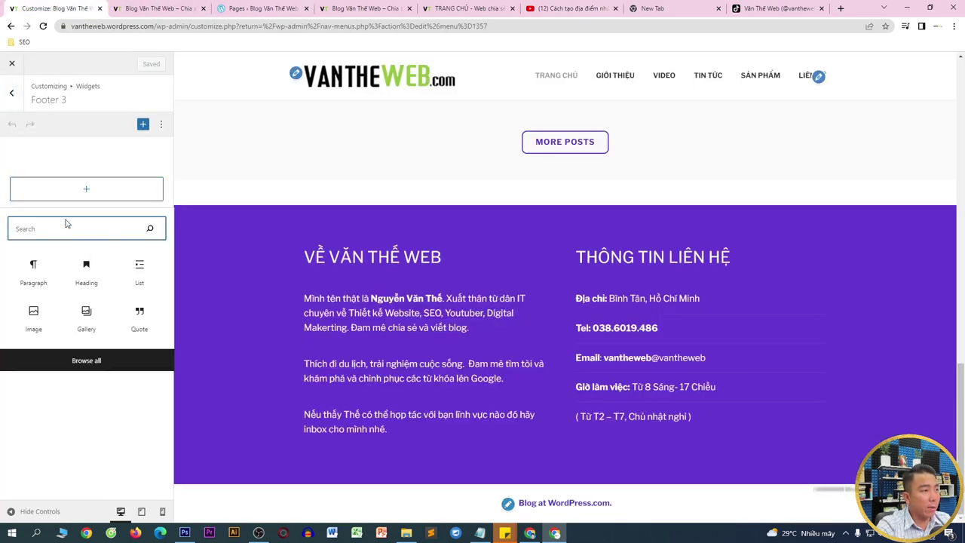
left_click(81, 273)
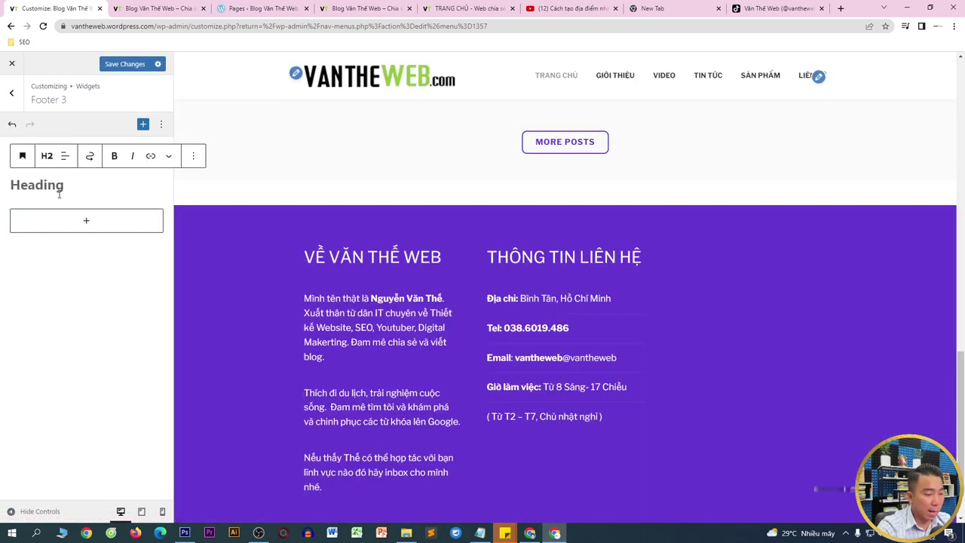
type("KÊNH YOUTUBE")
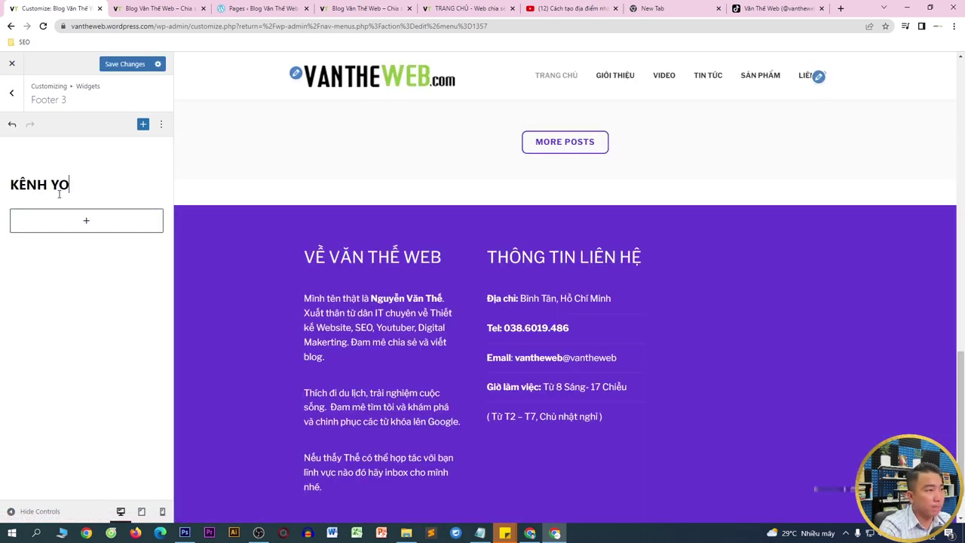
type(" VANTHẾ")
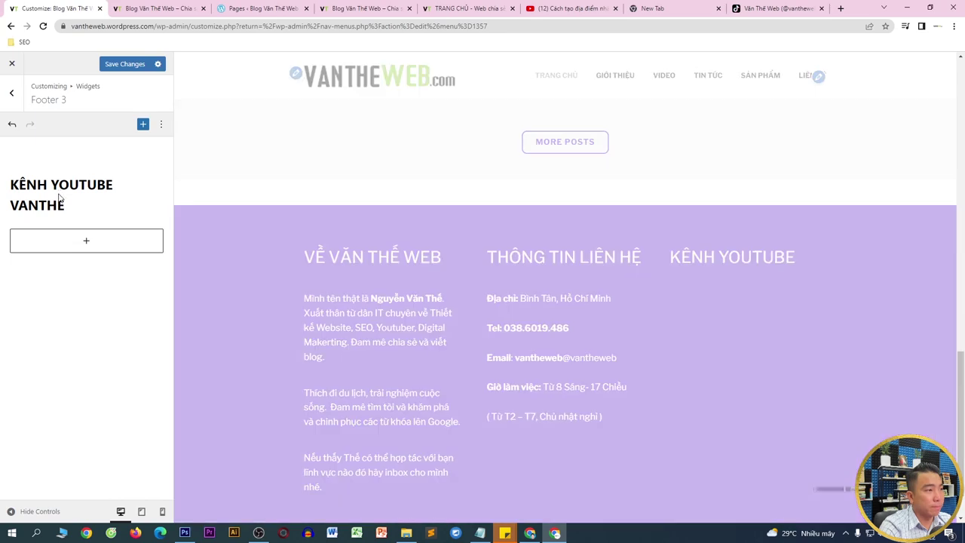
key("BackSpace")
key("BackSpace")
key("BackSpace")
key("BackSpace")
key("BackSpace")
type("ĂN THẾ")
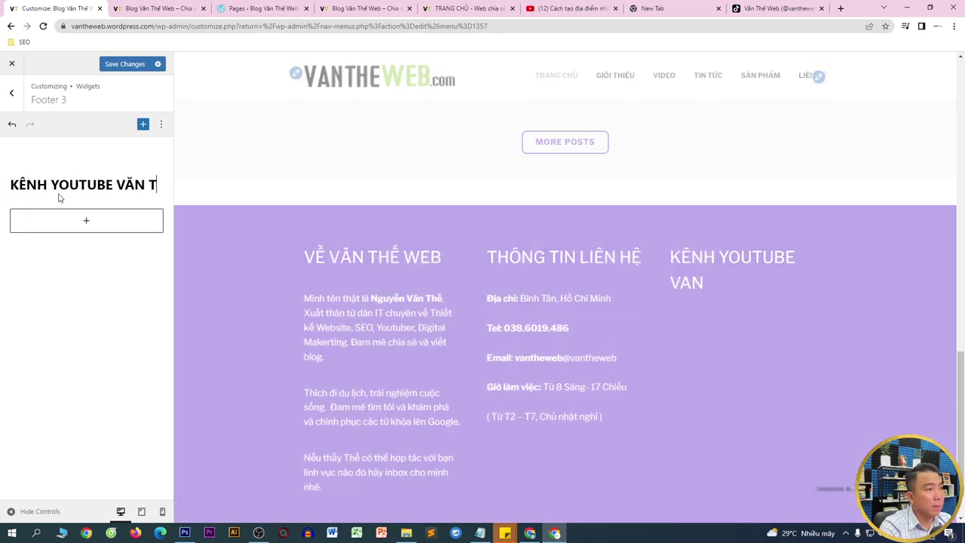
type(" WEB")
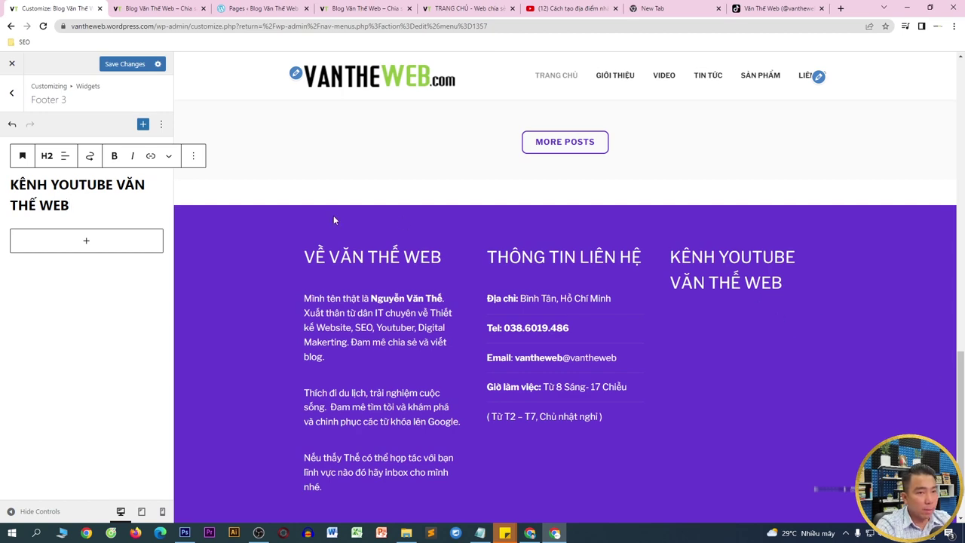
left_click_drag(118, 184, 134, 200)
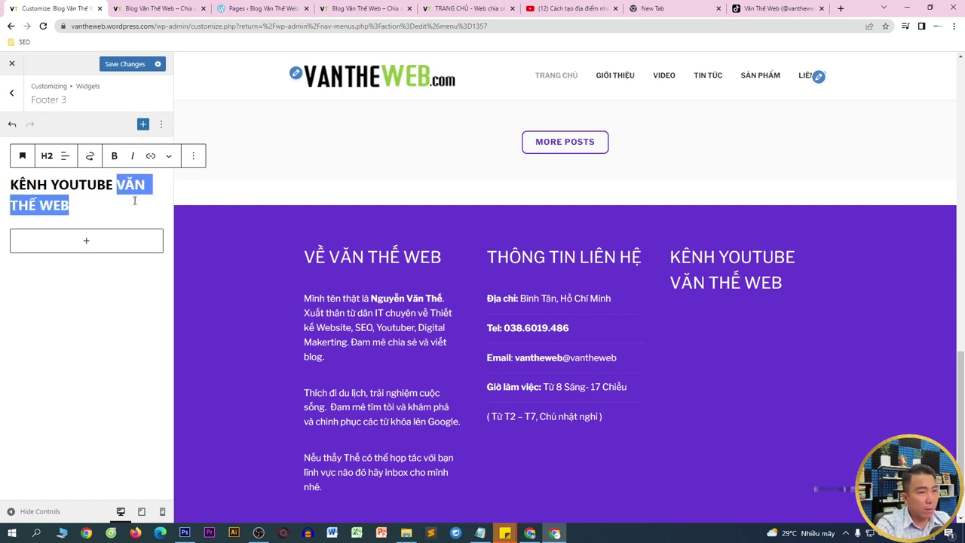
key("BackSpace")
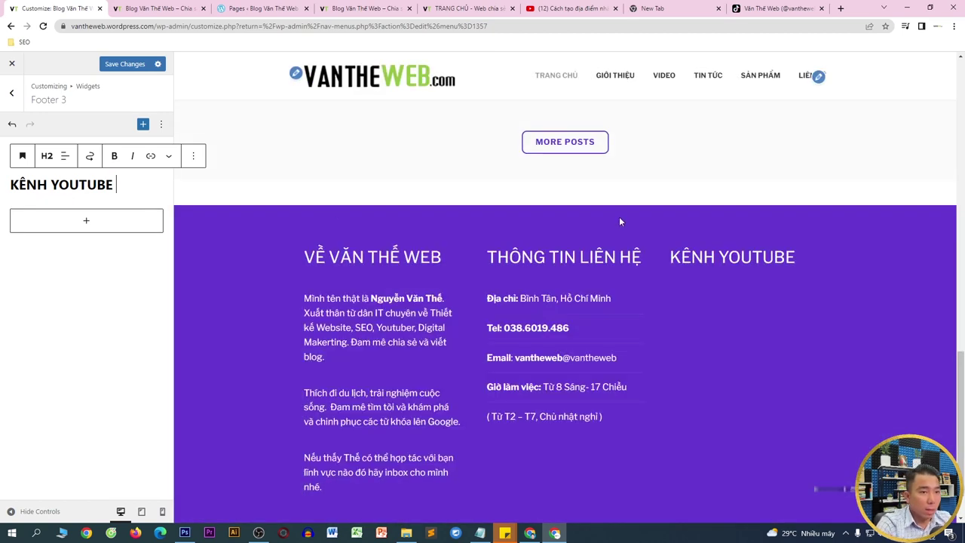
- Insert a Custom HTML block under KÊNH YOUTUBE and paste the youtu.be video link into it
left_click(88, 221)
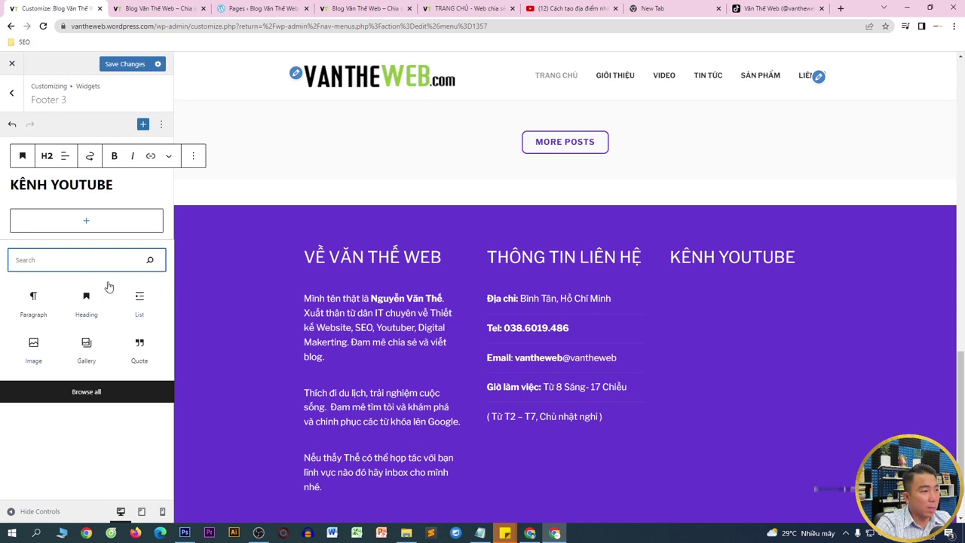
type("HTML")
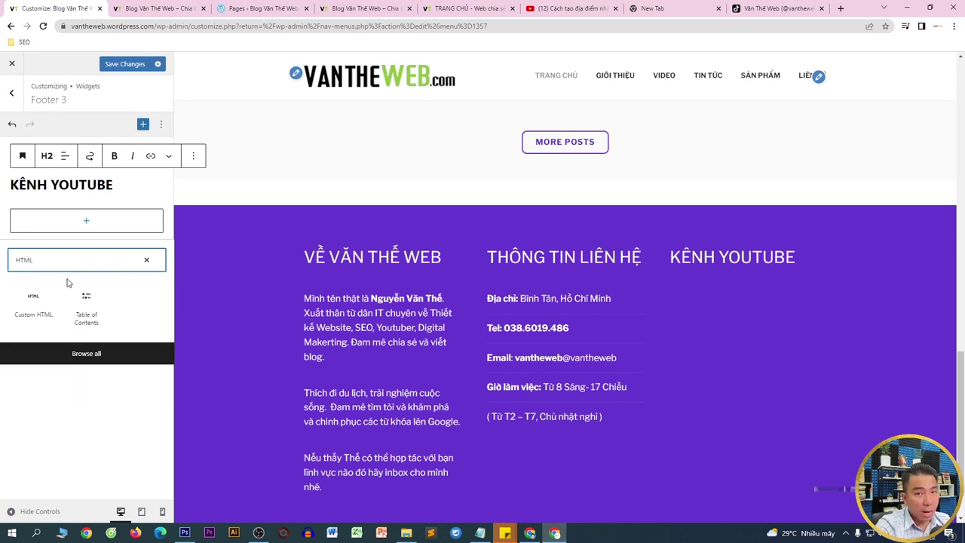
left_click(43, 298)
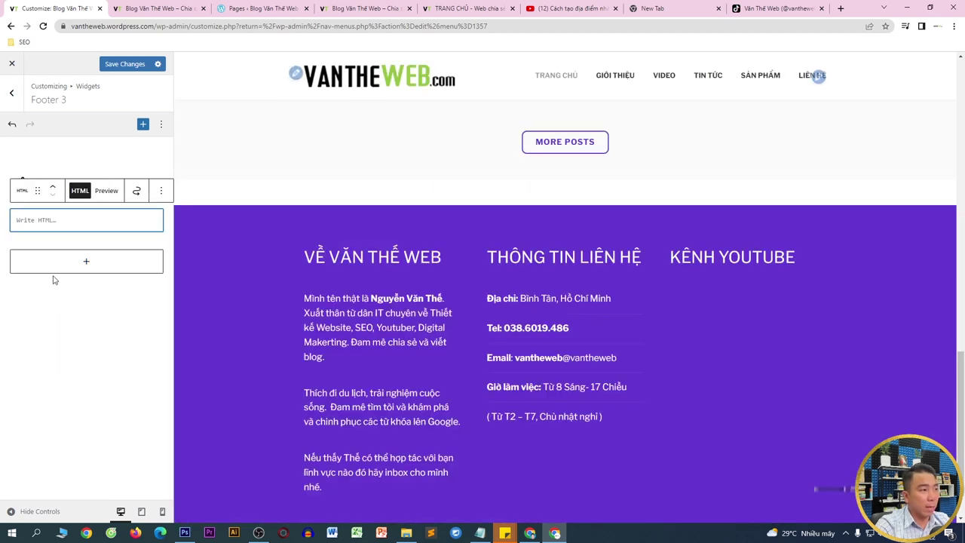
right_click(54, 219)
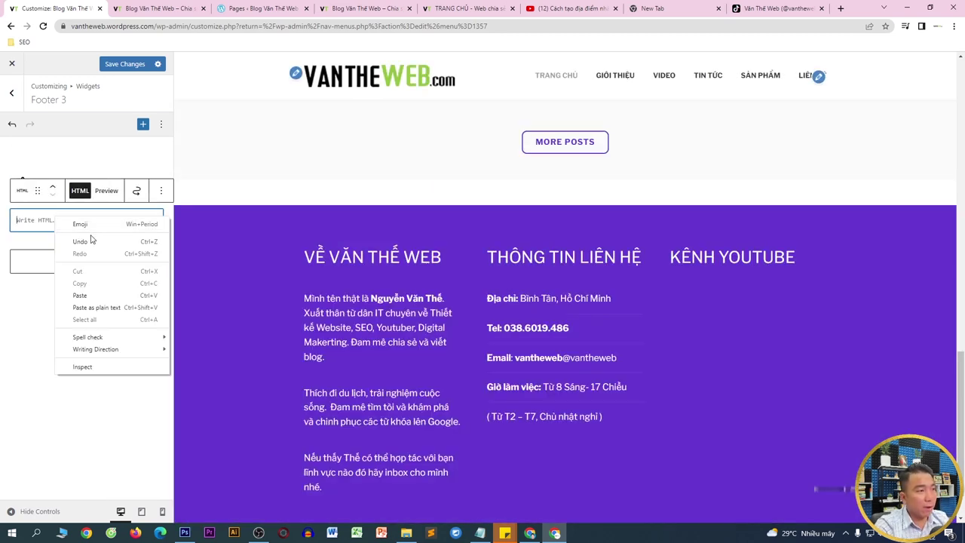
left_click(91, 295)
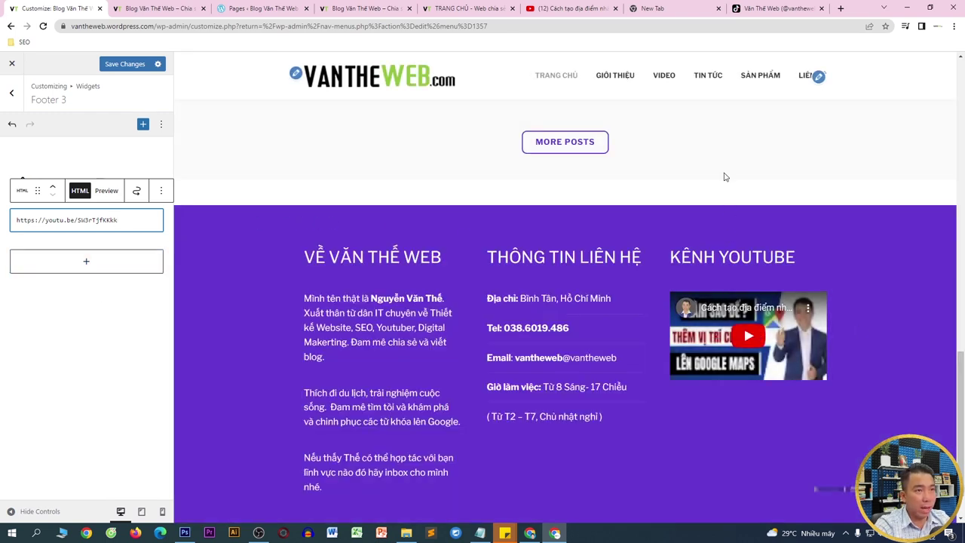
left_click(590, 6)
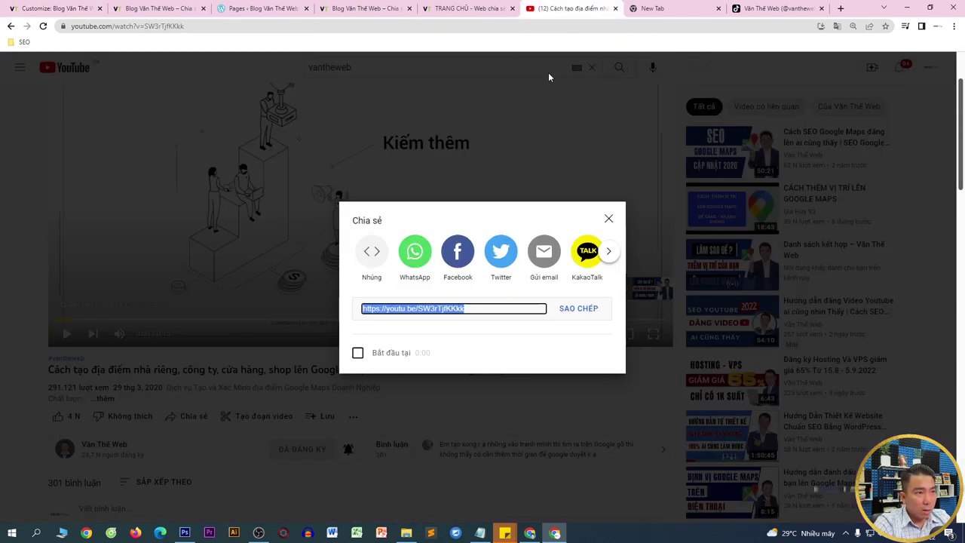
- Copy the Google Maps video's embed code from the player's right-click menu
left_click(609, 220)
right_click(438, 239)
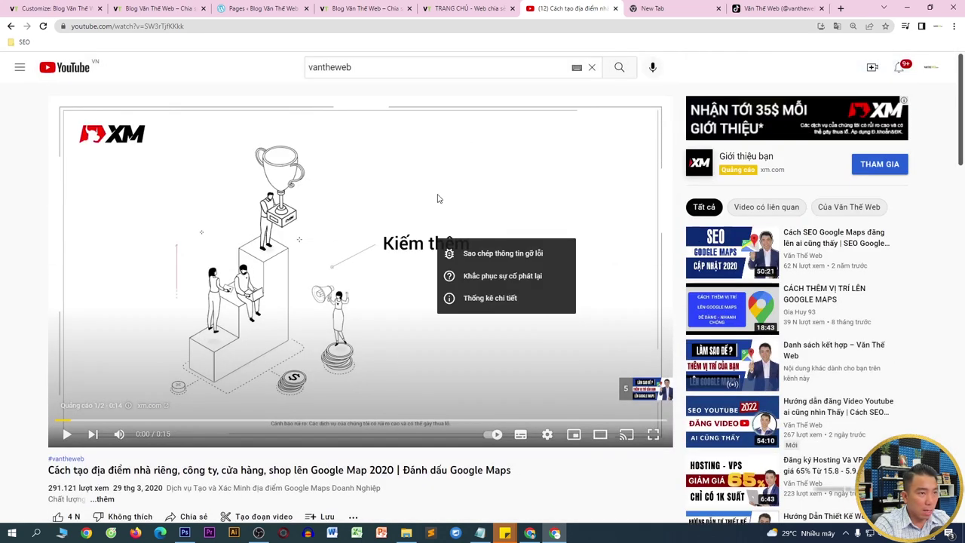
left_click(447, 327)
left_click(452, 318)
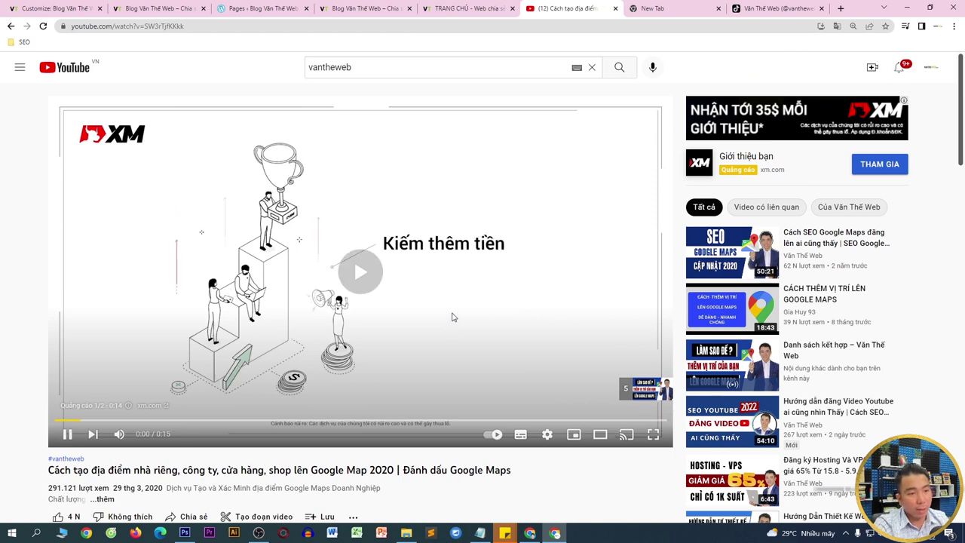
left_click(592, 389)
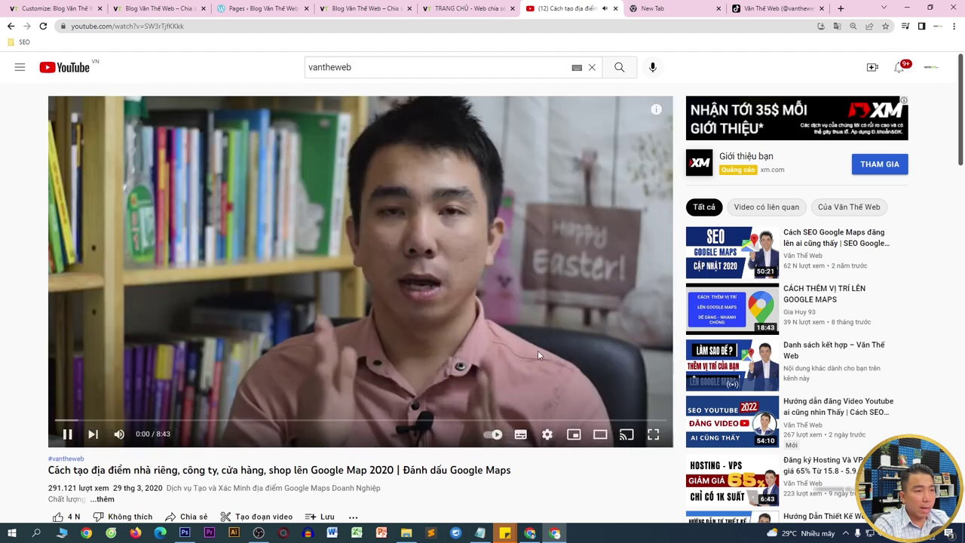
right_click(474, 246)
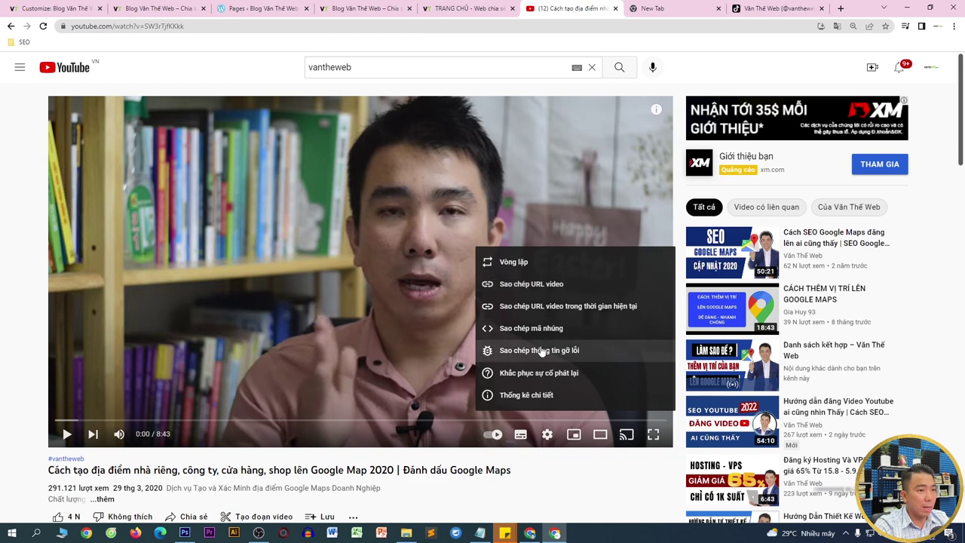
left_click(542, 348)
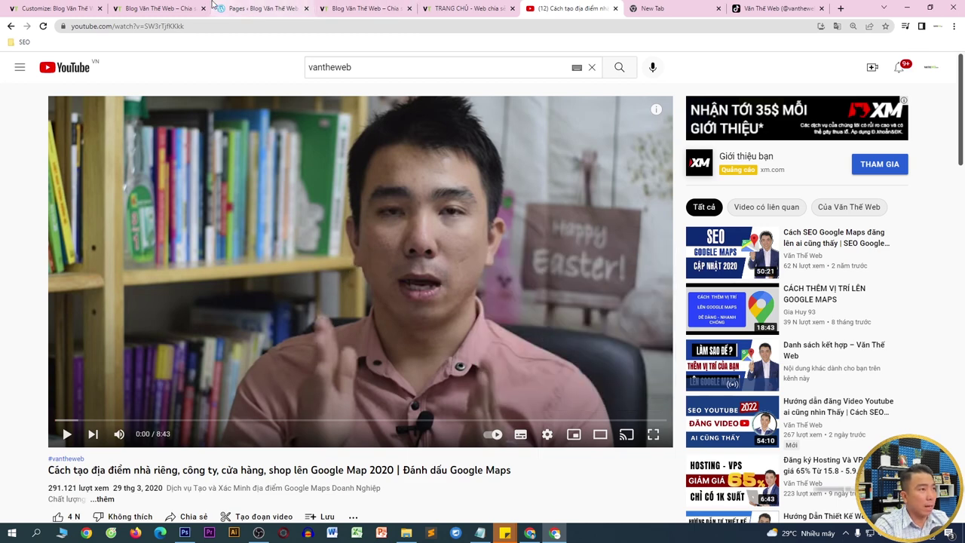
left_click(53, 8)
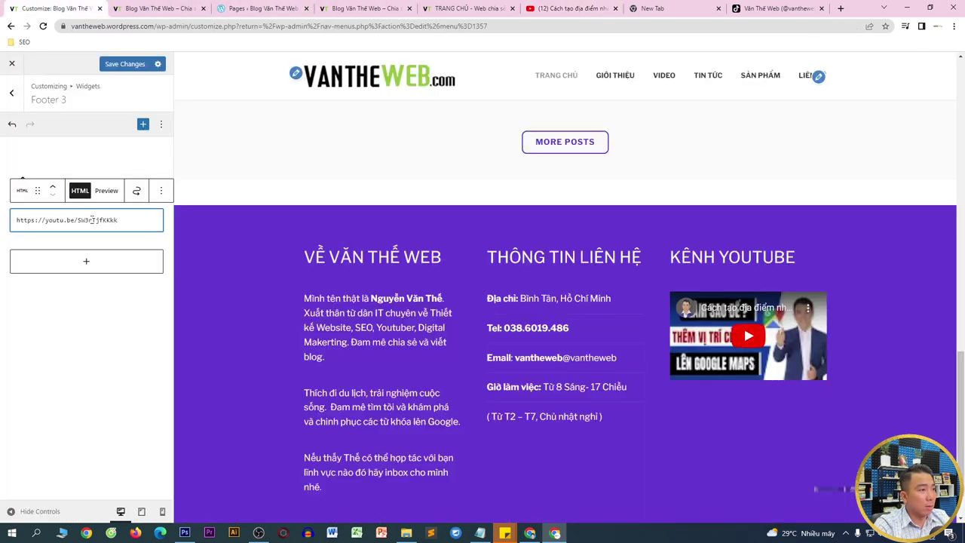
- Try pasting the embed code into the HTML block, undo back to the YouTube link, and save
key("ctrl+a")
type("<iframe width=\"1131\" height=\"636\" src=\"https://www.youtube.com/embed/SW3rTjfKkkk\" title=\"Cách tạo địa điểm nhà riêng, công ty, cửa hàng, shop lên Google Map 2020 | Đánh dấu Google Maps\" frameborder=\"0\" allow=\"accelerometer; autoplay; clipboard-write; encrypted-media; gyroscope; picture-in-picture\" allowfullscreen></iframe>")
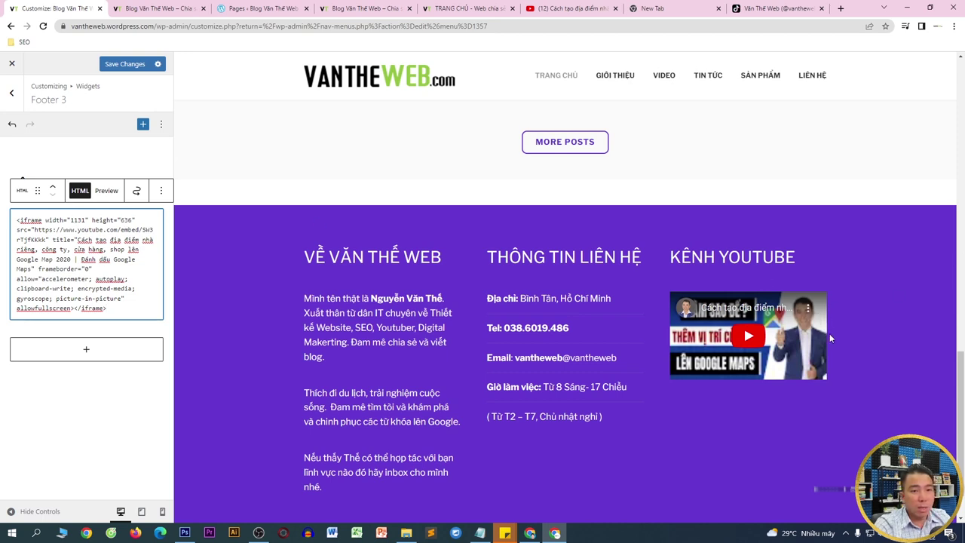
scroll(781, 301, "down", 1)
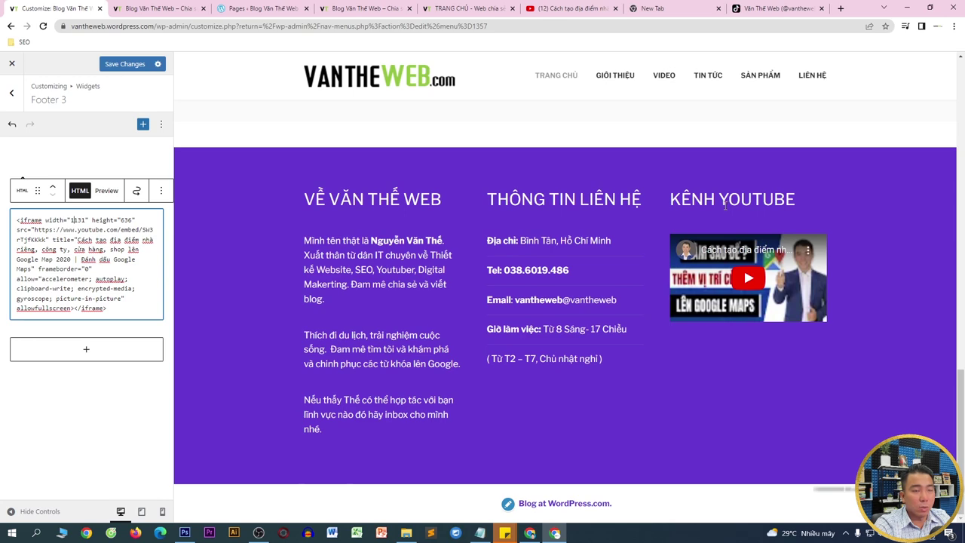
left_click(12, 124)
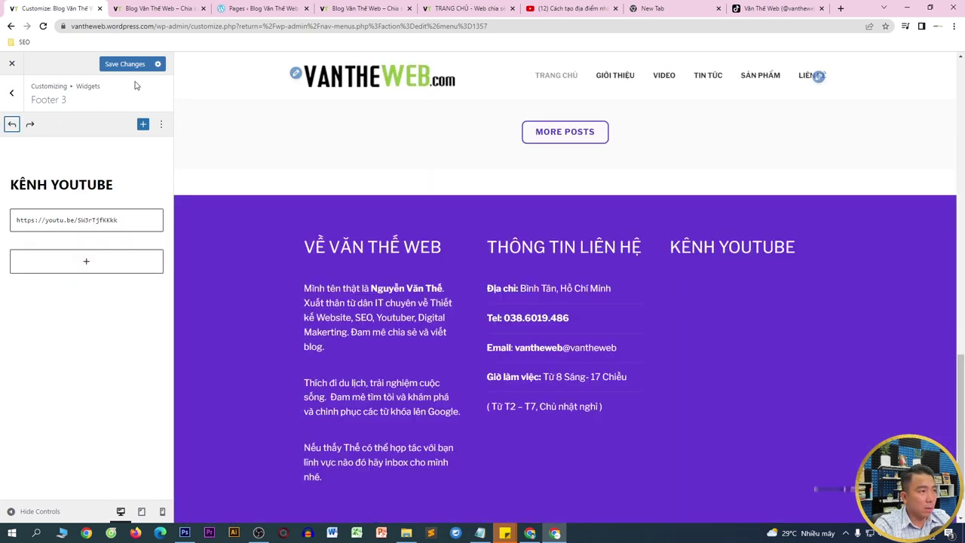
left_click(132, 65)
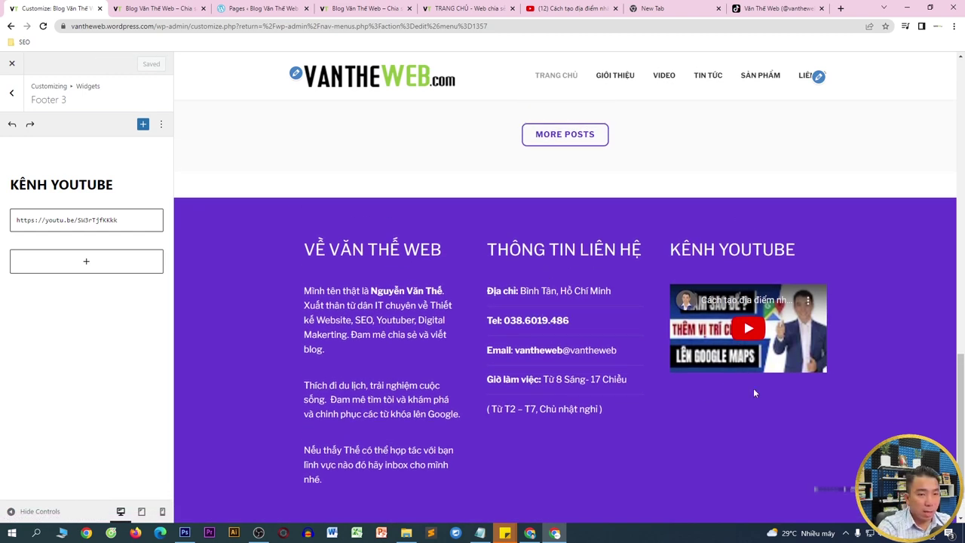
- Add an empty Image block below the YouTube link block in Footer 3
left_click(84, 263)
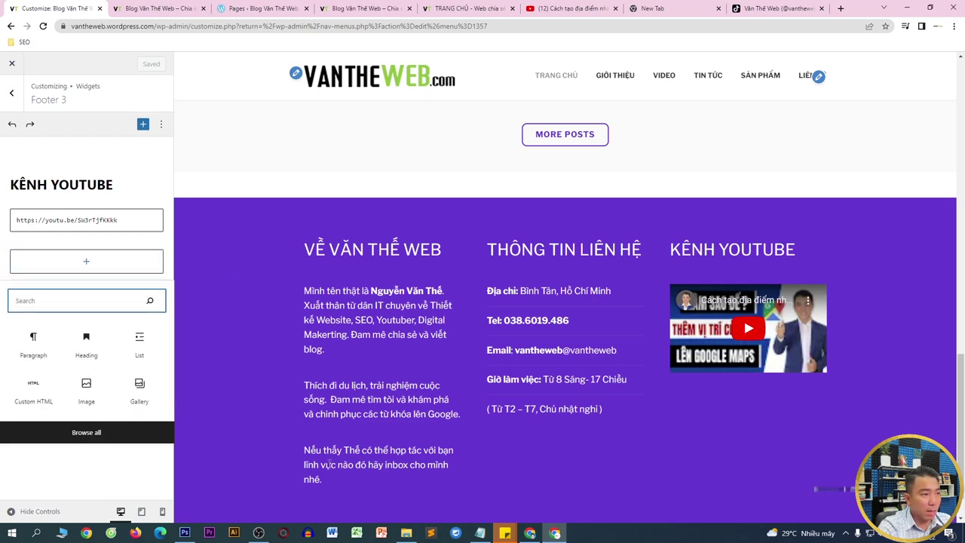
left_click(86, 388)
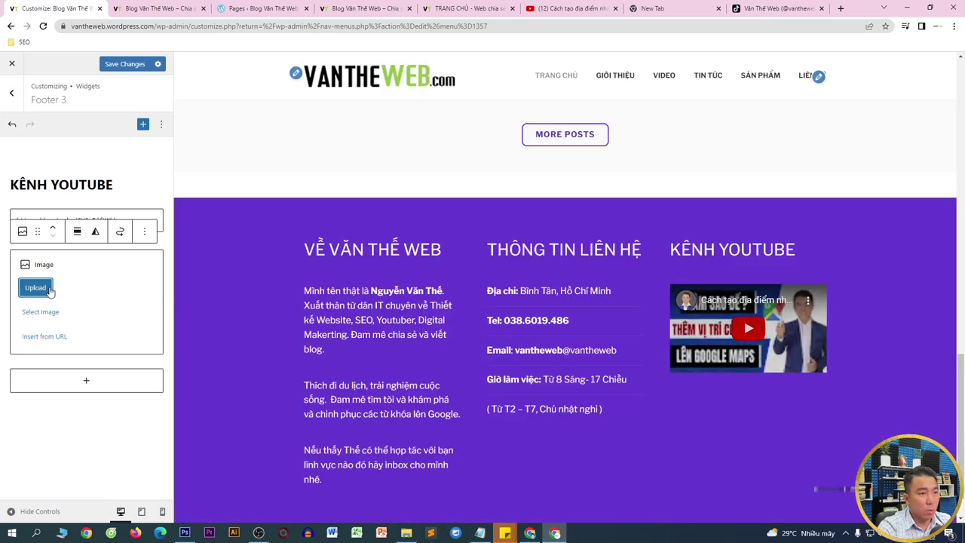
left_click(530, 533)
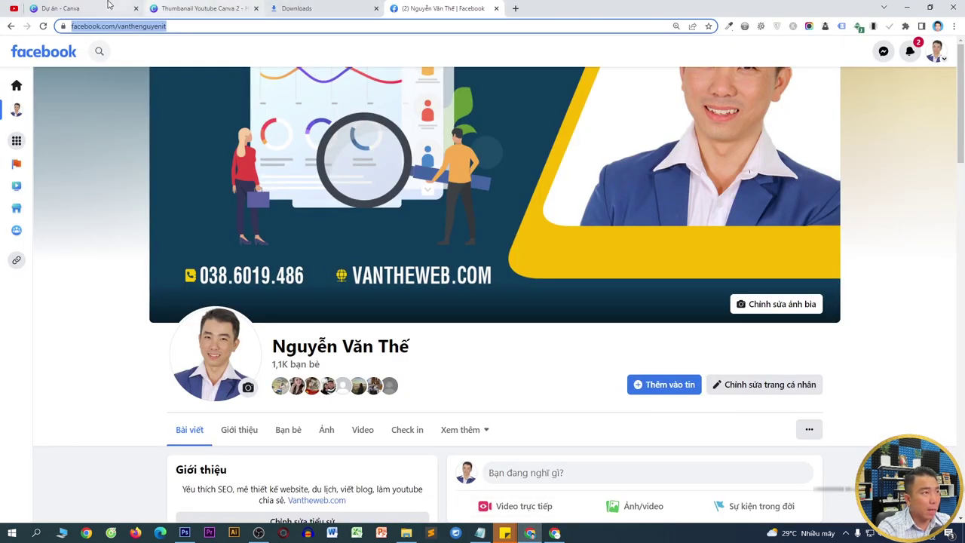
- Open the Thumbanail Youtube Canva 2 design from Canva's home page to review the thumbnails
left_click(177, 6)
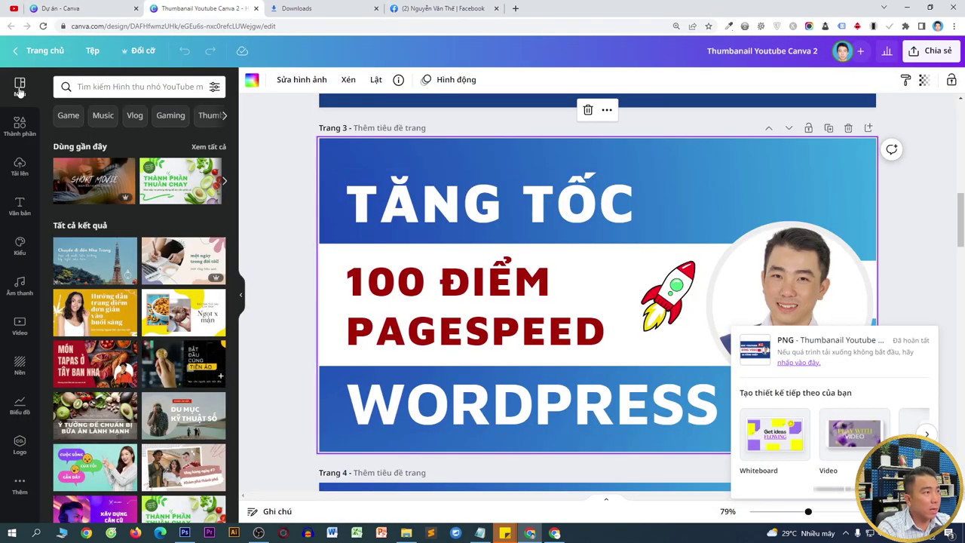
left_click(22, 52)
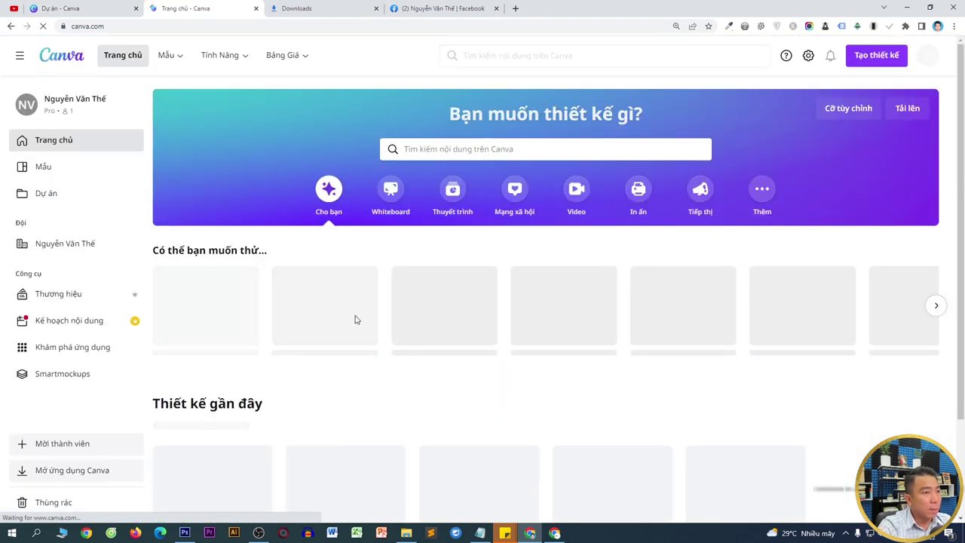
scroll(389, 361, "down", 2)
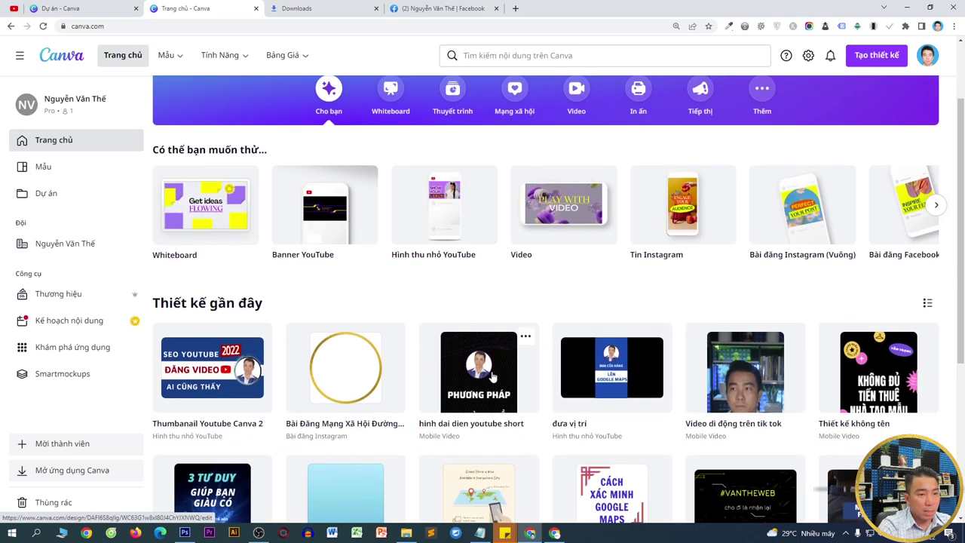
scroll(663, 351, "down", 1)
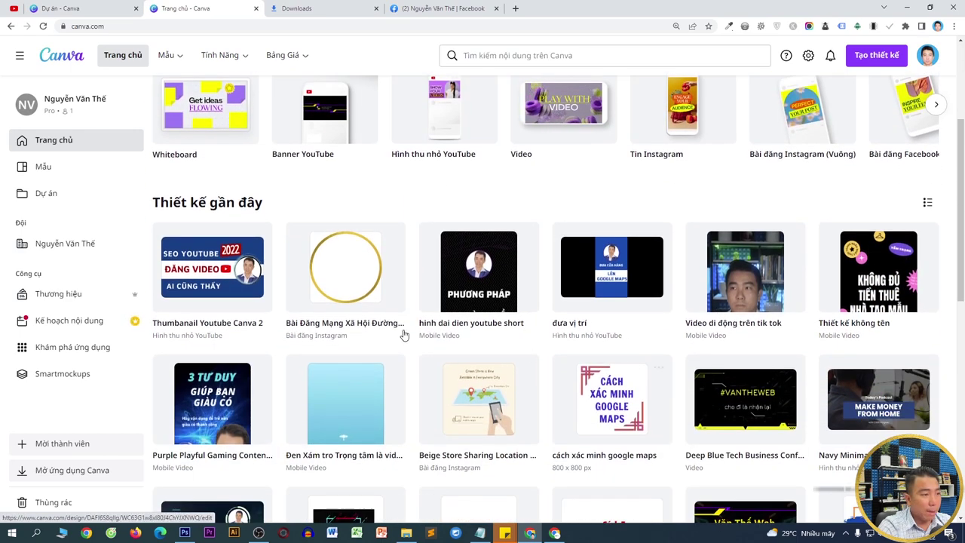
left_click(230, 280)
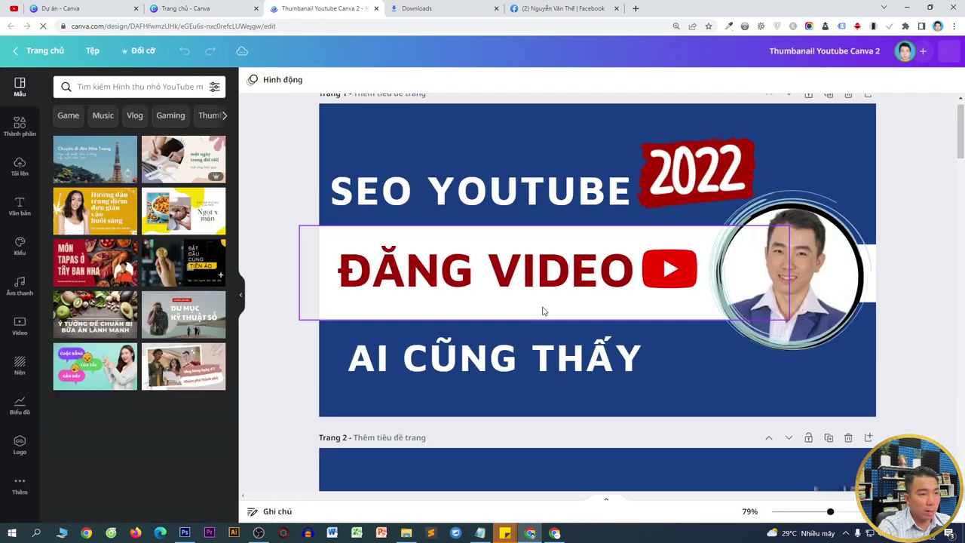
scroll(543, 309, "down", 3)
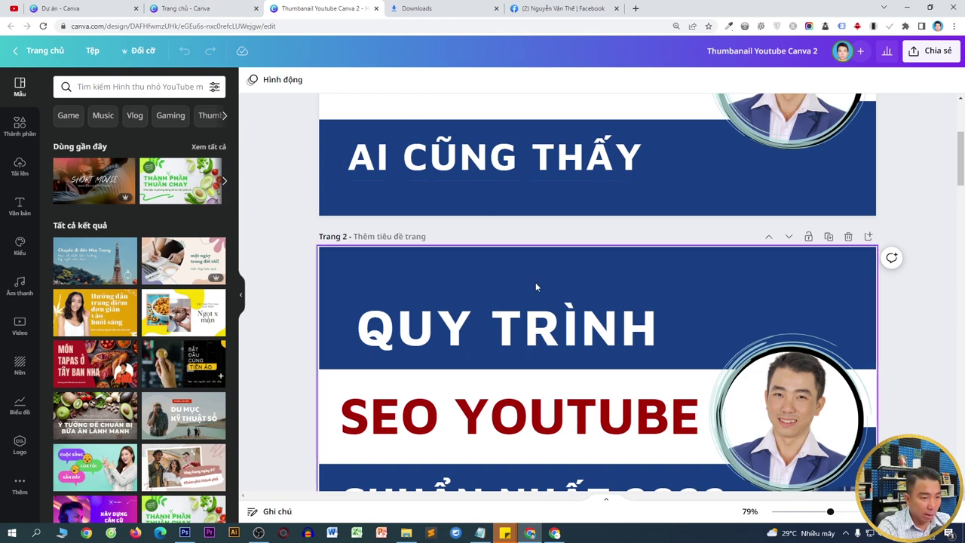
left_click(556, 533)
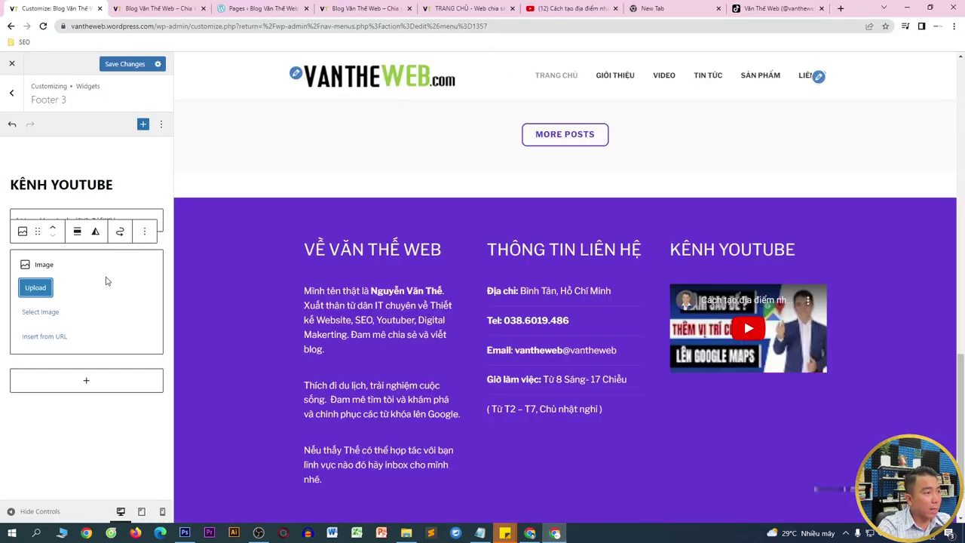
- Upload the 6.png thumbnail from the Thumbnail Youtube Canva 2 folder into the Footer 3 image block
left_click(36, 287)
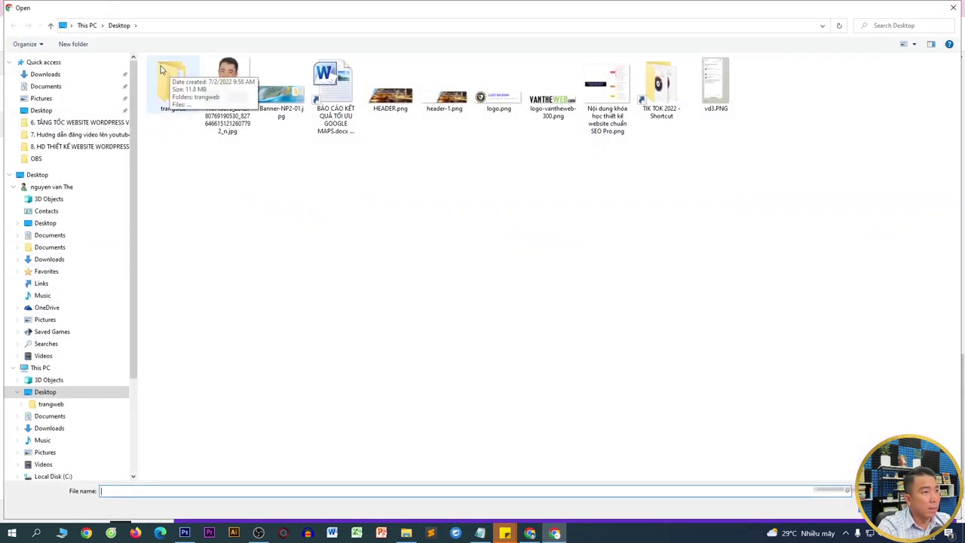
left_click(47, 65)
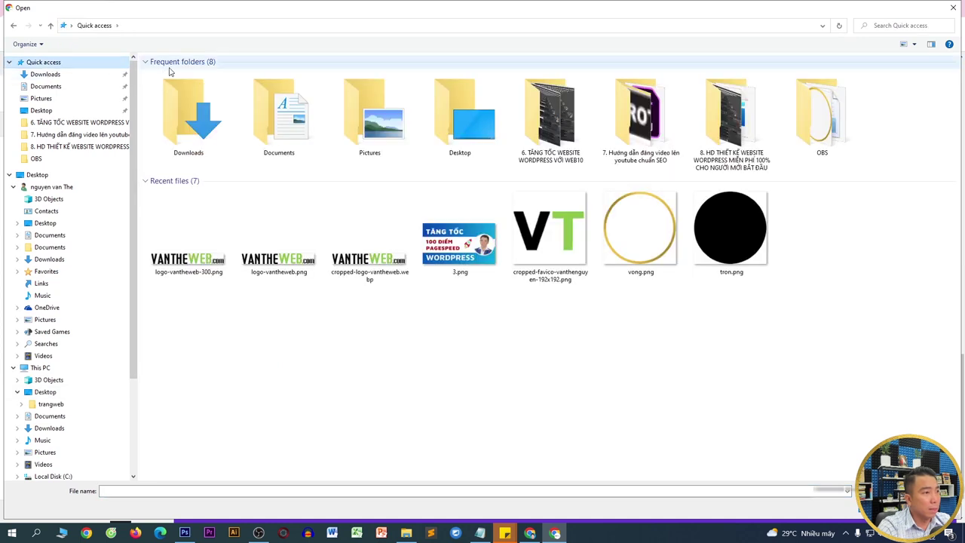
right_click(463, 234)
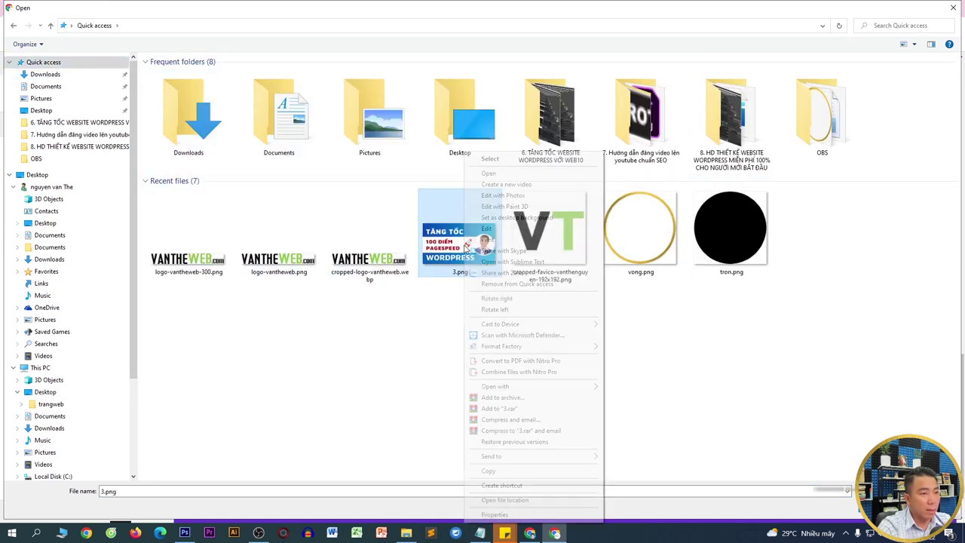
left_click(499, 500)
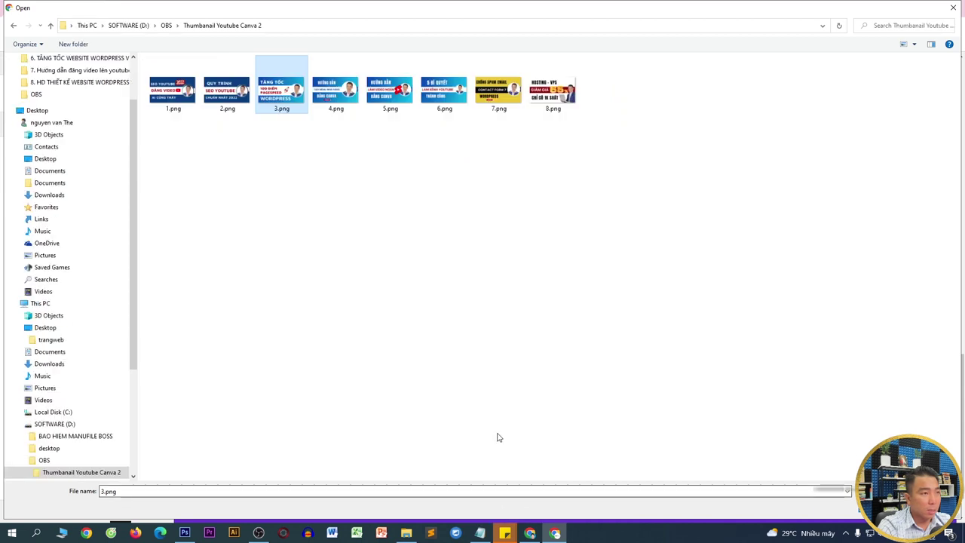
left_click(469, 190)
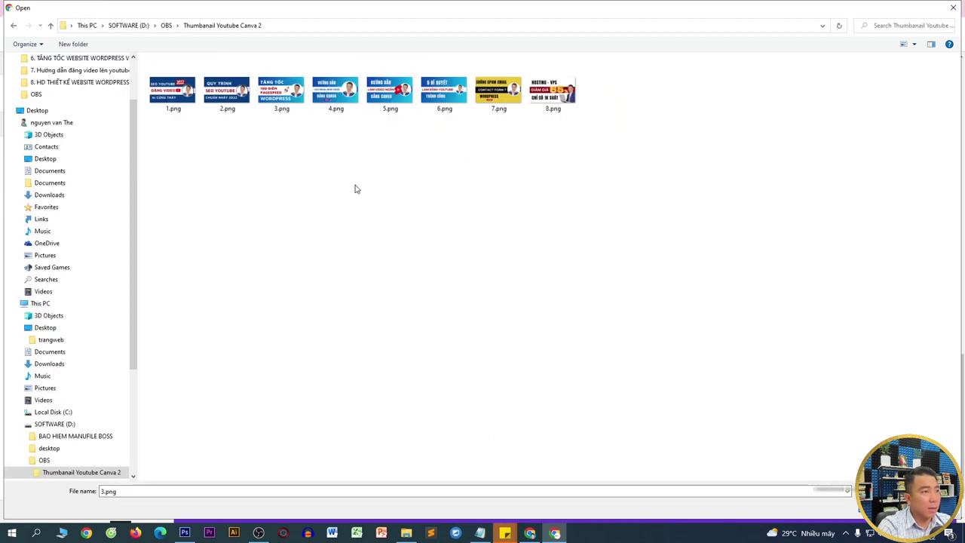
scroll(357, 188, "up", 2)
left_click(596, 83)
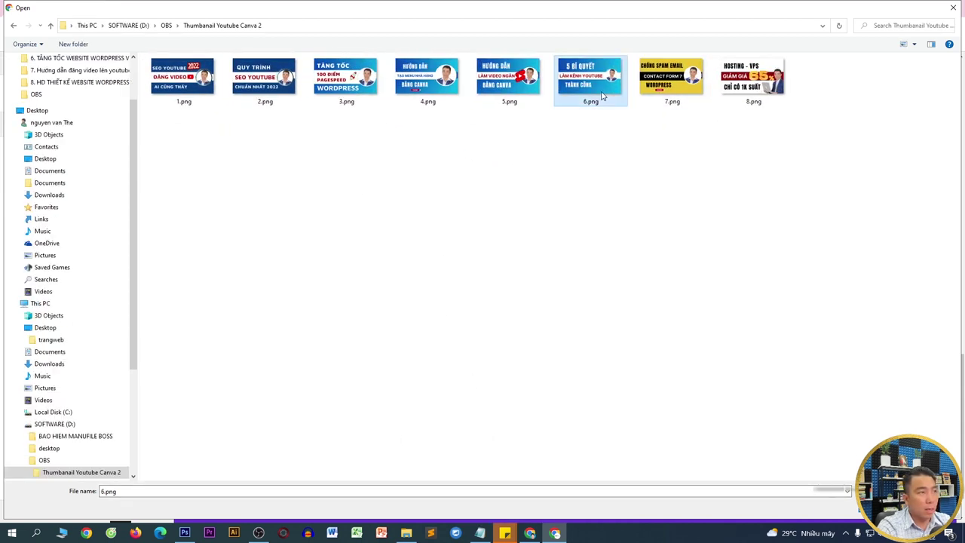
double_click(602, 95)
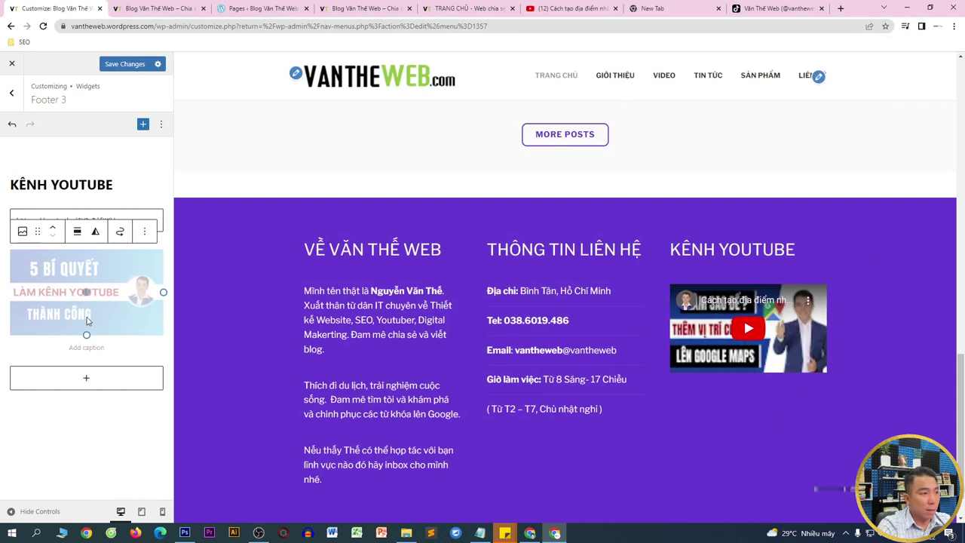
- Start adding a link to the thumbnail and go to YouTube to find the video
scroll(747, 294, "down", 1)
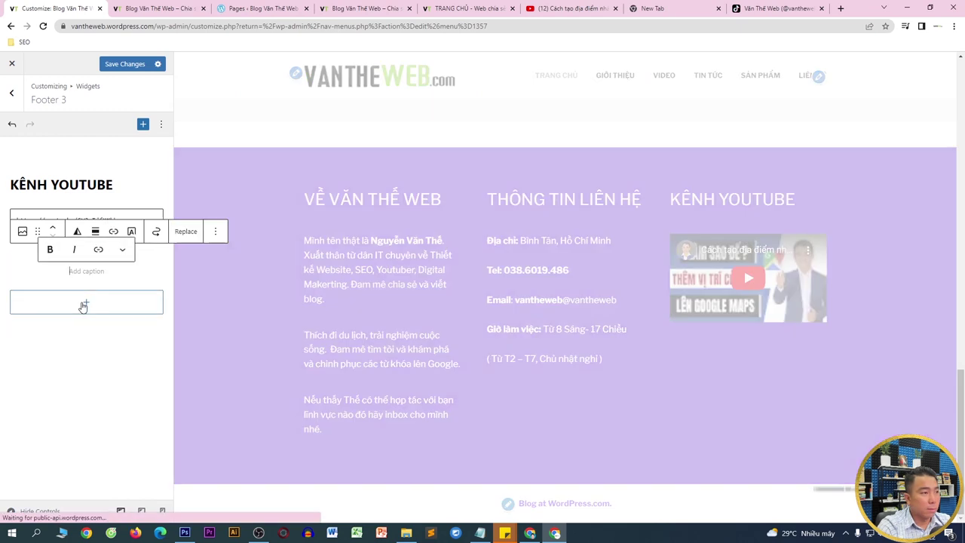
scroll(781, 317, "down", 1)
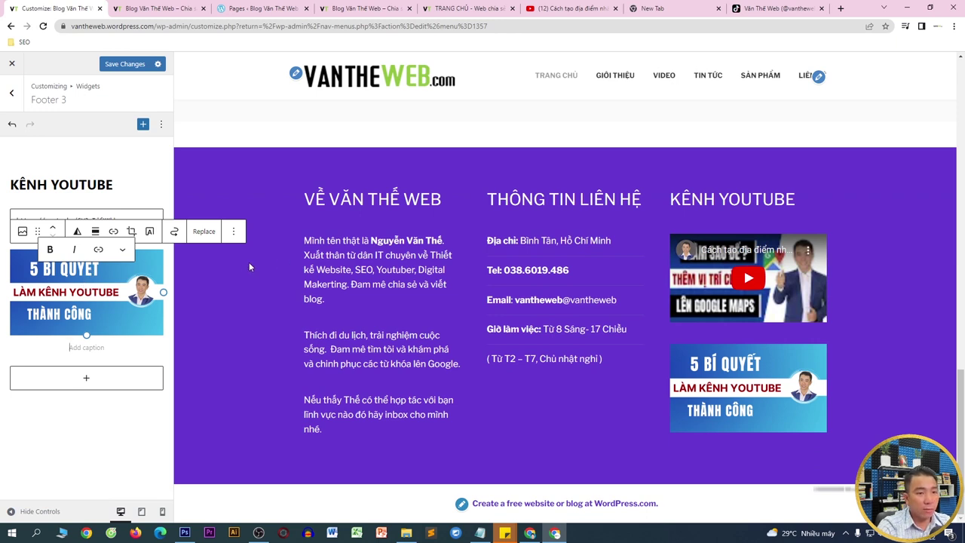
left_click(94, 251)
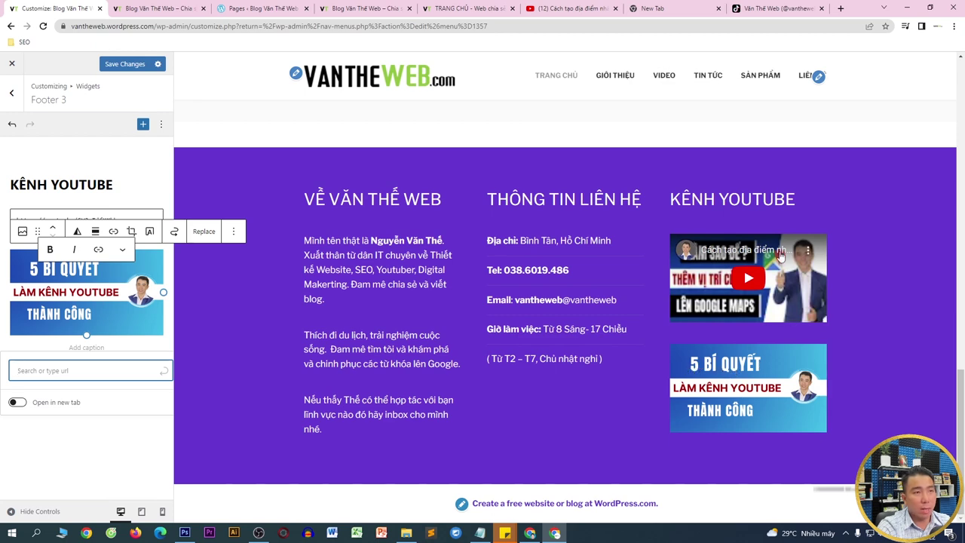
left_click(595, 8)
- Search YouTube for 'LàM YOUTUBE' and open the 5 Bí Quyết video
left_click(359, 67)
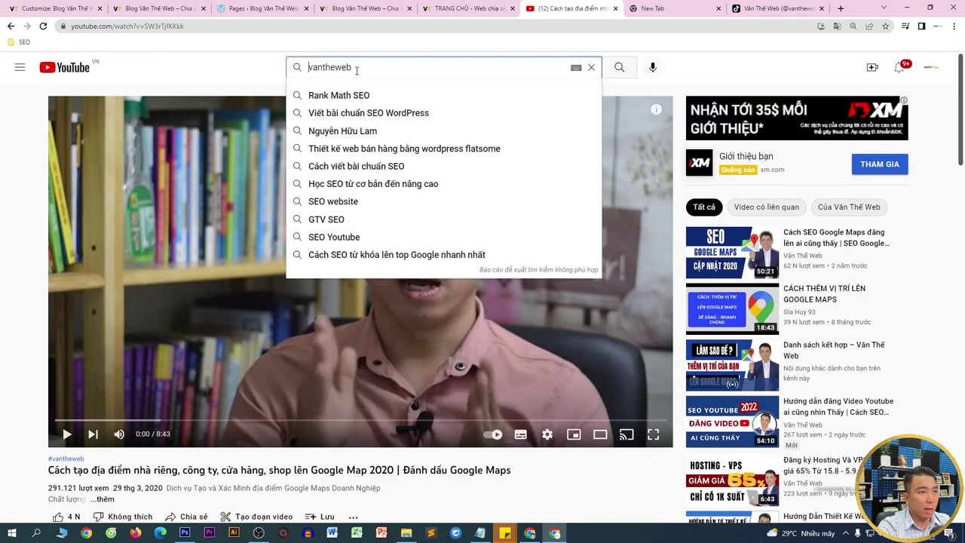
type("LàM YOUTUBE")
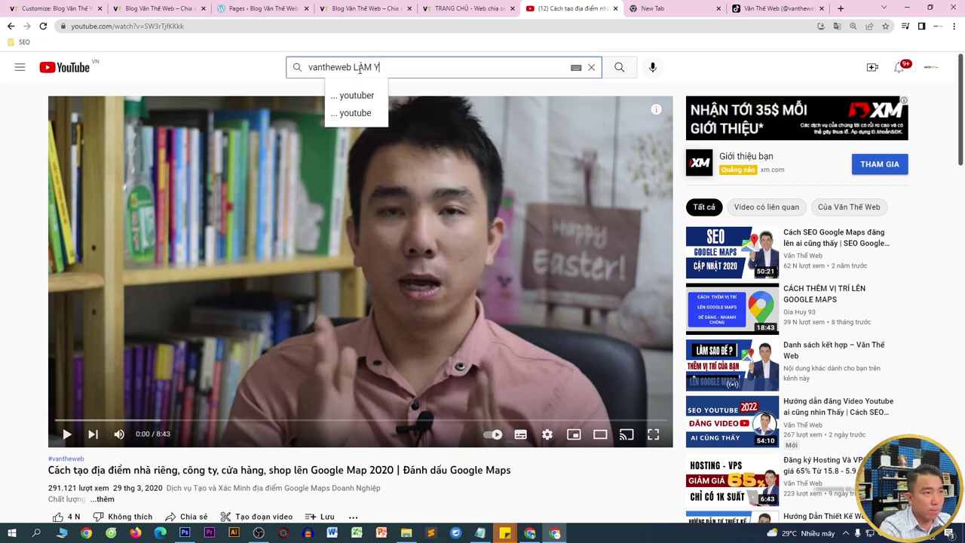
key("Return")
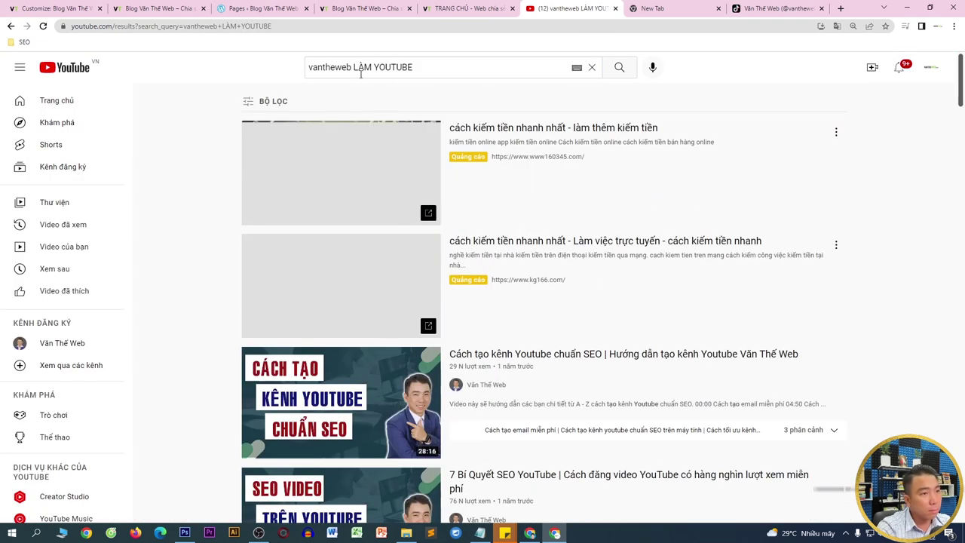
scroll(371, 324, "down", 3)
scroll(371, 324, "down", 3)
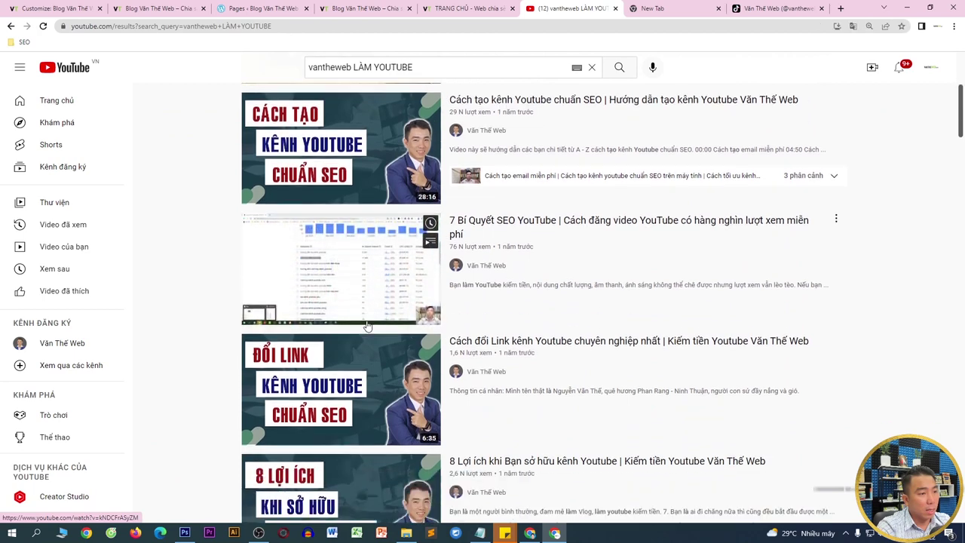
left_click(333, 411)
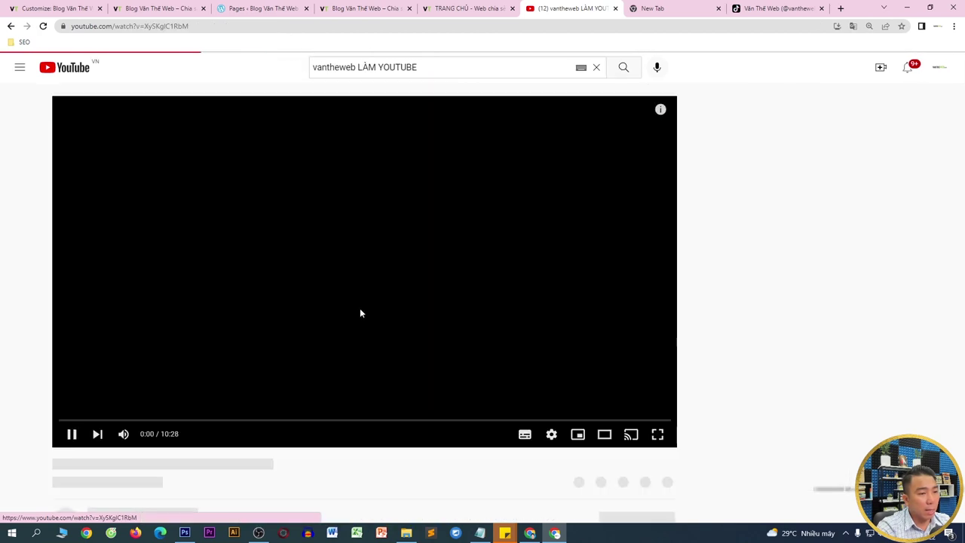
- Copy the video's short share link and return to the footer editor
scroll(526, 365, "down", 1)
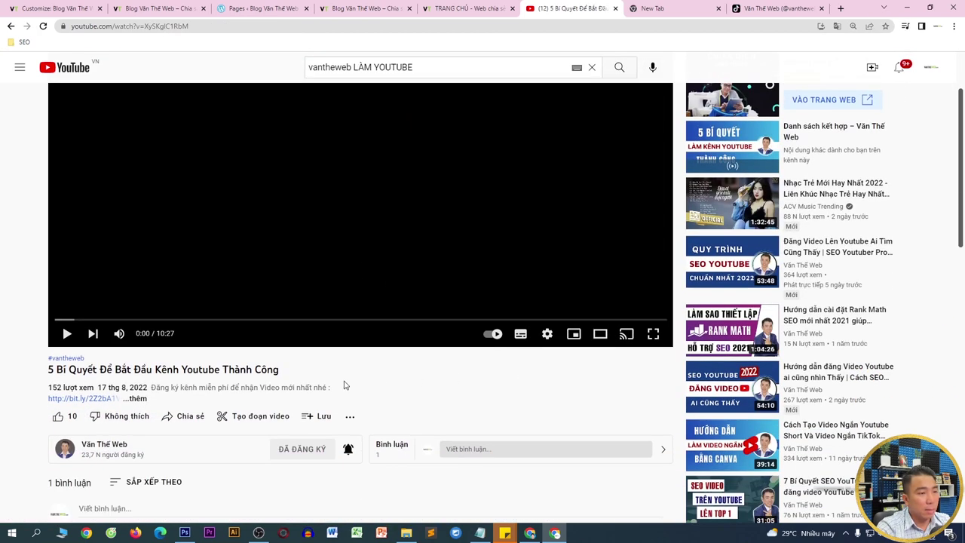
scroll(353, 382, "down", 2)
left_click(184, 266)
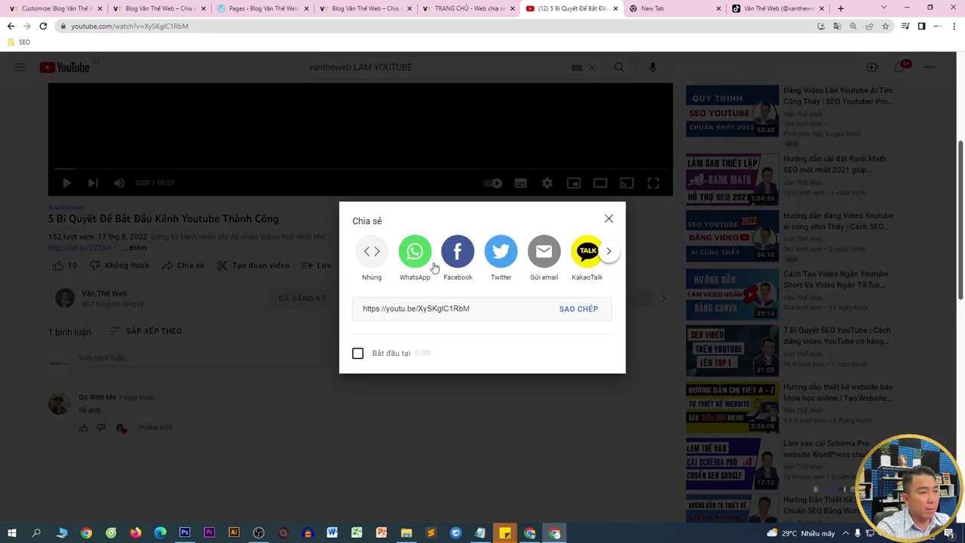
left_click(558, 308)
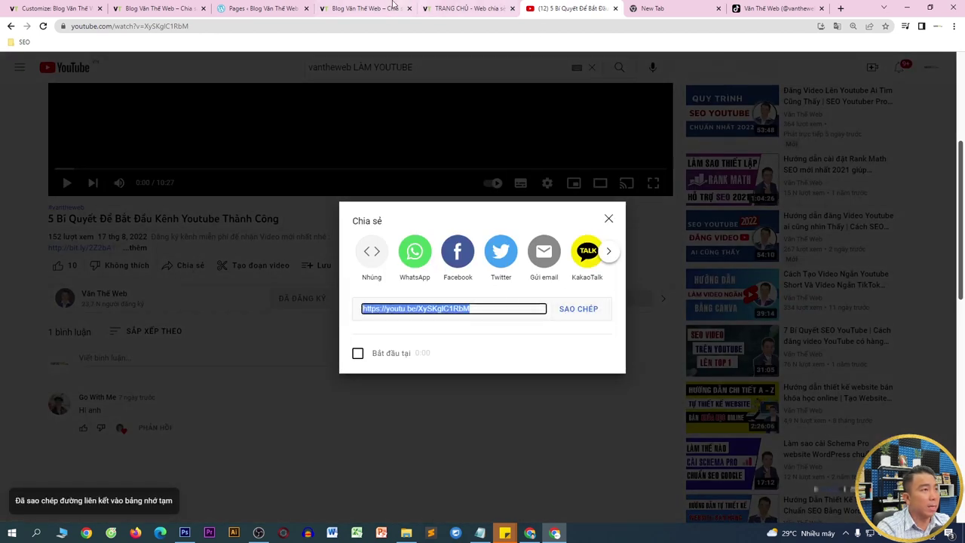
left_click(54, 9)
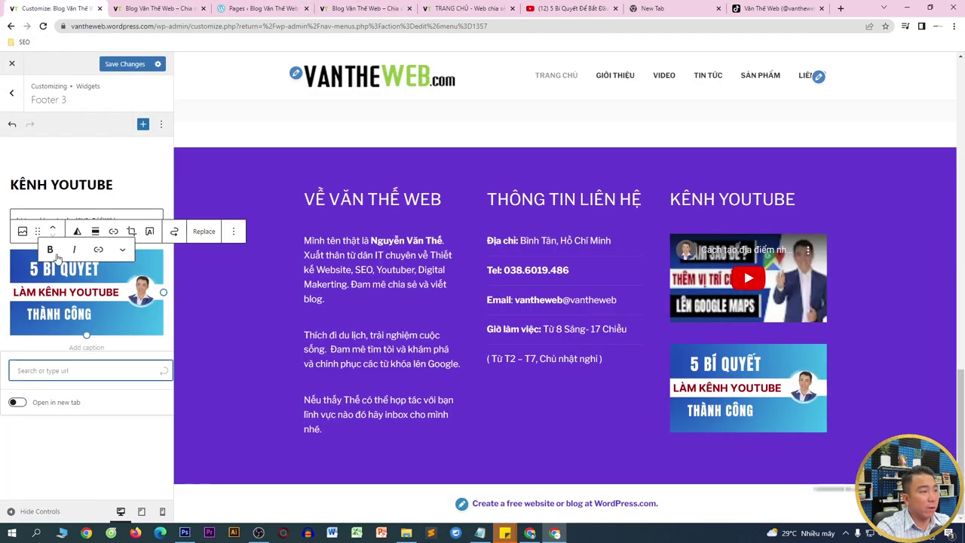
key("ctrl+v")
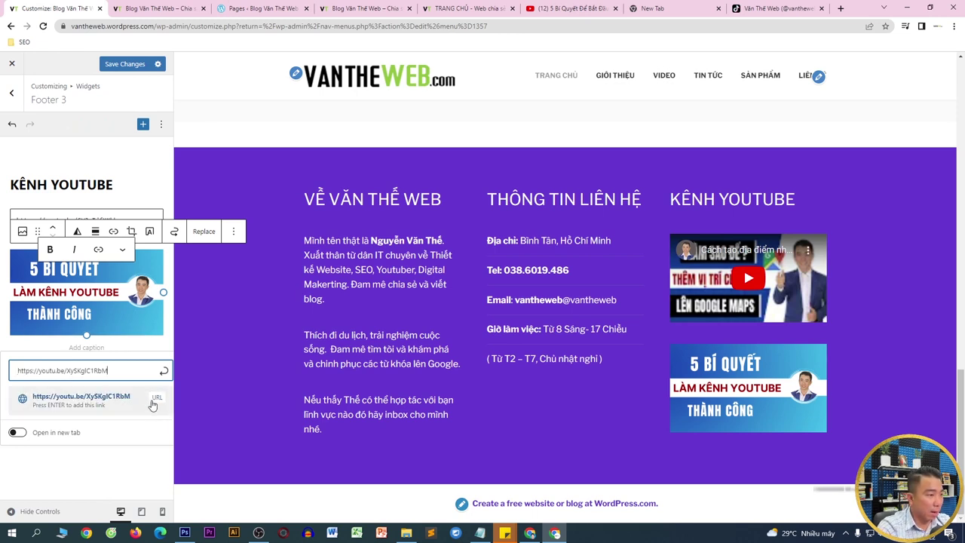
left_click(17, 432)
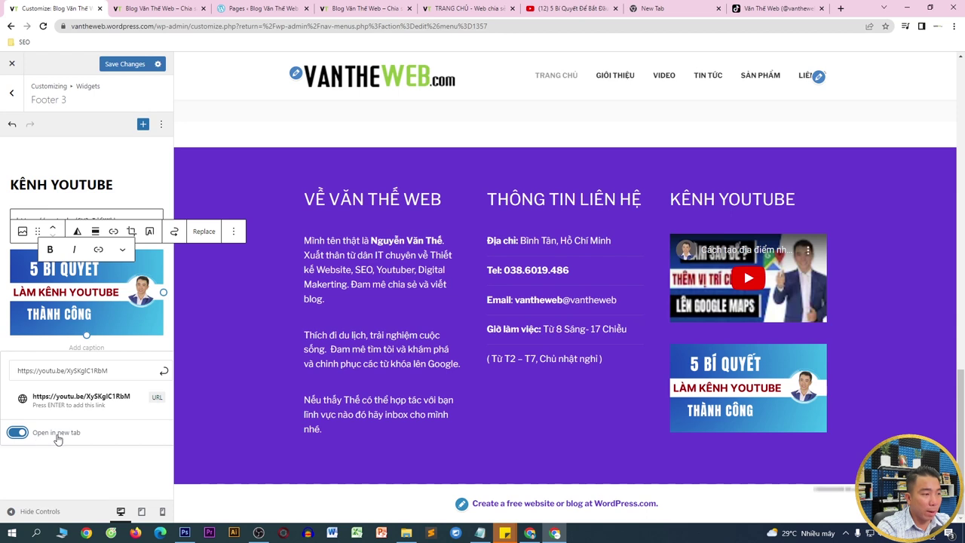
left_click(125, 67)
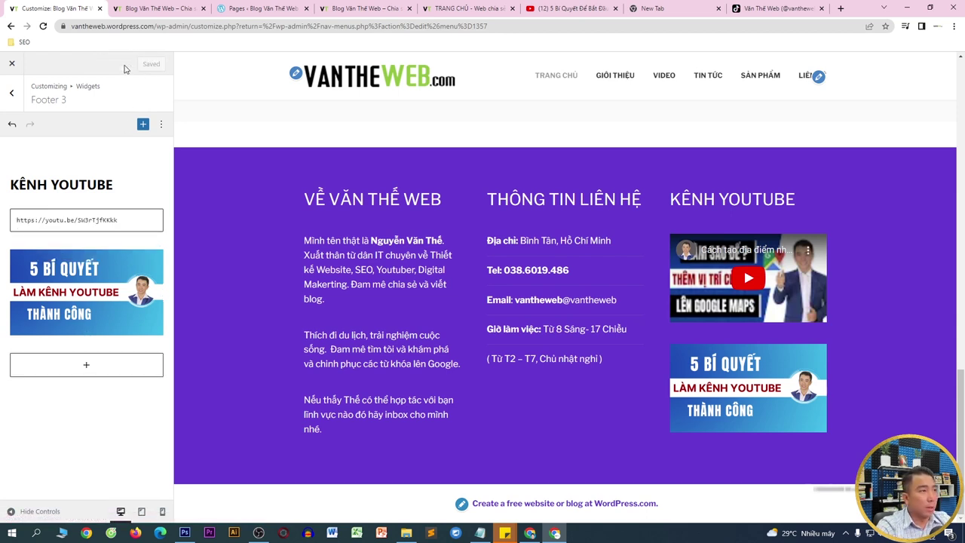
left_click(158, 8)
right_click(144, 185)
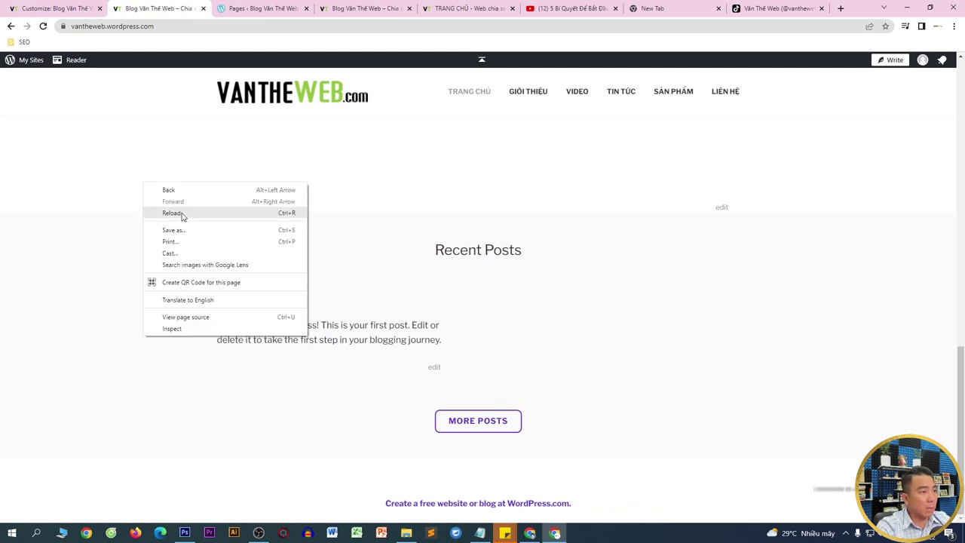
- Reload the live site and review the VỀ VĂN THẾ WEB, THÔNG TIN LIÊN HỆ and KÊNH YOUTUBE footer columns
left_click(180, 214)
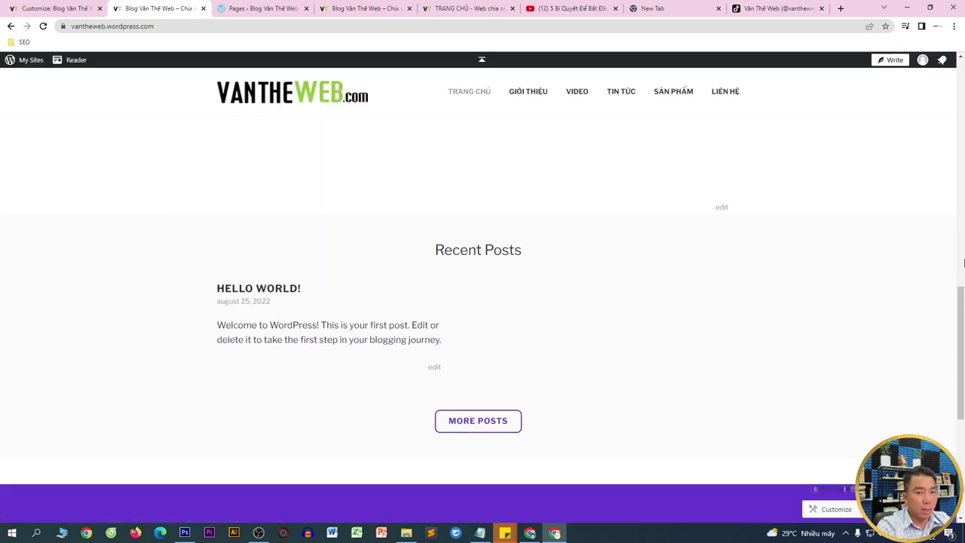
scroll(950, 306, "down", 5)
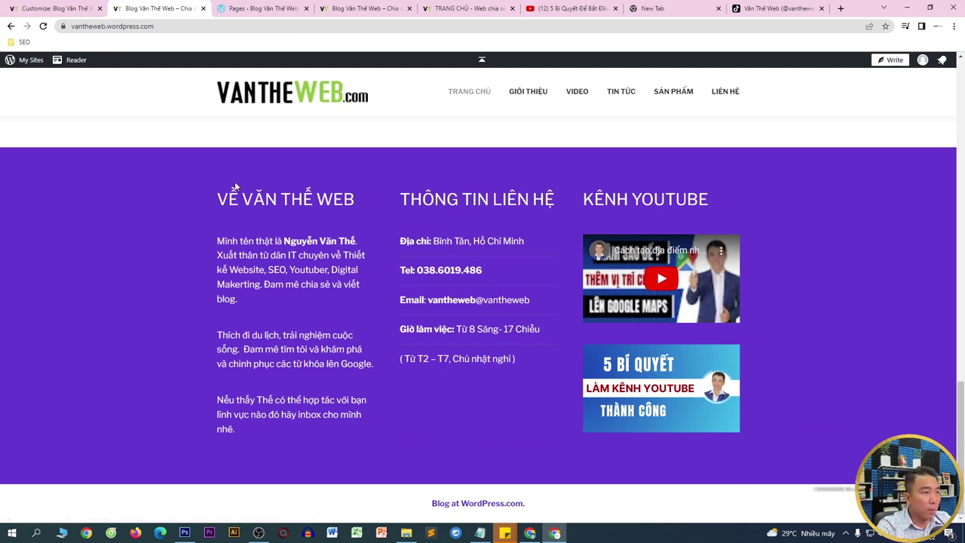
left_click_drag(234, 187, 244, 437)
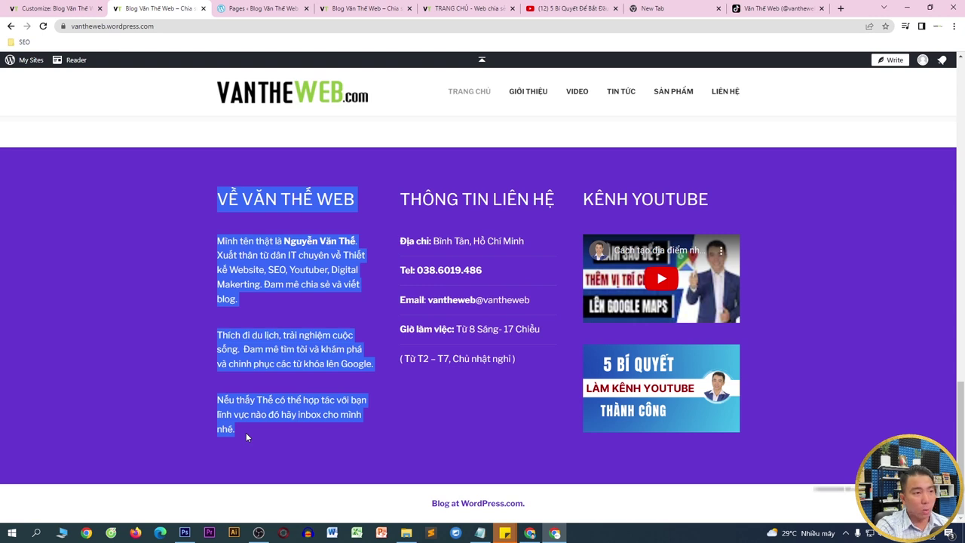
left_click(380, 219)
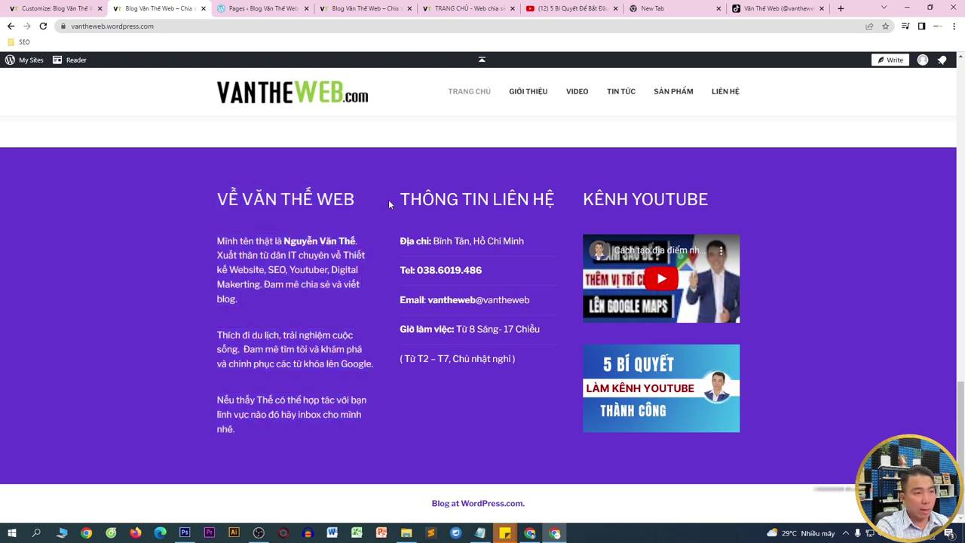
left_click_drag(404, 213, 520, 358)
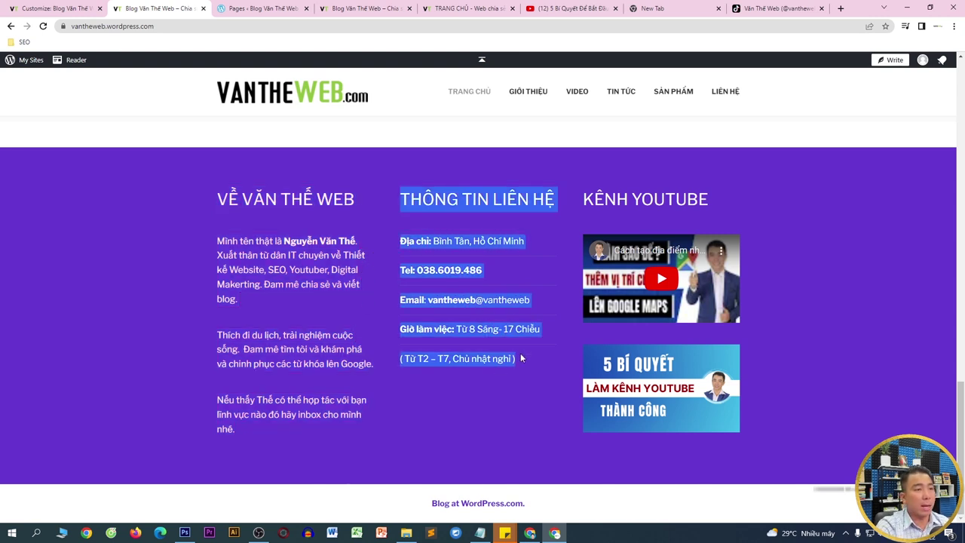
left_click_drag(580, 199, 734, 198)
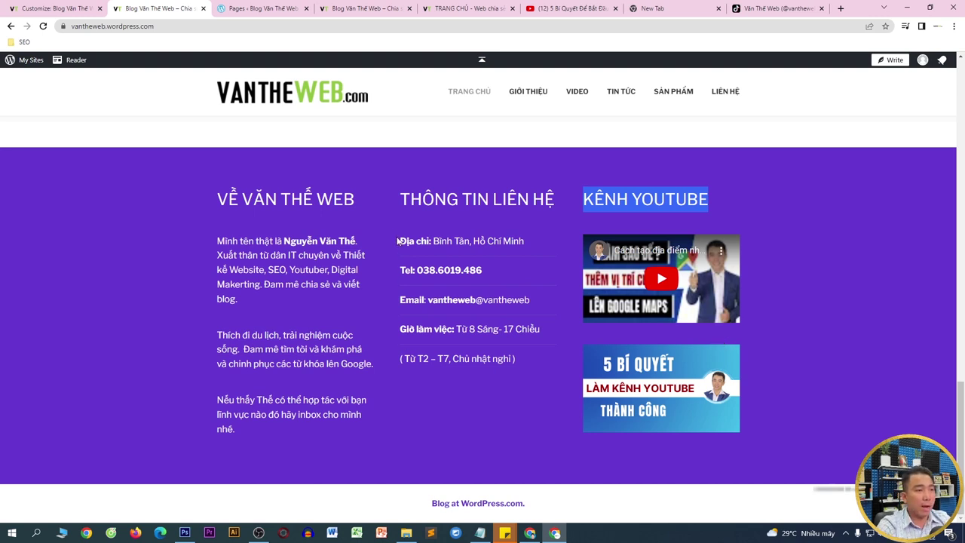
left_click_drag(404, 199, 545, 199)
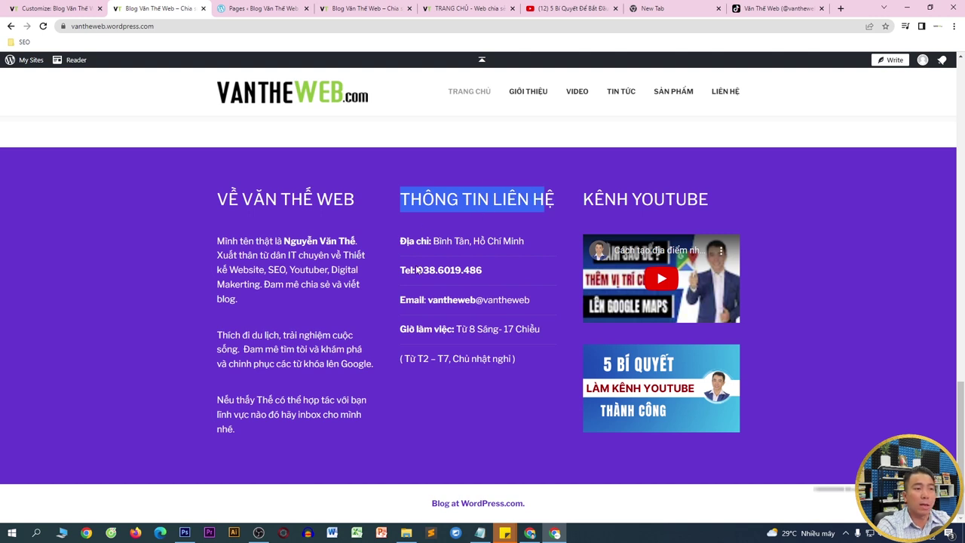
left_click_drag(398, 300, 547, 299)
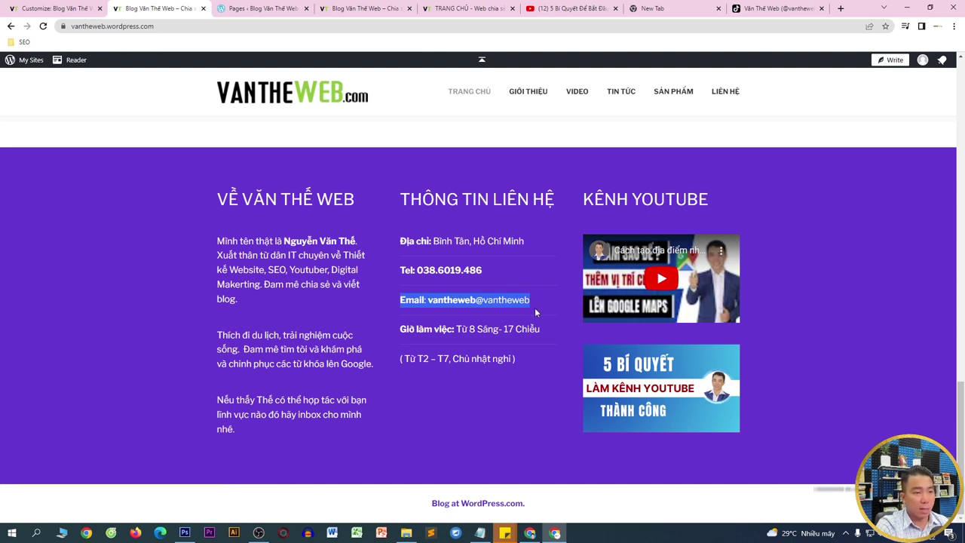
- Test the footer email link, close the Mail app, and return to the customizer
left_click(431, 302)
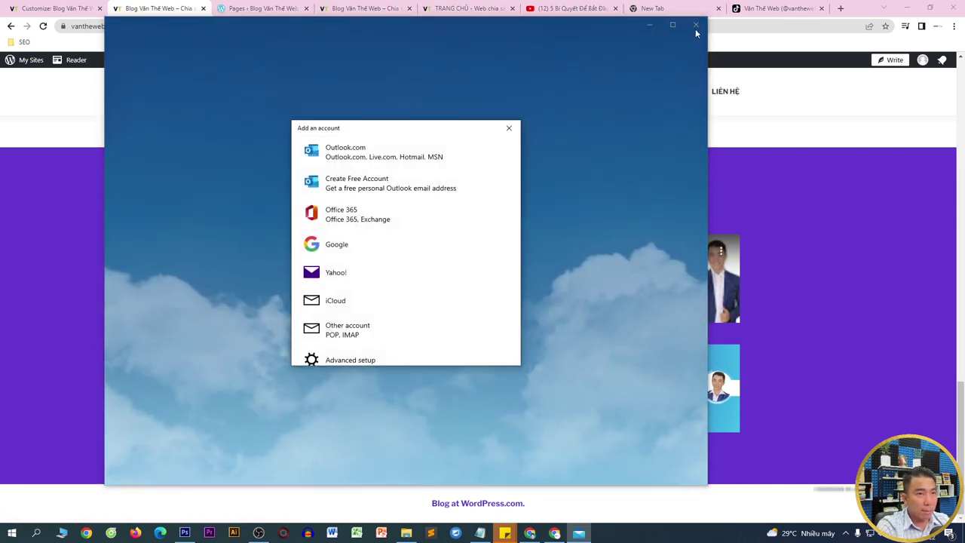
left_click(508, 128)
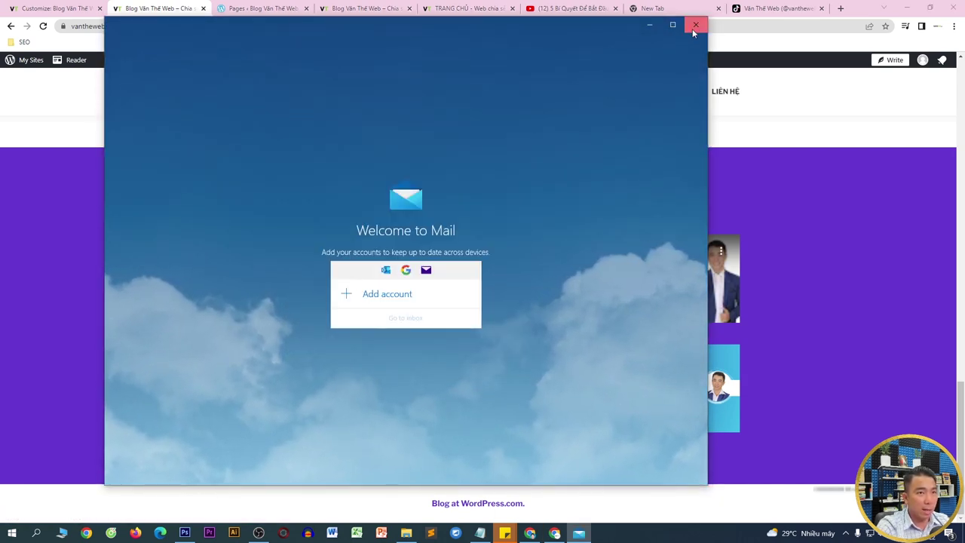
left_click(694, 26)
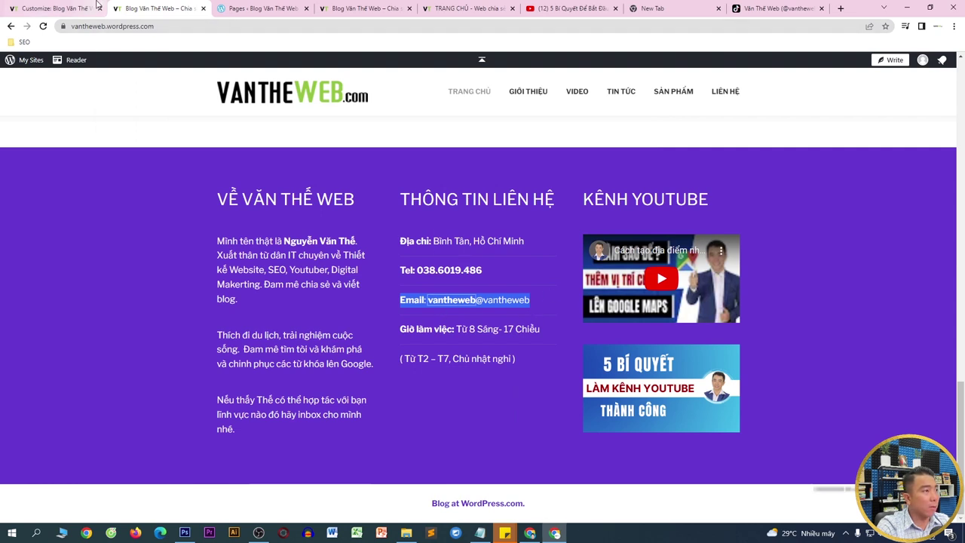
left_click(95, 6)
- Replace the Footer 2 contact email with the Gmail address
left_click(11, 92)
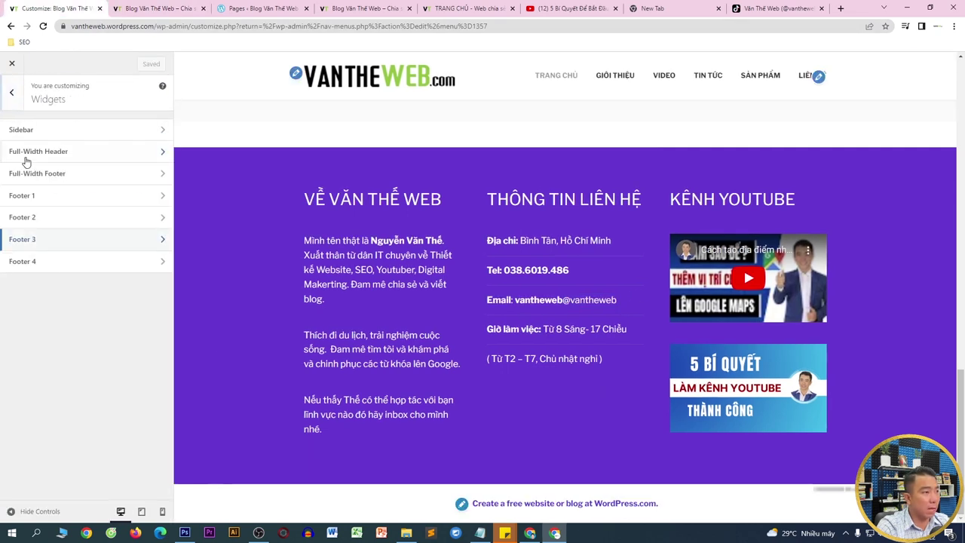
left_click(25, 217)
left_click(68, 264)
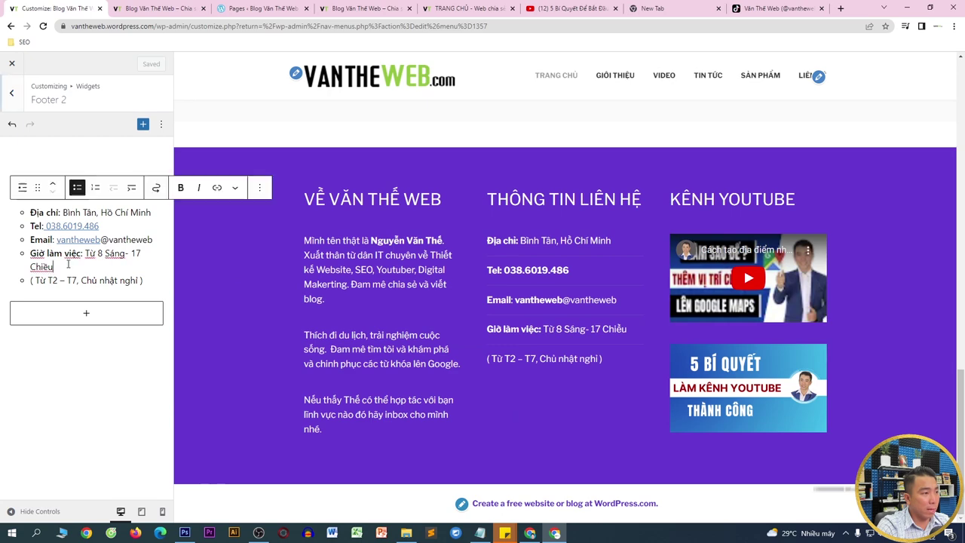
left_click_drag(112, 240, 160, 240)
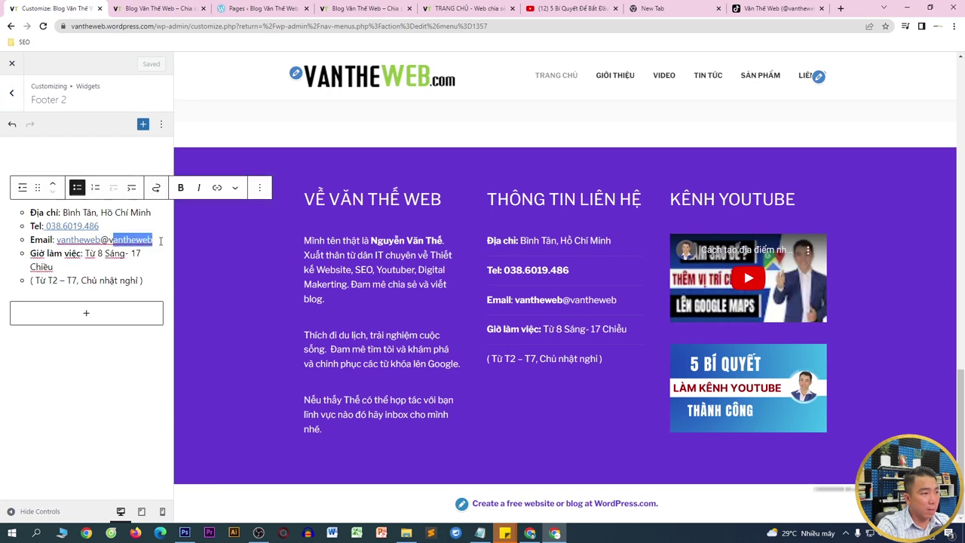
key("BackSpace")
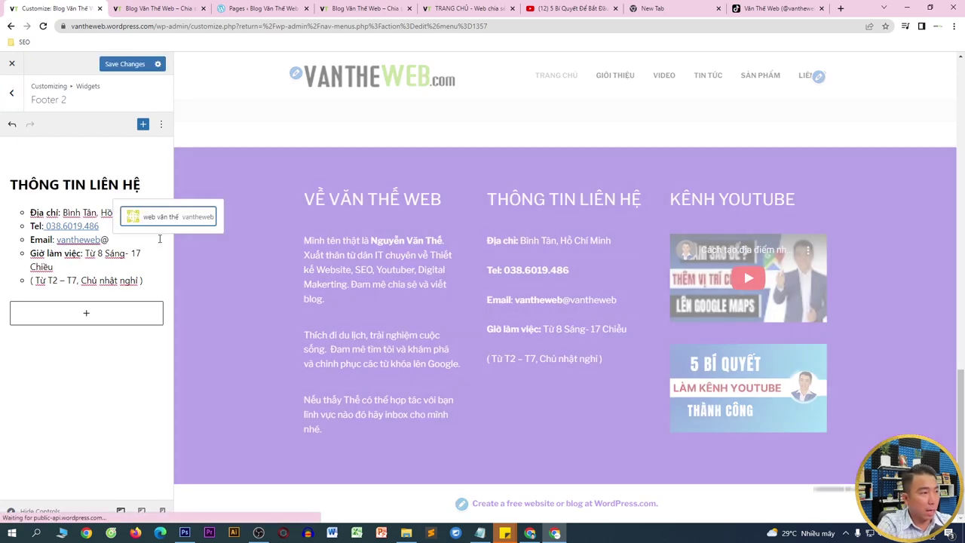
key("BackSpace")
key("BackSpace")
key("BackSpace")
key("BackSpace")
key("BackSpace")
key("BackSpace")
key("BackSpace")
key("BackSpace")
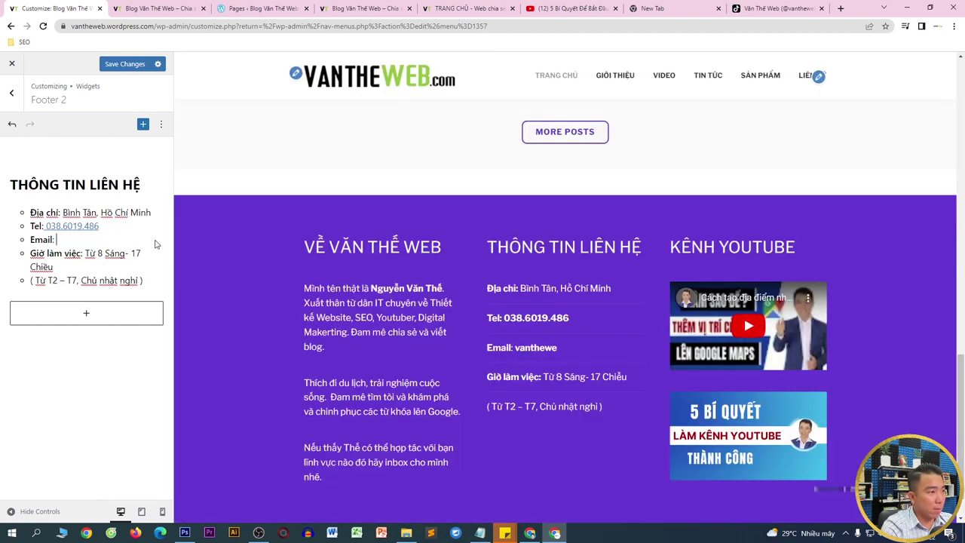
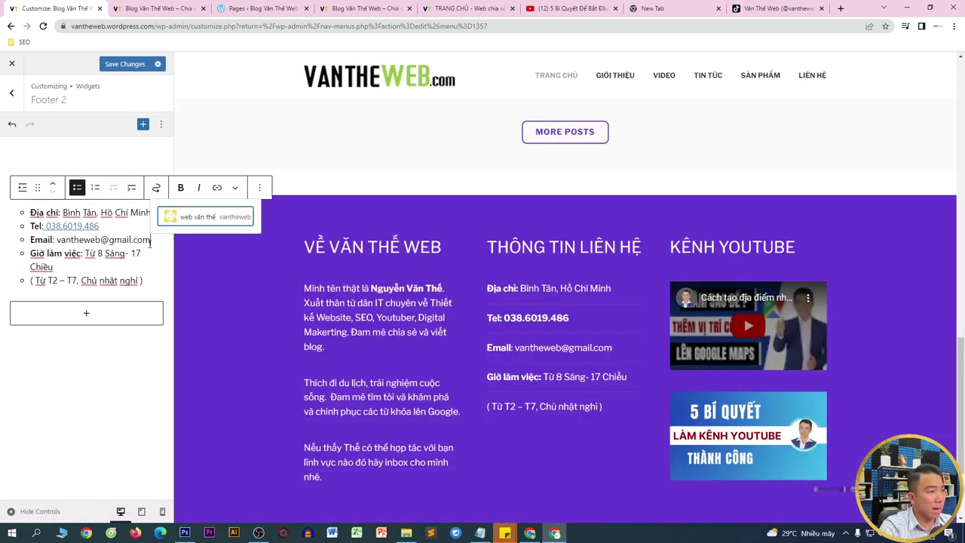
- Make the Gmail address a mailto link and save the footer changes
left_click_drag(150, 240, 59, 240)
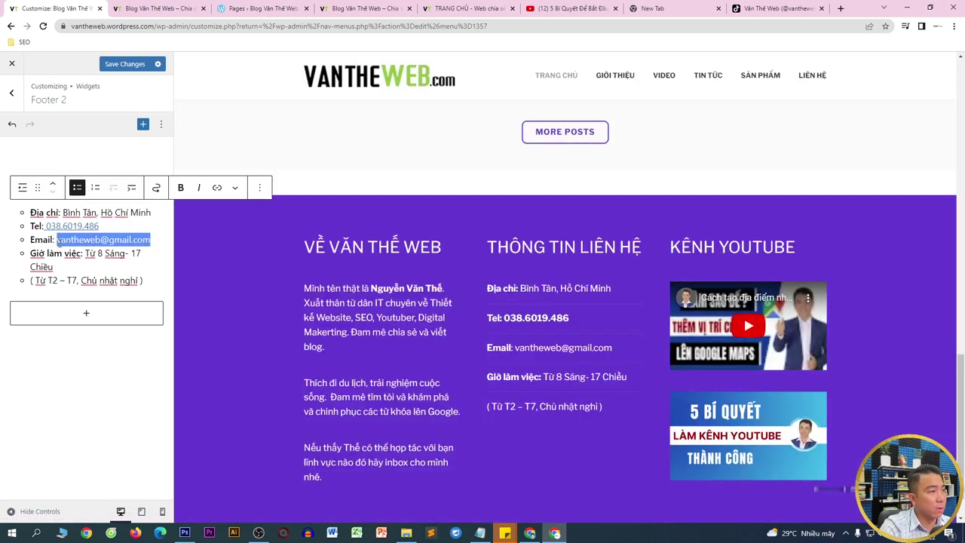
left_click(217, 187)
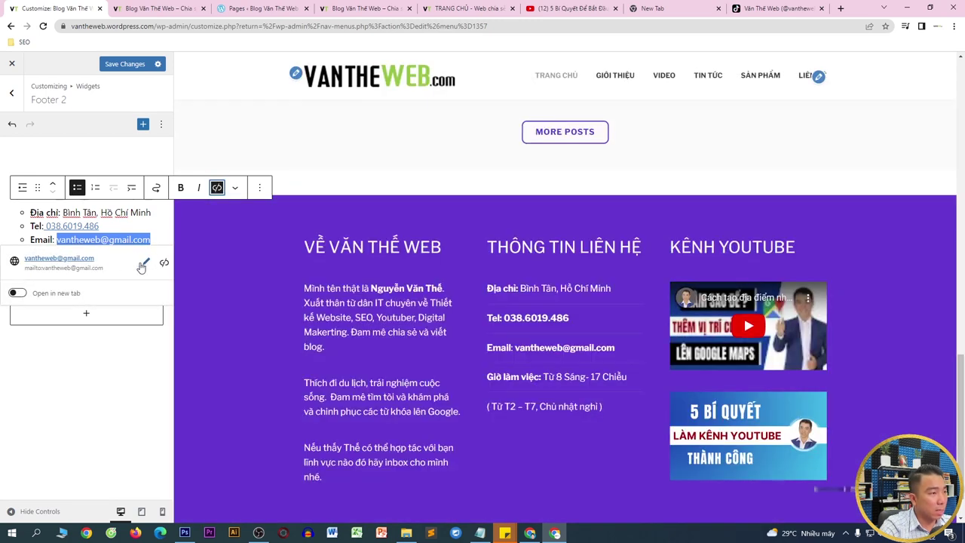
left_click(146, 262)
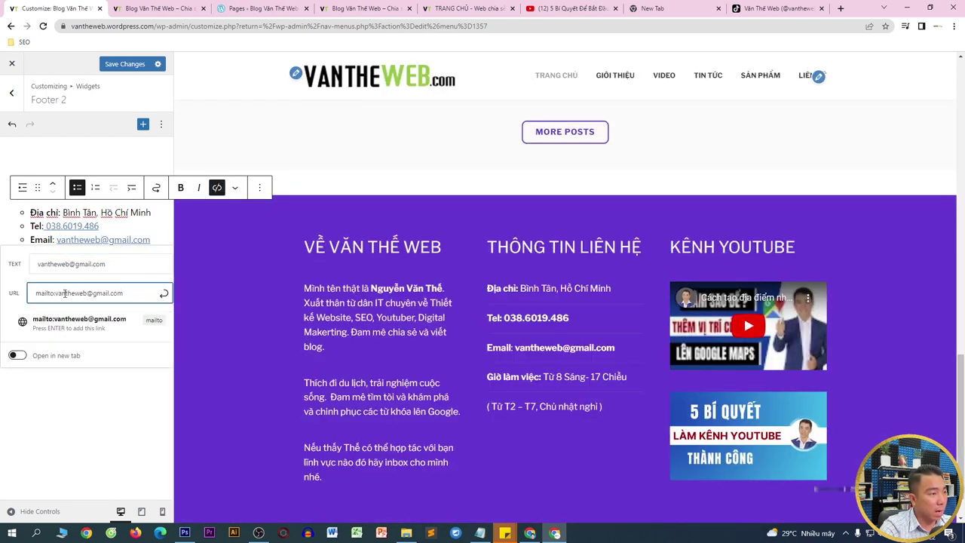
left_click(28, 367)
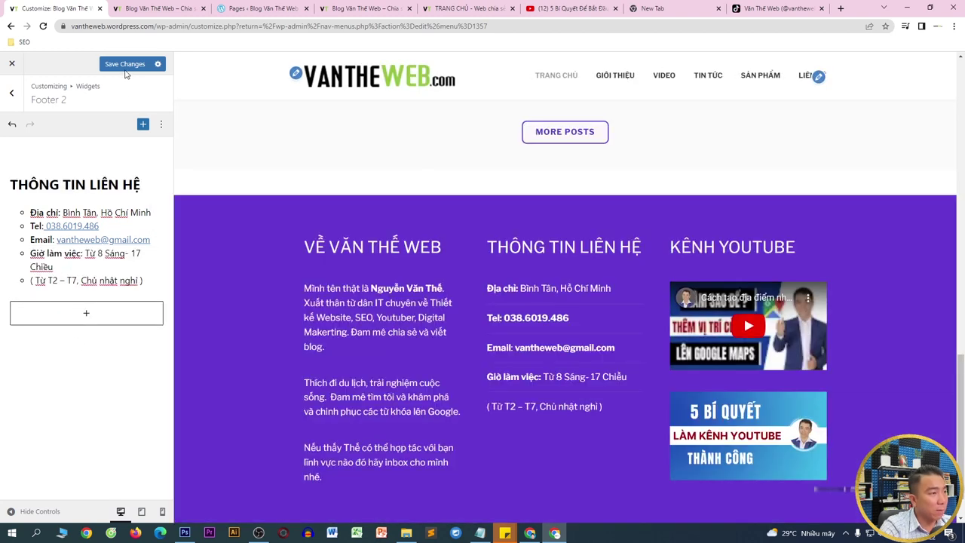
left_click(121, 68)
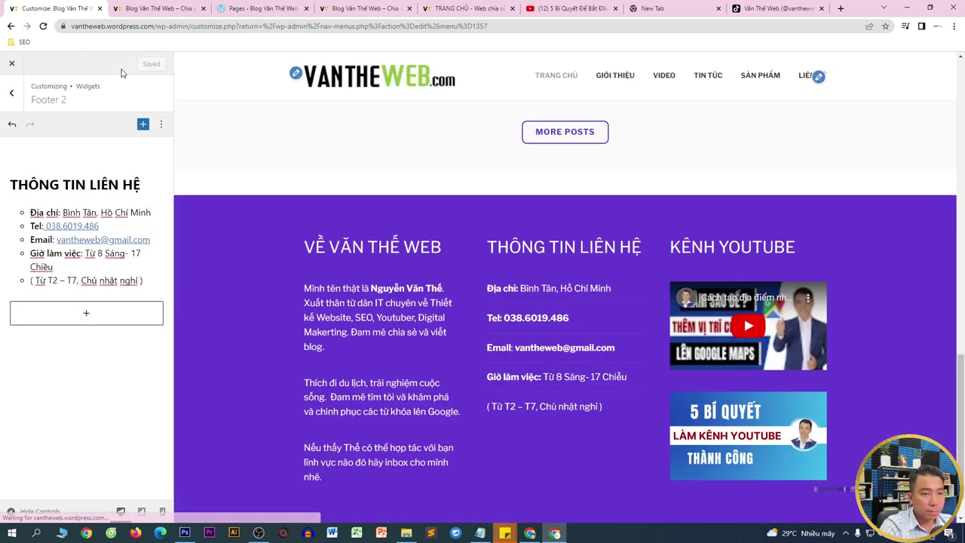
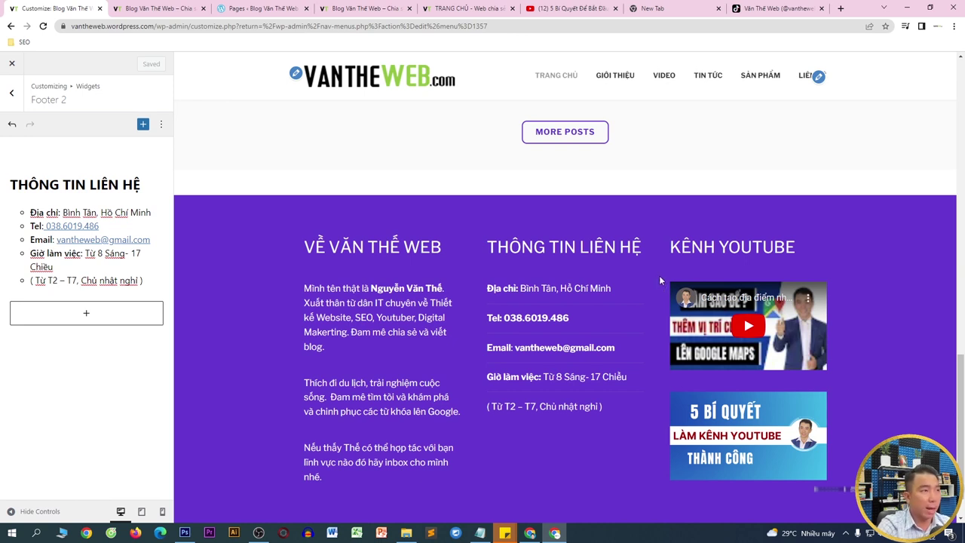
- Reload the live site to check the contact-info footer, then open the Pages list
left_click(155, 8)
key("F5")
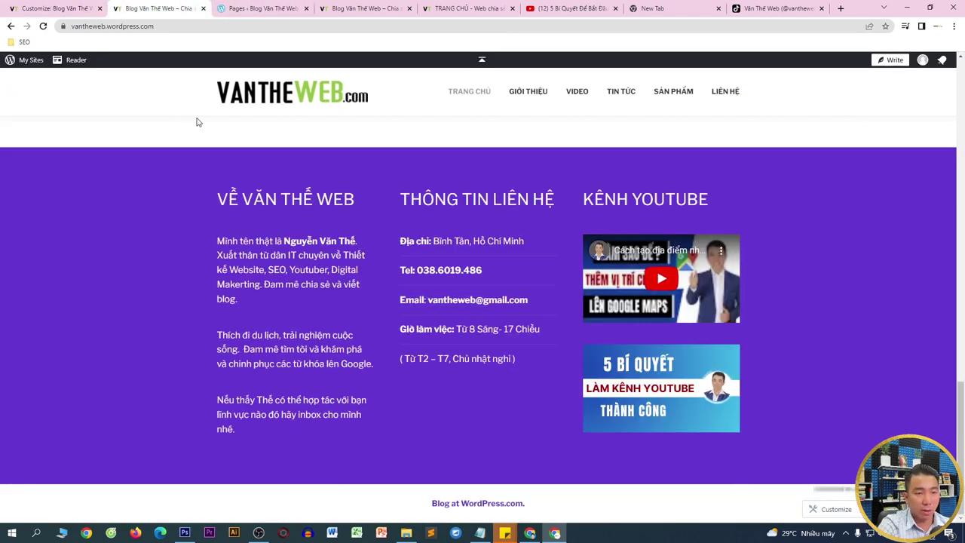
scroll(313, 285, "up", 4)
scroll(309, 242, "up", 4)
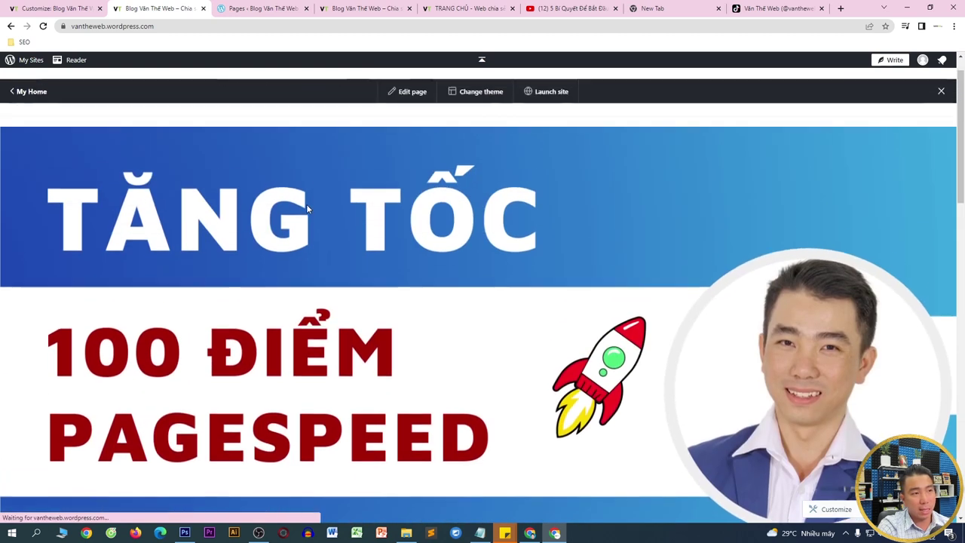
scroll(693, 184, "down", 5)
scroll(485, 354, "down", 1)
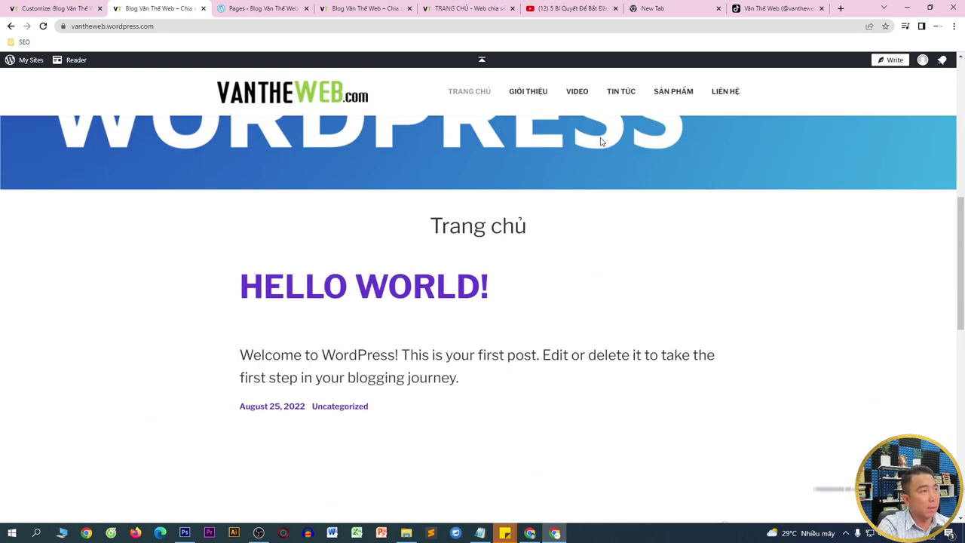
left_click(266, 6)
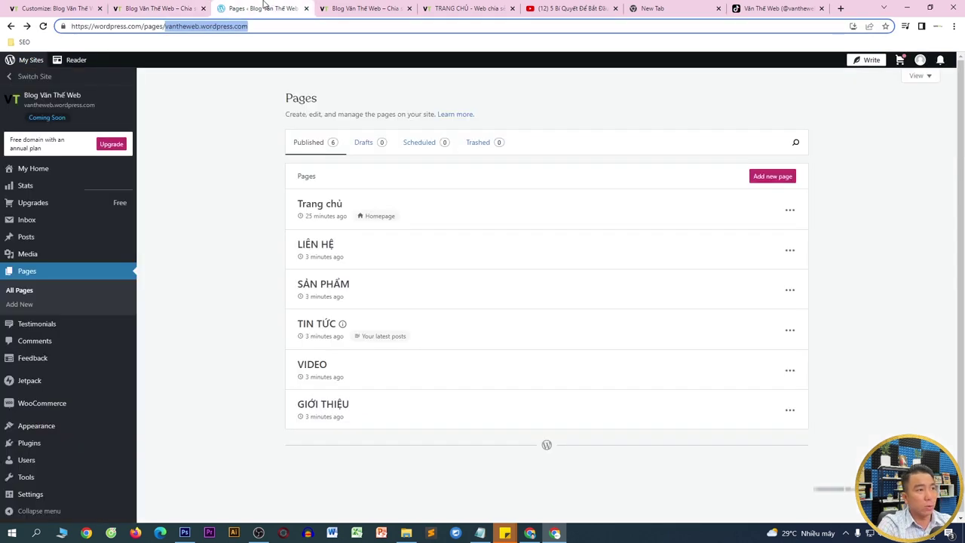
left_click(35, 275)
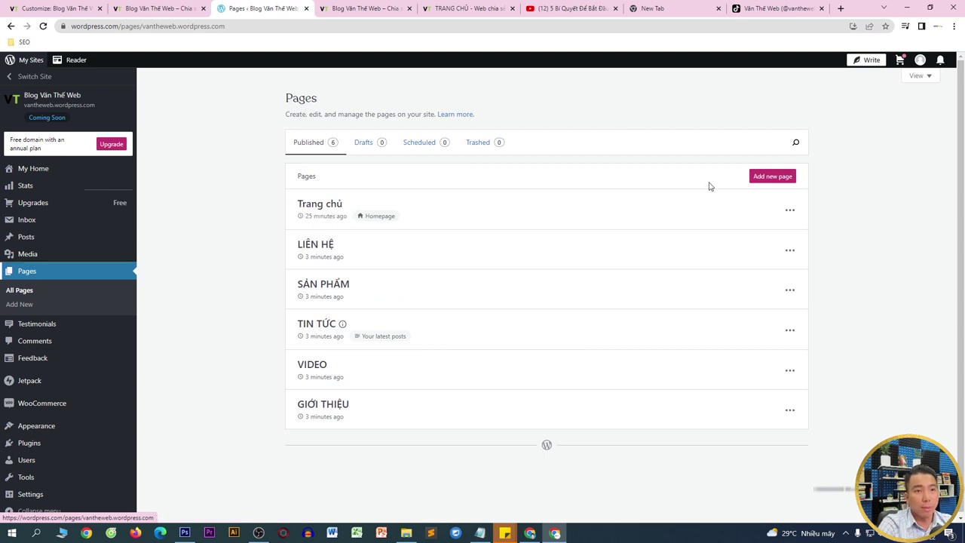
- Open Trang chủ in the block editor, select its HELLO WORLD title, then return to the Customizer
left_click(789, 210)
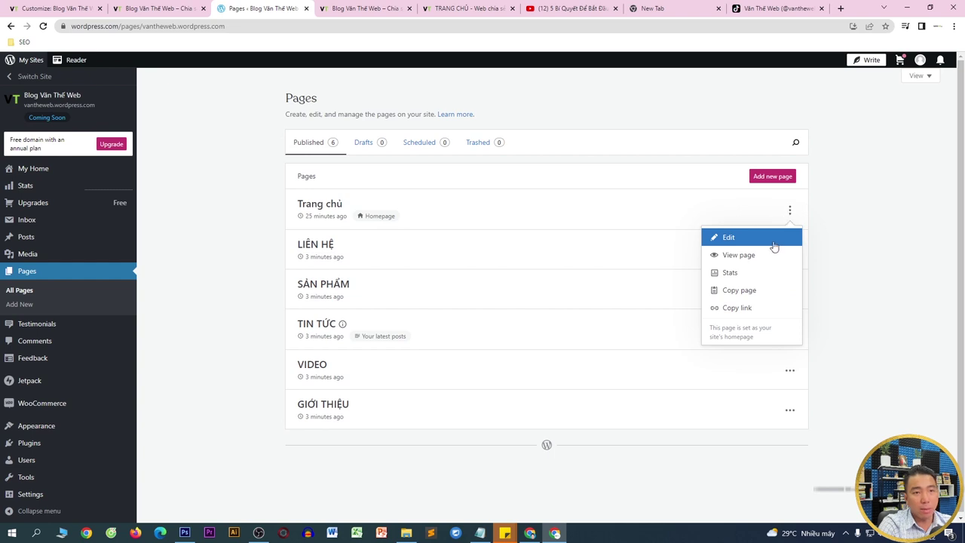
left_click(742, 243)
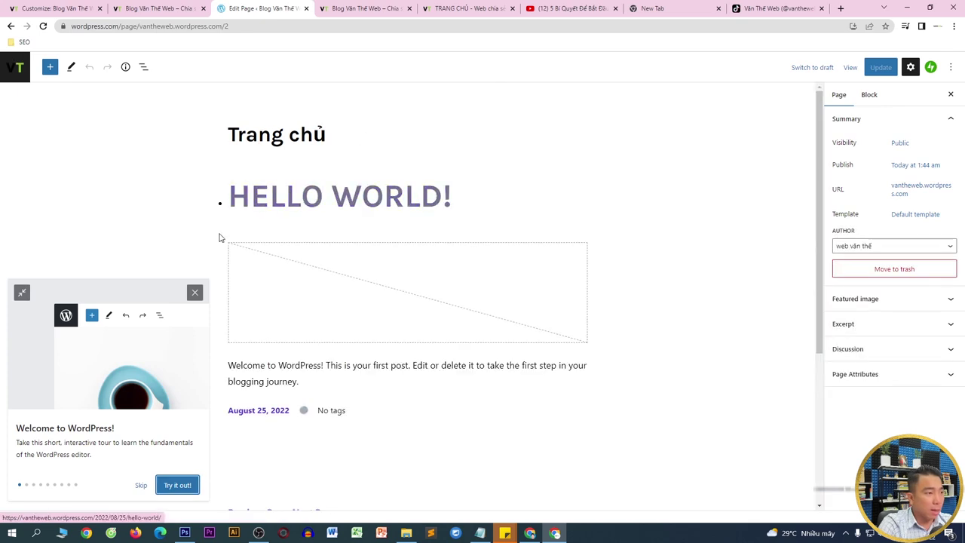
left_click(194, 293)
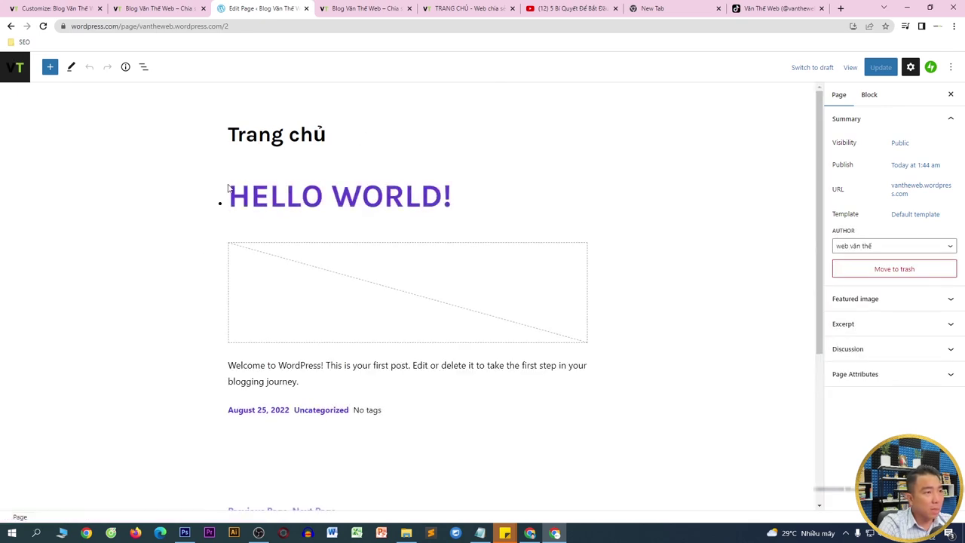
left_click(266, 202)
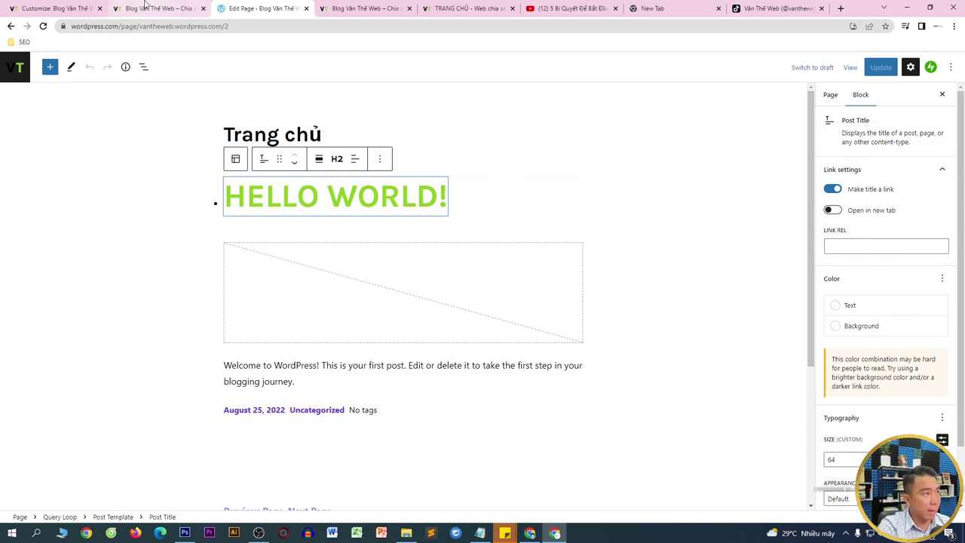
left_click(81, 6)
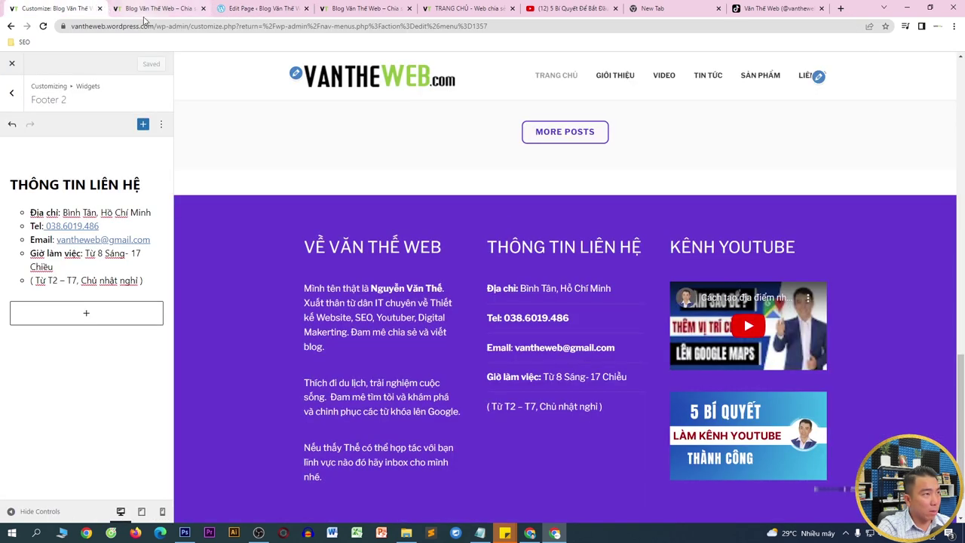
- In wp-admin Settings > Reading, confirm Trang chủ is the static homepage and TIN TỨC the posts page
left_click_drag(189, 26, 681, 41)
key("BackSpace")
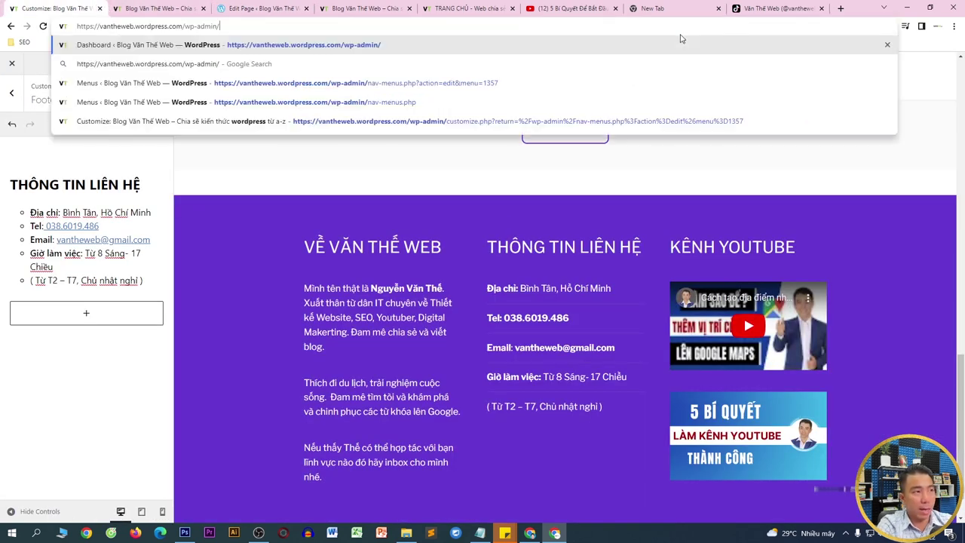
key("Return")
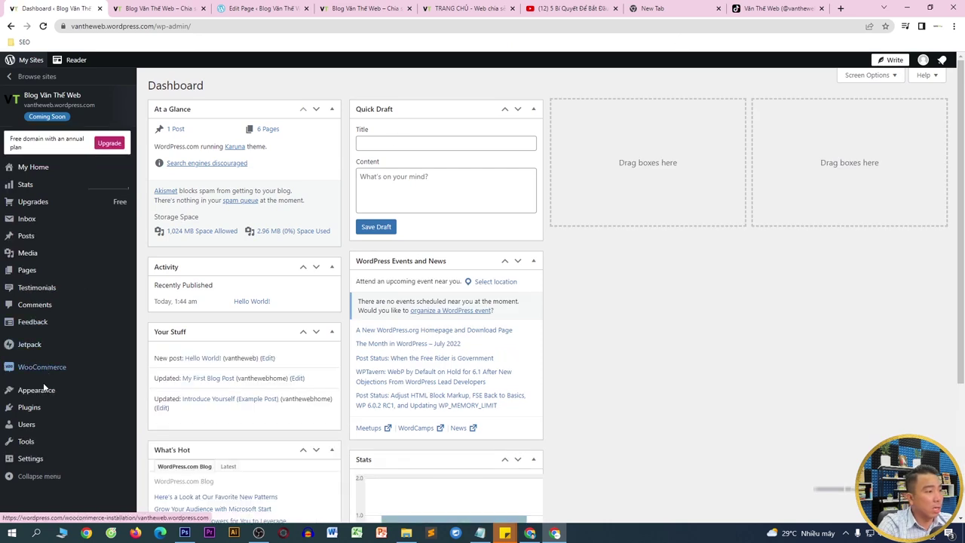
mouse_move(31, 462)
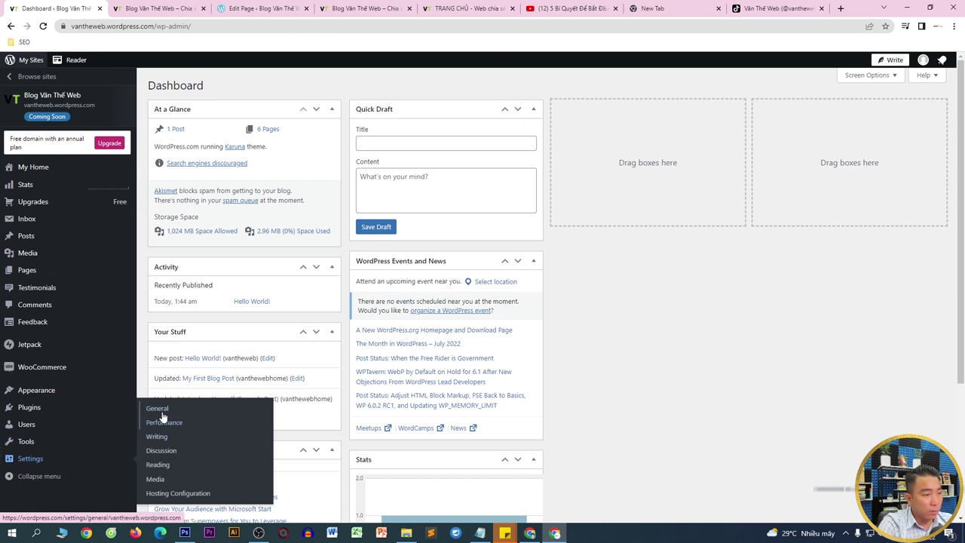
left_click(157, 465)
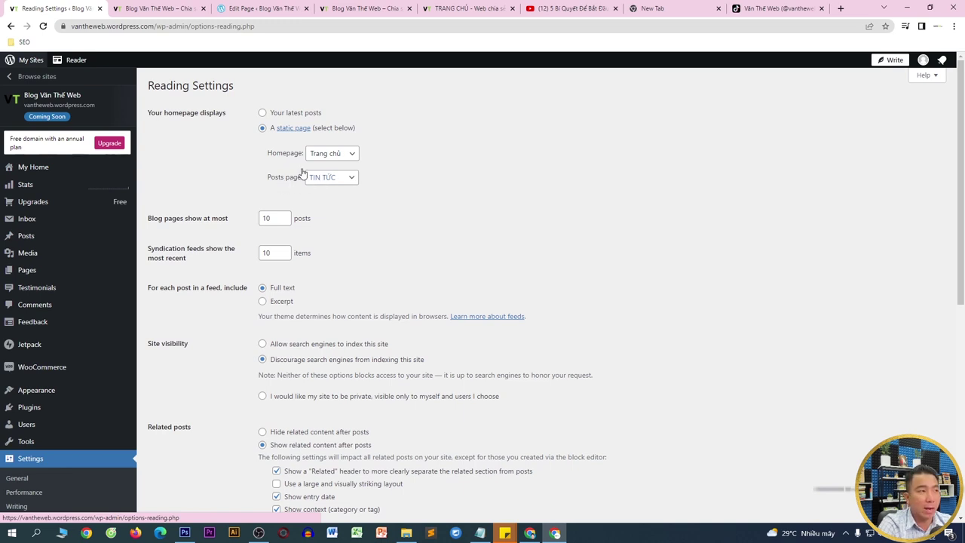
left_click(248, 6)
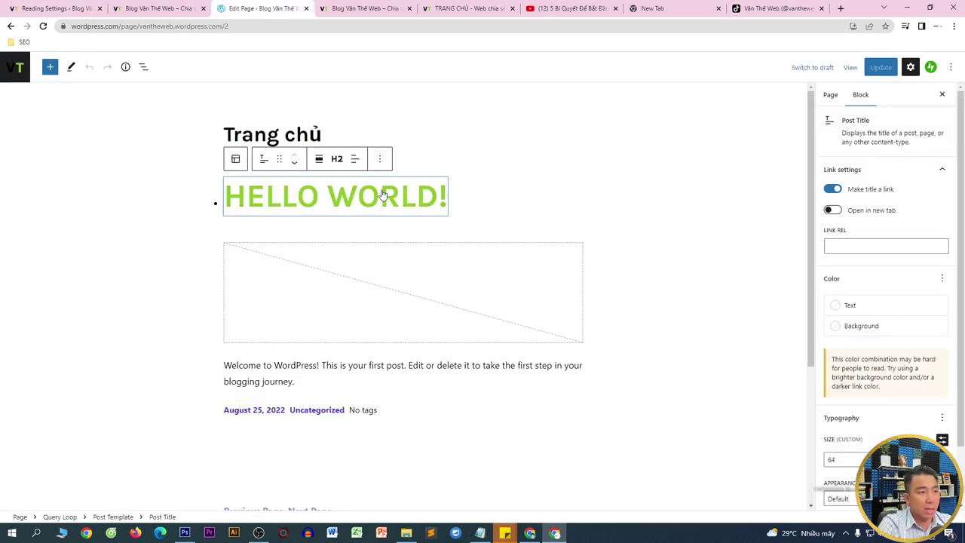
- Remove the Post Title, Featured Image and Post Content blocks from the query loop
left_click(379, 159)
left_click(407, 371)
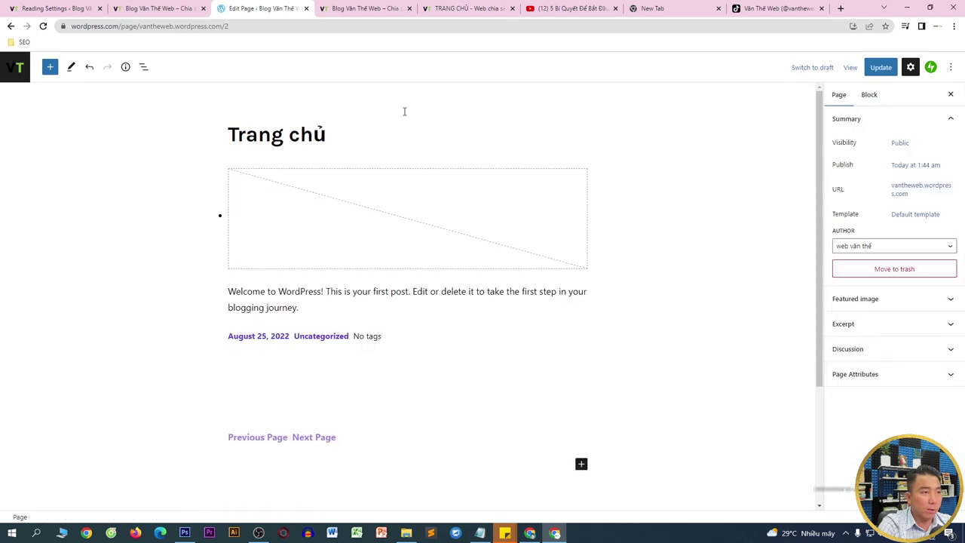
left_click(302, 179)
left_click(366, 150)
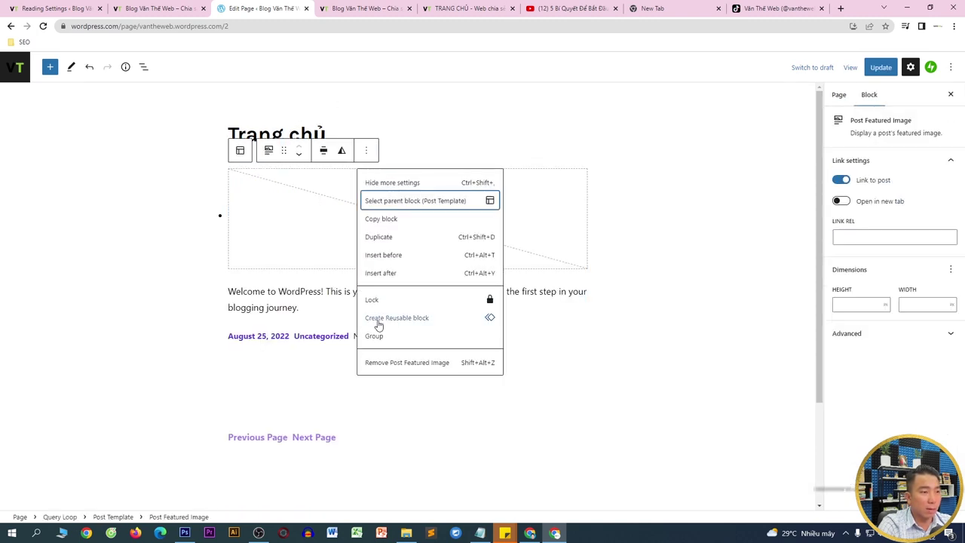
left_click(380, 365)
left_click(343, 175)
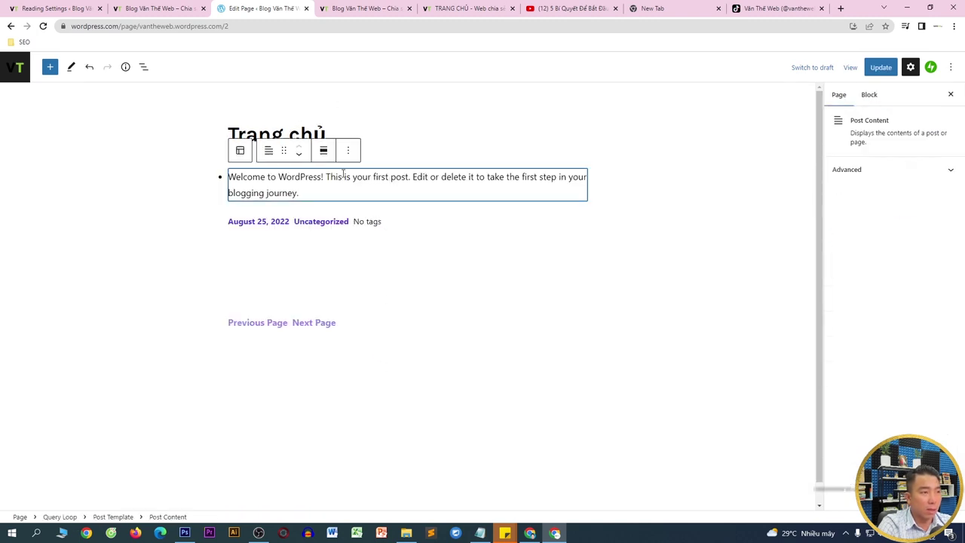
left_click(349, 152)
left_click(395, 369)
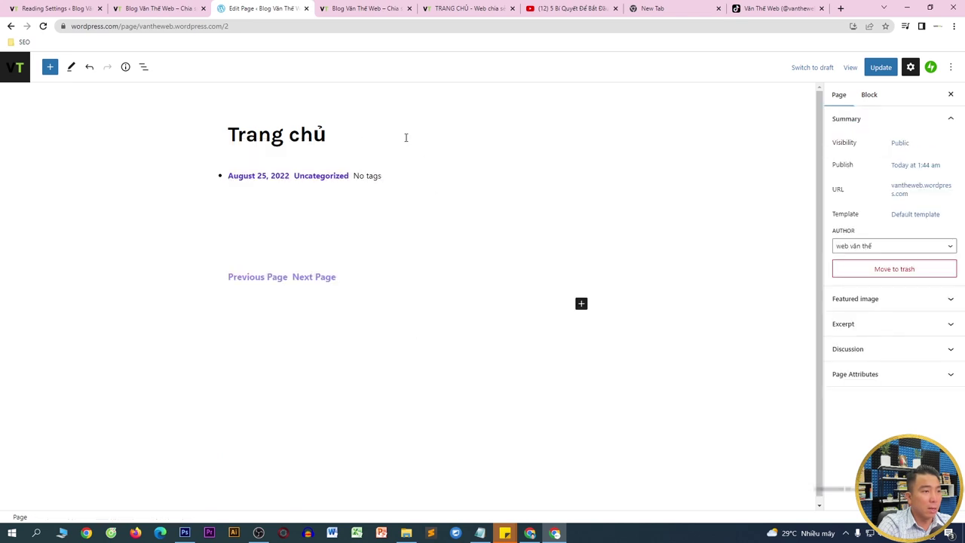
- Remove the Post Template, Previous Page link and Pagination blocks, leaving an empty Query Loop
left_click(363, 186)
left_click(350, 153)
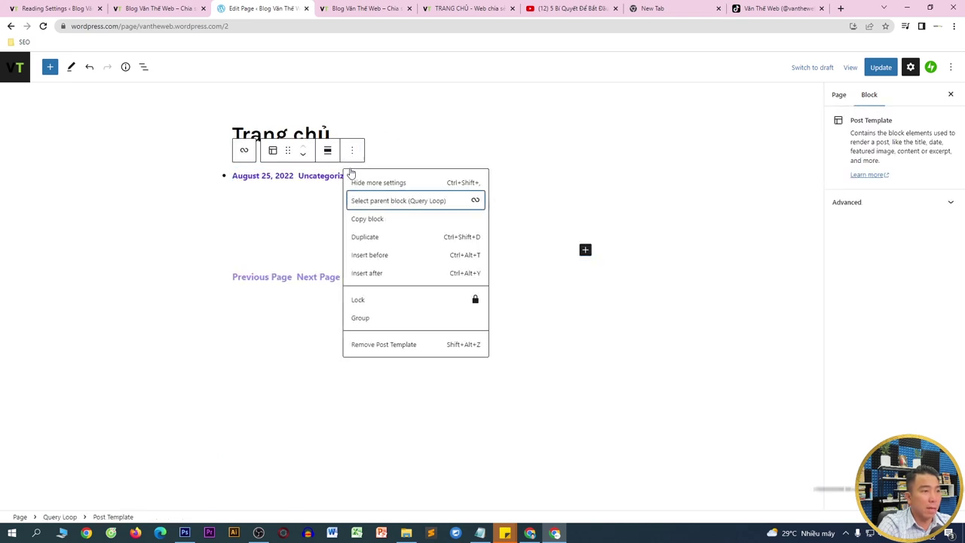
left_click(367, 343)
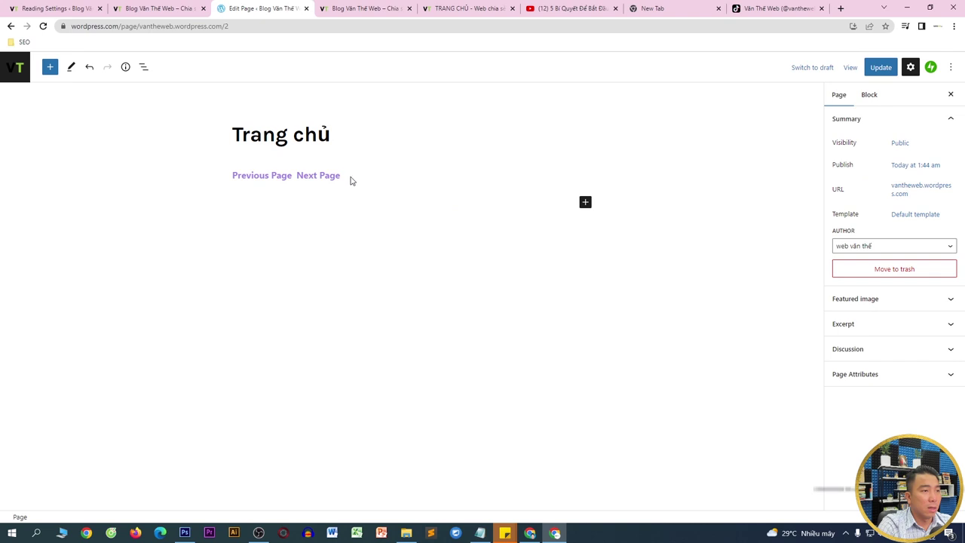
left_click(323, 175)
left_click(253, 181)
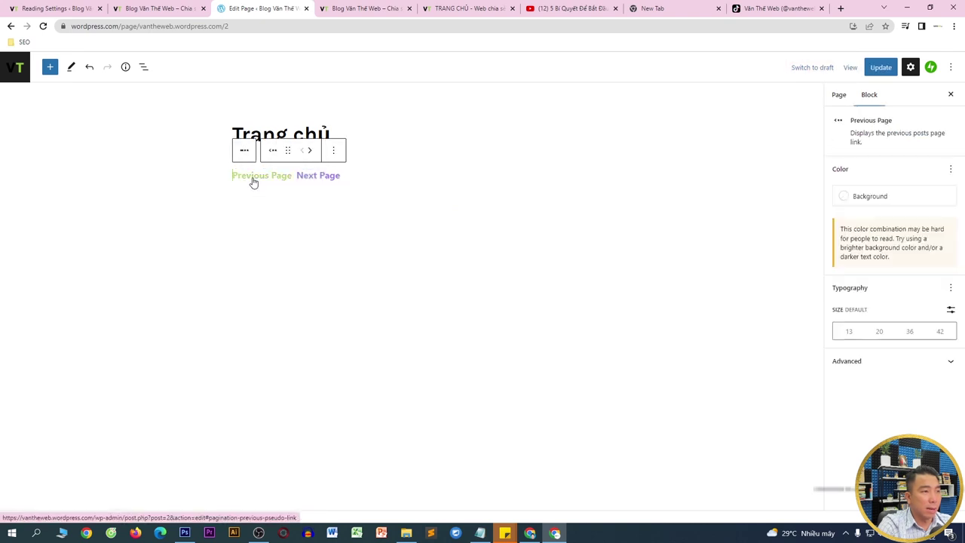
left_click(338, 152)
left_click(359, 293)
left_click(289, 181)
left_click(283, 175)
left_click(388, 151)
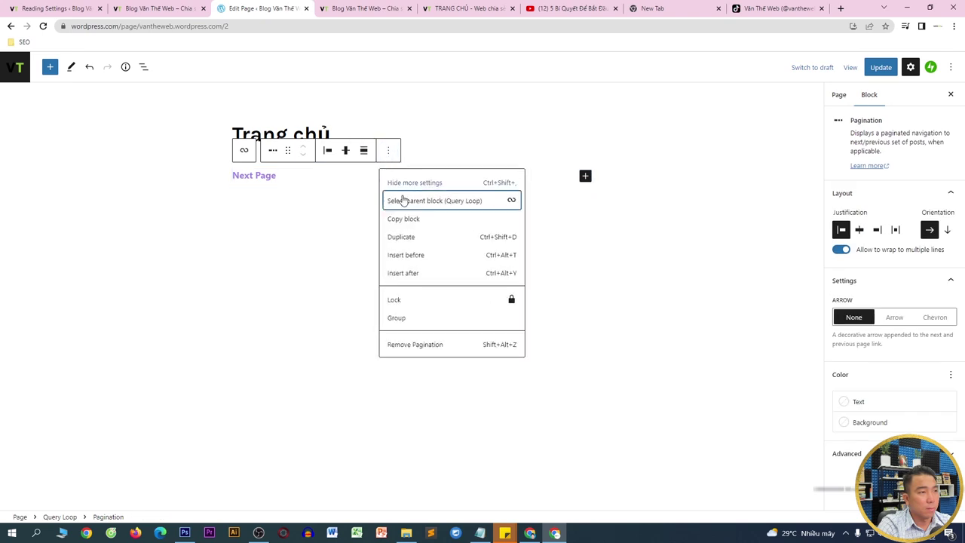
left_click(404, 343)
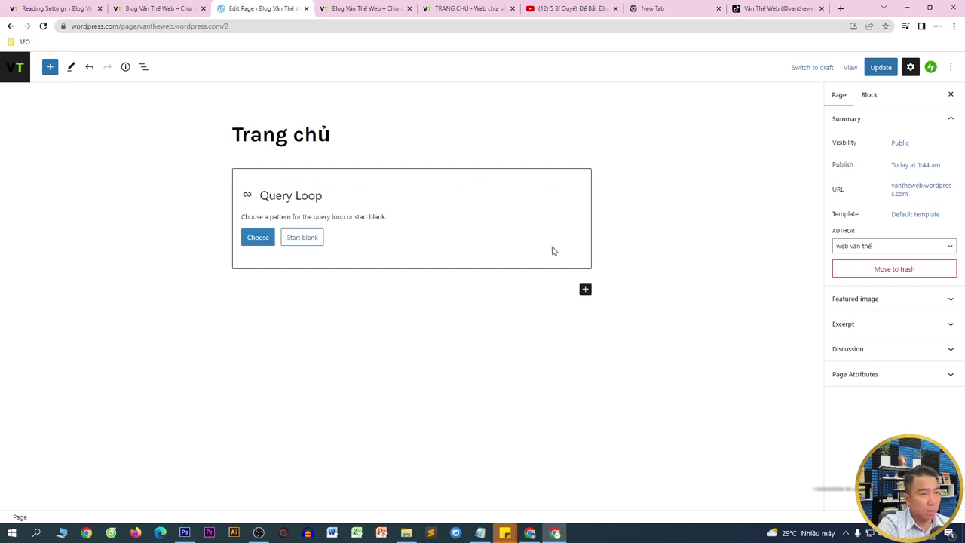
- Add a heading below the query loop reading 'VIDEO HỮU ÍCH VỀ WORDPRESS CỦA VĂN THẾ WEB'
left_click(585, 291)
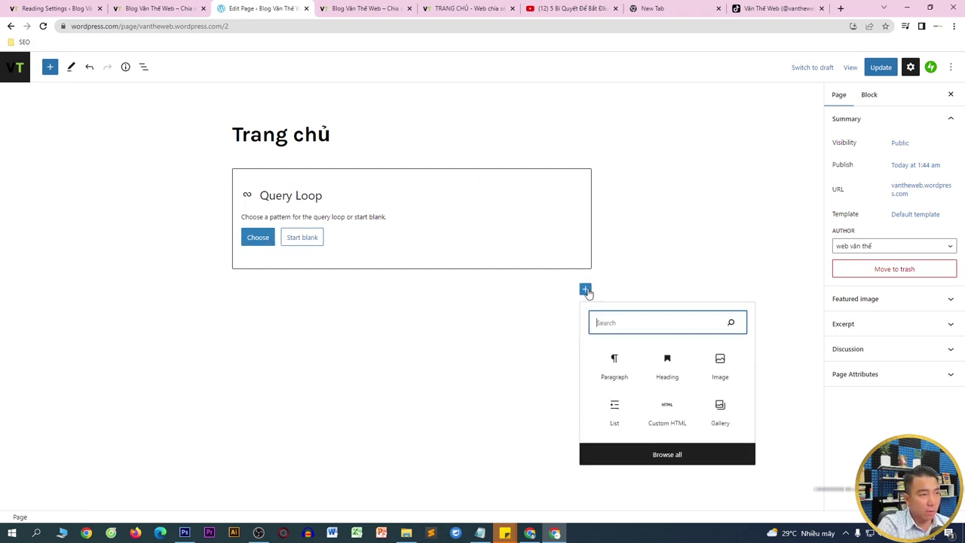
left_click(667, 365)
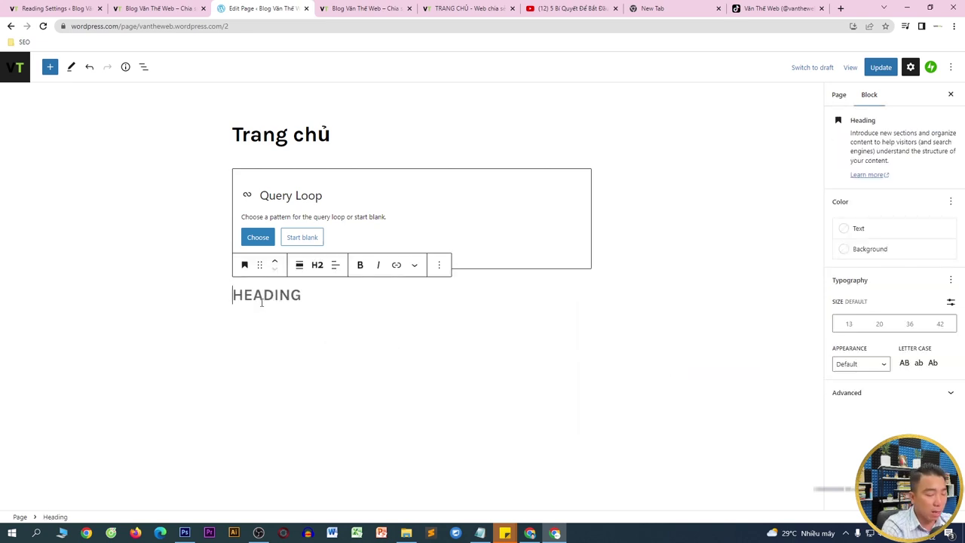
type("VIDOE")
key("BackSpace")
key("BackSpace")
type("EO HỮU ÍCH VỀ WORDPRESS CỦA VĂN THẾ WEB")
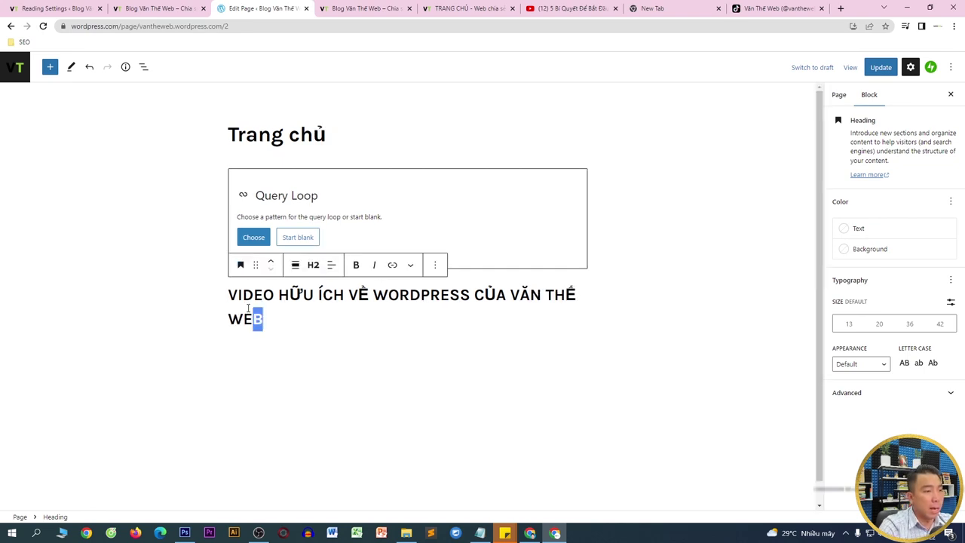
- Make the heading an H1 and centre its text
key("ctrl+a")
left_click(309, 266)
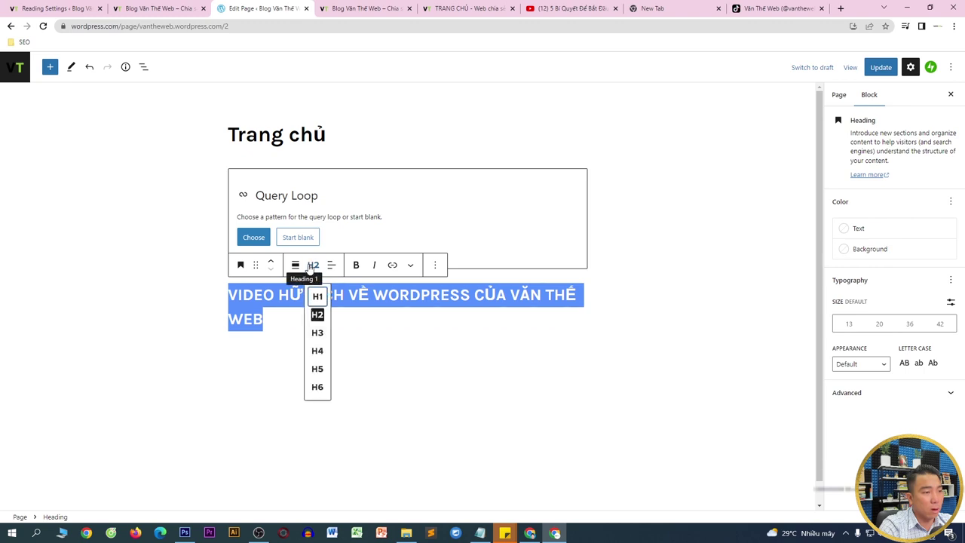
left_click(316, 294)
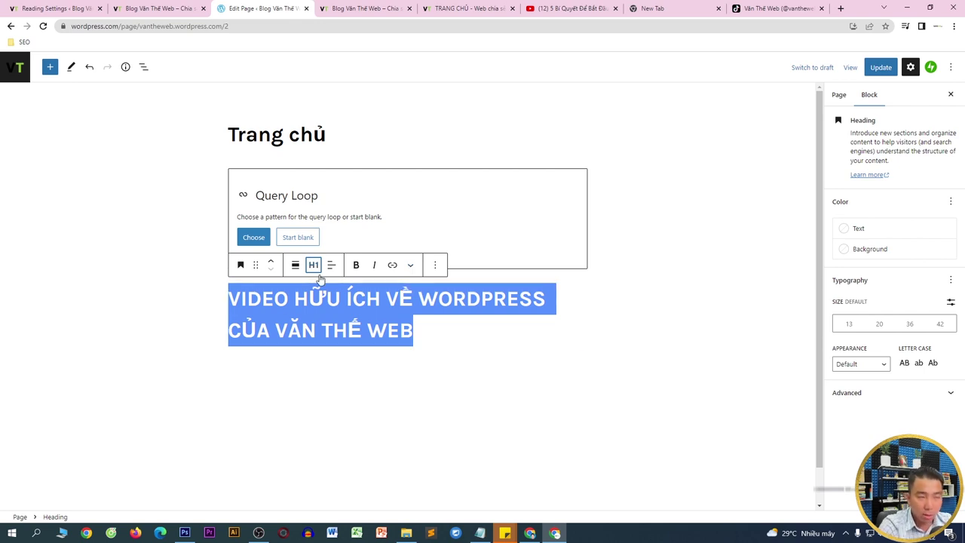
left_click(435, 265)
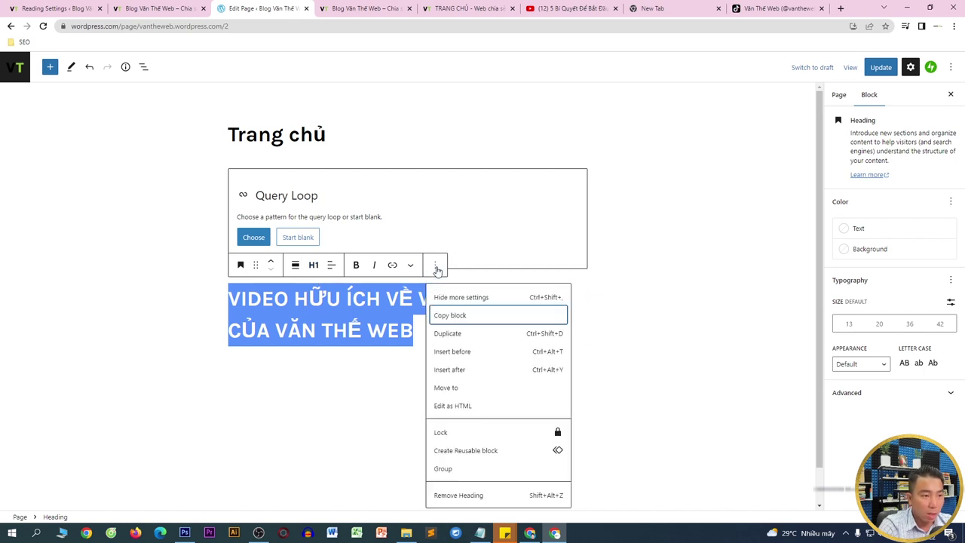
left_click(450, 315)
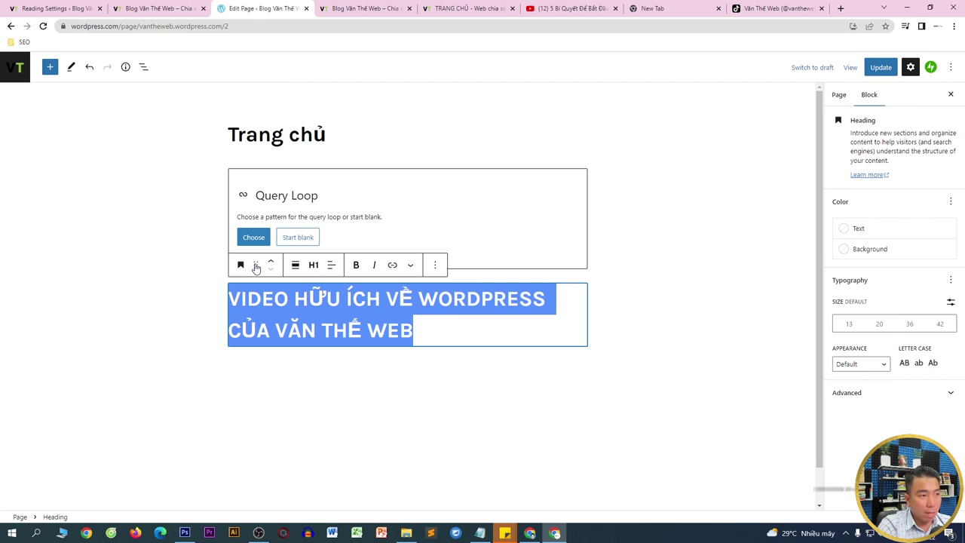
left_click(331, 265)
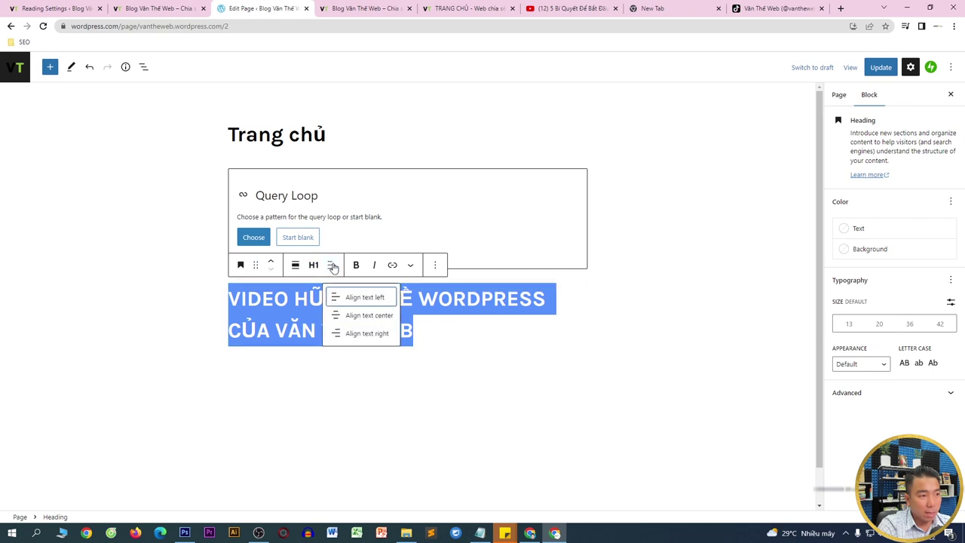
left_click(354, 316)
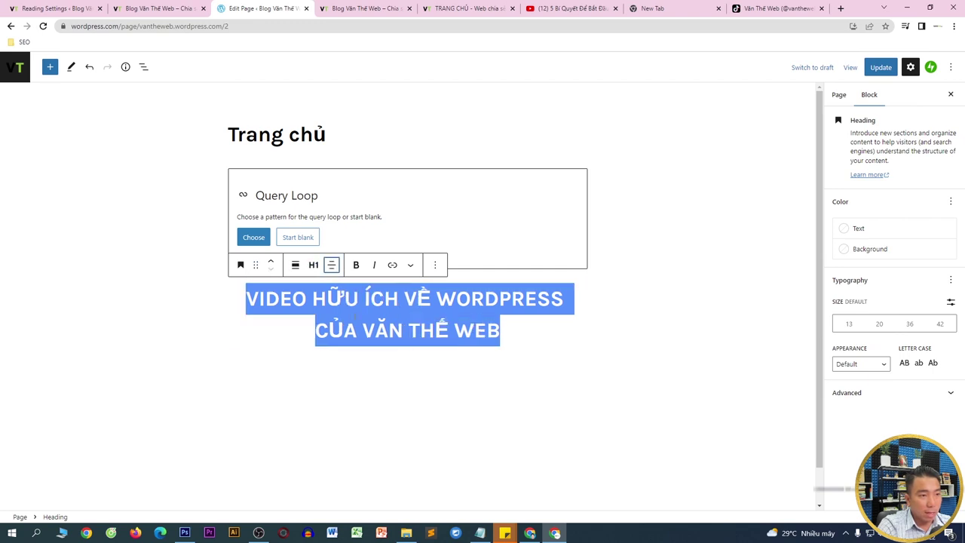
left_click(332, 265)
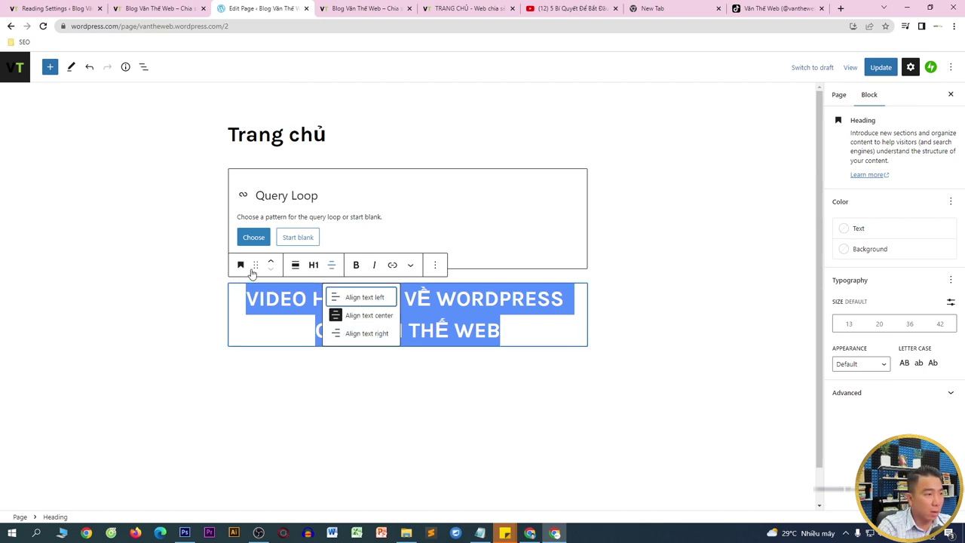
left_click(255, 267)
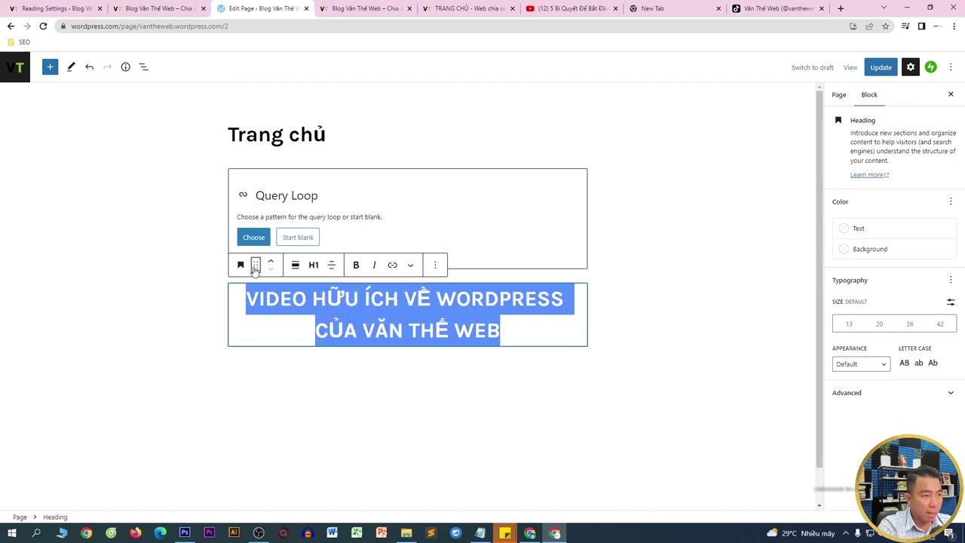
left_click(241, 266)
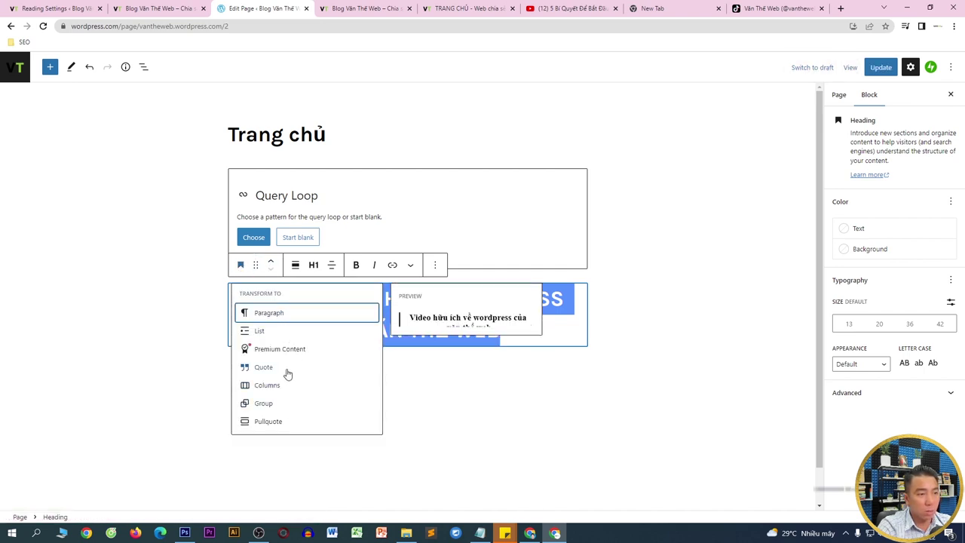
left_click(652, 369)
- Select the heading text and try the preset font sizes 13, 36 and 20
left_click(502, 328)
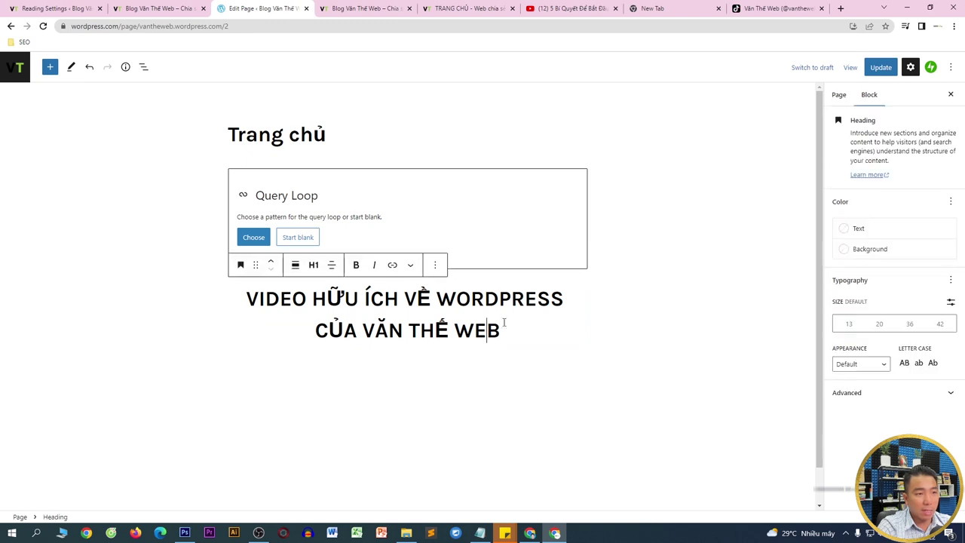
left_click_drag(505, 325, 246, 298)
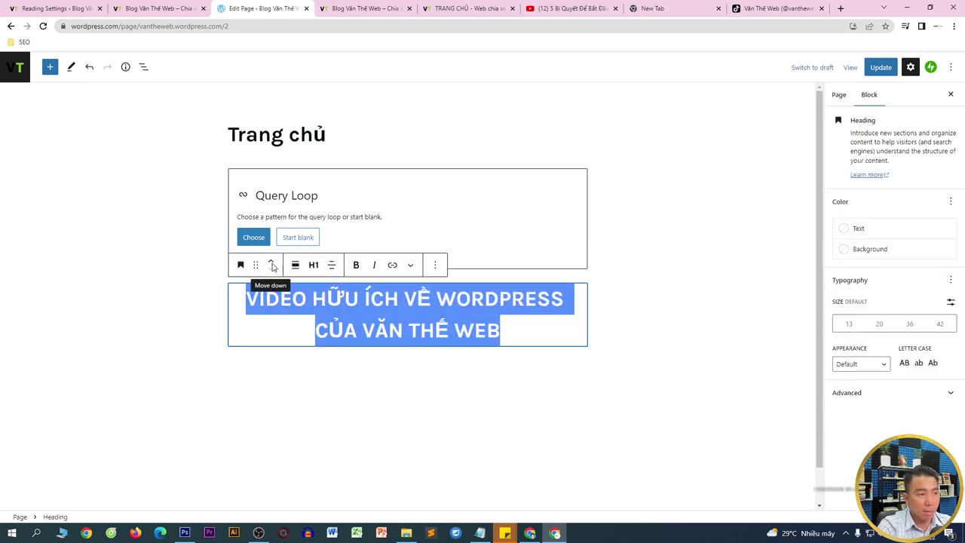
left_click(344, 299)
left_click_drag(249, 300, 496, 330)
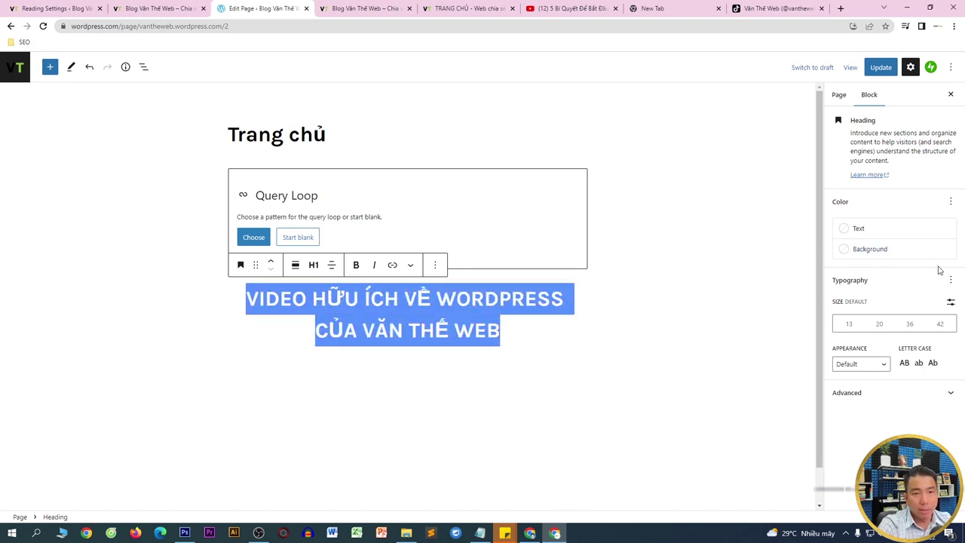
left_click(880, 323)
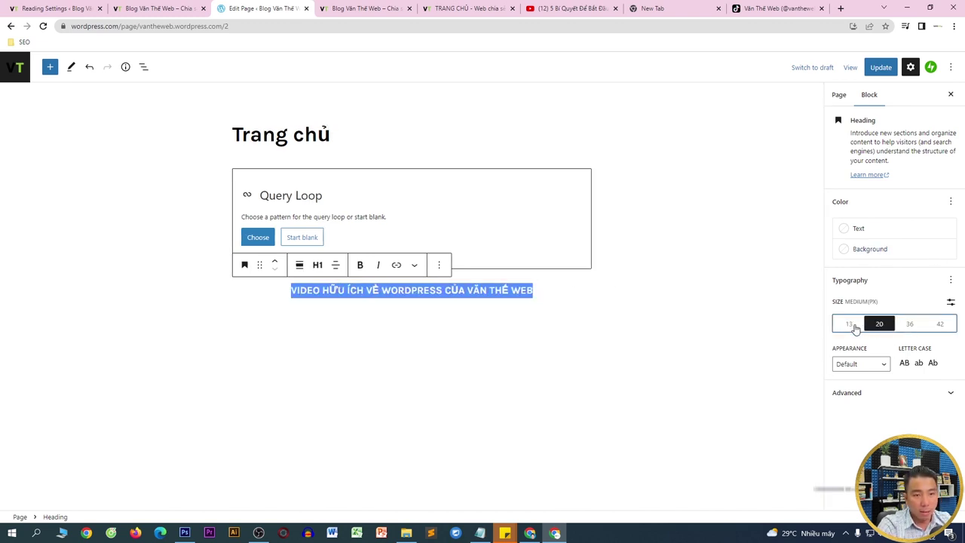
left_click(852, 325)
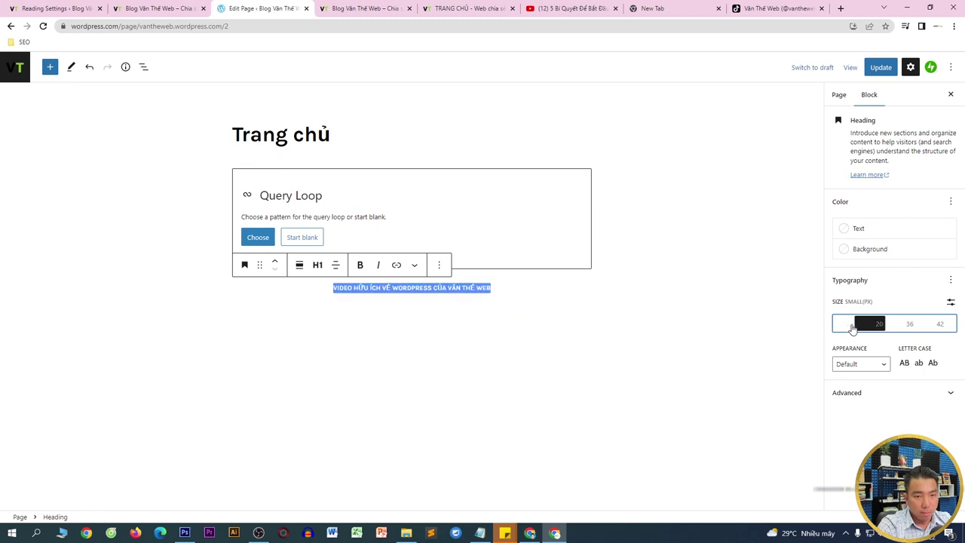
left_click(910, 325)
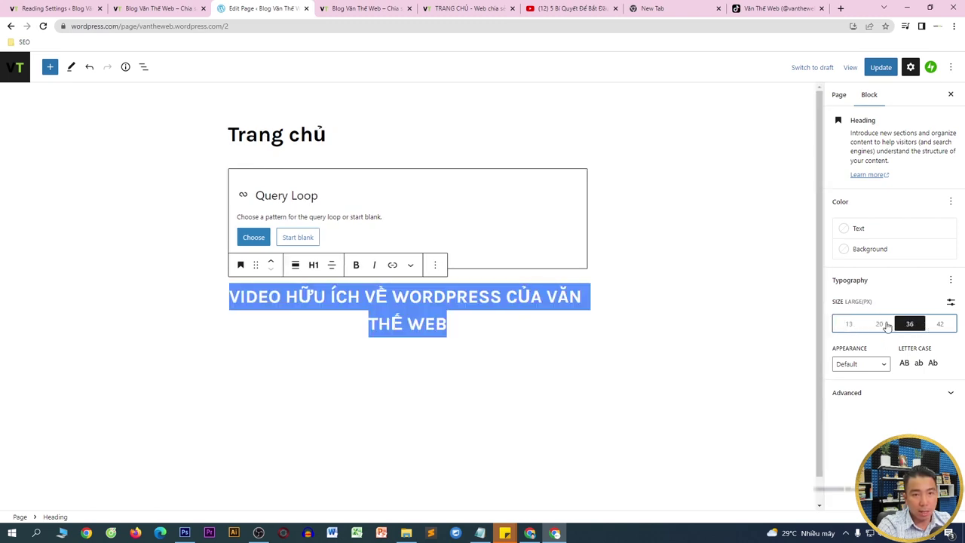
left_click(879, 324)
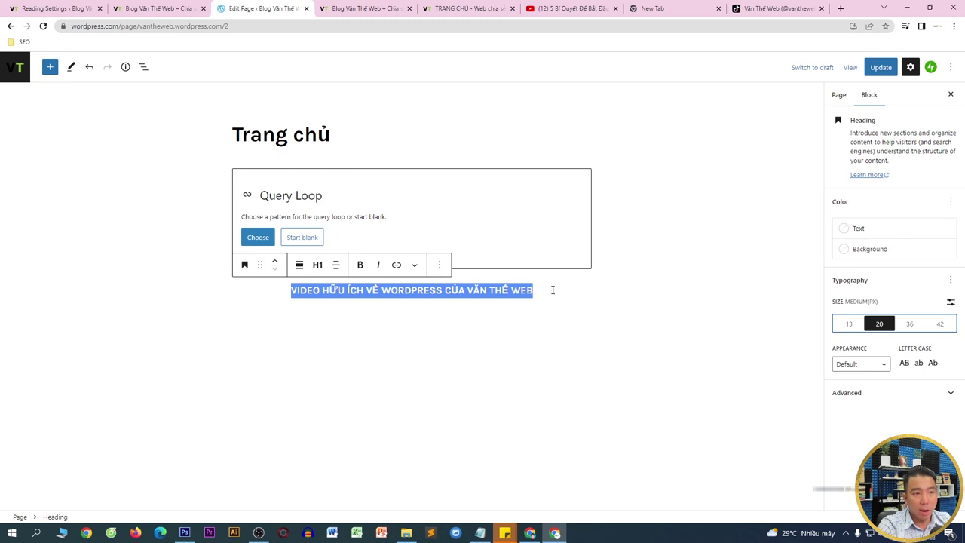
left_click(909, 324)
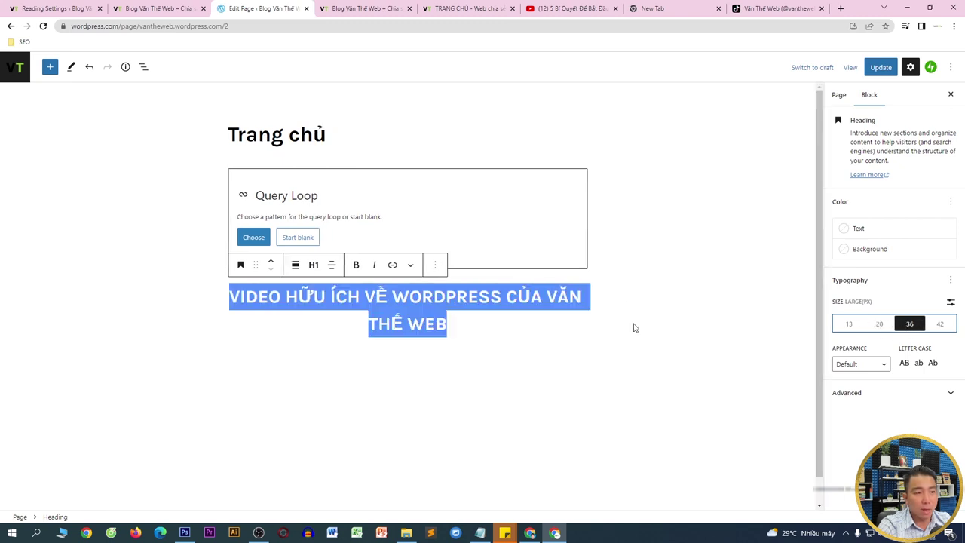
left_click(879, 325)
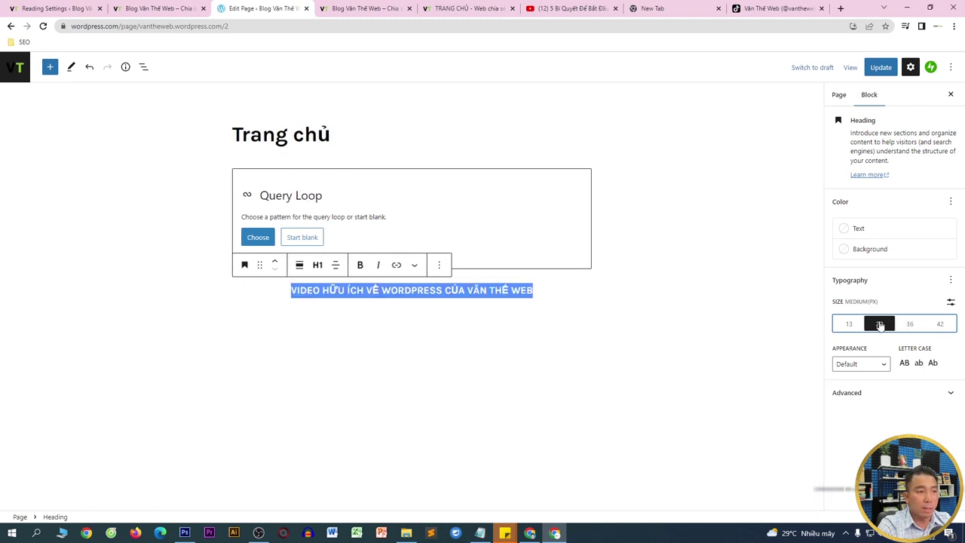
left_click(351, 312)
left_click(315, 296)
left_click_drag(291, 290, 550, 292)
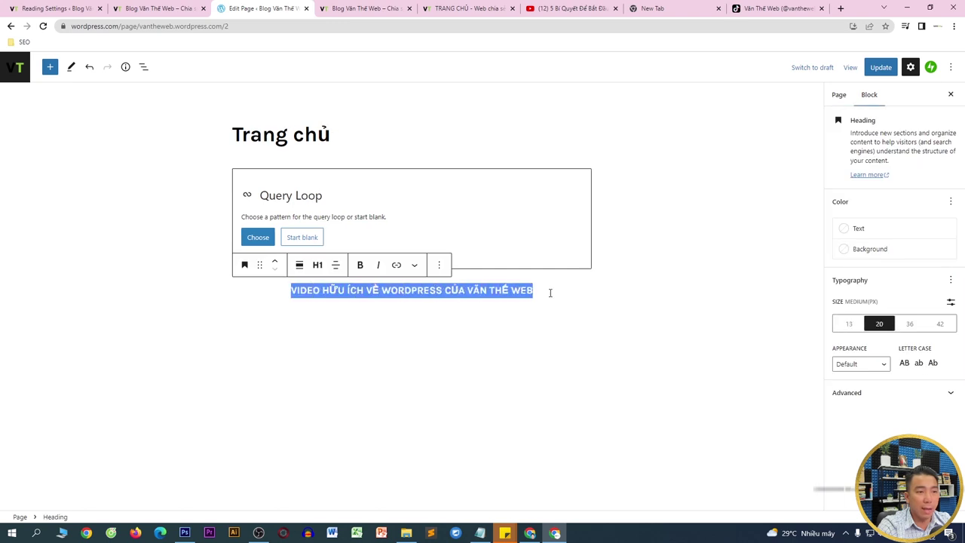
- Make the heading Bold and add a Line Height control, entering 2
left_click(853, 365)
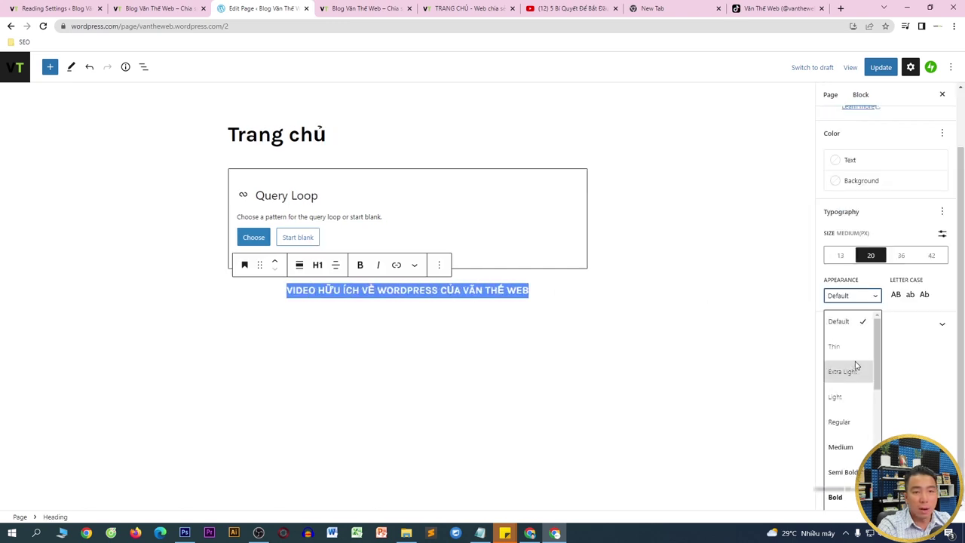
scroll(875, 390, "down", 2)
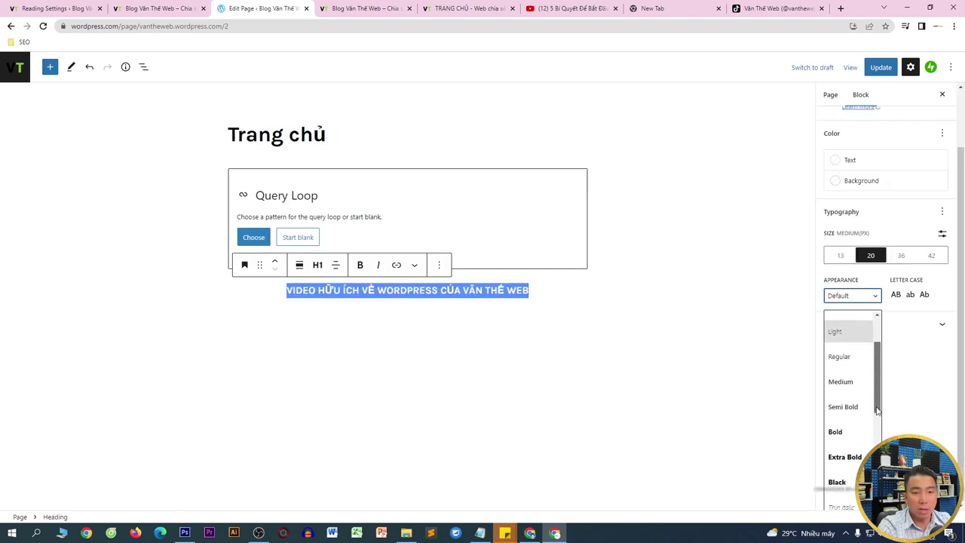
left_click(837, 422)
triple_click(540, 290)
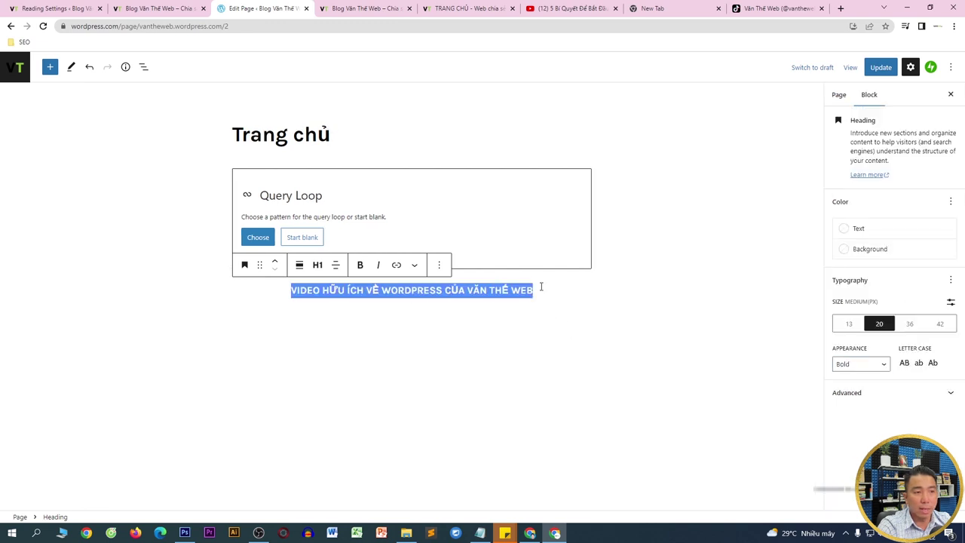
left_click(950, 279)
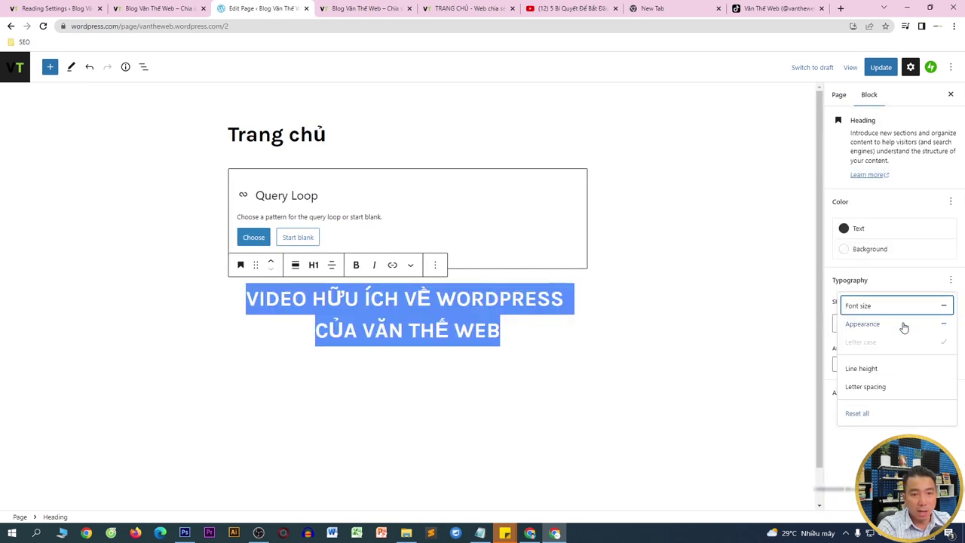
left_click(868, 368)
left_click(852, 471)
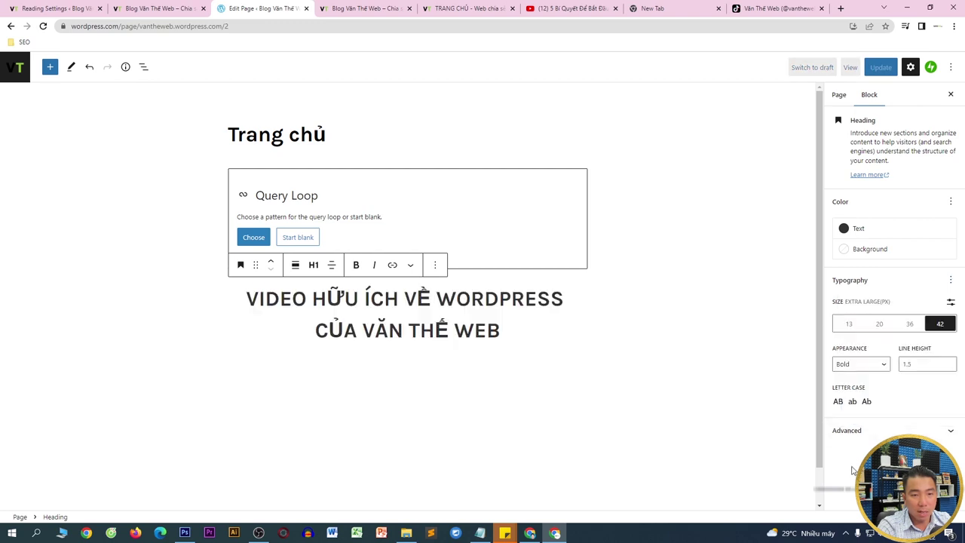
left_click(917, 366)
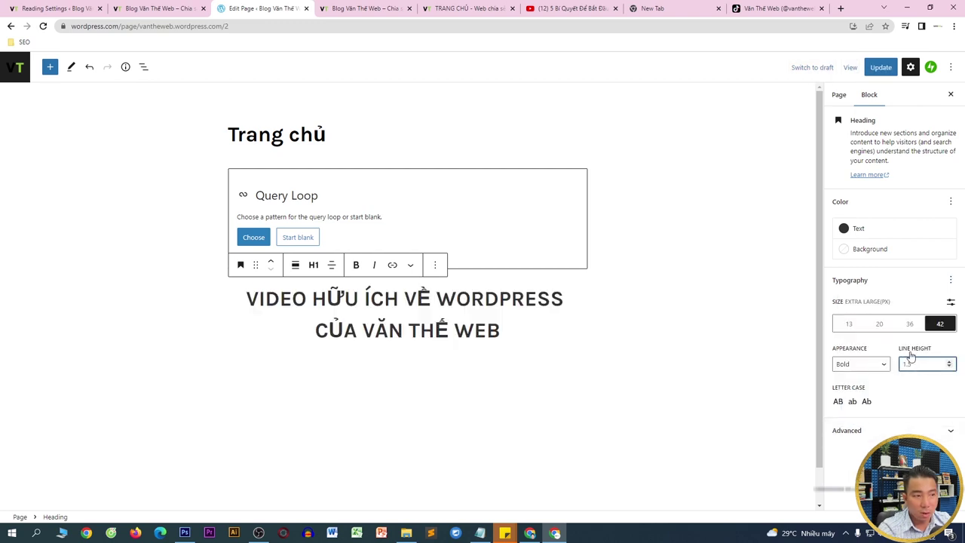
type("2")
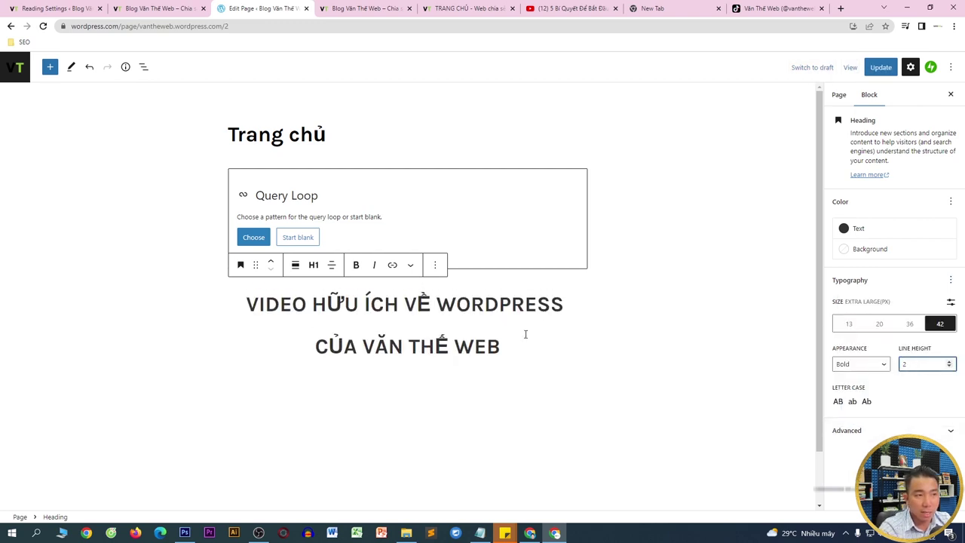
- Try Semi Bold and Extra Light weights, settle on Bold, and set line height to 1.5
left_click(863, 365)
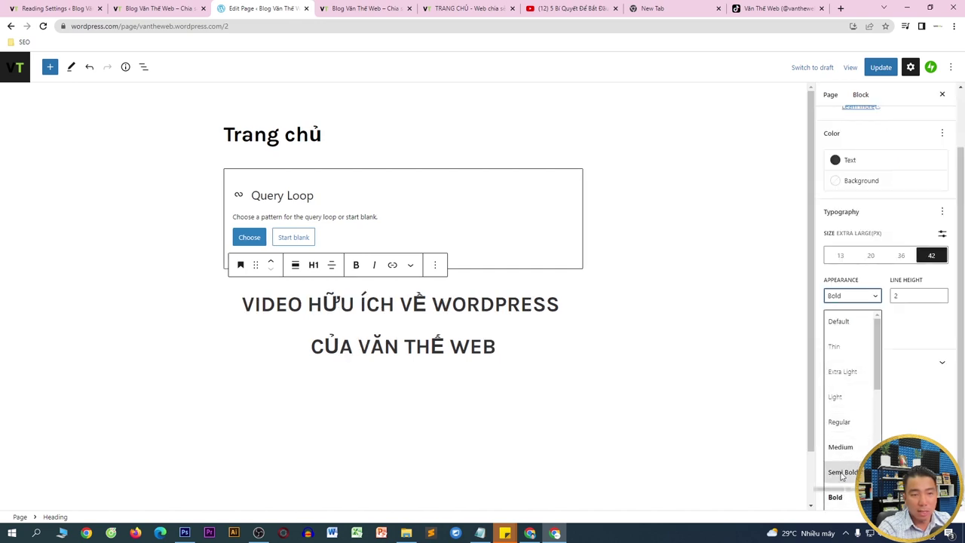
left_click(841, 474)
left_click(860, 366)
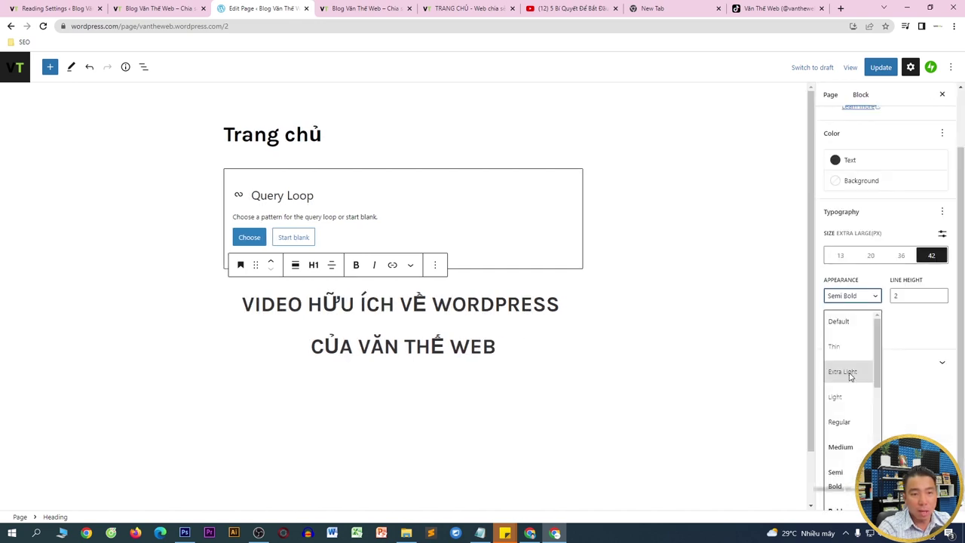
left_click(849, 372)
left_click(856, 364)
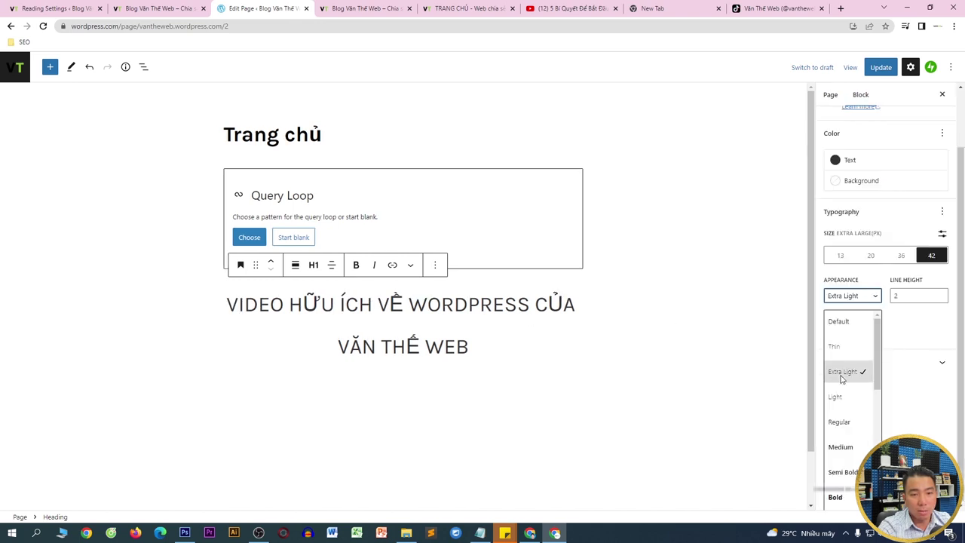
left_click(846, 496)
left_click(907, 364)
type("1")
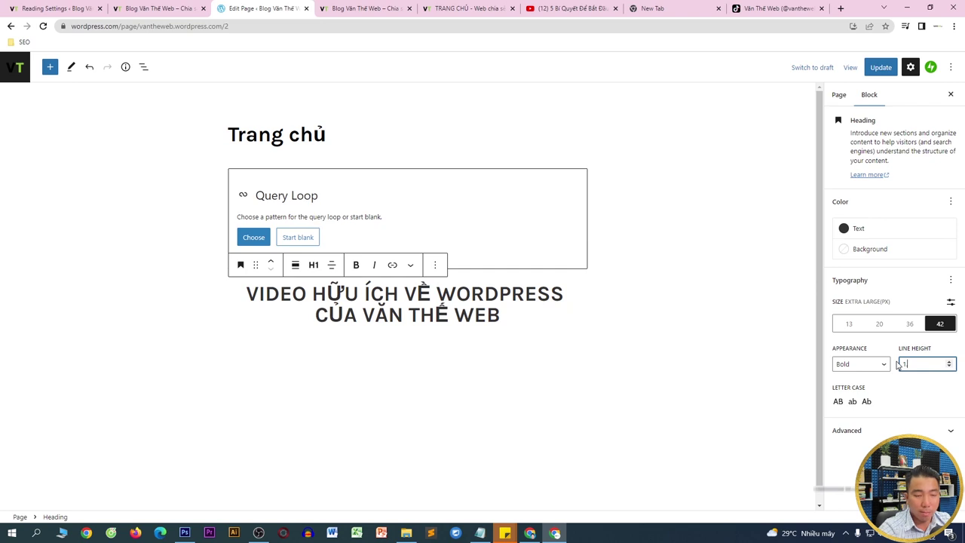
type(".5")
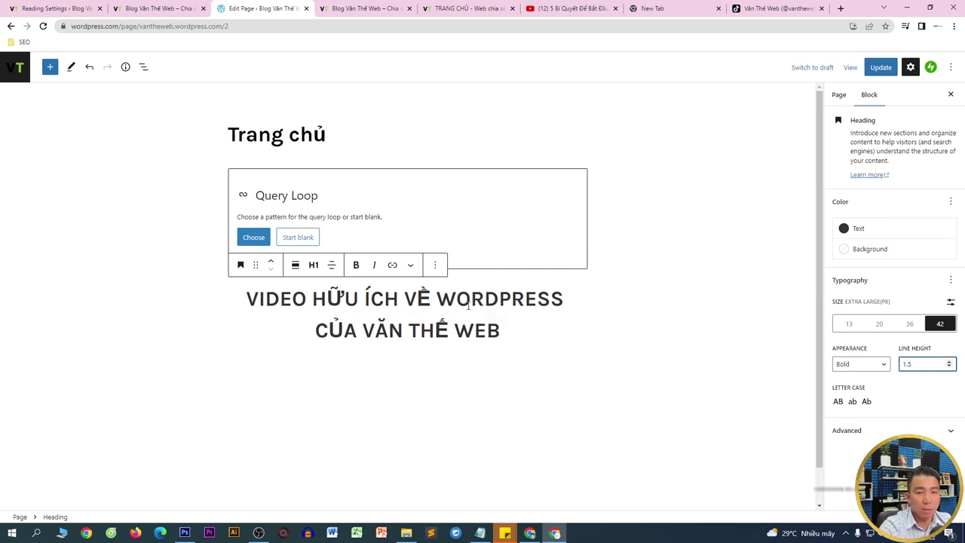
left_click(858, 279)
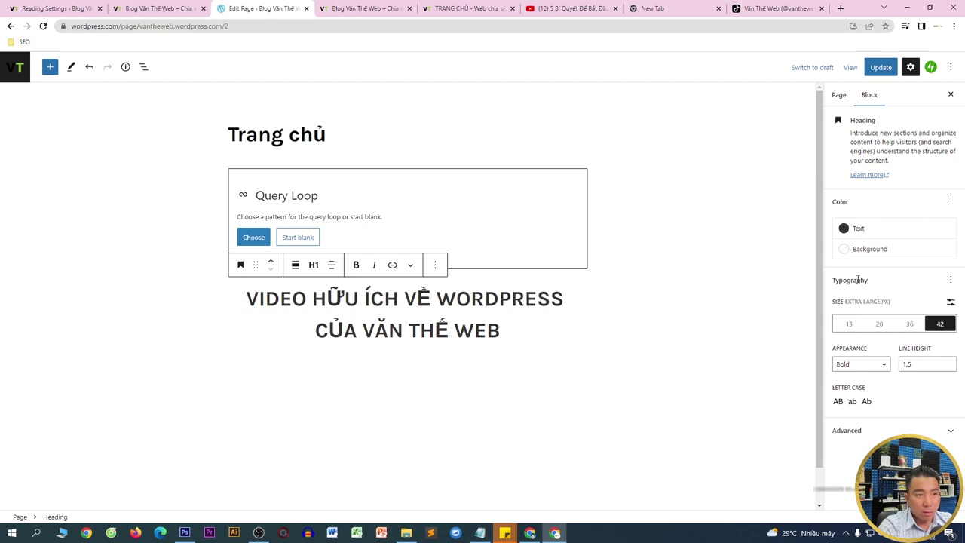
- Colour the heading text Dark Green (#609D18) after briefly trying Green
left_click(876, 229)
left_click(719, 308)
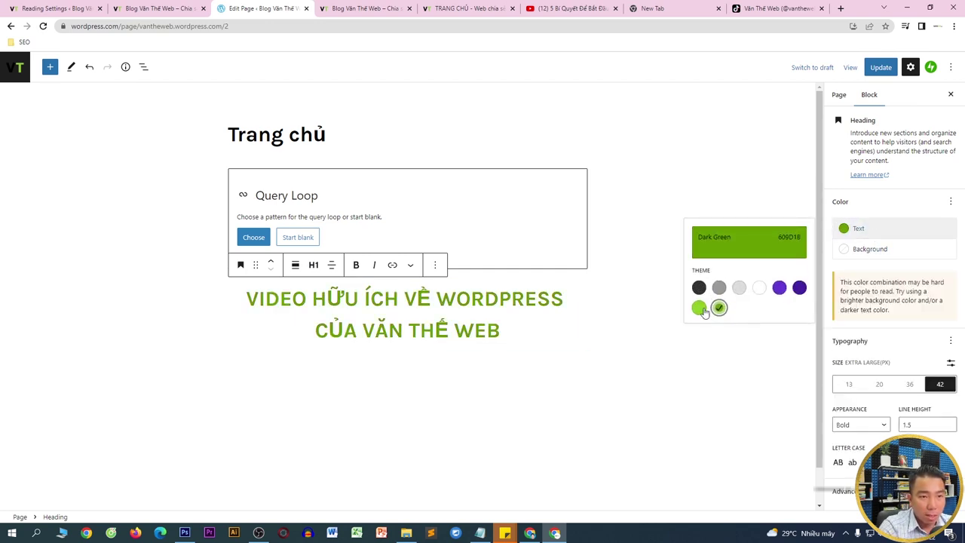
left_click(699, 308)
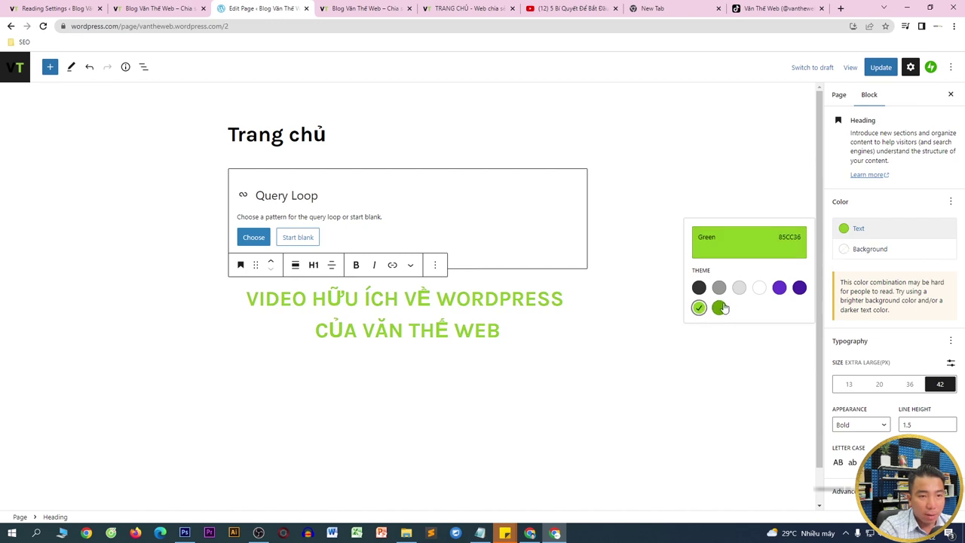
left_click(719, 307)
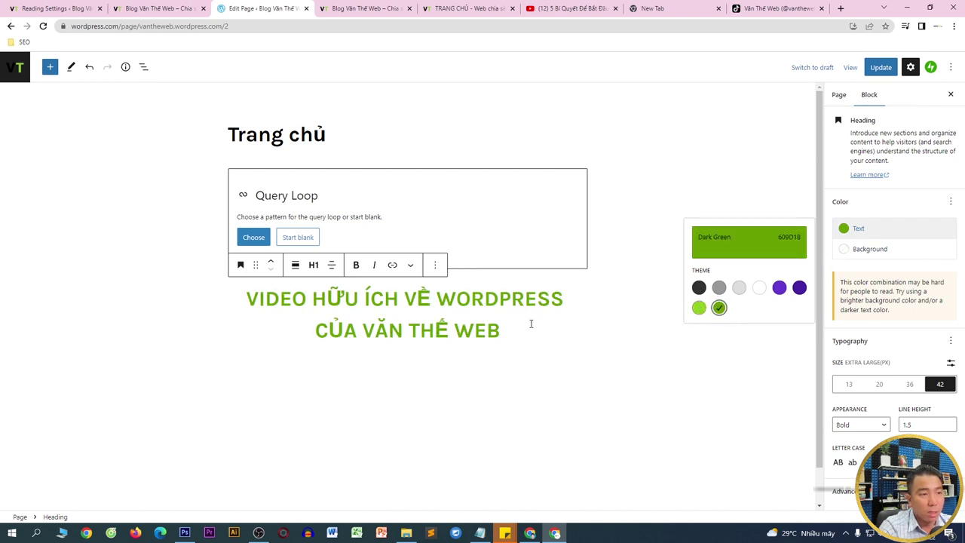
left_click(770, 255)
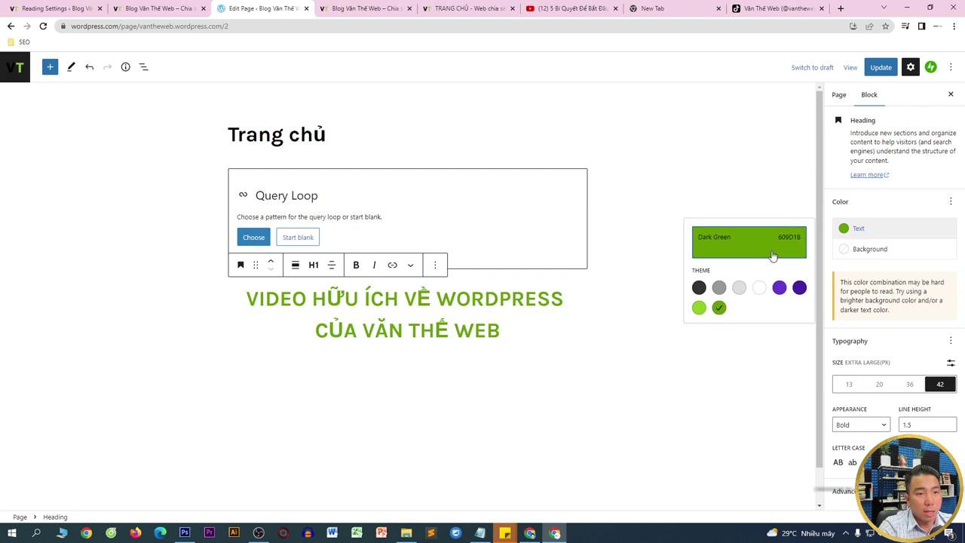
left_click(576, 381)
- Open and dismiss the quick block choices below the heading, then deselect the heading
scroll(350, 277, "down", 1)
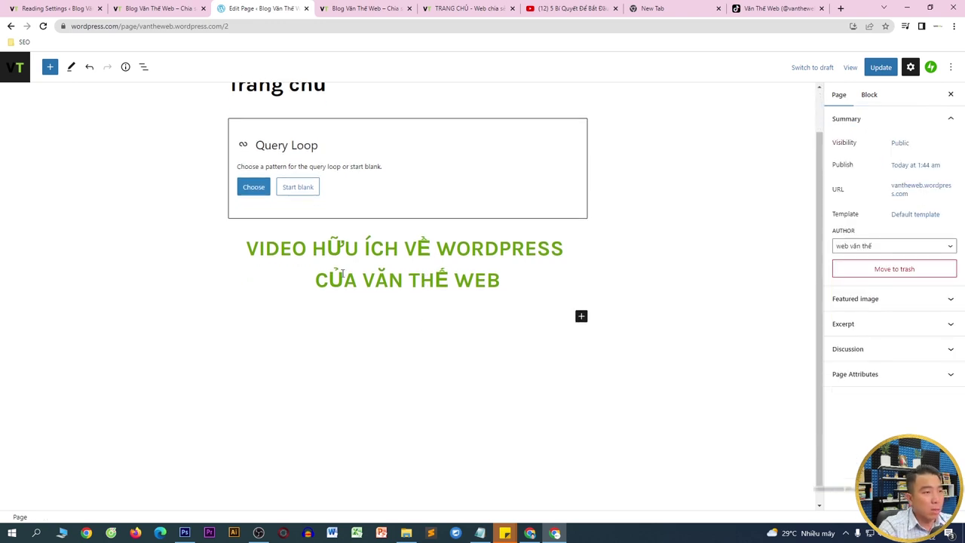
left_click(581, 317)
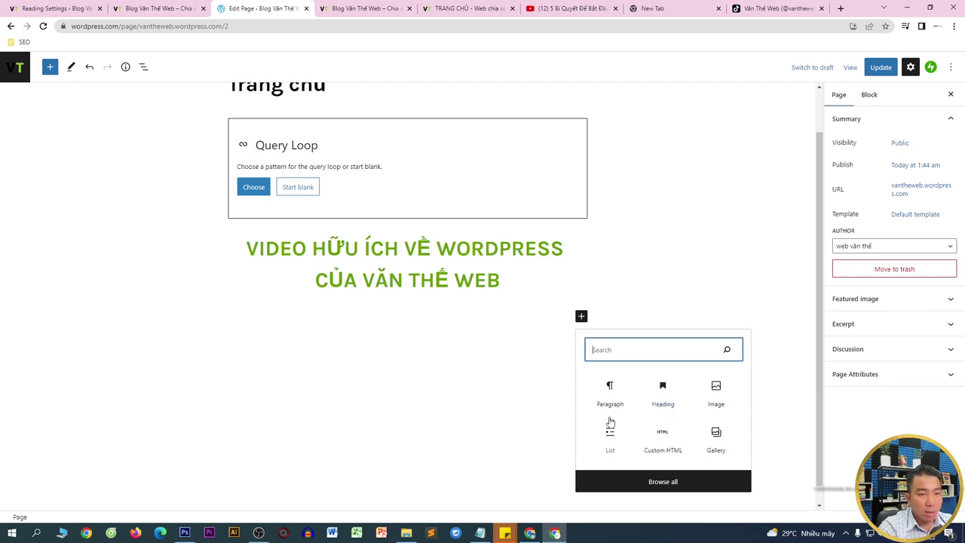
left_click(479, 356)
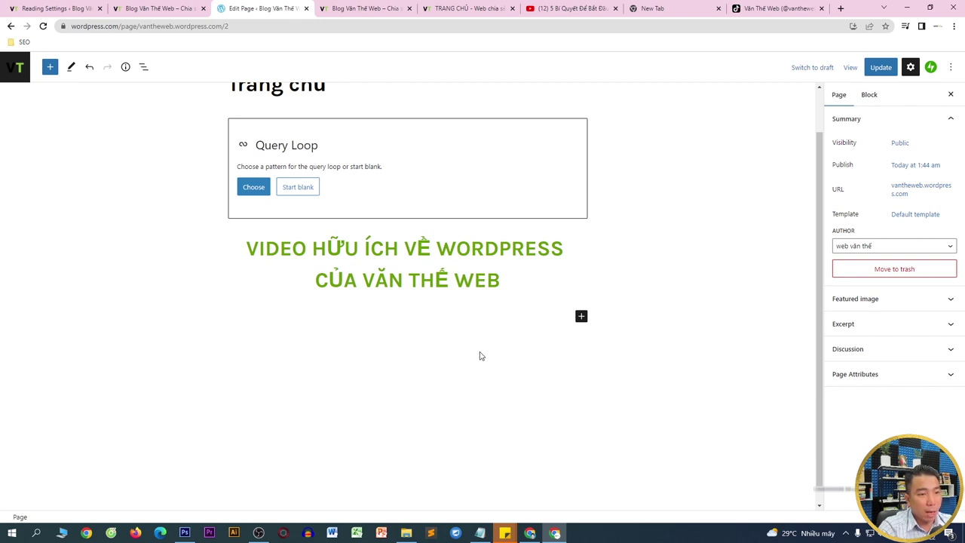
left_click(423, 286)
left_click(399, 323)
left_click(508, 304)
left_click(358, 347)
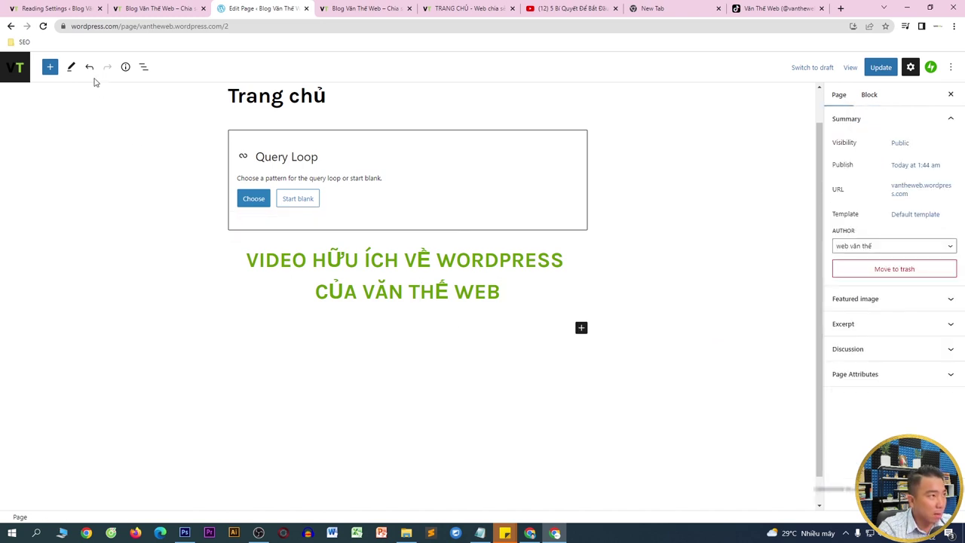
- Insert a Columns block found by searching 'col' and choose the 33 / 33 / 33 layout
left_click(50, 69)
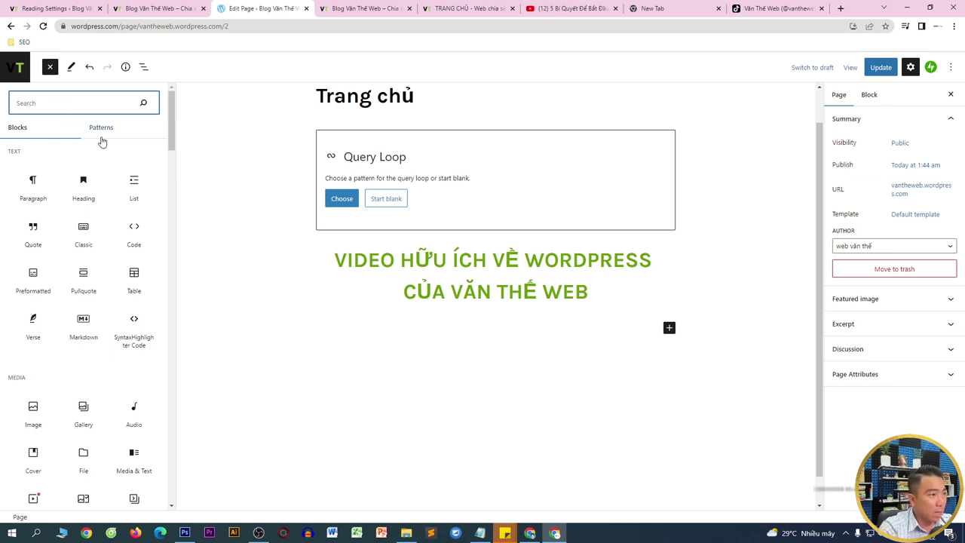
scroll(101, 154, "down", 3)
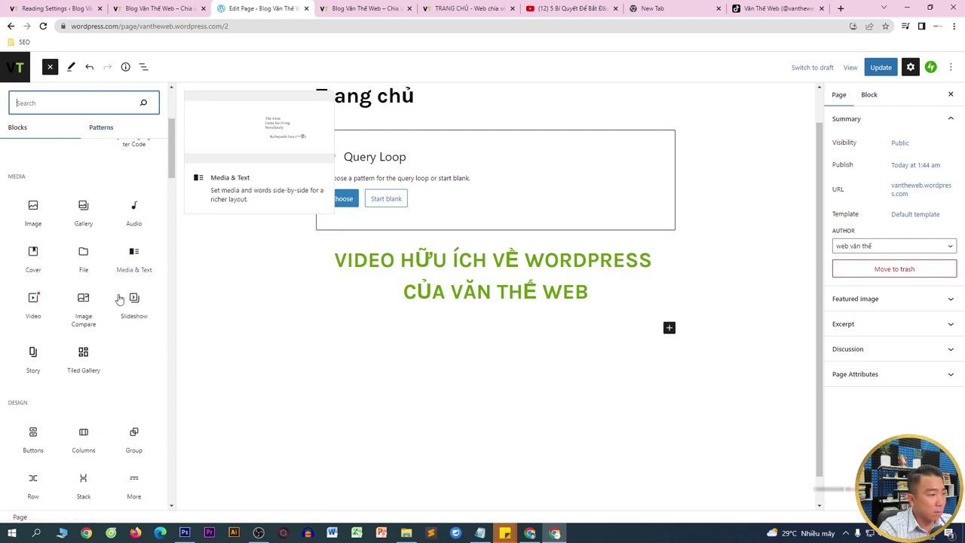
type("col")
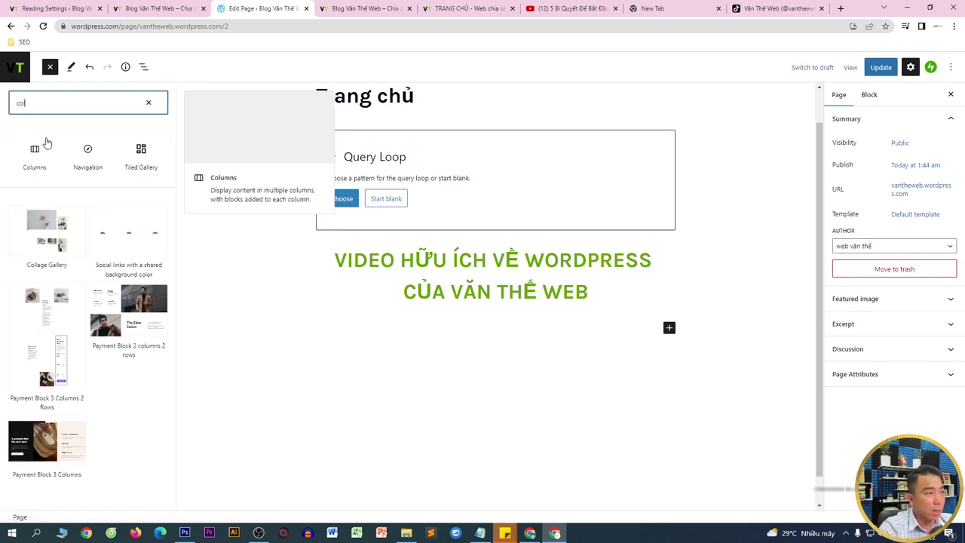
left_click(35, 150)
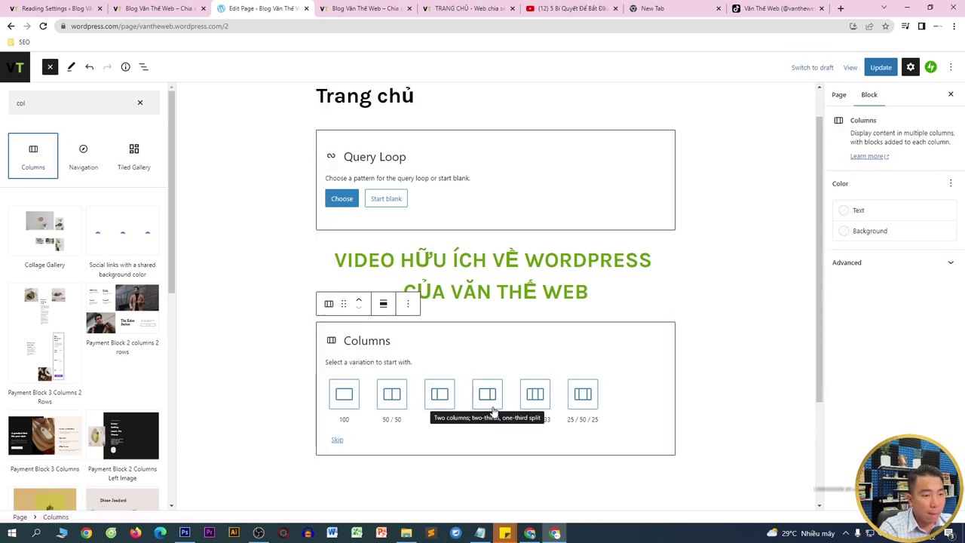
left_click(532, 407)
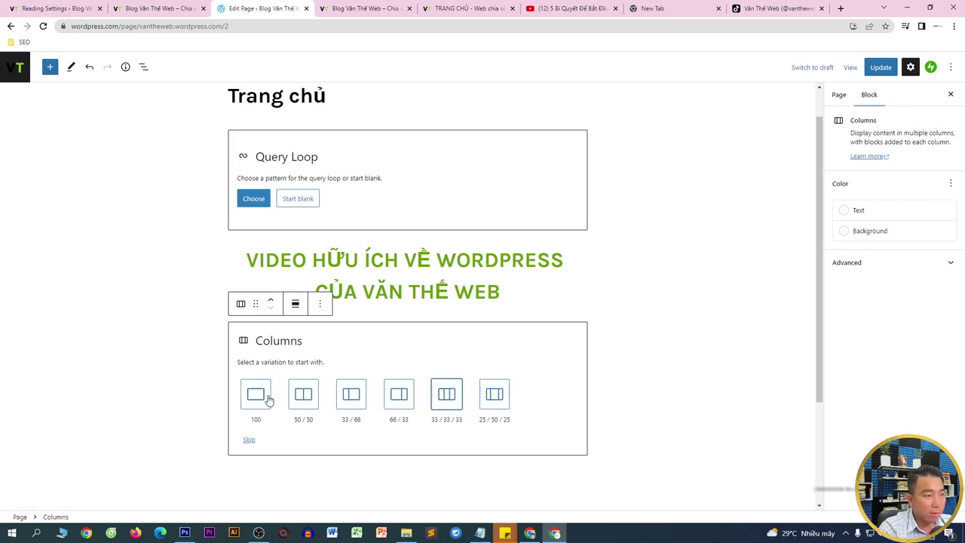
left_click(446, 395)
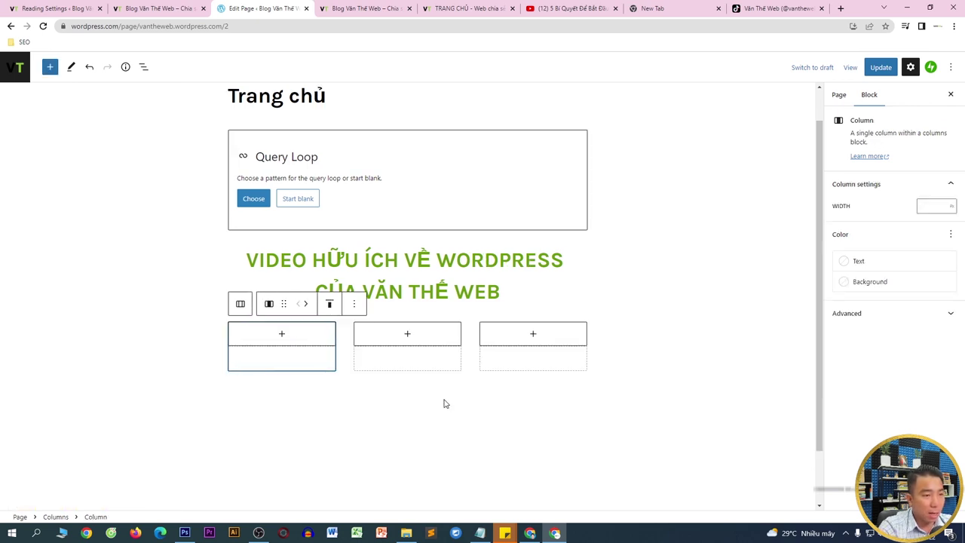
- Put a YouTube embed block in the first column, replacing a mistakenly inserted Video block
left_click(282, 336)
type("video")
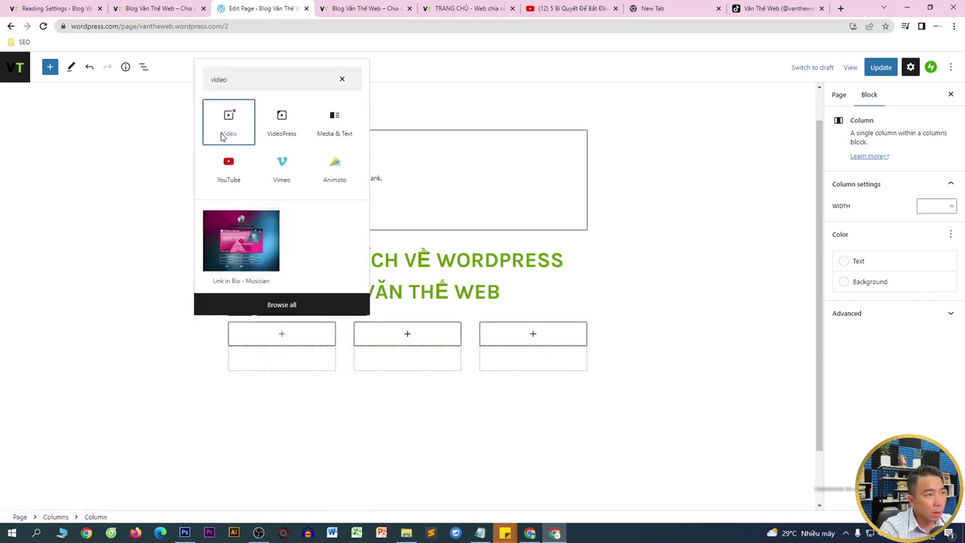
left_click(226, 135)
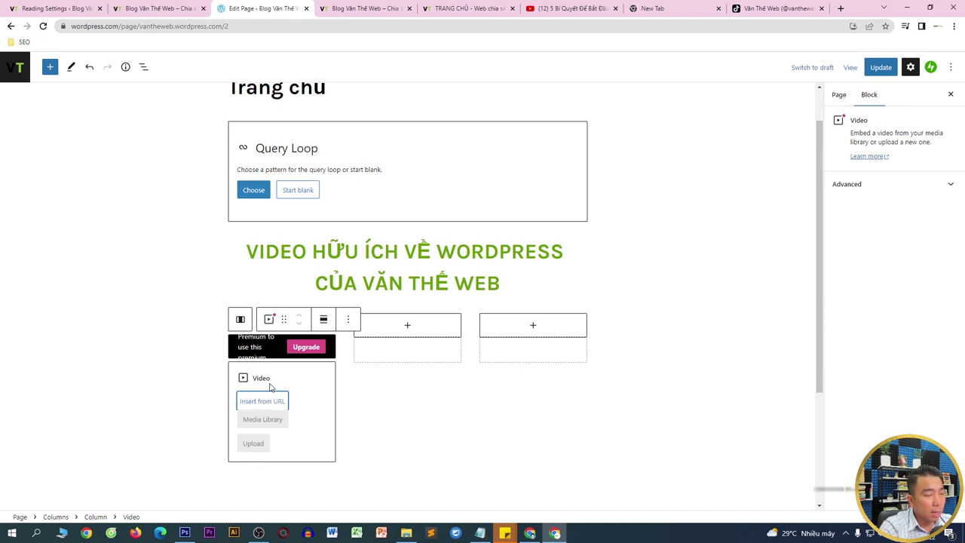
key("ctrl+z")
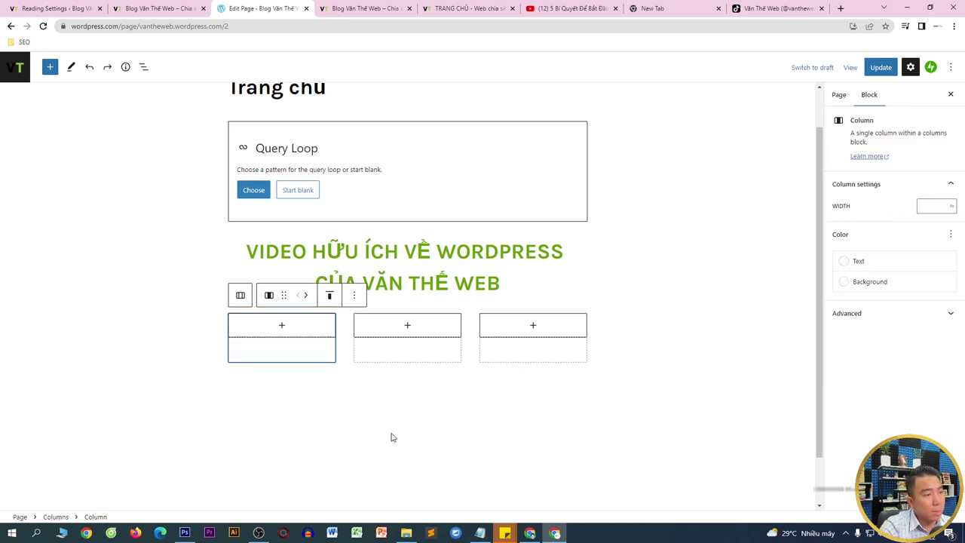
left_click(281, 325)
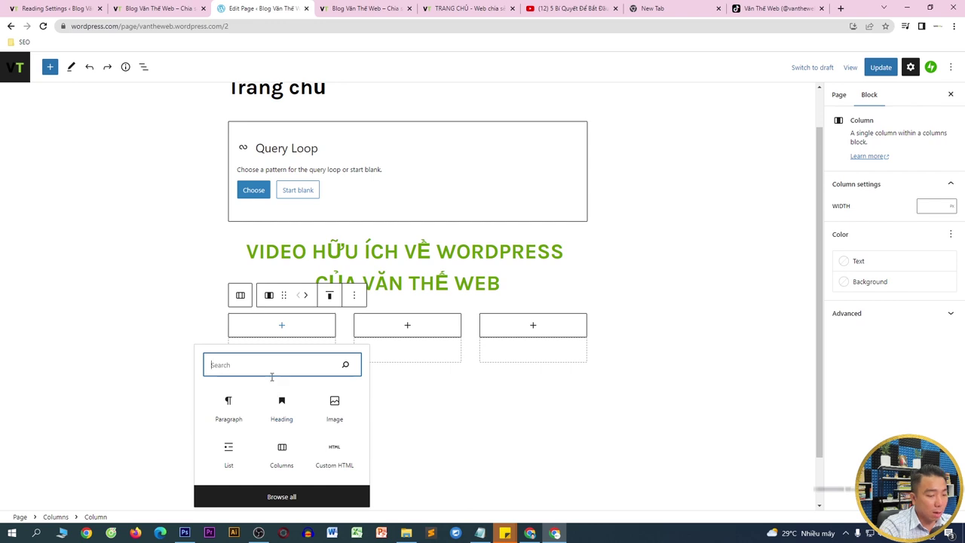
type("viud")
key("BackSpace")
type("deo")
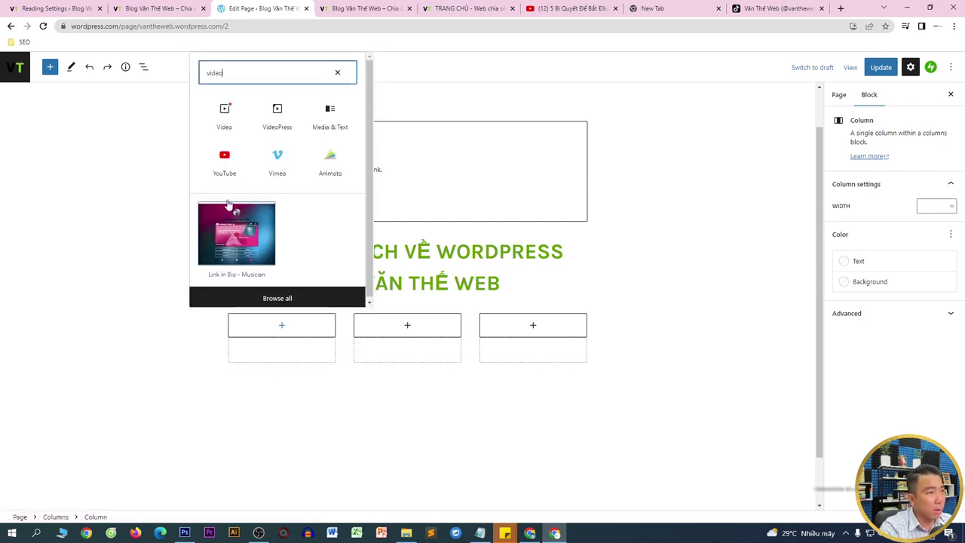
left_click(236, 163)
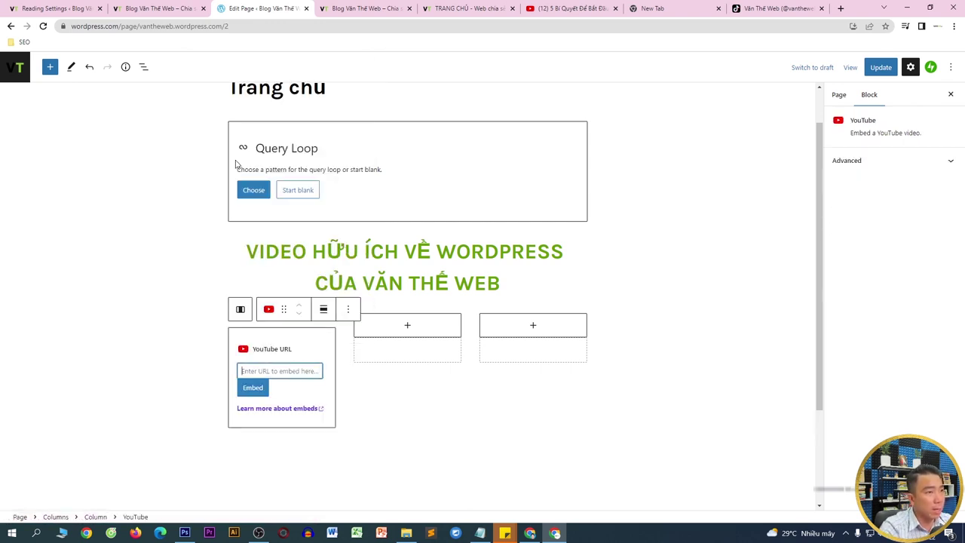
left_click(561, 8)
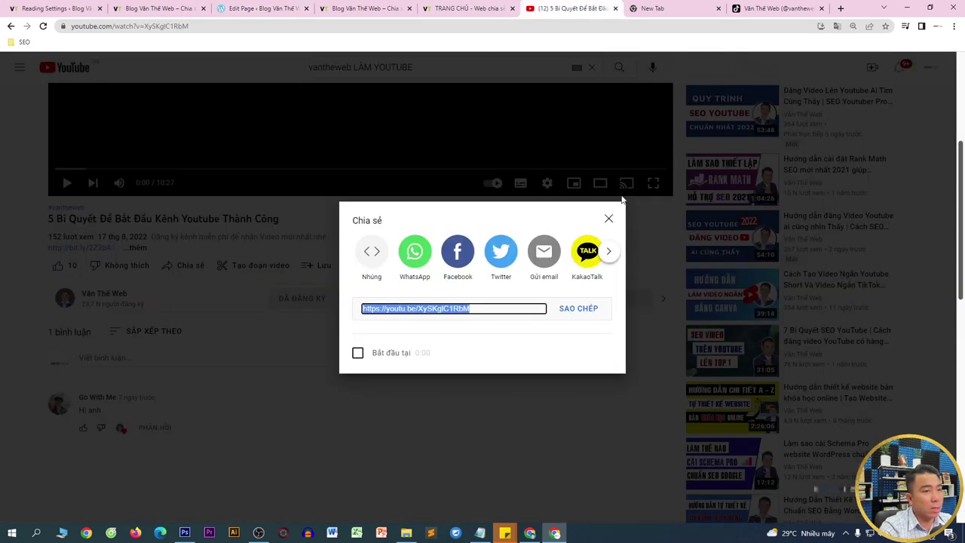
left_click(608, 220)
left_click(76, 298)
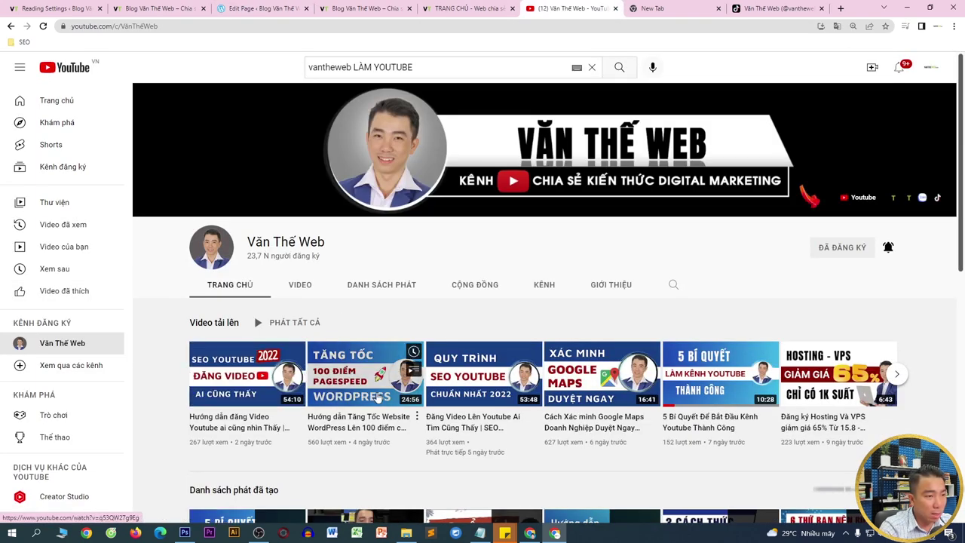
left_click(359, 344)
left_click(357, 311)
scroll(366, 309, "down", 2)
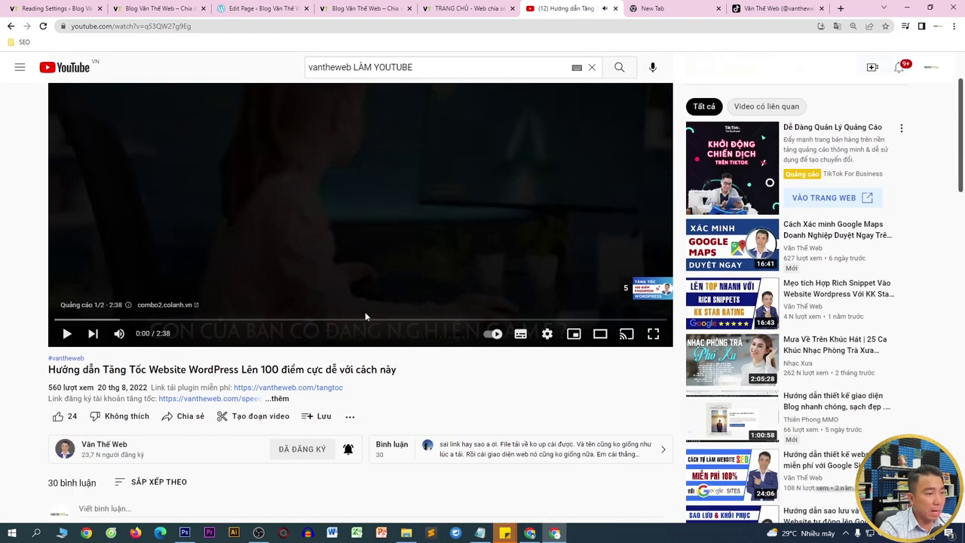
scroll(172, 378, "down", 1)
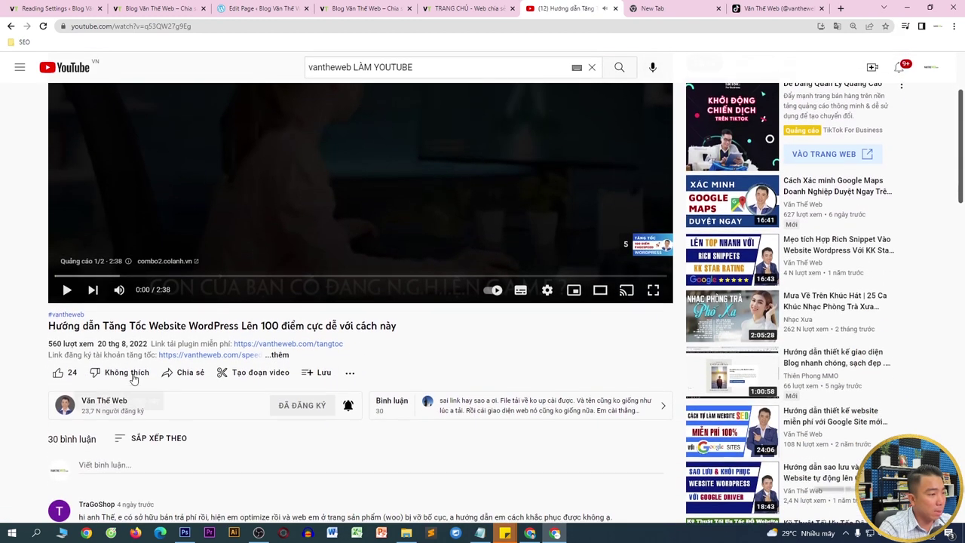
left_click(167, 366)
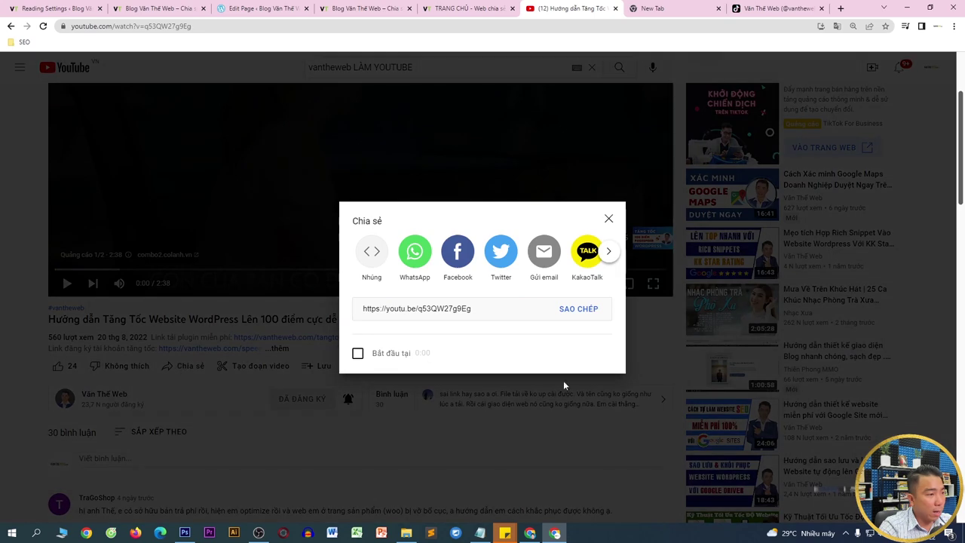
left_click(580, 309)
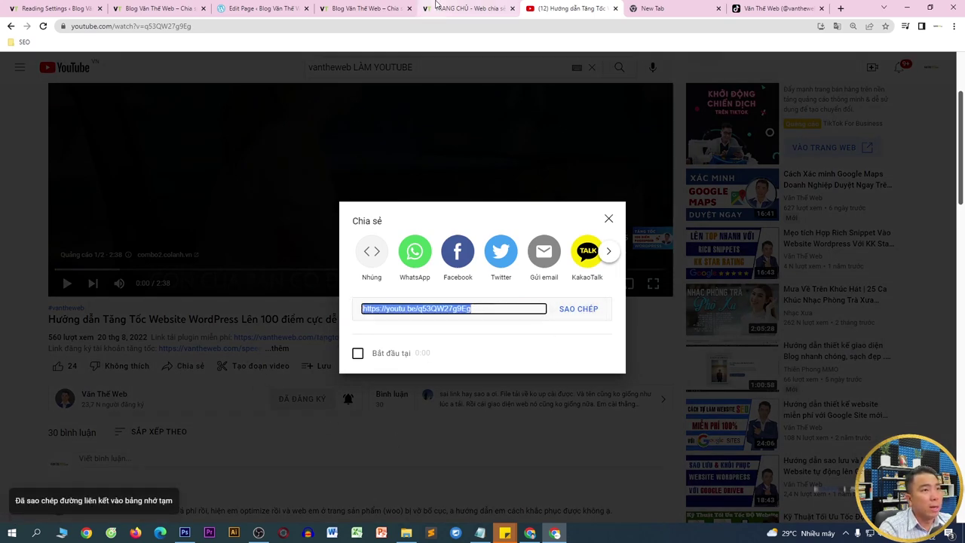
- Close the vantheweb.com homepage tab
left_click(436, 6)
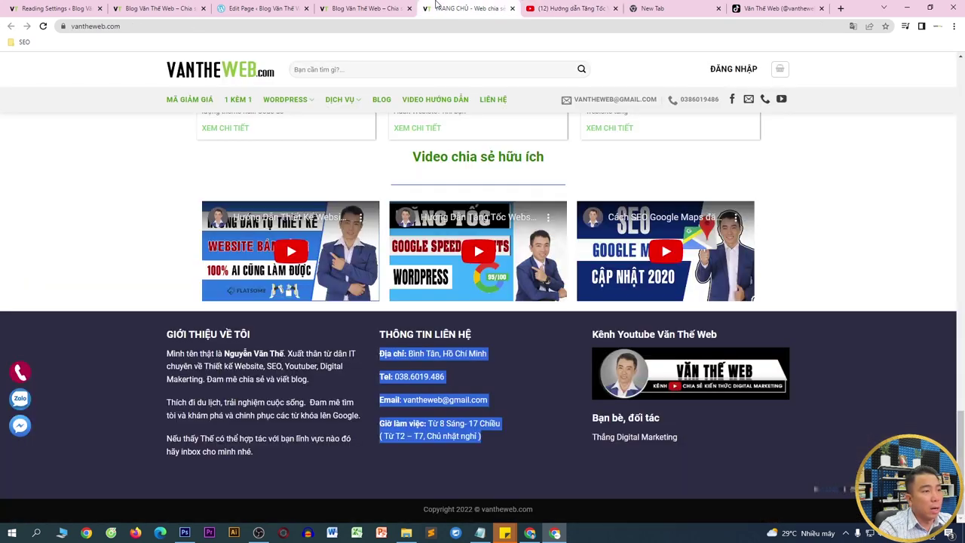
left_click(398, 6)
left_click(408, 8)
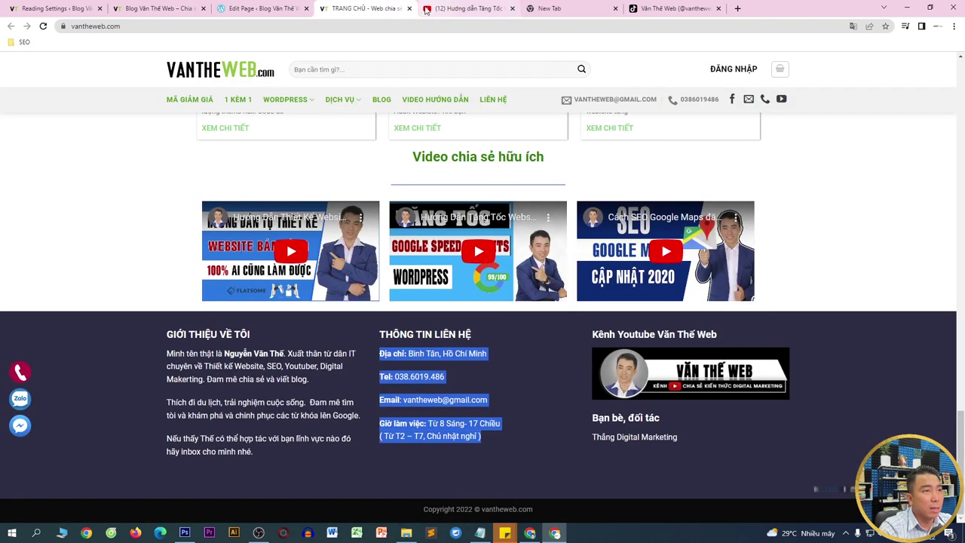
left_click(408, 8)
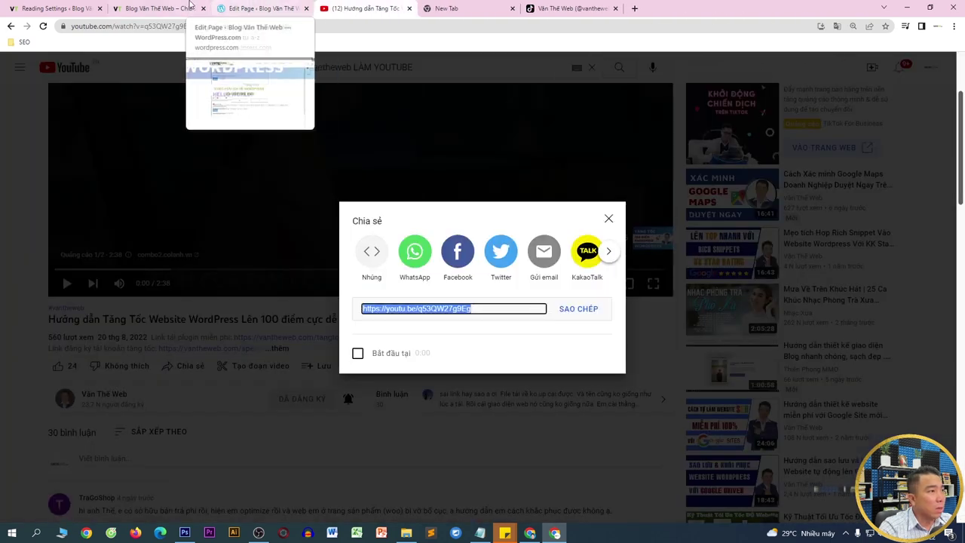
- Paste the youtu.be link into the first column's YouTube block and embed the video
left_click(256, 9)
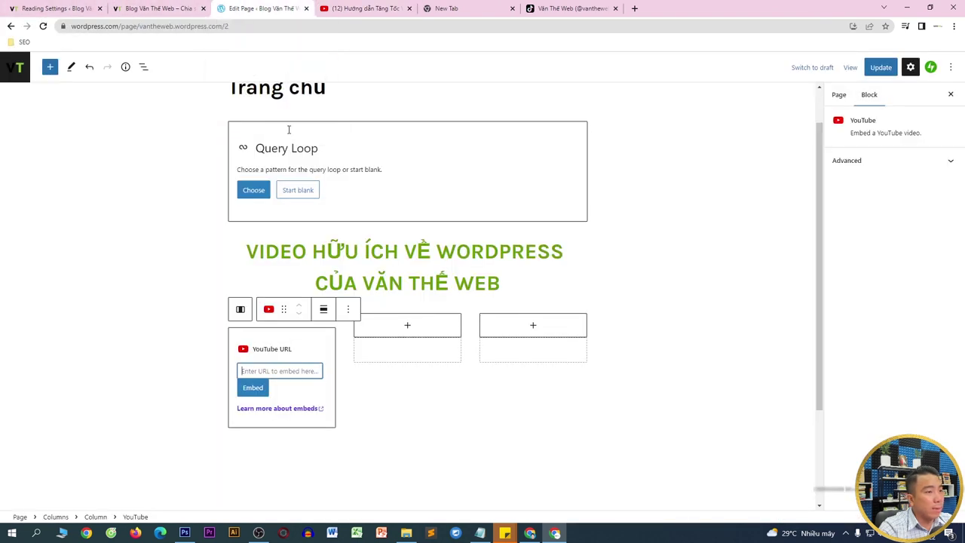
key("ctrl+v")
left_click(263, 387)
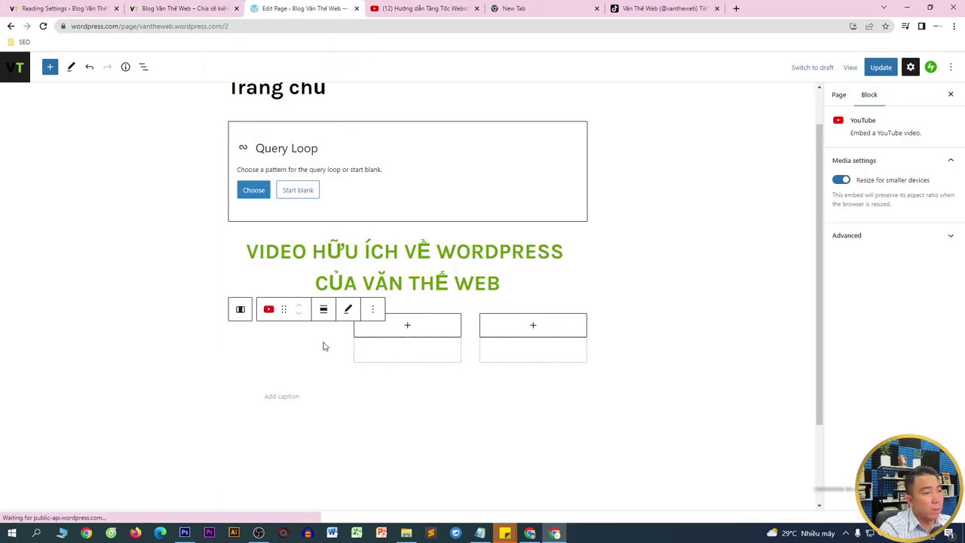
scroll(352, 332, "down", 2)
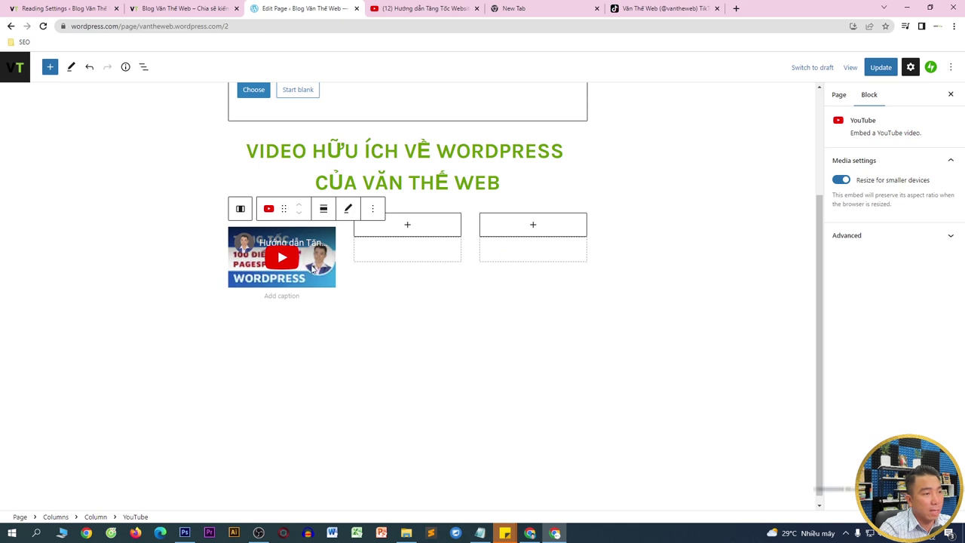
- Add an empty YouTube embed to the middle column, then return to the channel's YouTube video list
left_click(407, 225)
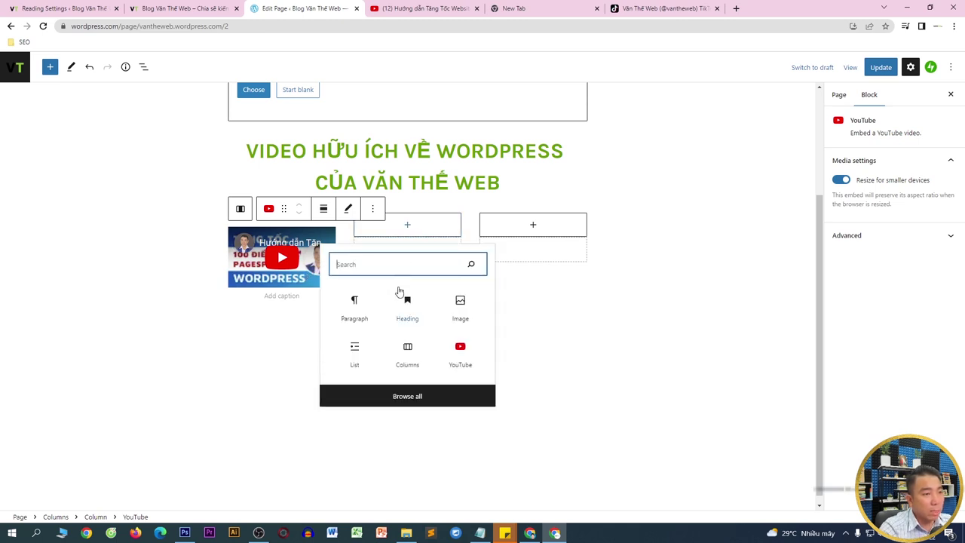
left_click(459, 350)
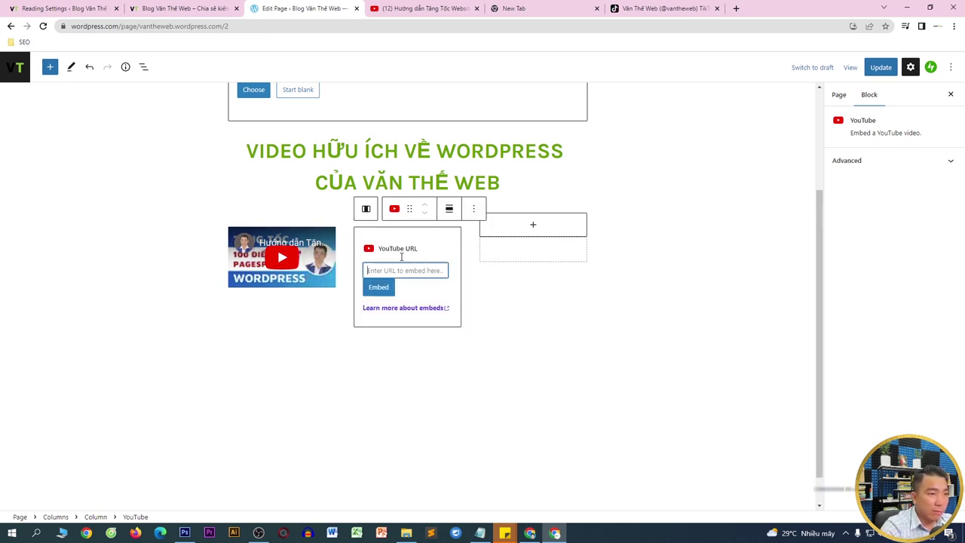
left_click(426, 8)
left_click(608, 219)
left_click(11, 26)
- Copy the Google Maps verification video's share link and embed it in the middle column
scroll(478, 280, "down", 2)
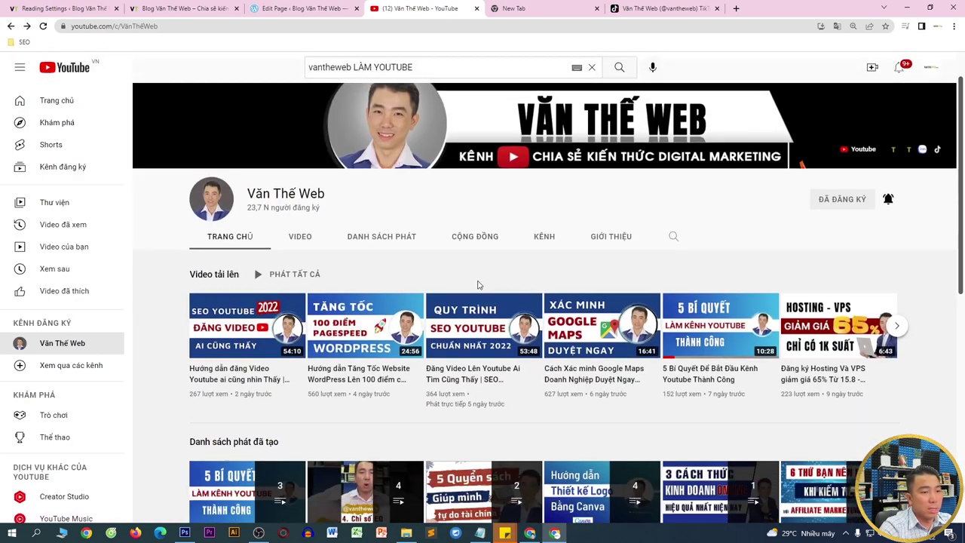
key("alt+Right")
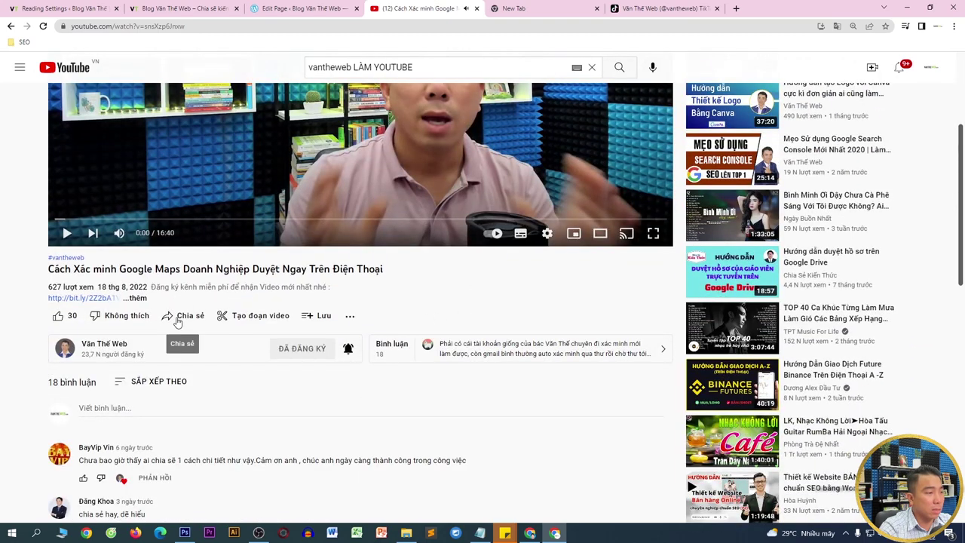
left_click(183, 315)
left_click(591, 316)
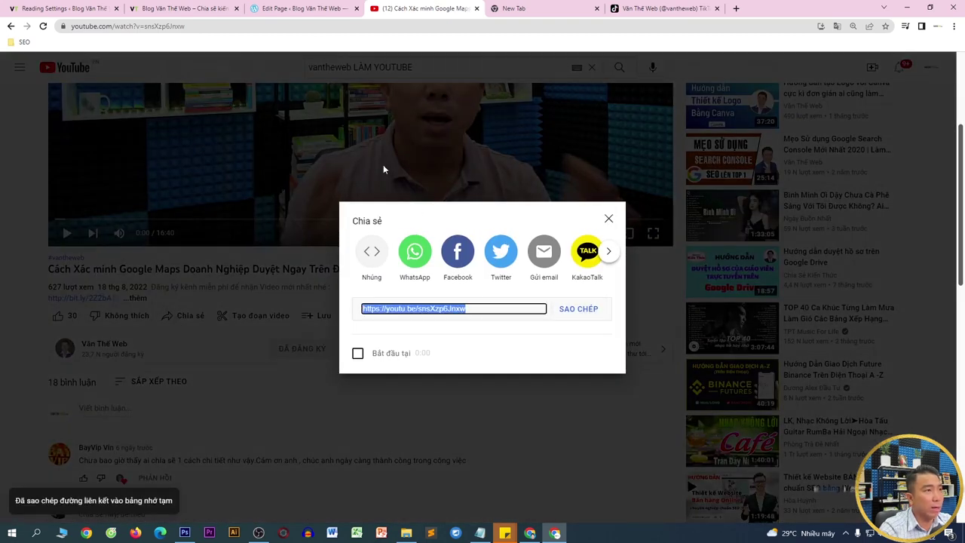
left_click(336, 16)
key("ctrl+v")
left_click(381, 286)
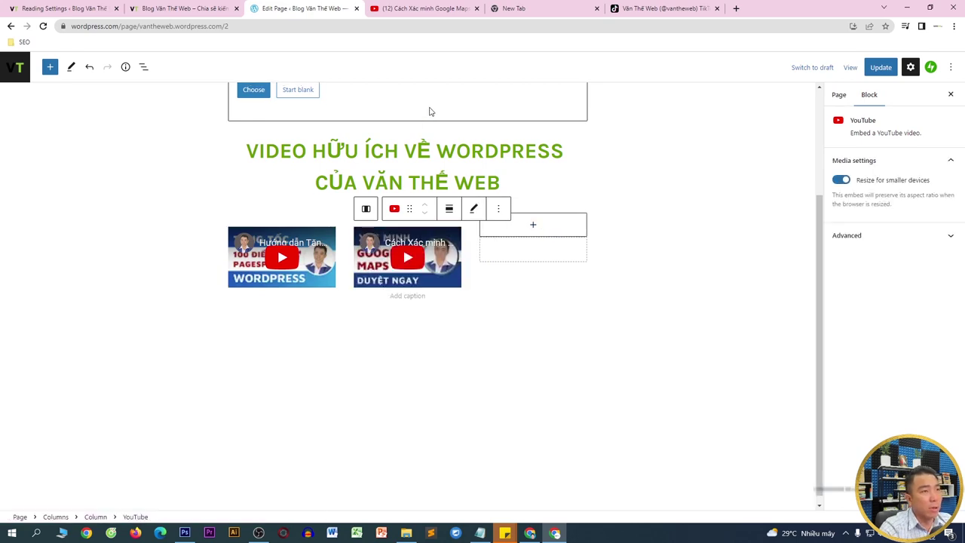
left_click(426, 10)
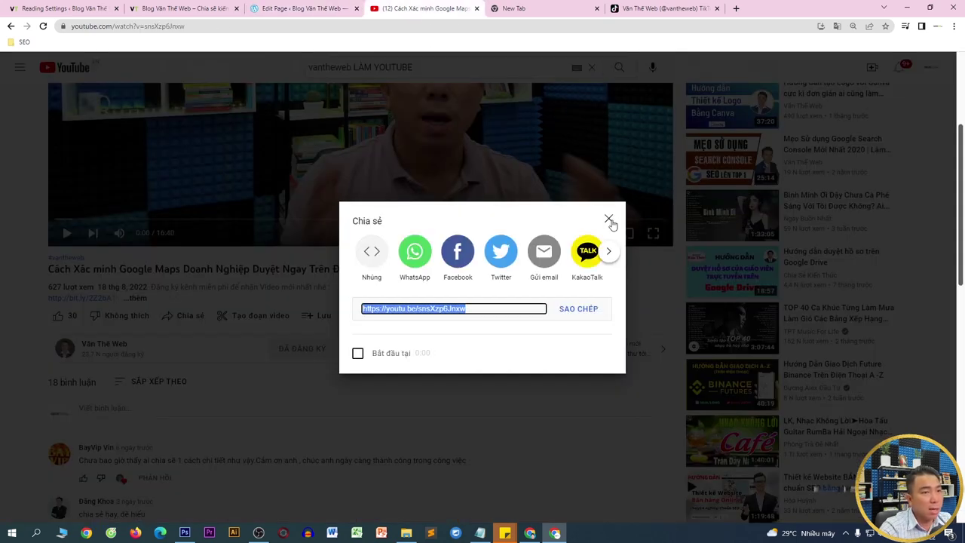
left_click(609, 219)
left_click(7, 25)
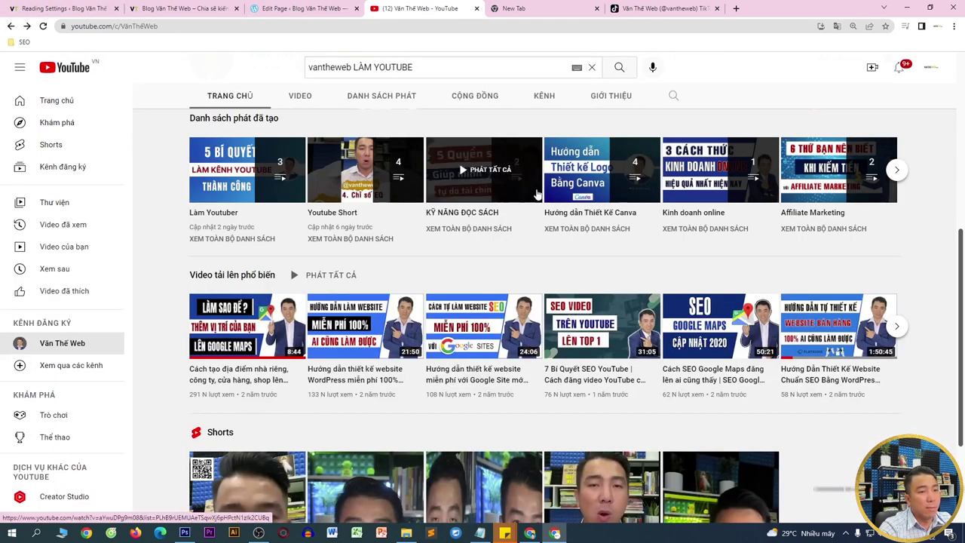
left_click(596, 327)
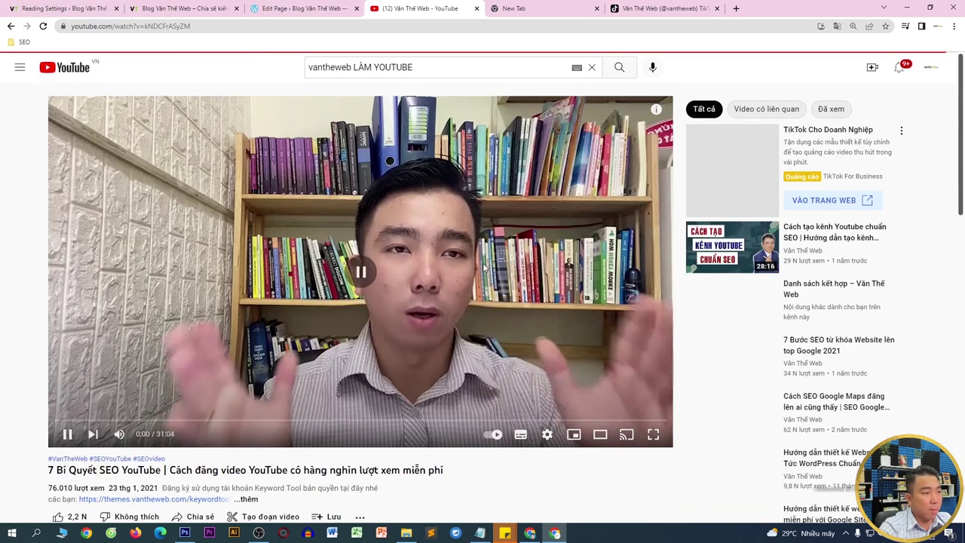
scroll(489, 273, "down", 3)
left_click(203, 365)
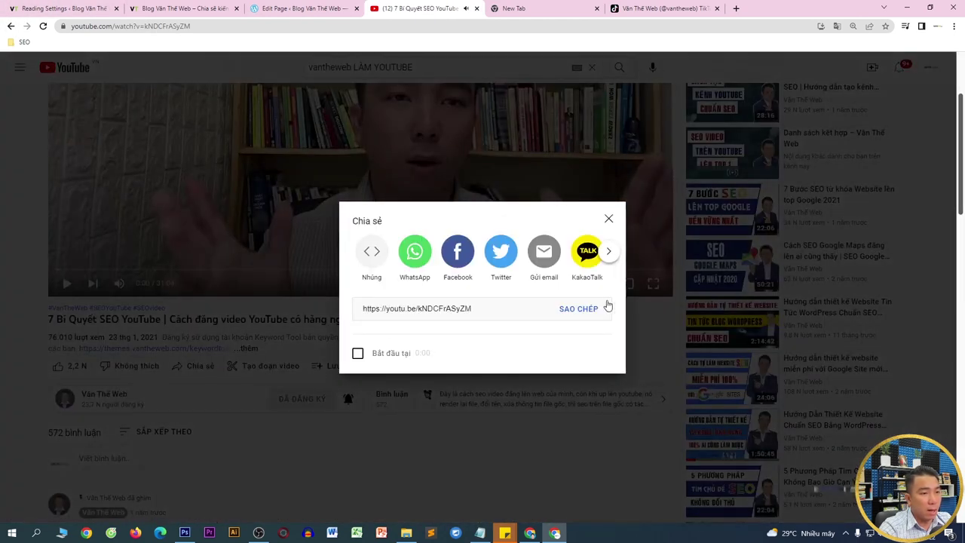
left_click(603, 308)
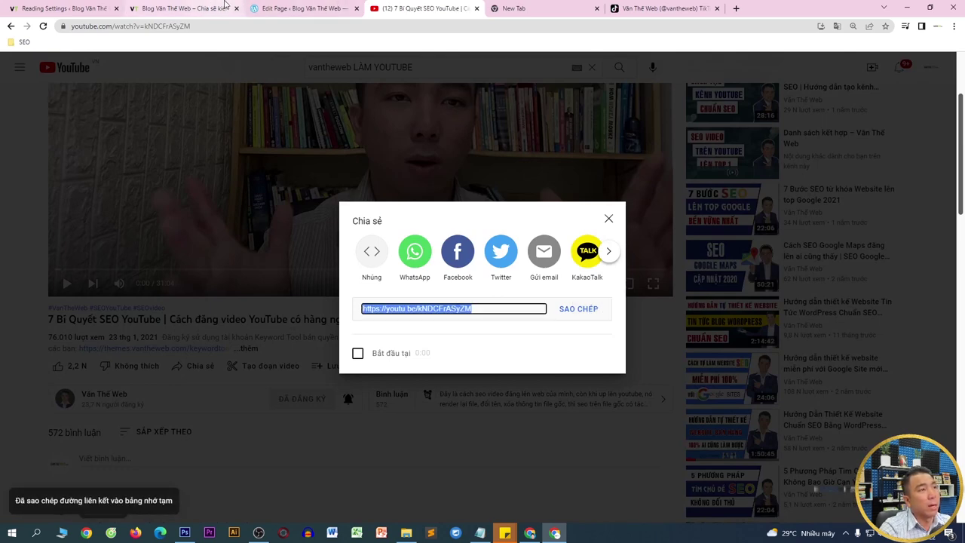
left_click(285, 6)
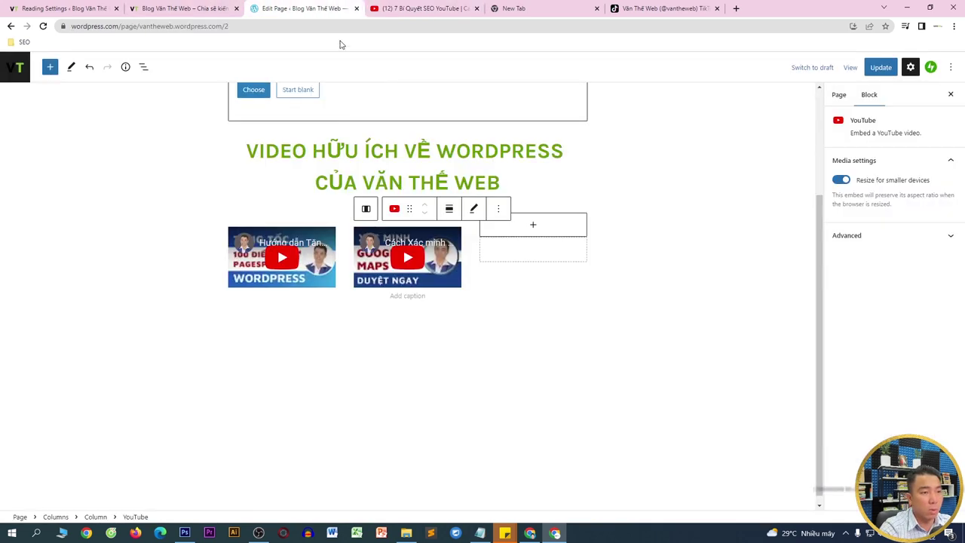
- Add a YouTube embed in the third column using the pasted SEO video link
left_click(534, 226)
left_click(586, 327)
key("ctrl+v")
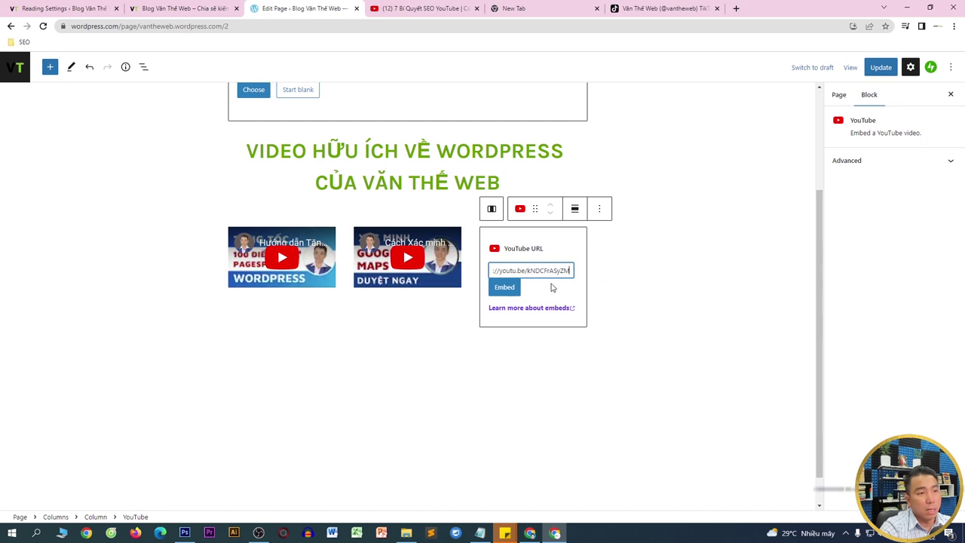
left_click(506, 287)
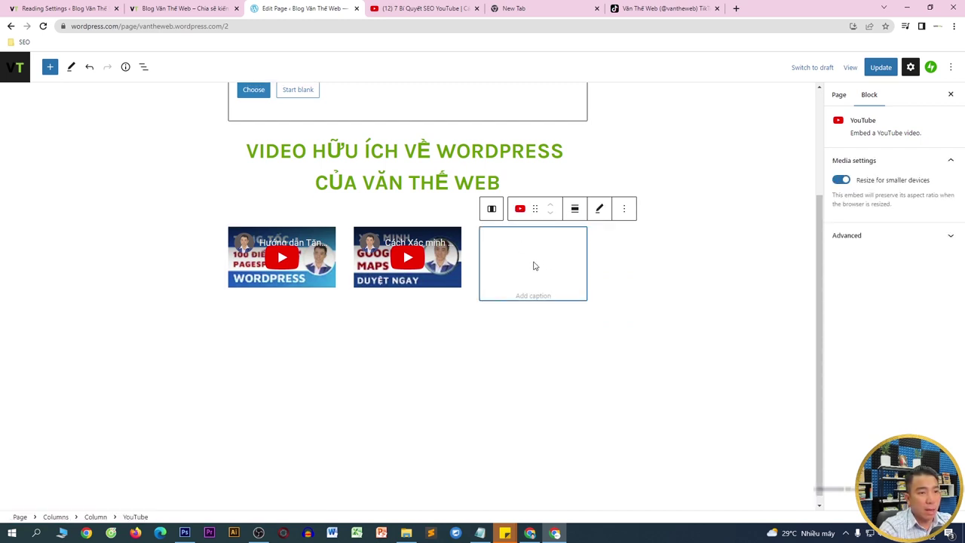
left_click(526, 210)
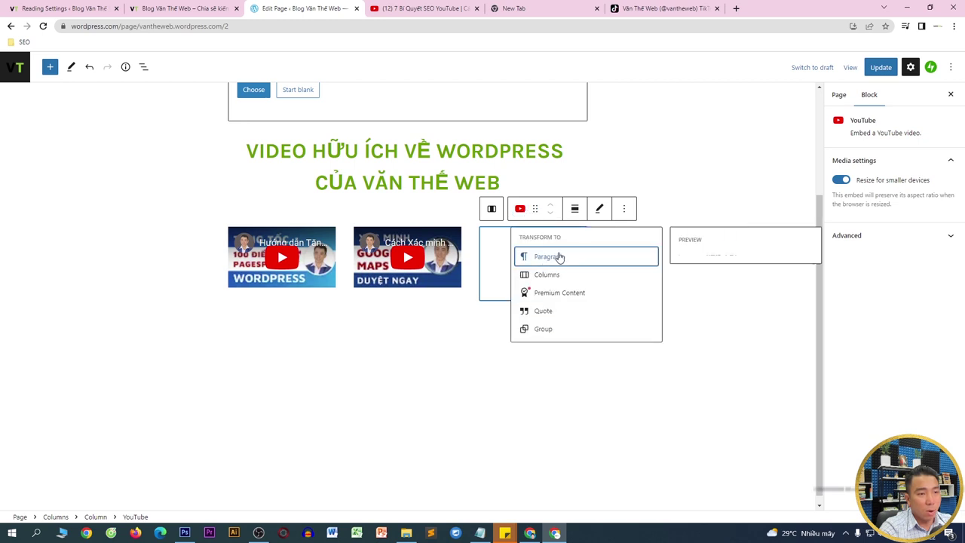
left_click(700, 214)
left_click(567, 258)
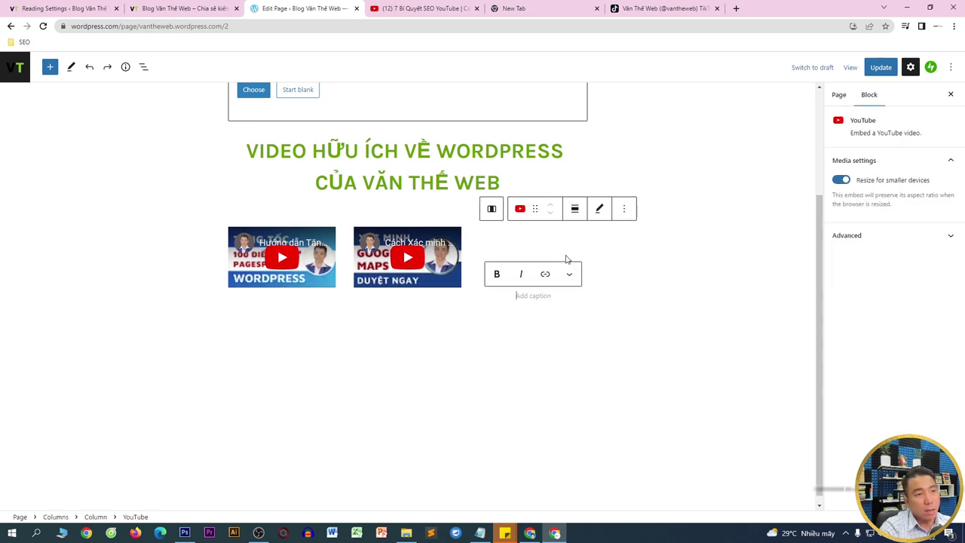
- Retry embedding the link, then delete the blank third-column embed
triple_click(552, 271)
left_click(556, 270)
left_click_drag(556, 270, 478, 274)
left_click(504, 288)
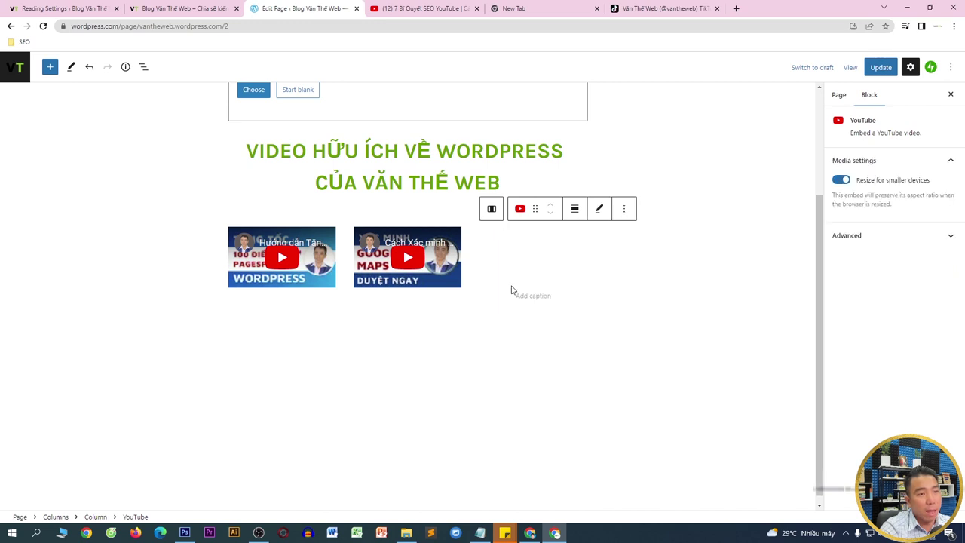
left_click(748, 164)
left_click(514, 249)
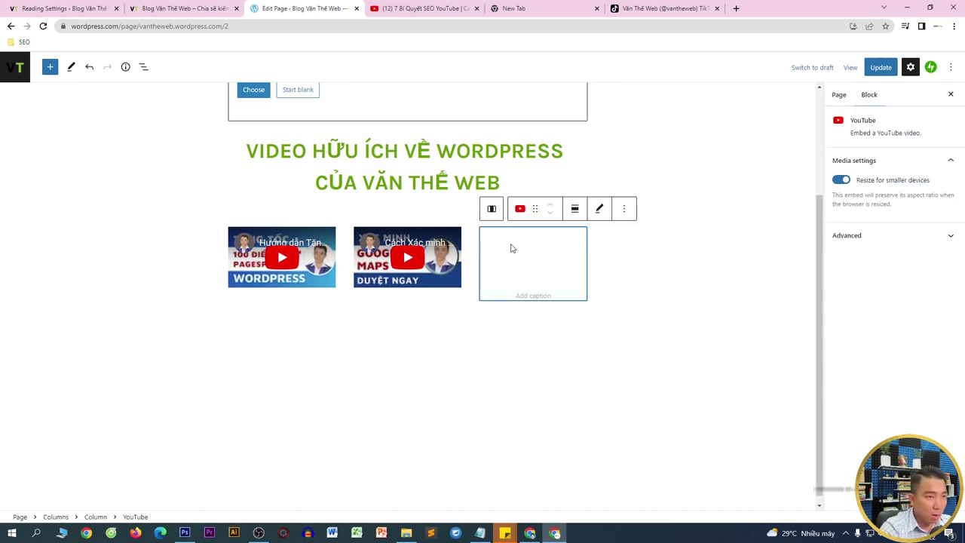
left_click(624, 208)
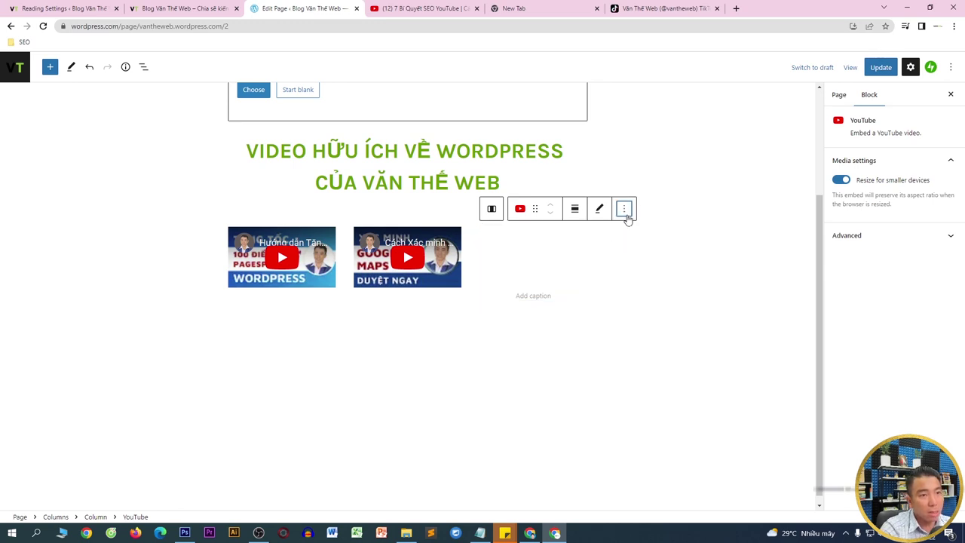
left_click(655, 459)
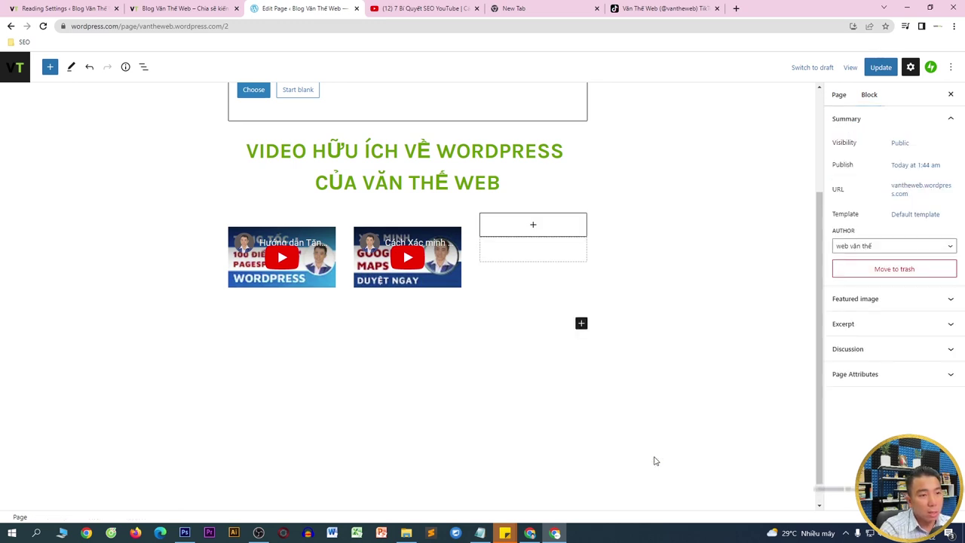
- Insert a Video block in the third column and embed the pasted SEO video link
left_click(536, 227)
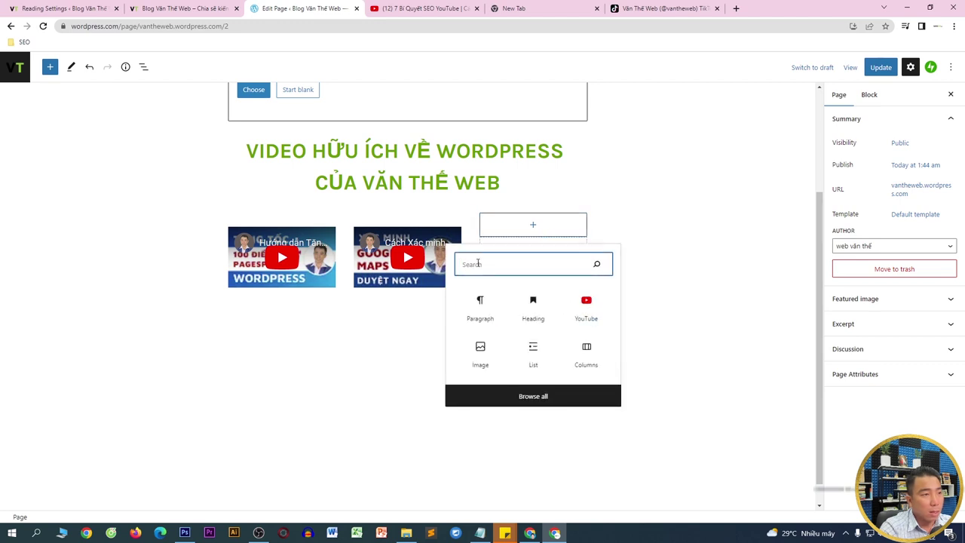
type("video")
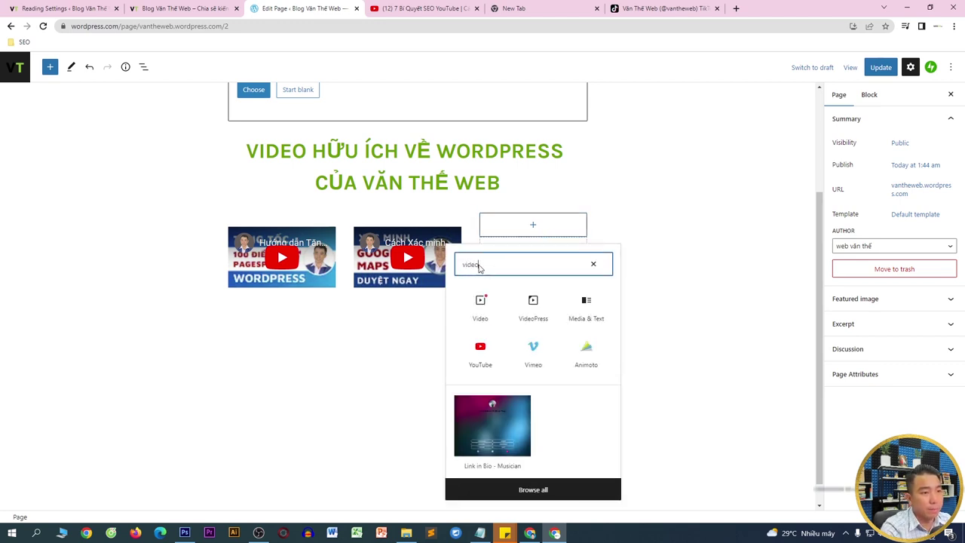
left_click(490, 306)
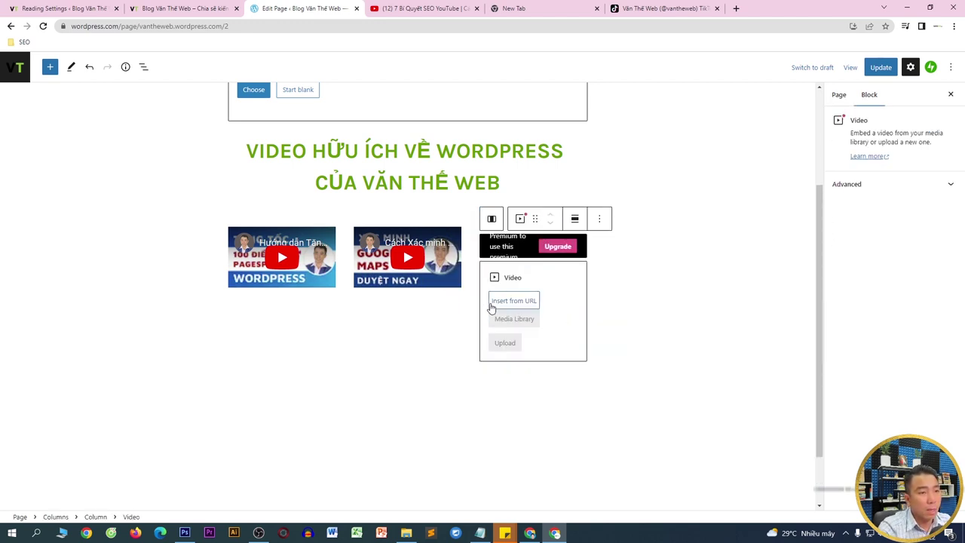
left_click(505, 305)
key("ctrl+v")
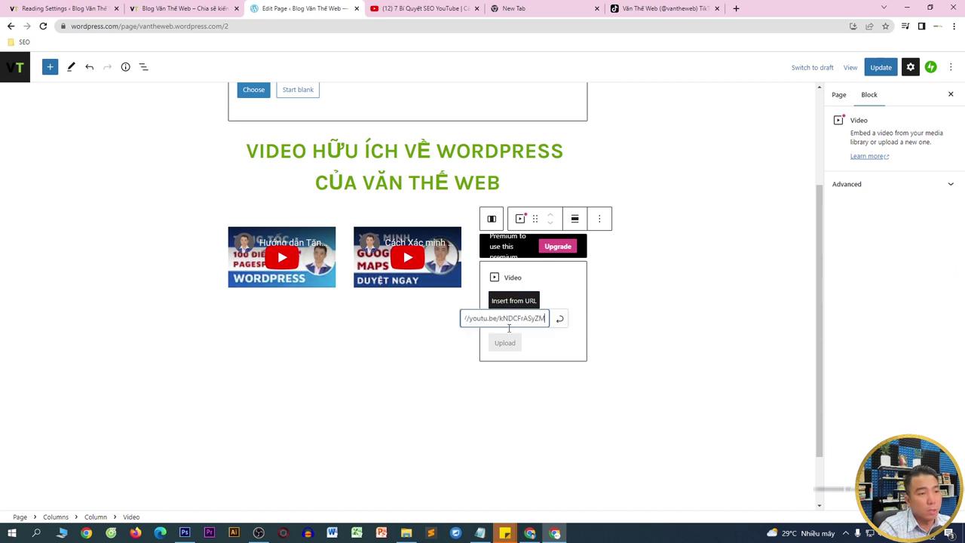
left_click(559, 319)
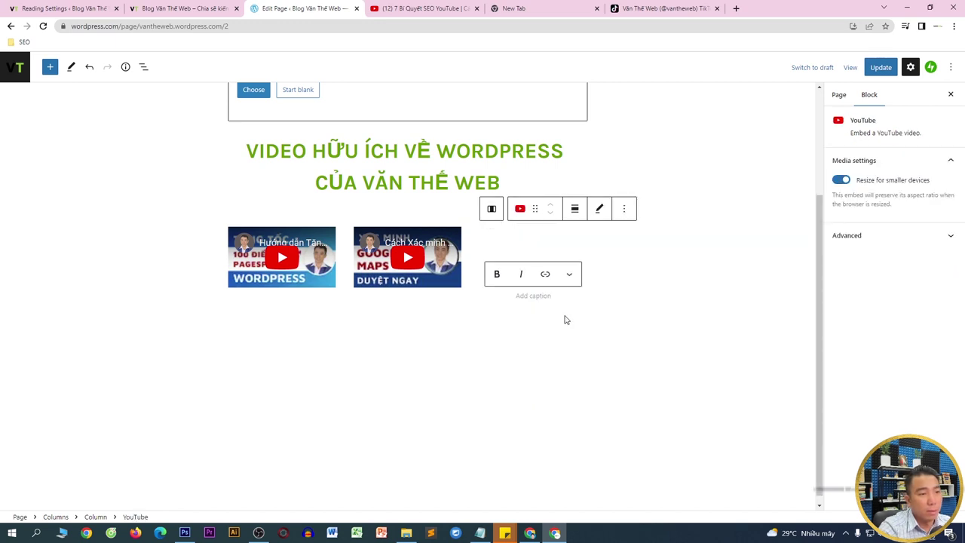
left_click(422, 8)
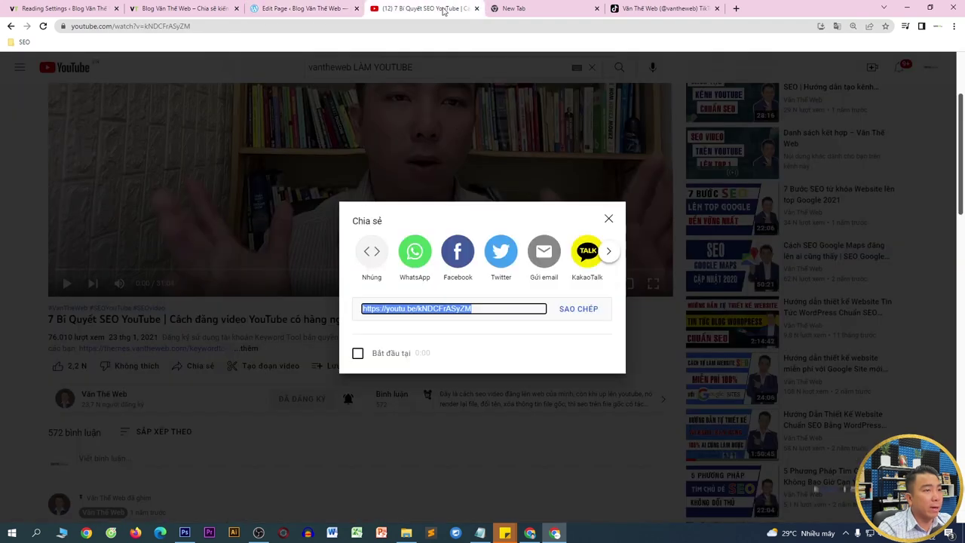
left_click(607, 219)
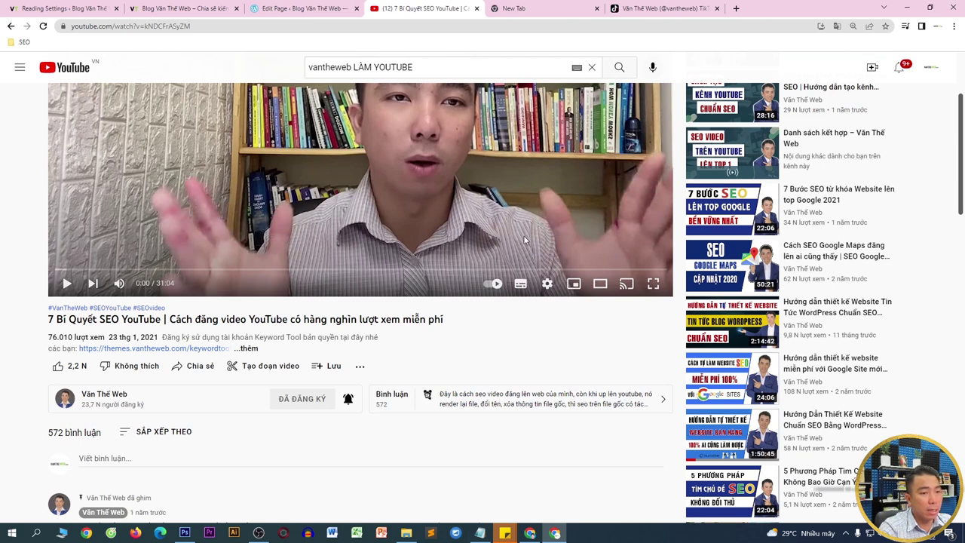
scroll(484, 157, "up", 1)
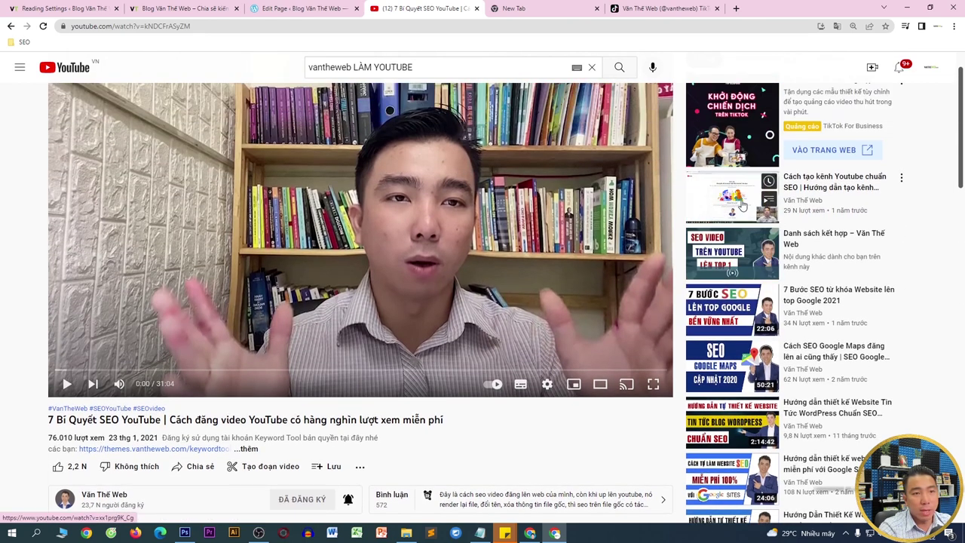
scroll(751, 345, "down", 1)
left_click(731, 371)
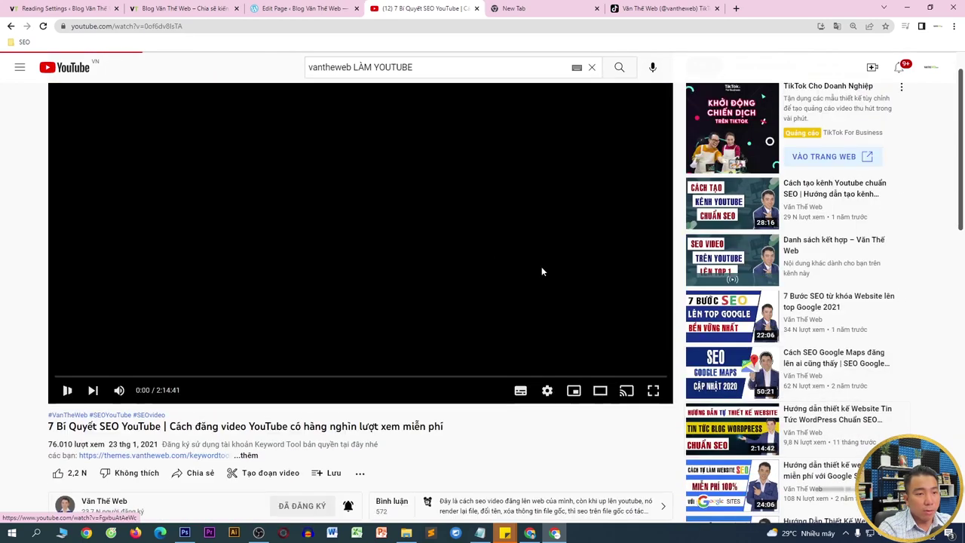
scroll(486, 321, "down", 2)
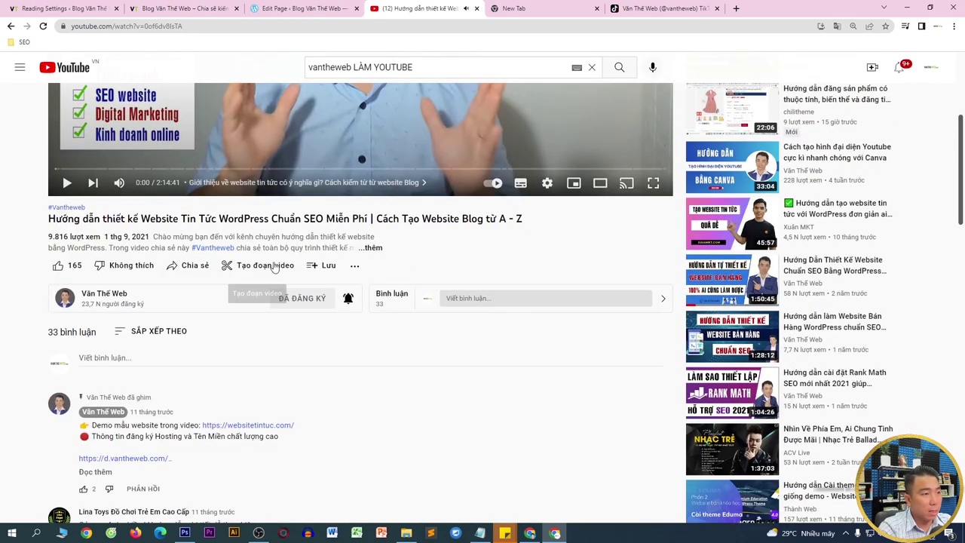
left_click(189, 264)
left_click(574, 310)
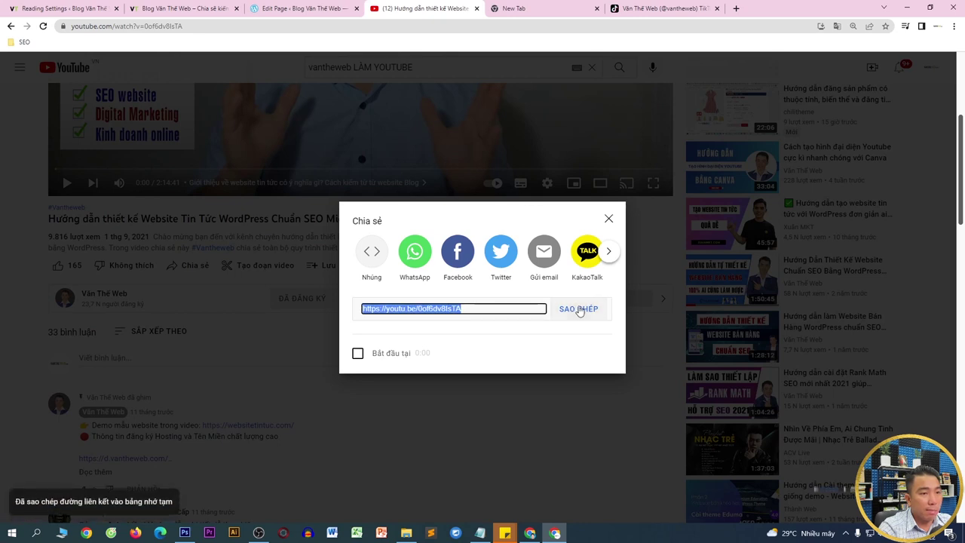
left_click(345, 7)
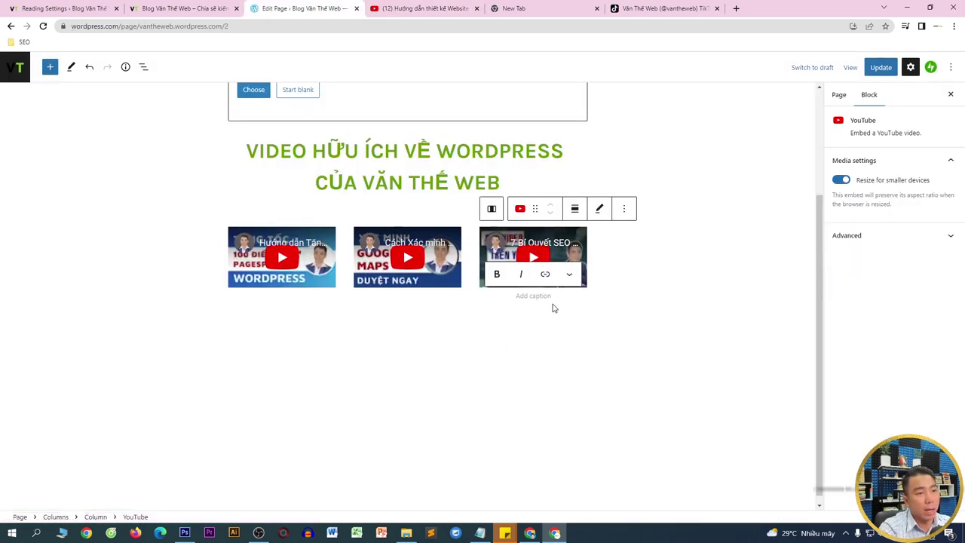
- Add the bold caption 'Tăng tốc website lên 100 điểm' under the first video
left_click(277, 302)
left_click(379, 266)
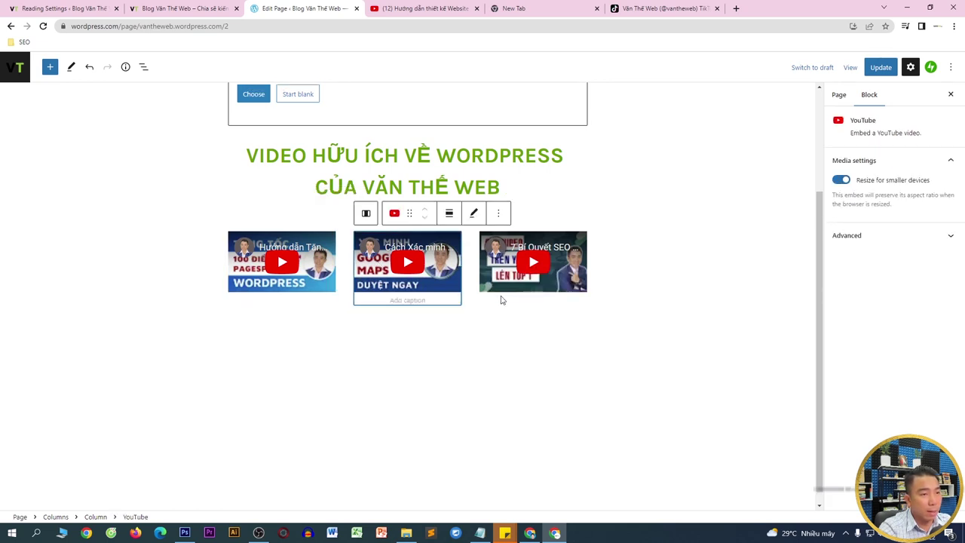
left_click(500, 299)
left_click(293, 302)
left_click(293, 301)
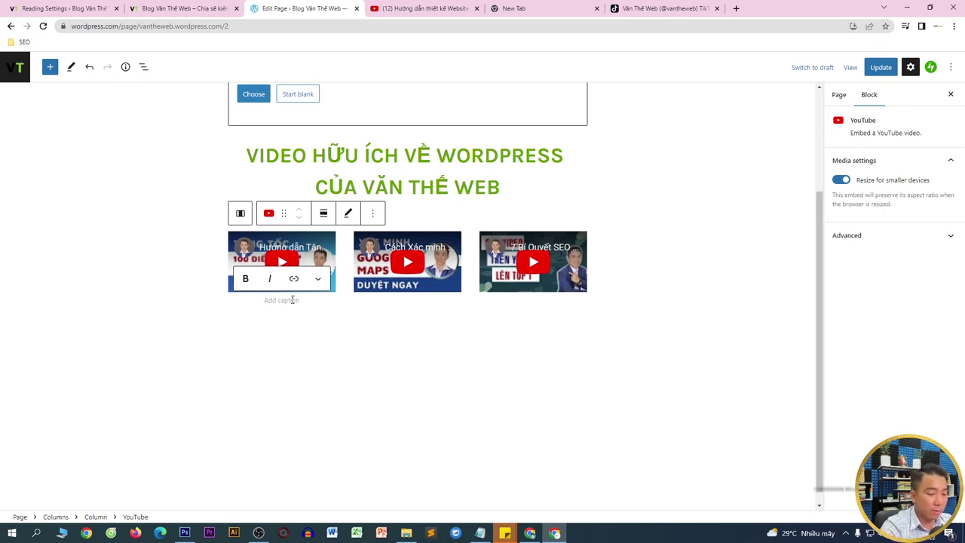
type("Tăng tốc website lên 100 điểm")
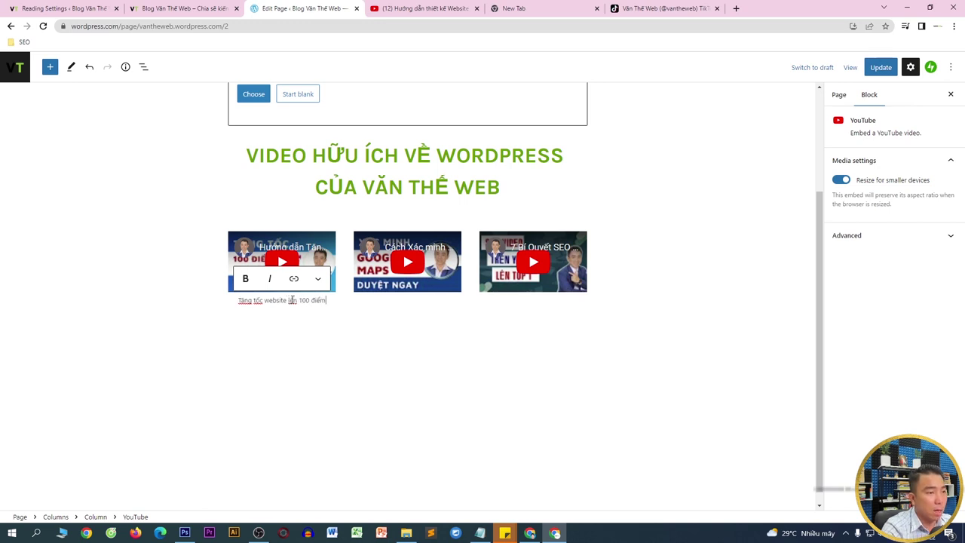
left_click(247, 279)
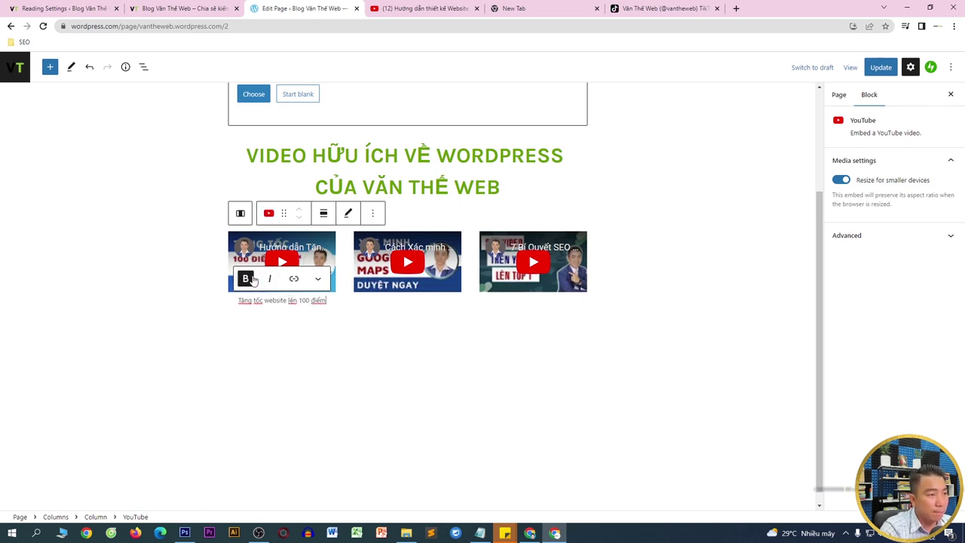
key("ctrl+a")
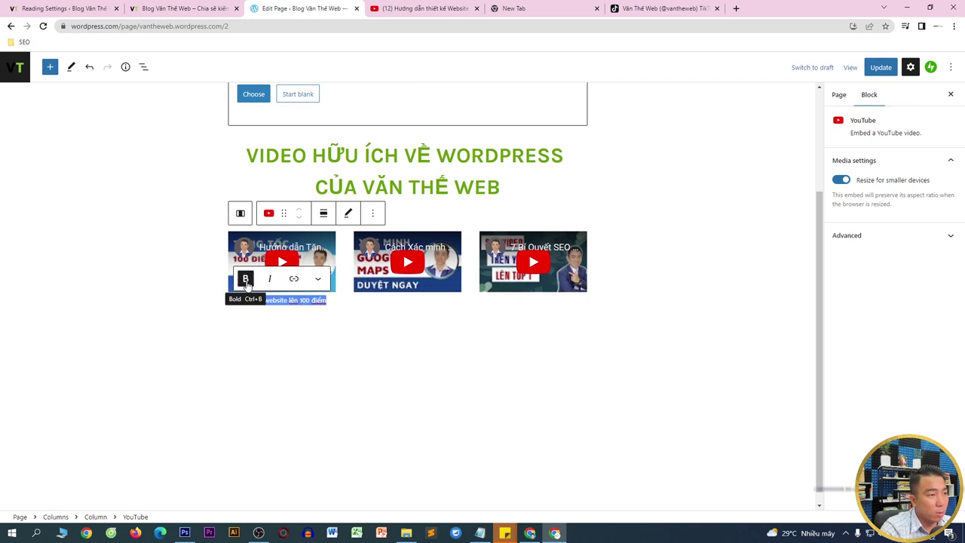
- Add the caption 'Xác minh Google Busin' under the second video
left_click(369, 303)
left_click(374, 302)
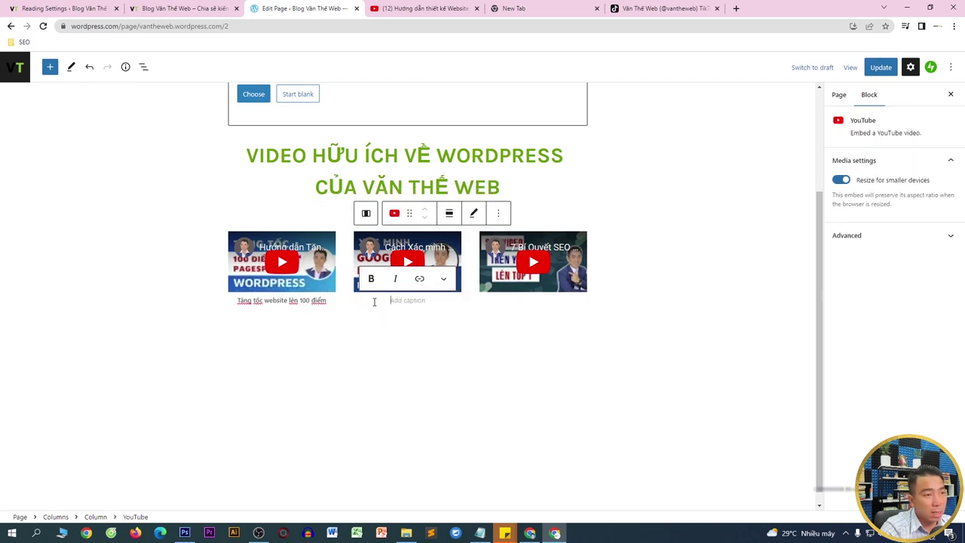
type("Xác minh Goo")
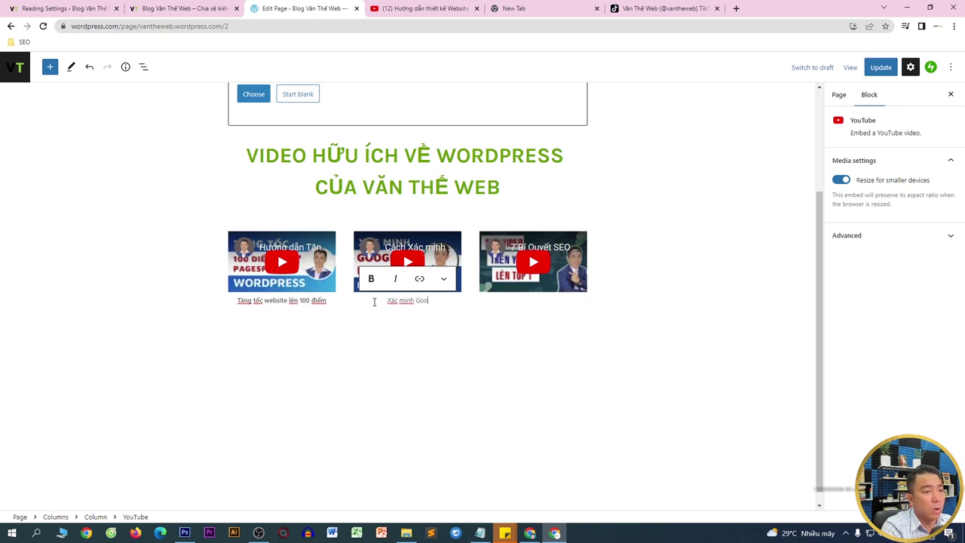
type("gle Business")
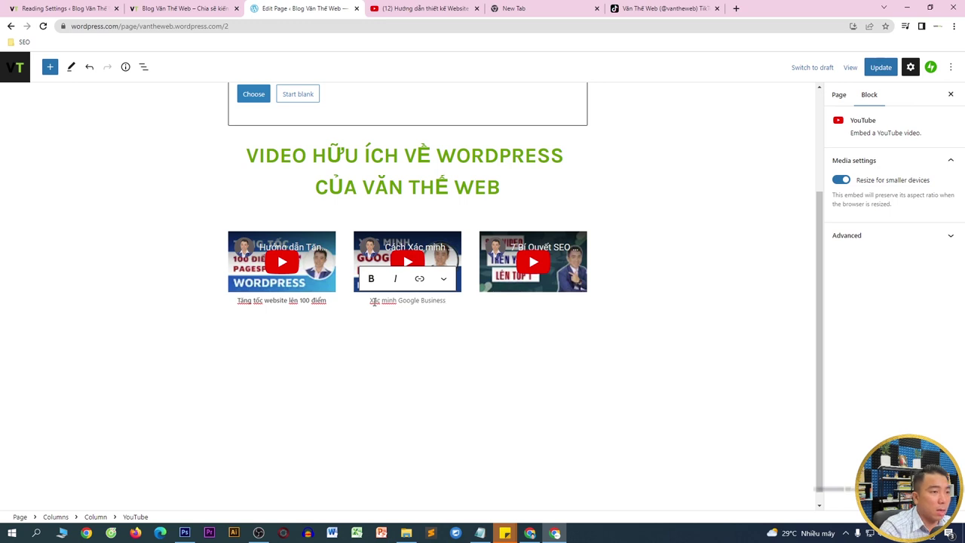
triple_click(374, 302)
- Add the bold caption 'sEO video YouTube top 1' under the third video and update the page
left_click(543, 313)
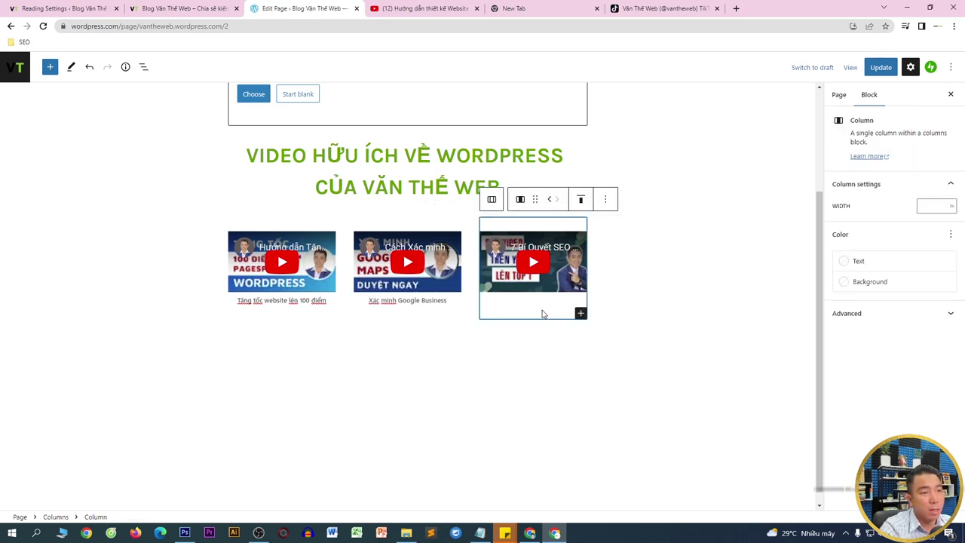
left_click(544, 302)
type("s")
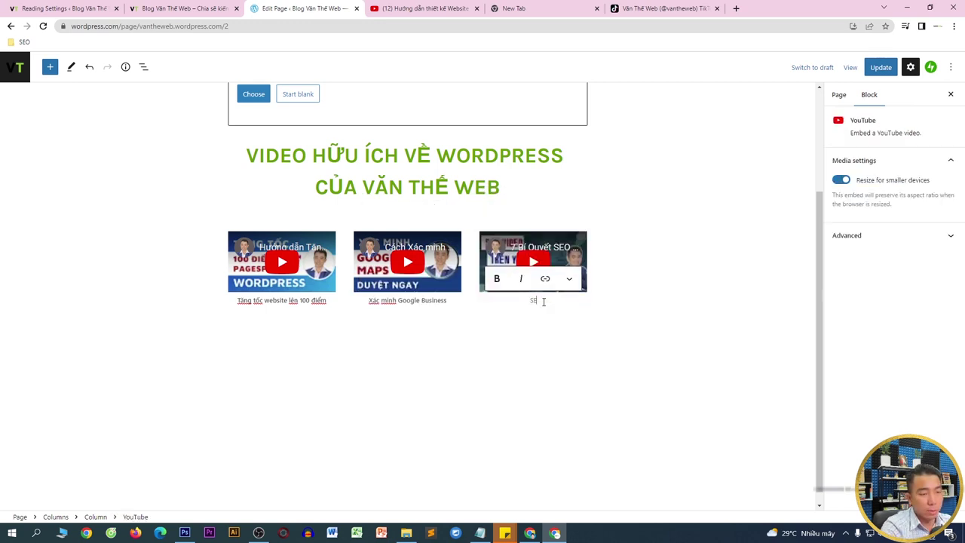
type("EO video Y")
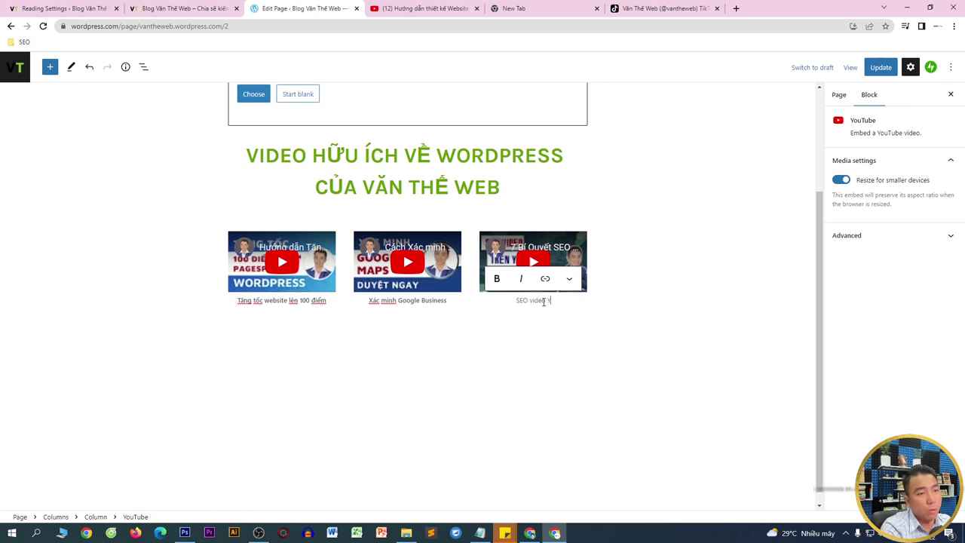
type("ouTube top 1")
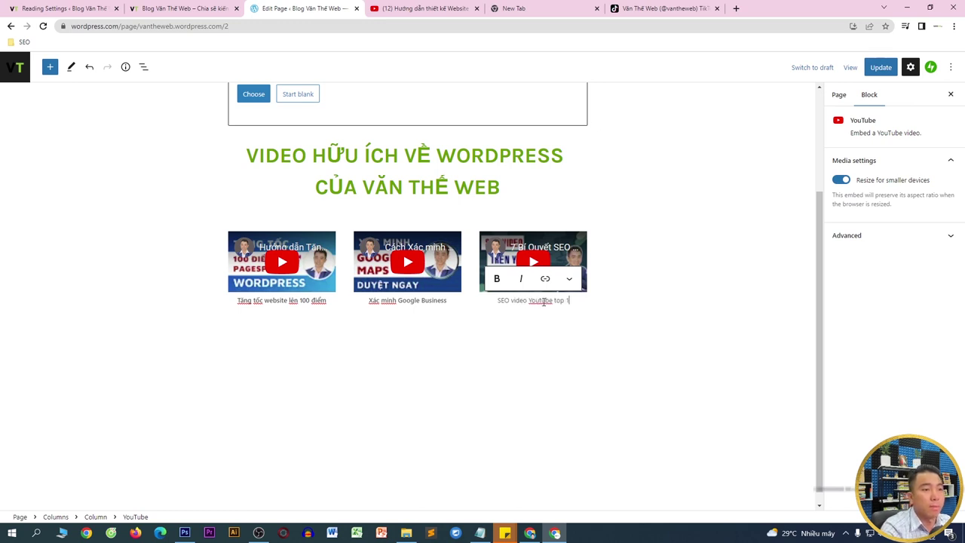
triple_click(543, 301)
left_click(496, 278)
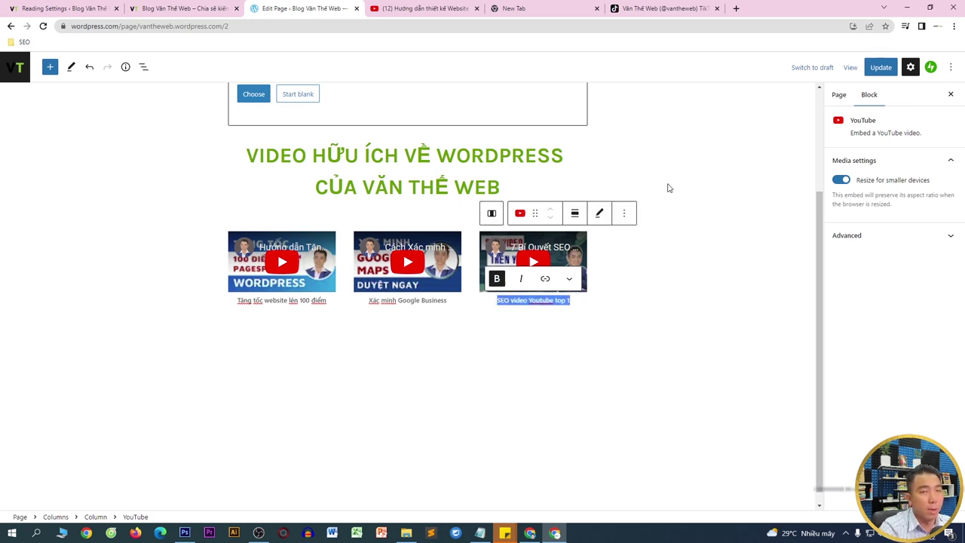
left_click(879, 74)
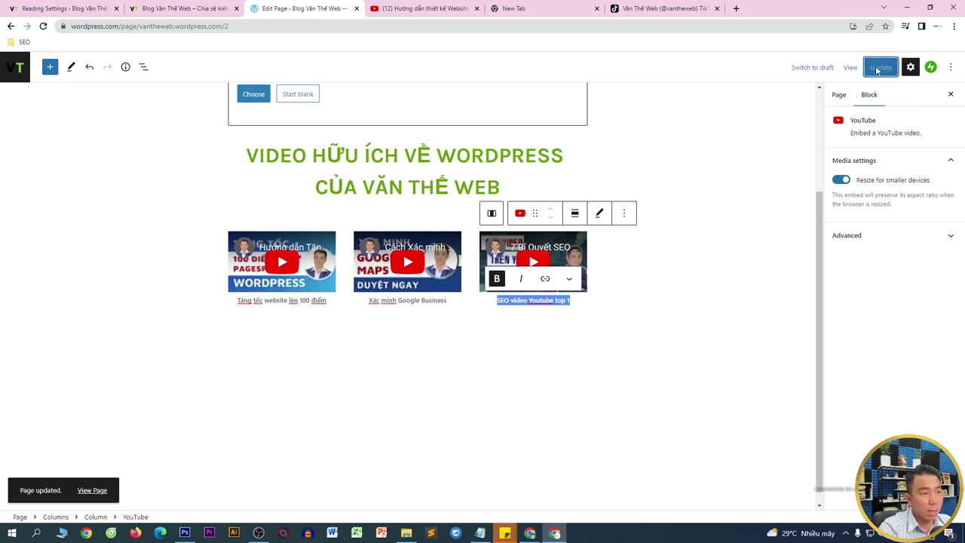
left_click(185, 9)
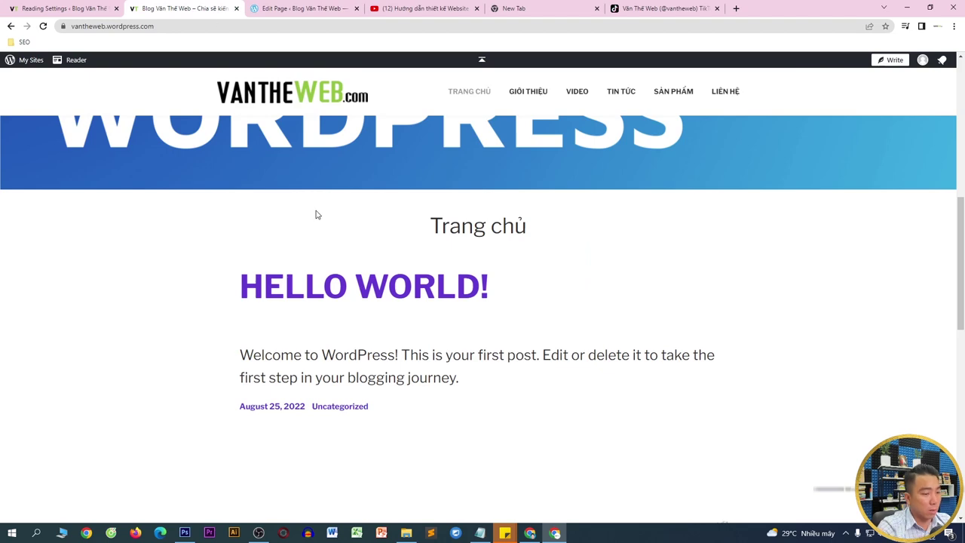
- Review the captioned video row on the live homepage, then return to the Trang chủ editor
scroll(316, 212, "up", 3)
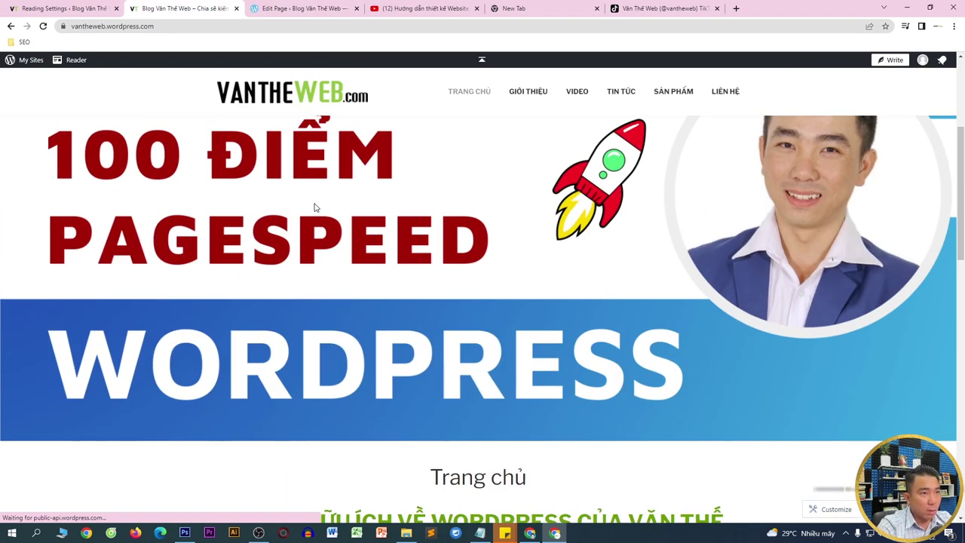
scroll(315, 205, "down", 3)
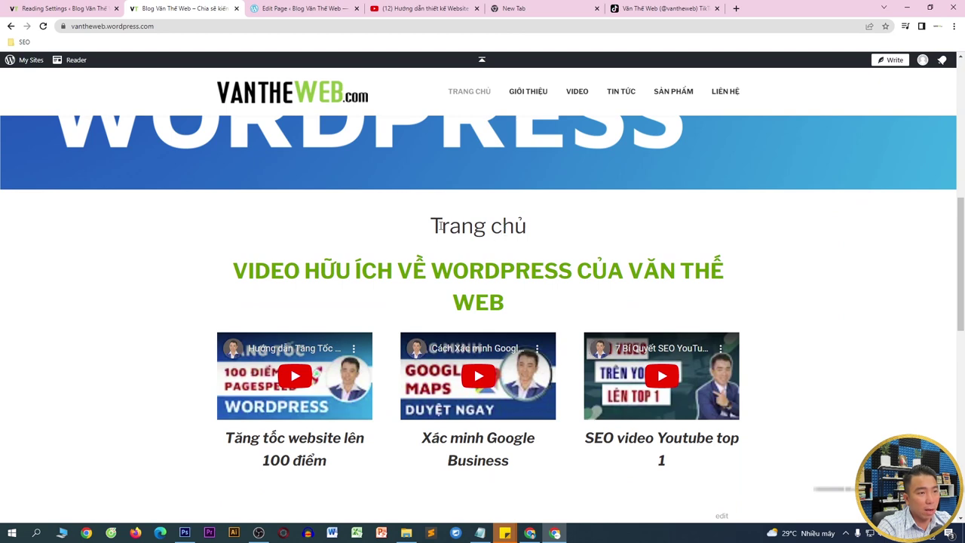
left_click_drag(428, 227, 552, 225)
scroll(465, 325, "up", 1)
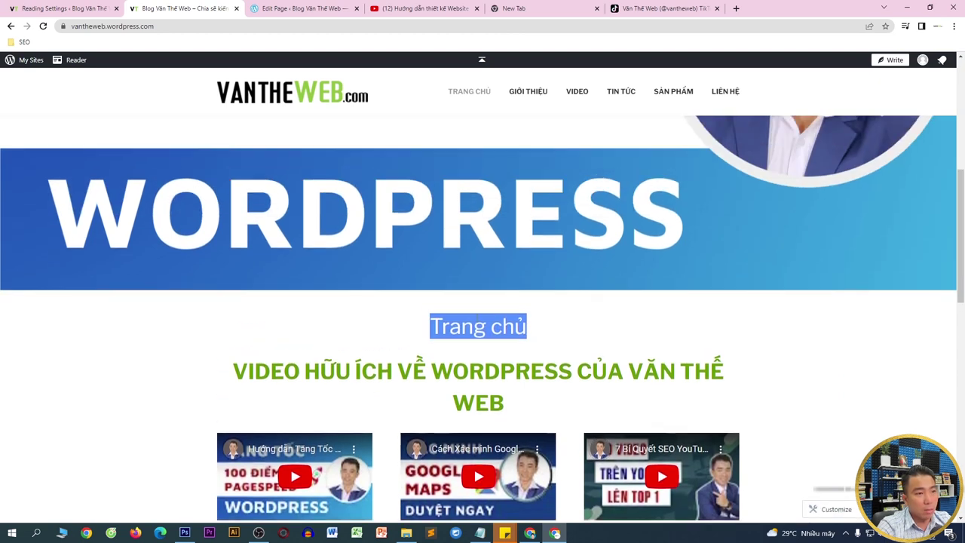
left_click(296, 9)
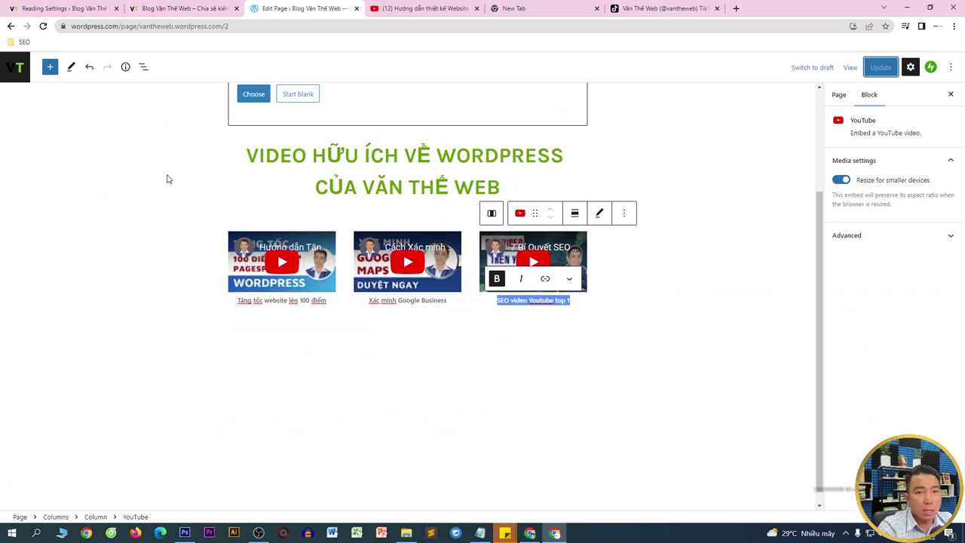
scroll(371, 165, "up", 2)
- Switch the Trang chủ page template to Full-Width Page
left_click(312, 134)
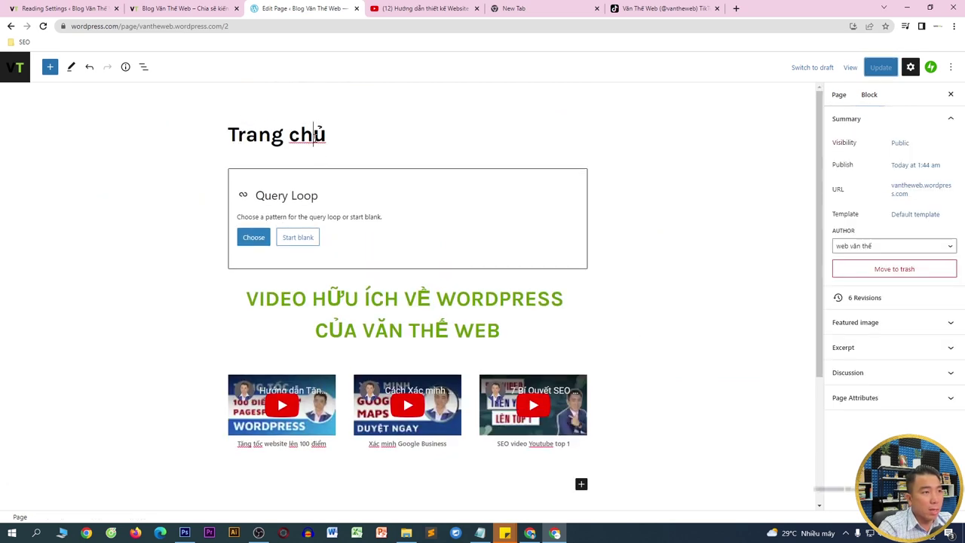
left_click(185, 8)
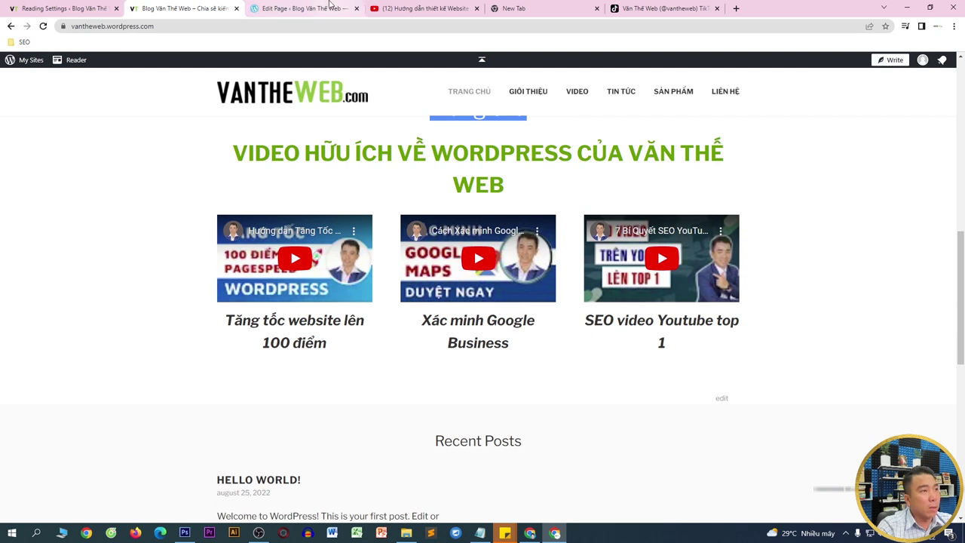
left_click(329, 9)
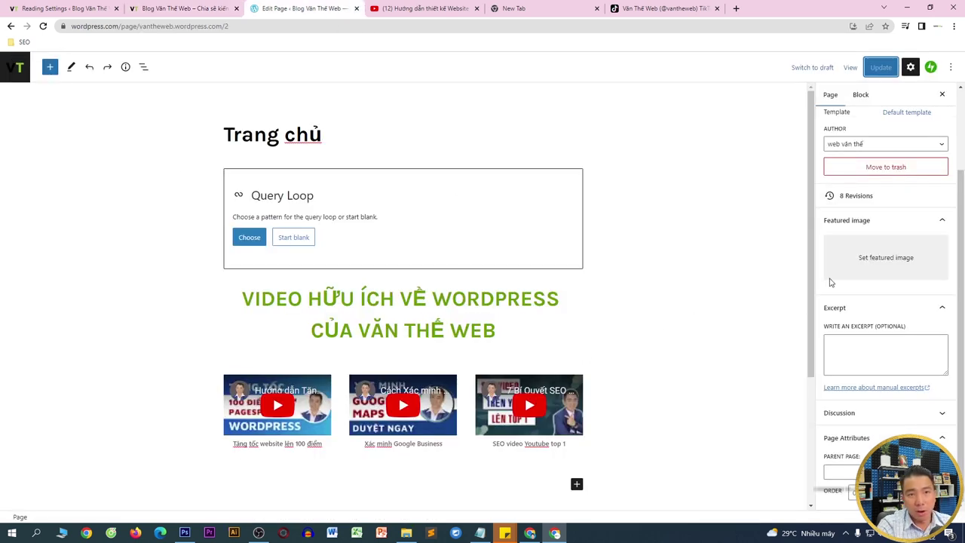
scroll(879, 204, "up", 2)
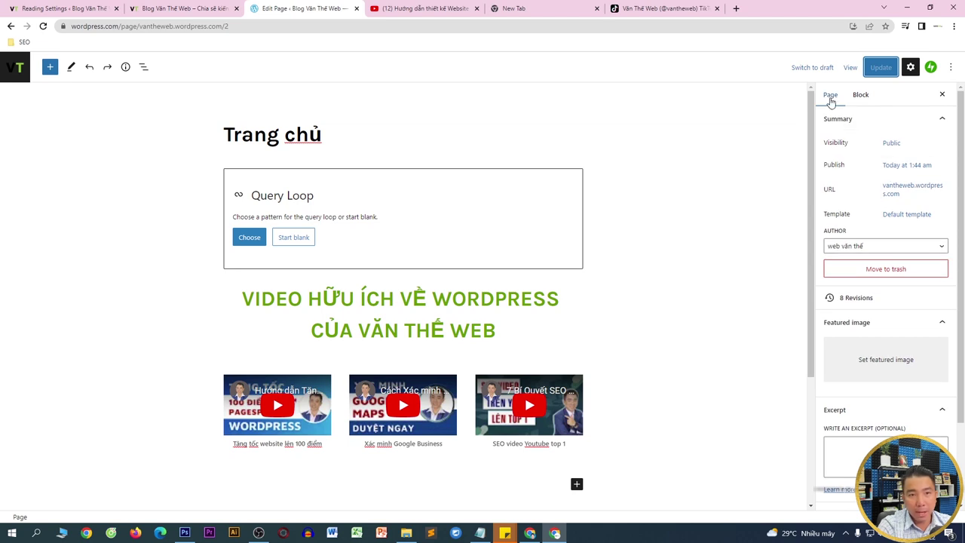
double_click(832, 215)
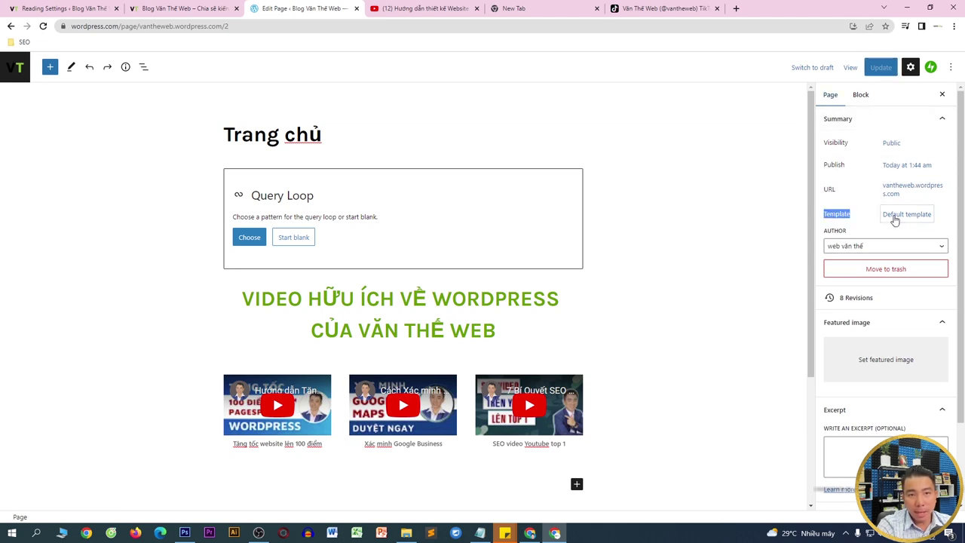
left_click(907, 214)
left_click(852, 291)
left_click(845, 310)
left_click(934, 243)
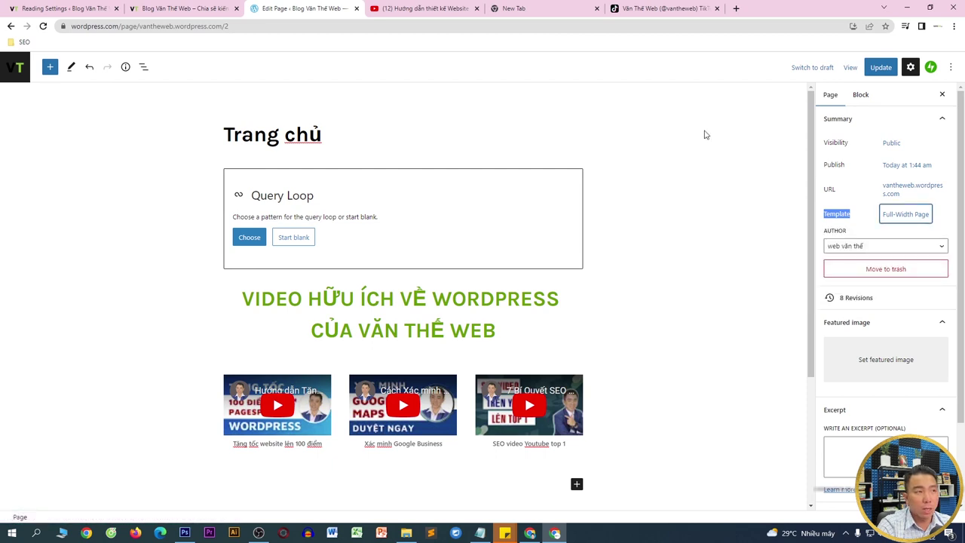
- Delete the Trang chủ page title and save the update
left_click(461, 139)
key("ctrl+a")
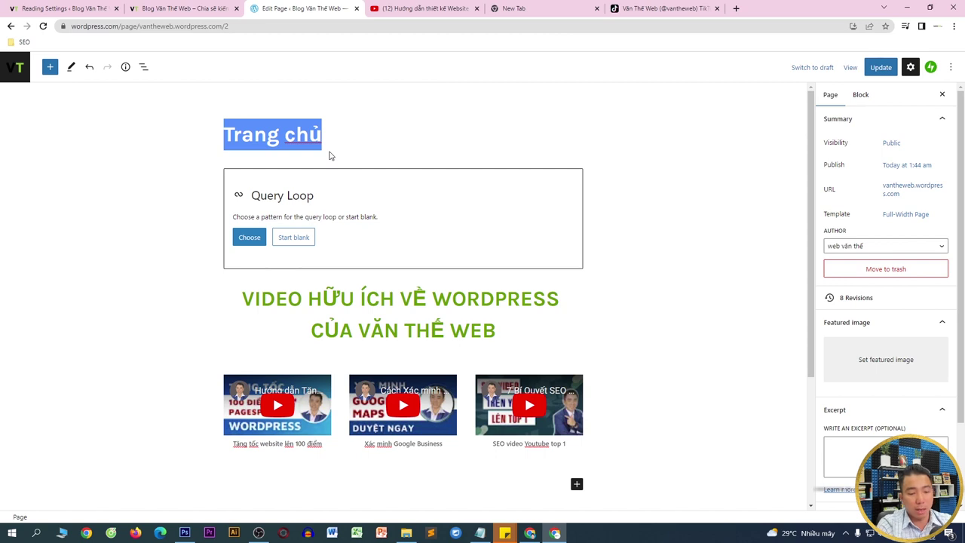
key("BackSpace")
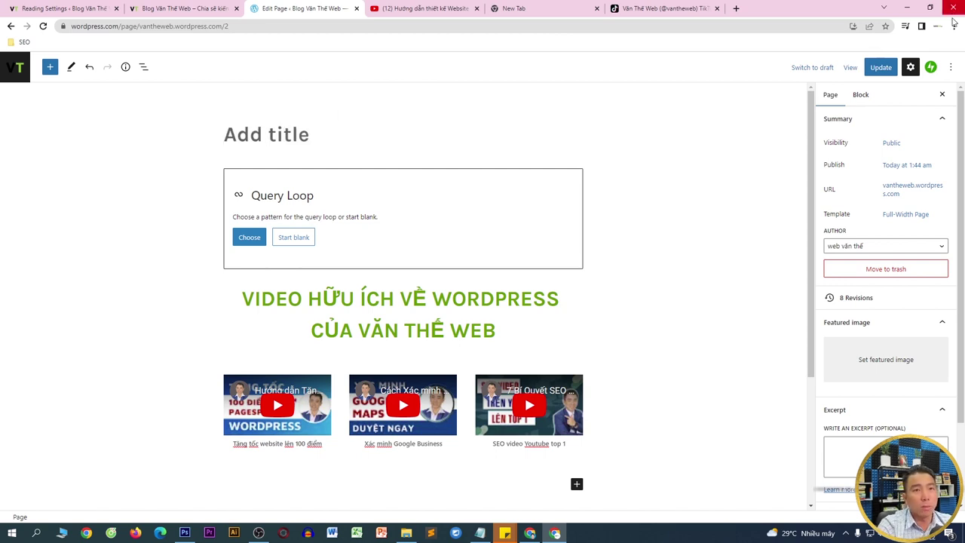
left_click(880, 70)
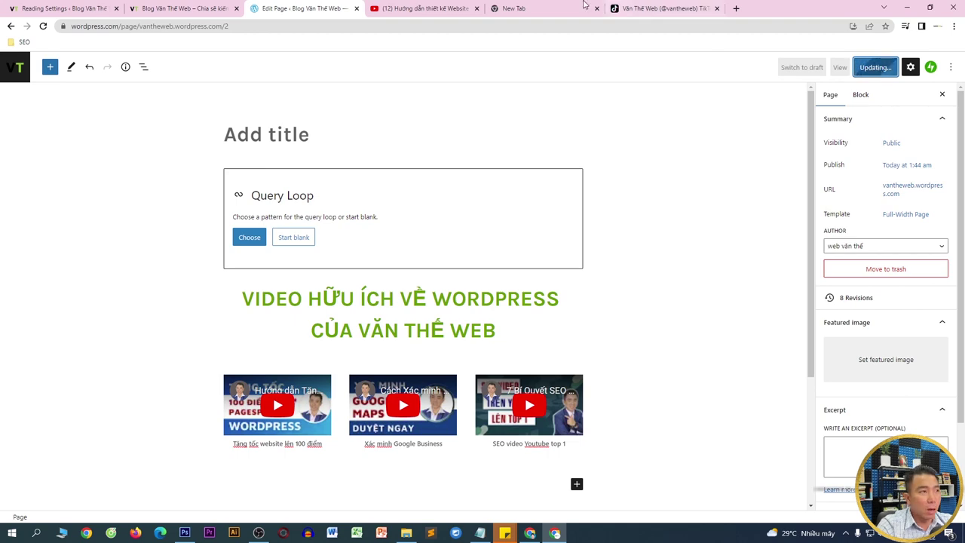
left_click(181, 8)
- Reload the live homepage and inspect the VĂN THẾ WEB video heading, then return to the editor
right_click(195, 177)
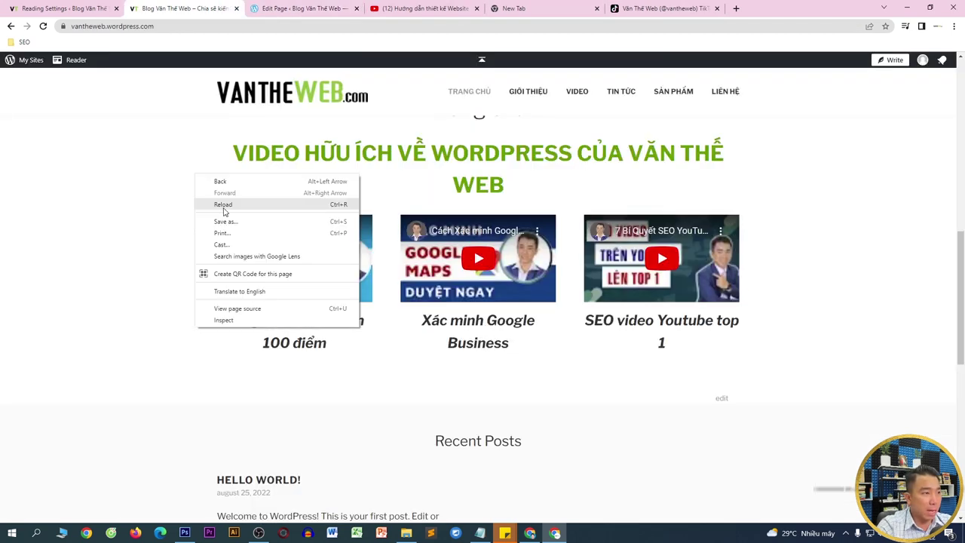
left_click(224, 211)
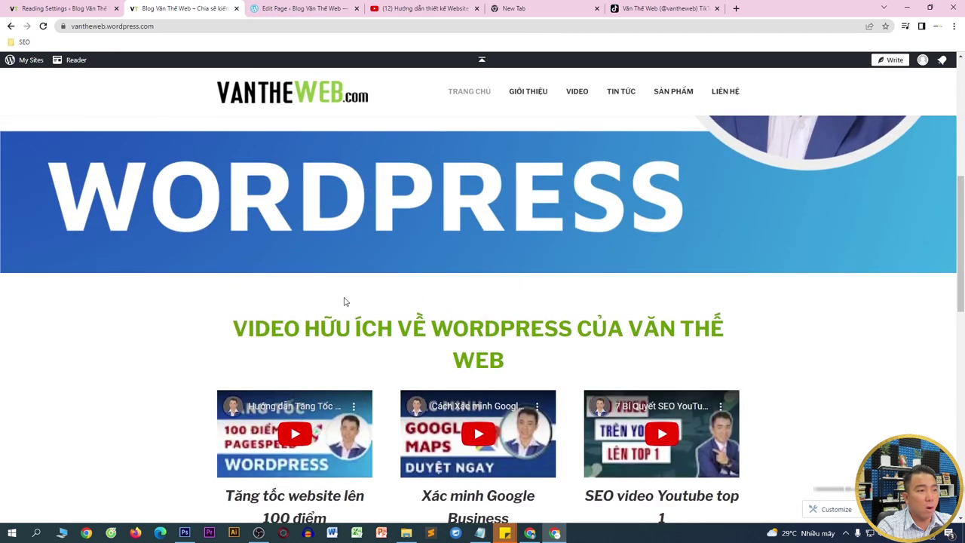
left_click_drag(344, 301, 631, 294)
left_click(845, 306)
scroll(846, 311, "down", 2)
scroll(846, 311, "down", 1)
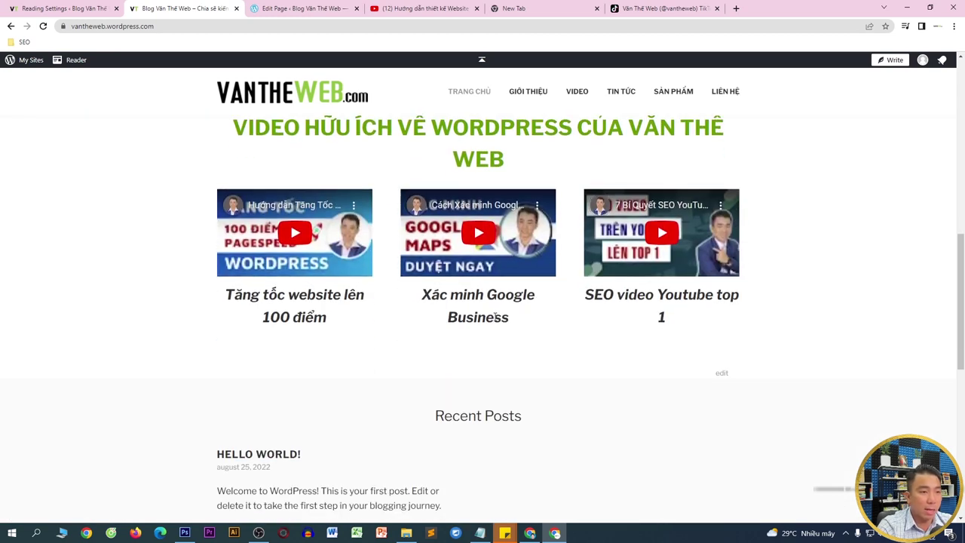
scroll(491, 316, "up", 4)
scroll(229, 213, "down", 1)
scroll(218, 271, "down", 1)
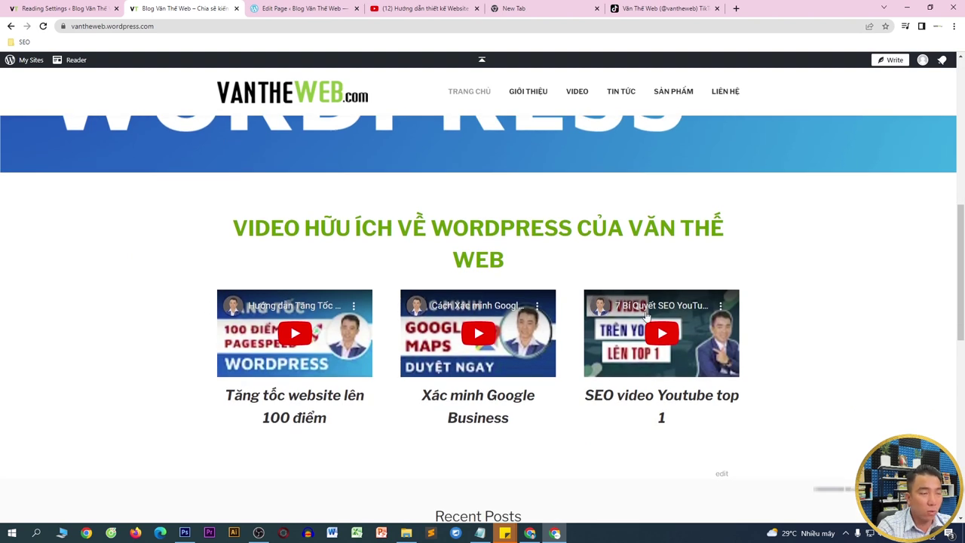
left_click_drag(625, 229, 632, 257)
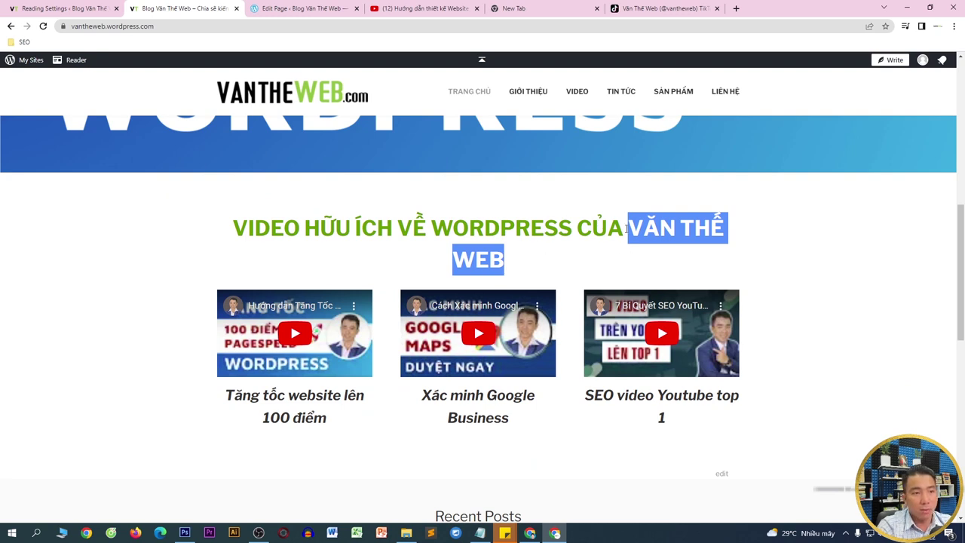
left_click(626, 229)
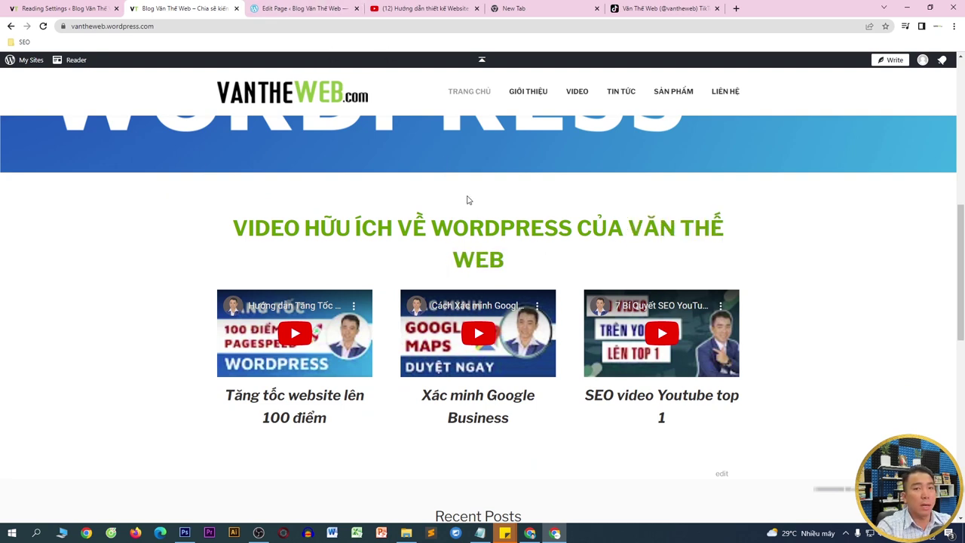
left_click(302, 8)
- Set the video section heading to size 36, update, and reload the live homepage
left_click(450, 309)
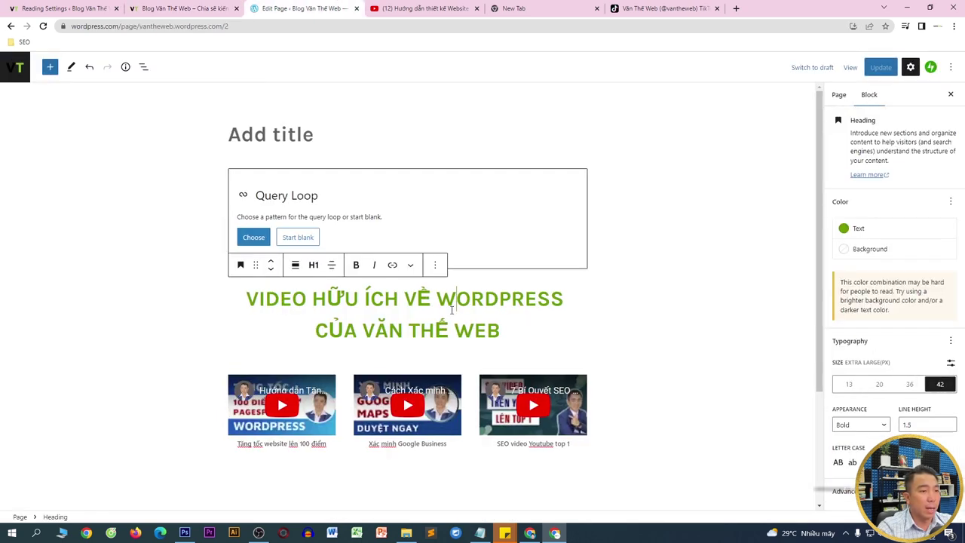
left_click(43, 26)
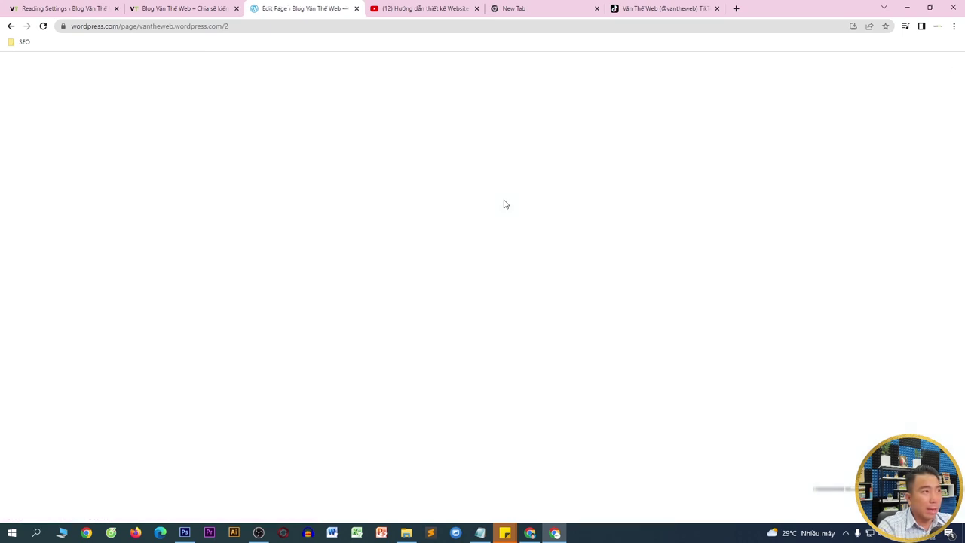
scroll(456, 314, "down", 1)
left_click(474, 230)
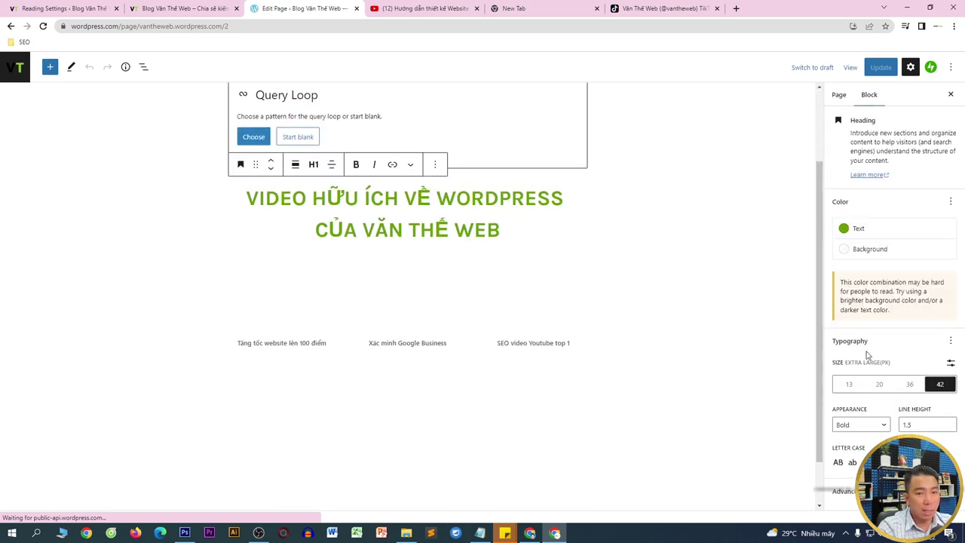
left_click(907, 385)
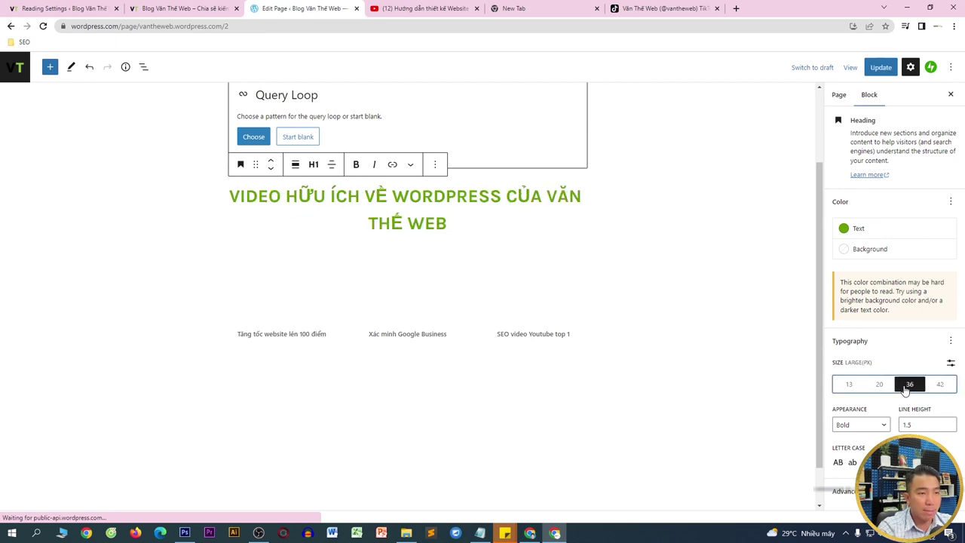
left_click(882, 67)
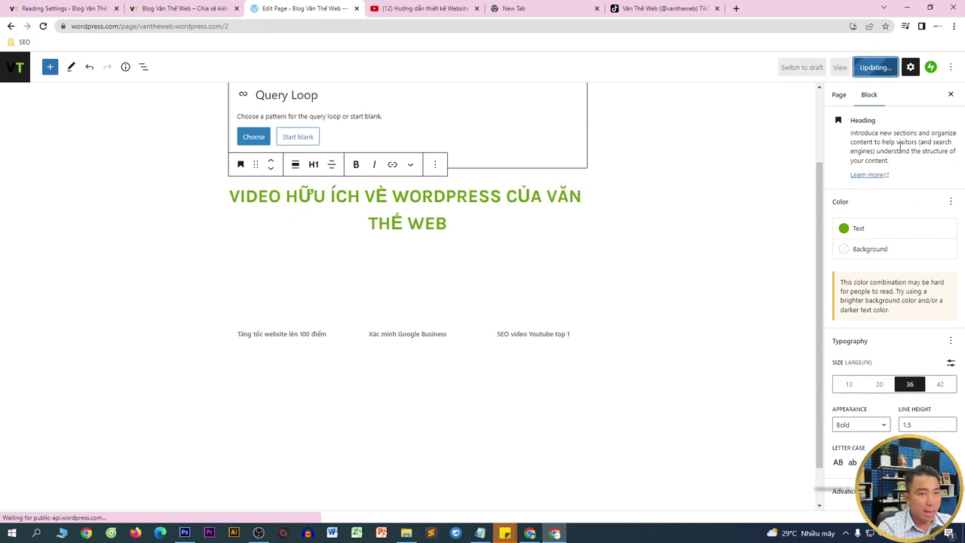
left_click(189, 6)
key("F5")
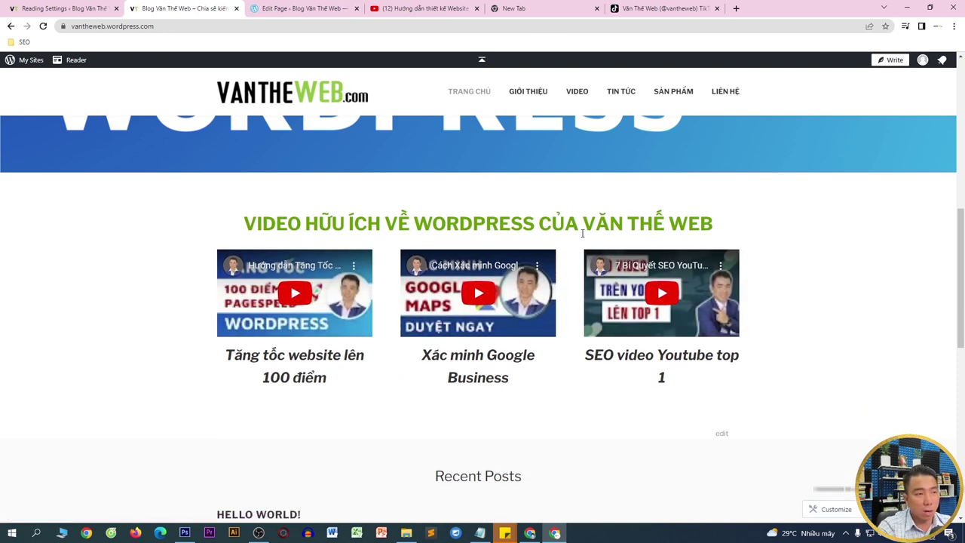
- Inspect the single-line 36px video heading on the live homepage, then return to the editor
left_click_drag(243, 223, 710, 222)
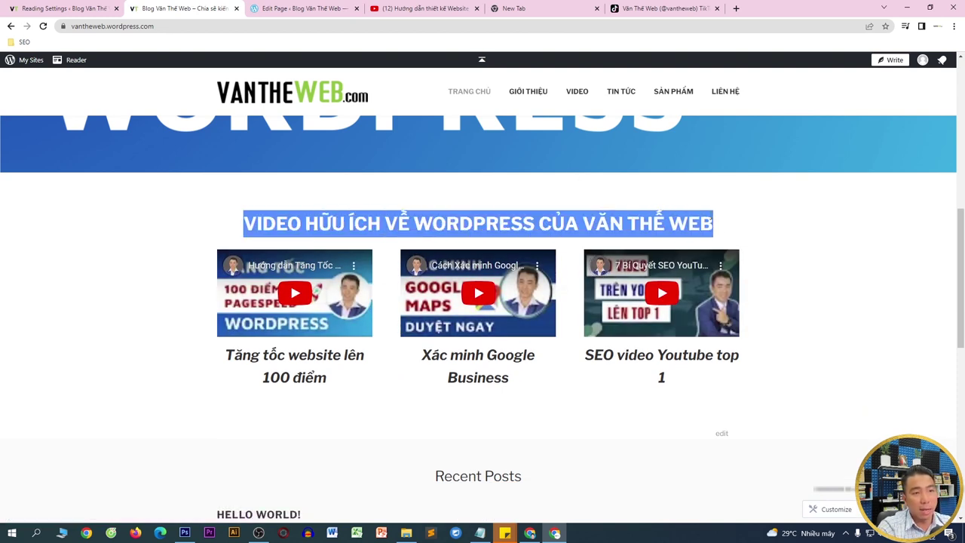
left_click(758, 215)
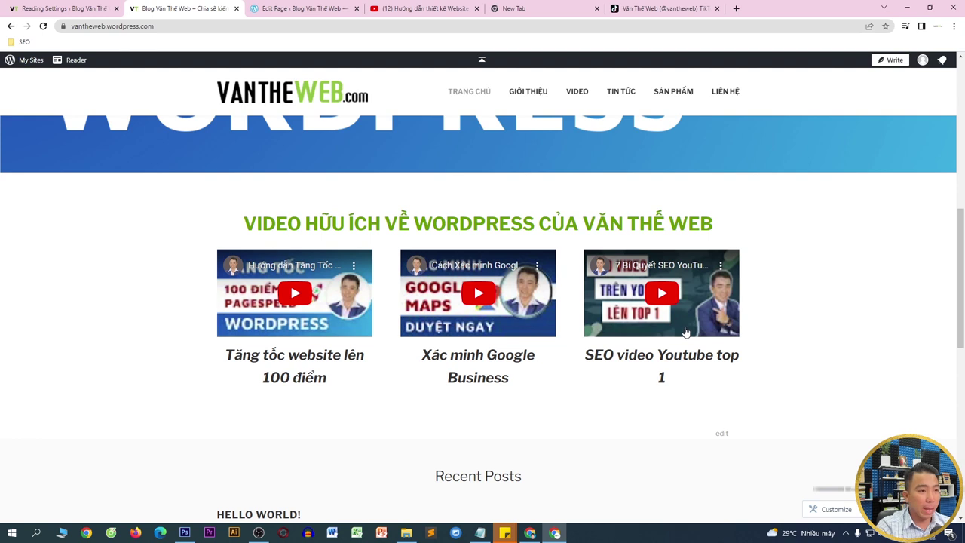
scroll(437, 307, "down", 2)
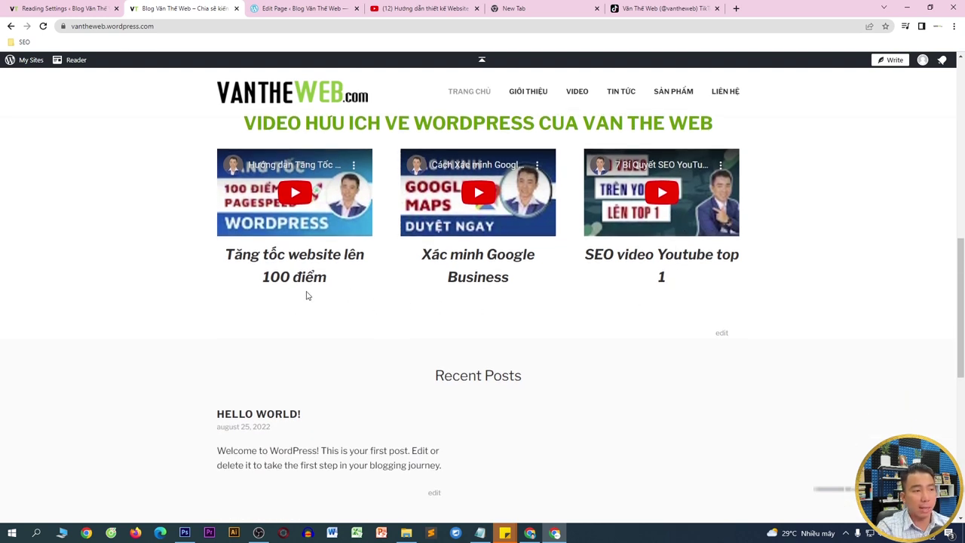
left_click(303, 8)
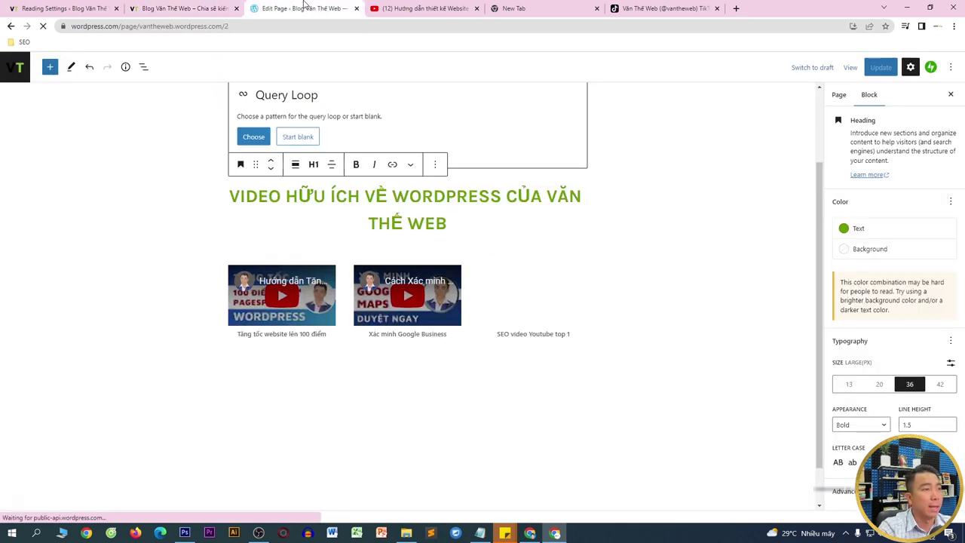
- Duplicate the video section heading and move the copy below the video row
left_click(434, 165)
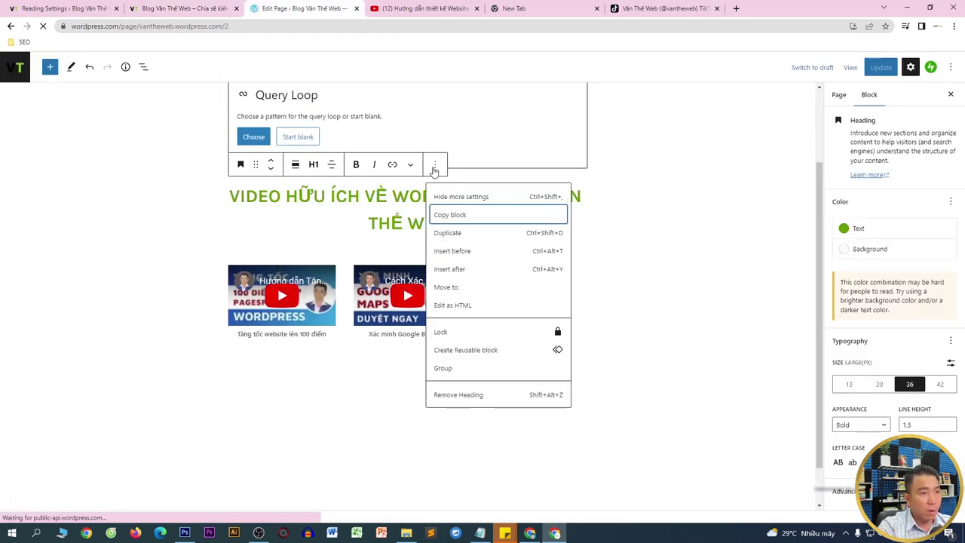
left_click(456, 233)
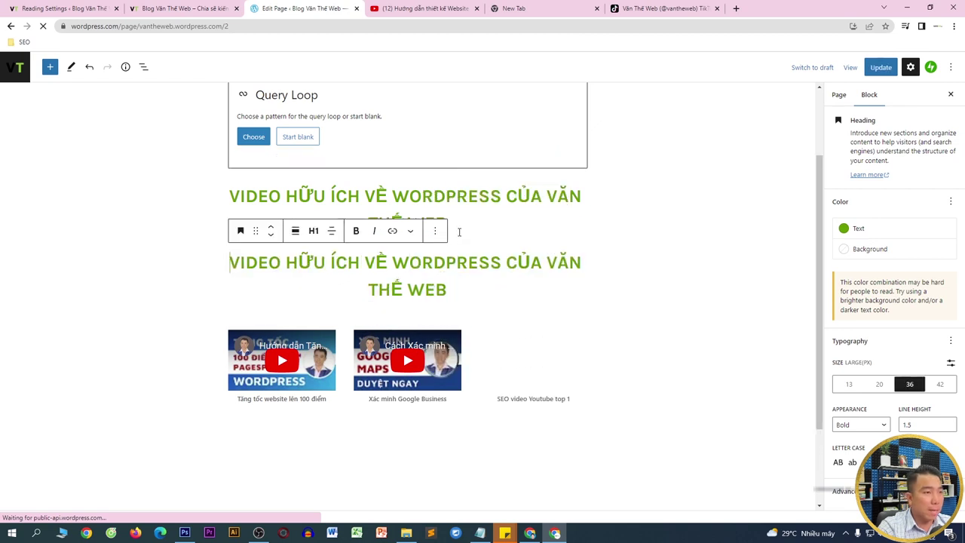
left_click(272, 235)
- Rewrite the copied heading to read 'BÀI VIẾT NỔI BẬT CỦA VĂN THẾ WEB VỀ WORDPRESS'
left_click(274, 264)
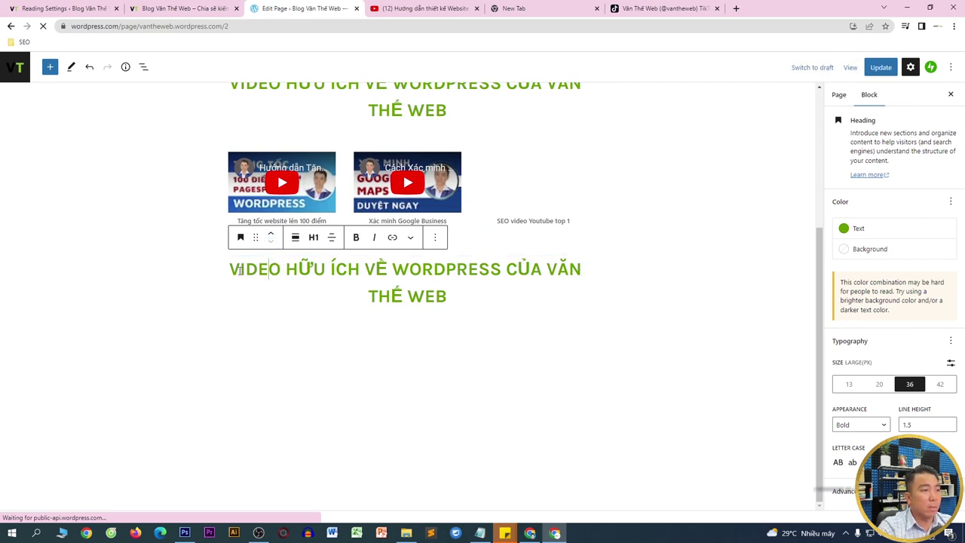
left_click_drag(231, 269, 497, 270)
key("BackSpace")
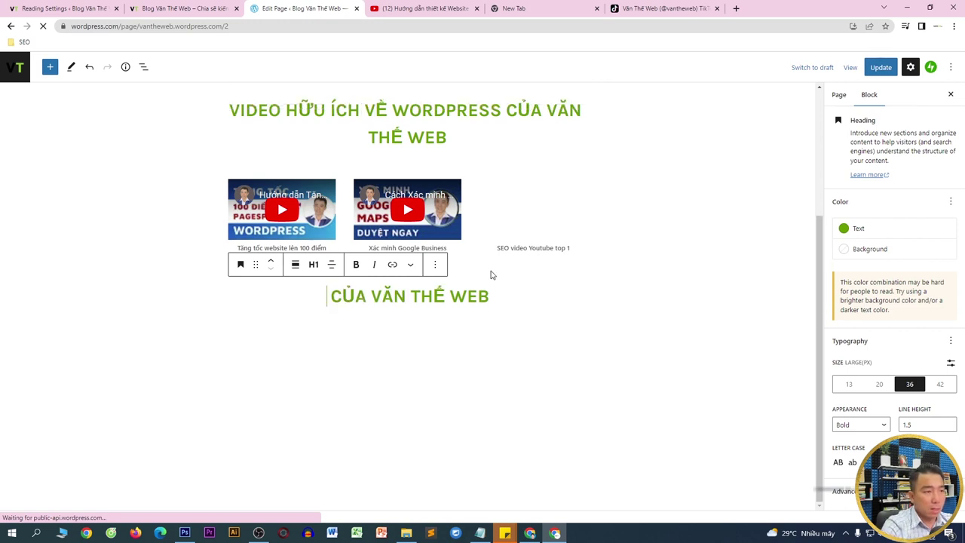
type("BÀI")
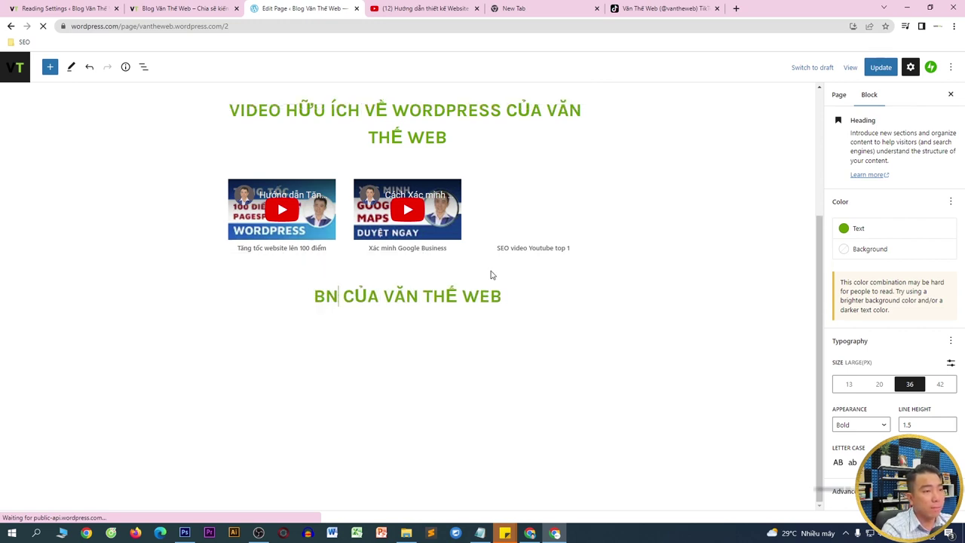
type(" VIẾT NỔI")
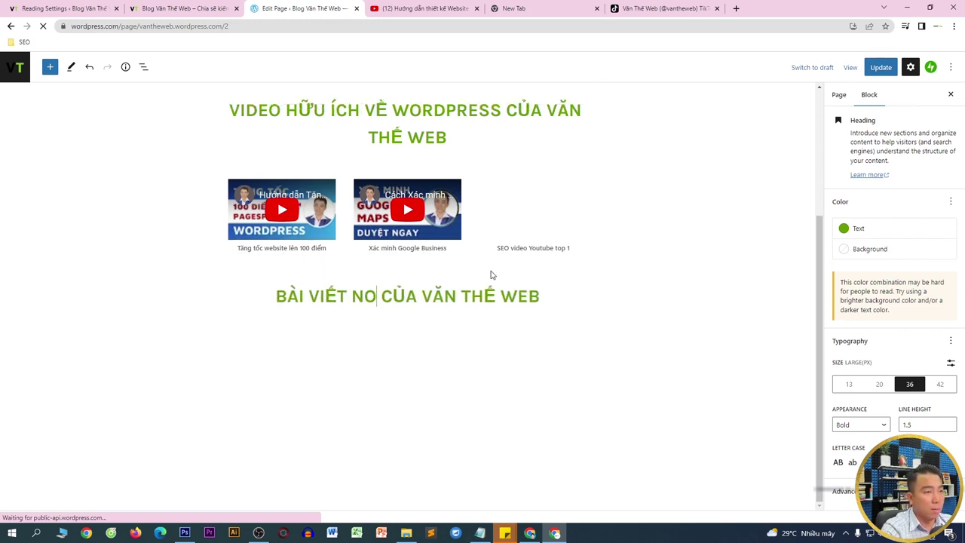
type(" BẬT")
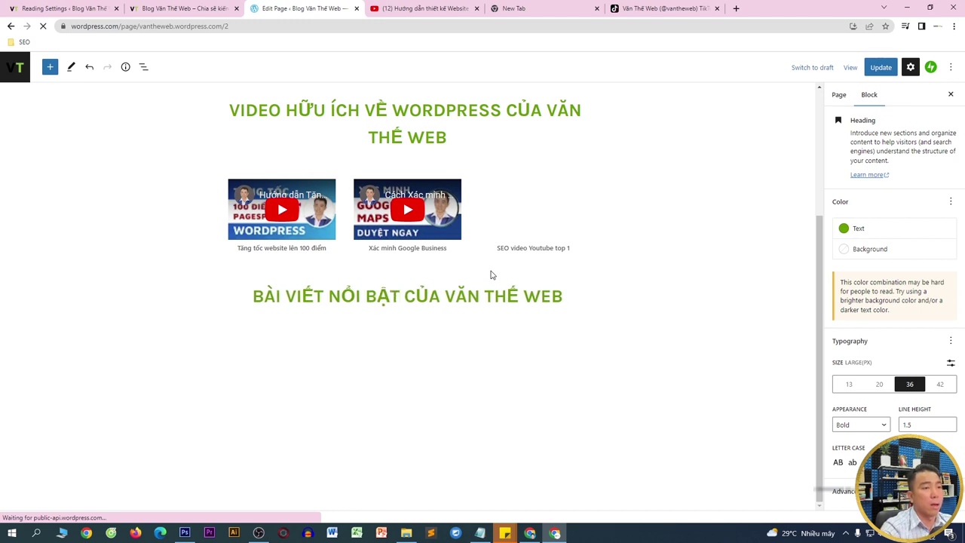
left_click(565, 294)
type("VỀ ")
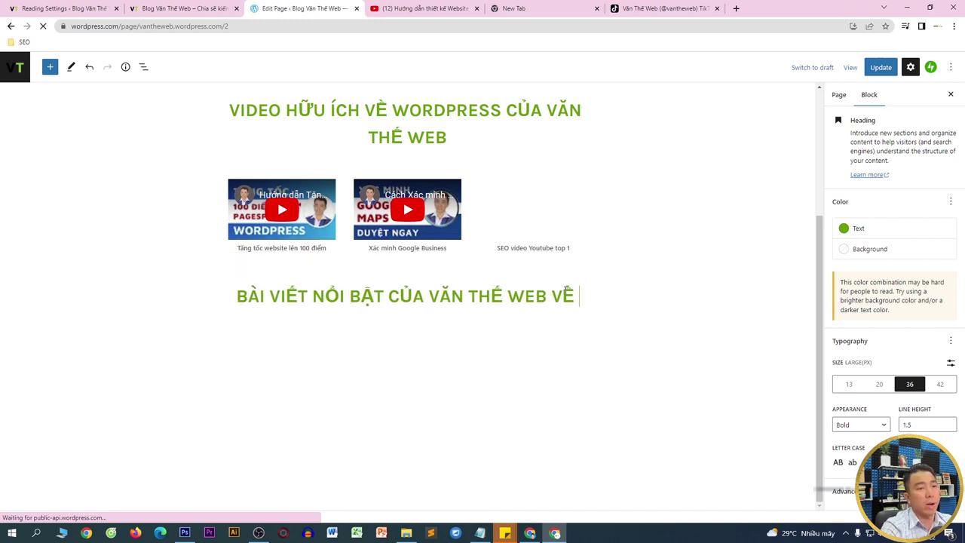
type("ƯƠrdp")
key("BackSpace")
key("BackSpace")
key("BackSpace")
key("BackSpace")
type("Ưwordpress")
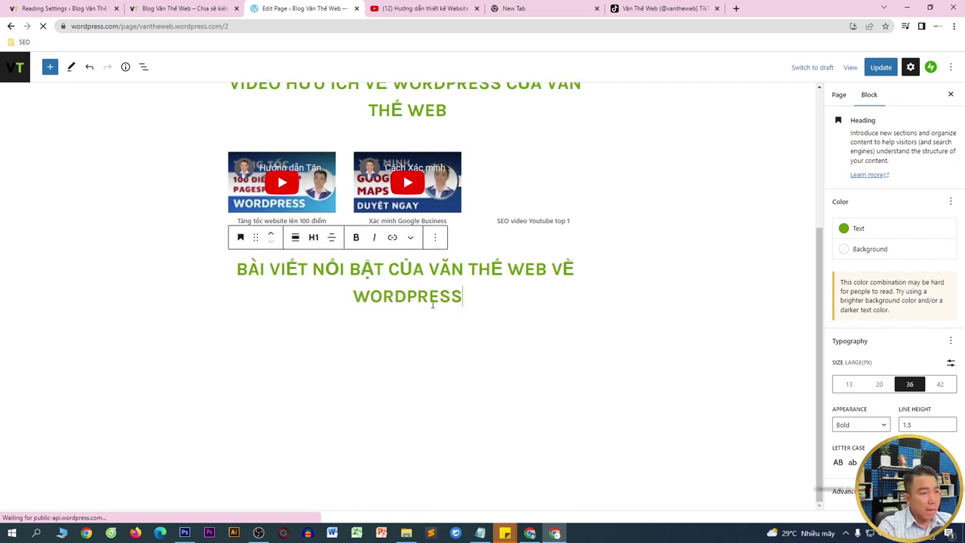
left_click(414, 360)
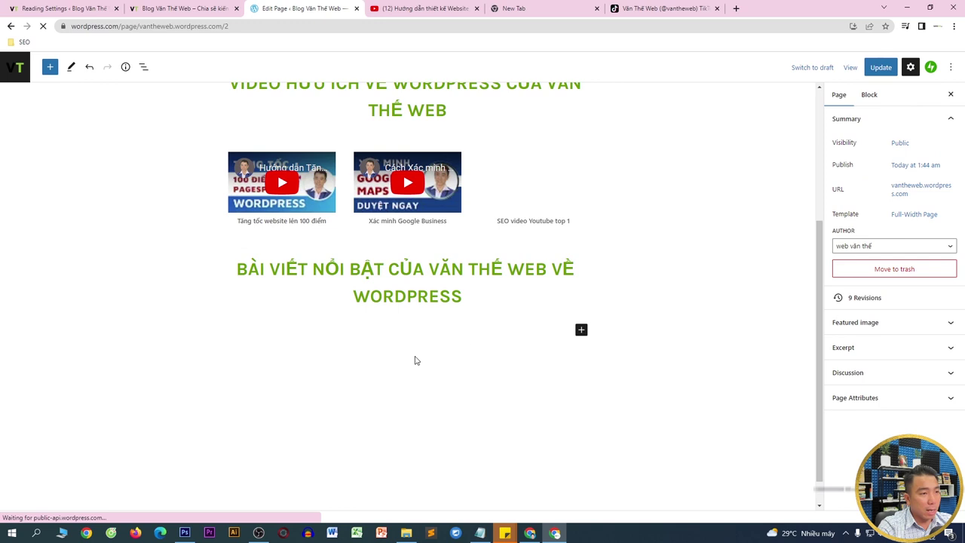
- Insert a 33/33/33 Columns block under the featured-posts heading and switch to the '7 Bước SEO' tab
left_click(581, 329)
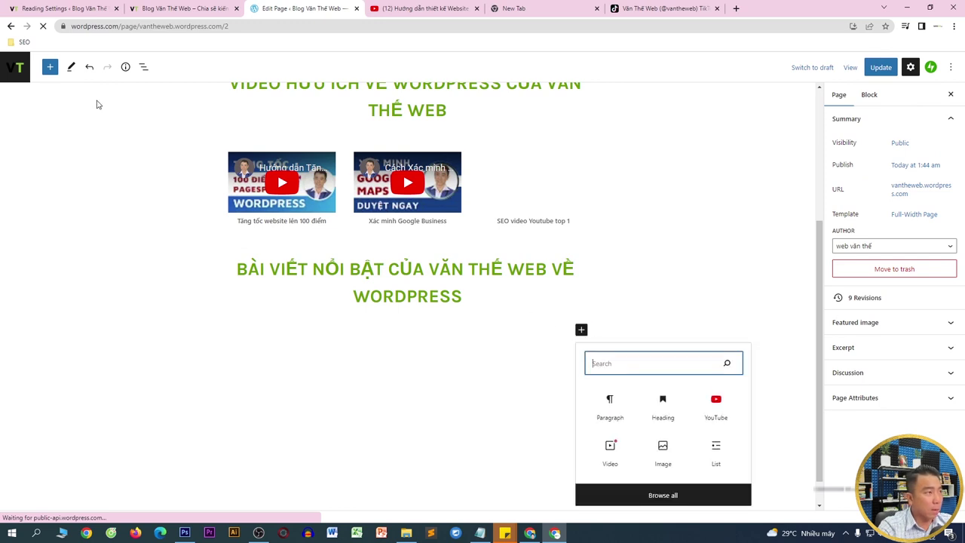
left_click(51, 68)
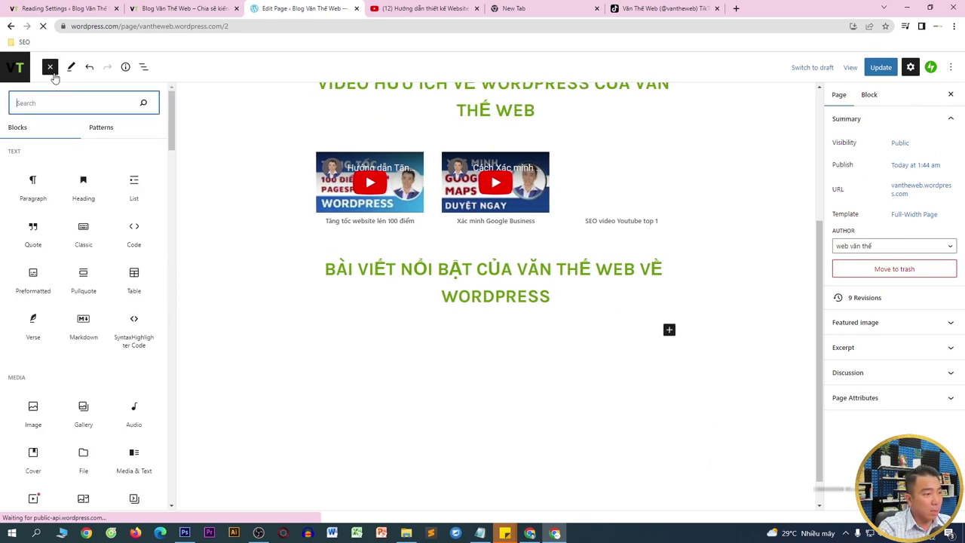
type("col")
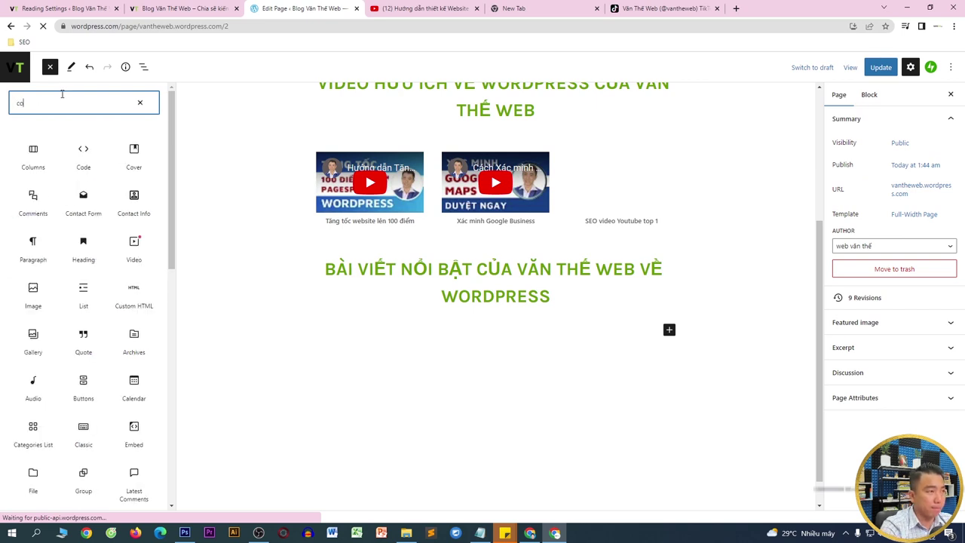
left_click(37, 162)
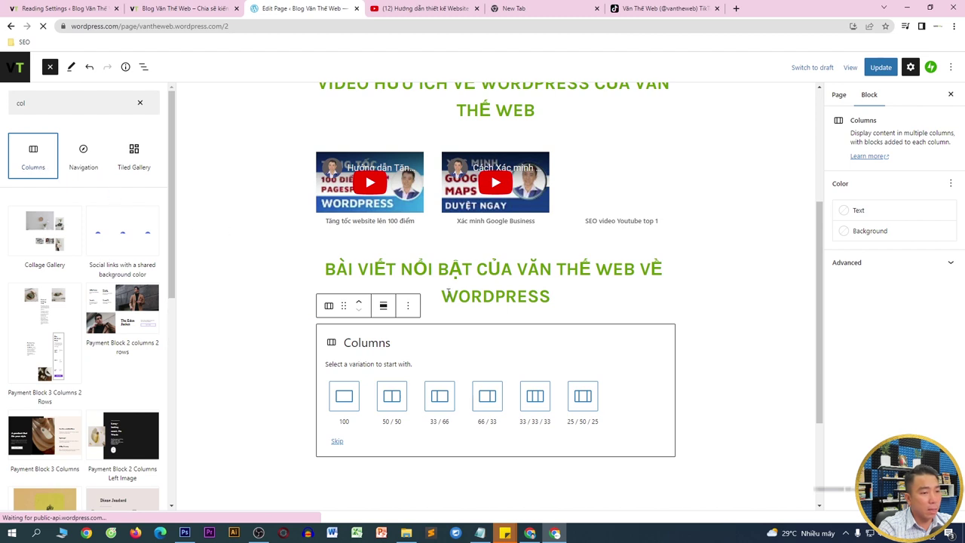
left_click(535, 398)
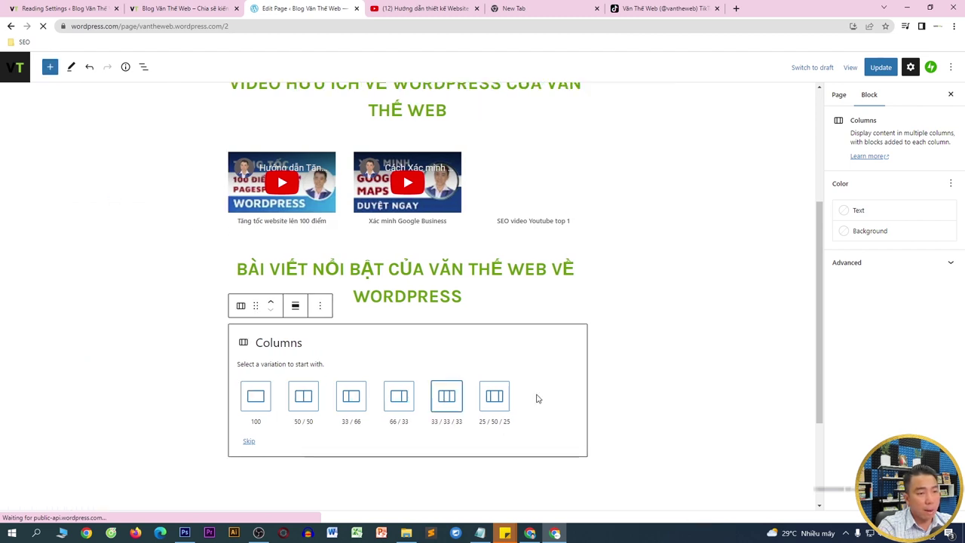
left_click(534, 398)
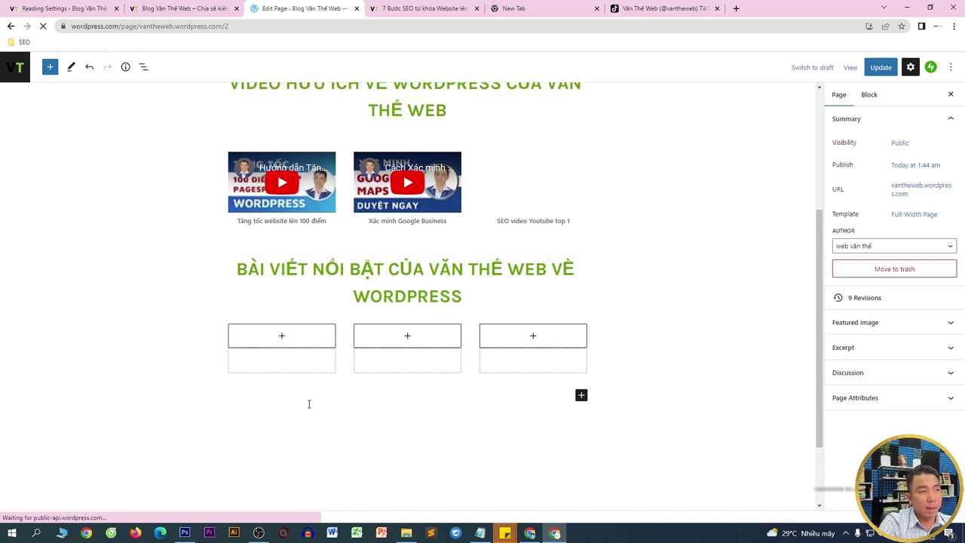
left_click(404, 7)
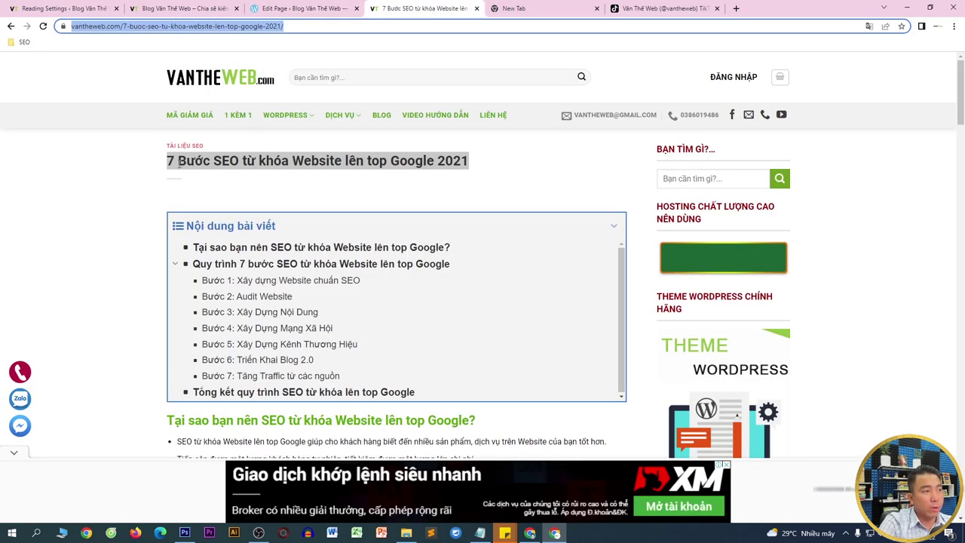
- Copy the title '7 Bước SEO từ khóa Website lên top Google 2021' and return to the first column's inserter
left_click_drag(168, 161, 501, 168)
right_click(441, 161)
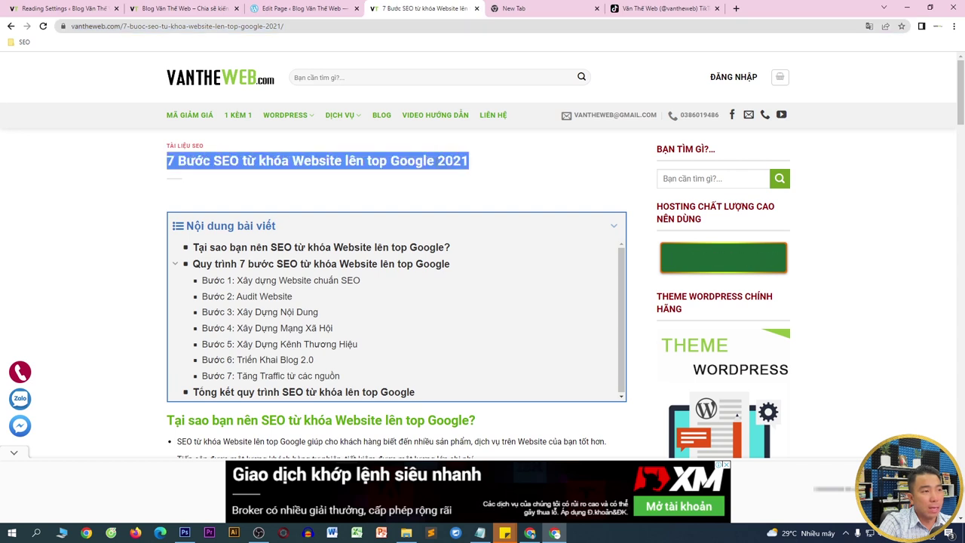
left_click(454, 175)
left_click(276, 4)
left_click(280, 336)
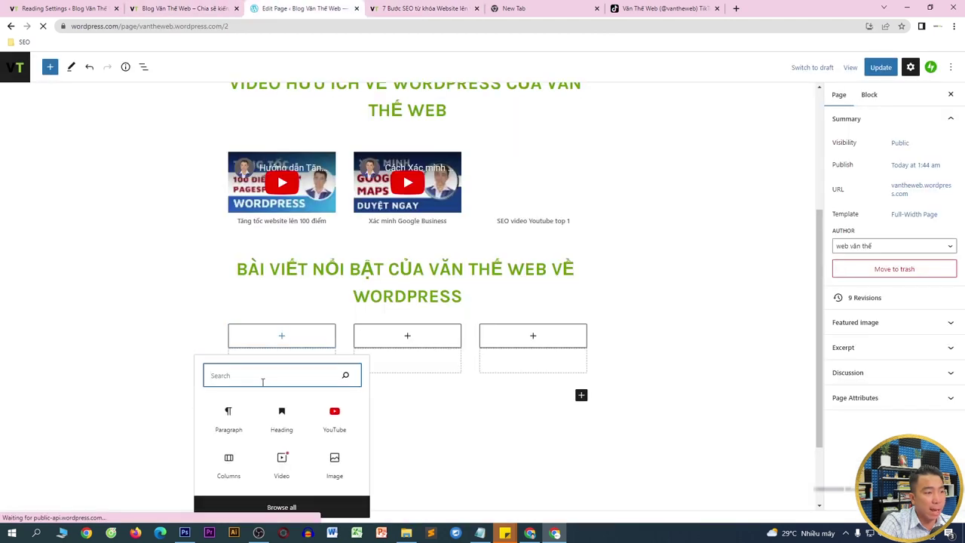
- Add a Post Title block to the first column holding the pasted article title, set to H3
type("title")
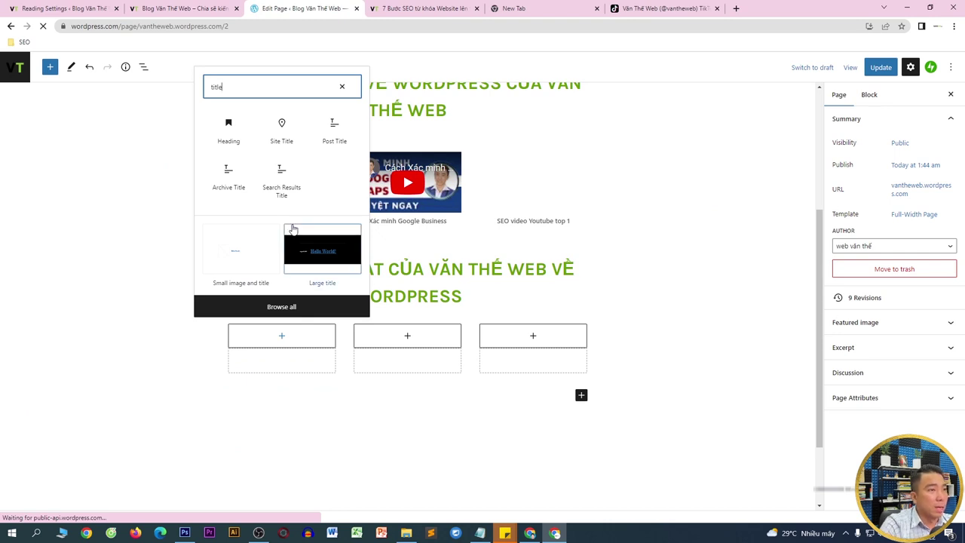
left_click(337, 136)
left_click(263, 357)
key("ctrl+v")
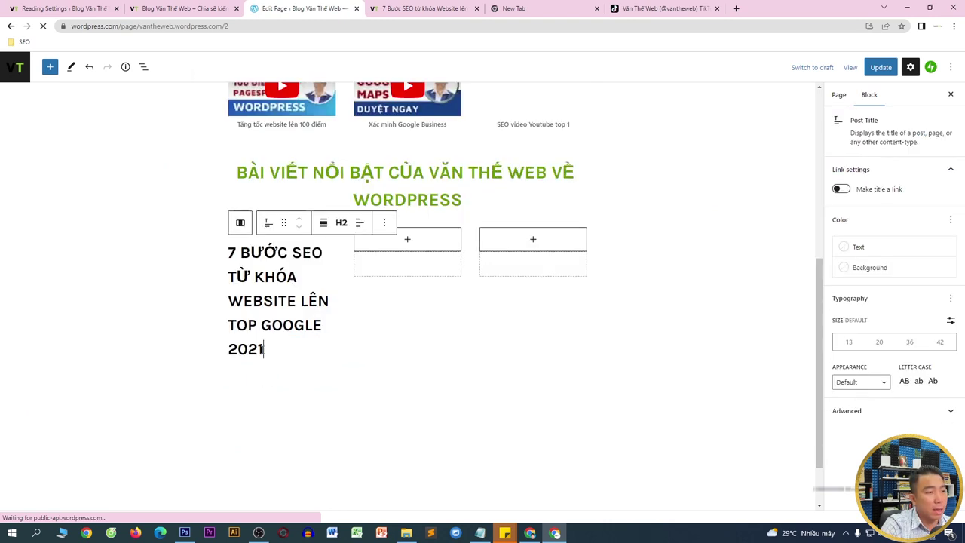
left_click(360, 224)
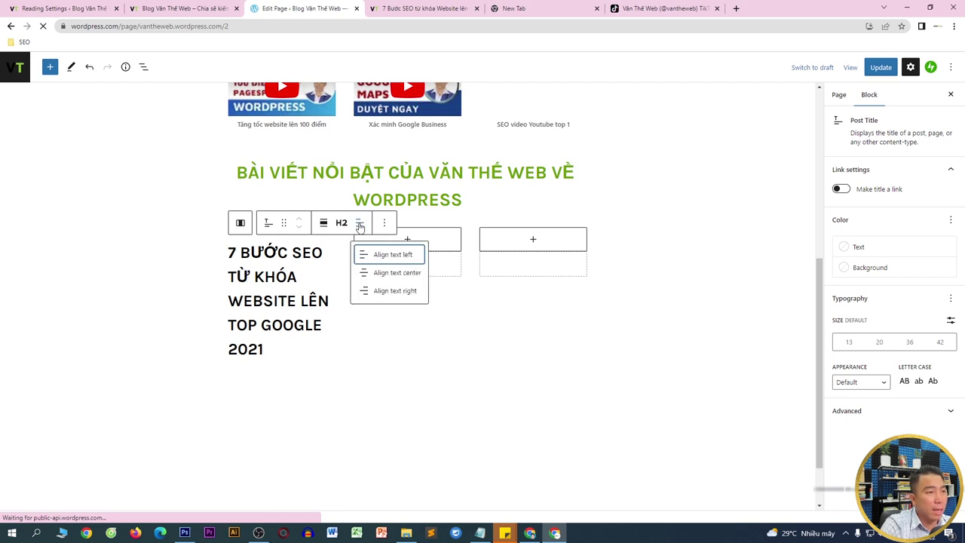
left_click(341, 223)
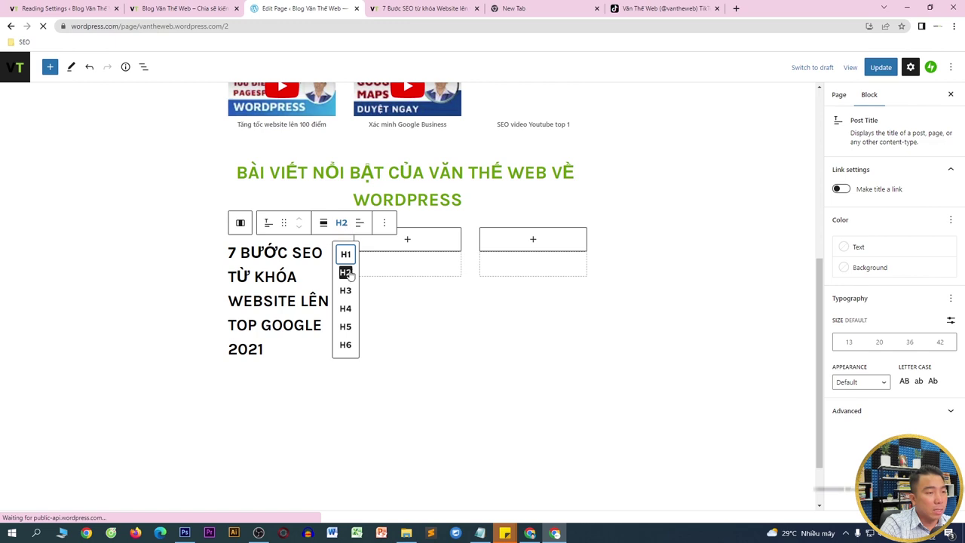
left_click(345, 291)
left_click(309, 304)
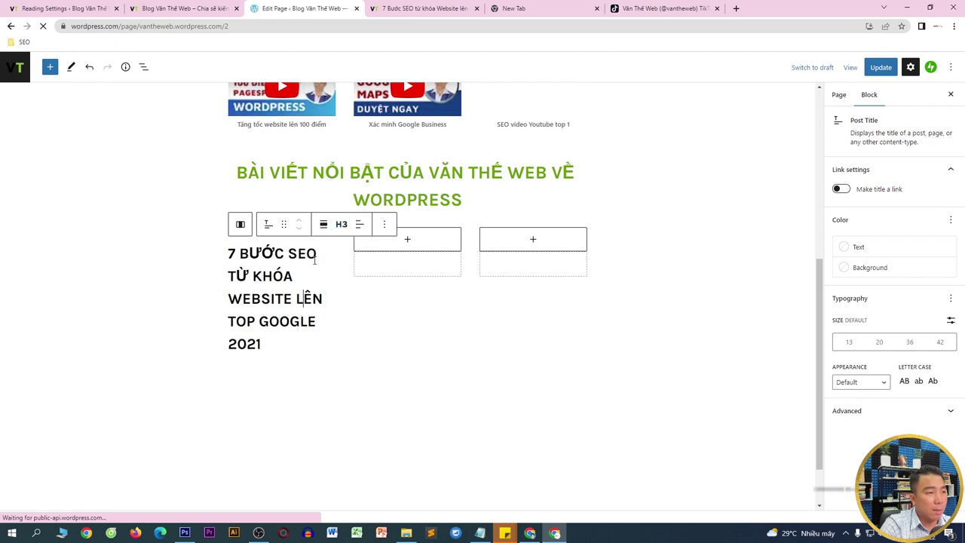
- Check the SEO article and the published blog homepage, then select the whole title text in the editor
left_click(403, 242)
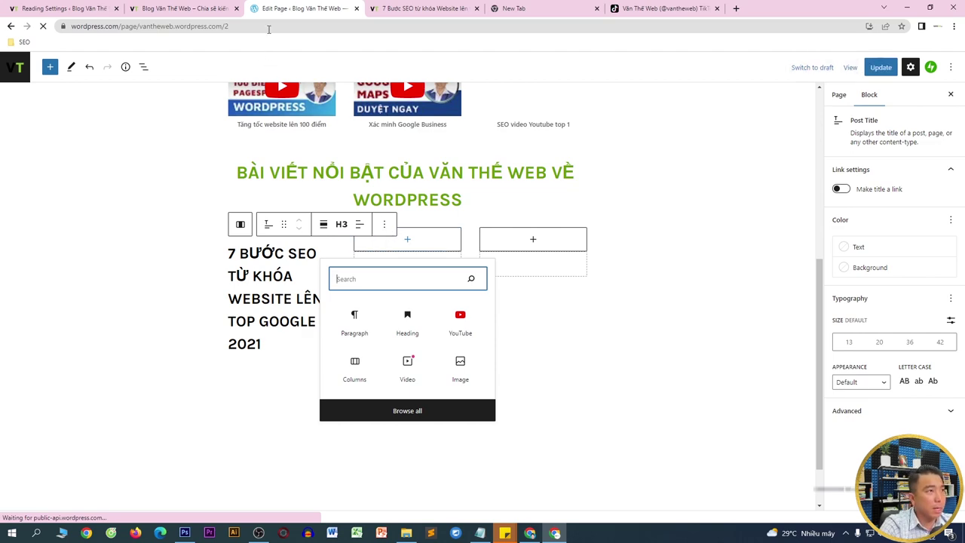
left_click(413, 7)
left_click(188, 8)
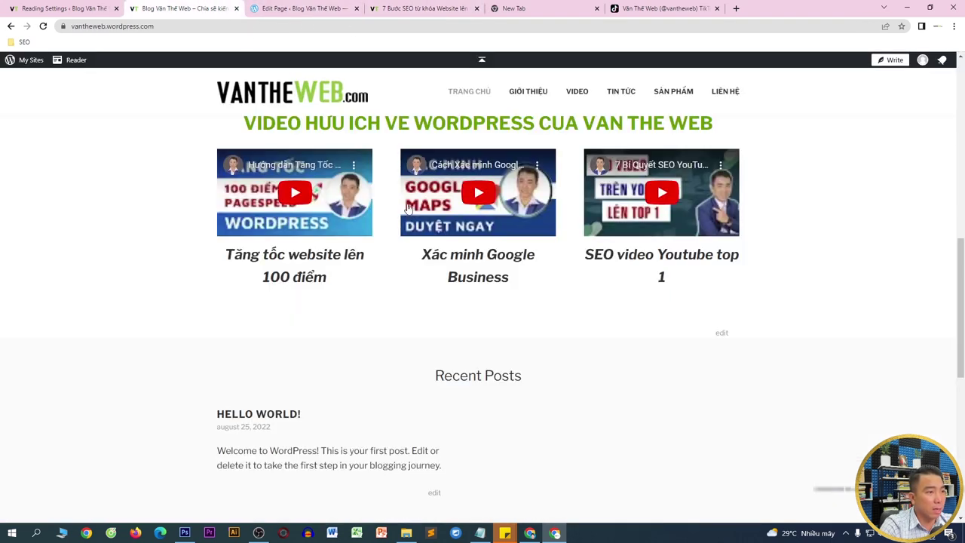
scroll(361, 312, "up", 2)
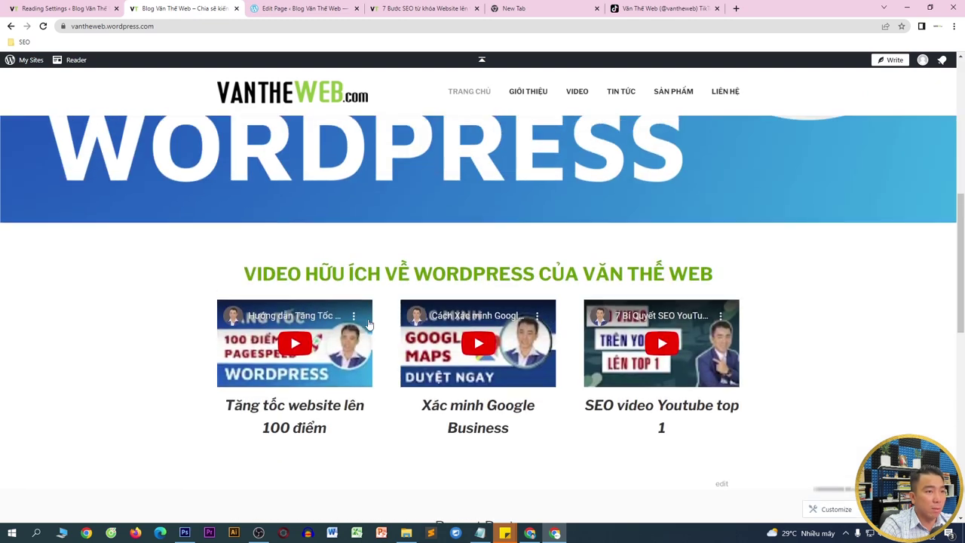
left_click(326, 6)
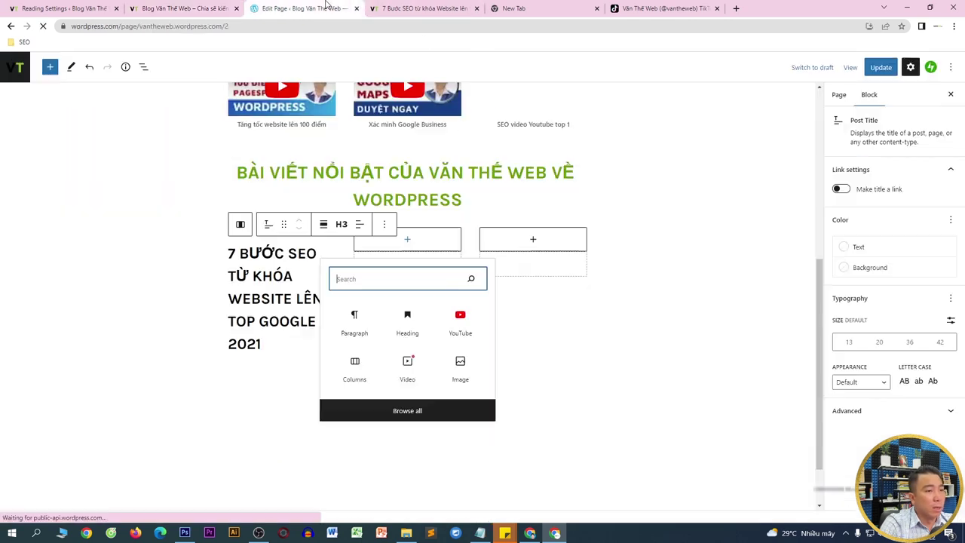
left_click(261, 334)
left_click_drag(261, 336, 257, 331)
key("ctrl+a")
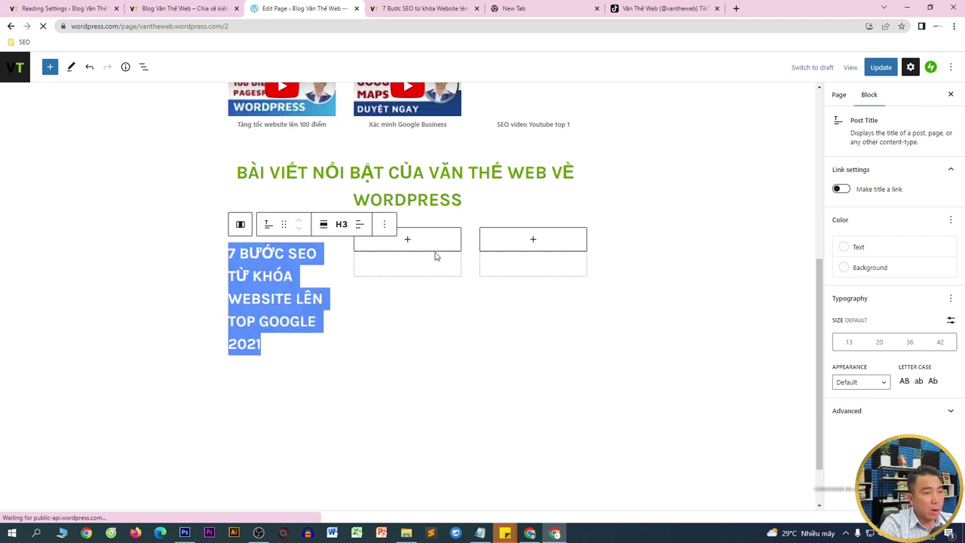
- Remove the empty second column
left_click(434, 256)
left_click(479, 209)
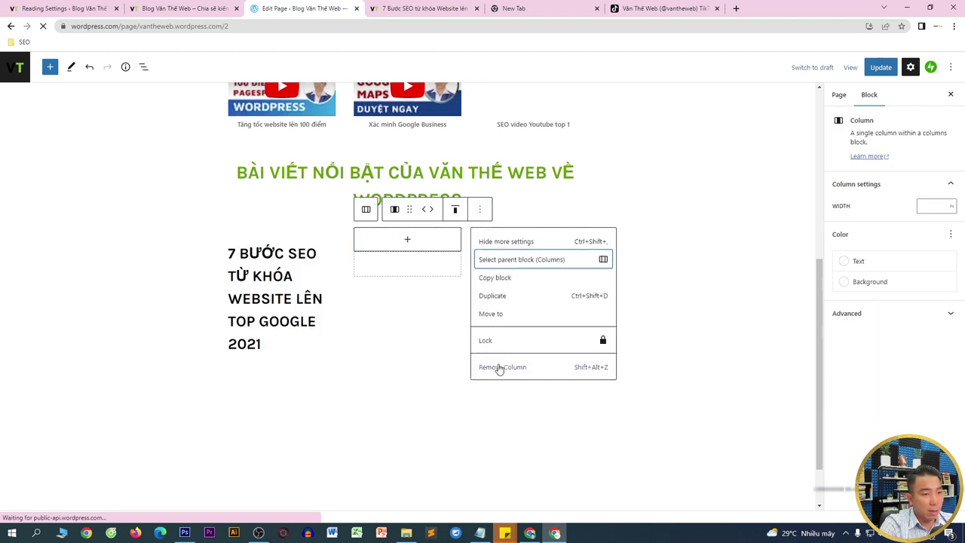
left_click(498, 368)
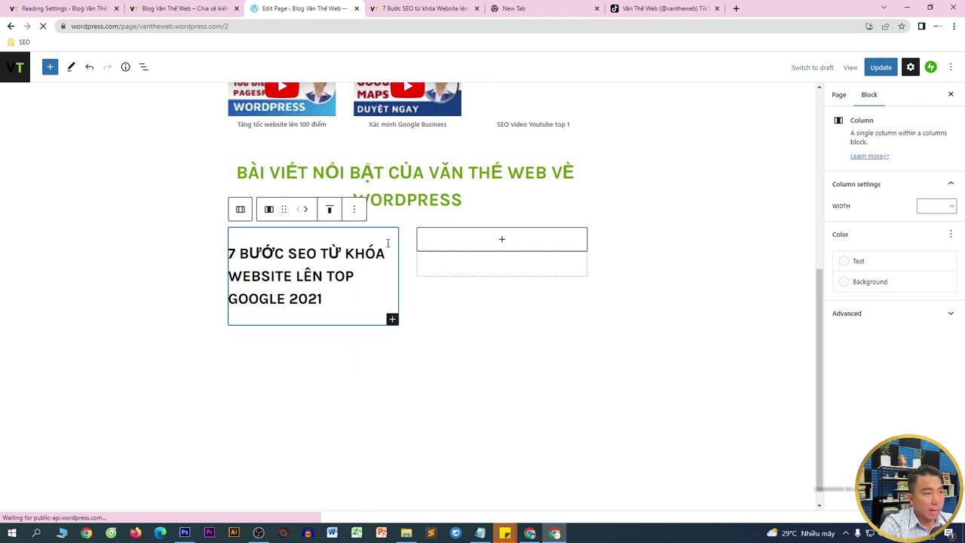
- Add an empty Image block to the title's column and go to the 7 Bước SEO article tab
left_click(298, 299)
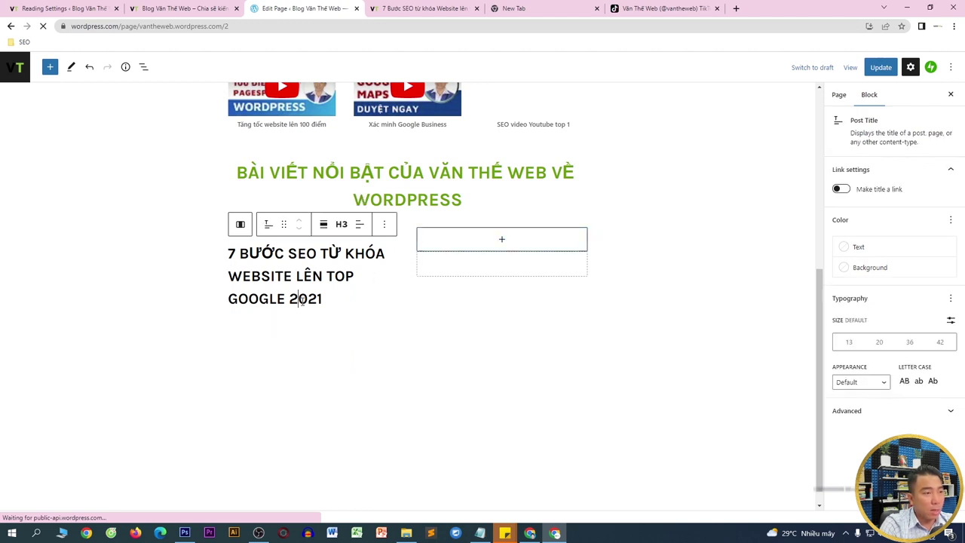
left_click_drag(323, 299, 216, 267)
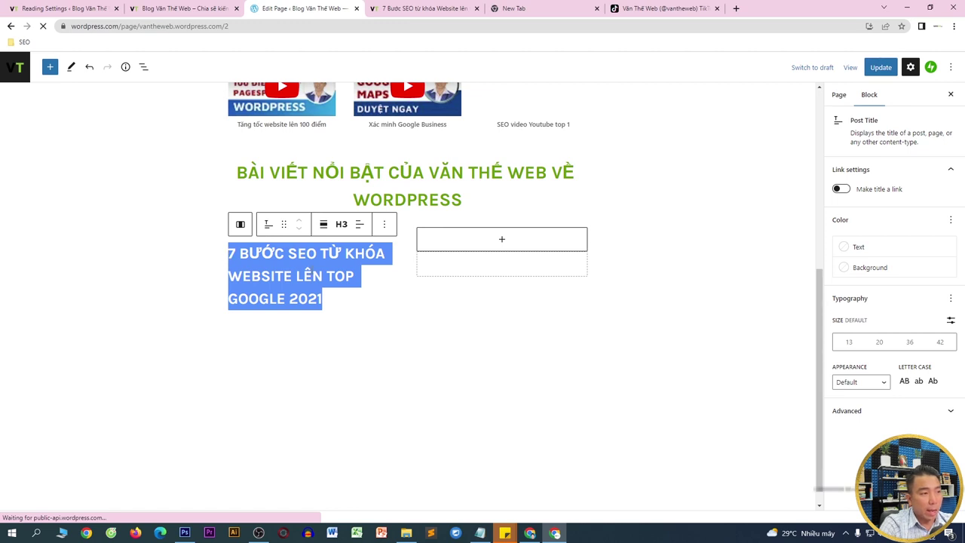
left_click(359, 299)
left_click(305, 326)
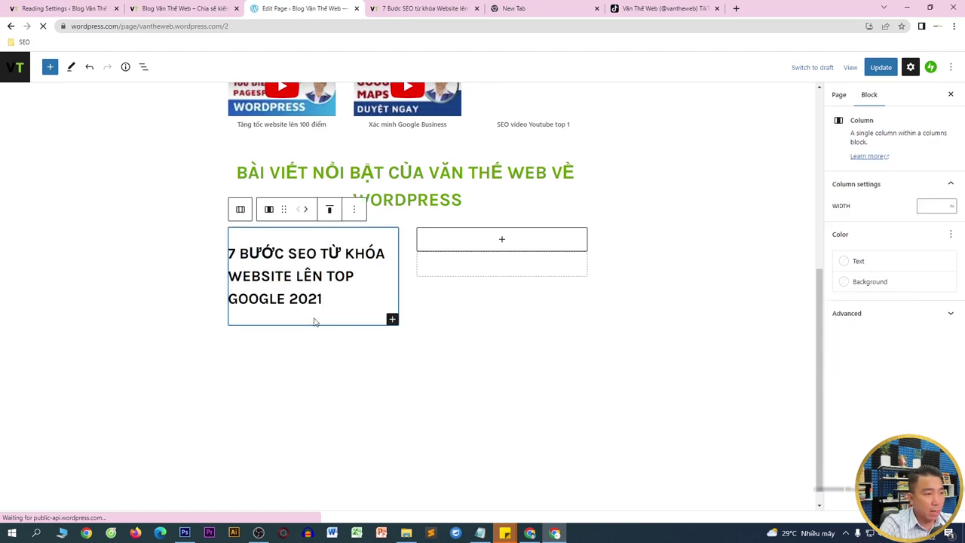
left_click(392, 319)
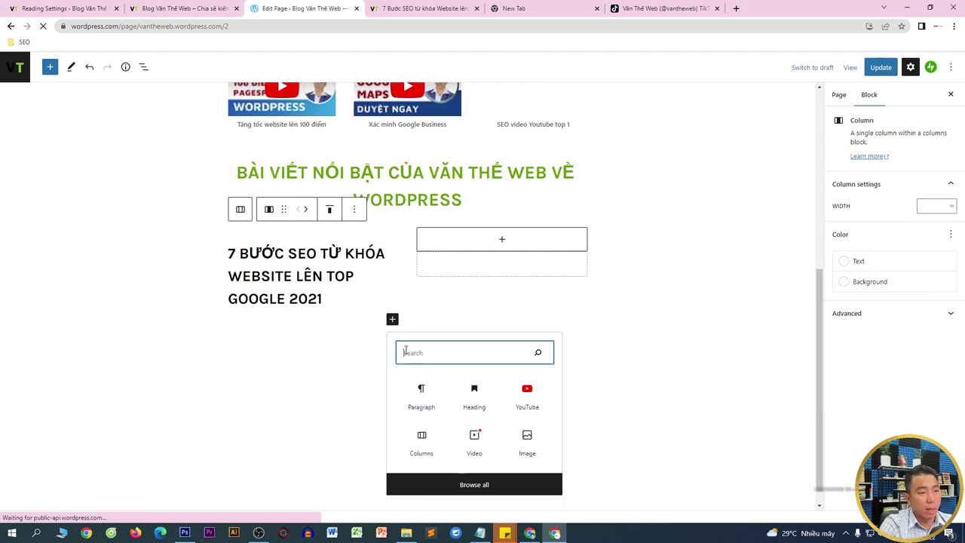
left_click(526, 448)
left_click(526, 448)
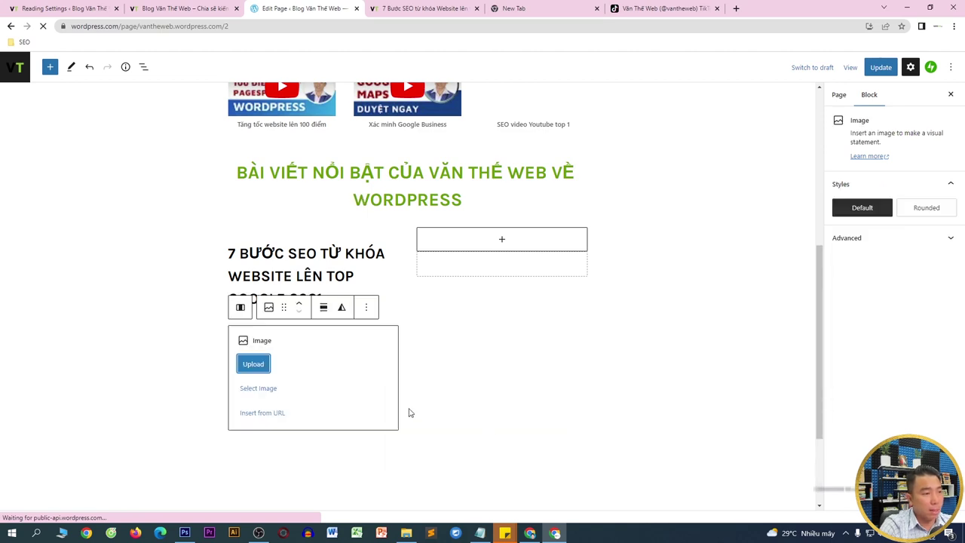
left_click(384, 7)
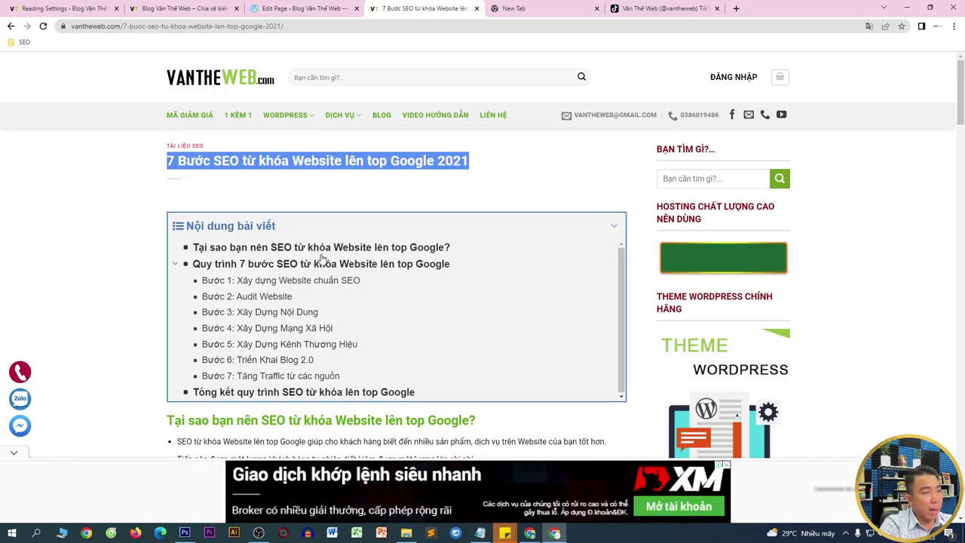
- Save the 7 Bước SEO post's full-size homepage thumbnail as a .webp file, then return to the editor
scroll(294, 273, "down", 3)
scroll(222, 218, "up", 1)
left_click(10, 26)
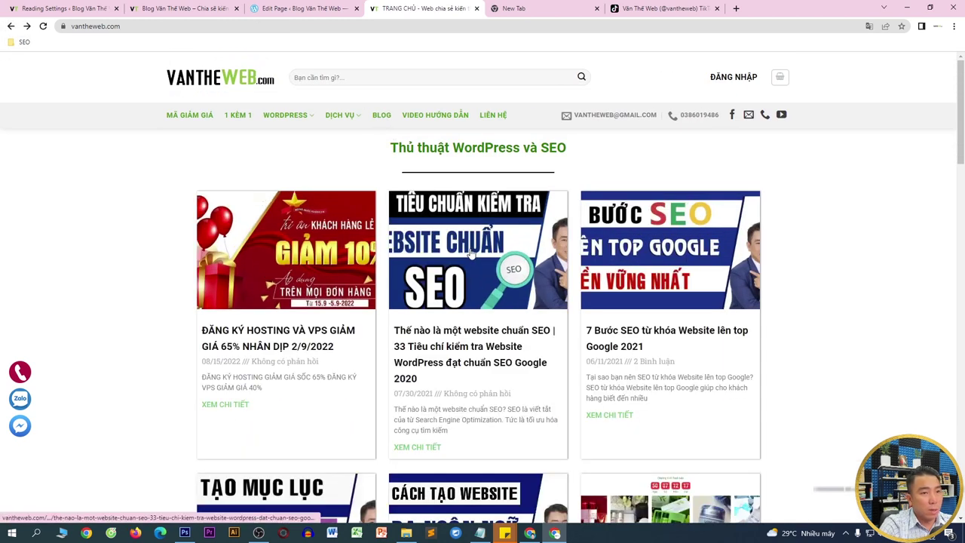
right_click(622, 263)
left_click(662, 370)
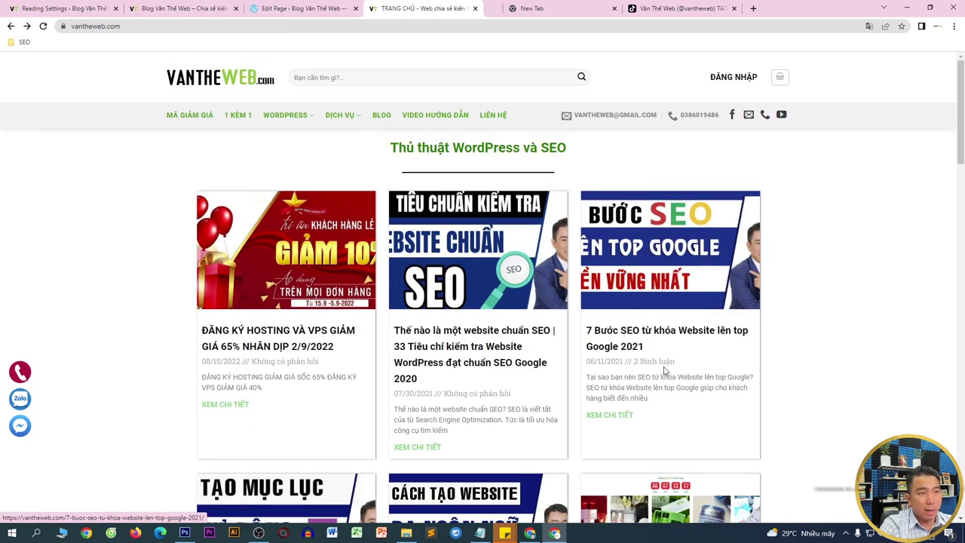
left_click(549, 4)
right_click(454, 302)
left_click(472, 320)
key("Return")
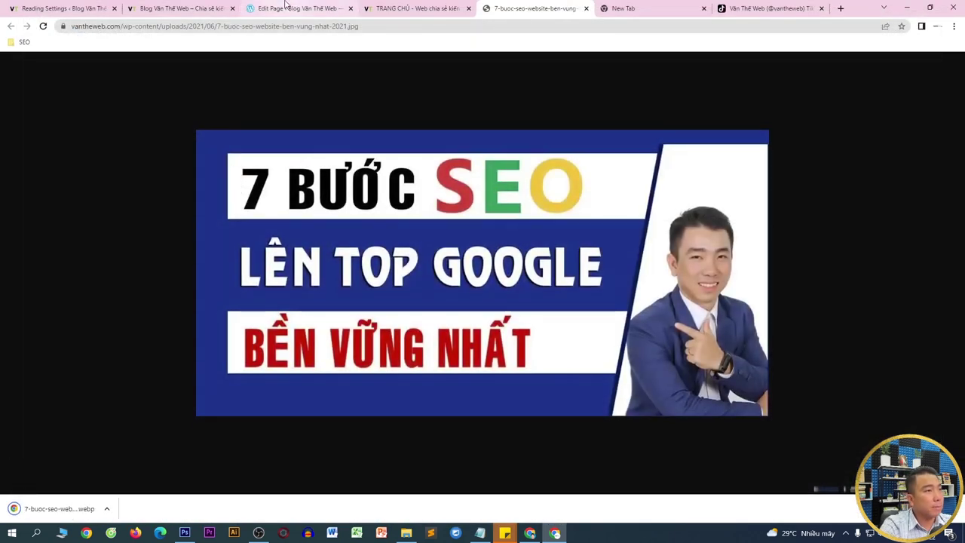
left_click(293, 8)
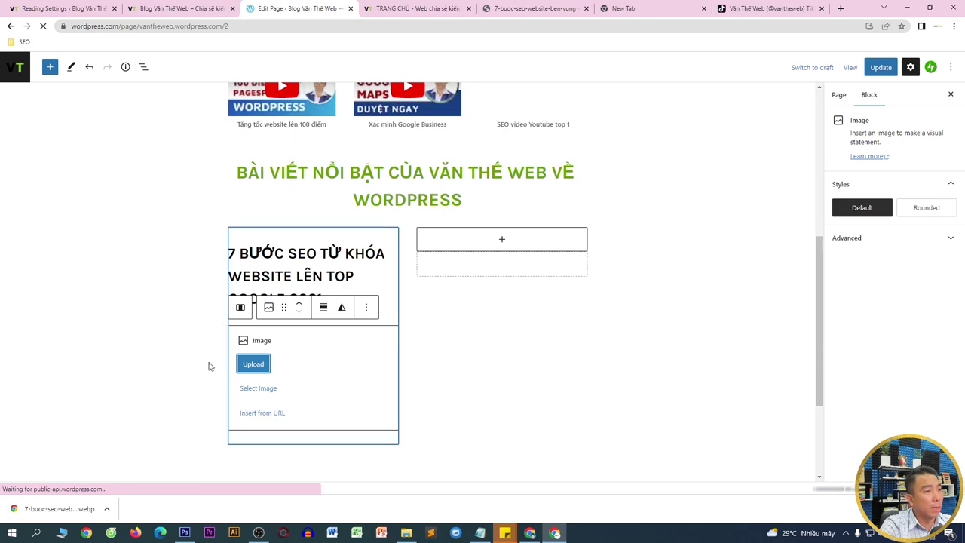
- Upload the downloaded 7-buoc-seo thumbnail into the first column's Image block
left_click(254, 364)
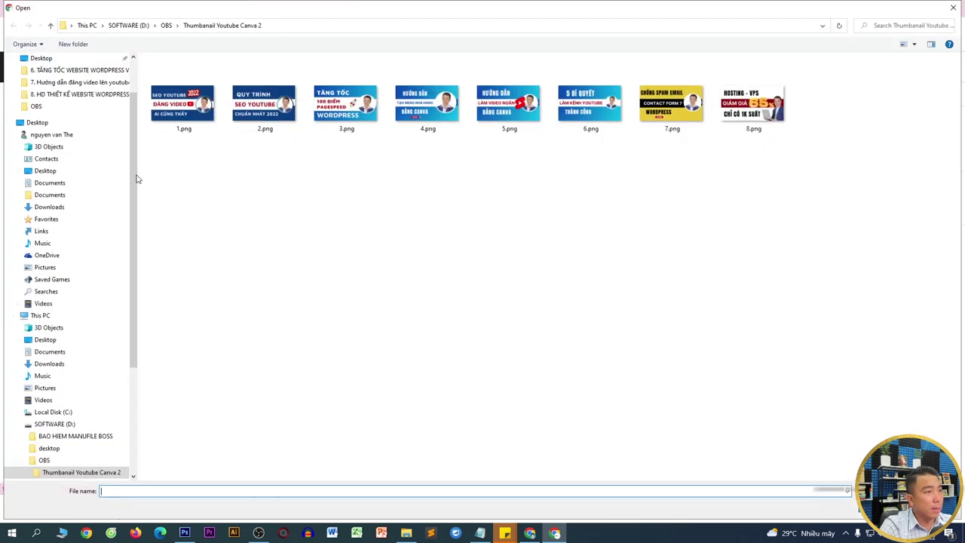
scroll(82, 113, "up", 2)
left_click(93, 62)
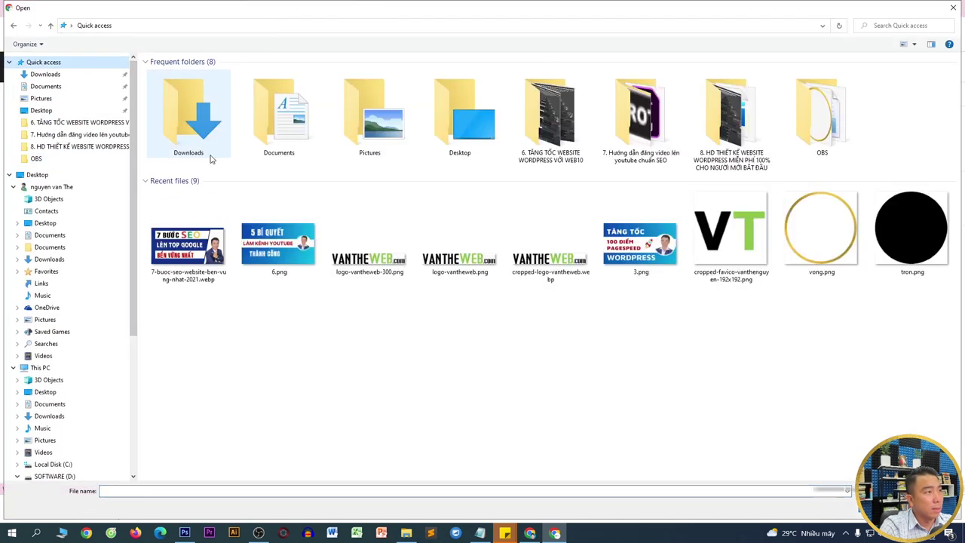
double_click(188, 245)
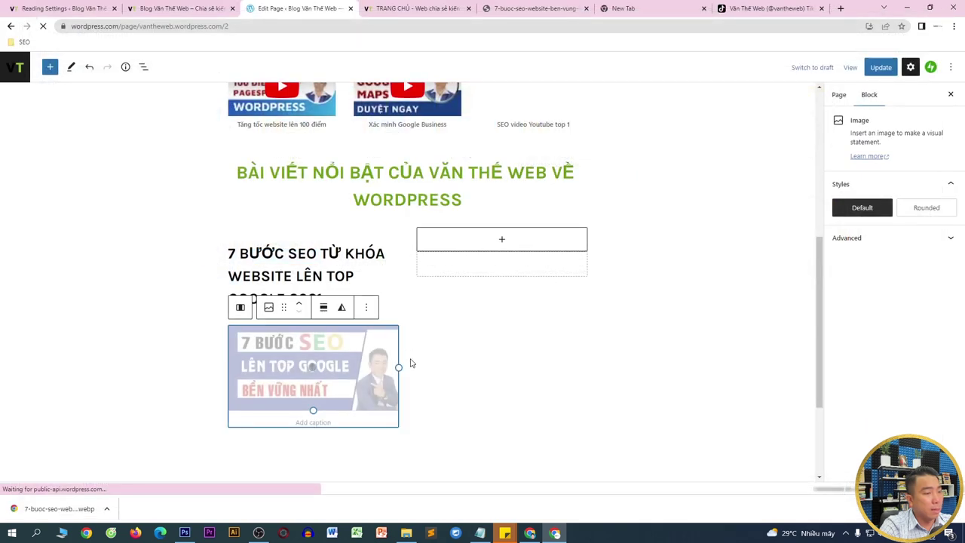
scroll(390, 358, "down", 1)
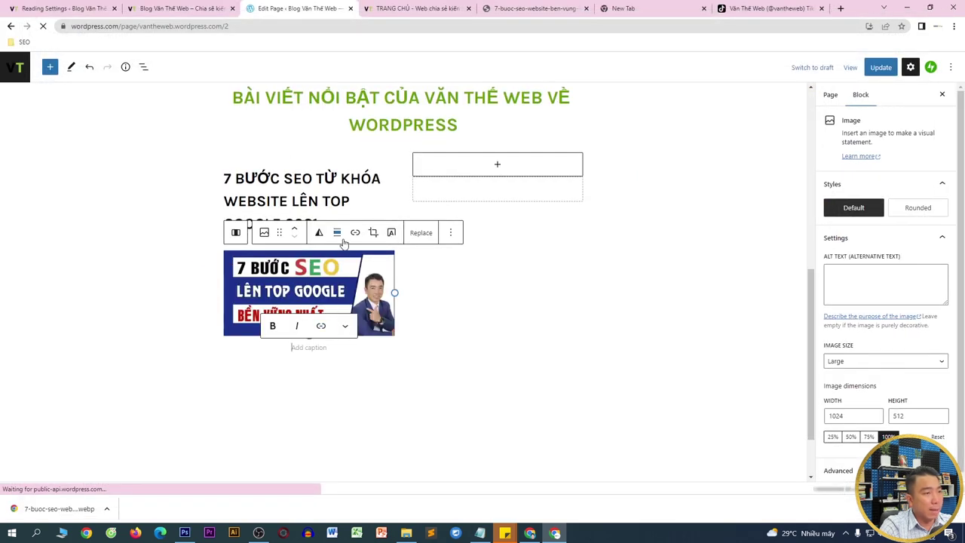
- Move the H3 post title below the thumbnail image
left_click(352, 201)
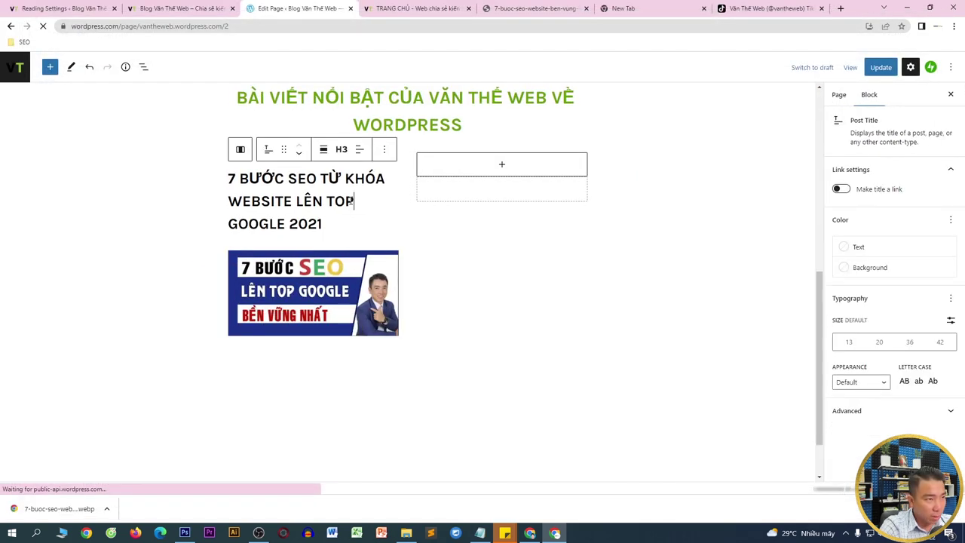
left_click(298, 152)
left_click(367, 150)
left_click(341, 251)
left_click(362, 211)
left_click(327, 302)
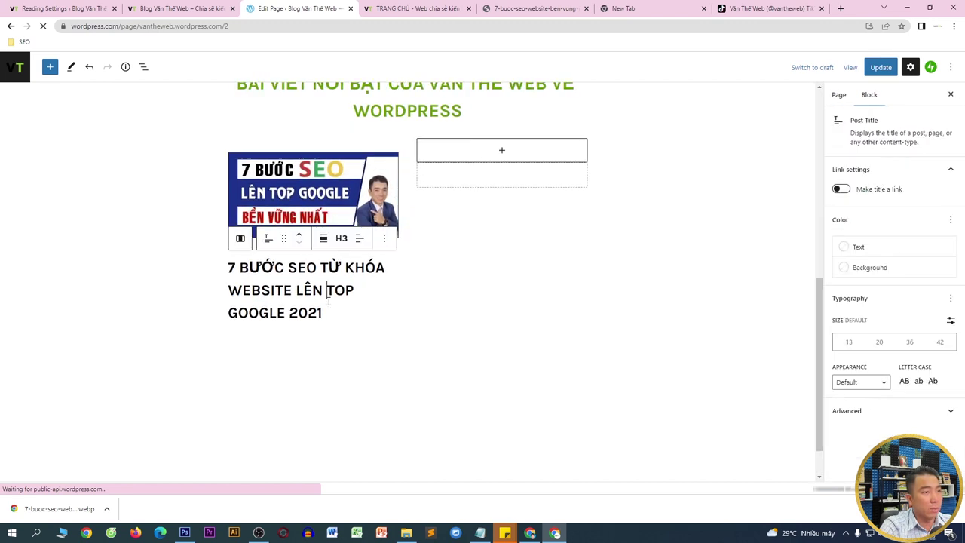
scroll(478, 407, "up", 2)
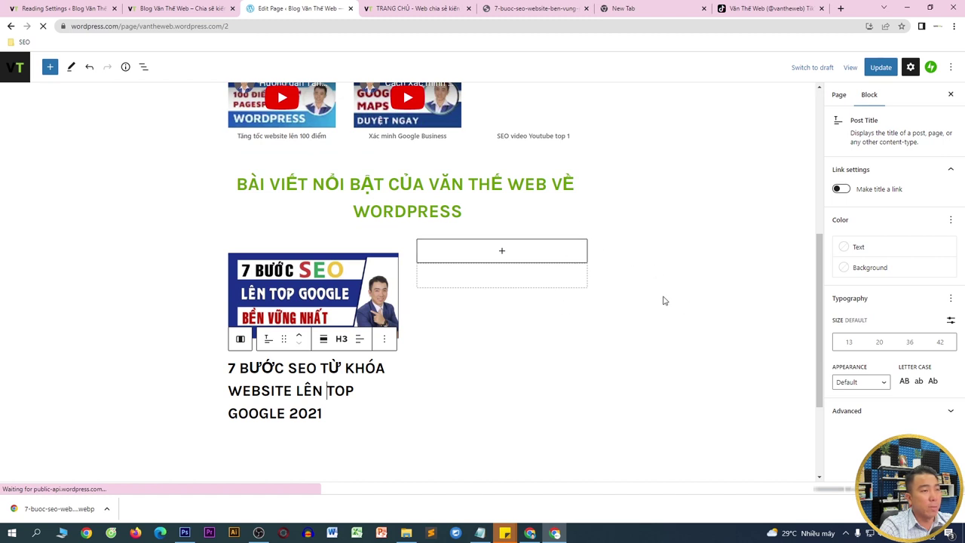
- Copy the 7 Bước SEO article's web address from vantheweb.com and return to the editor
left_click(528, 8)
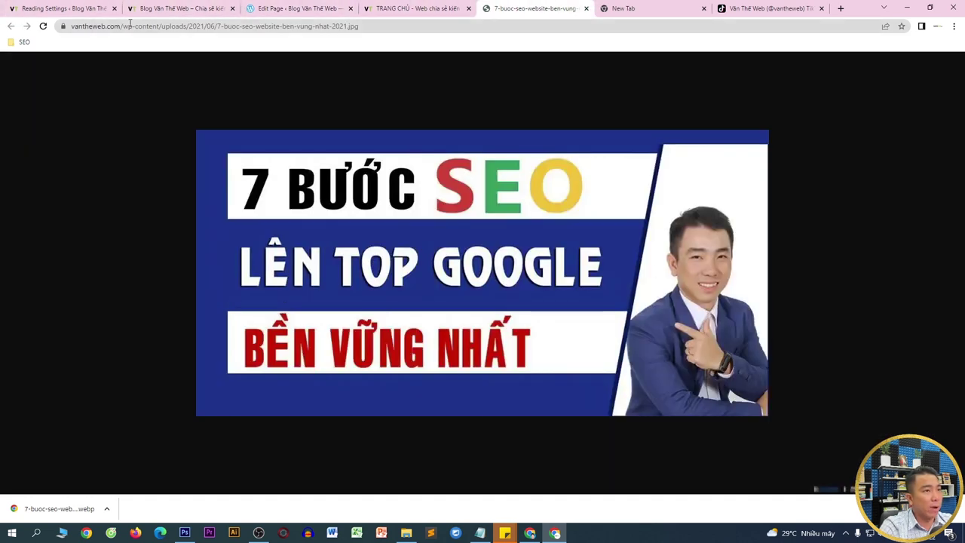
left_click(404, 6)
left_click(666, 256)
left_click(391, 28)
key("ctrl+c")
right_click(391, 28)
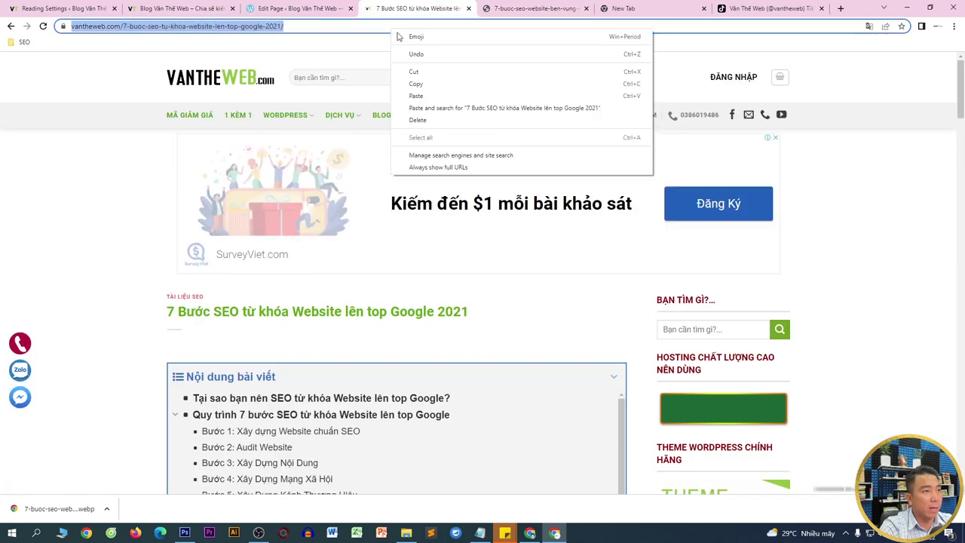
left_click(424, 82)
left_click(325, 7)
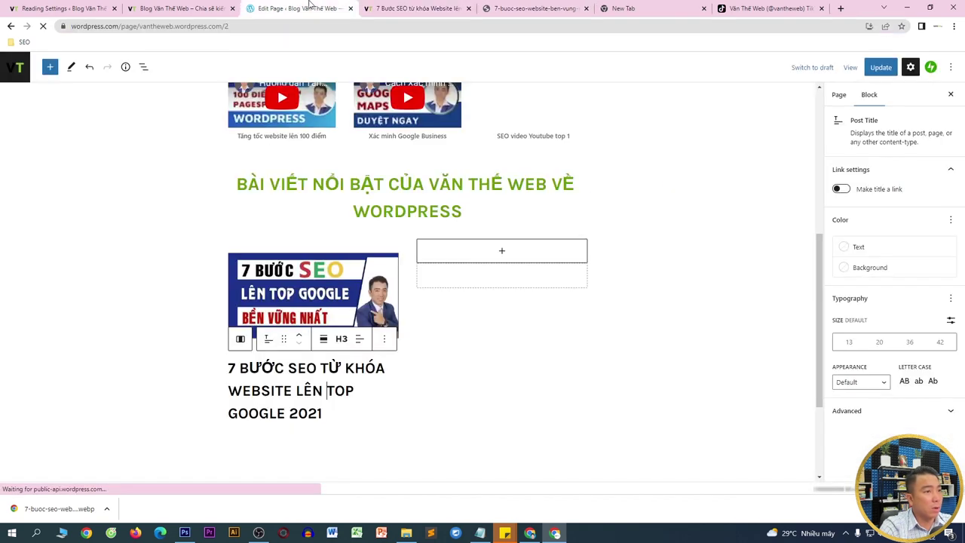
- Link the thumbnail image to the pasted 7 Bước SEO article address
left_click(315, 290)
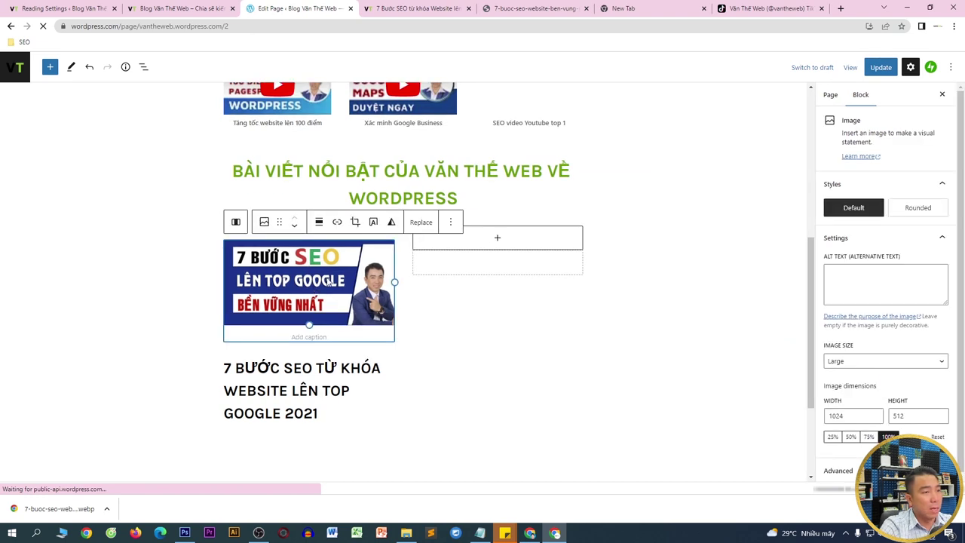
left_click(338, 223)
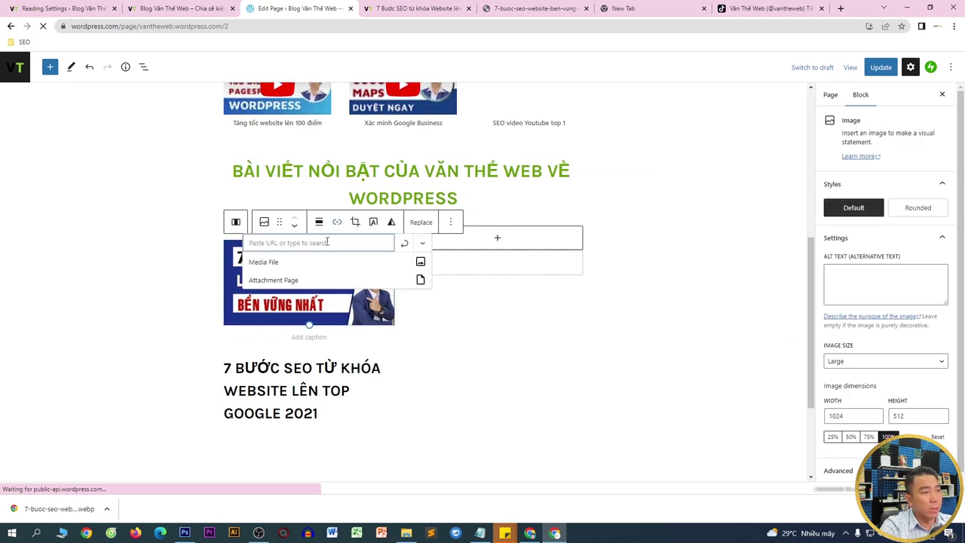
key("ctrl+v")
left_click(405, 244)
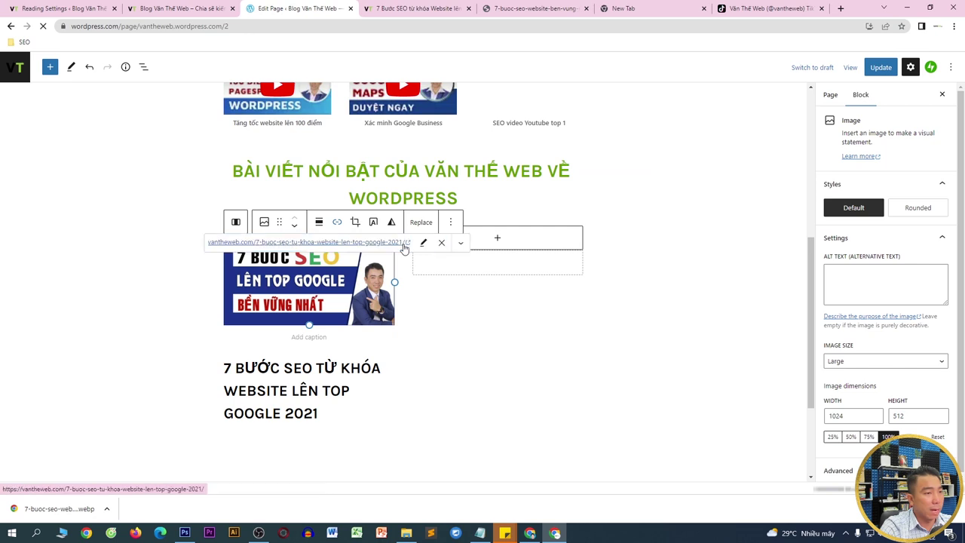
- Undo an accidental paste of the address over the H3 title, keeping the title text unchanged
left_click(328, 377)
left_click_drag(323, 401, 320, 343)
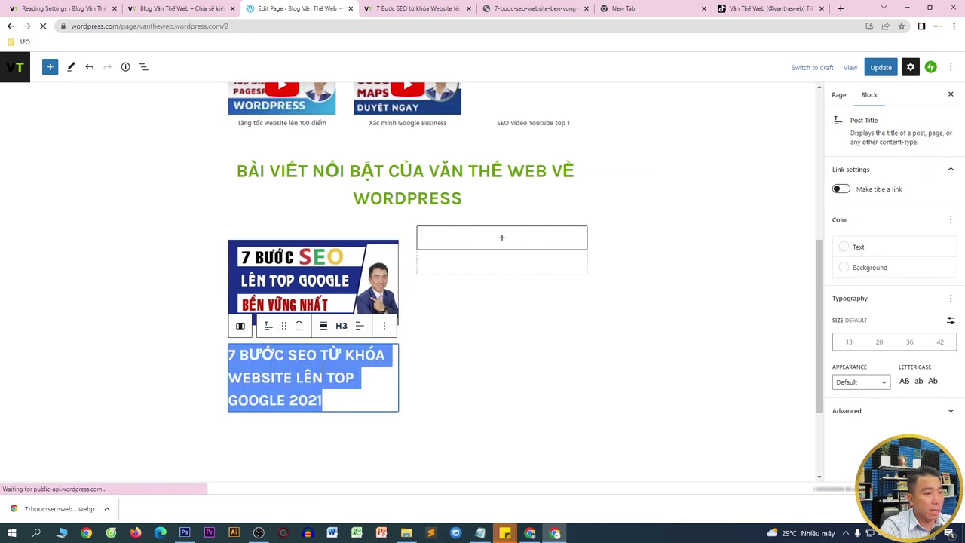
key("ctrl+v")
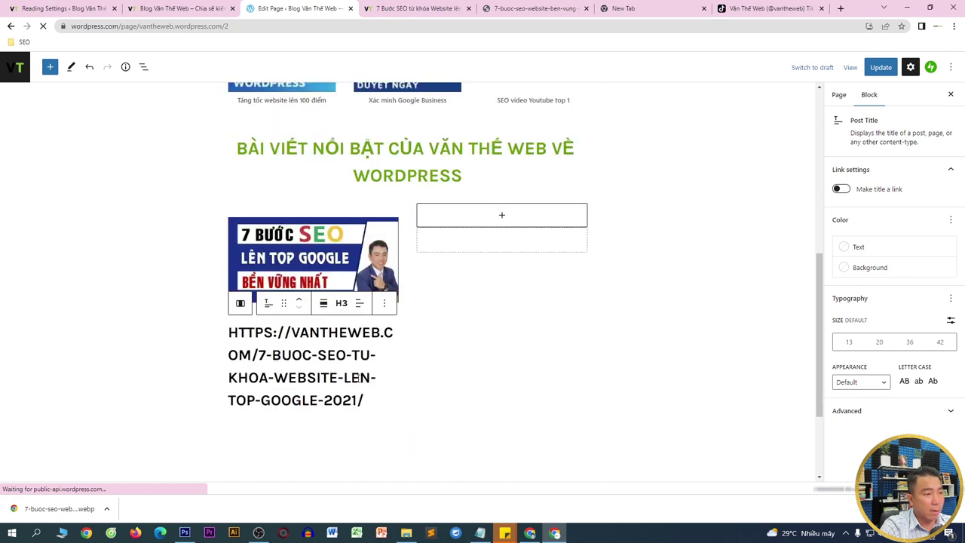
key("ctrl+z")
left_click_drag(326, 445, 228, 404)
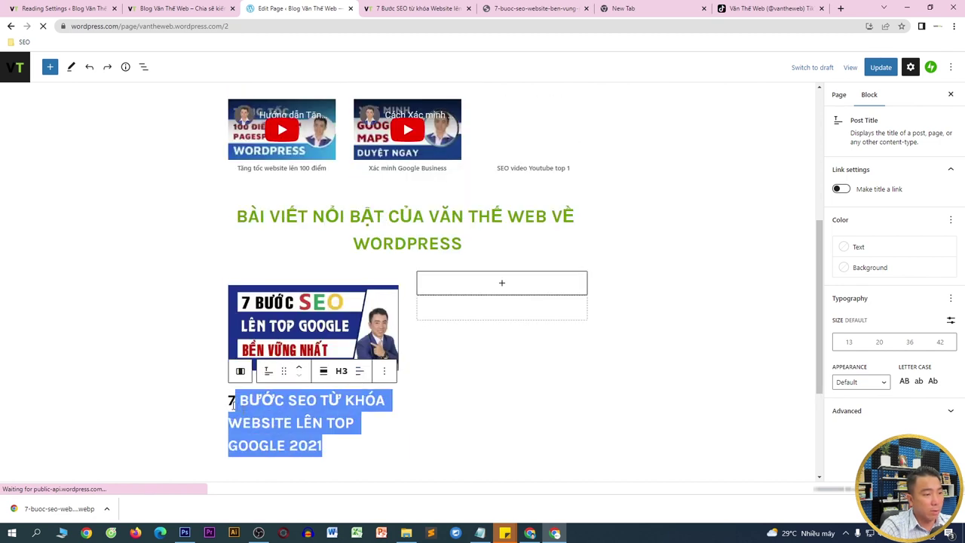
scroll(335, 392, "down", 1)
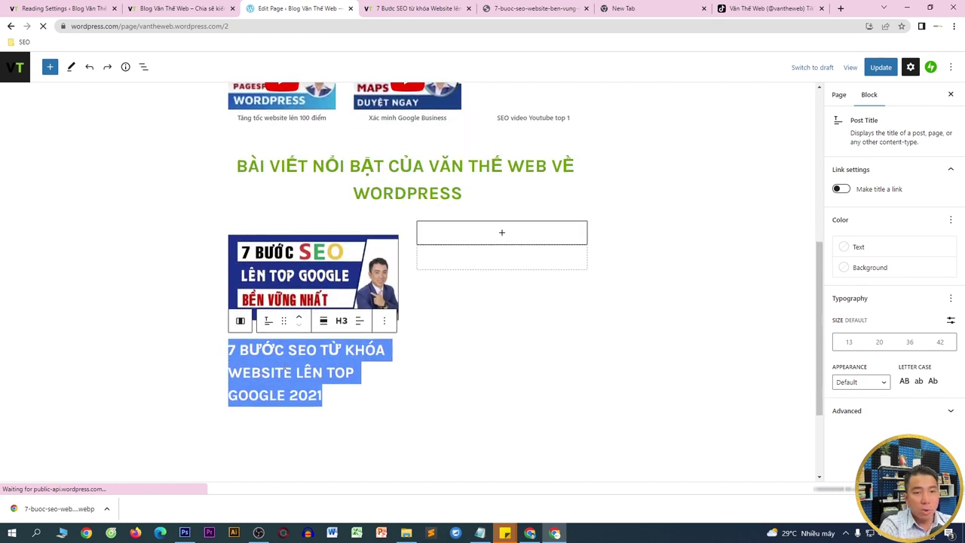
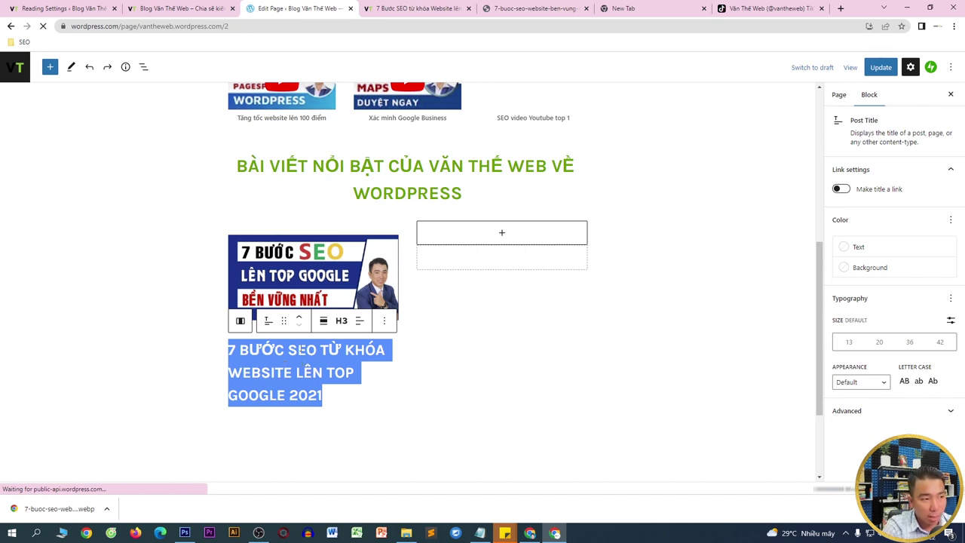
- Clear the post title text and remove the Post Title block beneath the SEO image
left_click(383, 323)
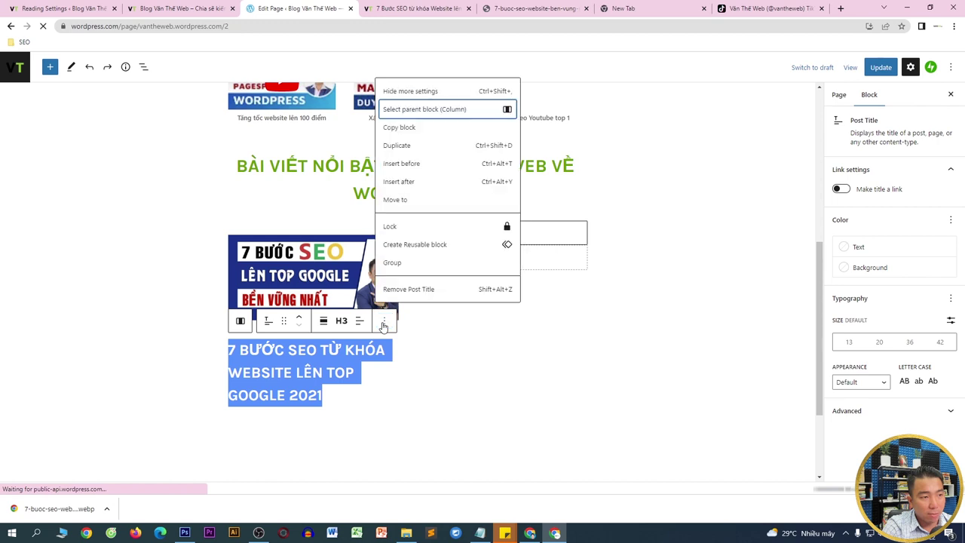
left_click(315, 353)
key("ctrl+a")
key("ctrl+c")
key("BackSpace")
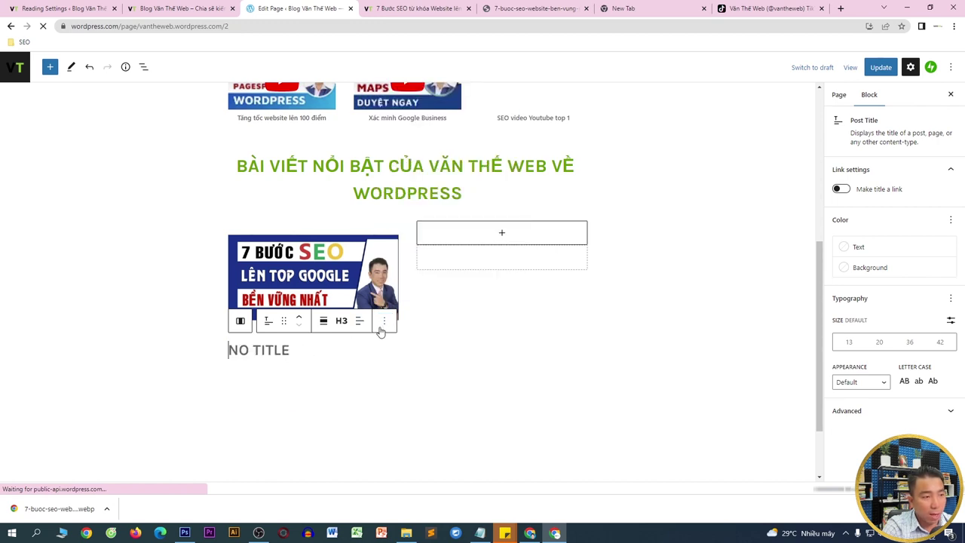
left_click(380, 324)
left_click(411, 289)
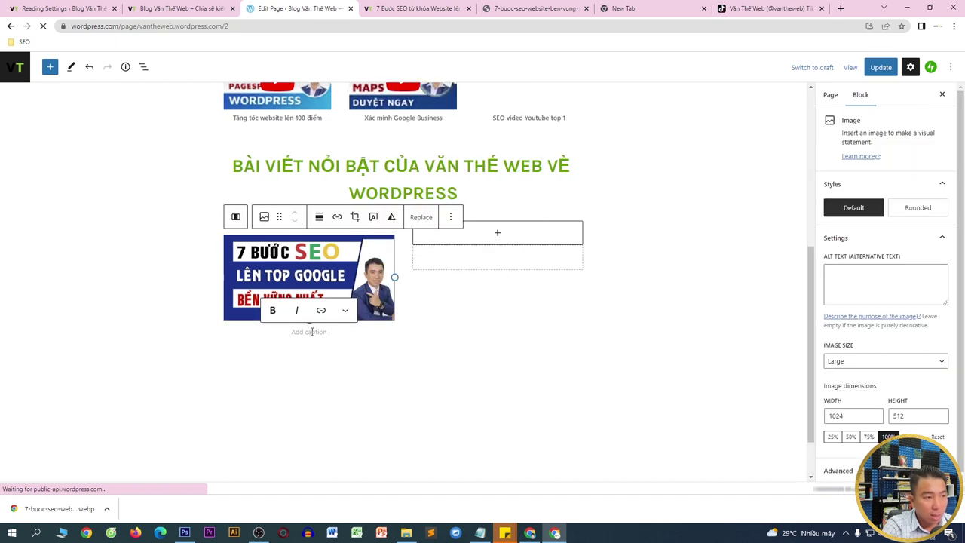
- Add a paragraph in the image's column with '7 BƯỚC SEO TỪ KHÓA WEBSITE LÊN TOP GOOGLE 2021' and select it
left_click(308, 354)
left_click(348, 331)
left_click(392, 332)
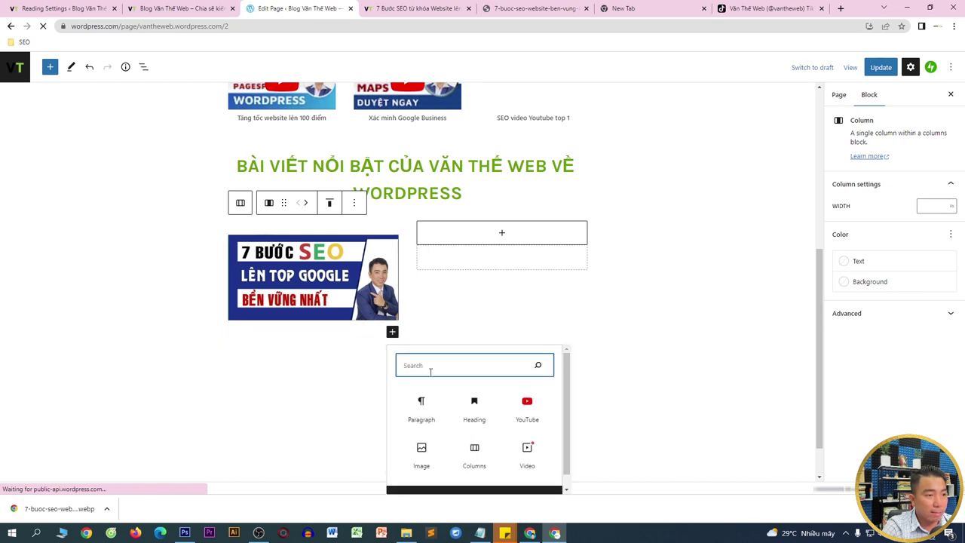
left_click(424, 407)
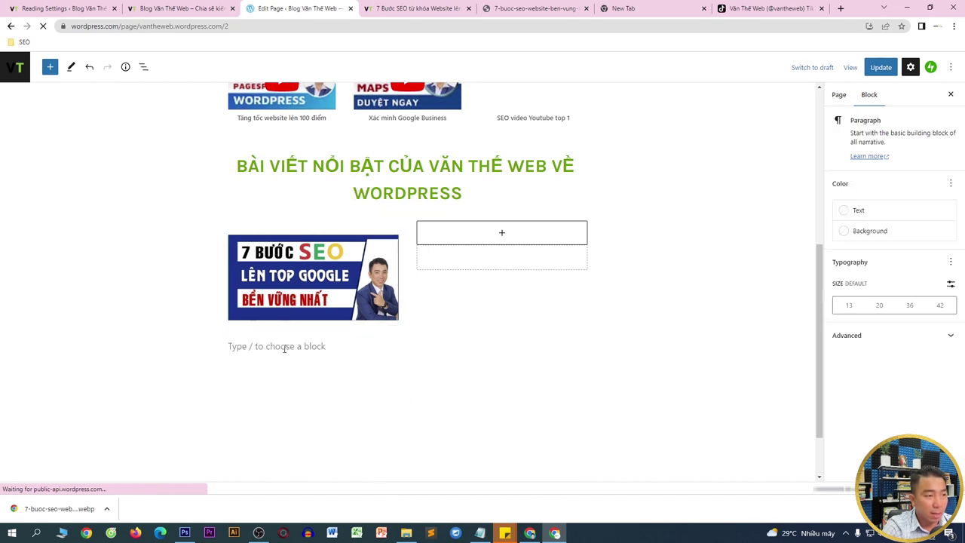
key("ctrl+v")
key("ctrl+a")
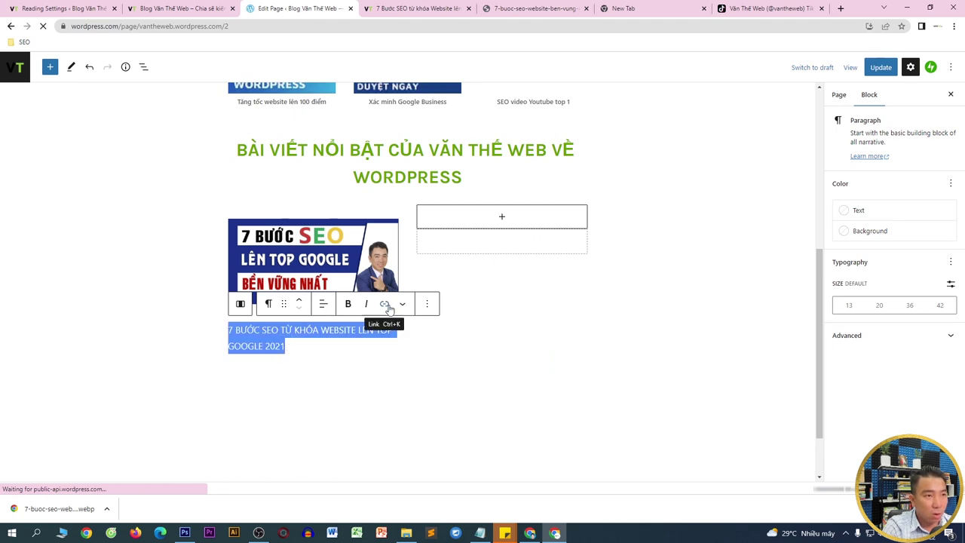
- Link the title paragraph to the vantheweb.com article URL, opening in a new tab
left_click(419, 8)
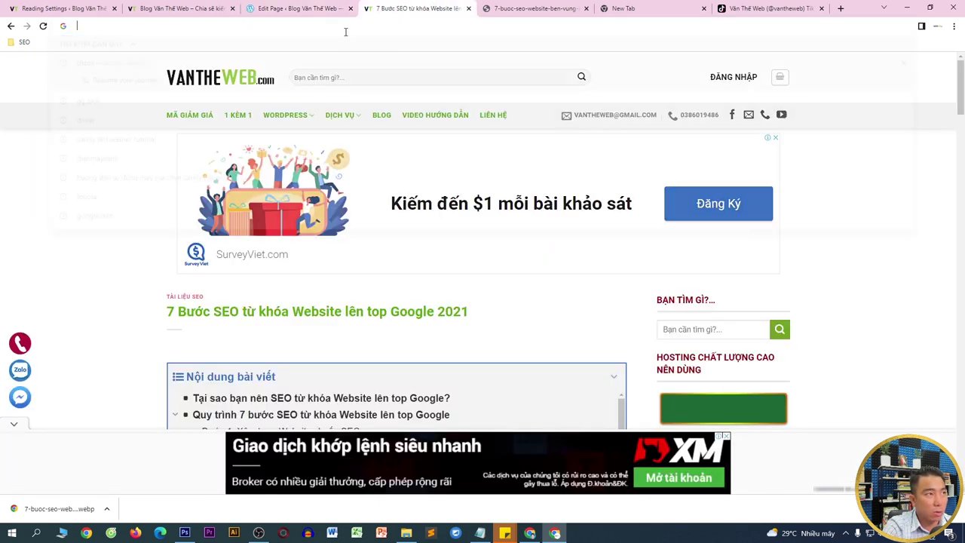
key("BackSpace")
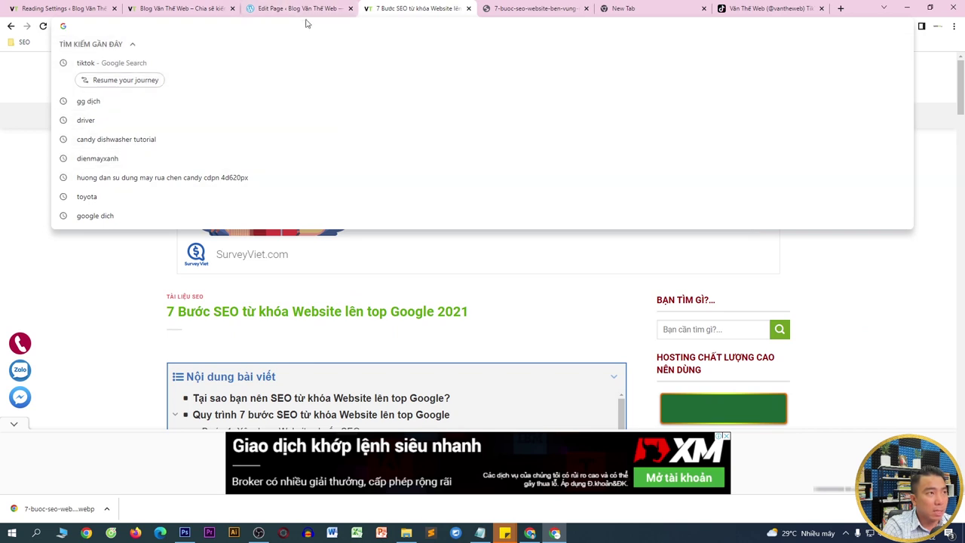
left_click(298, 7)
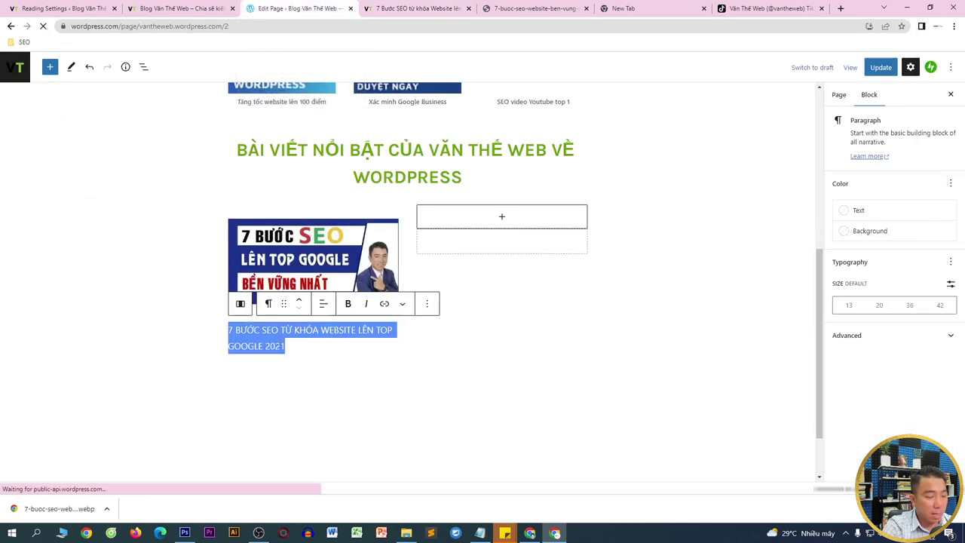
left_click(384, 303)
type("https://vantheweb.com/7-buoc-seo-tu-khoa-website-len-top-google-2021/")
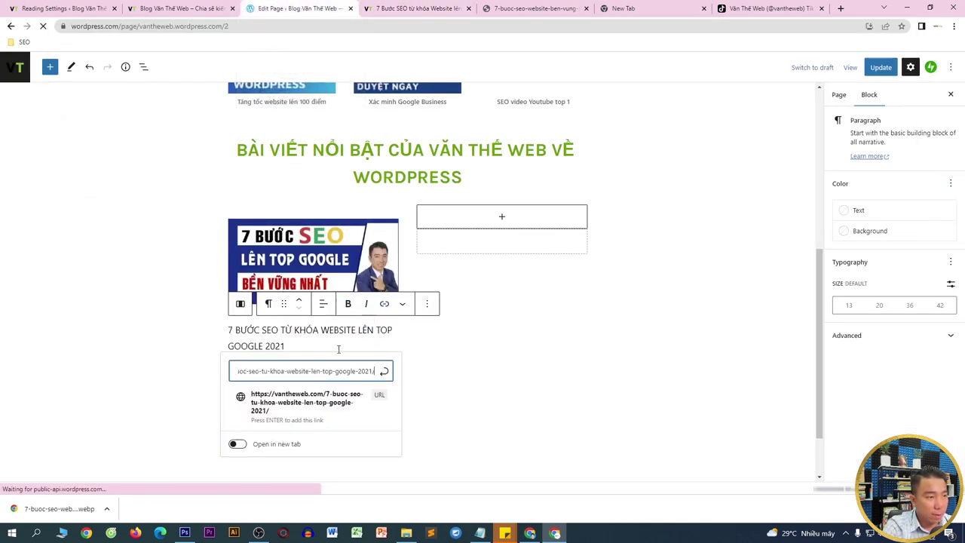
left_click(237, 444)
left_click(383, 372)
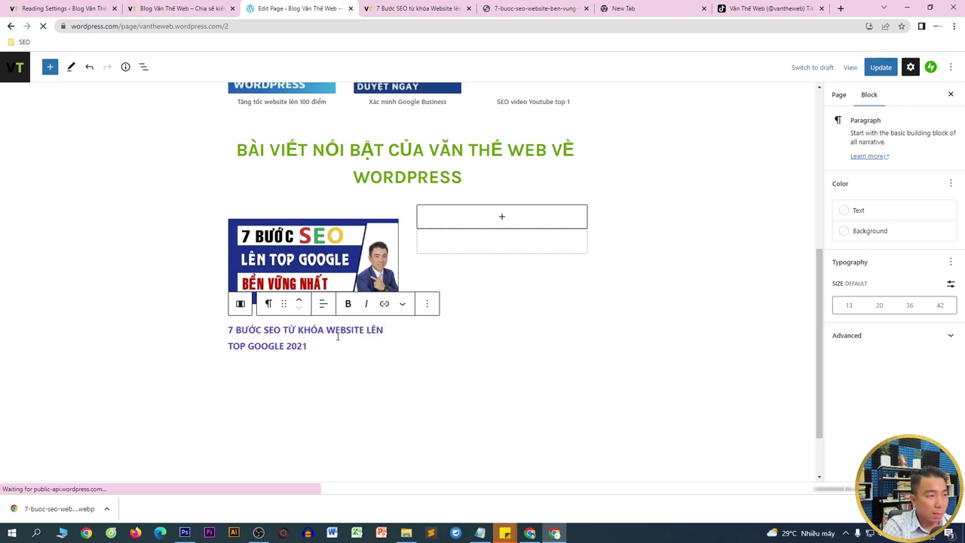
- Center the title paragraph and update the page
left_click(327, 306)
left_click(354, 353)
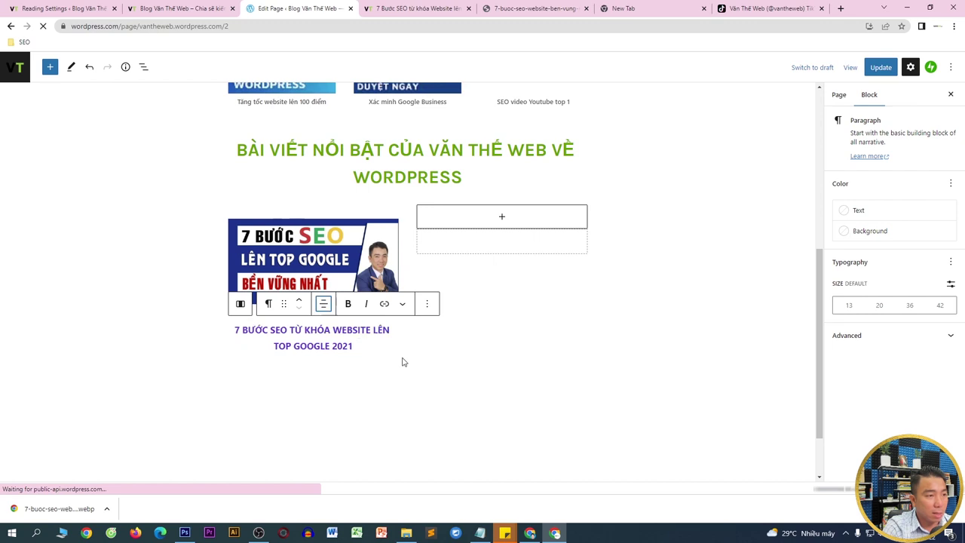
left_click(364, 340)
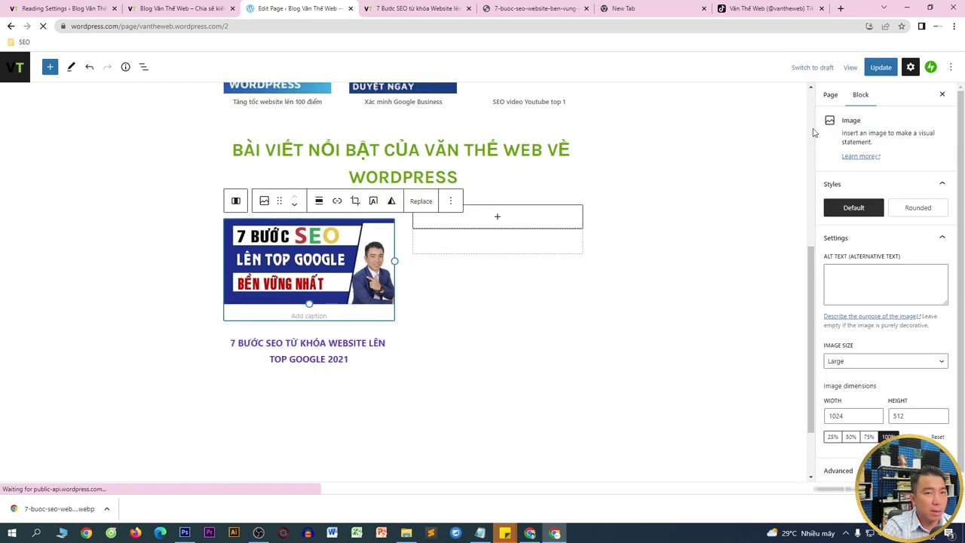
left_click(875, 68)
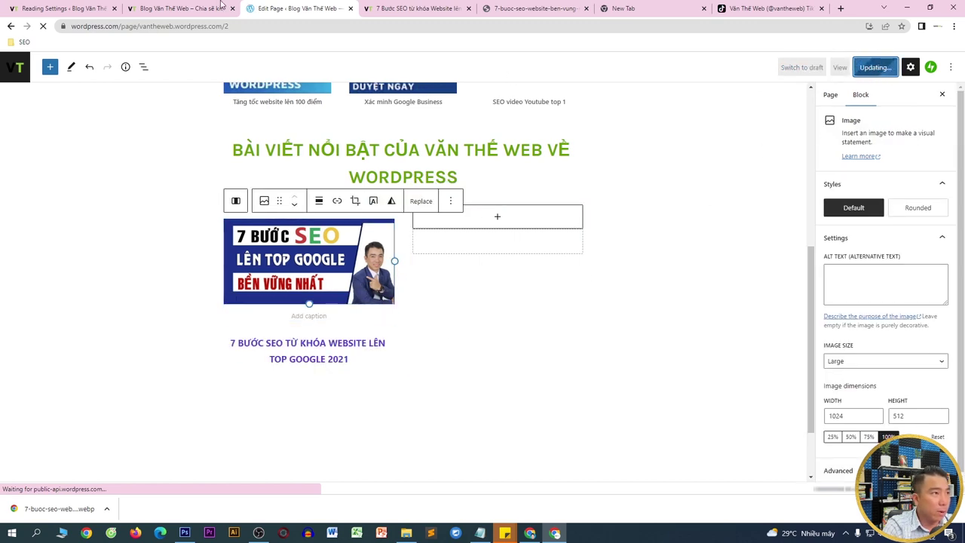
left_click(202, 6)
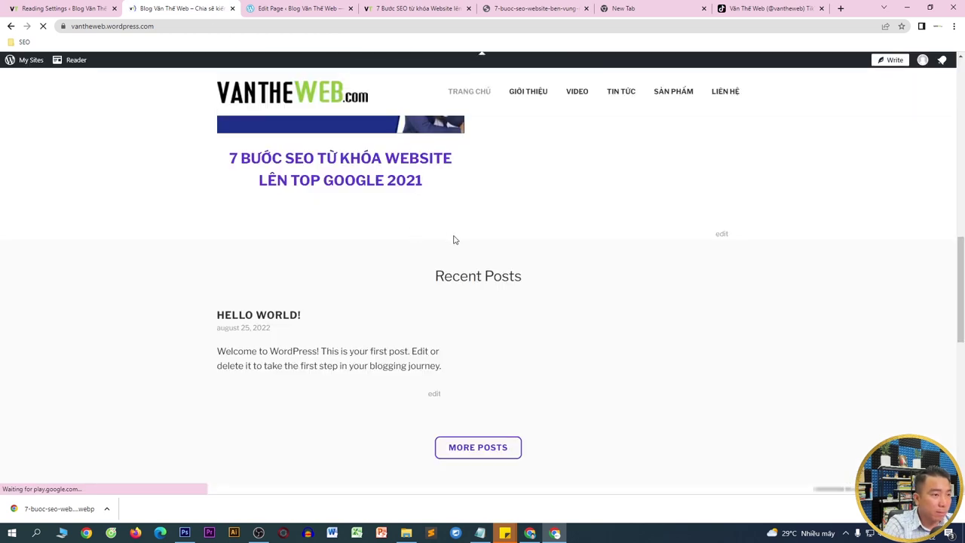
scroll(423, 249, "down", 2)
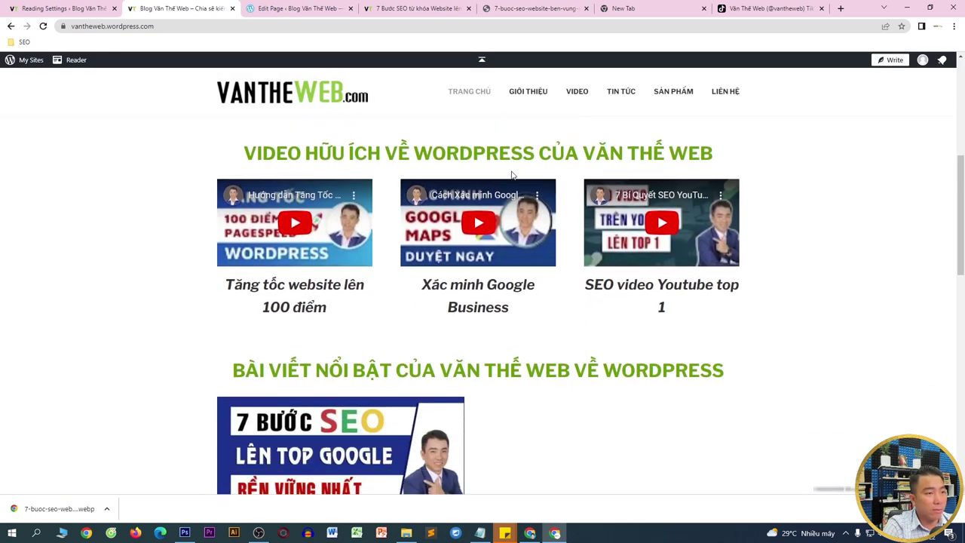
scroll(488, 160, "down", 2)
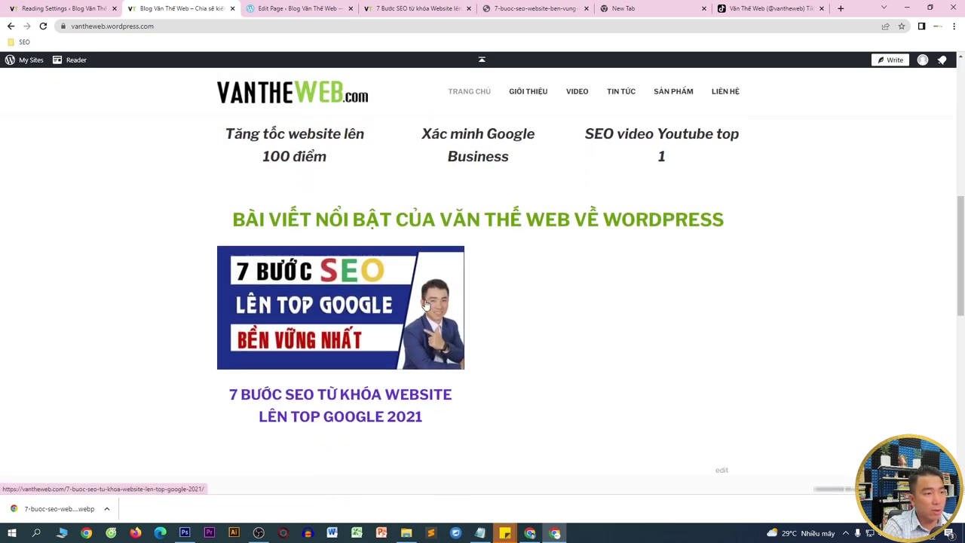
key("ctrl+Tab")
left_click(463, 254)
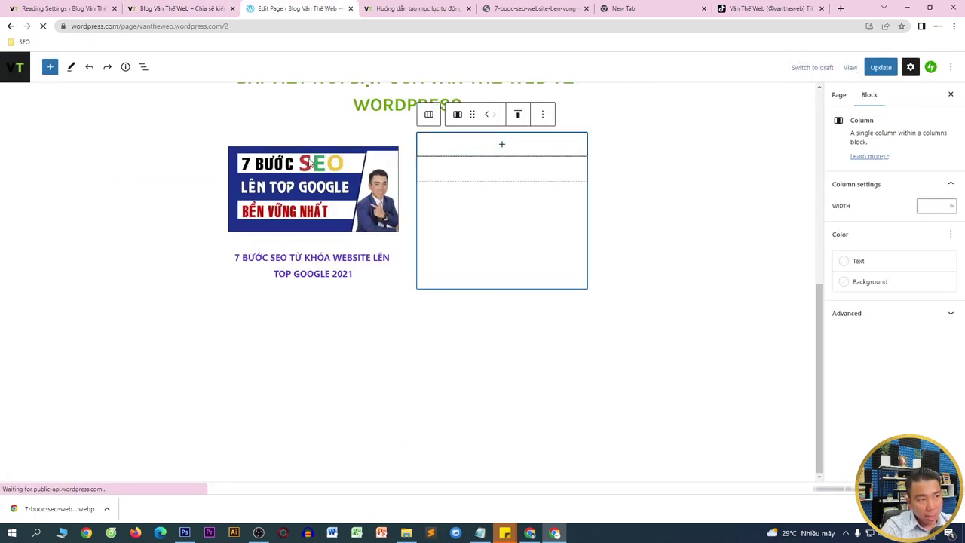
- Duplicate the column holding the SEO image and linked title
left_click(359, 168)
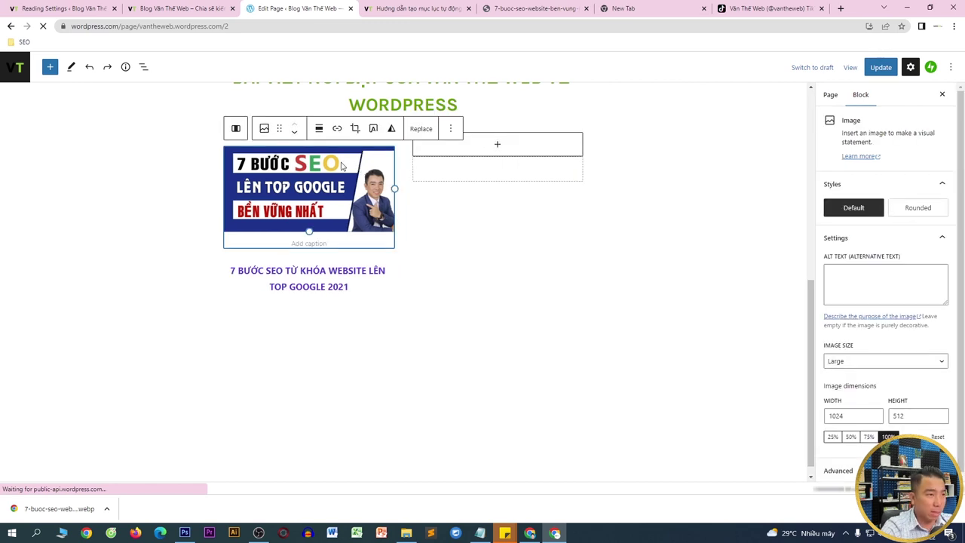
left_click(324, 308)
left_click(383, 290)
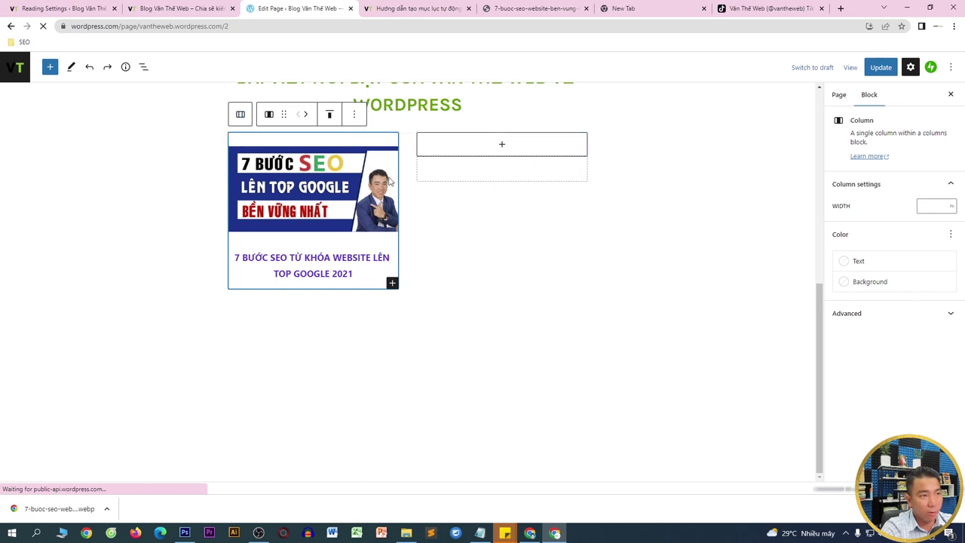
left_click(356, 115)
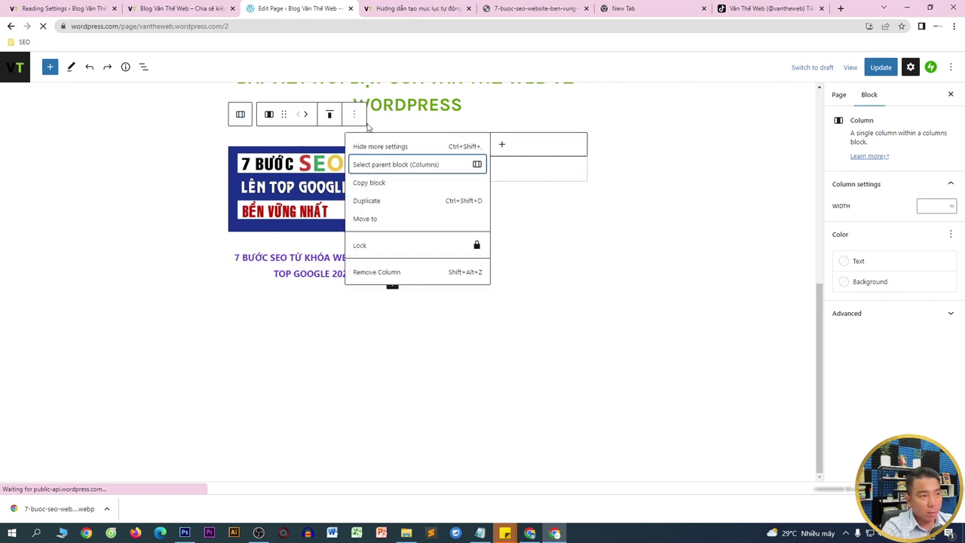
left_click(369, 200)
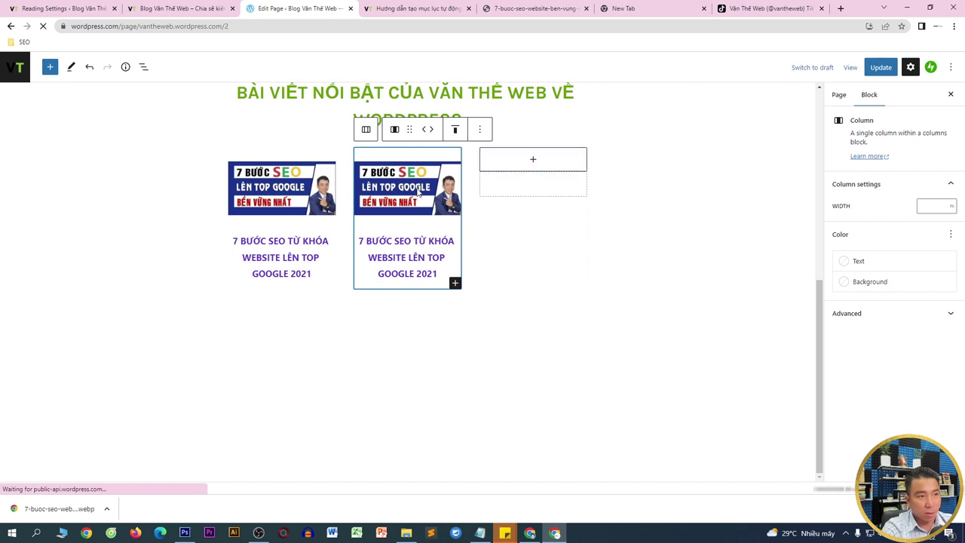
- Remove the empty third column from the layout
left_click(518, 159)
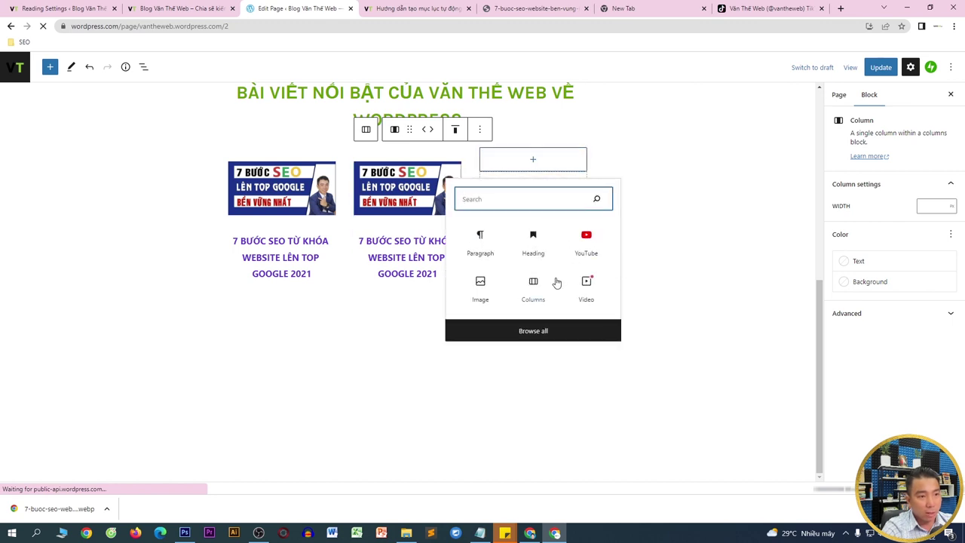
right_click(522, 161)
left_click(625, 123)
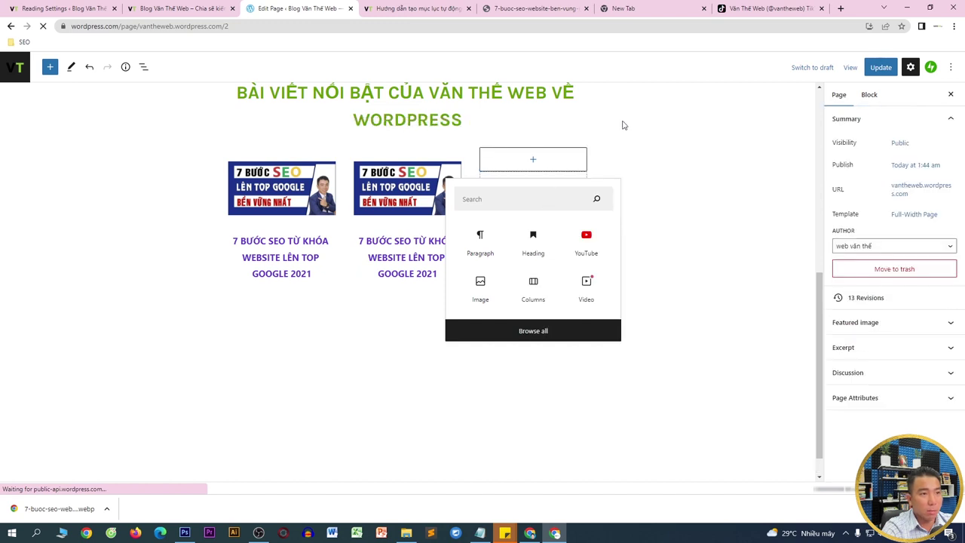
left_click(587, 164)
left_click(537, 197)
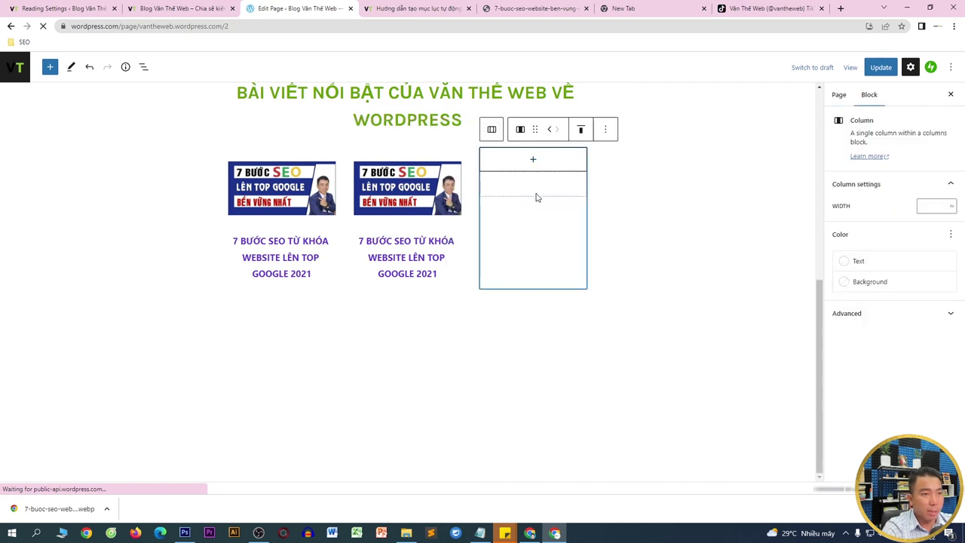
left_click(603, 131)
left_click(614, 285)
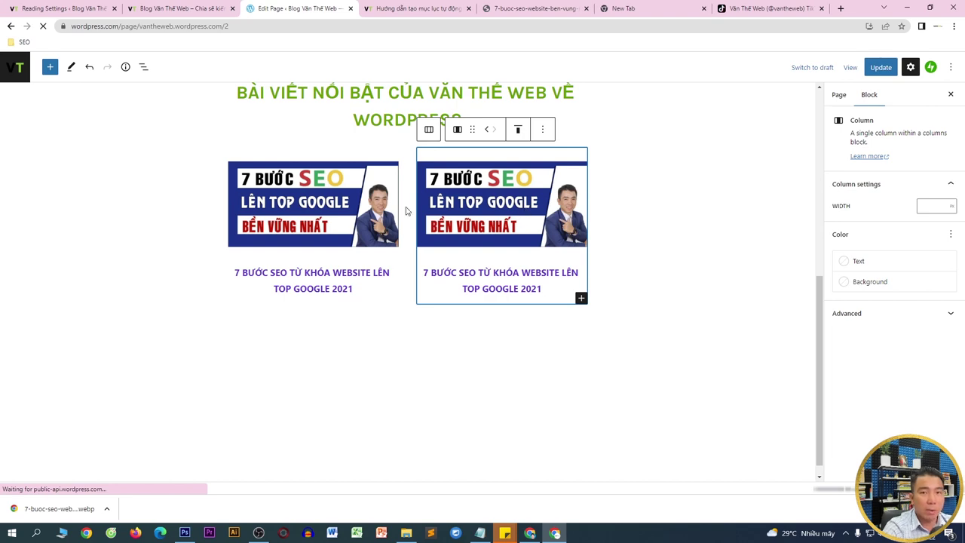
- Copy the Fixed TOC article title into Word and convert it to UPPERCASE
key("ctrl+Tab")
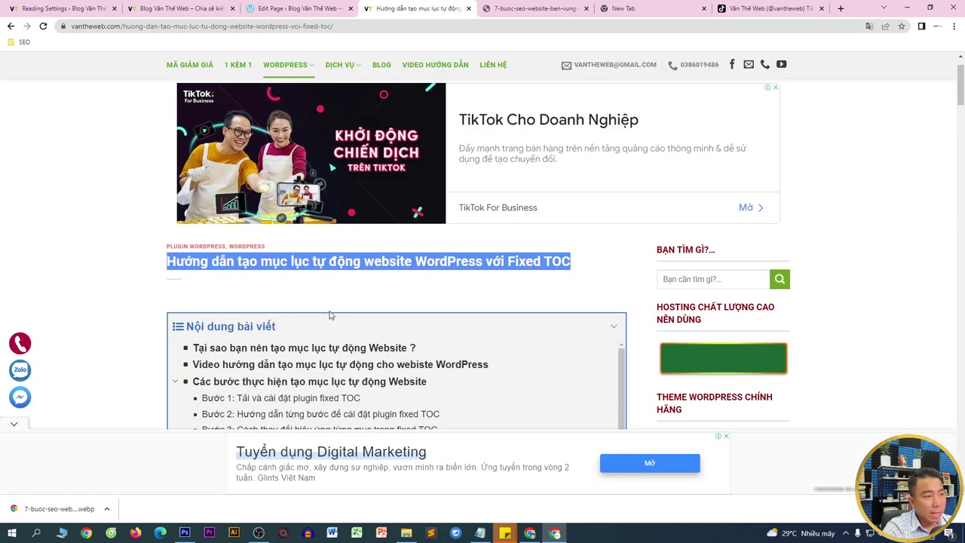
right_click(264, 270)
left_click(265, 271)
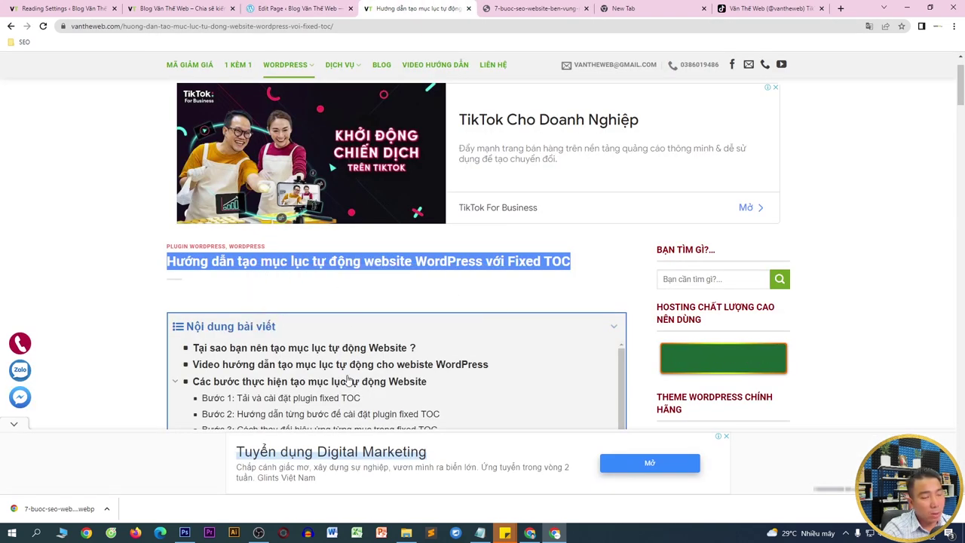
left_click(331, 533)
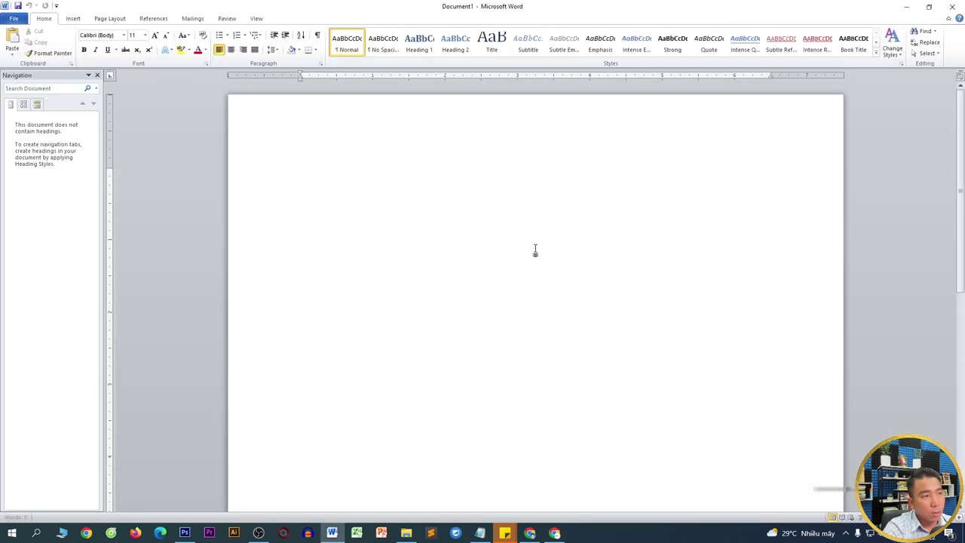
key("ctrl+v")
key("ctrl+a")
left_click(184, 36)
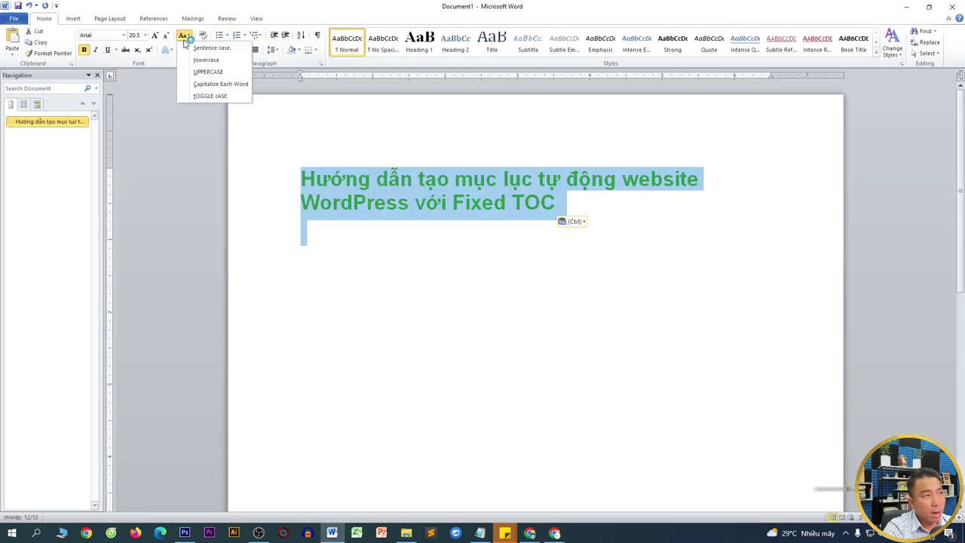
left_click(208, 72)
- Copy the uppercased title, clear it from Word, and return to the second column's title
key("Delete")
key("alt+Tab")
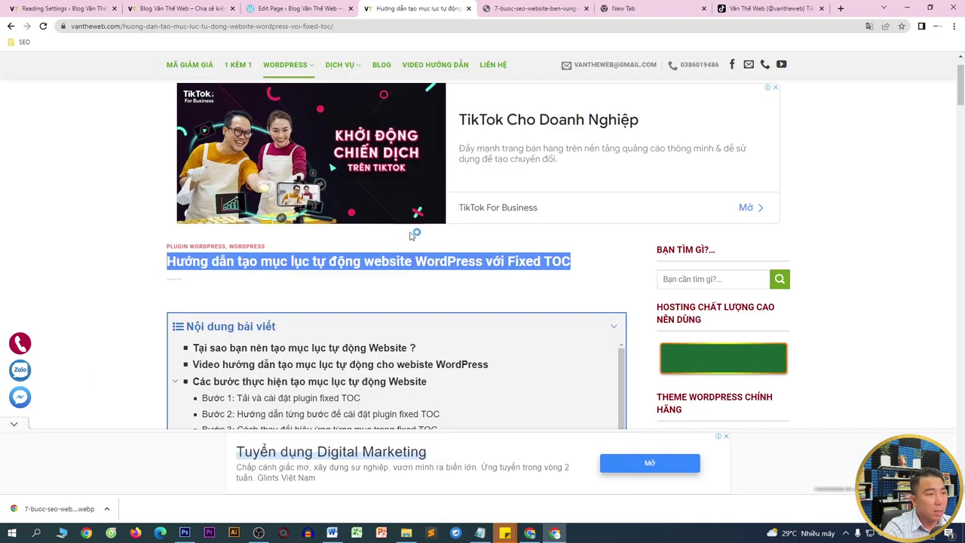
key("ctrl+shift+Tab")
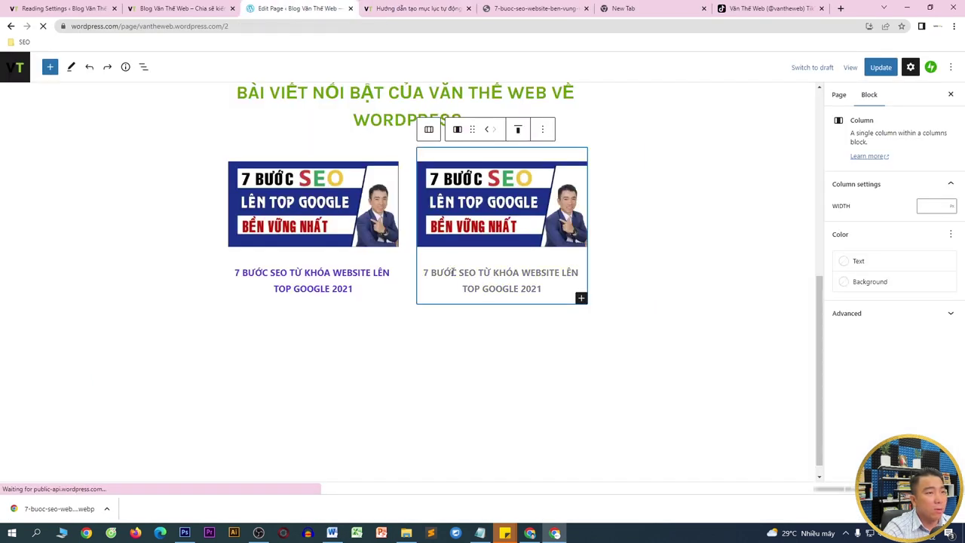
left_click(453, 278)
- Replace the second column's title with the uppercase Fixed TOC title and grab the article URL
left_click_drag(422, 272, 548, 292)
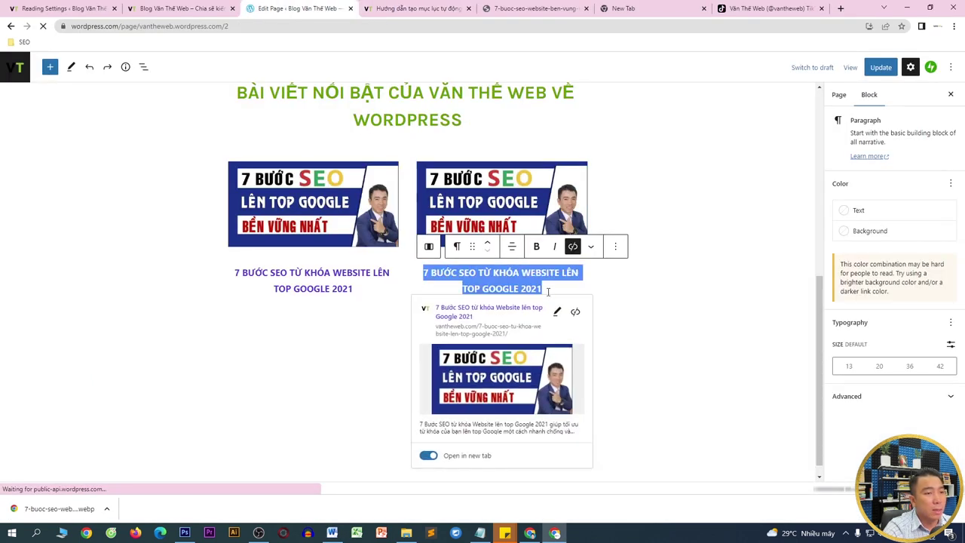
key("ctrl+v")
key("ctrl+Tab")
left_click(431, 25)
key("ctrl+shift+Tab")
- Attempt to link the new title to the Fixed TOC article URL with Open in new tab
left_click(494, 257)
key("ctrl+a")
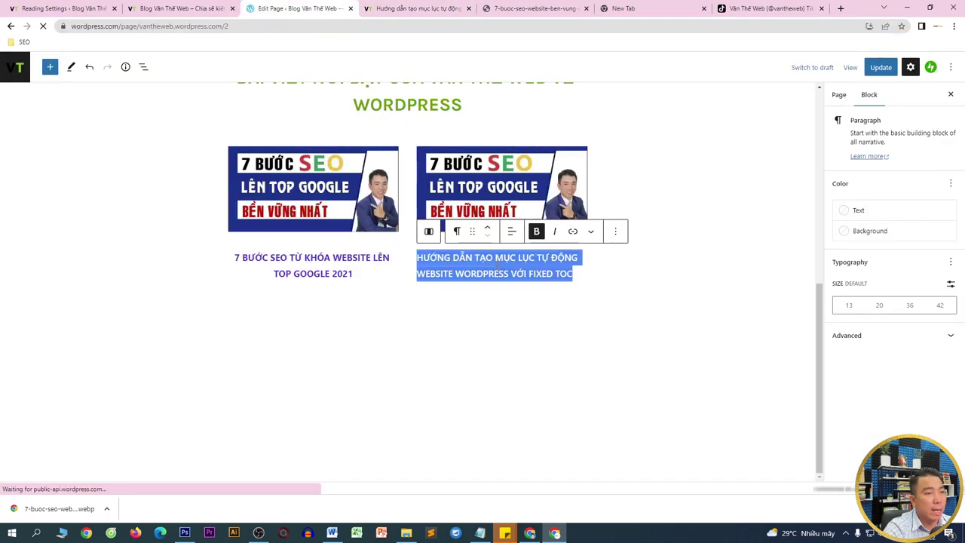
left_click(573, 232)
key("ctrl+v")
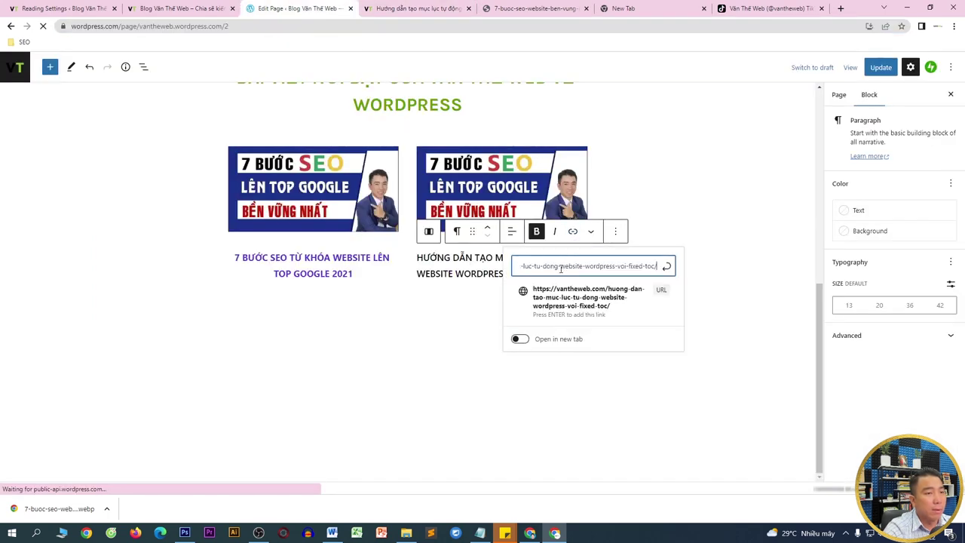
left_click(520, 340)
left_click(437, 344)
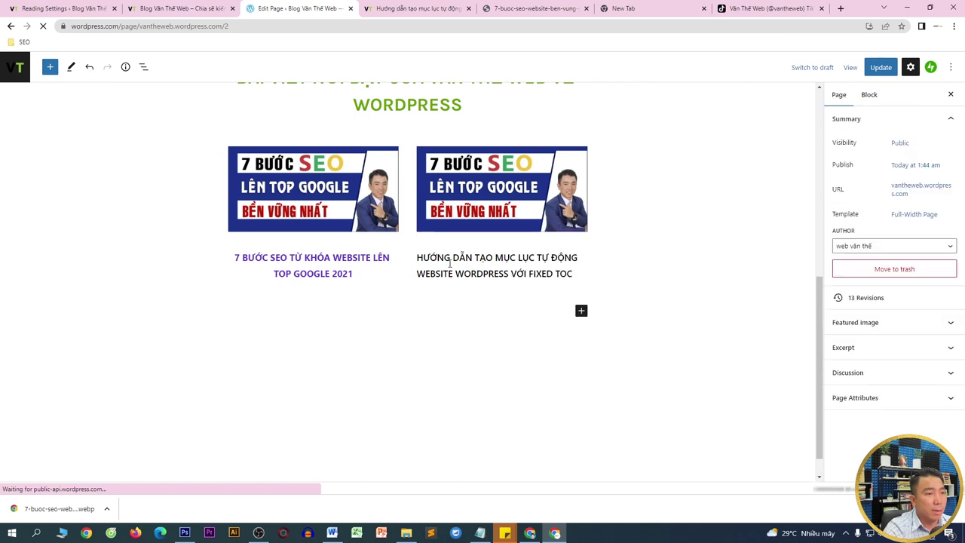
left_click(422, 260)
left_click(419, 257)
left_click_drag(418, 258, 572, 274)
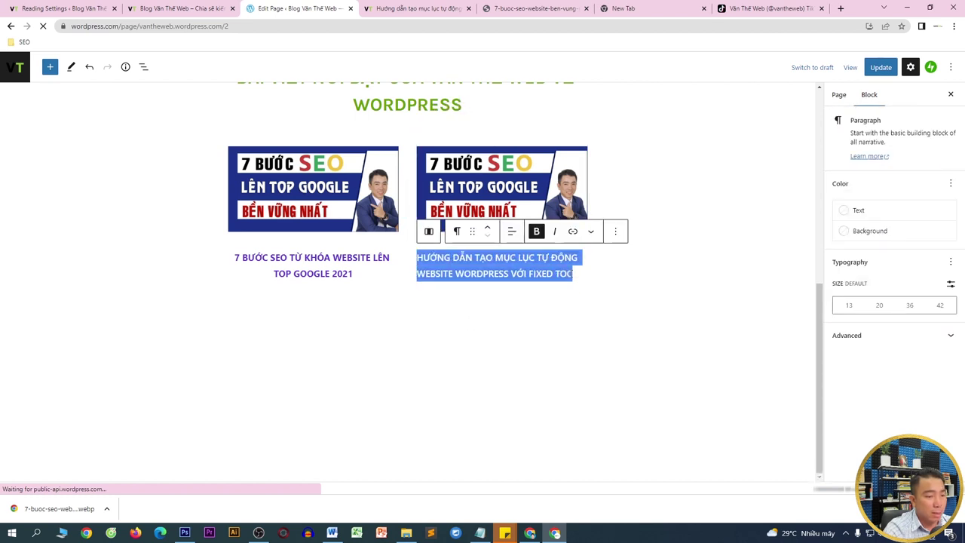
left_click(565, 236)
key("ctrl+v")
left_click(427, 372)
left_click(612, 330)
- Retry the link, then undo the address that got inserted into the title text
left_click(544, 260)
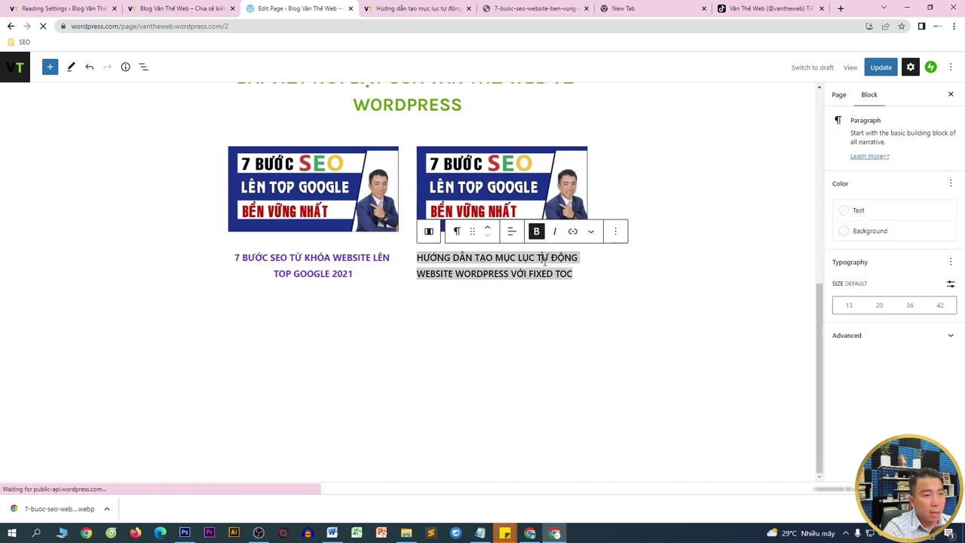
left_click(573, 233)
key("ctrl+v")
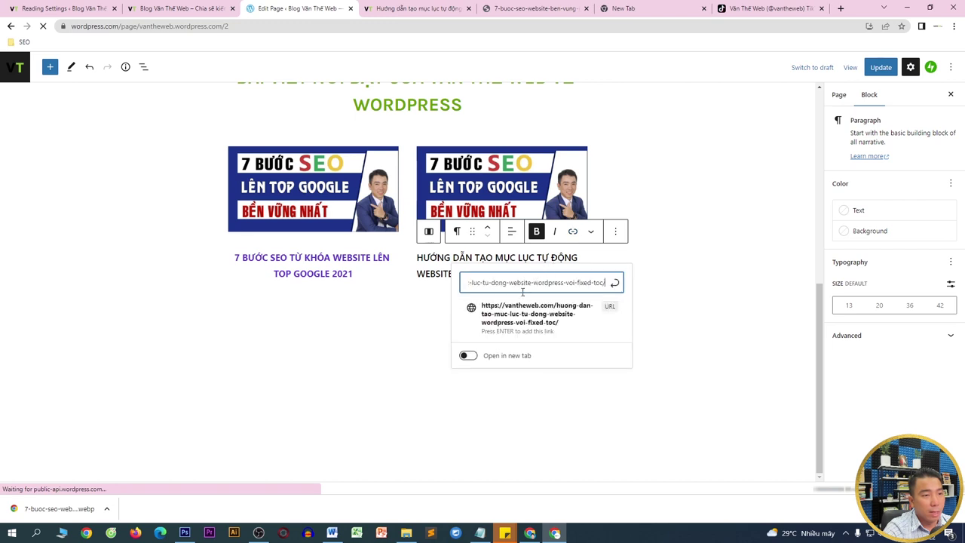
left_click(465, 356)
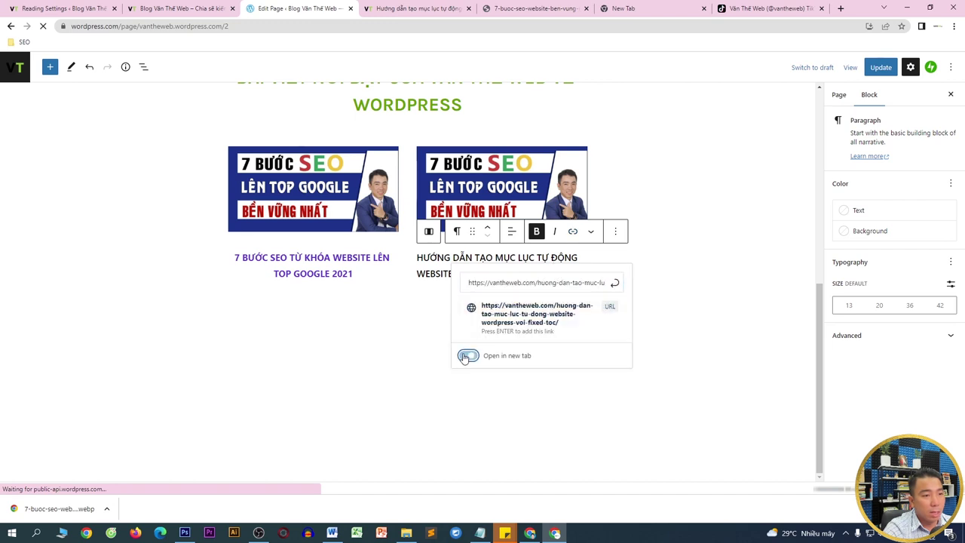
left_click(567, 311)
key("ctrl+z")
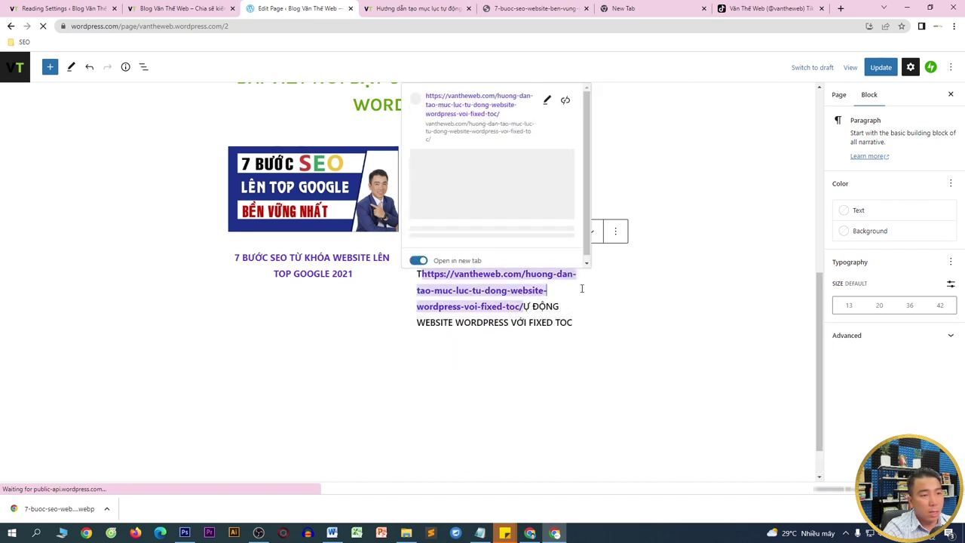
key("ctrl+z")
- Link the whole title to the Fixed TOC article URL, opening in a new tab
left_click_drag(575, 269, 423, 257)
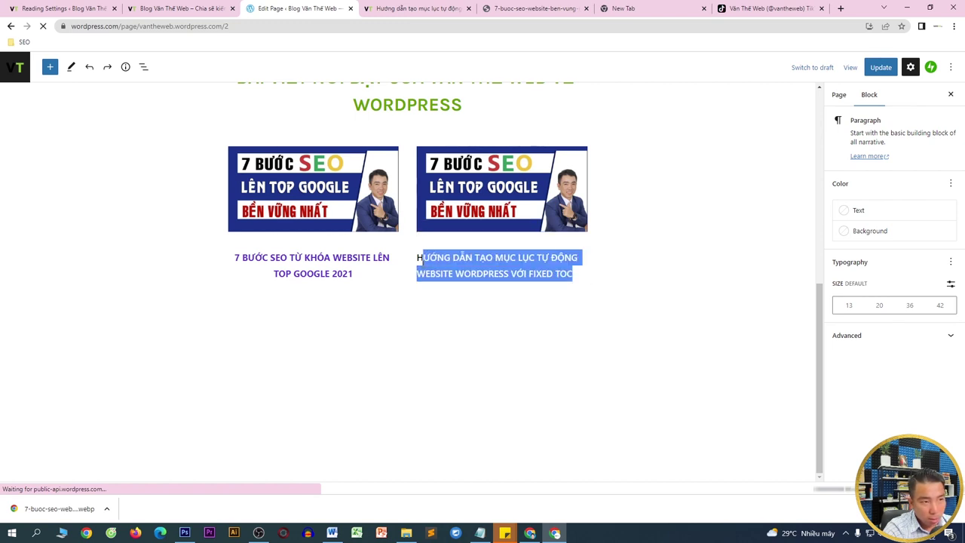
left_click(573, 232)
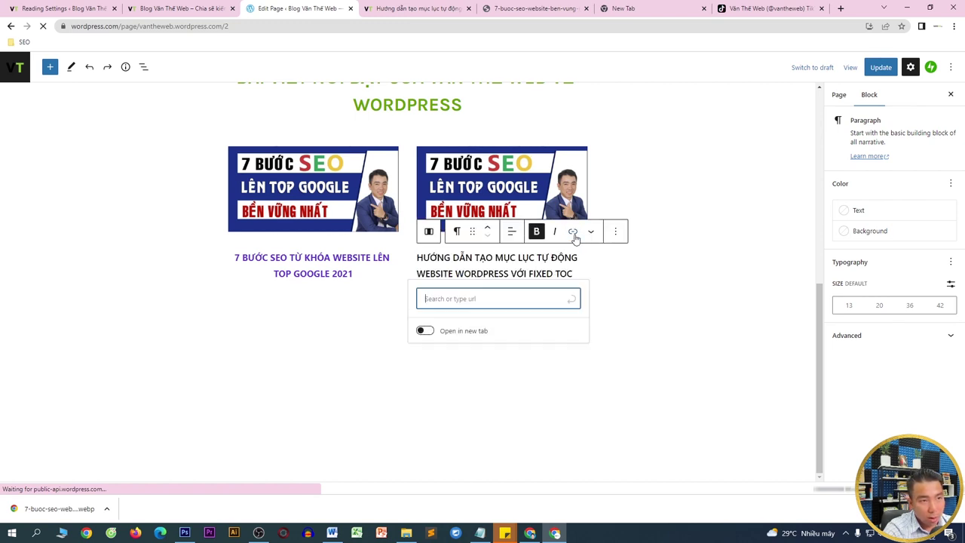
right_click(463, 294)
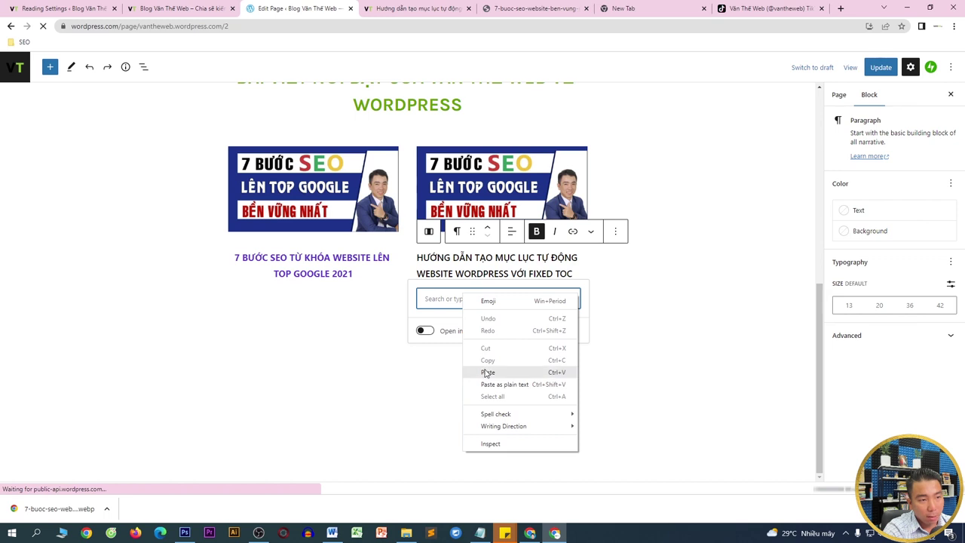
left_click(486, 371)
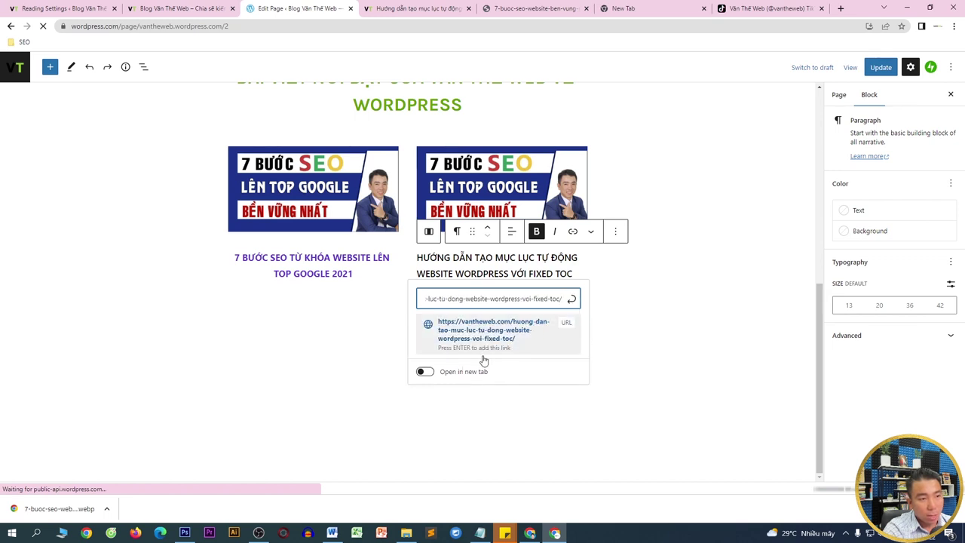
left_click(424, 373)
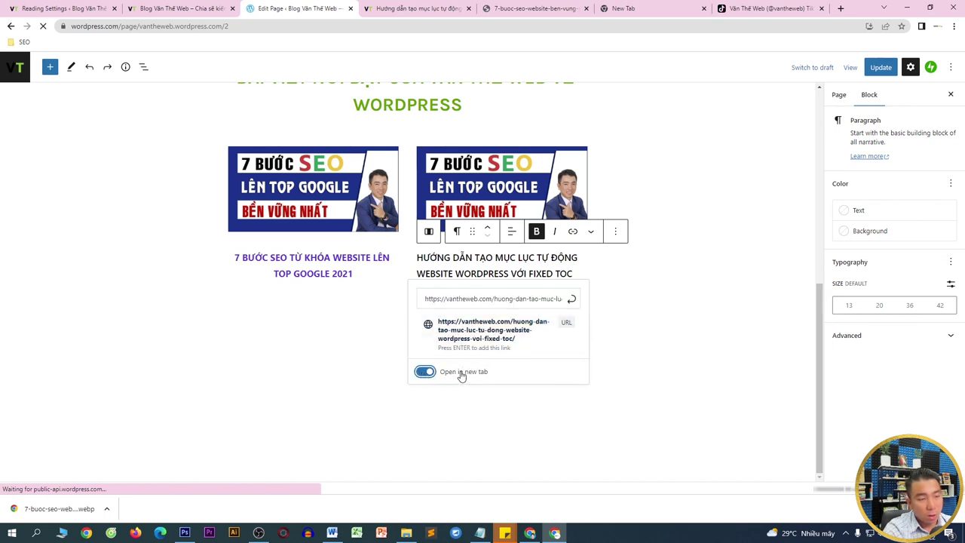
left_click(572, 301)
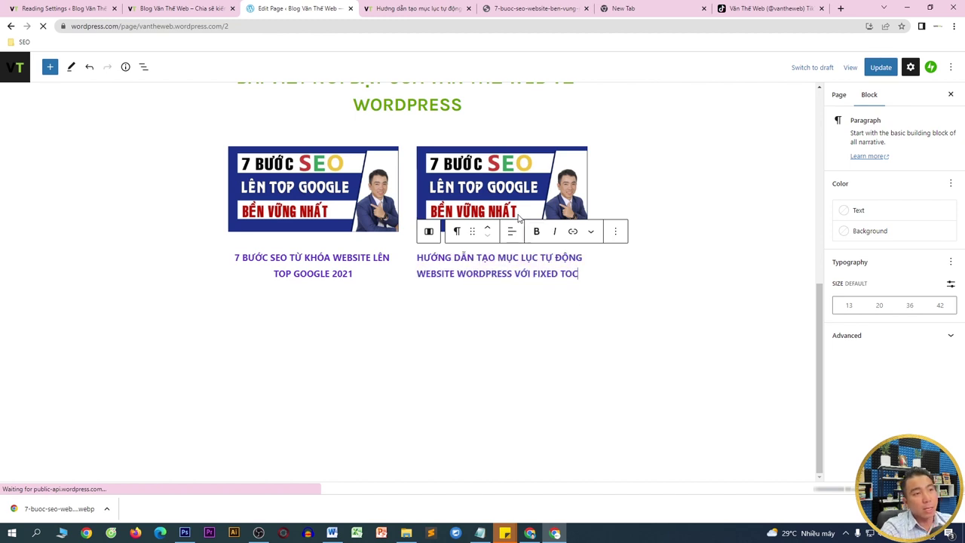
left_click(522, 189)
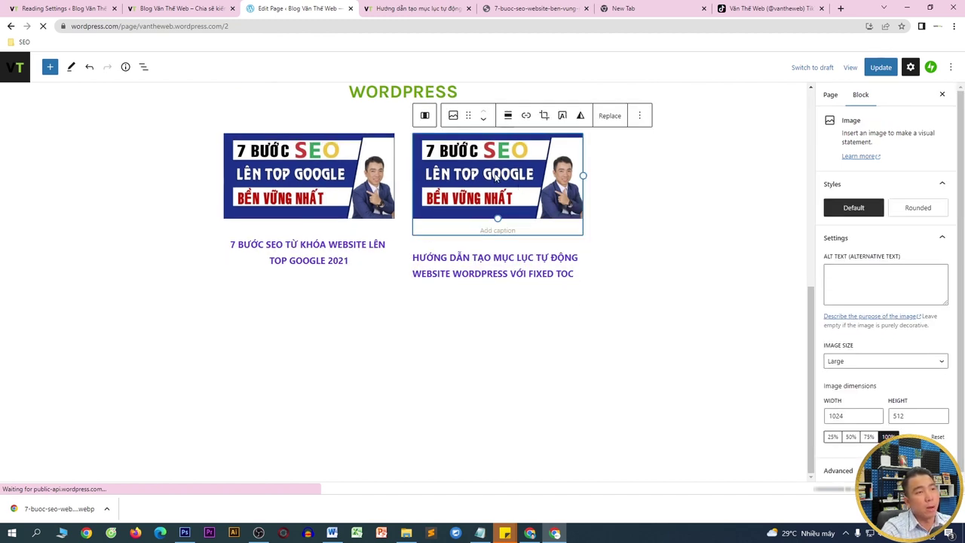
- Save the Fixed TOC post thumbnail from the vantheweb.com homepage to Downloads as a .webp
left_click(453, 8)
scroll(422, 193, "down", 5)
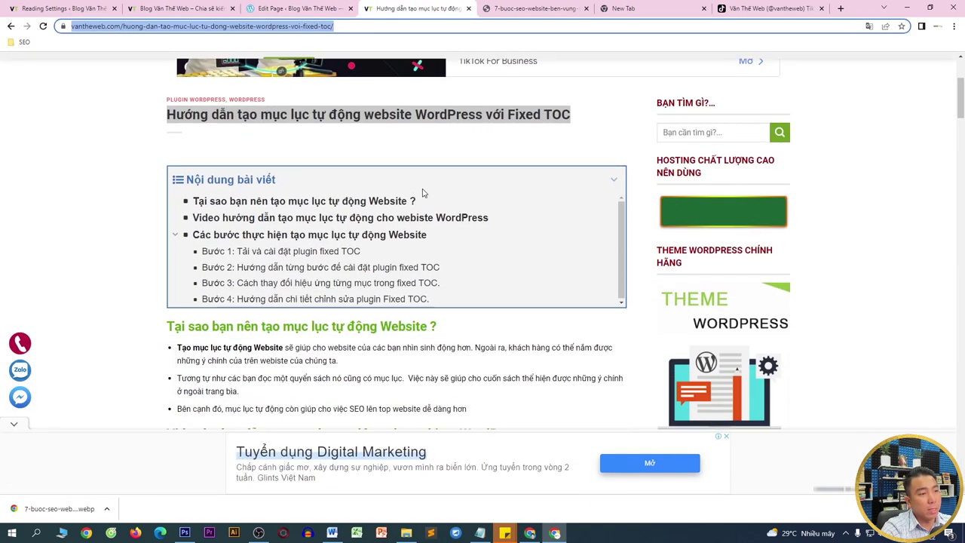
left_click(11, 26)
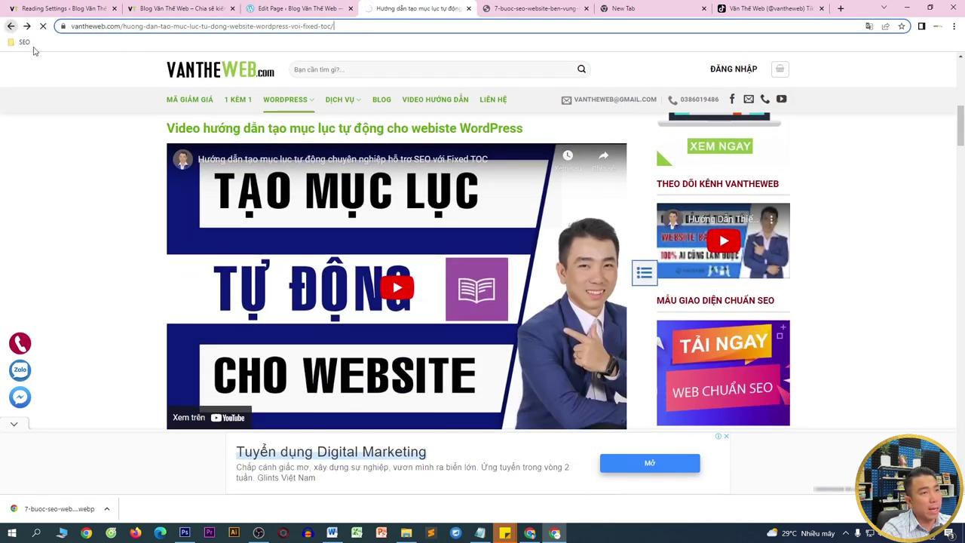
right_click(293, 227)
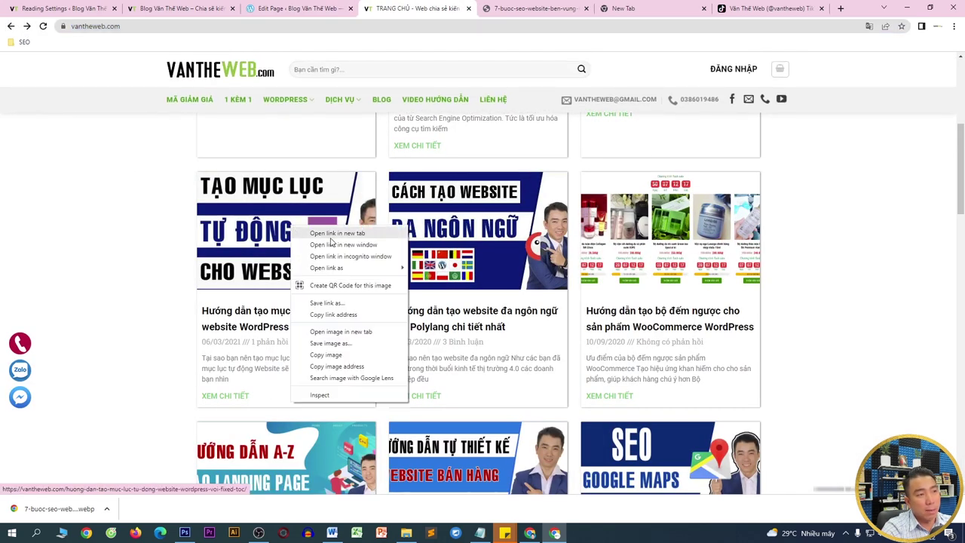
left_click(330, 343)
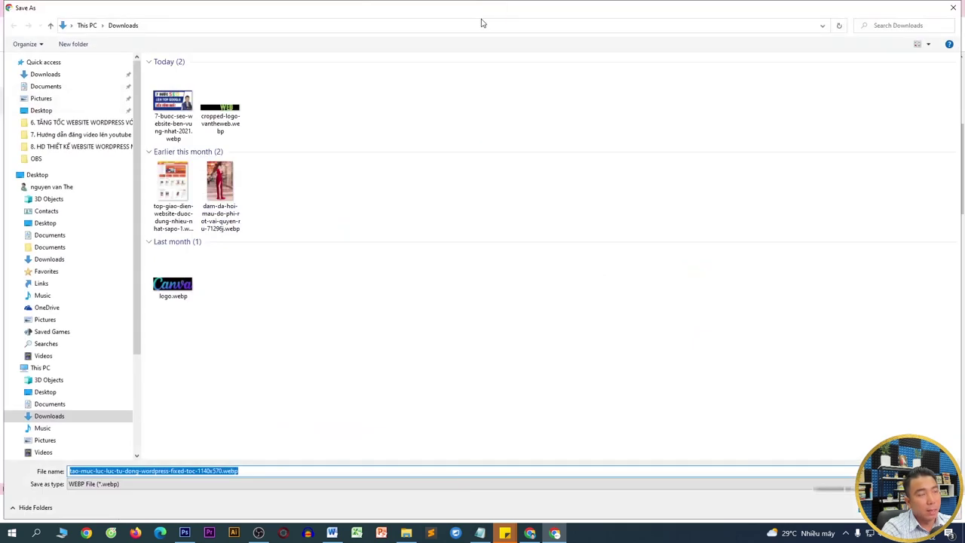
key("Return")
left_click(336, 9)
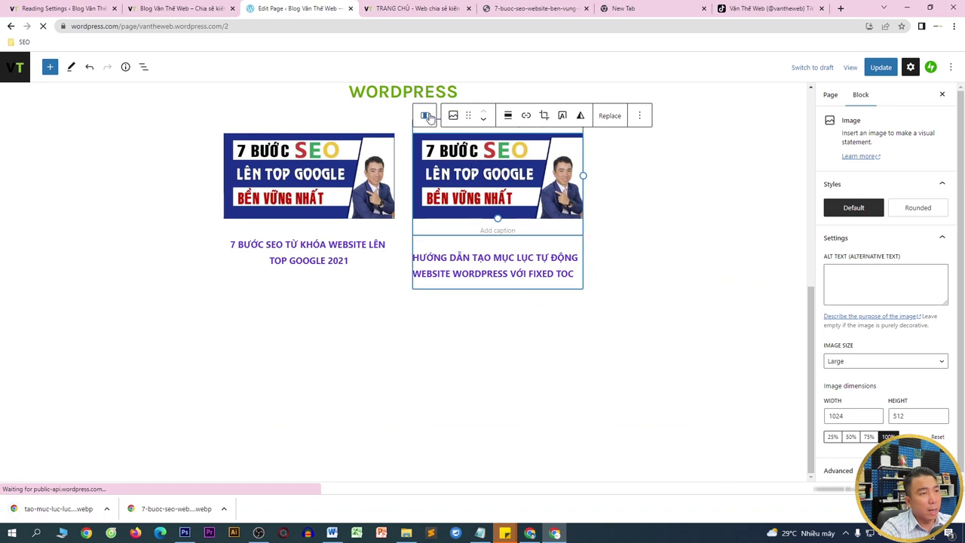
- Swap the second column's image for the uploaded Fixed TOC 'Tạo mục lục tự động' webp thumbnail
left_click(453, 116)
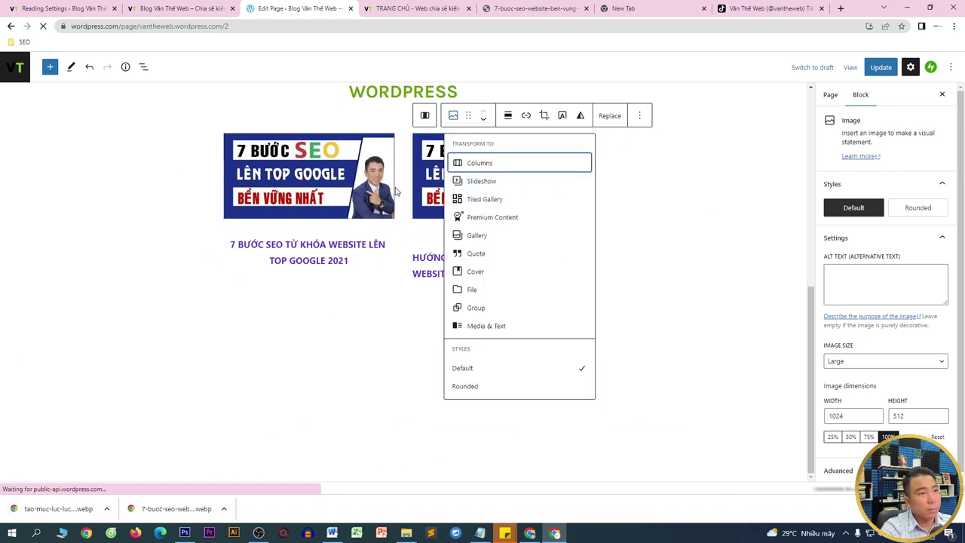
left_click(423, 189)
left_click(610, 115)
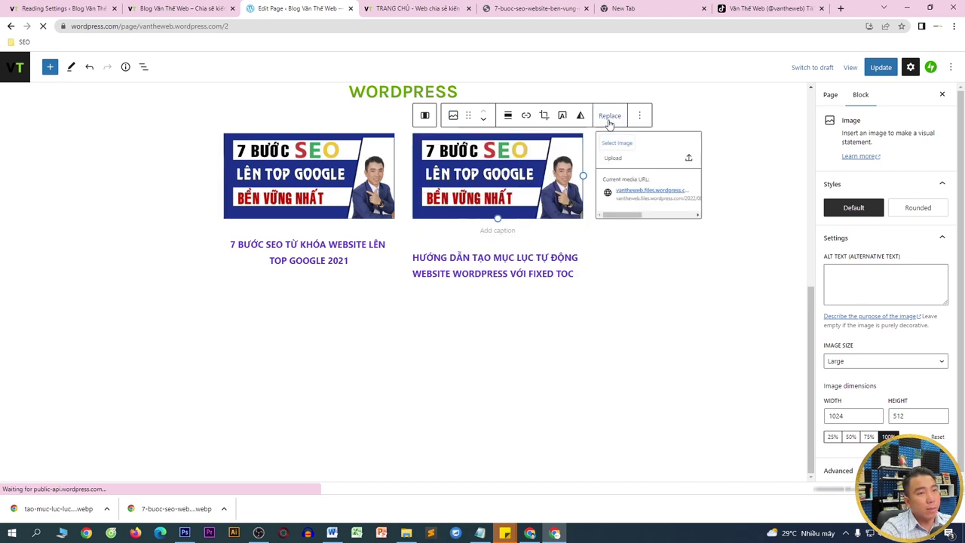
left_click(619, 150)
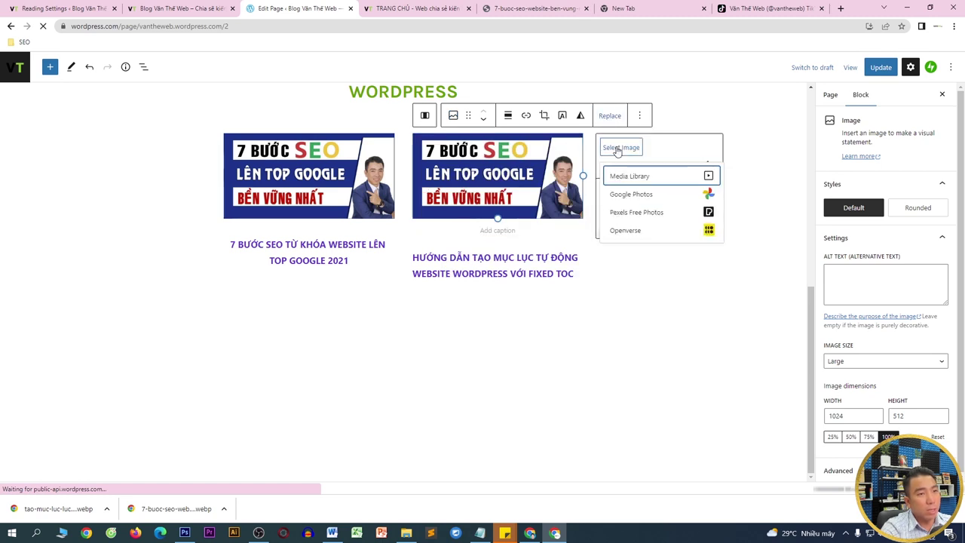
left_click(618, 173)
left_click_drag(61, 508, 330, 324)
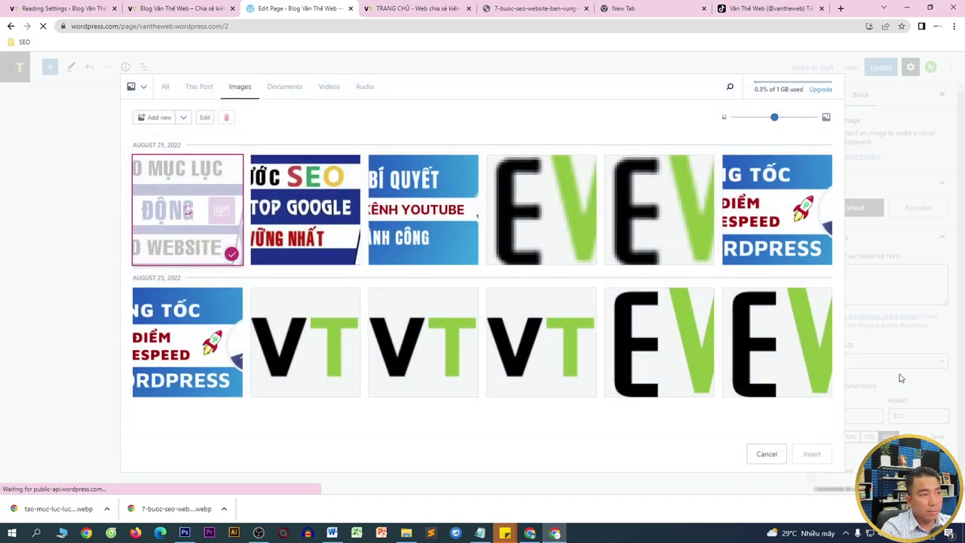
left_click(812, 454)
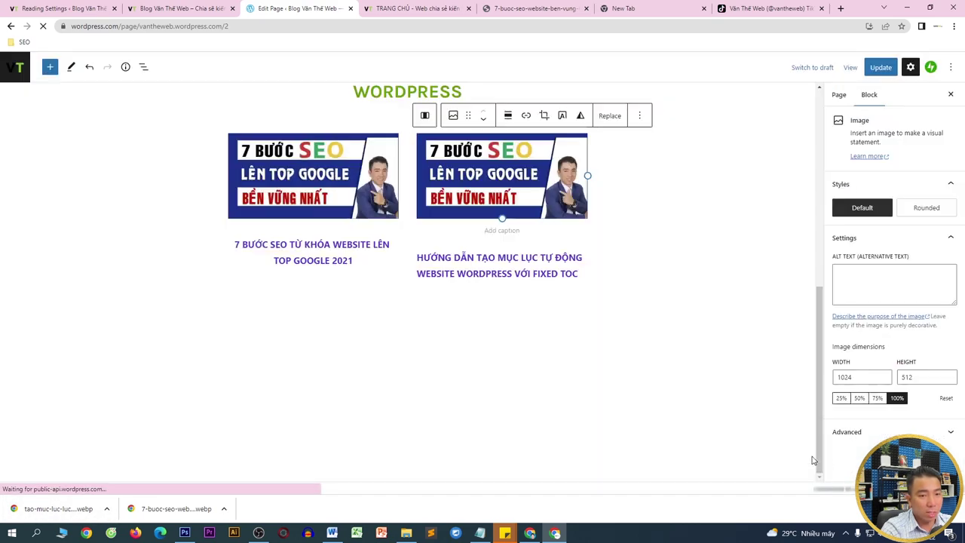
scroll(491, 239, "up", 1)
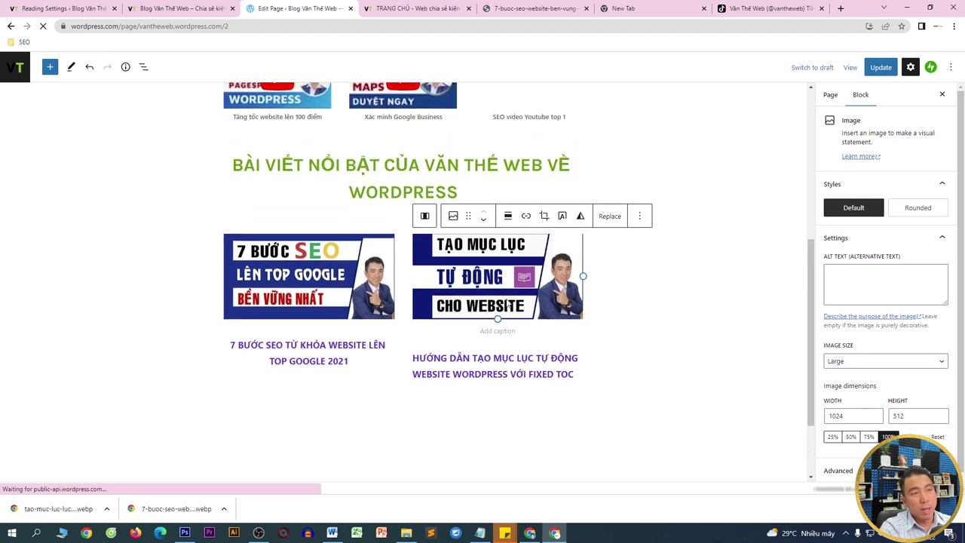
scroll(509, 303, "up", 1)
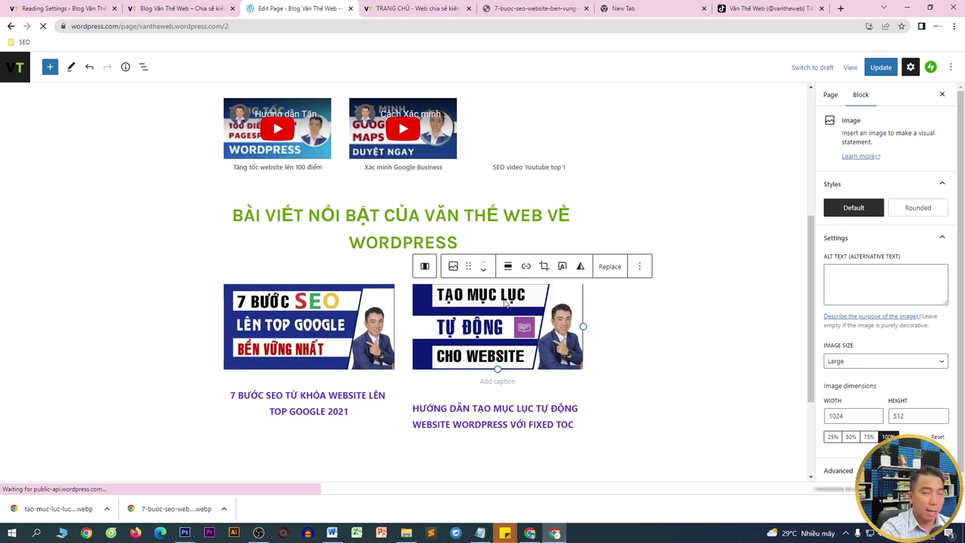
scroll(440, 362, "down", 2)
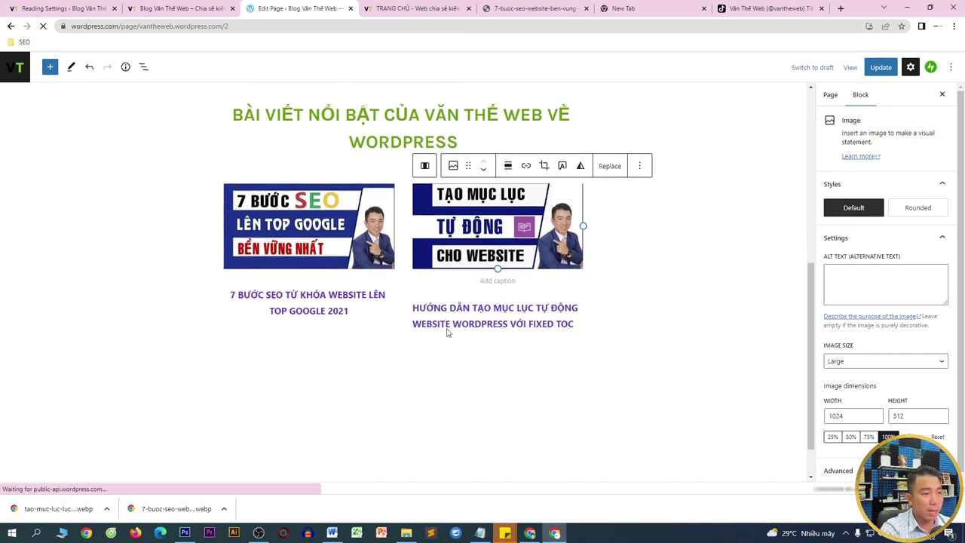
left_click(432, 346)
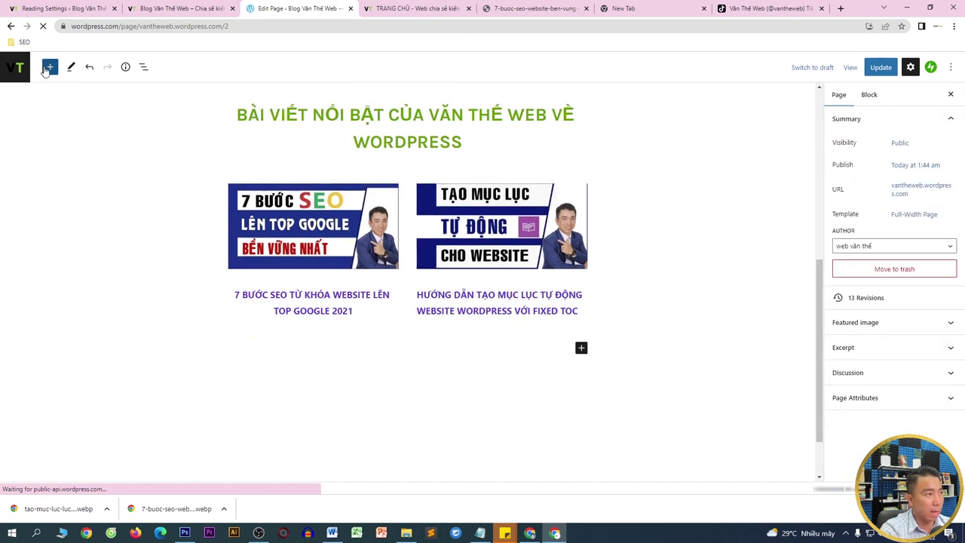
- Insert a button below the posts labelled 'XEM THÊM TẤT CẢ BÀI VIẾT TỪ TRANG VANTHEWBE.COM'
left_click(49, 68)
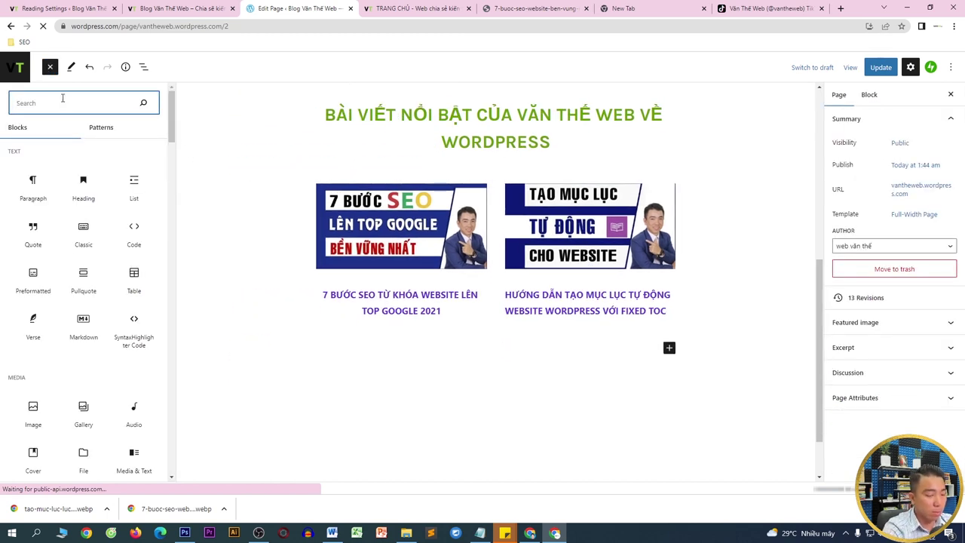
type("button")
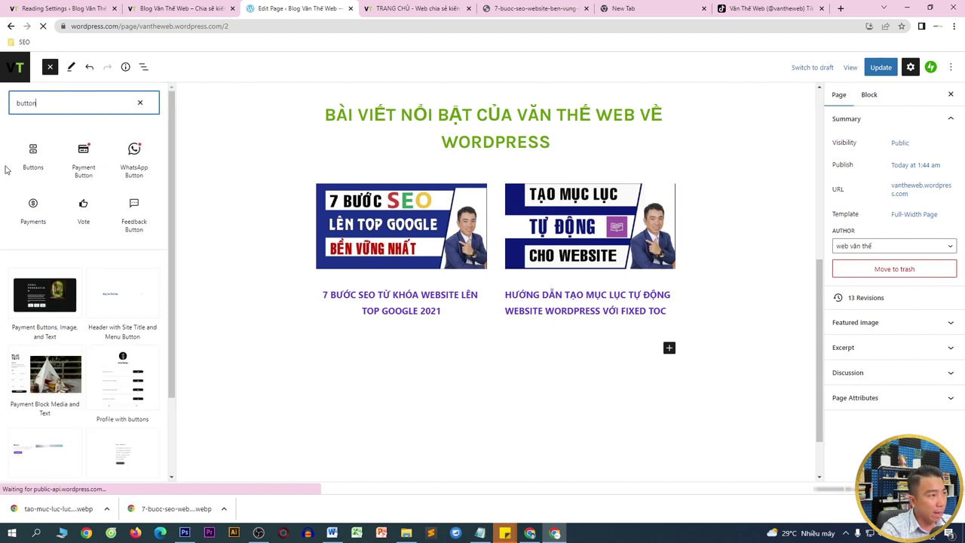
left_click(43, 151)
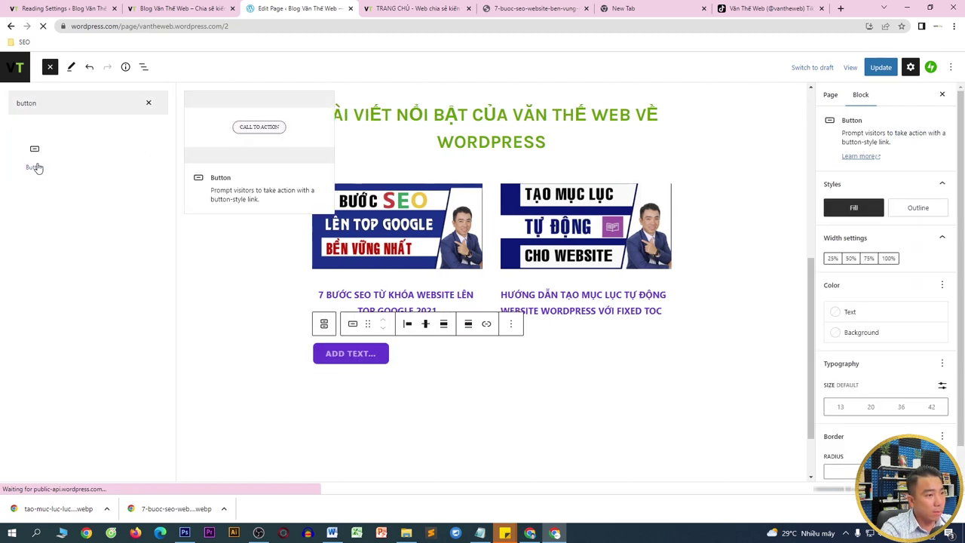
left_click(359, 351)
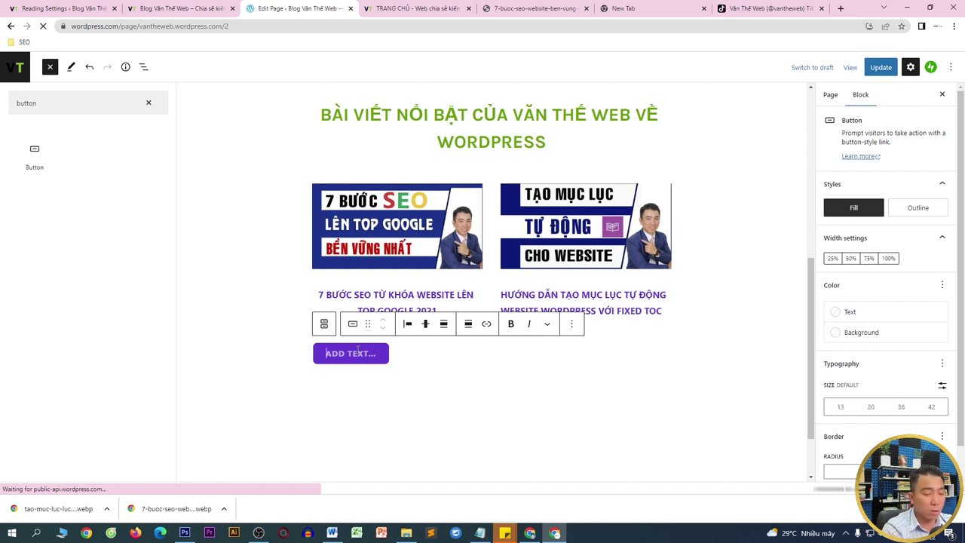
type("XEM THÊM TẤT")
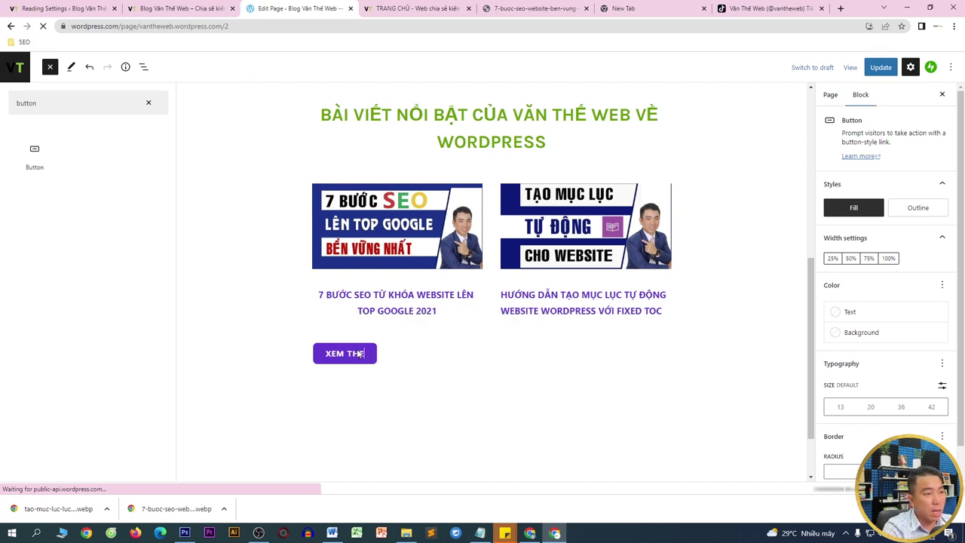
type(" CẢ B")
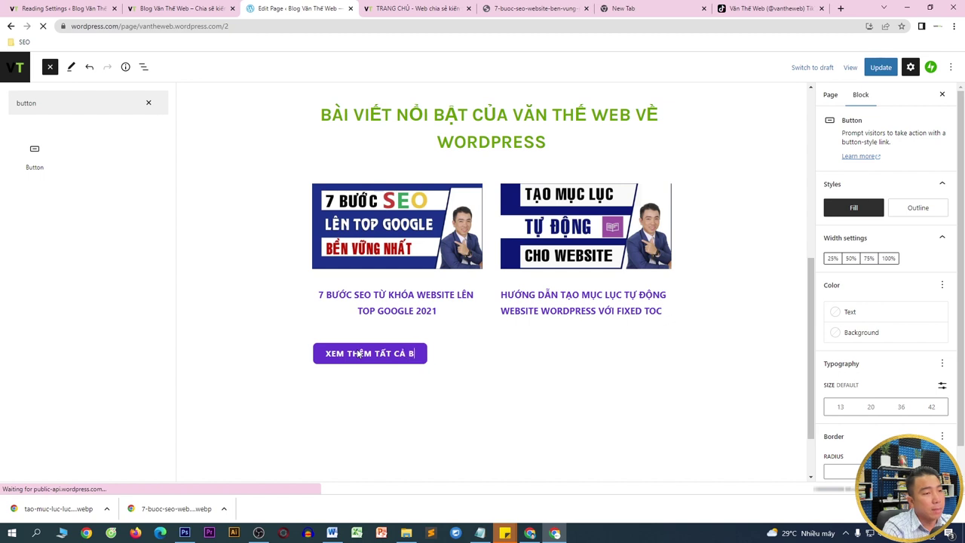
type("ÀI VIẾT T")
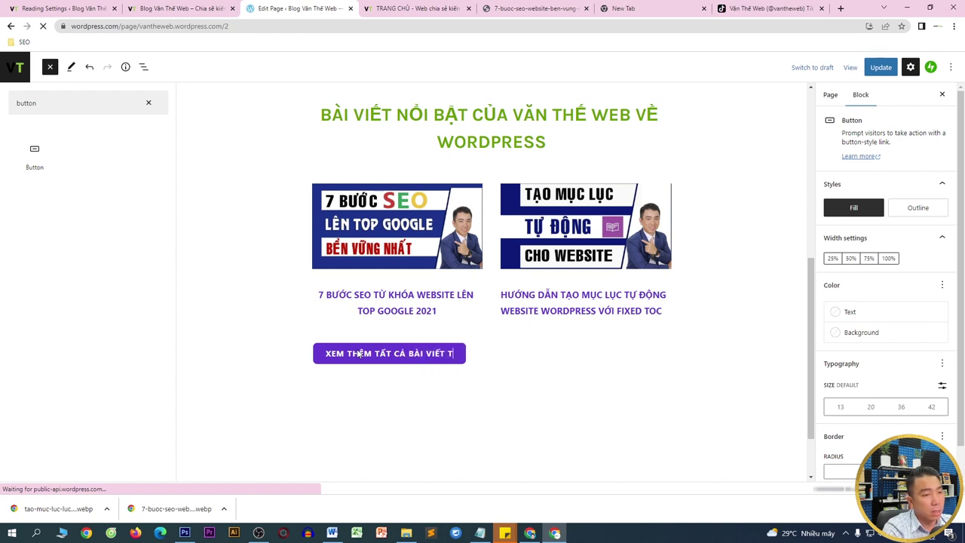
type("Ừ TRANG VANTHEWBE.COM")
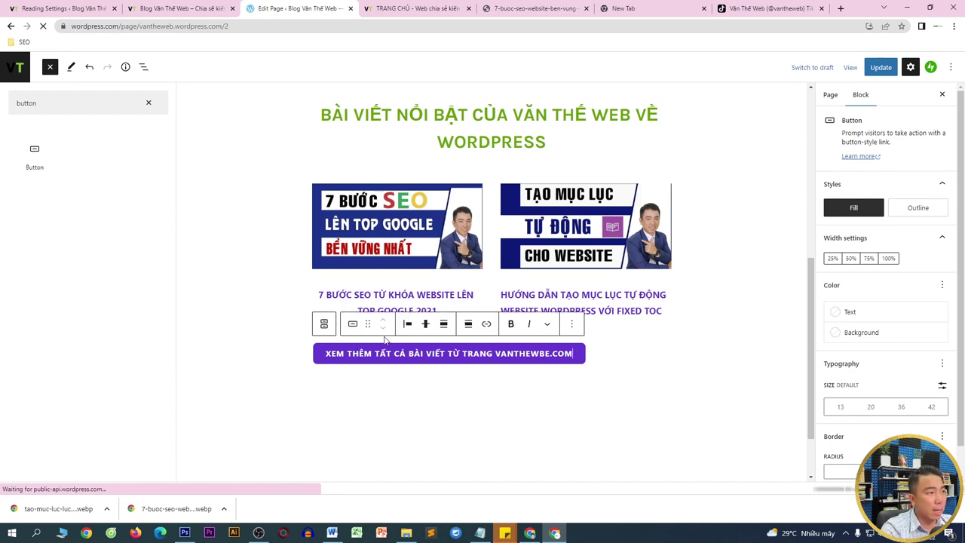
mouse_move(35, 167)
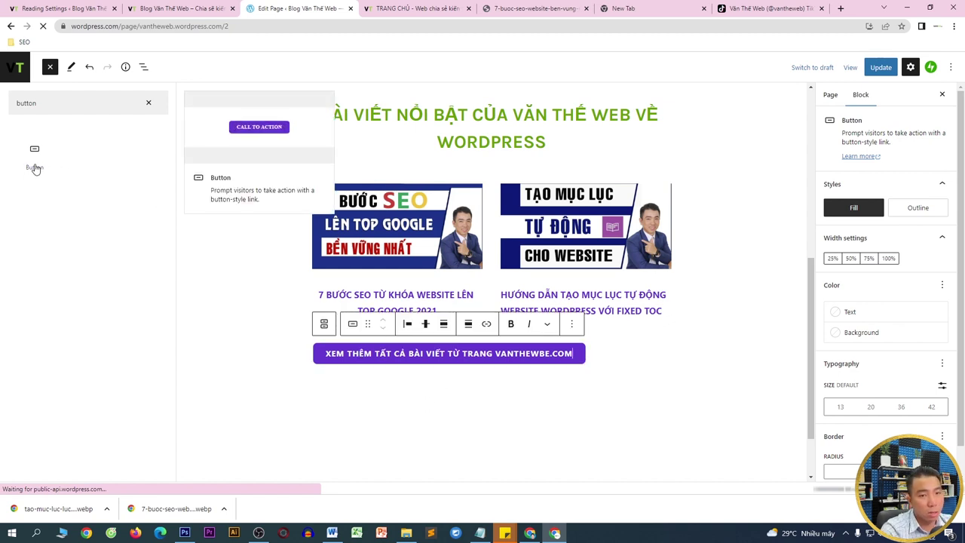
- Set the button to the solid Fill style at 100% width
left_click(851, 259)
left_click(868, 258)
left_click(888, 259)
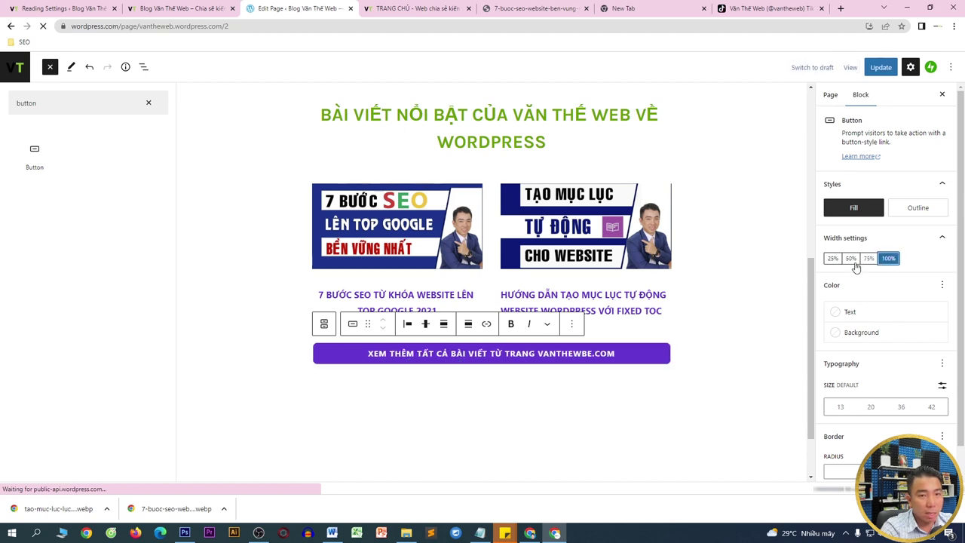
left_click(833, 258)
left_click(918, 208)
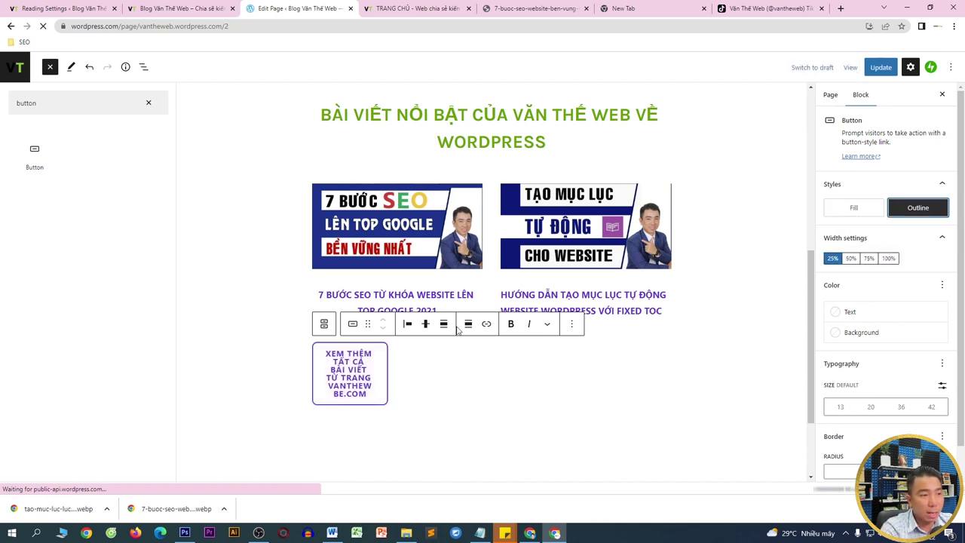
left_click(849, 213)
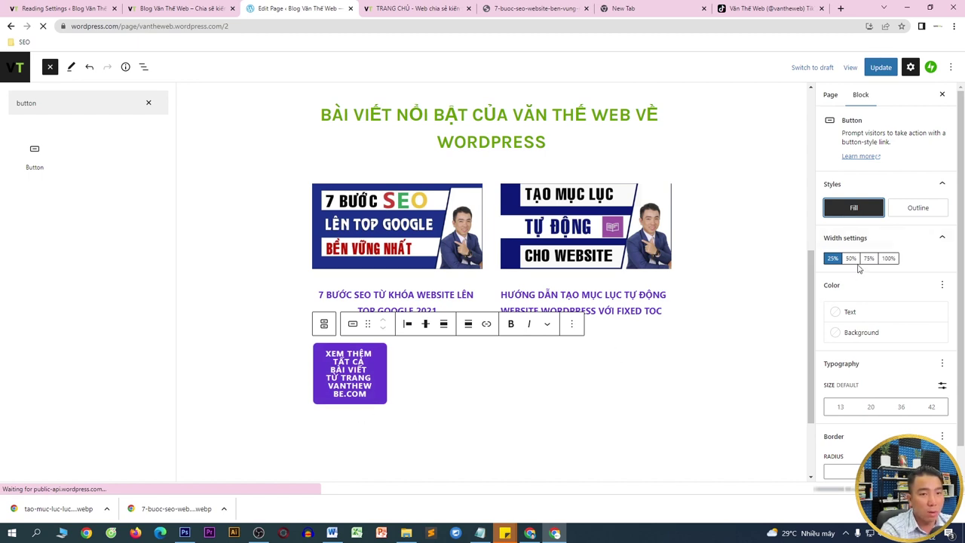
left_click(851, 259)
left_click(869, 259)
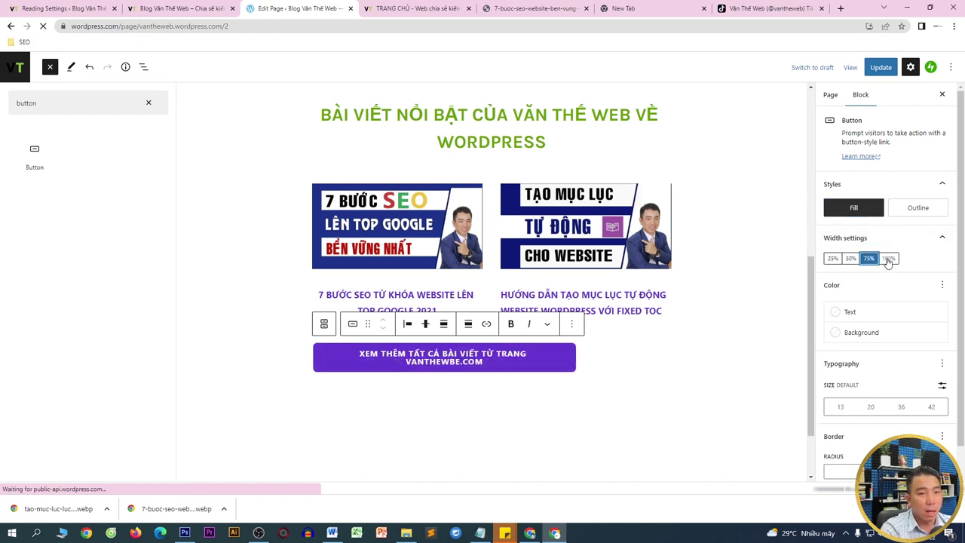
left_click(888, 258)
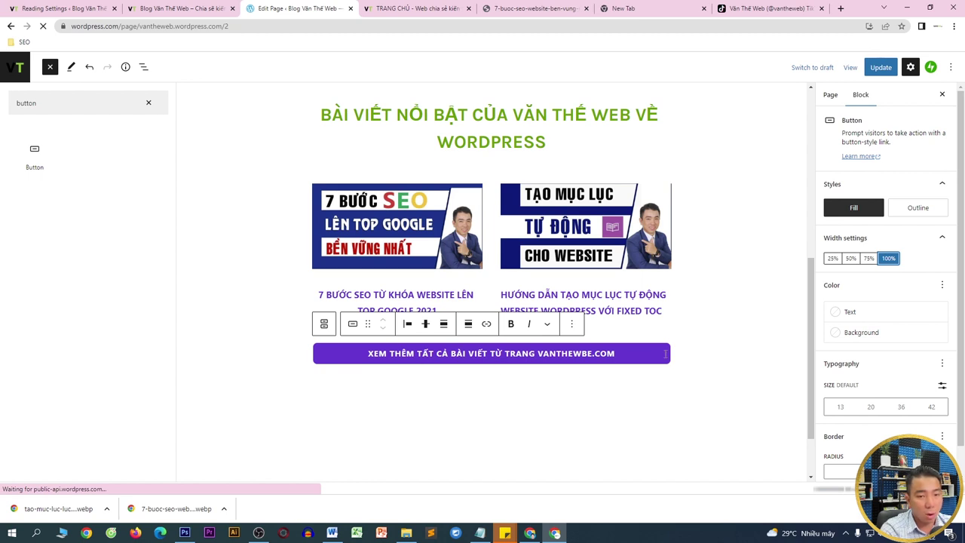
- Give the button border radius 50 and font size 20, and correct its label to VANTHEWEB.COM
scroll(731, 380, "down", 1)
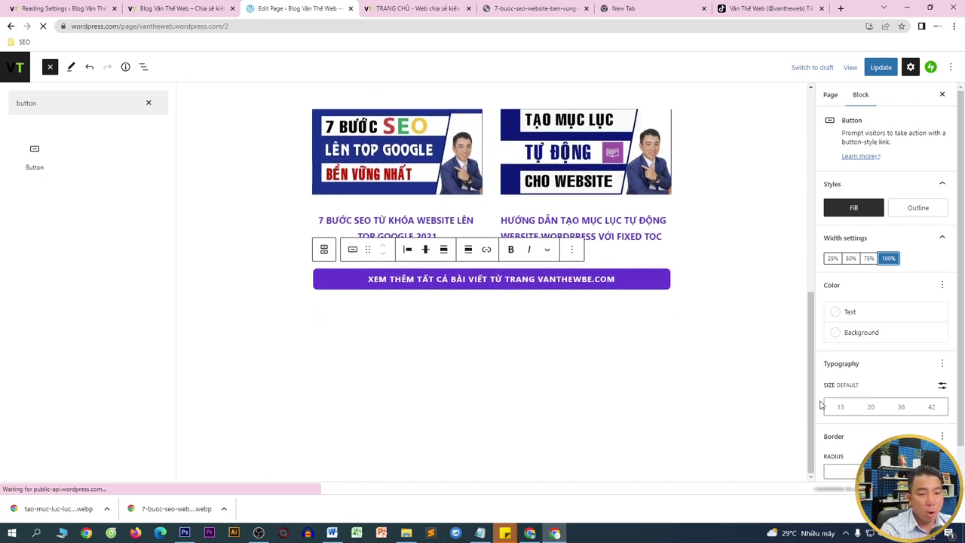
left_click(835, 473)
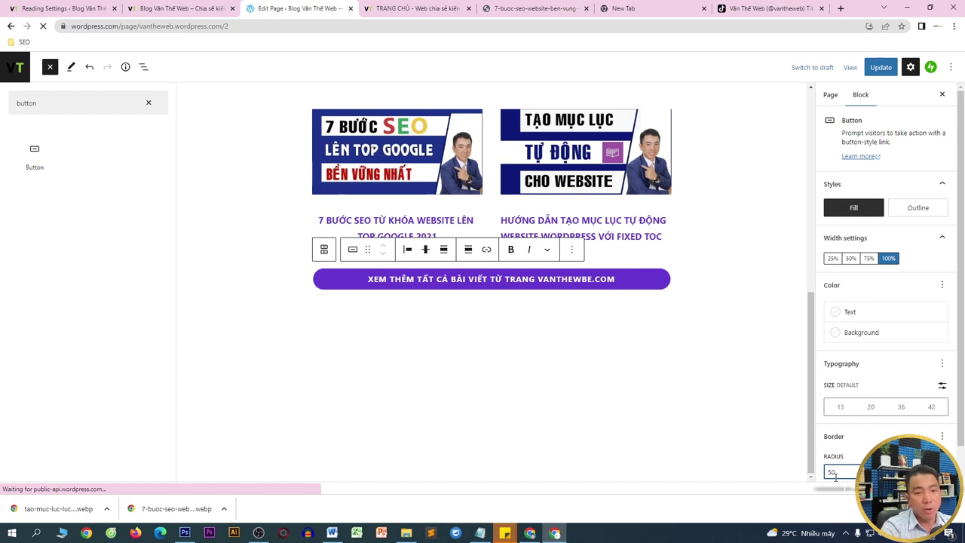
scroll(873, 404, "down", 1)
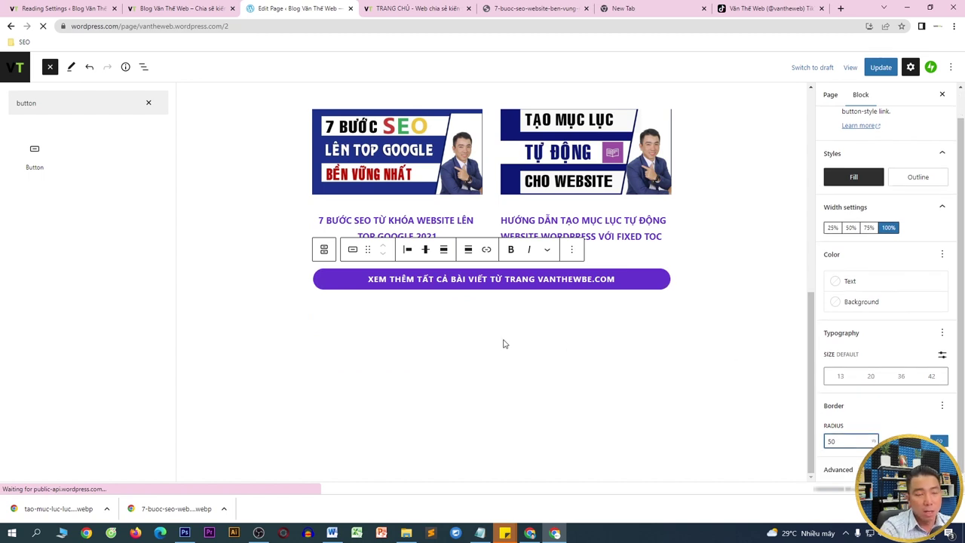
left_click(901, 377)
left_click(867, 378)
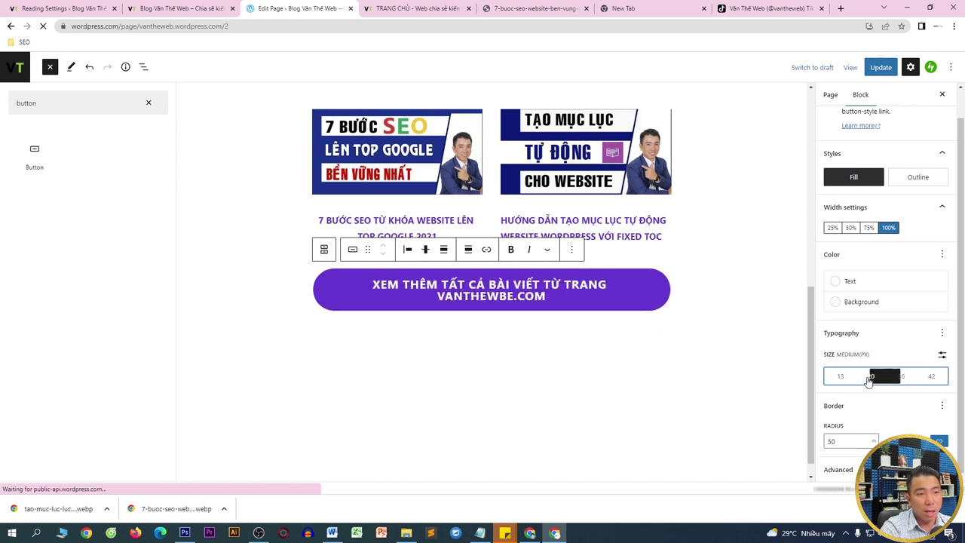
left_click(563, 281)
key("Delete")
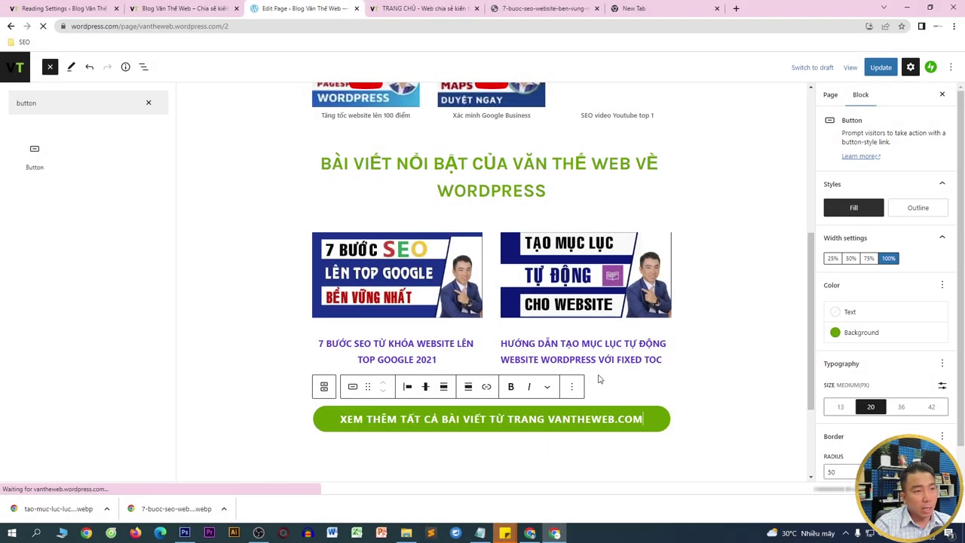
scroll(588, 270, "up", 1)
- Add a button below the video row reading 'XEM VIDEO YOUTUBE TỪ KÊNH VĂN THẾ WEB'
left_click(514, 224)
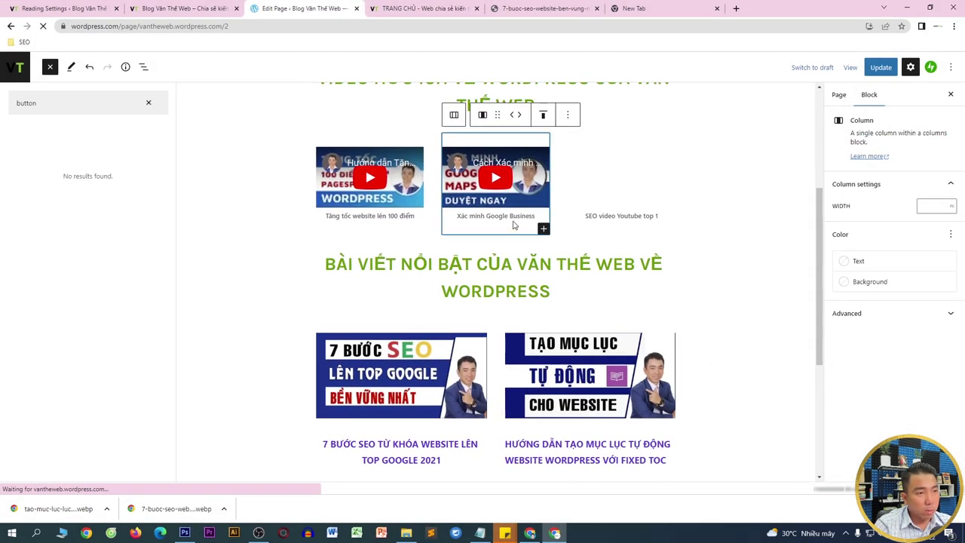
left_click(660, 233)
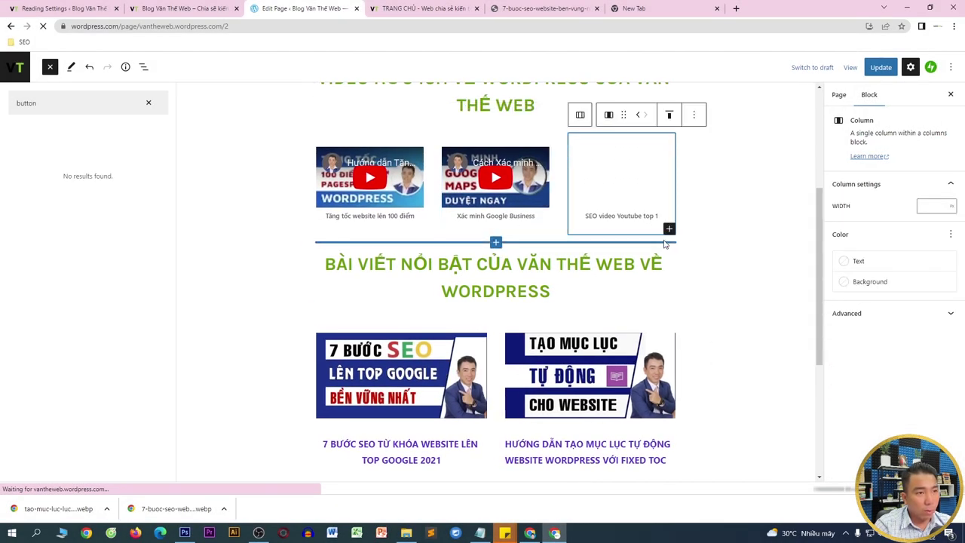
left_click(496, 242)
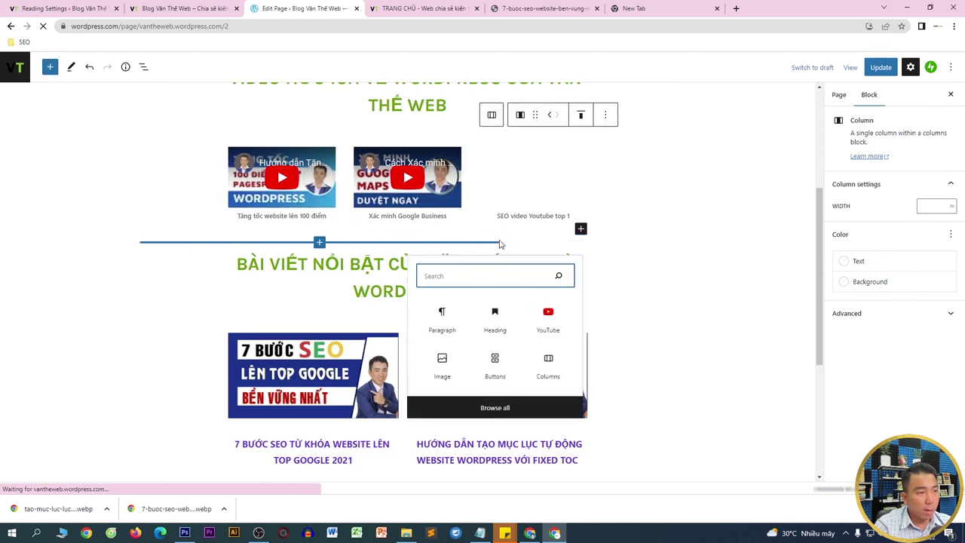
type("butotn")
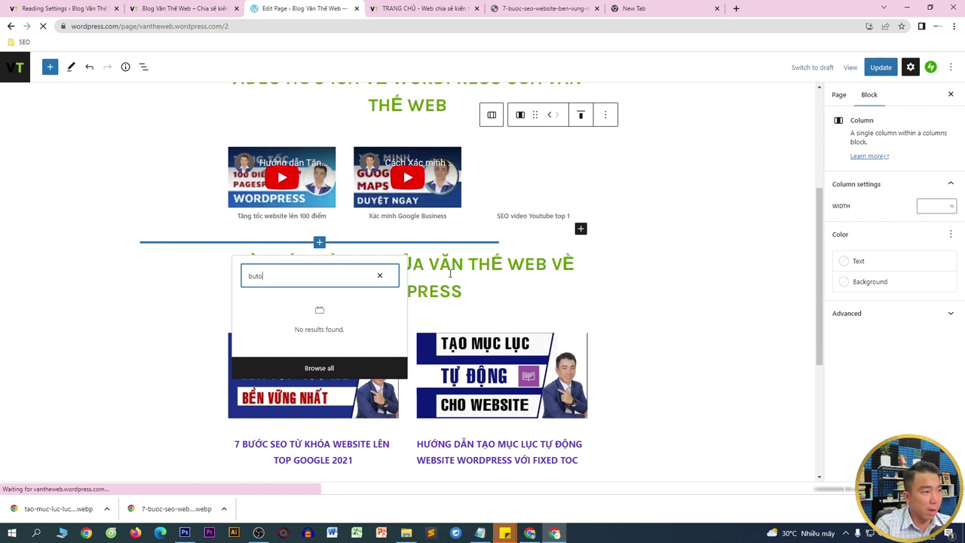
key("BackSpace")
left_click(263, 317)
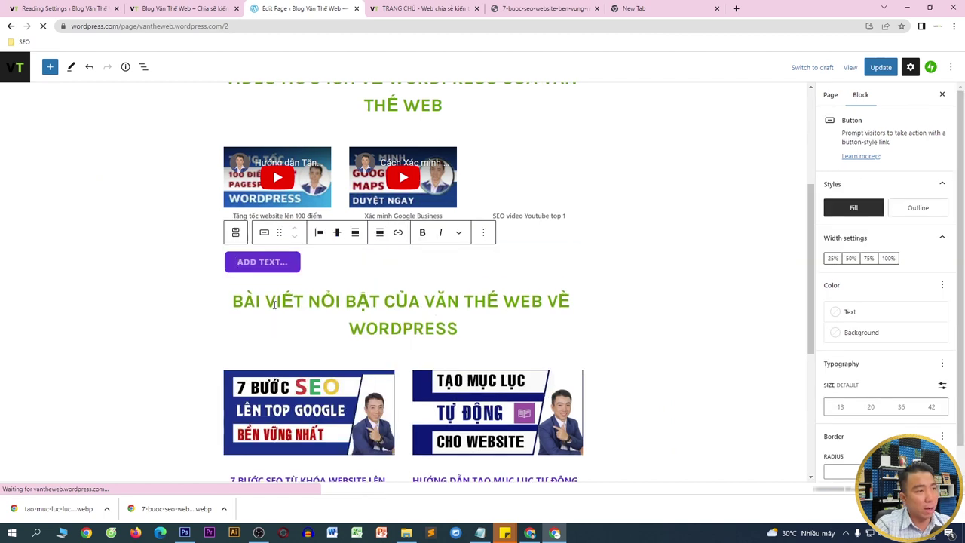
mouse_move(278, 282)
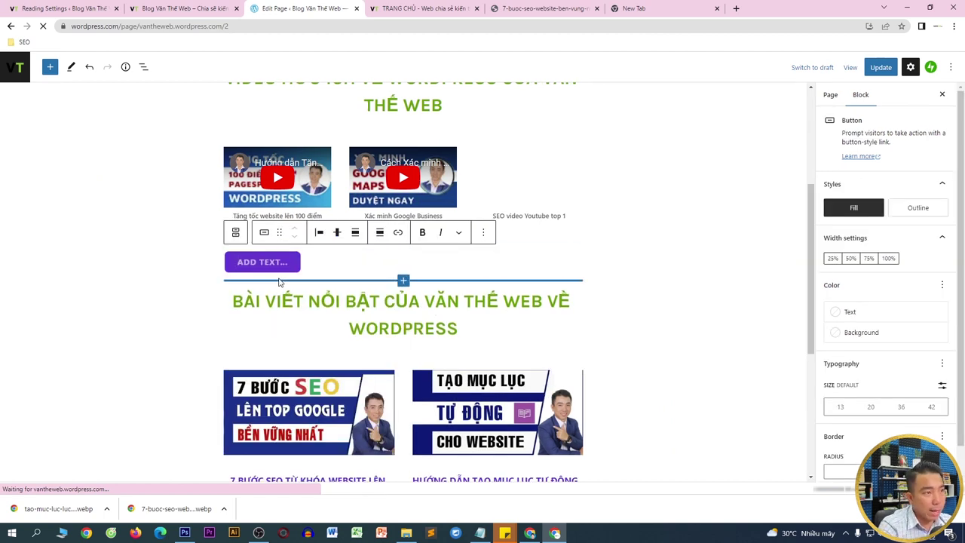
type("XEM V")
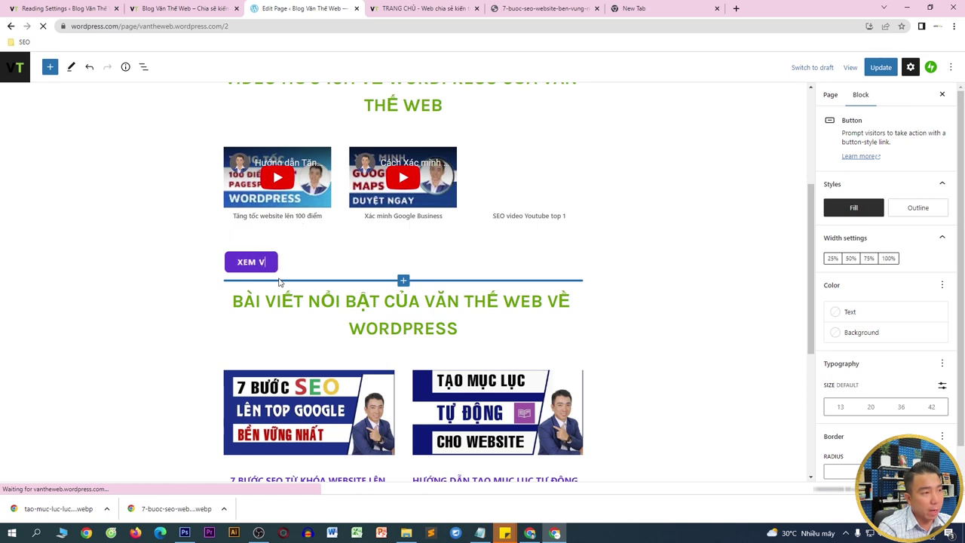
type("IDEO YOUT")
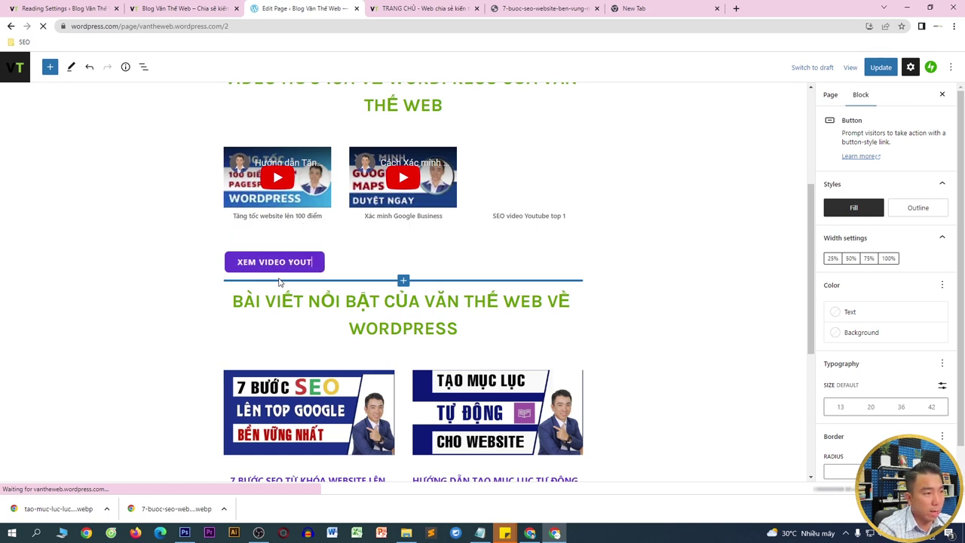
type("UBE TỪ KÊNH VĂN THẾ W")
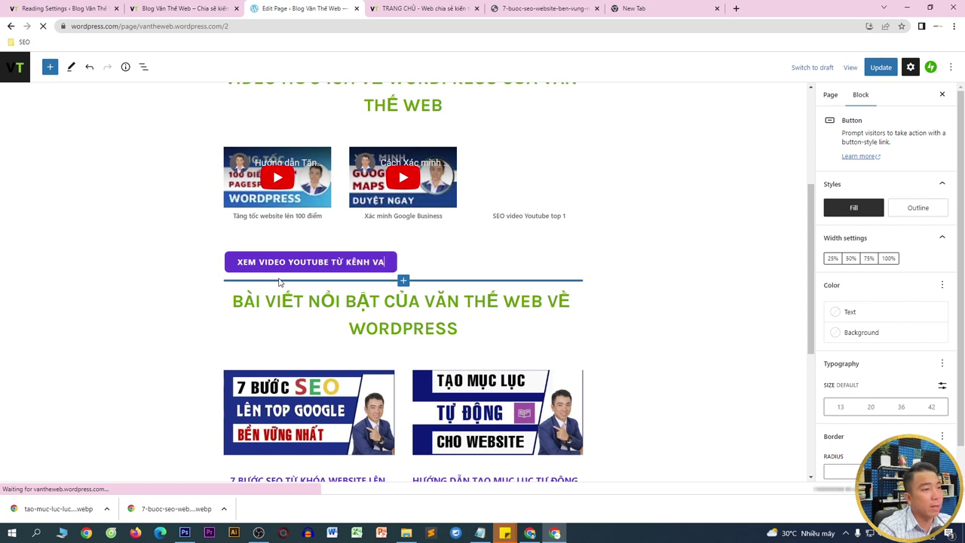
type("EB")
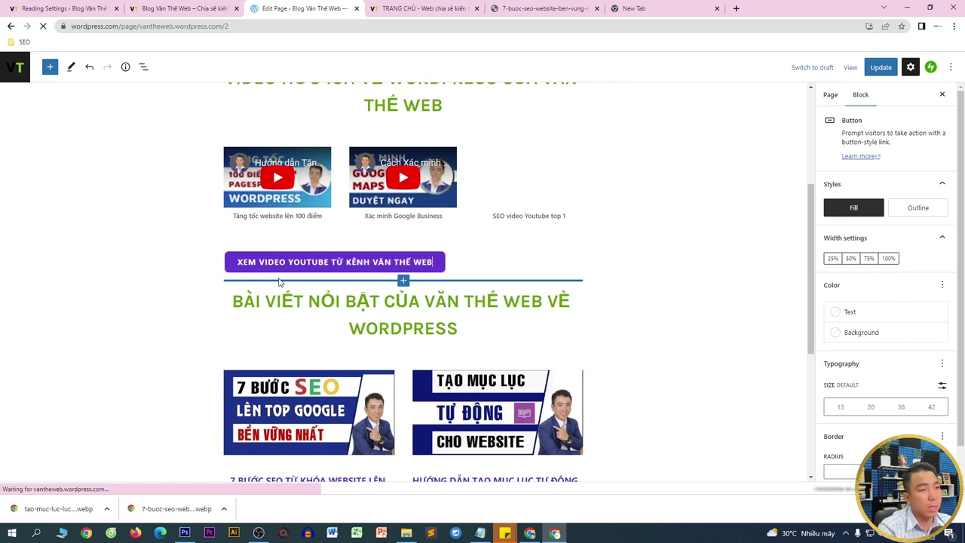
- Make the button full width with an orange-to-red gradient background
left_click(888, 259)
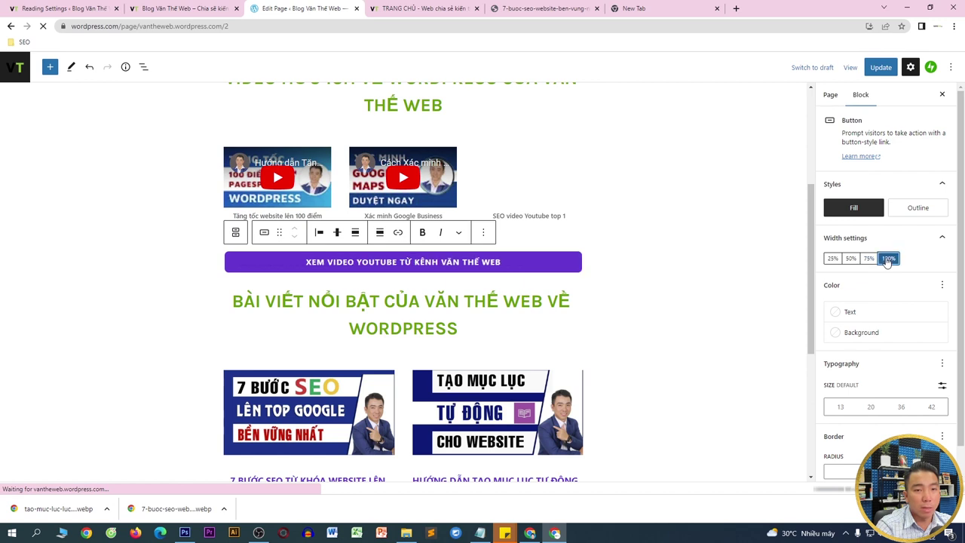
left_click(860, 332)
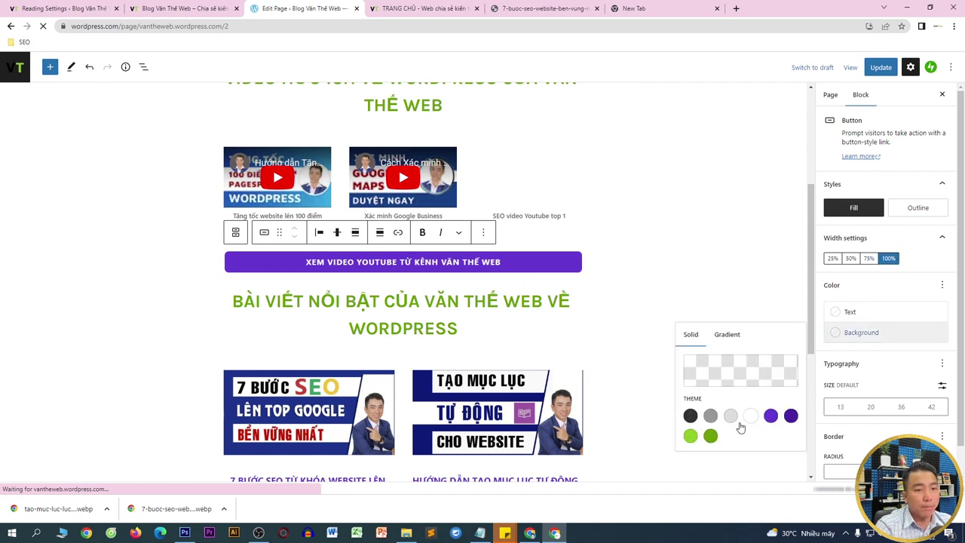
left_click(711, 435)
scroll(631, 235, "down", 2)
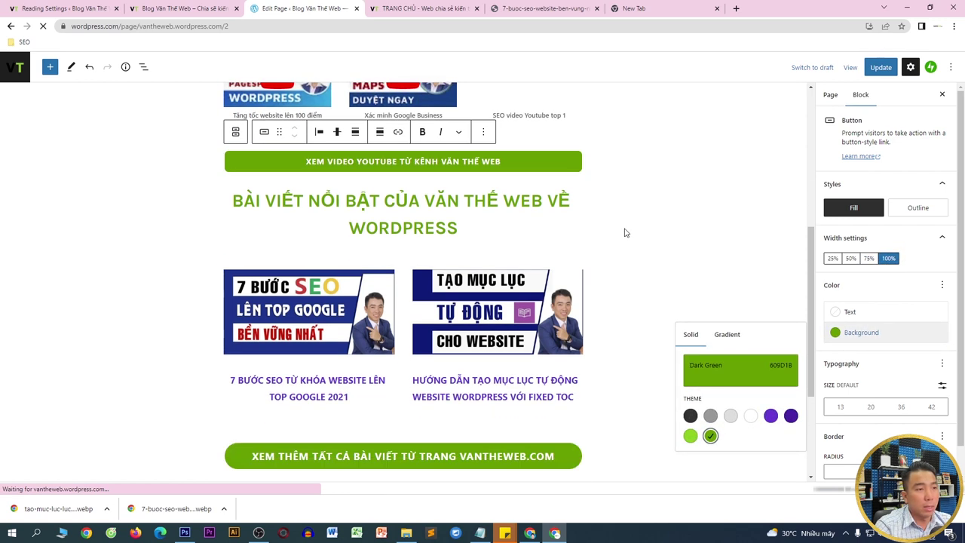
left_click(732, 341)
left_click(721, 377)
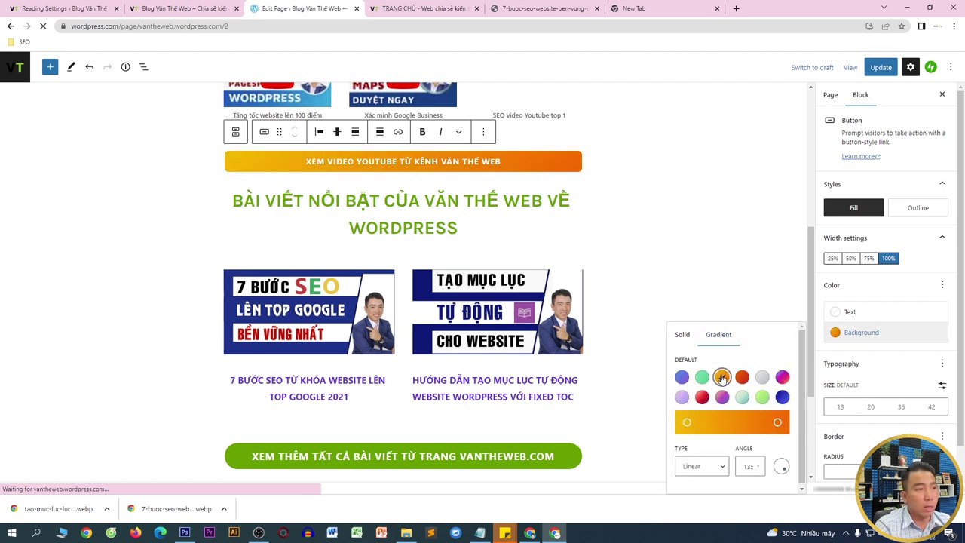
left_click(739, 378)
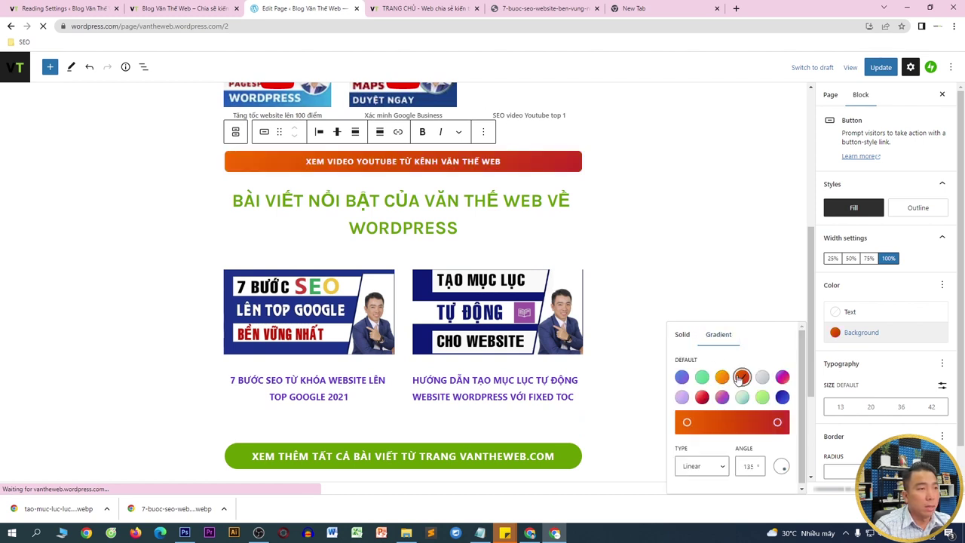
left_click(528, 162)
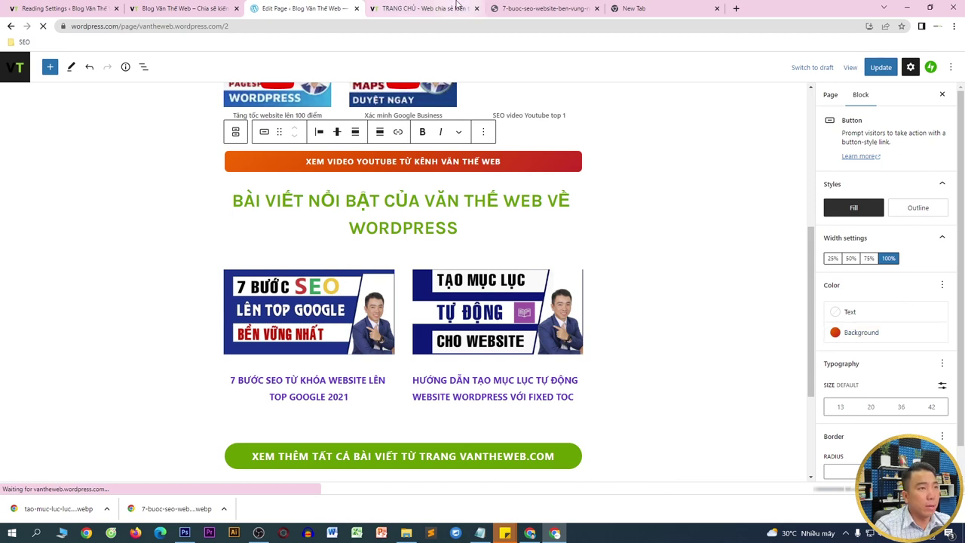
left_click(430, 8)
- Go to youtube.com and open one of the Văn Thế Web channel's videos
left_click(445, 28)
key("ctrl+c")
type("y")
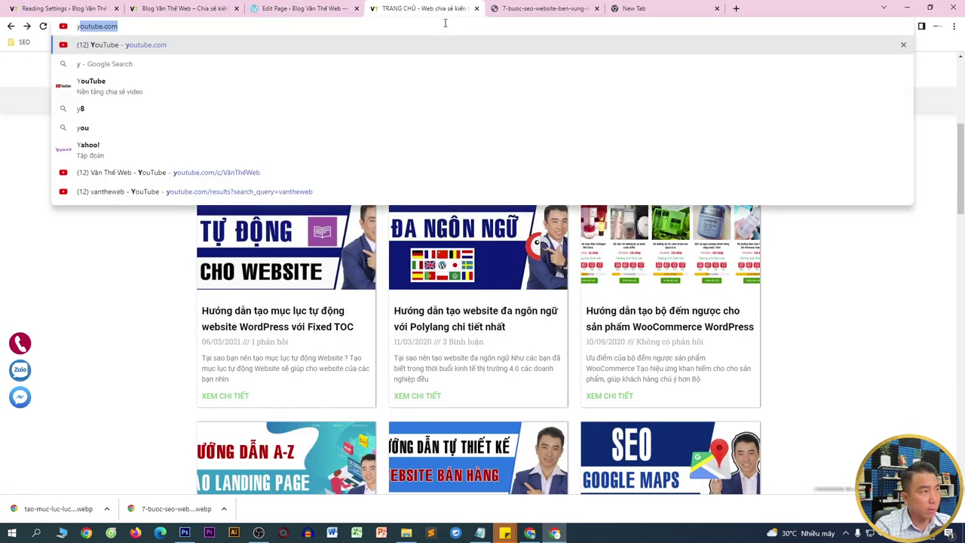
key("Return")
left_click(445, 23)
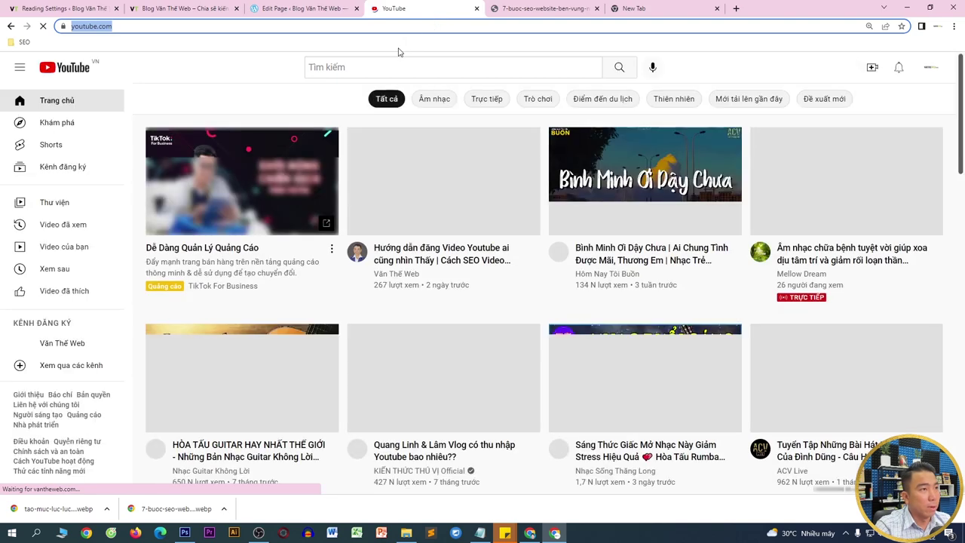
left_click(444, 188)
- Open the Văn Thế Web channel page, select its web address, and return to the editor
scroll(272, 358, "down", 1)
scroll(272, 358, "down", 3)
left_click(143, 260)
left_click(226, 26)
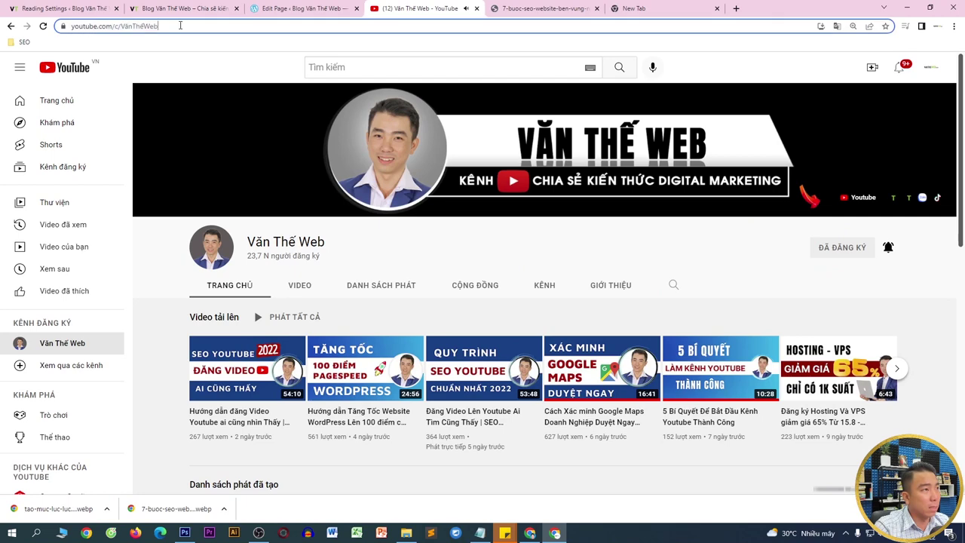
left_click(299, 9)
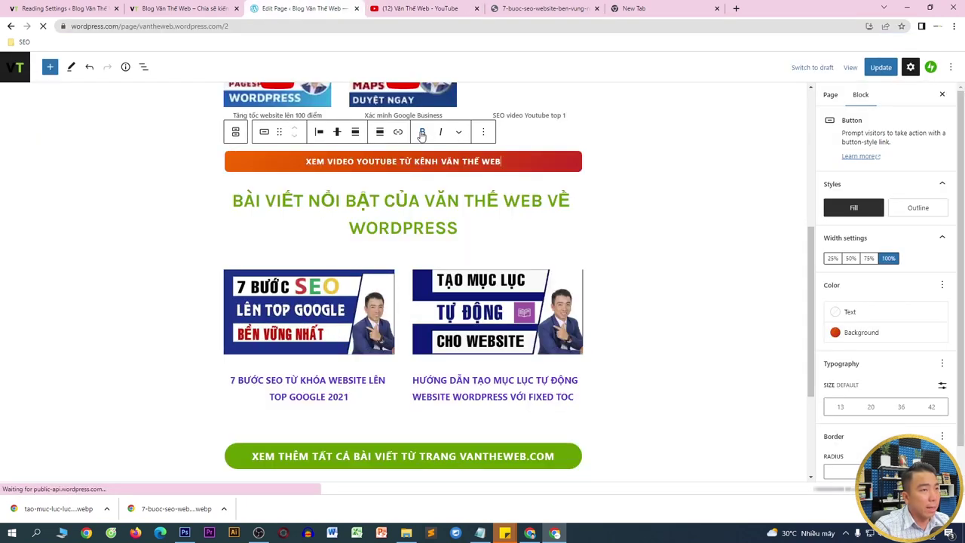
- Link the YouTube button to the channel address in a new tab and update the page
left_click(398, 132)
type("https://www.youtube.com/c/V%C4%83nTh%E1%BA%BFWeb")
left_click(329, 258)
left_click(881, 67)
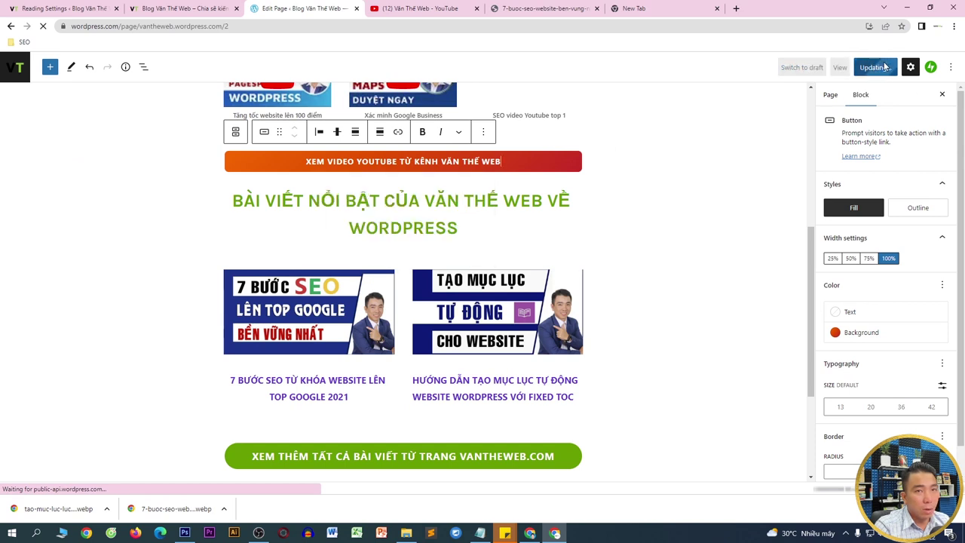
scroll(473, 365, "down", 1)
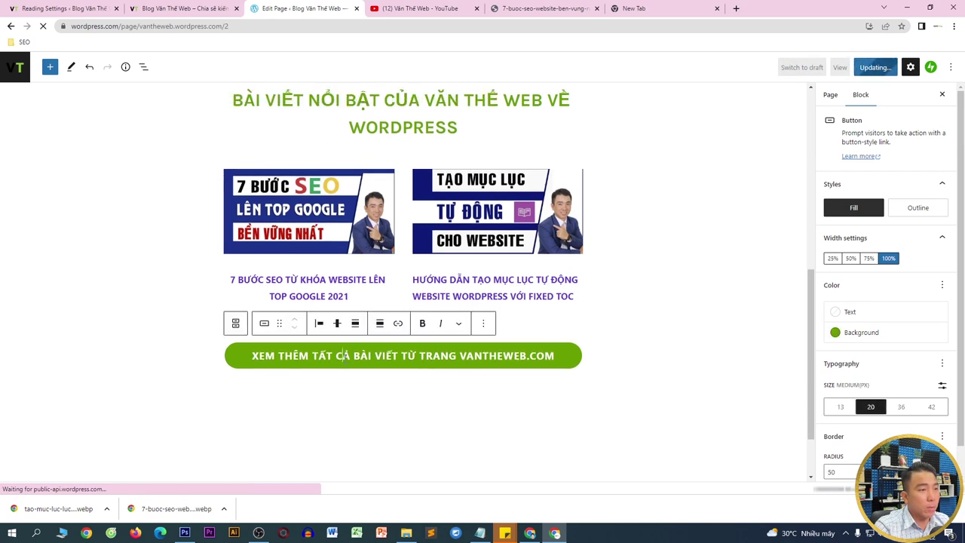
left_click(398, 323)
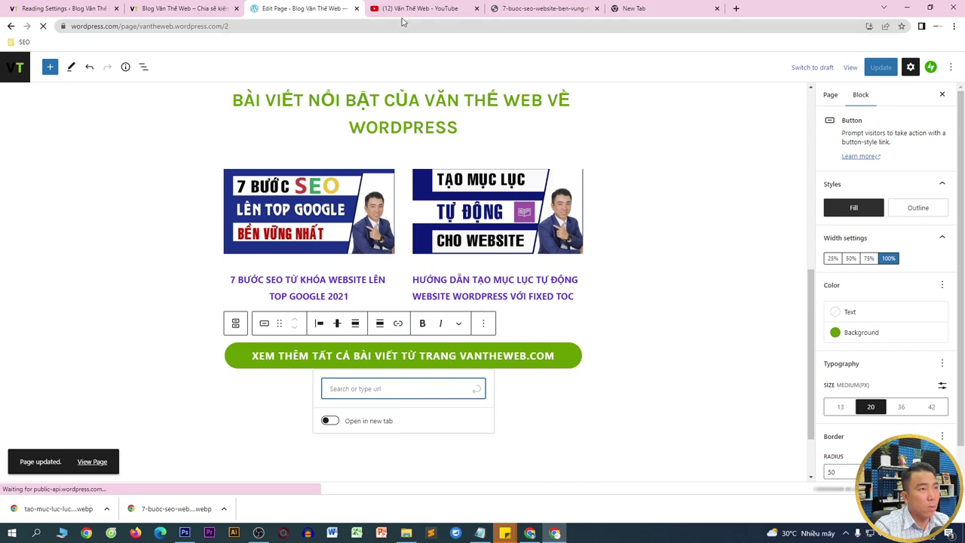
left_click(418, 8)
left_click(143, 26)
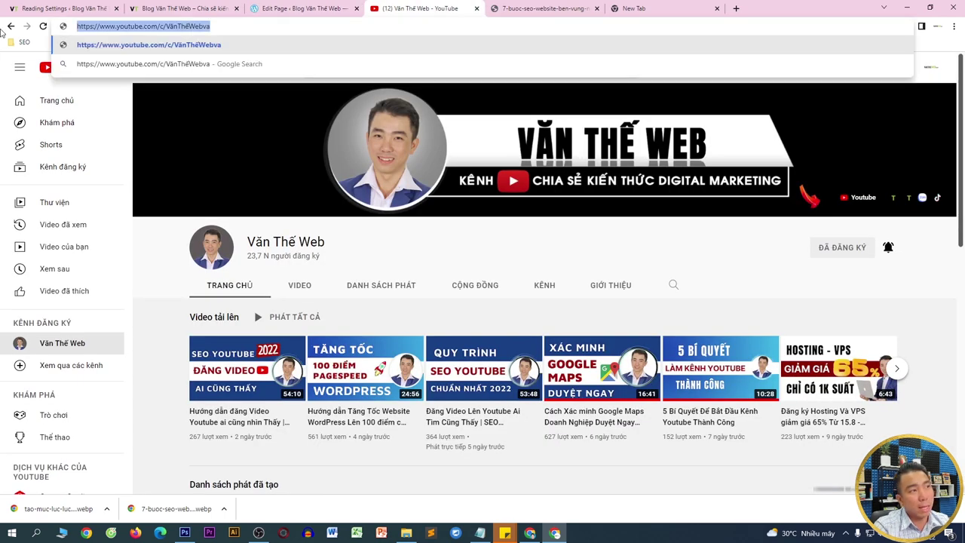
type("vantheweb.com")
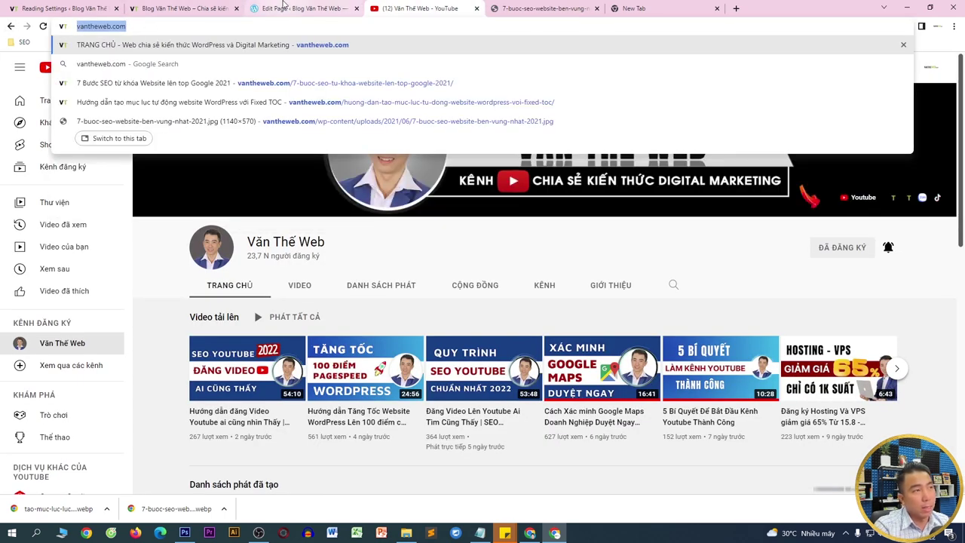
left_click(283, 6)
key("ctrl+v")
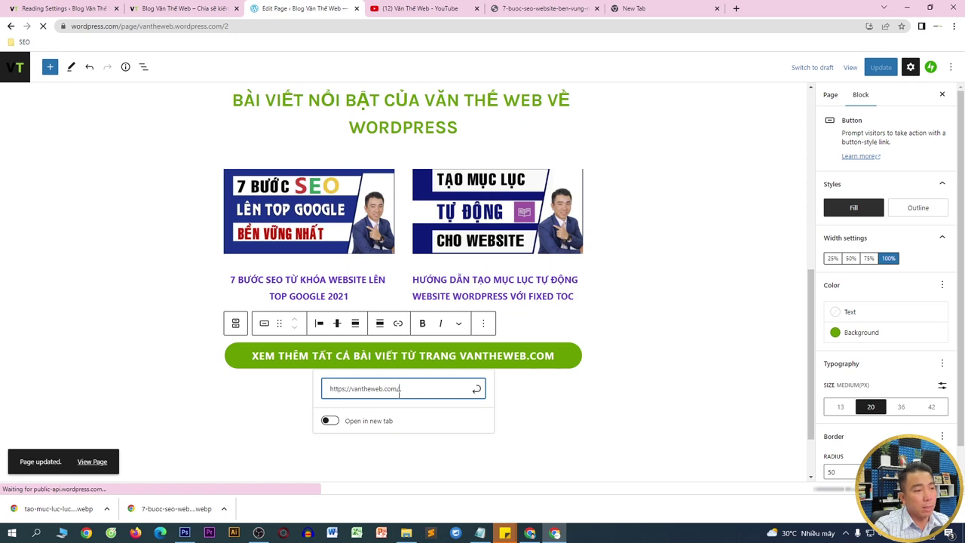
left_click(330, 445)
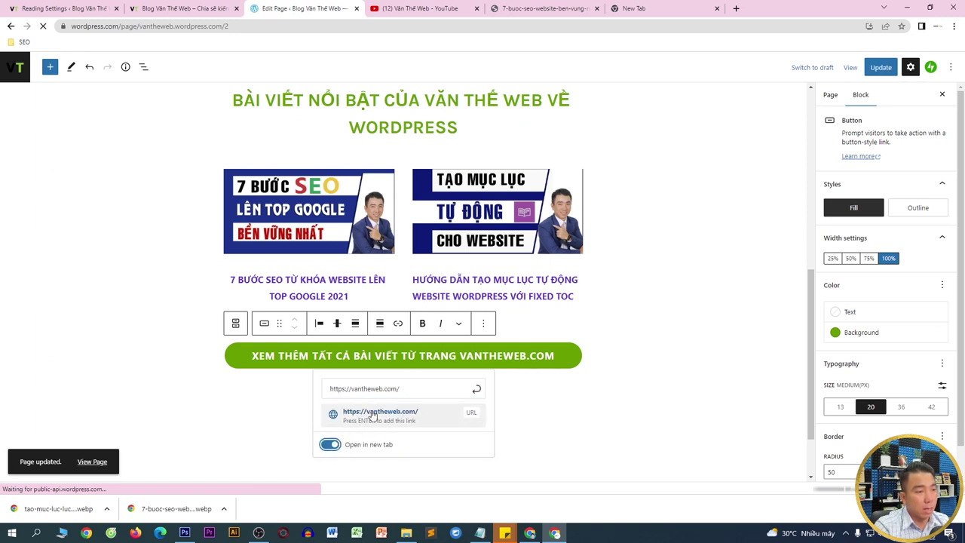
left_click(879, 67)
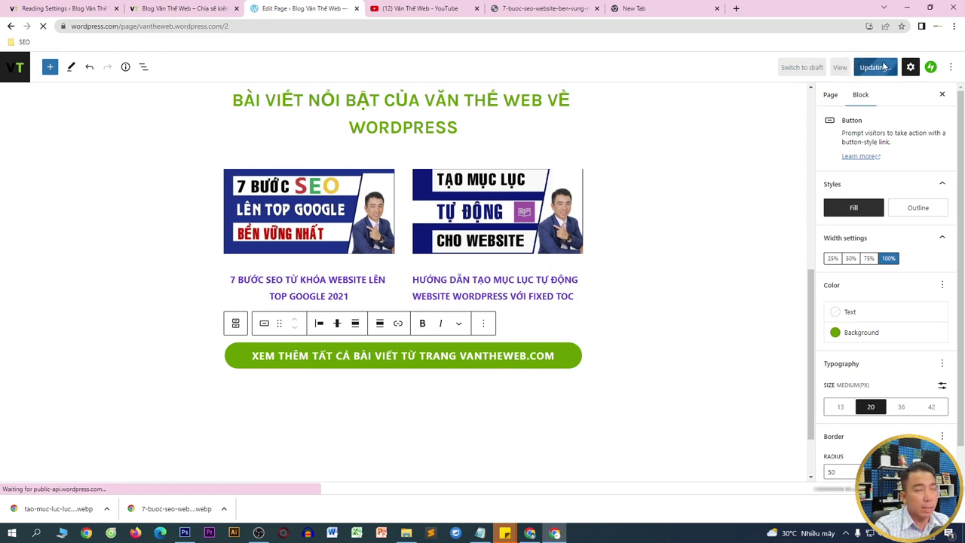
left_click(205, 7)
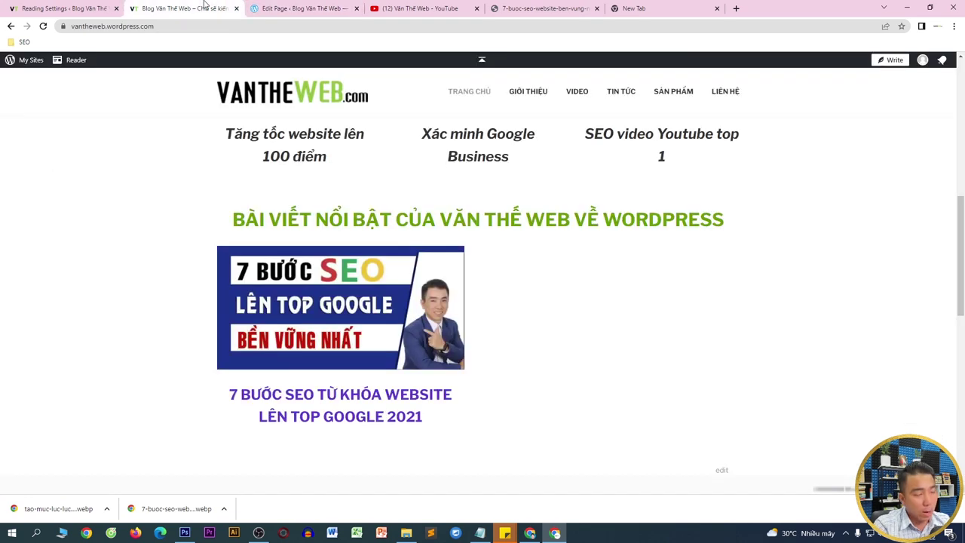
- Reload the live homepage and review the gradient YouTube button, two post cards and green button
key("F5")
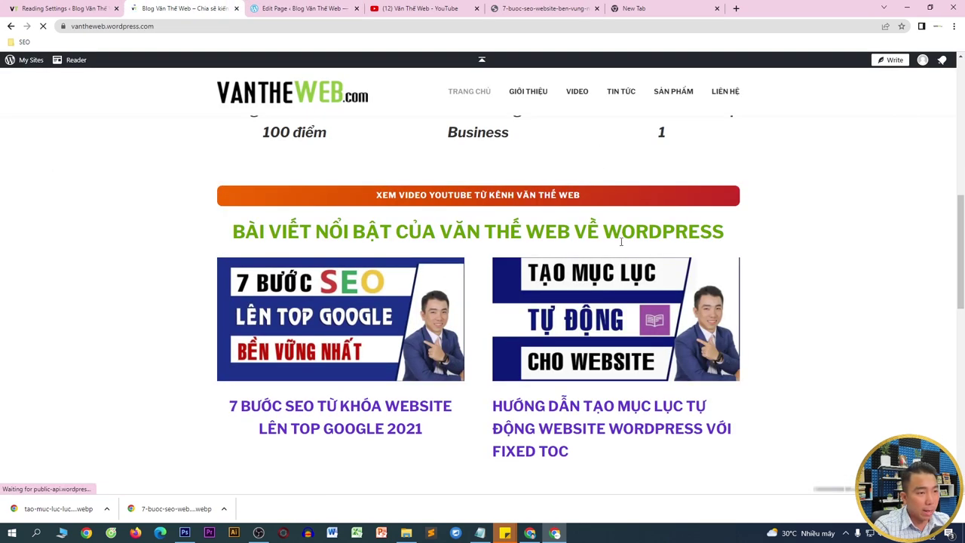
left_click(954, 26)
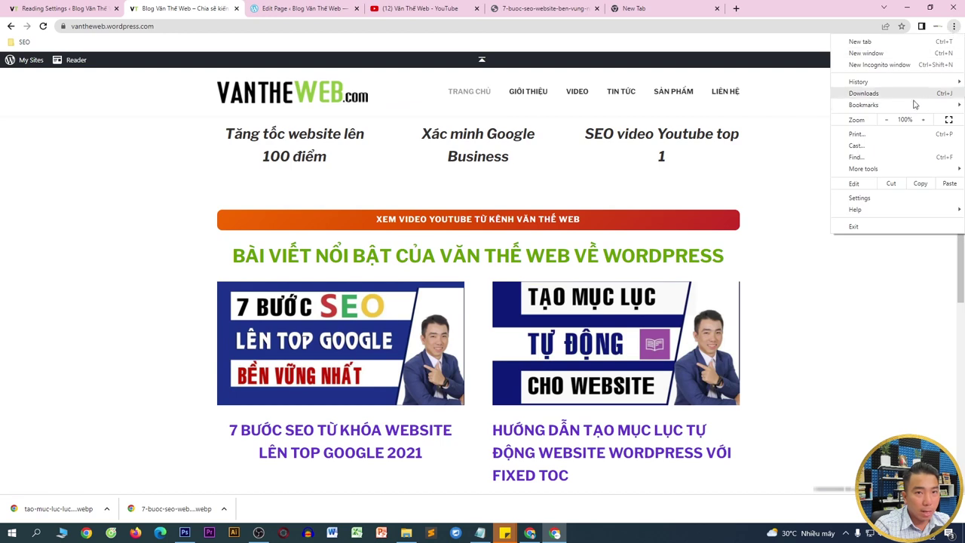
left_click(874, 297)
scroll(859, 302, "up", 2)
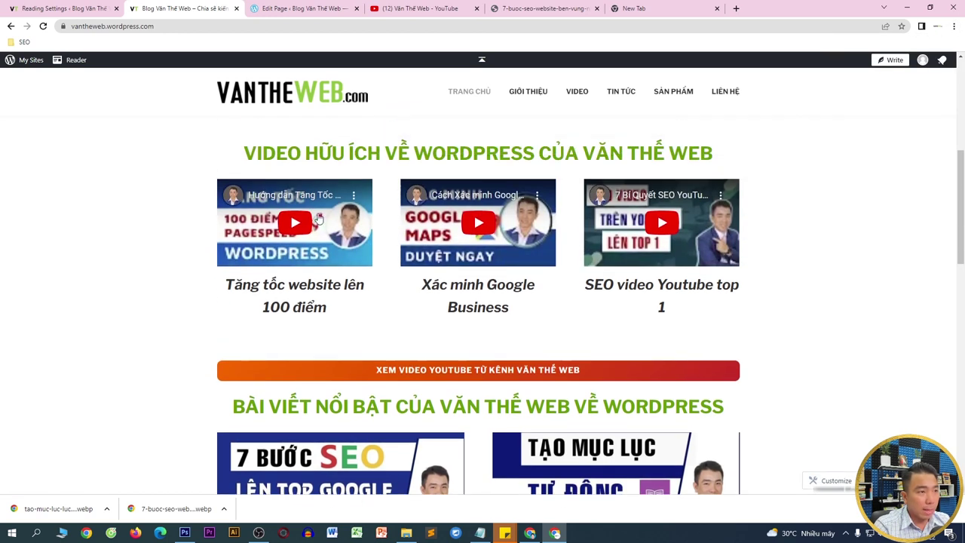
scroll(513, 240, "down", 3)
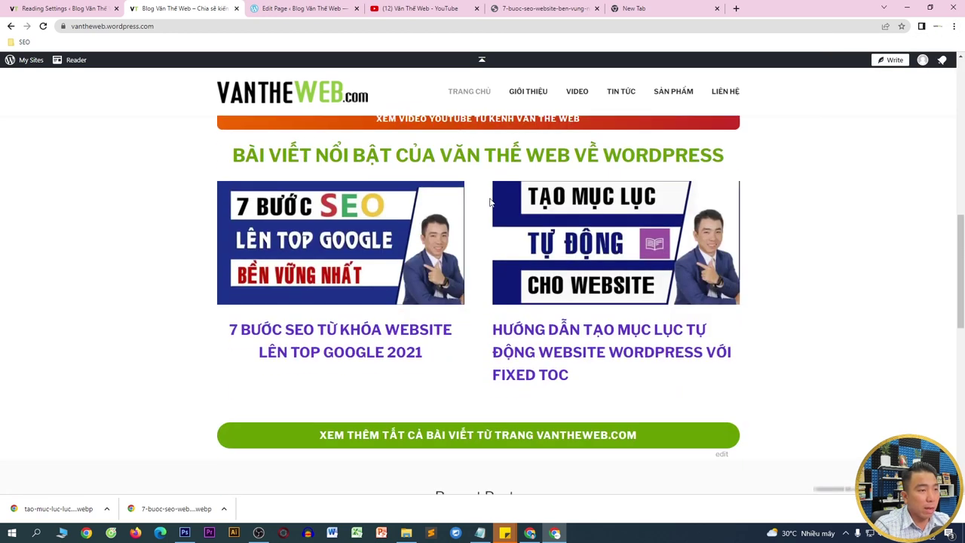
scroll(545, 308, "up", 1)
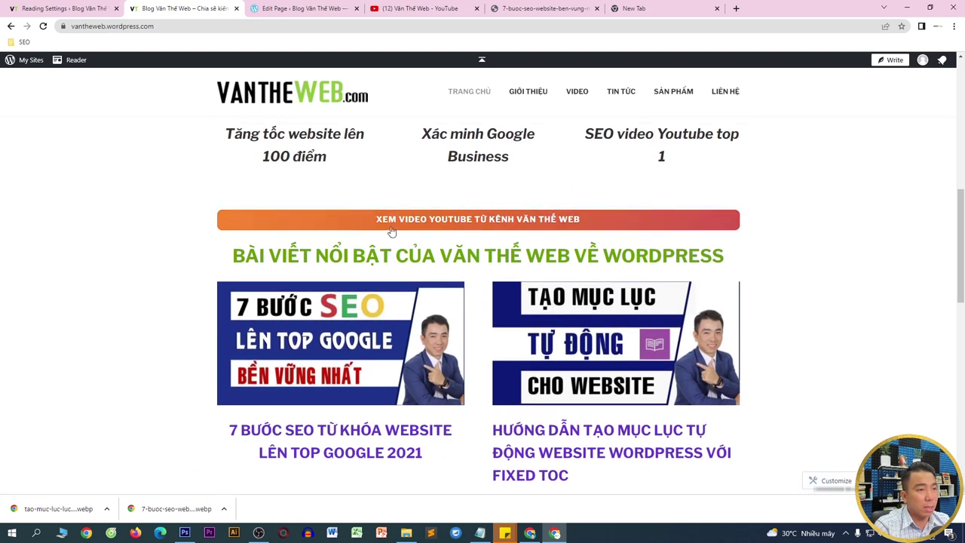
scroll(482, 241, "up", 2)
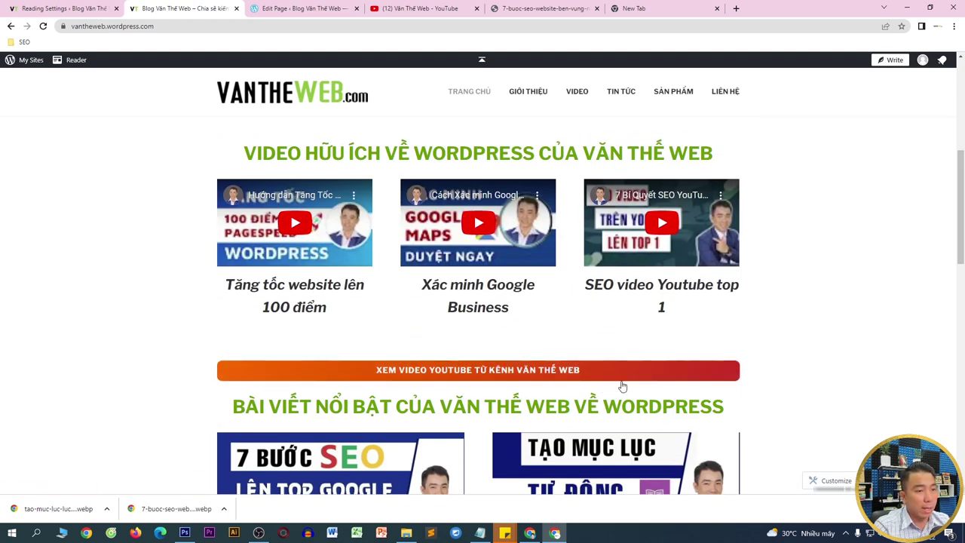
scroll(621, 384, "down", 3)
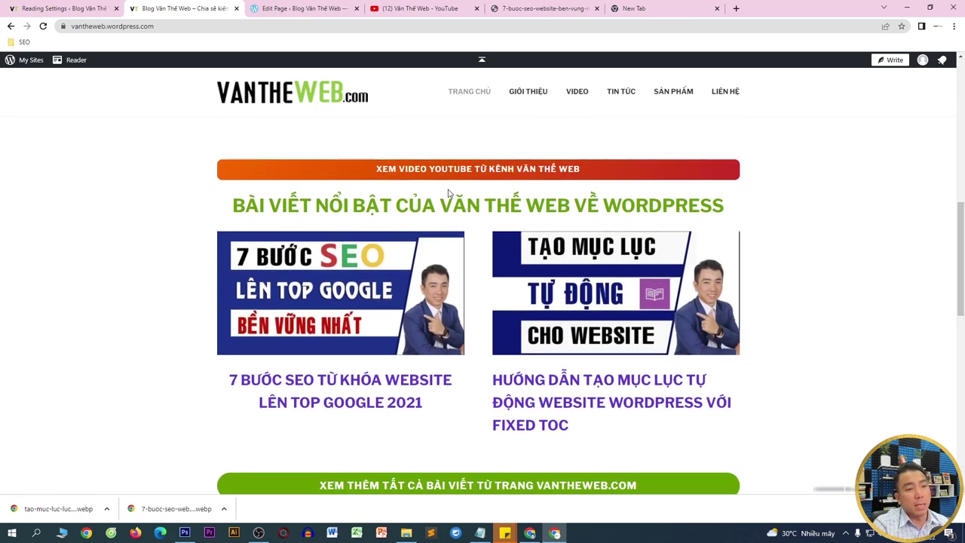
left_click(291, 5)
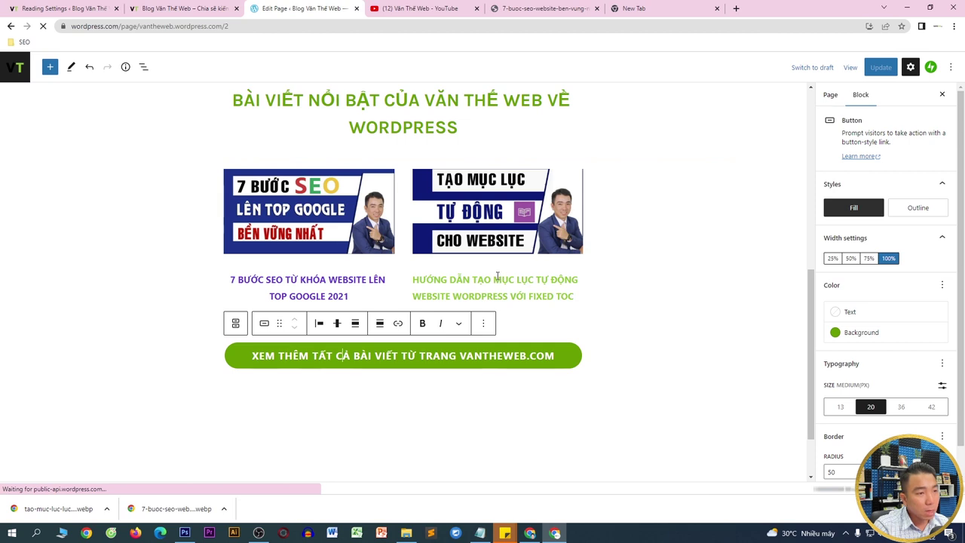
- Search 'gap' in the block inserter below the YouTube button, then cancel without adding anything
left_click(640, 256)
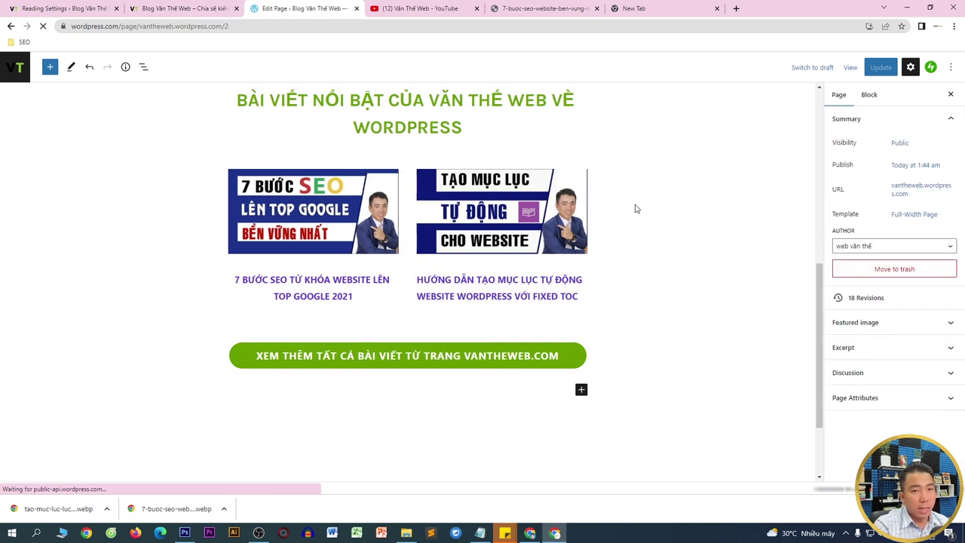
scroll(370, 210, "up", 1)
left_click(230, 208)
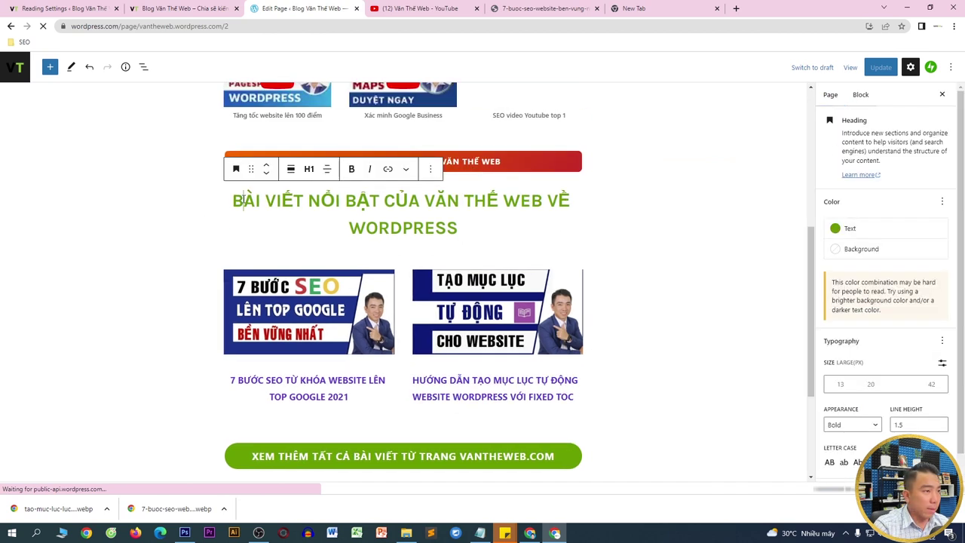
left_click(497, 181)
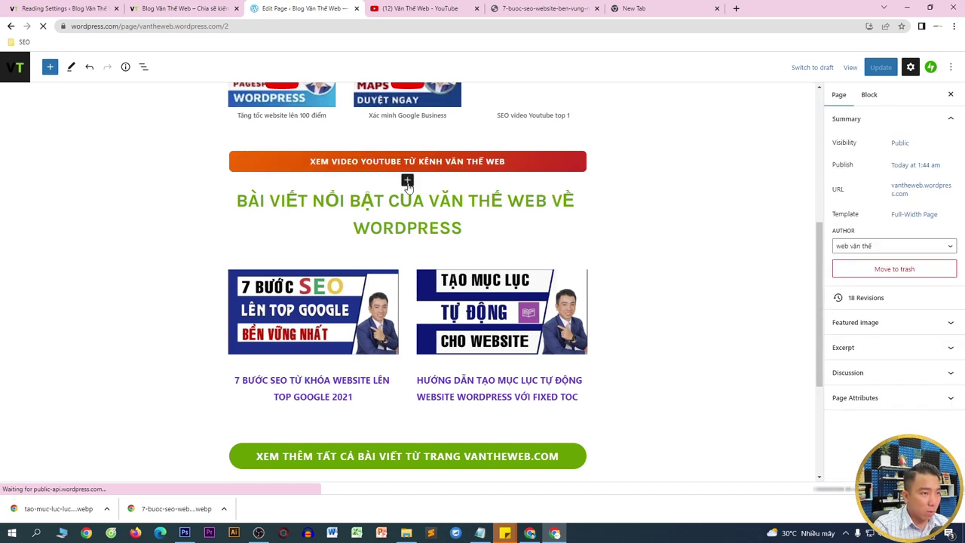
left_click(407, 181)
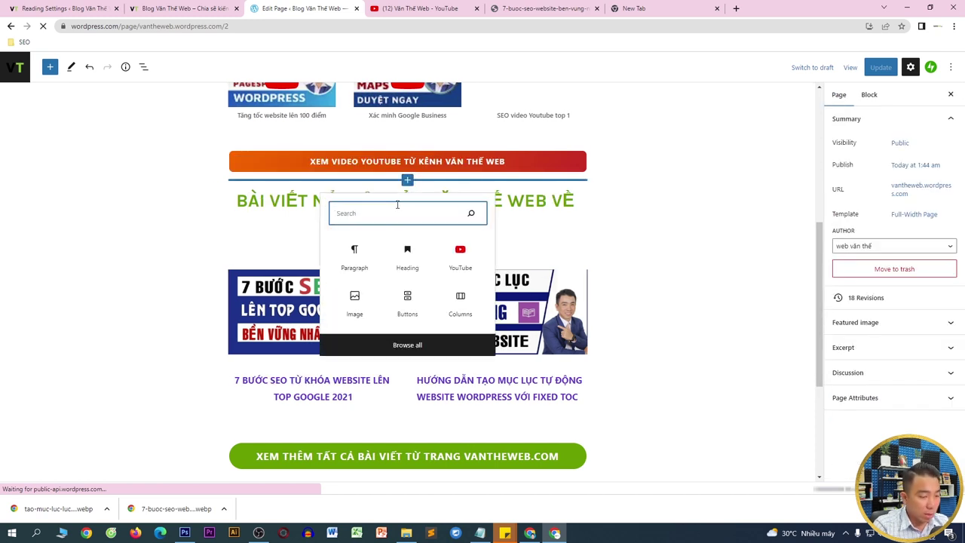
type("gap")
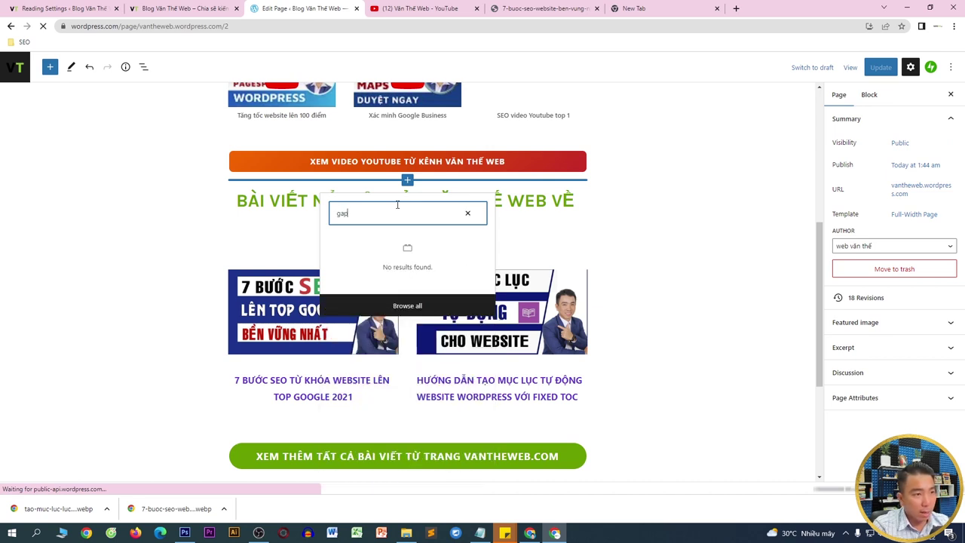
left_click(195, 196)
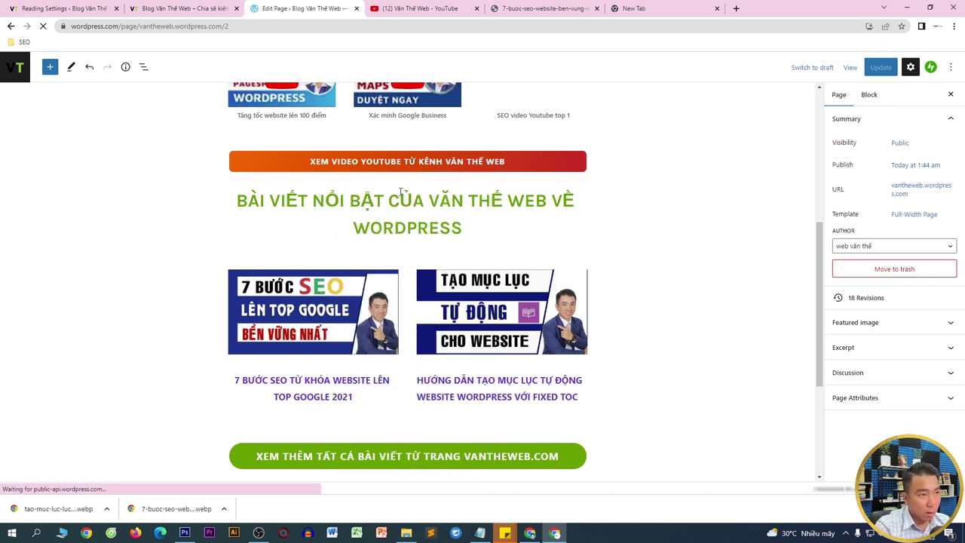
- Insert a Spacer below the YouTube button, resize it to height 56, and update the page
left_click(408, 182)
type("s")
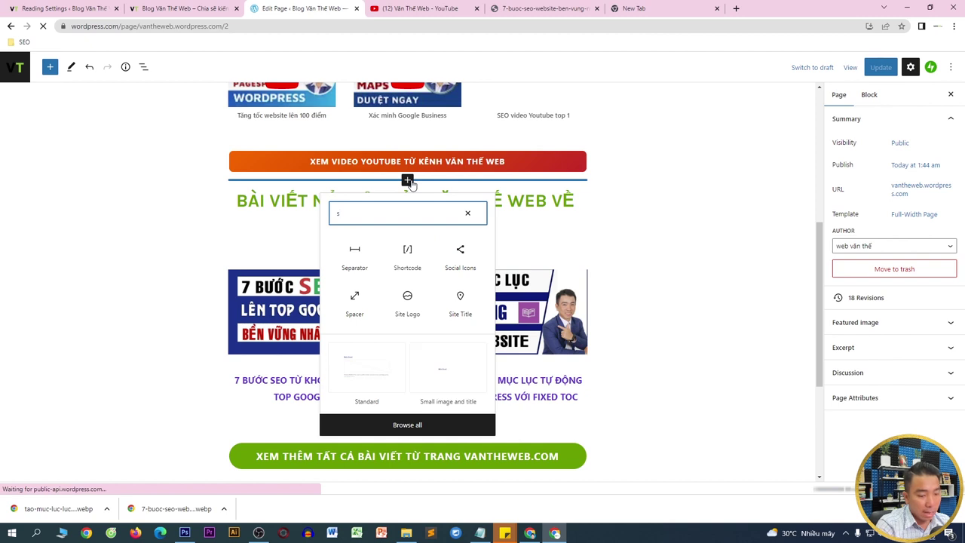
type("pace")
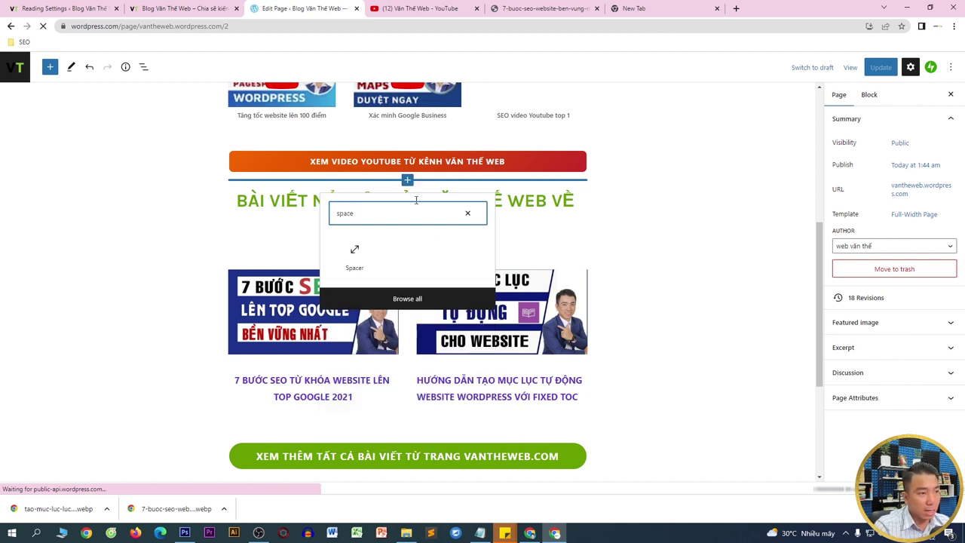
left_click(356, 256)
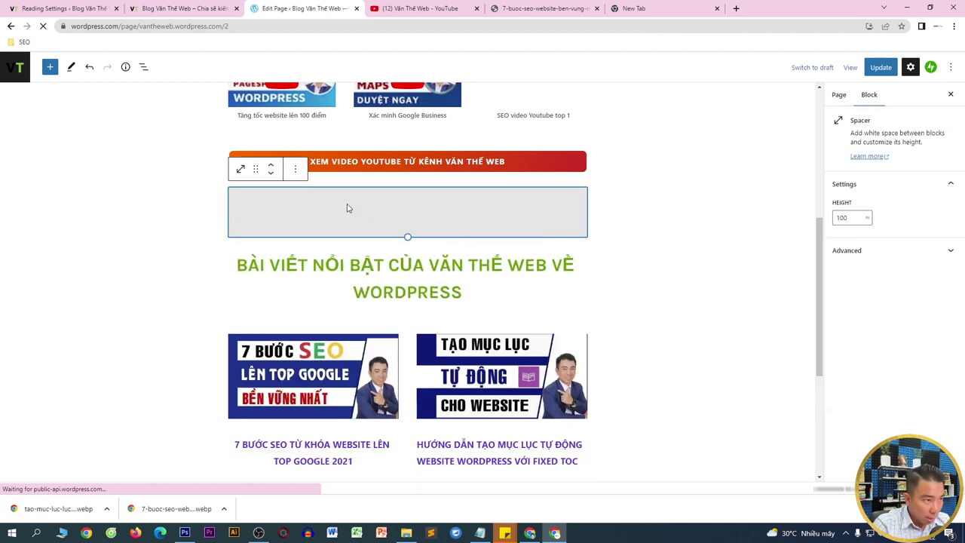
left_click_drag(407, 235, 407, 215)
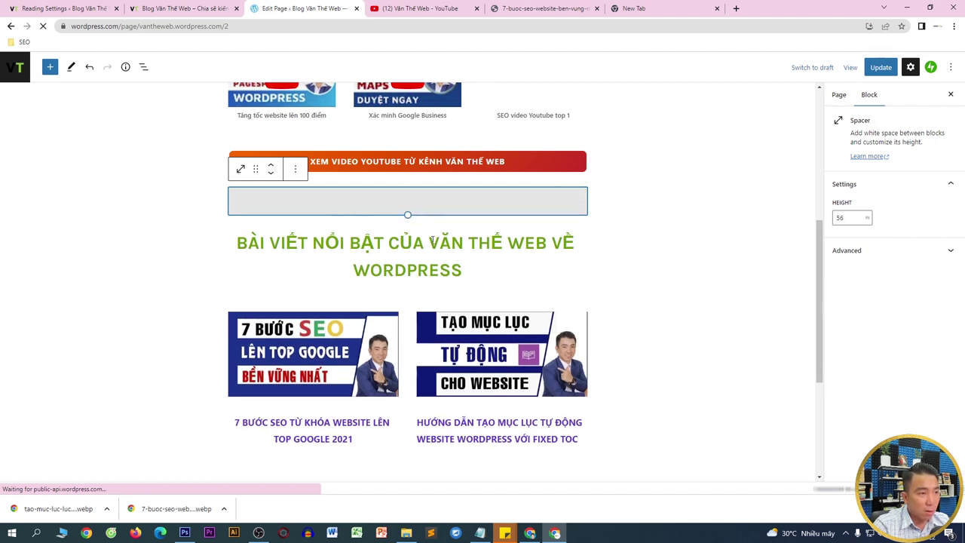
scroll(491, 146, "up", 1)
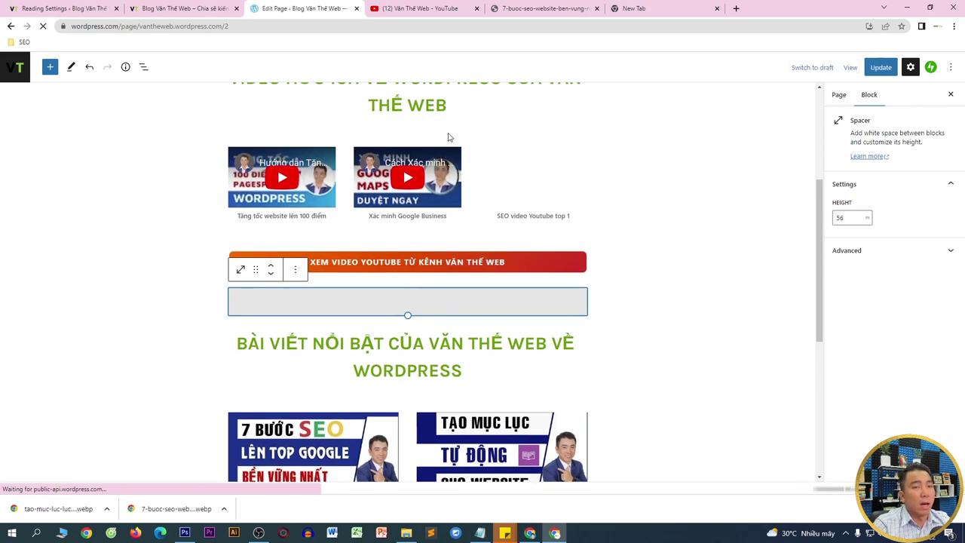
left_click(878, 67)
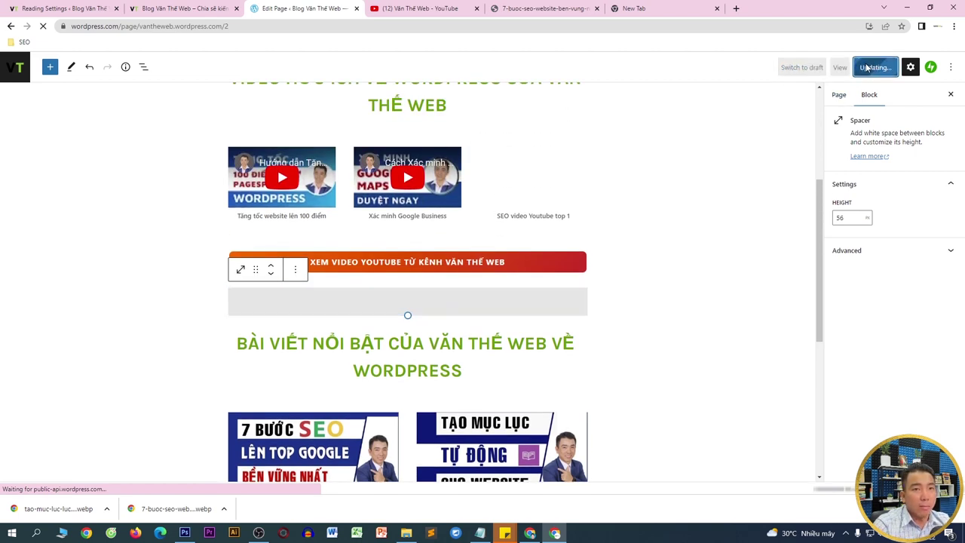
left_click(185, 8)
right_click(173, 156)
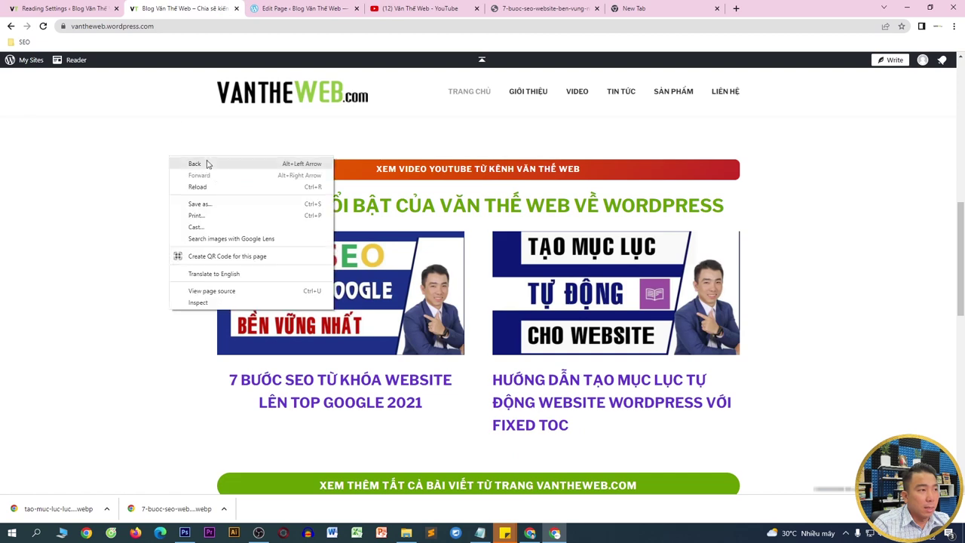
left_click(211, 189)
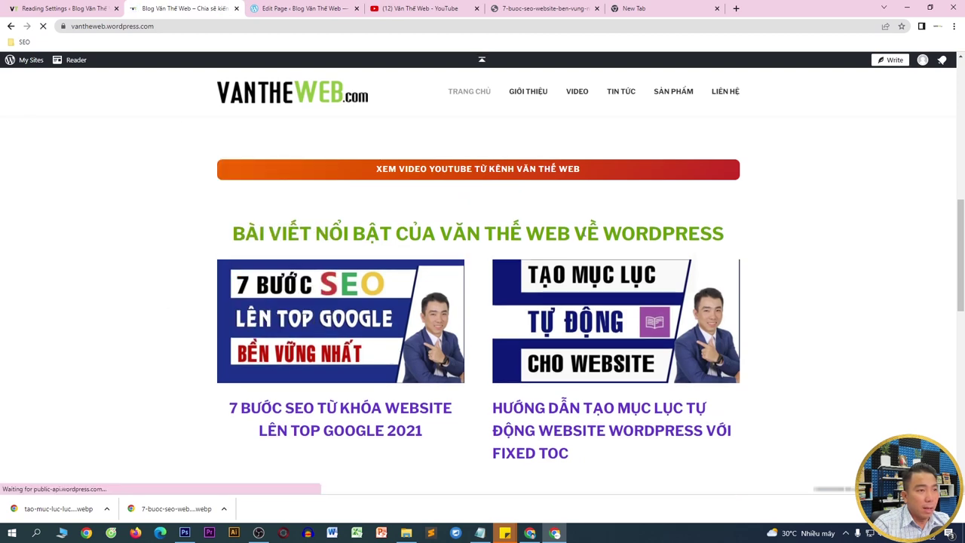
scroll(524, 200, "up", 3)
scroll(358, 167, "up", 1)
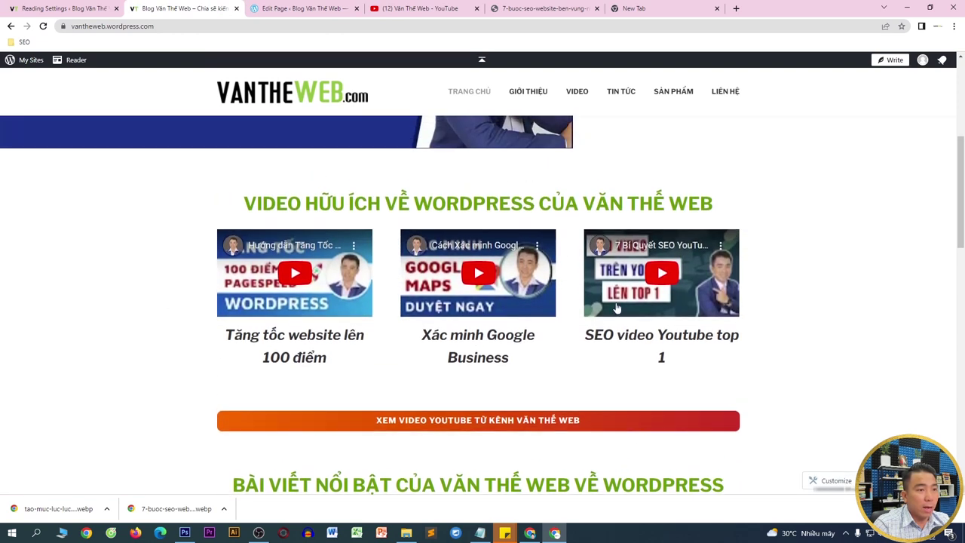
scroll(527, 271, "down", 2)
scroll(457, 267, "down", 3)
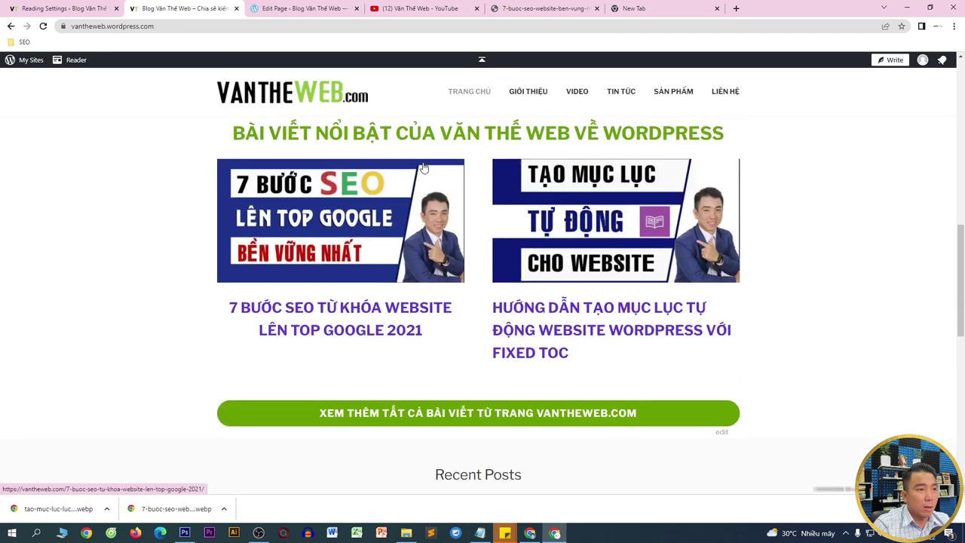
left_click(300, 9)
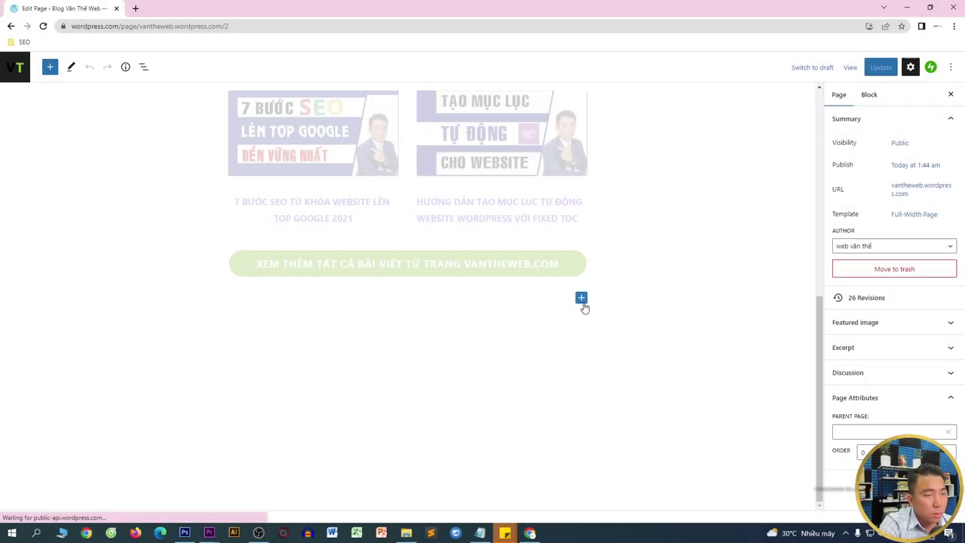
- Insert a Slideshow block filled with six Media Library images, starting with the 7 Bước SEO image
left_click(581, 299)
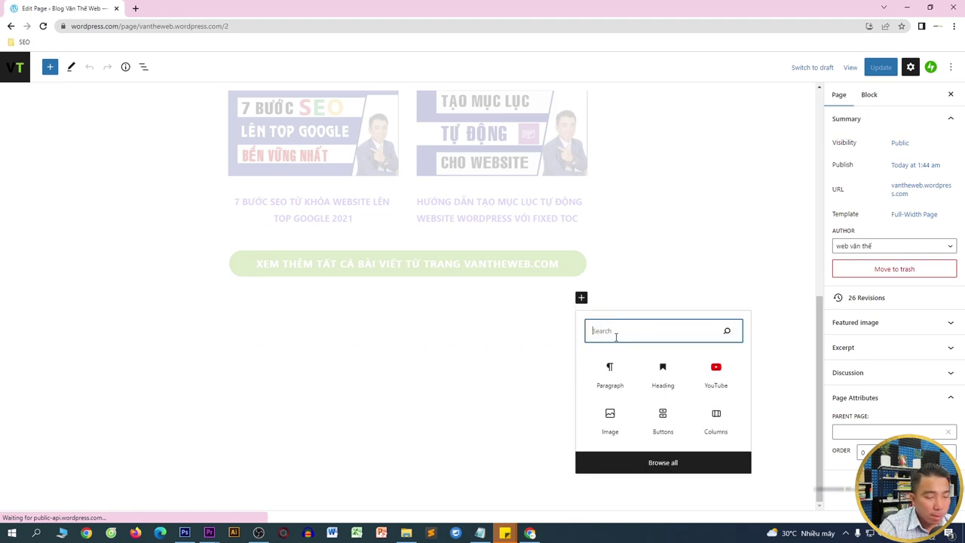
type("slider")
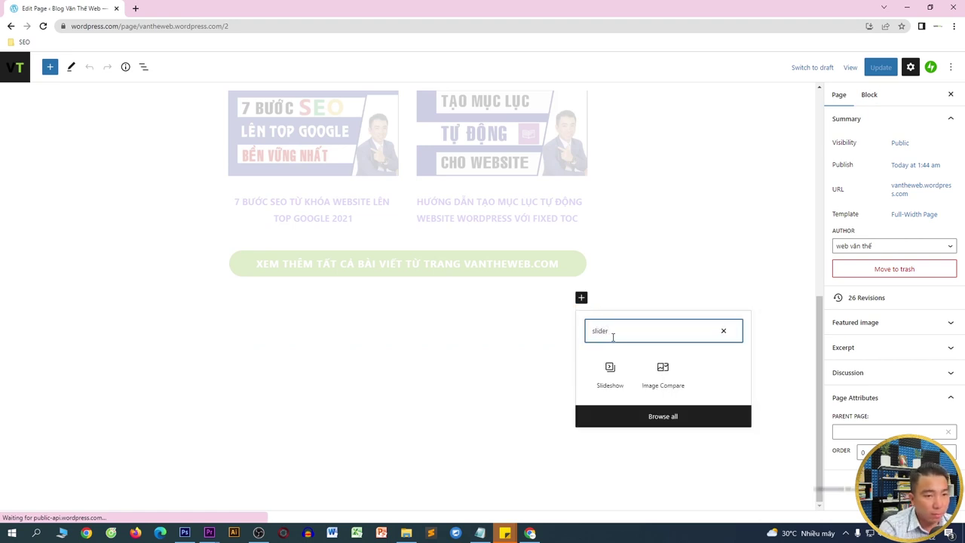
left_click(611, 375)
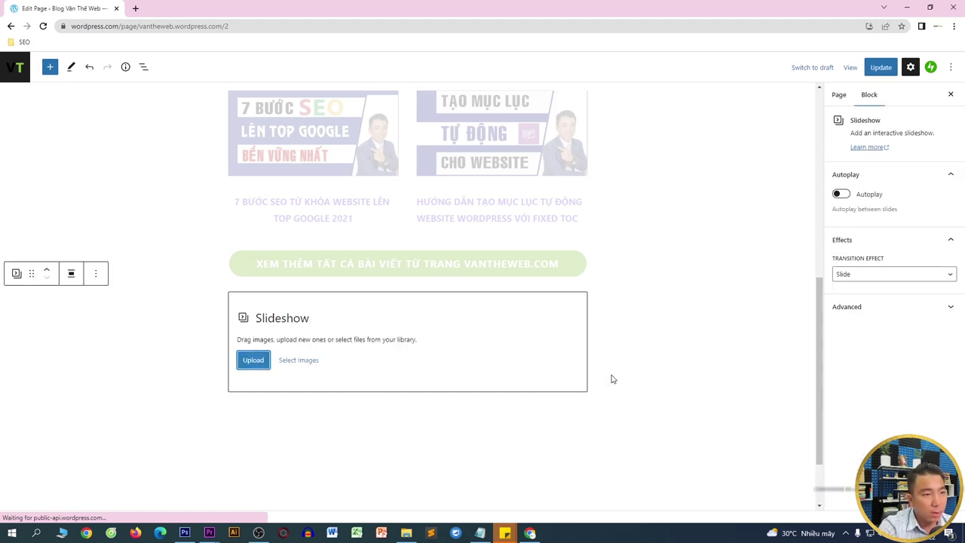
left_click(306, 361)
left_click(309, 389)
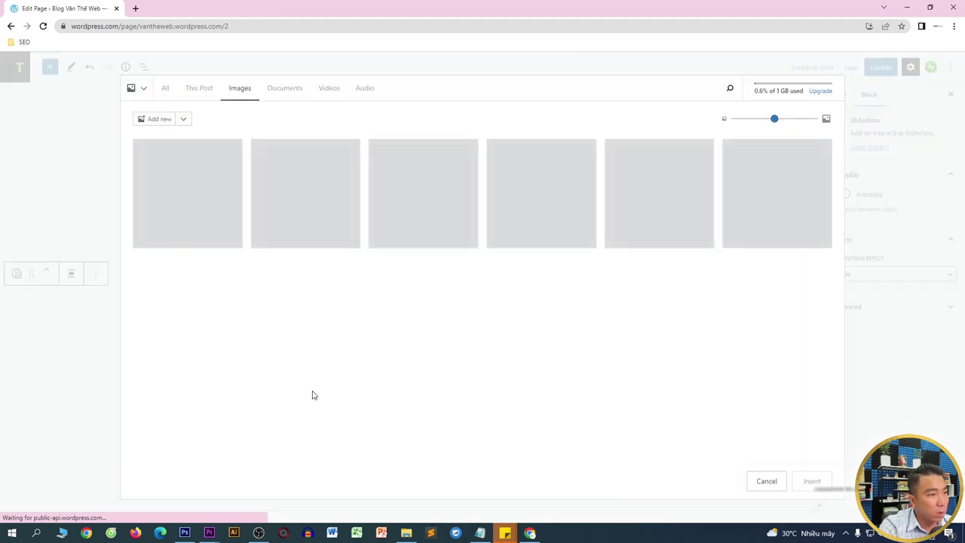
left_click(187, 210)
left_click(303, 212)
left_click(379, 211)
left_click(493, 207)
left_click(652, 211)
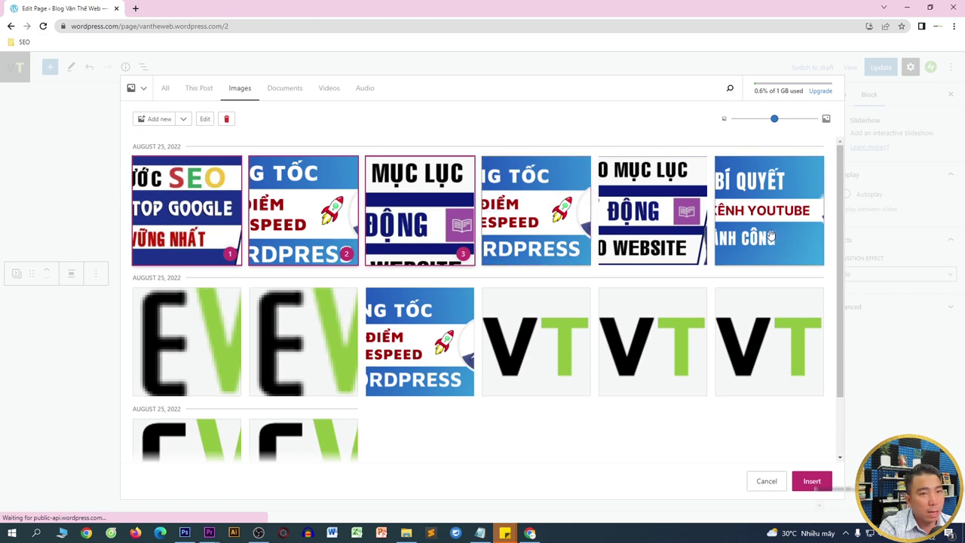
left_click(770, 236)
left_click(812, 481)
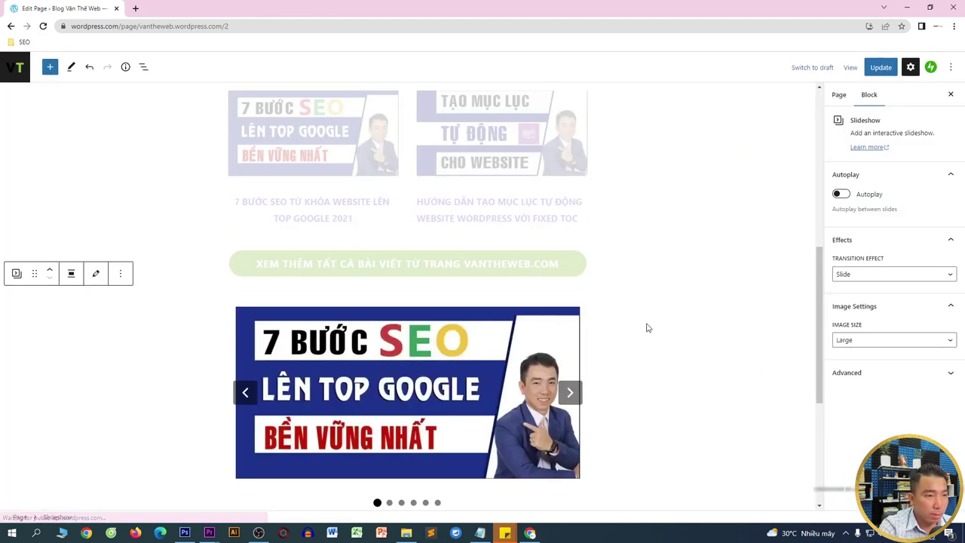
- Click through the slideshow to preview all six slides
left_click(571, 295)
left_click(570, 295)
left_click(571, 294)
left_click(571, 295)
left_click(570, 294)
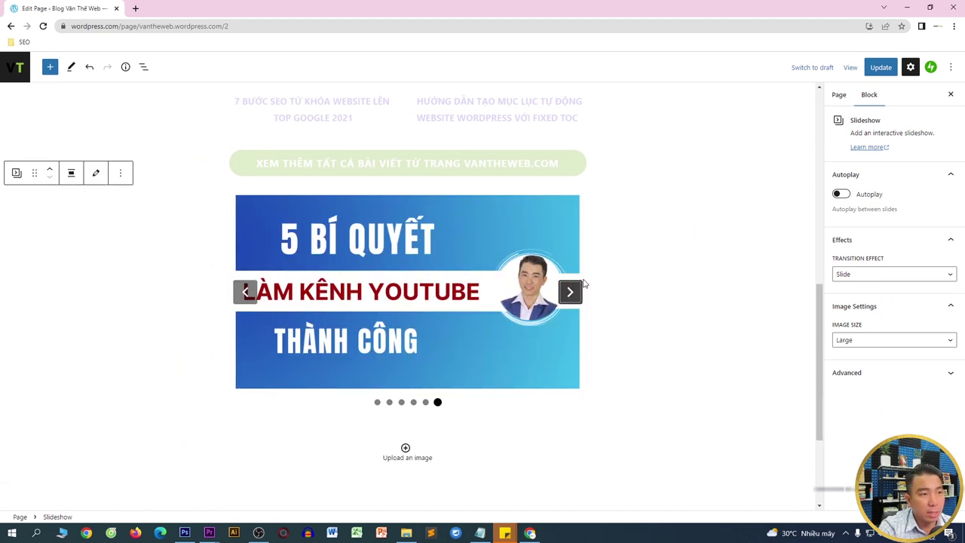
left_click(570, 295)
left_click(570, 295)
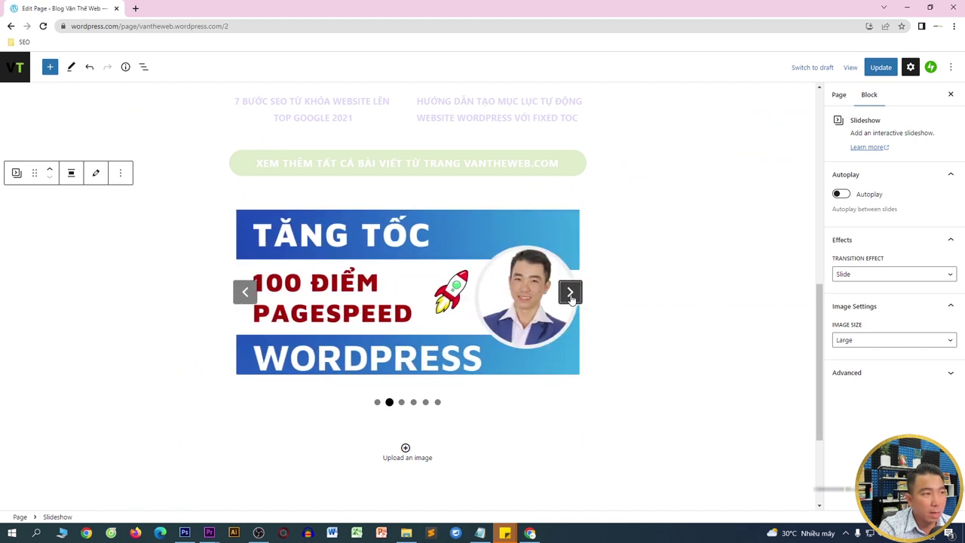
- Move the slideshow just below the video thumbnails, update the page, and copy the site address
left_click(50, 169)
left_click(50, 169)
left_click(49, 169)
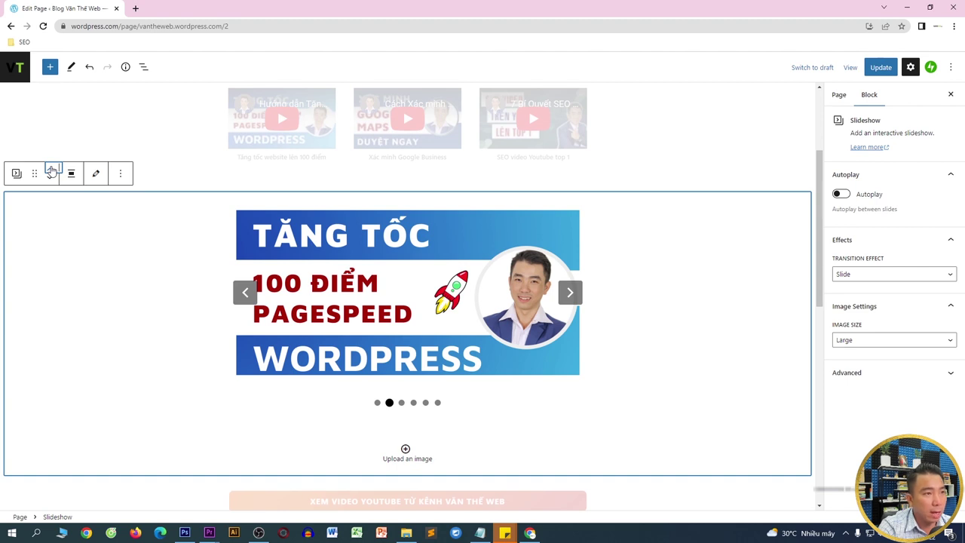
left_click(50, 169)
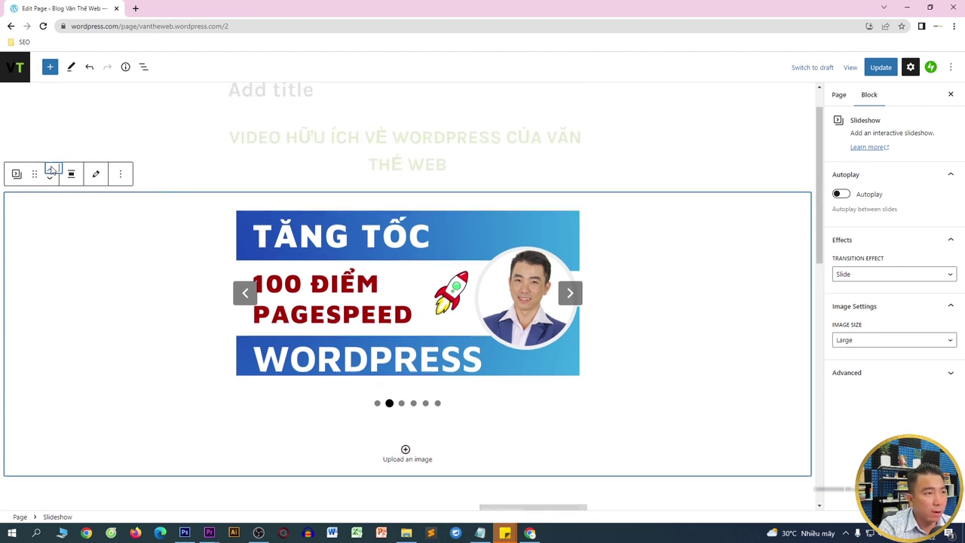
left_click(49, 169)
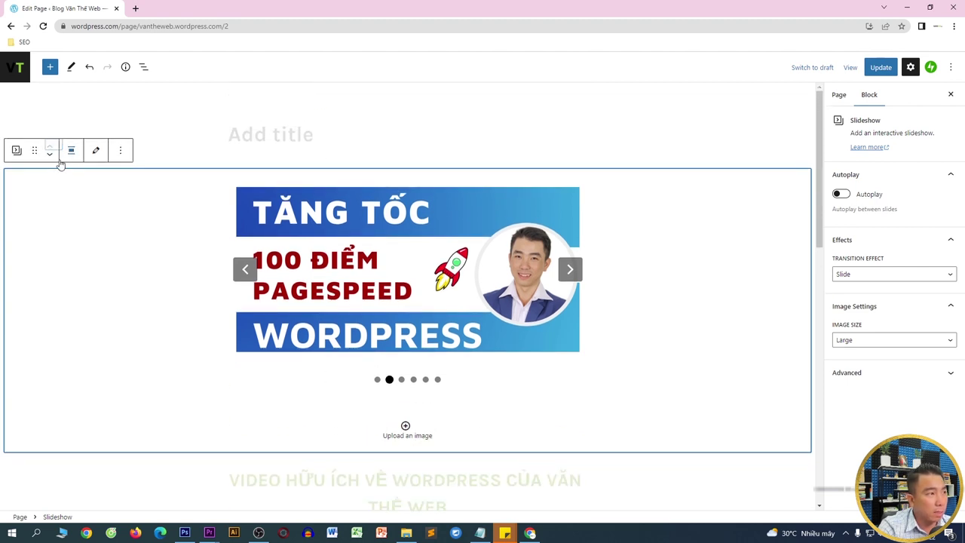
left_click(50, 157)
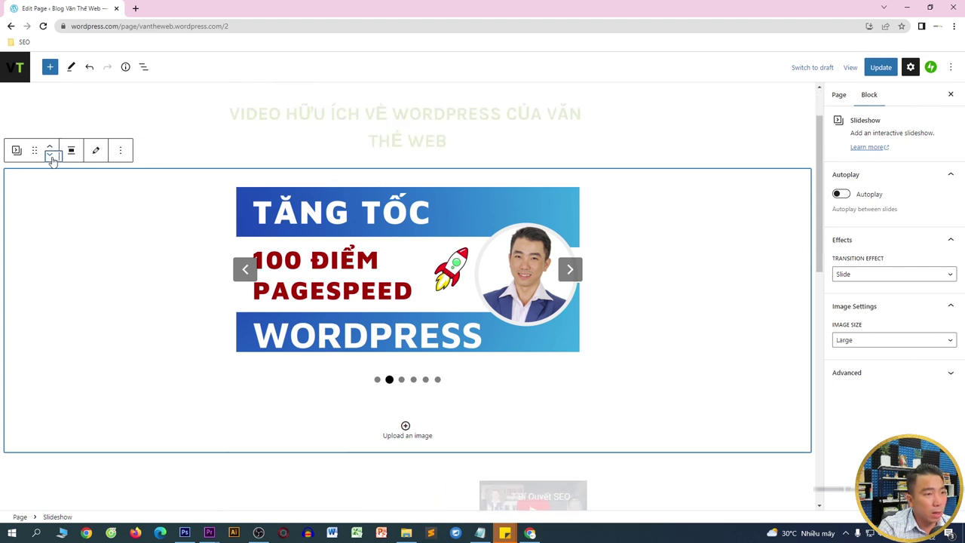
left_click(51, 157)
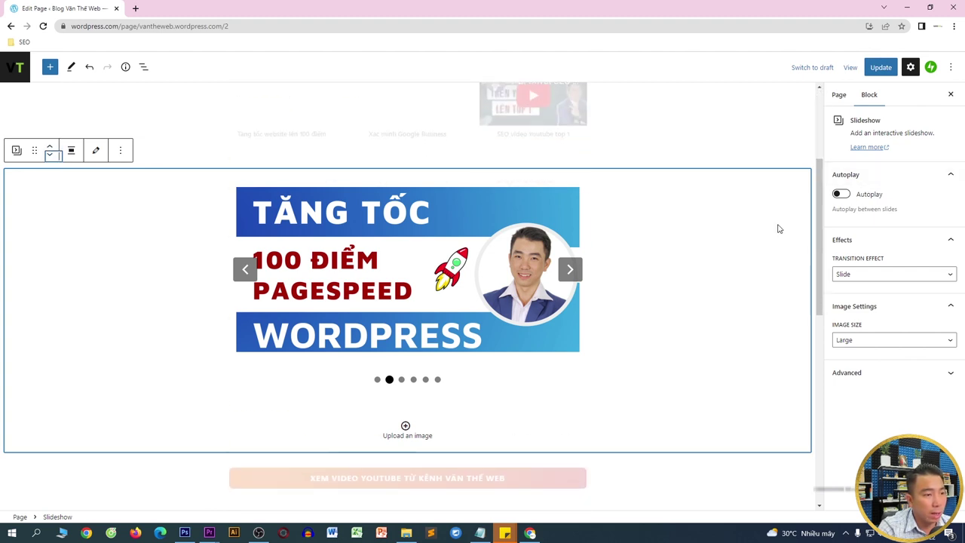
left_click(879, 67)
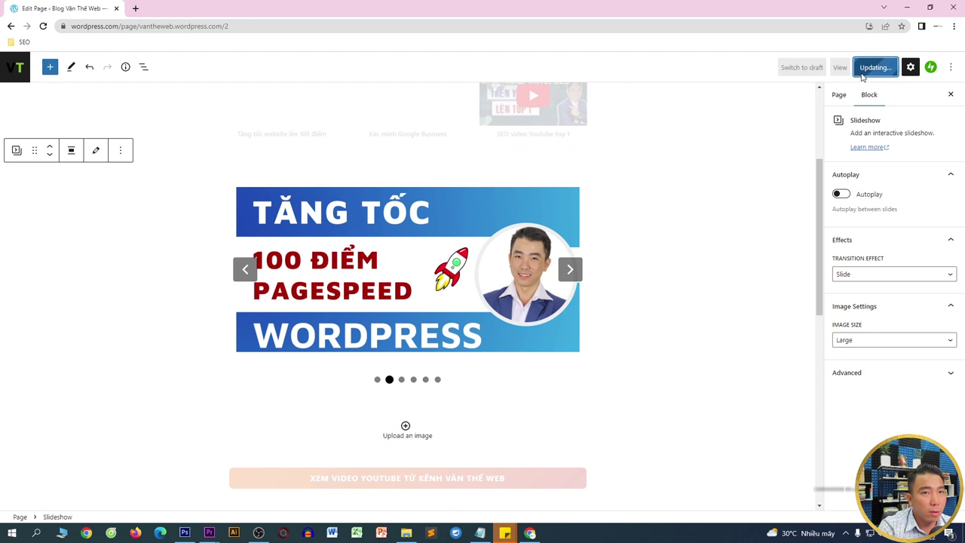
left_click_drag(139, 27, 225, 28)
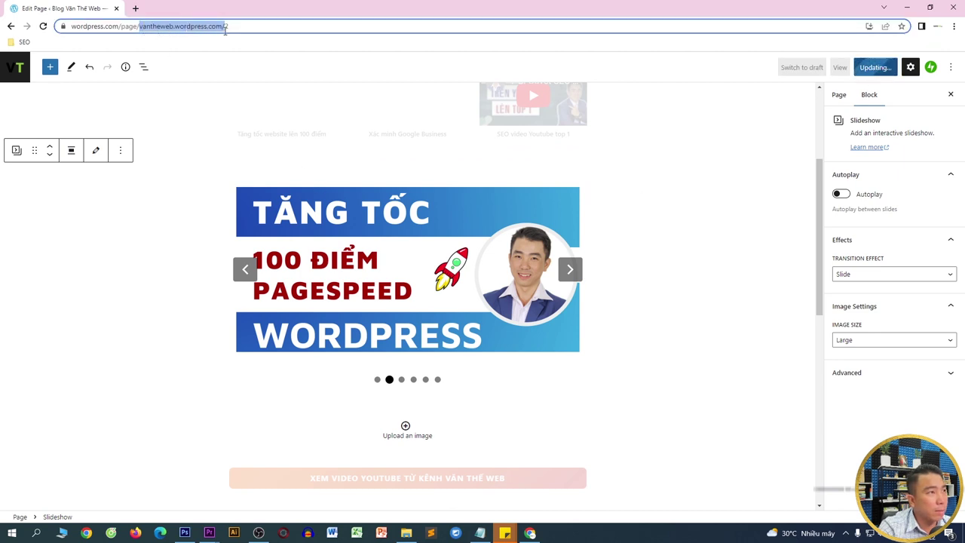
key("ctrl+c")
- Open the live homepage in a new tab from the copied site address
left_click(136, 9)
key("ctrl+v")
key("Return")
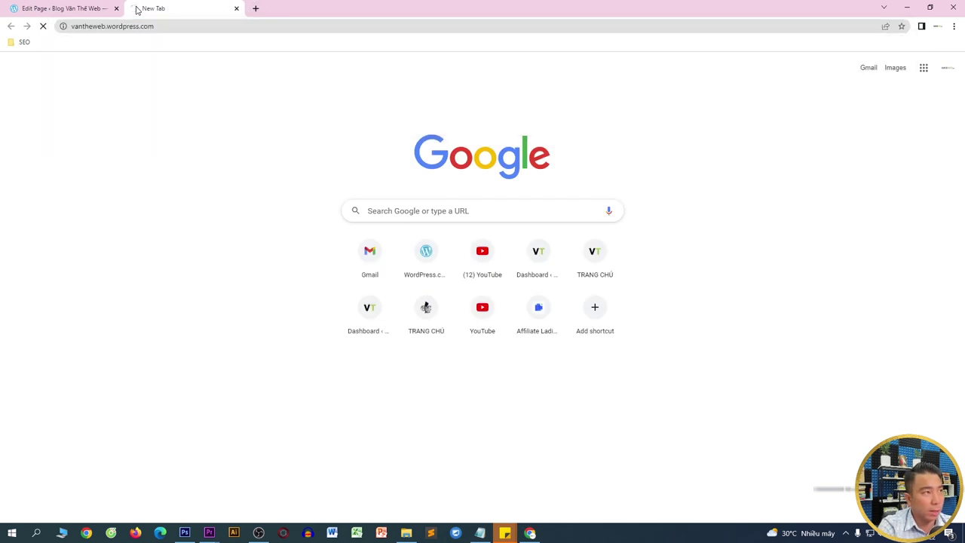
scroll(554, 222, "down", 10)
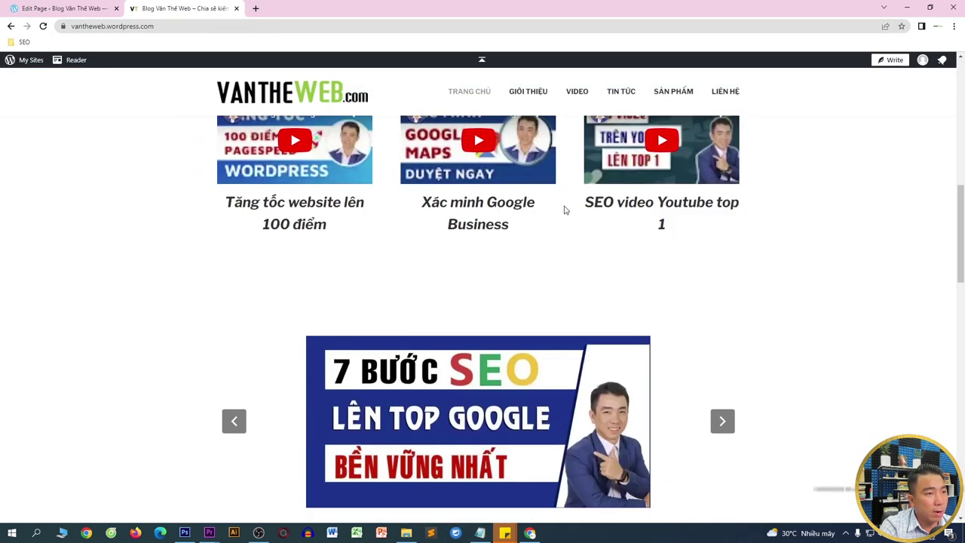
scroll(490, 196, "down", 1)
scroll(676, 390, "up", 2)
scroll(720, 340, "down", 2)
- Cycle the homepage slideshow through all its slides and scroll further down the page
left_click(723, 327)
left_click(722, 327)
scroll(722, 327, "down", 2)
left_click(727, 177)
left_click(729, 175)
left_click(731, 173)
left_click(731, 173)
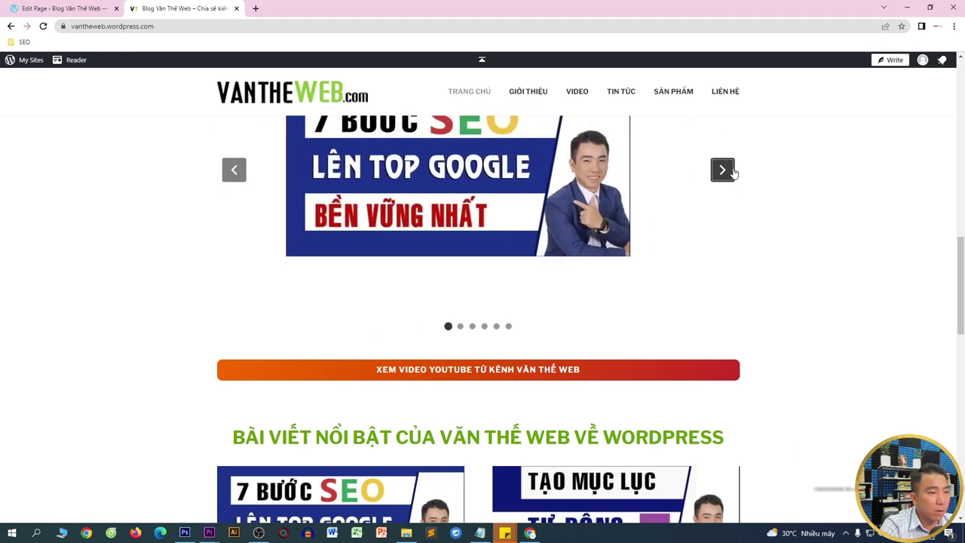
scroll(314, 202, "down", 3)
scroll(584, 234, "down", 2)
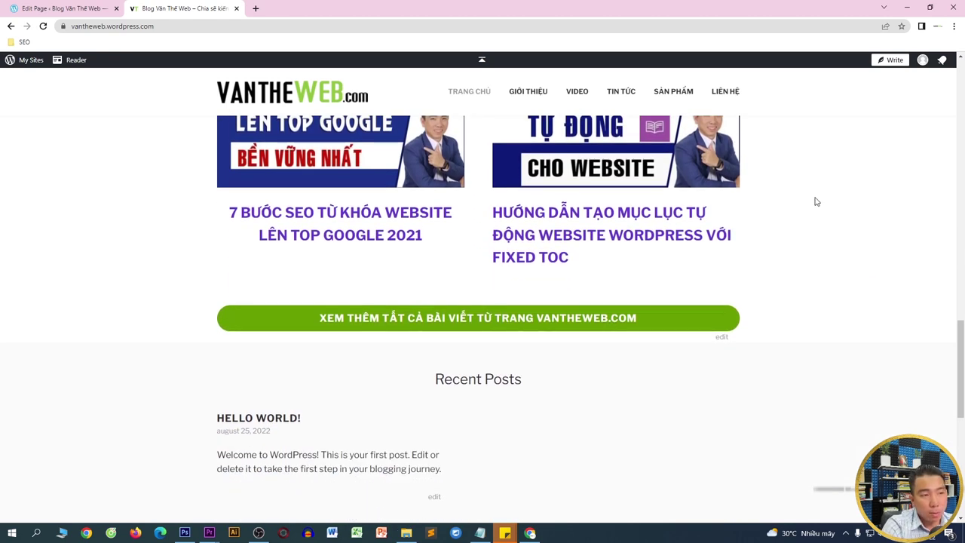
scroll(825, 285, "down", 2)
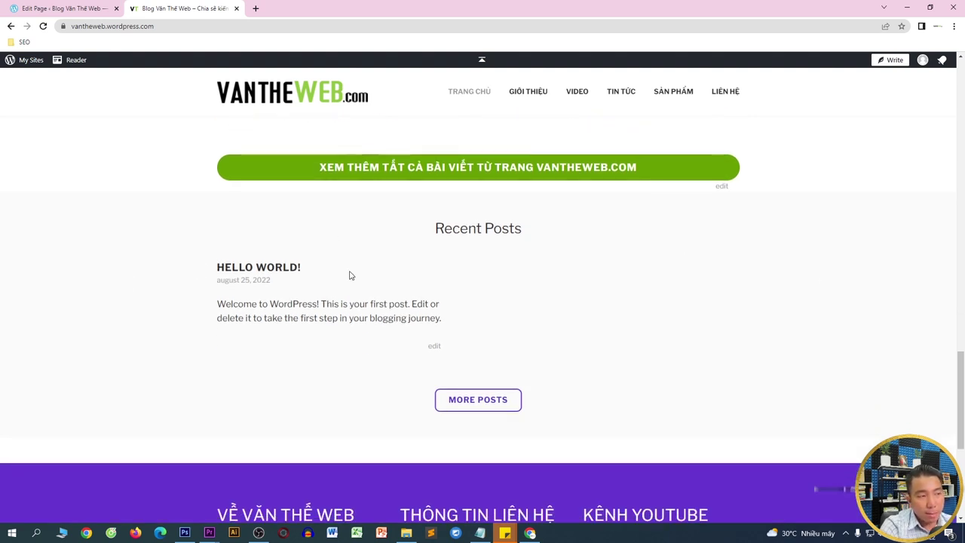
- Select the Recent Posts heading text, then return to the page editor tab
left_click_drag(443, 240, 530, 233)
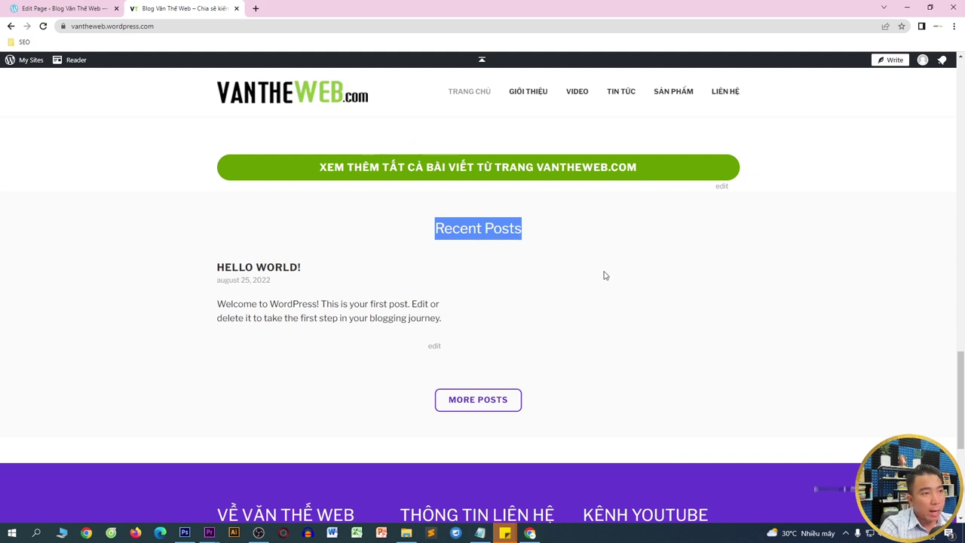
left_click(83, 8)
left_click(181, 8)
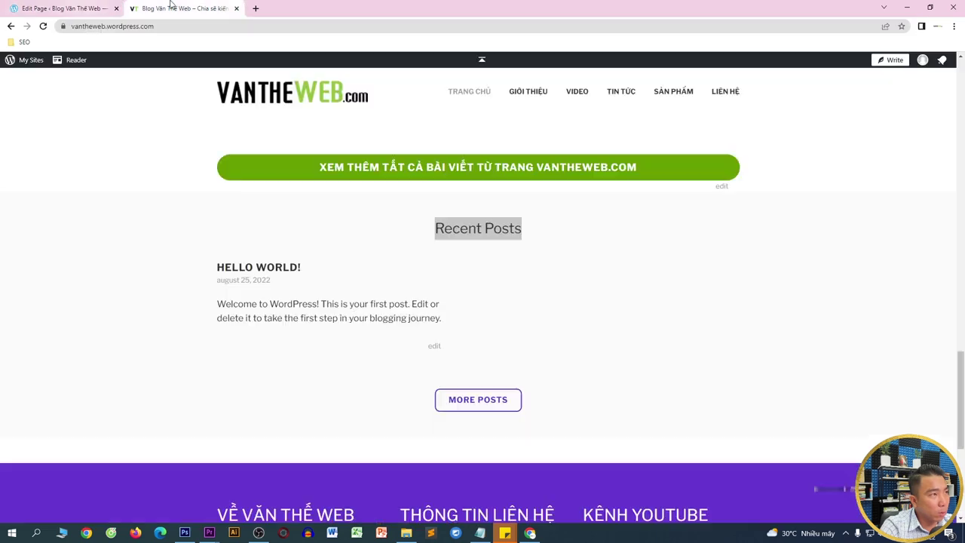
left_click(60, 8)
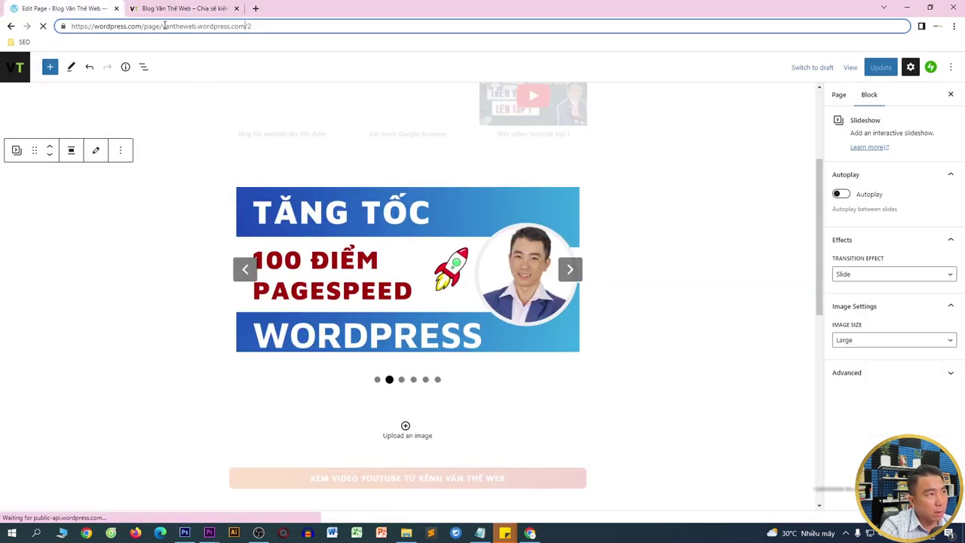
- Change the address to vantheweb.wordpress.com/wp-admin/ and open the blog's Posts list
left_click_drag(159, 26, 1, 27)
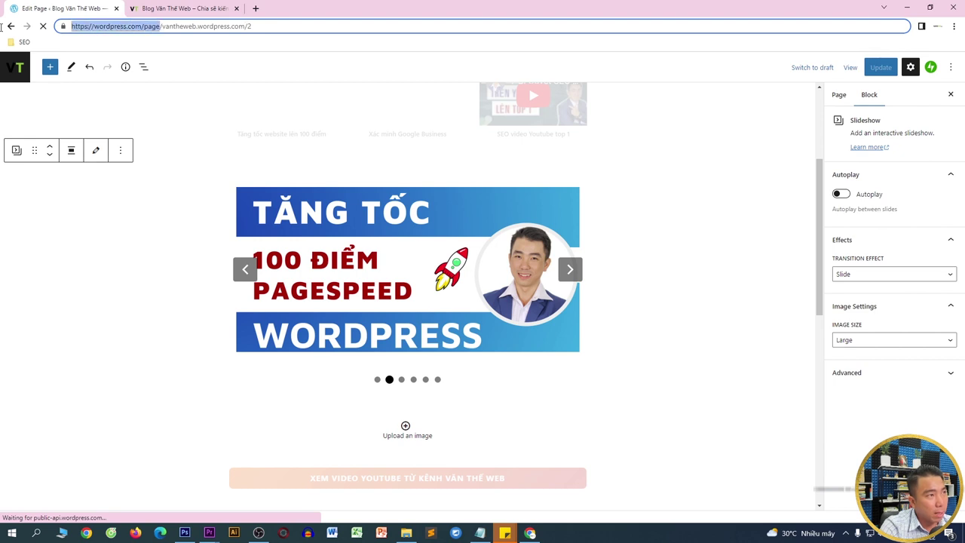
key("BackSpace")
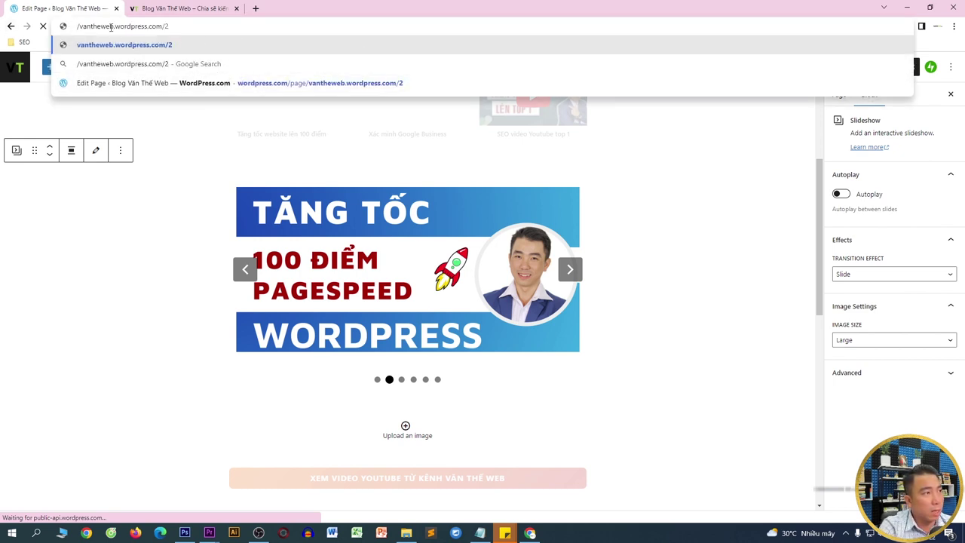
key("Delete")
left_click(180, 22)
key("BackSpace")
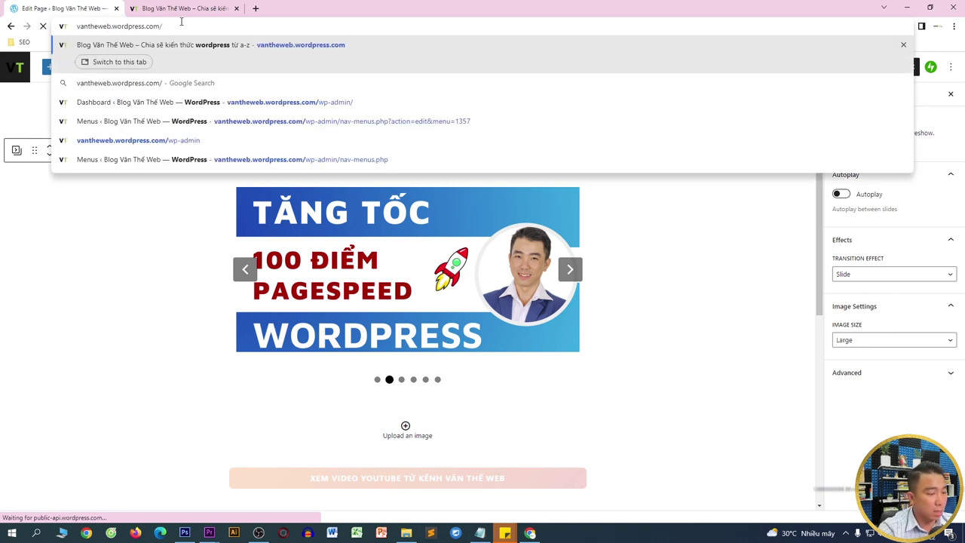
type("wp-a")
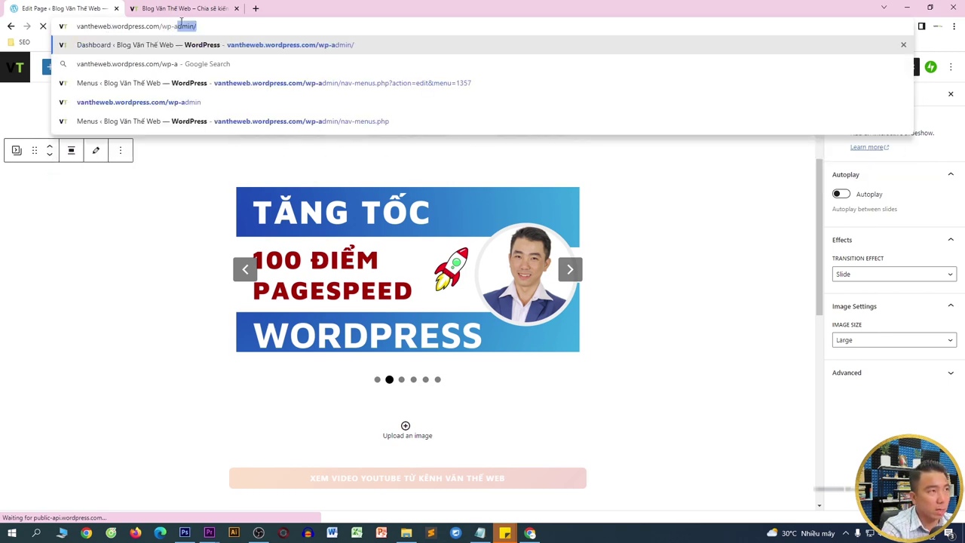
key("Return")
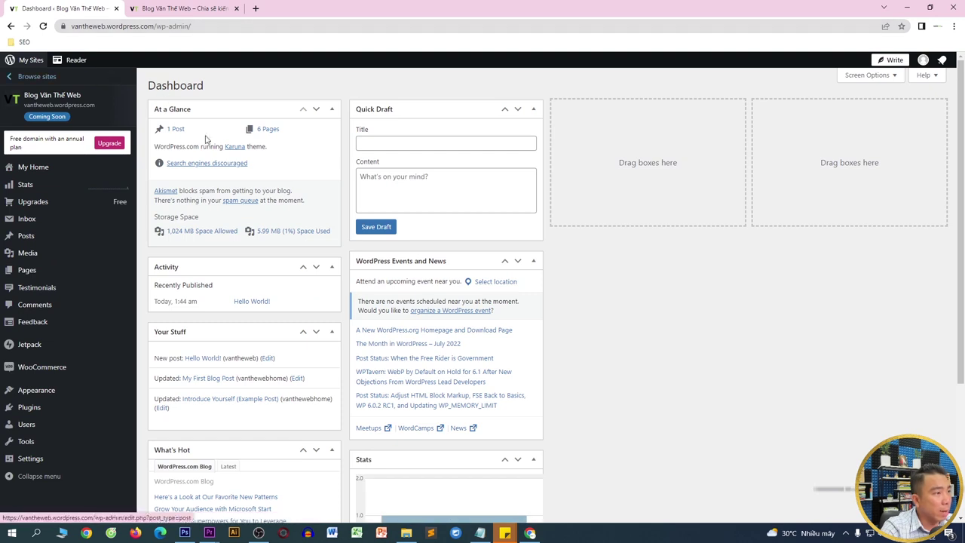
left_click(36, 241)
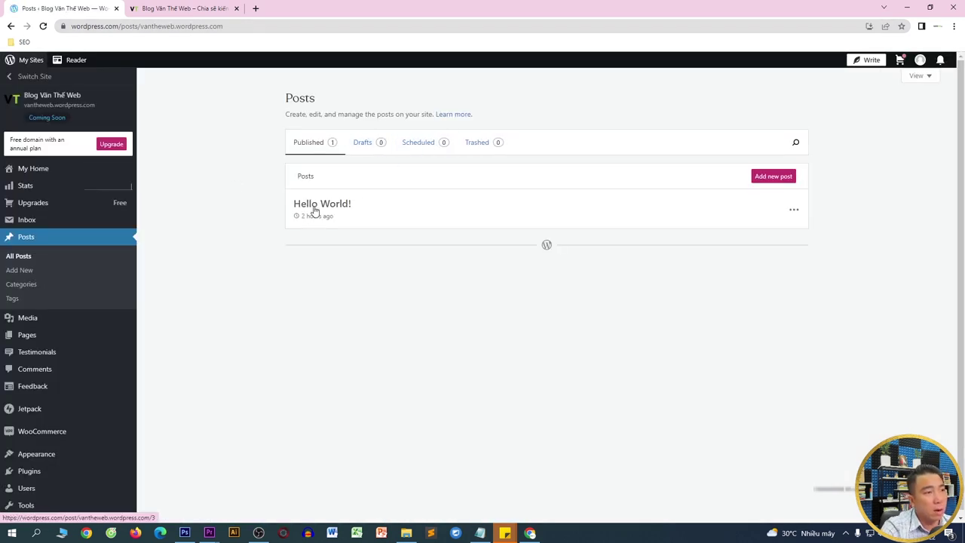
- Trash the Hello World! post, start a new post, and dismiss the trash notice
left_click(795, 211)
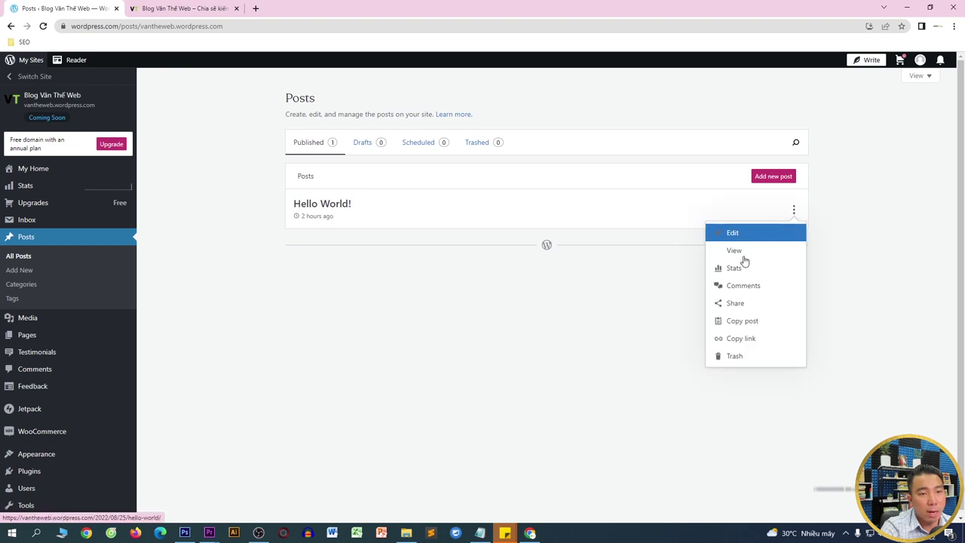
left_click(728, 363)
left_click(566, 340)
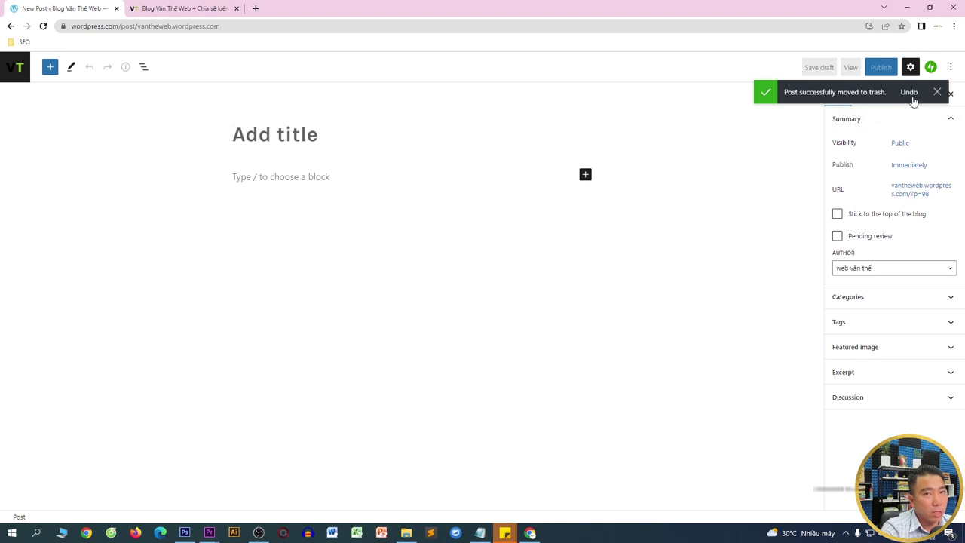
left_click(936, 92)
- Open vantheweb.com in a new tab and go to the 33 SEO criteria article
left_click(247, 137)
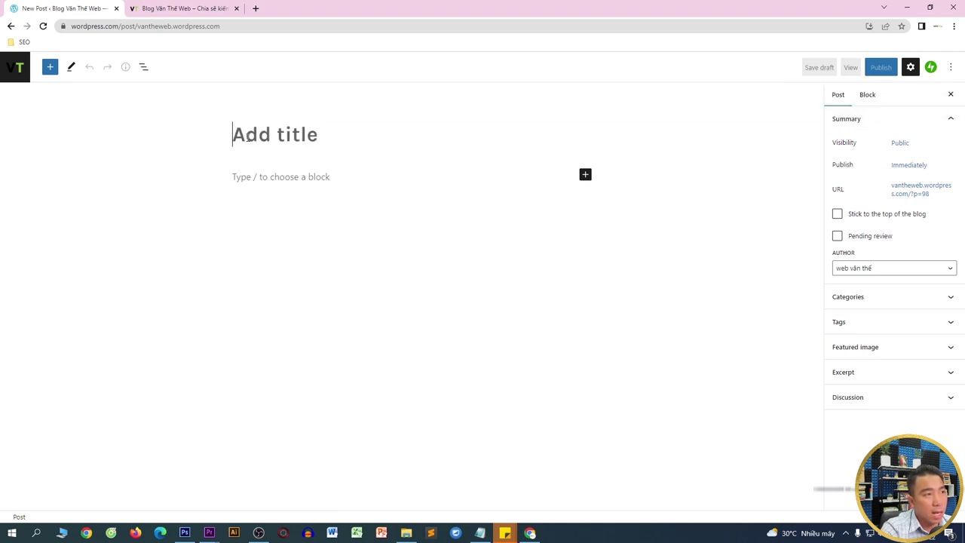
left_click(256, 8)
type("va")
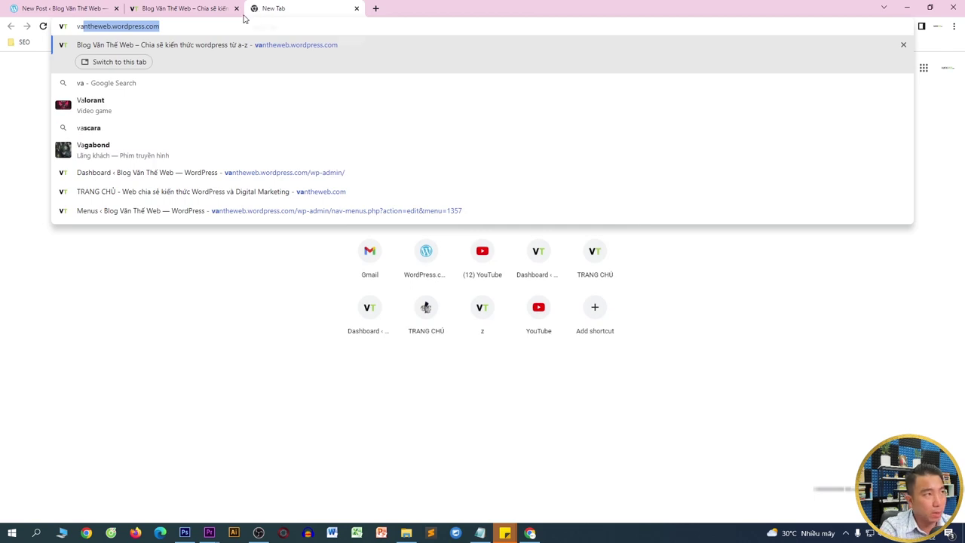
left_click(132, 25)
double_click(131, 26)
key("BackSpace")
key("Return")
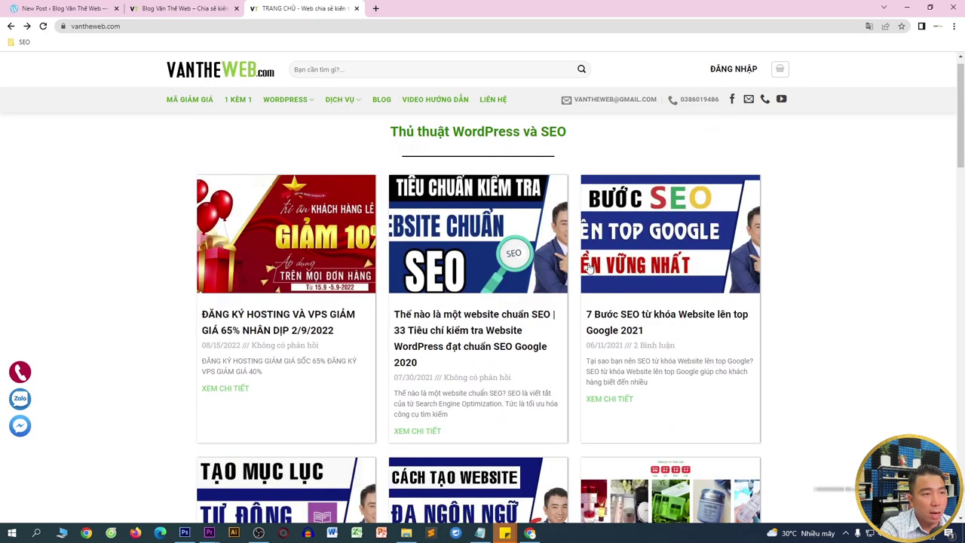
left_click(483, 254)
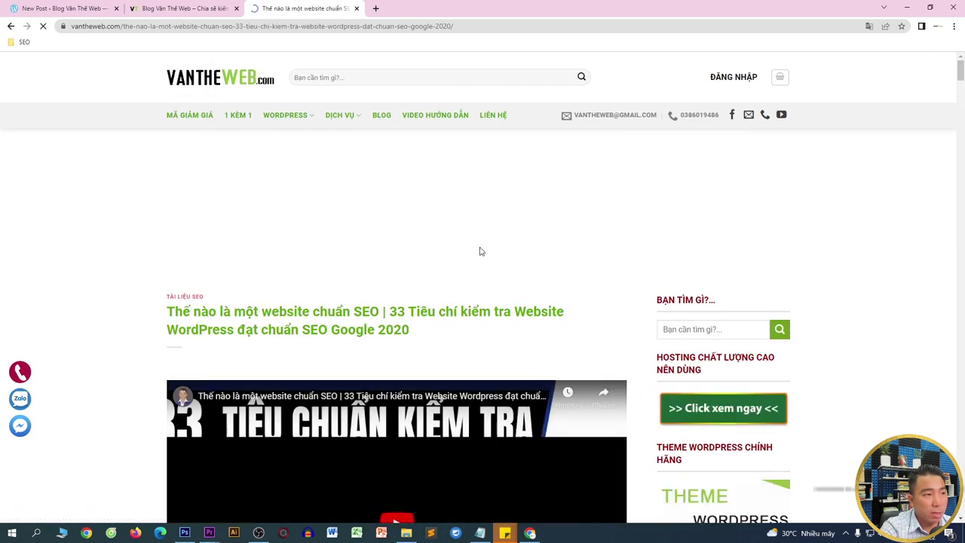
scroll(162, 262, "down", 1)
- Copy the article's full title and paste it as the new post's title
left_click_drag(168, 205, 457, 228)
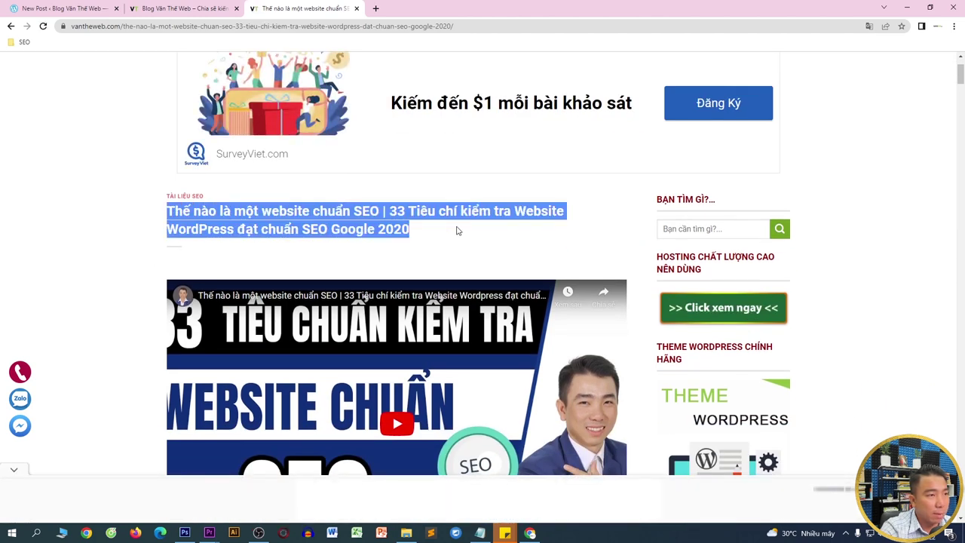
right_click(448, 209)
left_click(467, 215)
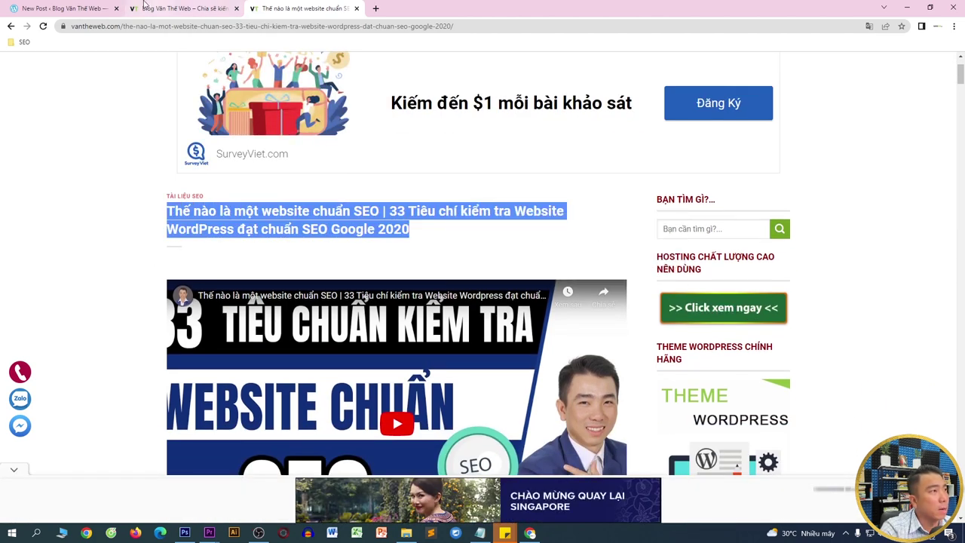
left_click(26, 4)
left_click(263, 151)
key("ctrl+v")
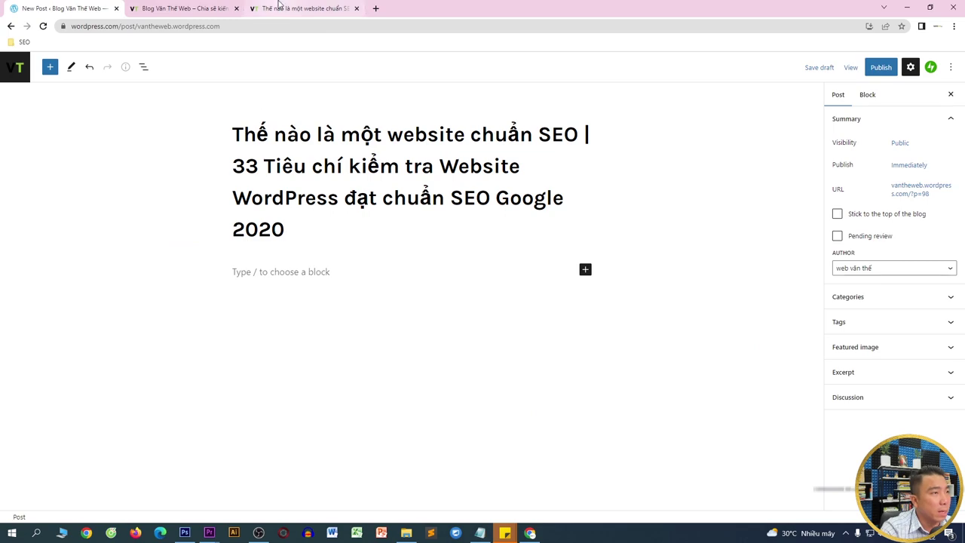
- Select the article's first section for copying, then focus the post's empty paragraph
left_click(302, 8)
scroll(458, 159, "down", 4)
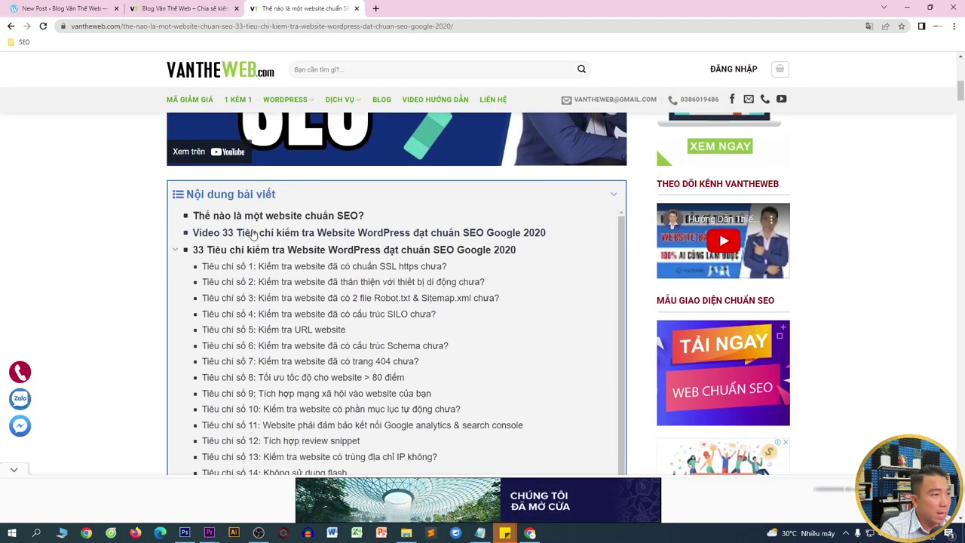
scroll(129, 292, "down", 6)
scroll(130, 292, "down", 4)
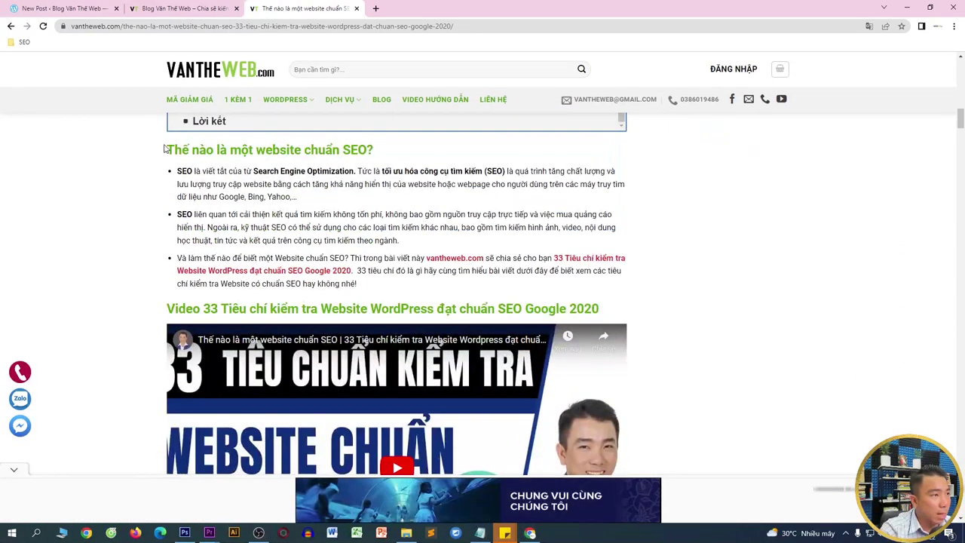
left_click_drag(169, 149, 556, 257)
left_click(60, 9)
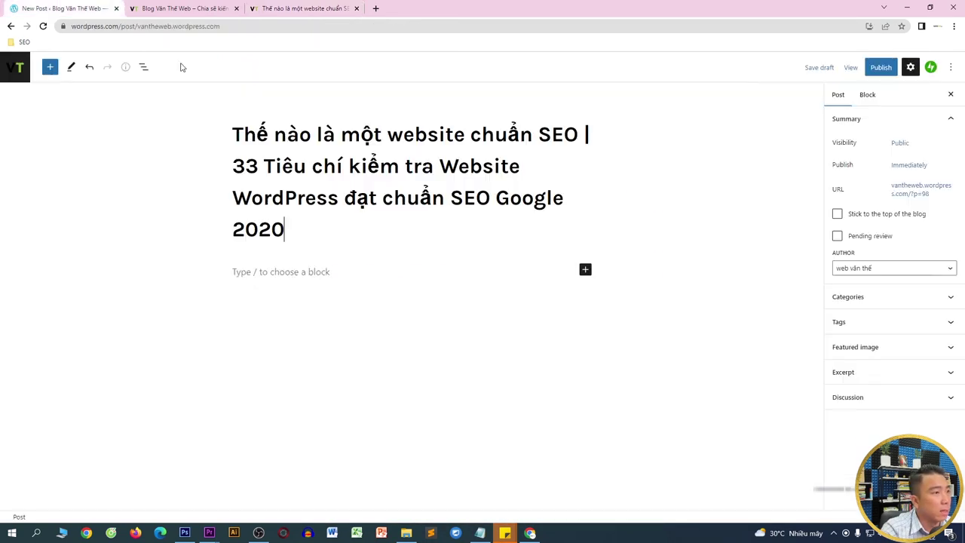
left_click(305, 273)
- Paste the copied article section into the post and bring up the featured image settings
key("ctrl+v")
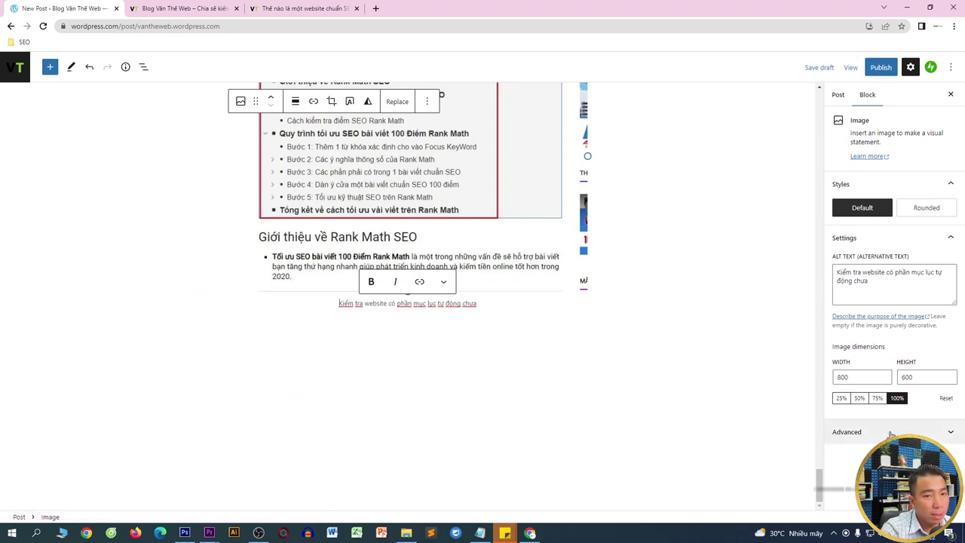
left_click(839, 96)
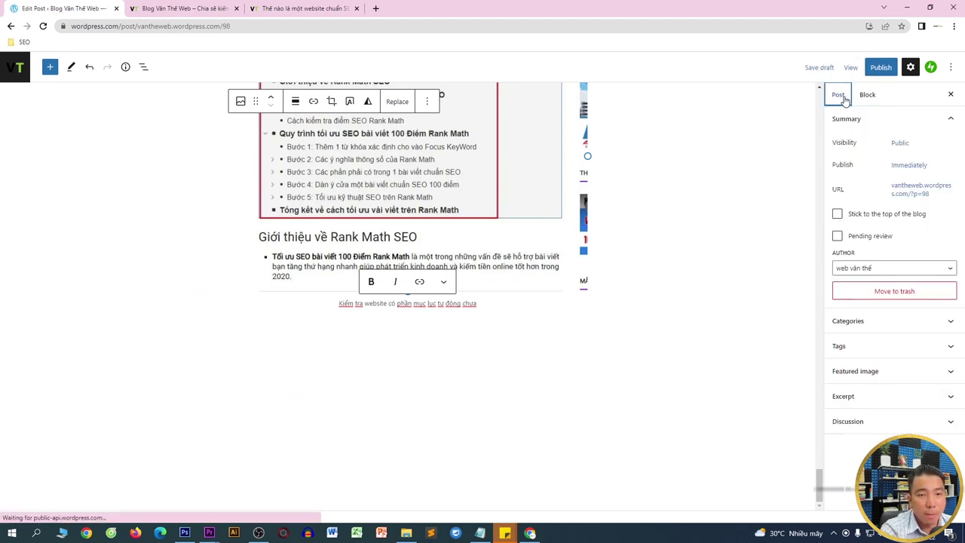
left_click(855, 371)
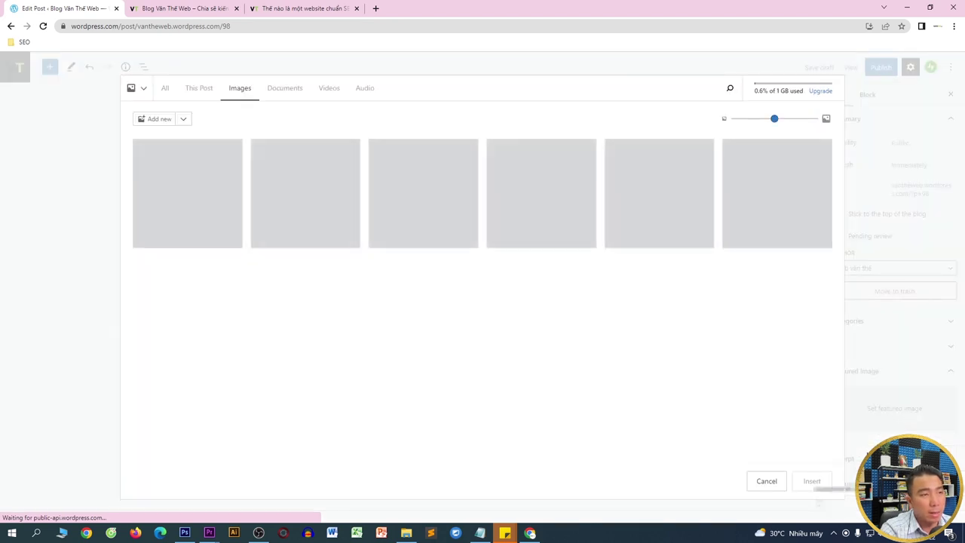
- Save the 33 Tiêu chuẩn article thumbnail from vantheweb.com to Downloads as a .webp
left_click(271, 6)
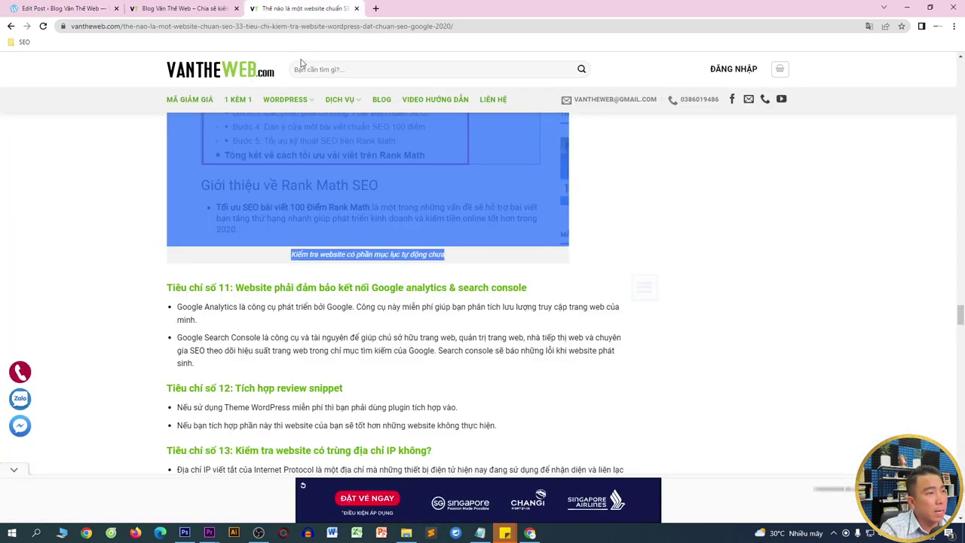
left_click_drag(959, 324, 960, 67)
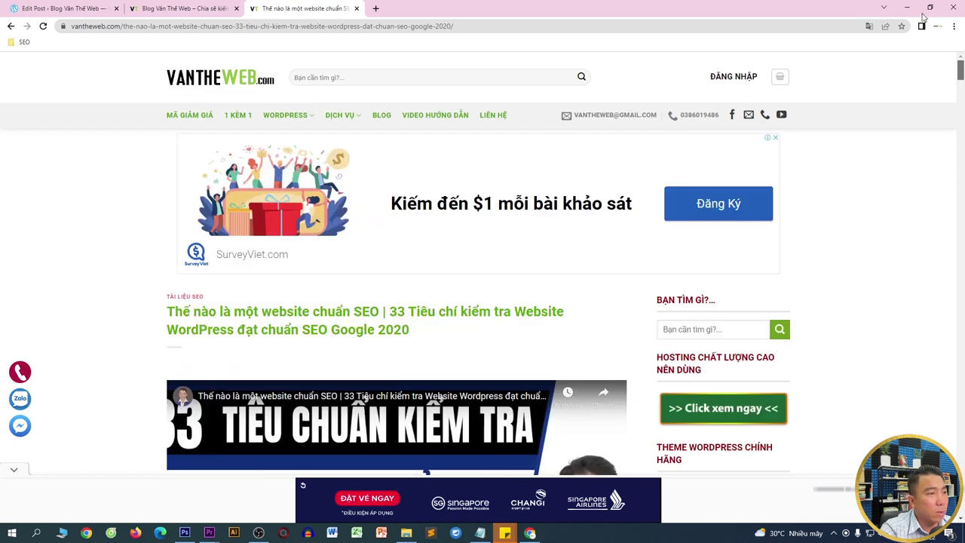
left_click(11, 26)
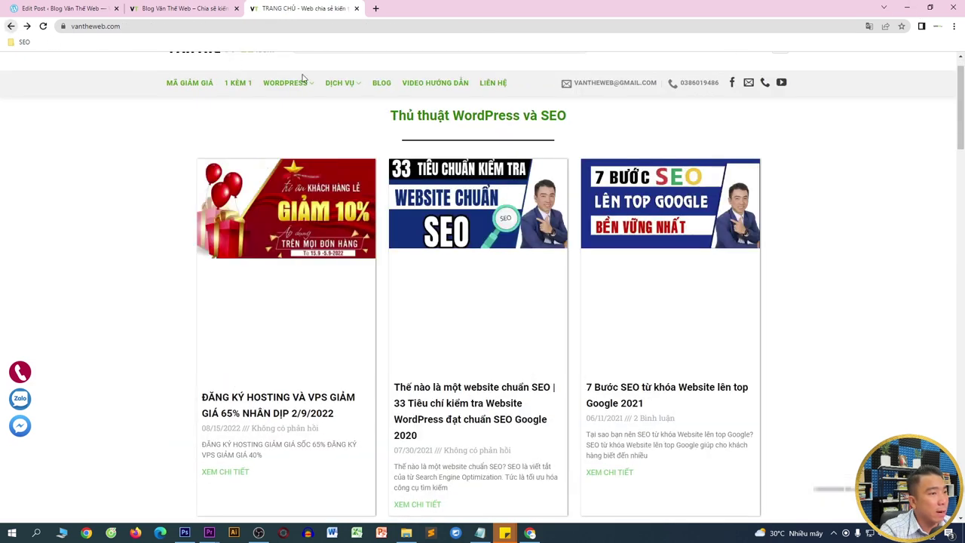
right_click(425, 195)
left_click(456, 287)
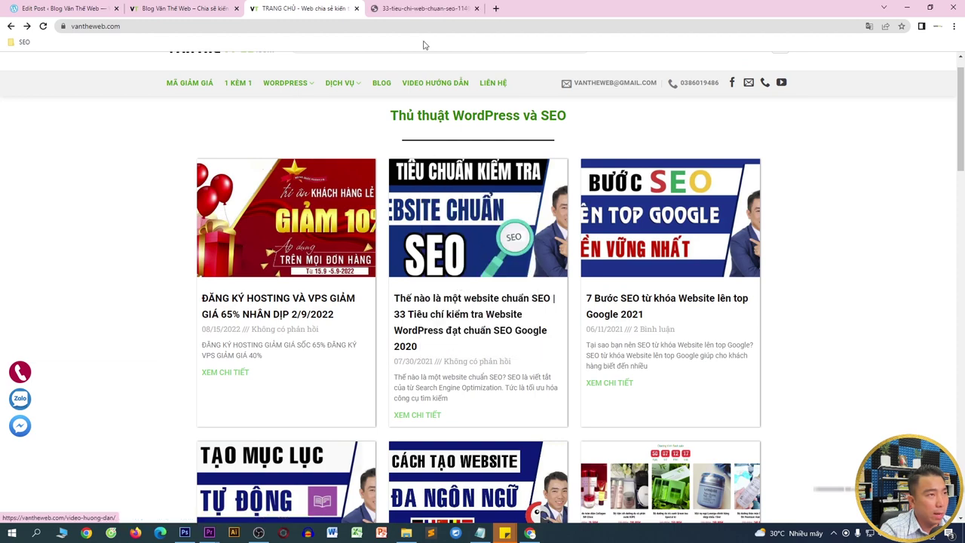
left_click(422, 8)
right_click(492, 224)
left_click(526, 243)
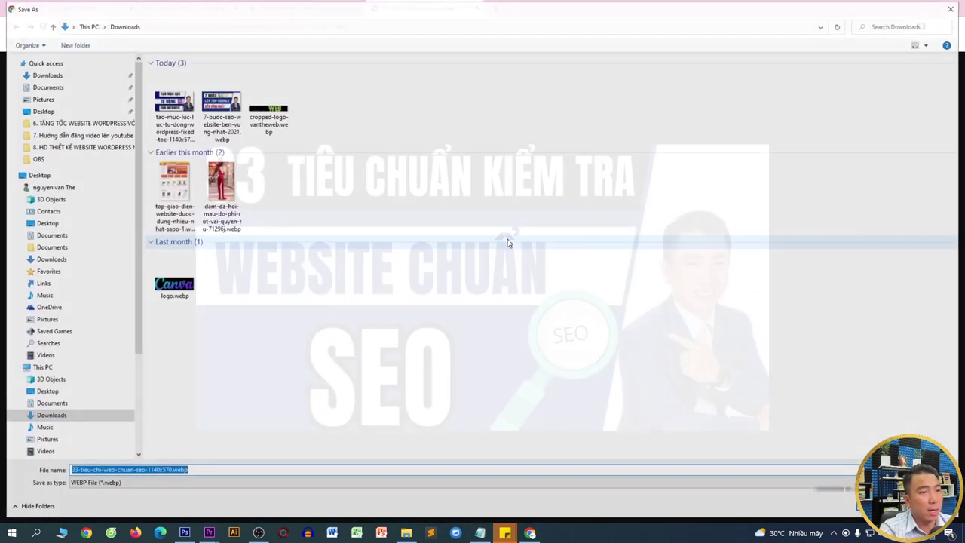
key("Return")
- Upload the downloaded 33 tiêu chuẩn image to the media library and insert it as featured image
left_click(104, 6)
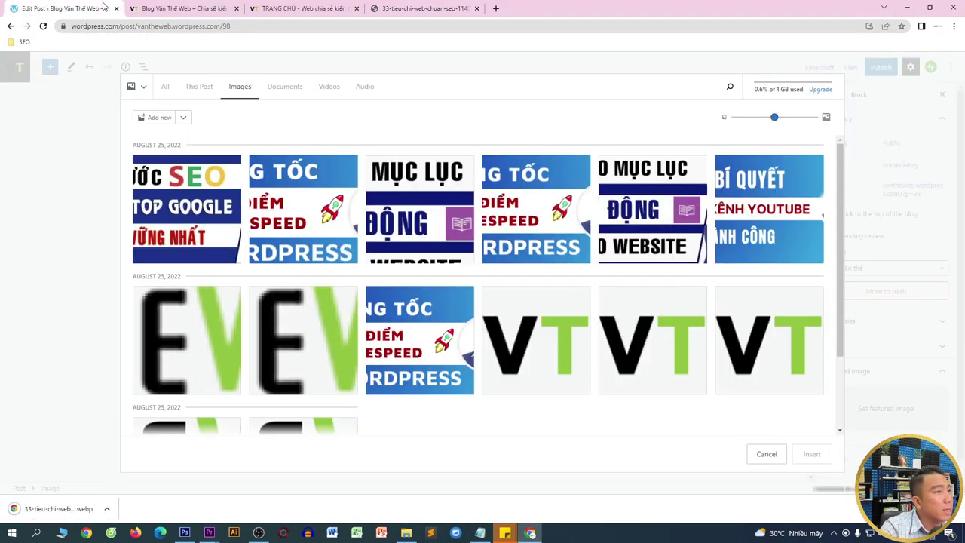
left_click_drag(58, 510, 286, 332)
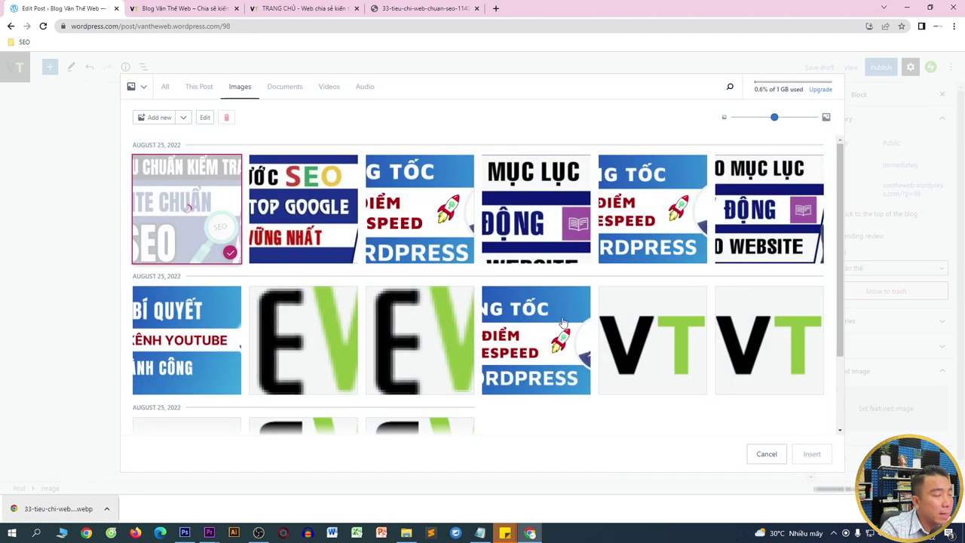
left_click(812, 453)
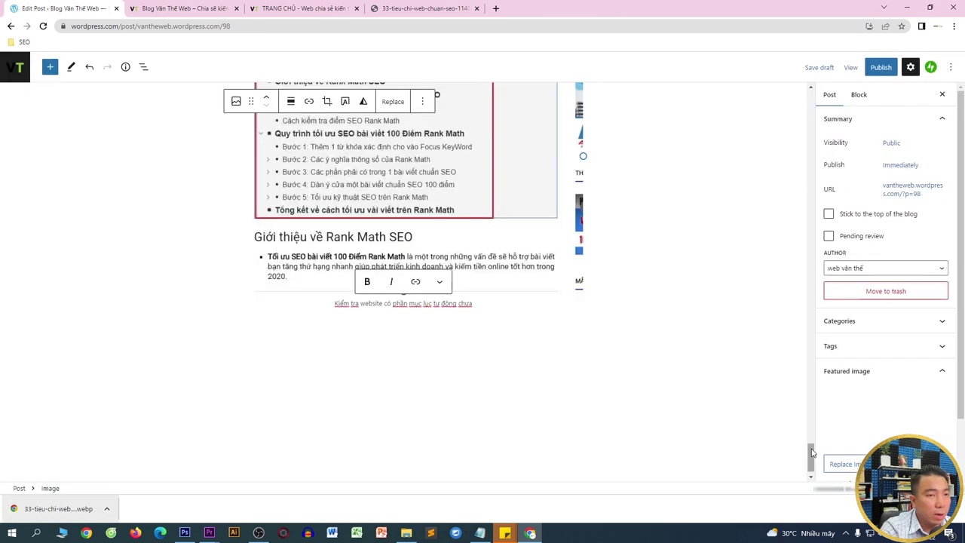
- Publish the 33 Tiêu chuẩn kiểm tra website chuẩn SEO post
left_click(881, 67)
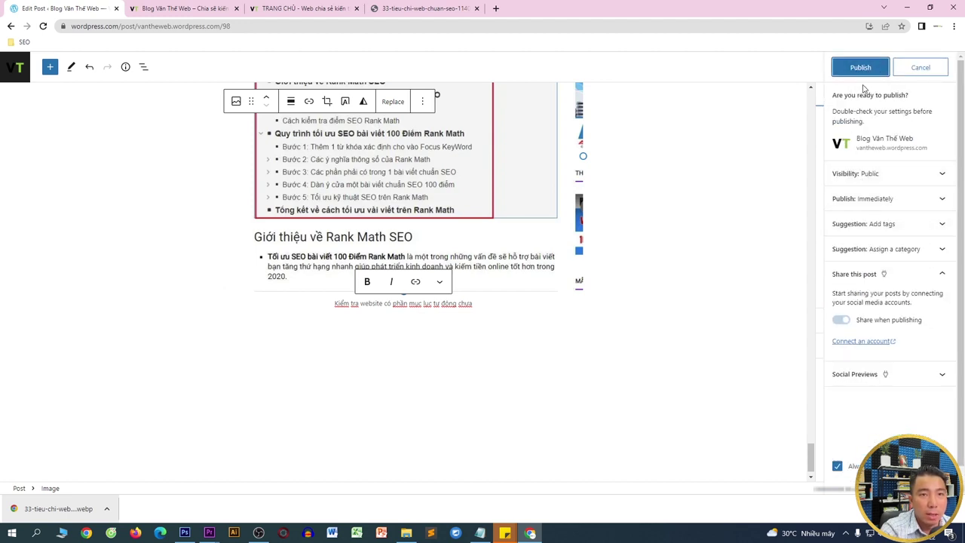
left_click(865, 70)
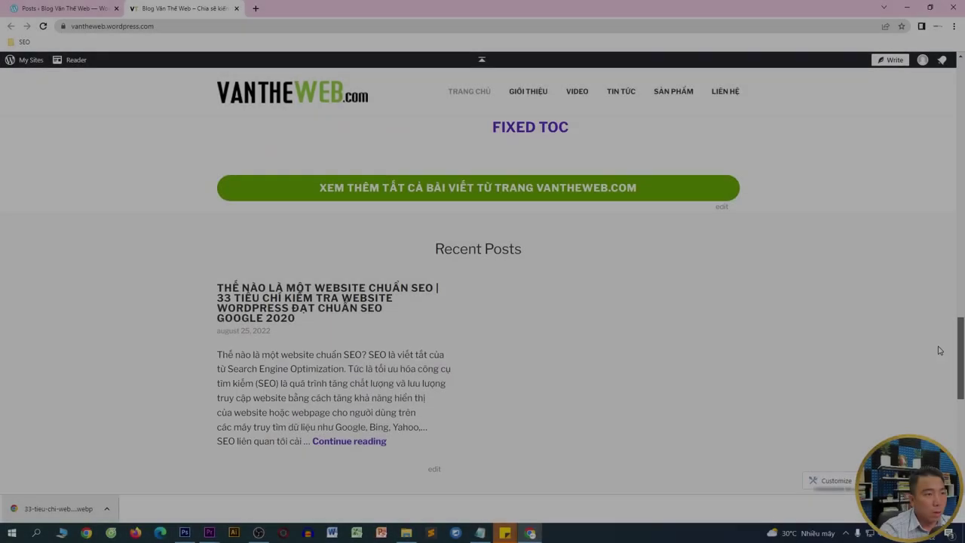
scroll(940, 360, "down", 2)
scroll(940, 363, "down", 1)
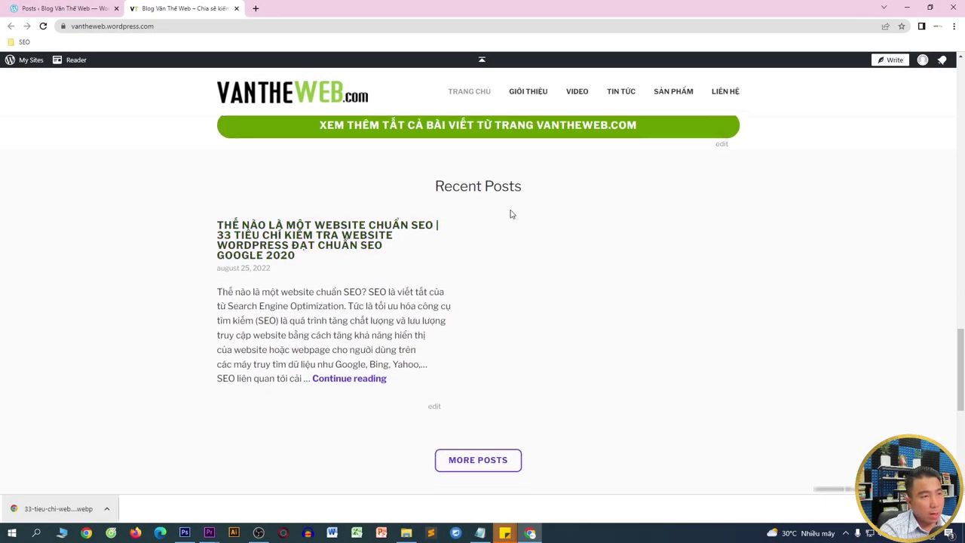
- Check the post under Recent Posts on the live blog and open the TIN TỨC page
left_click_drag(411, 200, 548, 377)
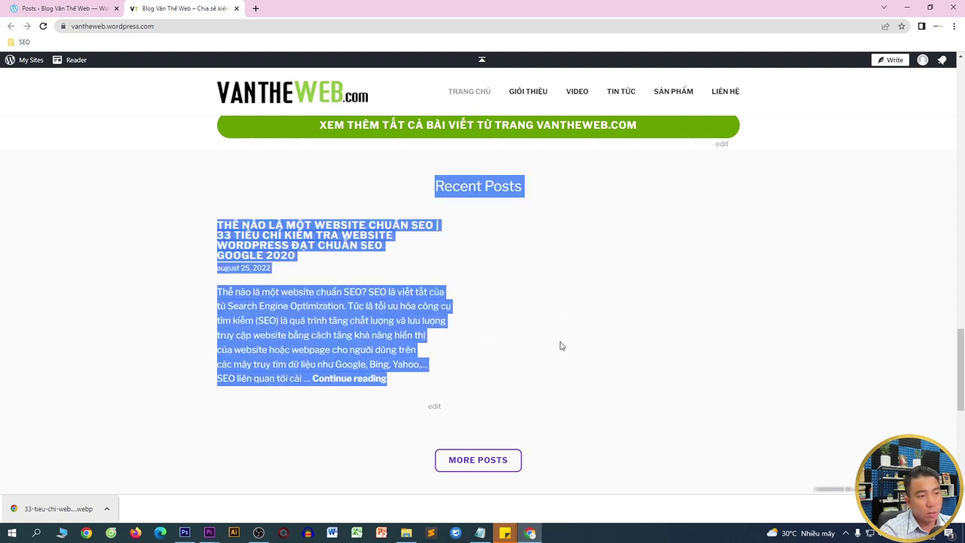
left_click(124, 225)
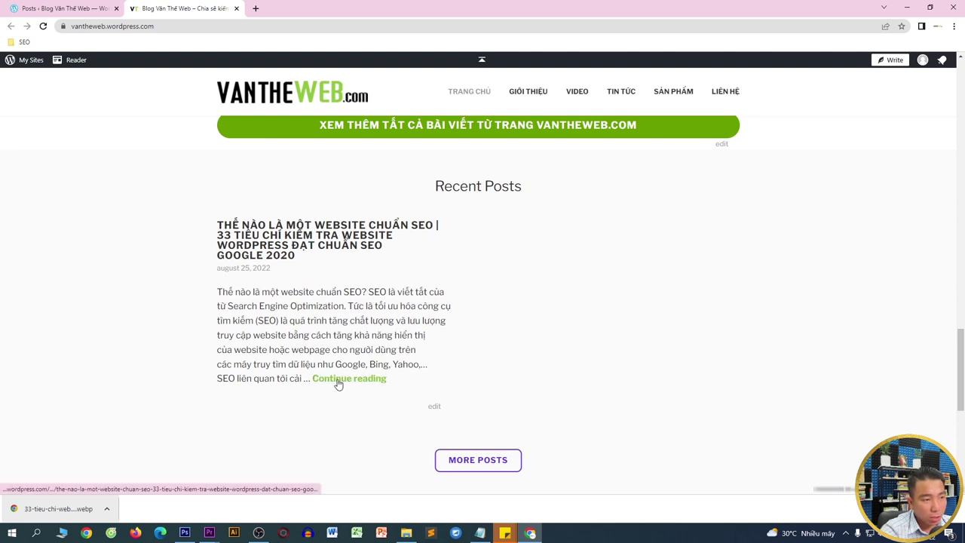
left_click(474, 468)
scroll(444, 190, "down", 5)
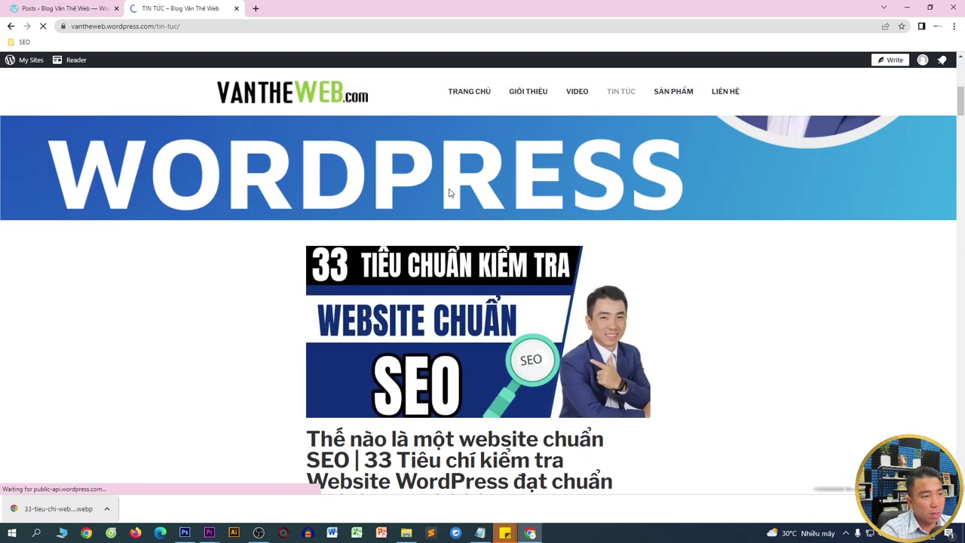
scroll(846, 248, "down", 5)
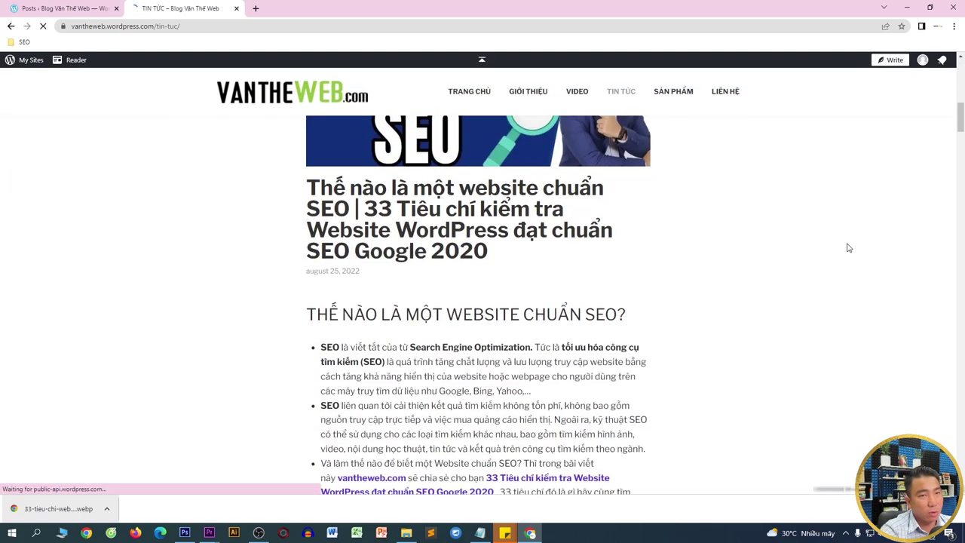
left_click_drag(961, 128, 926, 68)
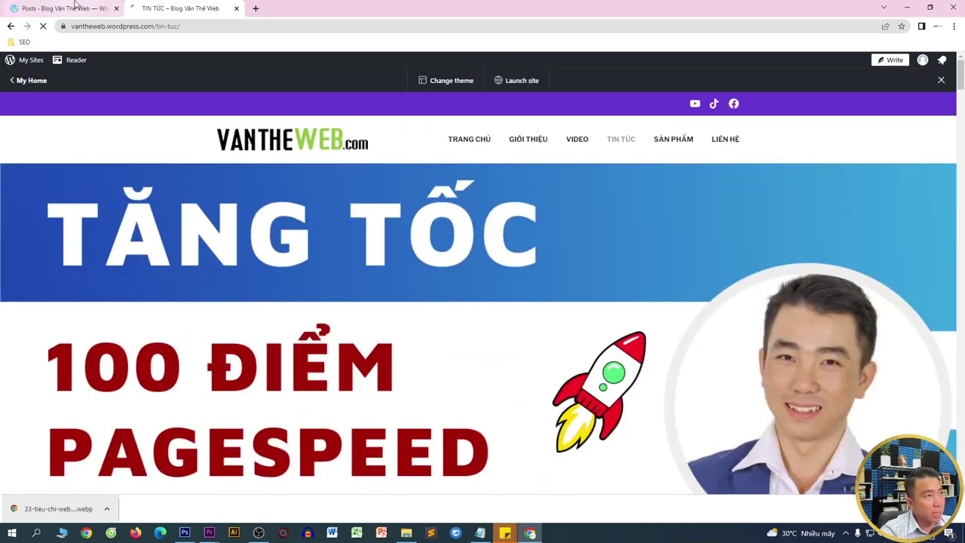
left_click(64, 9)
- Start a new blank post and load vantheweb.com in a new tab
left_click(22, 255)
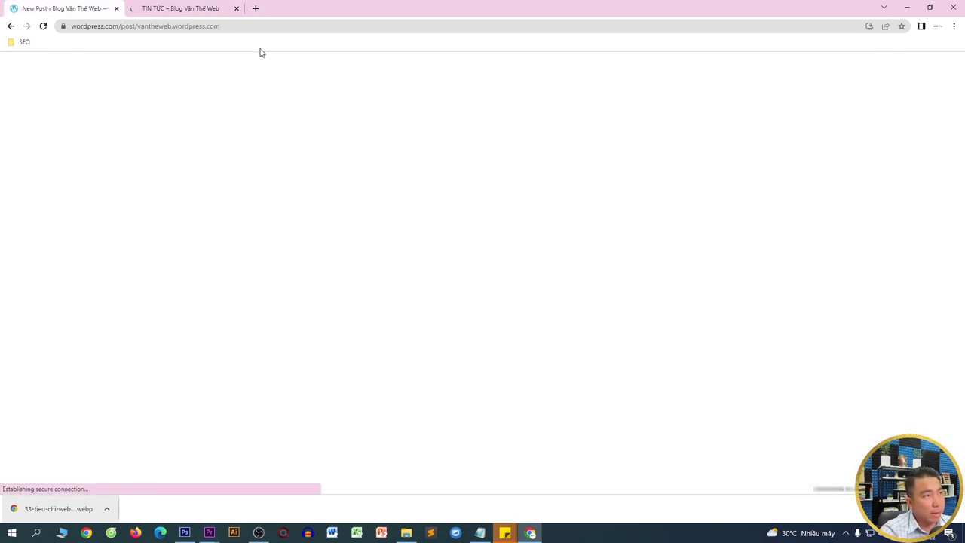
left_click(256, 9)
type("va")
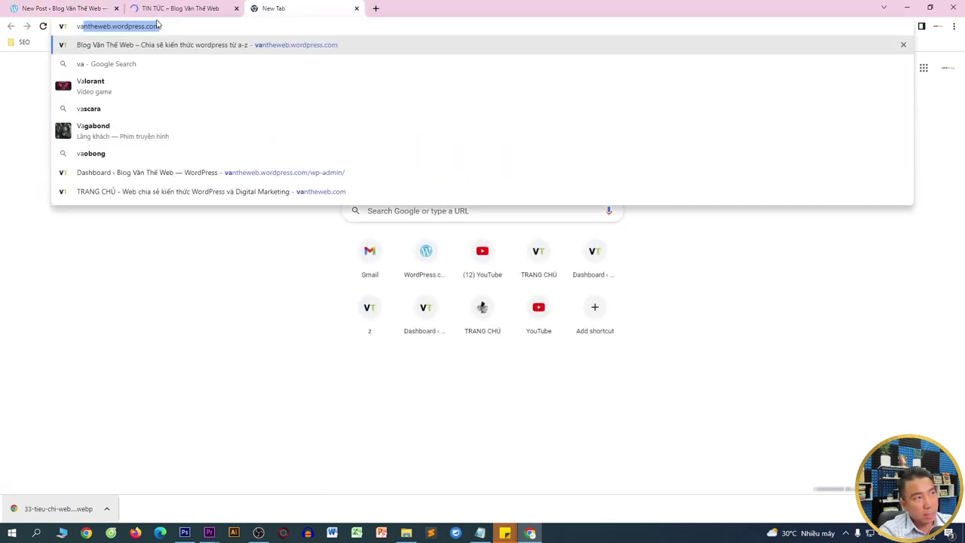
type("ntheweb.com")
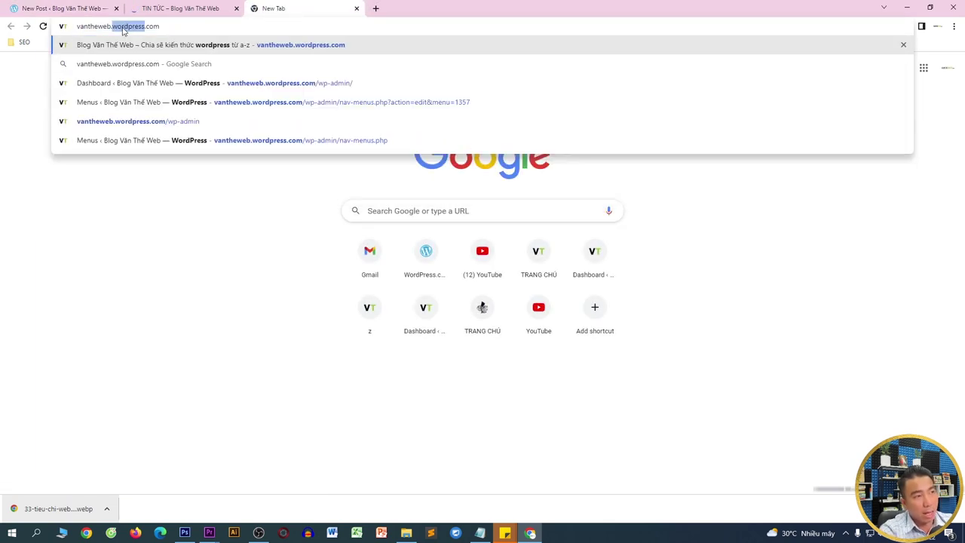
key("Return")
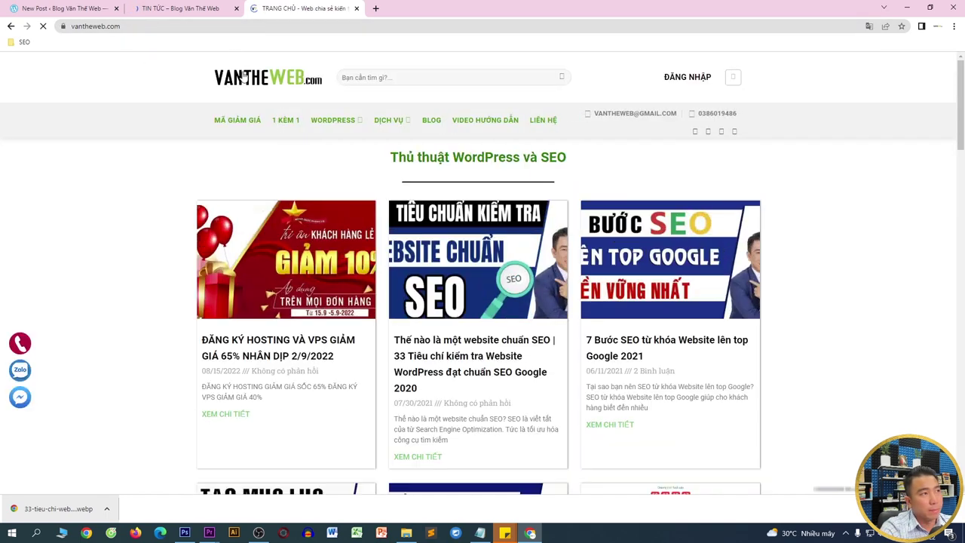
scroll(646, 281, "down", 5)
scroll(646, 281, "down", 2)
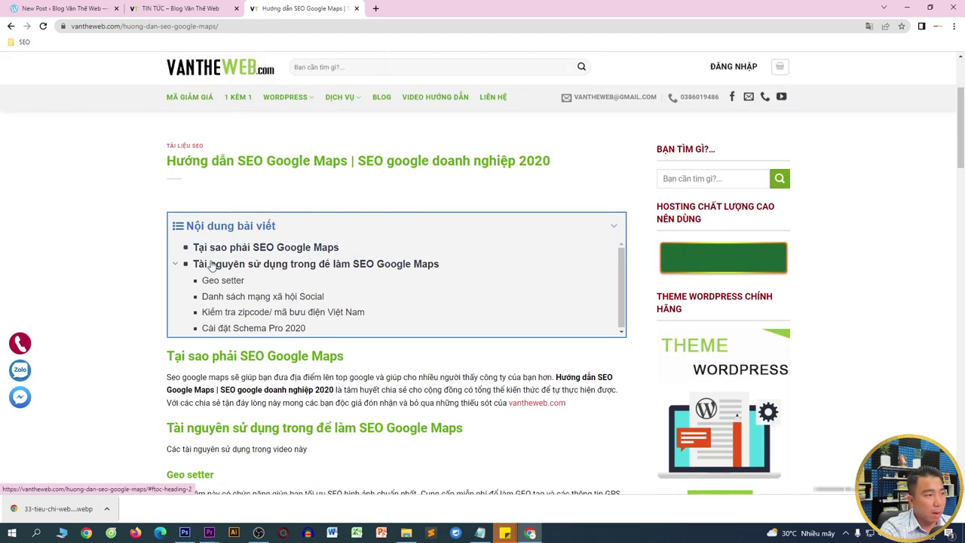
- Copy 'Hướng dẫn SEO Google Maps | SEO google doanh nghiệp 2020' into the post title
left_click_drag(167, 156, 629, 156)
key("ctrl+c")
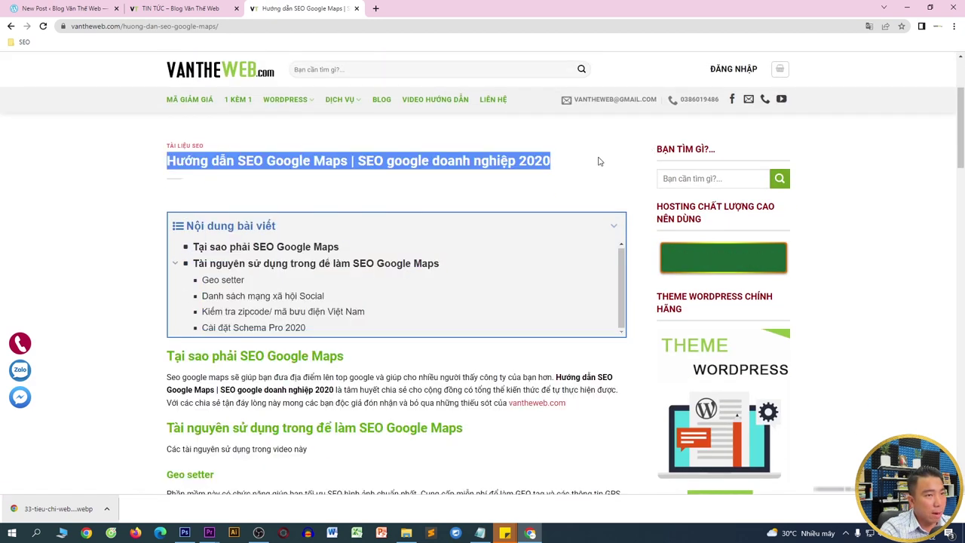
left_click(64, 9)
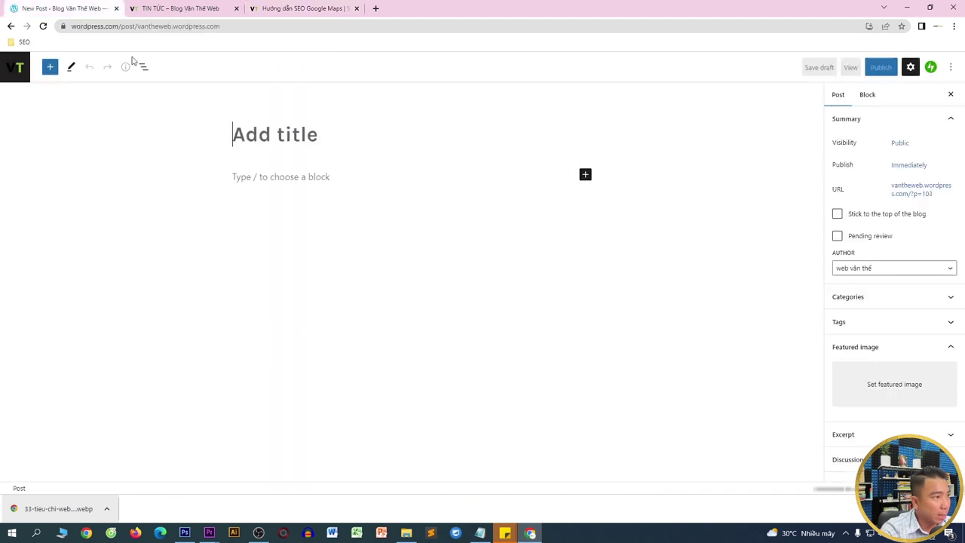
key("ctrl+v")
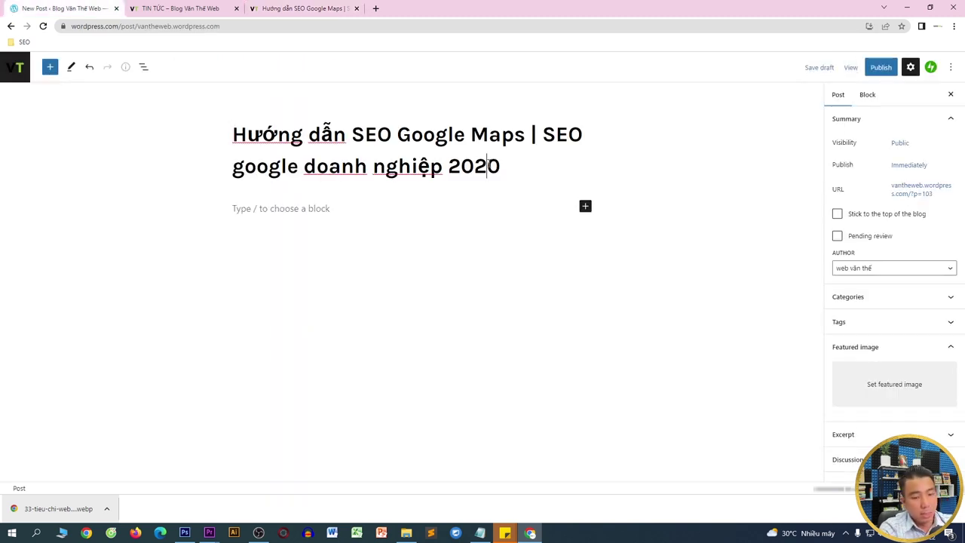
- Select the body text of the Google Maps article on vantheweb.com
left_click(346, 9)
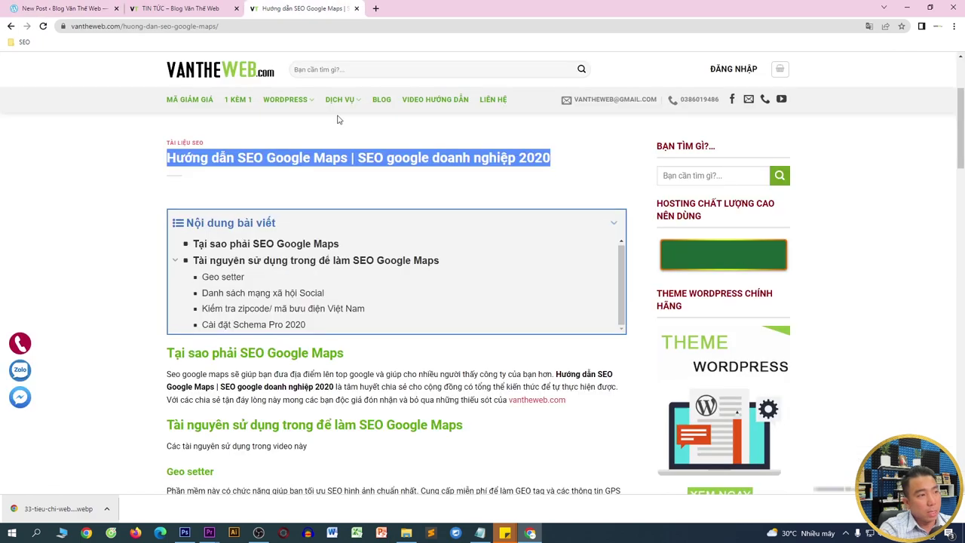
scroll(163, 254, "down", 2)
left_click_drag(166, 205, 451, 430)
scroll(316, 428, "down", 7)
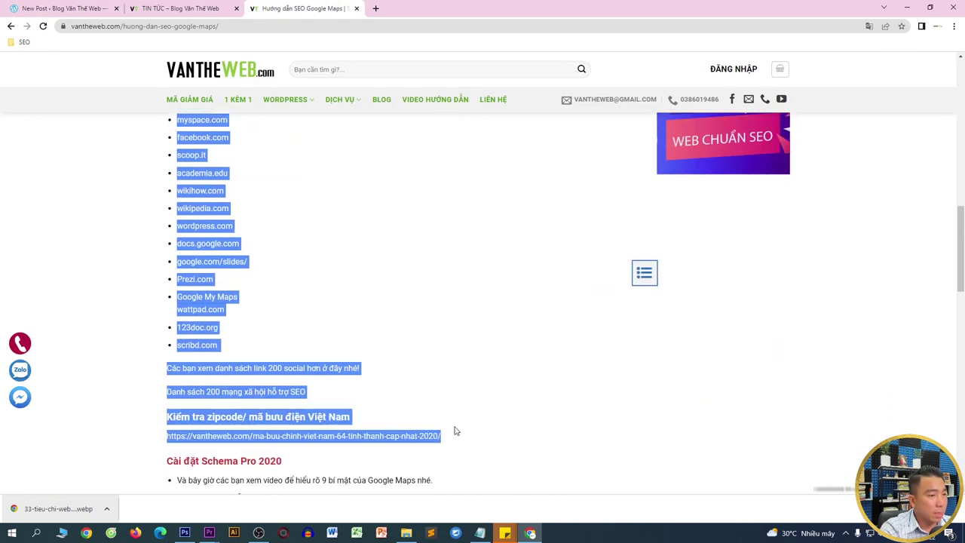
- Paste the copied Google Maps article body into the post's empty paragraph block
key("ctrl+c")
left_click(60, 9)
left_click(330, 233)
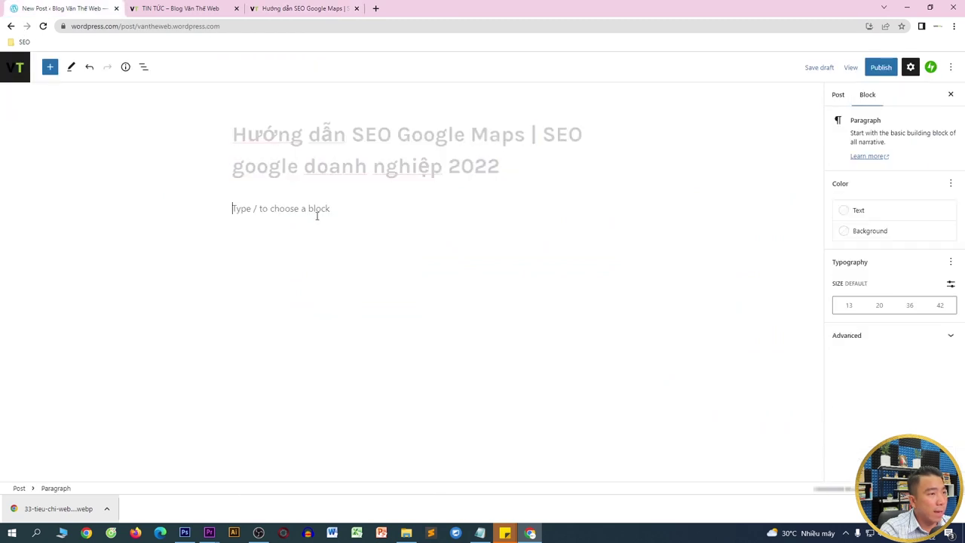
key("ctrl+v")
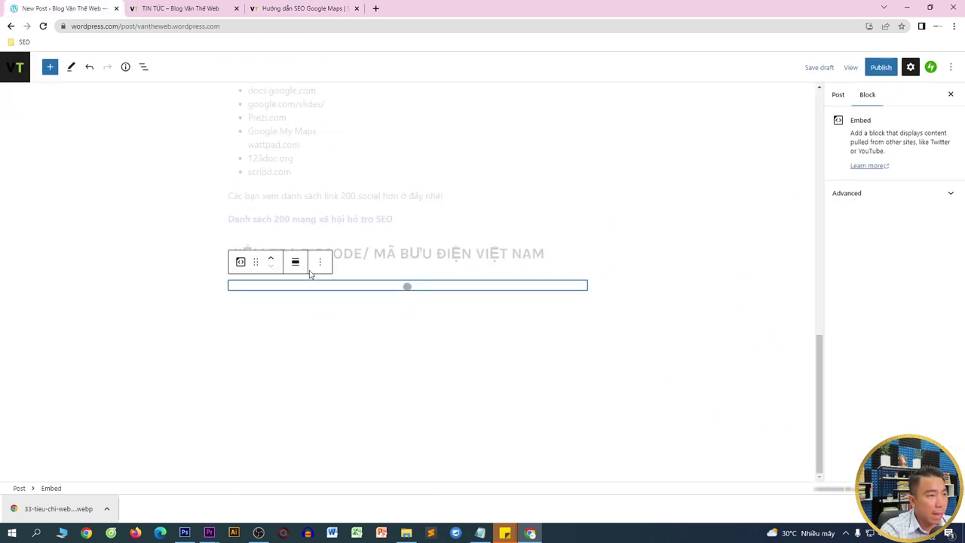
left_click(618, 420)
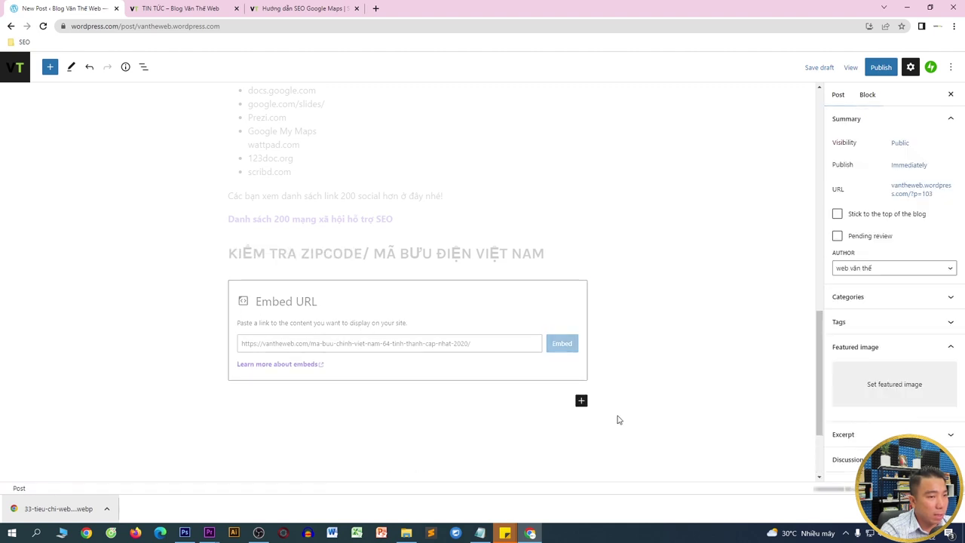
scroll(624, 267, "down", 1)
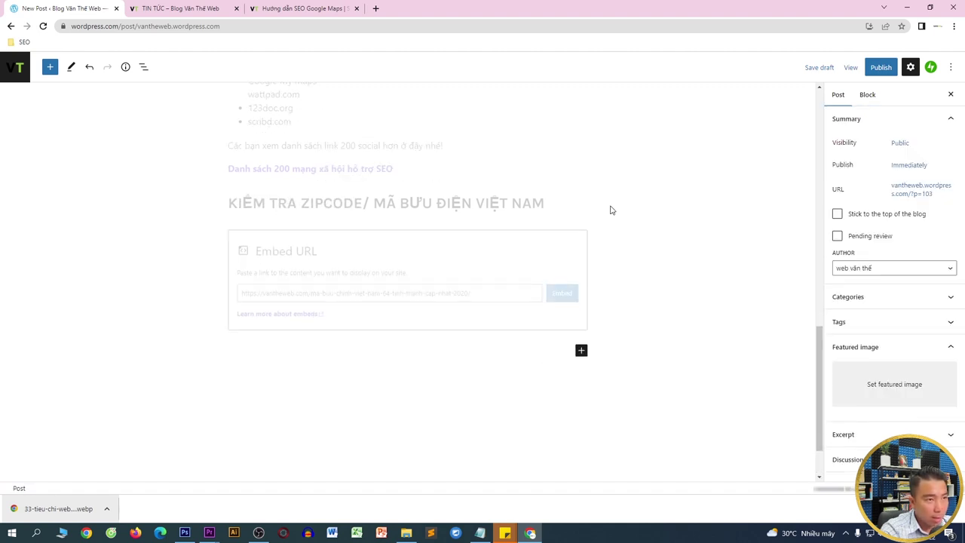
- Add a Buttons block below the embed labelled 'XEM CHI TIẾT HƠN TẠI VĂN THẾ WEB'
left_click(580, 352)
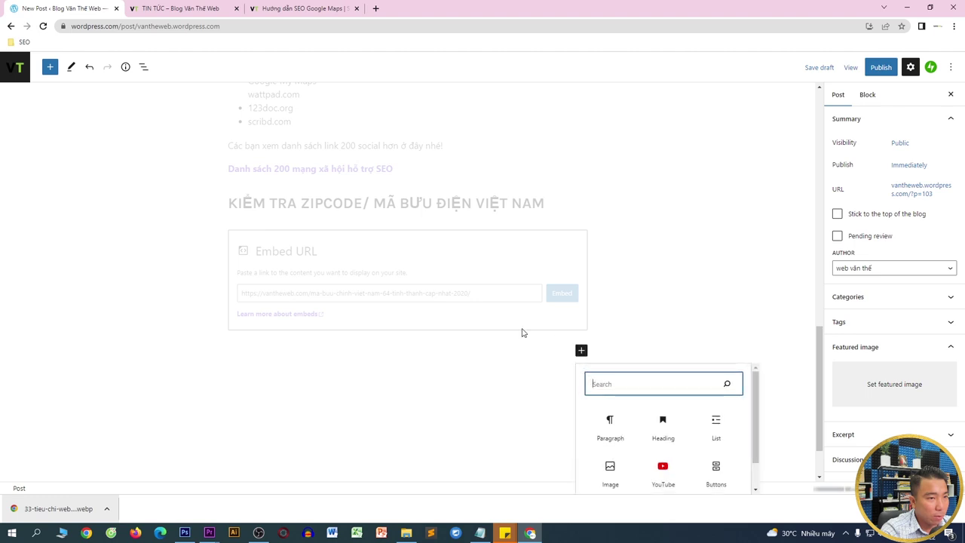
type("butotn")
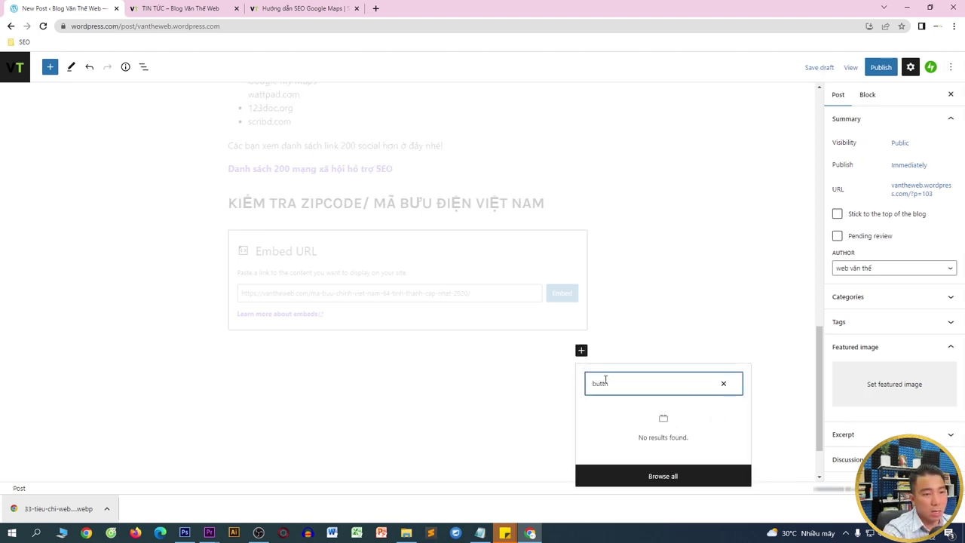
type("on")
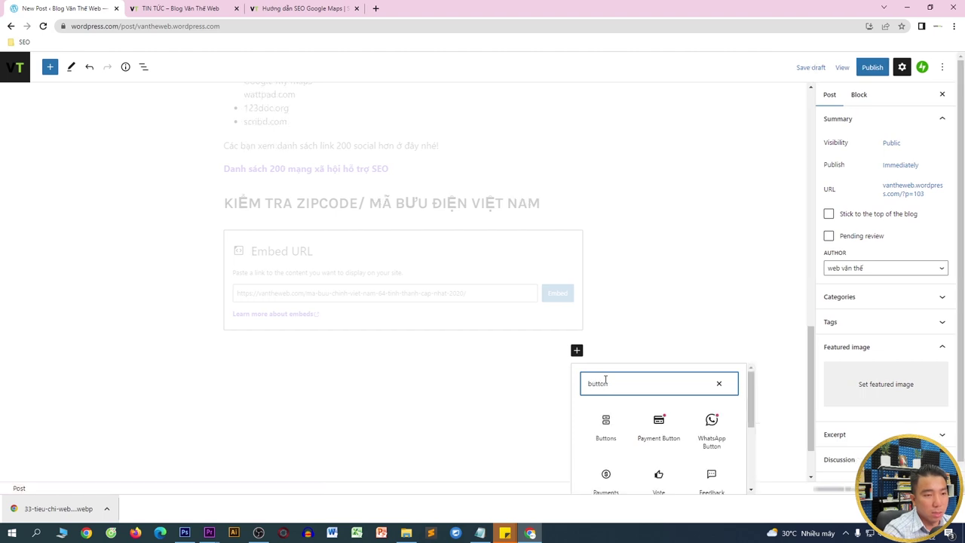
left_click(605, 426)
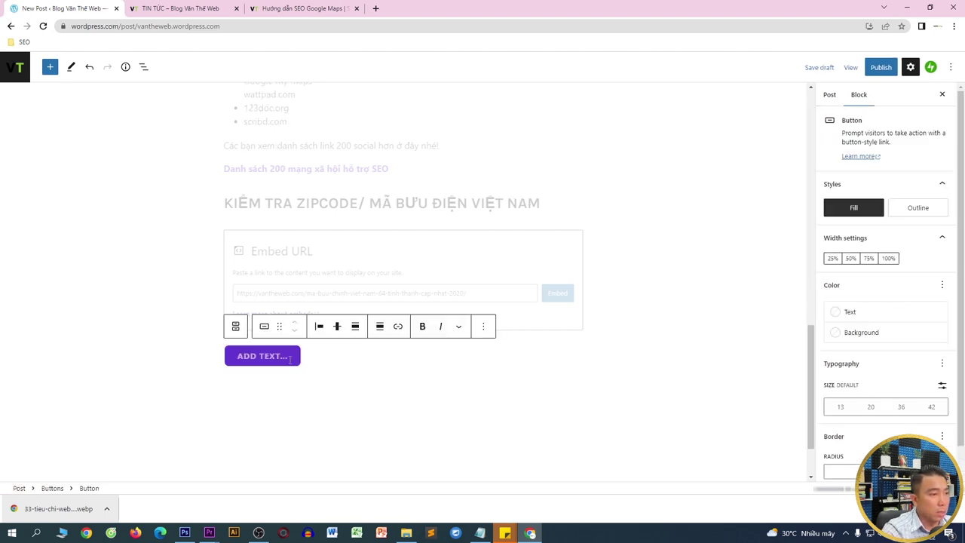
type("xem chi tiet hơn tại văn theế web")
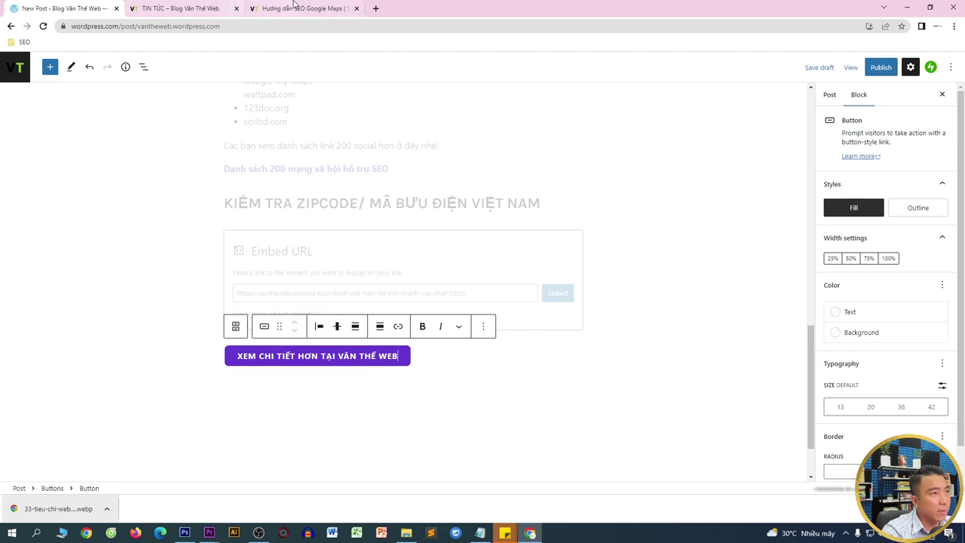
- Link the button to vantheweb.com/huong-dan-seo-google-maps/
left_click(302, 8)
left_click(275, 26)
left_click(75, 8)
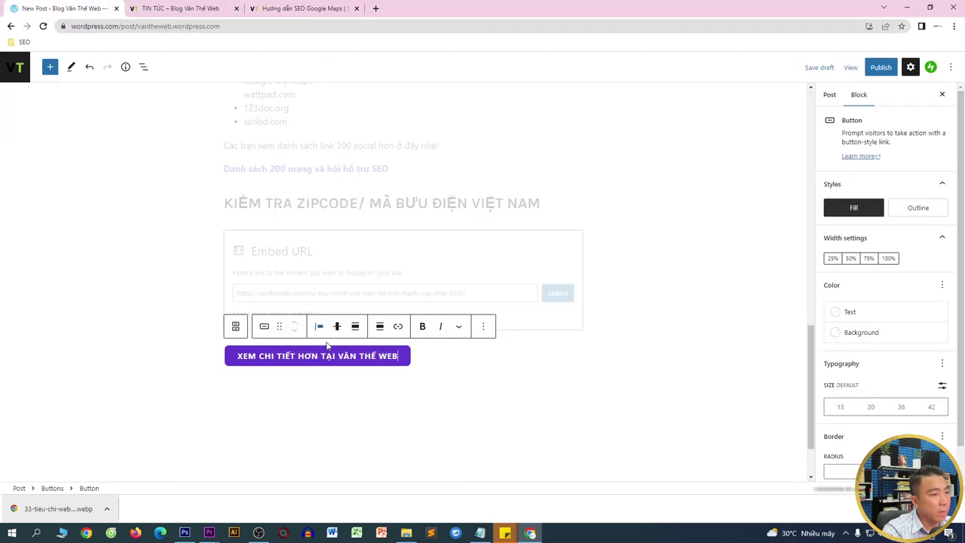
left_click(398, 326)
key("ctrl+v")
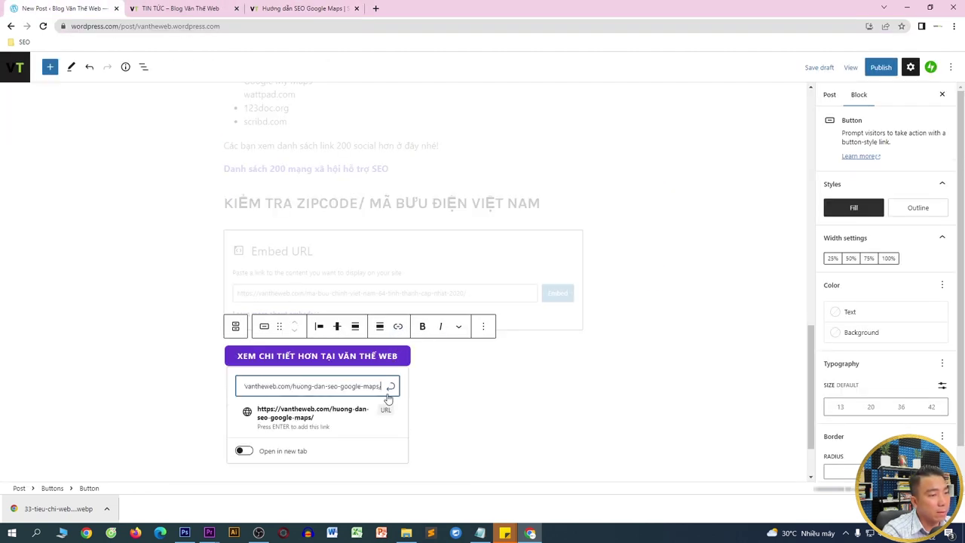
left_click(391, 386)
left_click(508, 389)
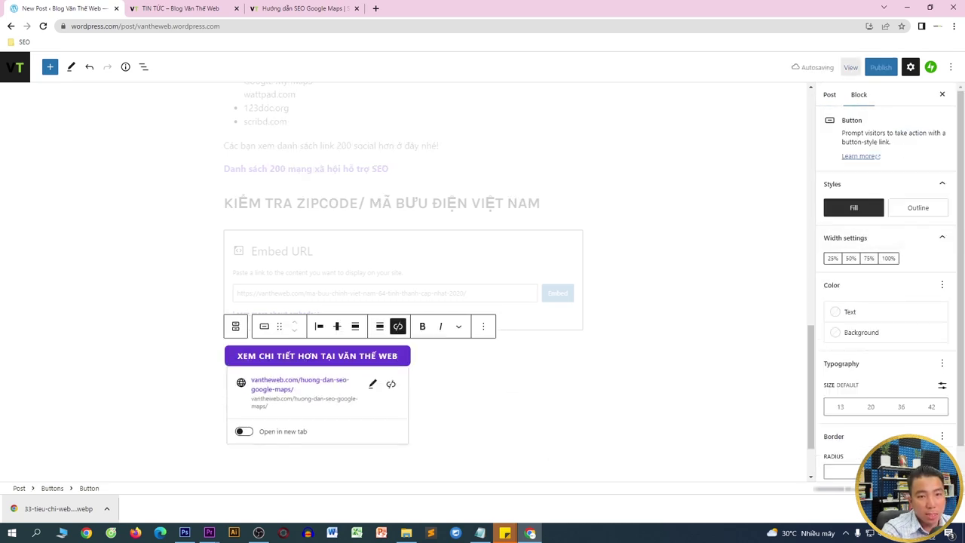
scroll(882, 433, "down", 1)
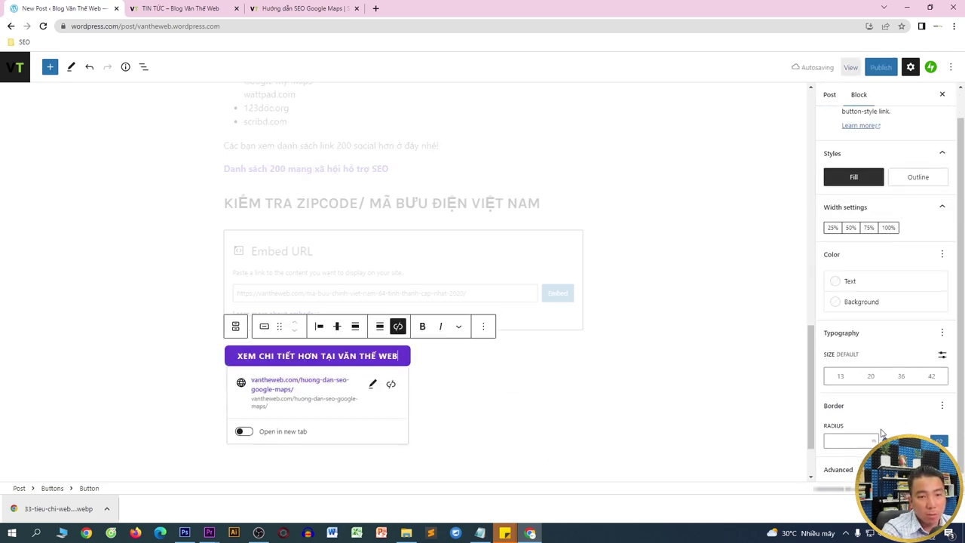
- Choose to set the post's featured image from the Media Library
left_click(829, 95)
left_click(889, 386)
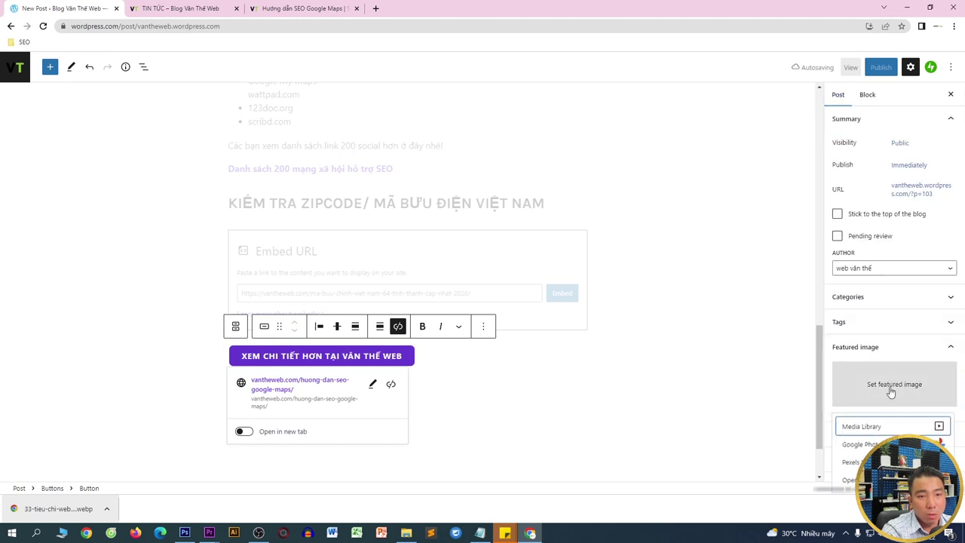
left_click(874, 426)
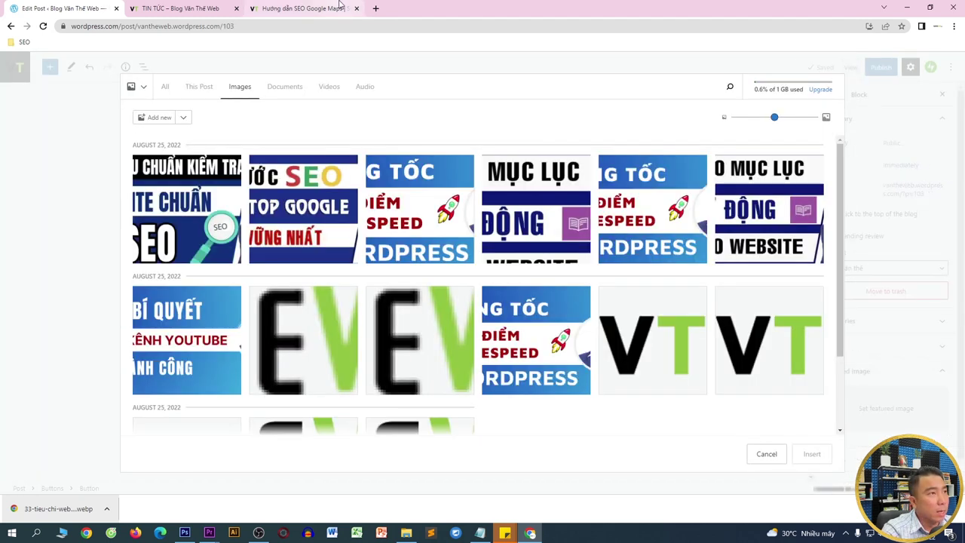
- Save the SEO Google Maps thumbnail from vantheweb.com to the computer
left_click(339, 6)
left_click(12, 27)
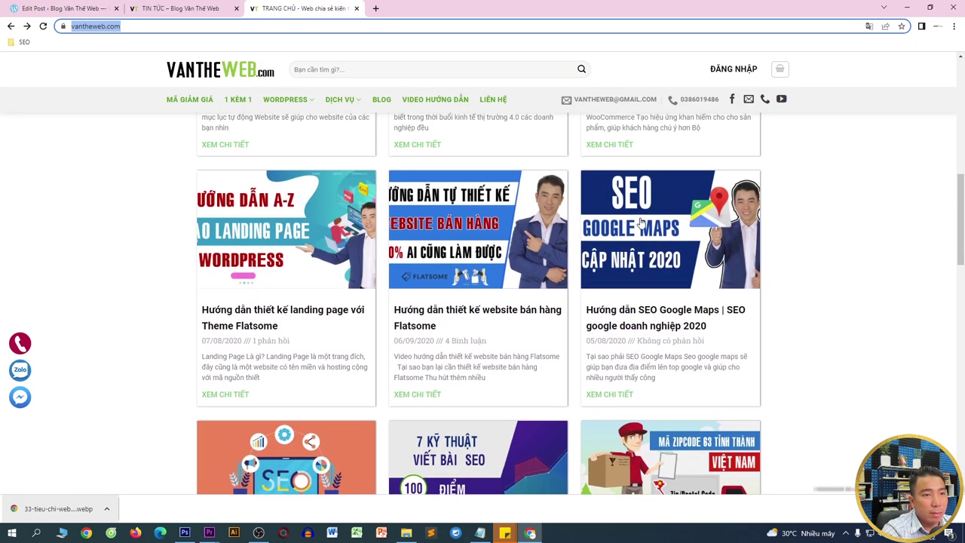
right_click(640, 221)
left_click(679, 300)
left_click(430, 8)
right_click(483, 239)
left_click(503, 262)
key("Return")
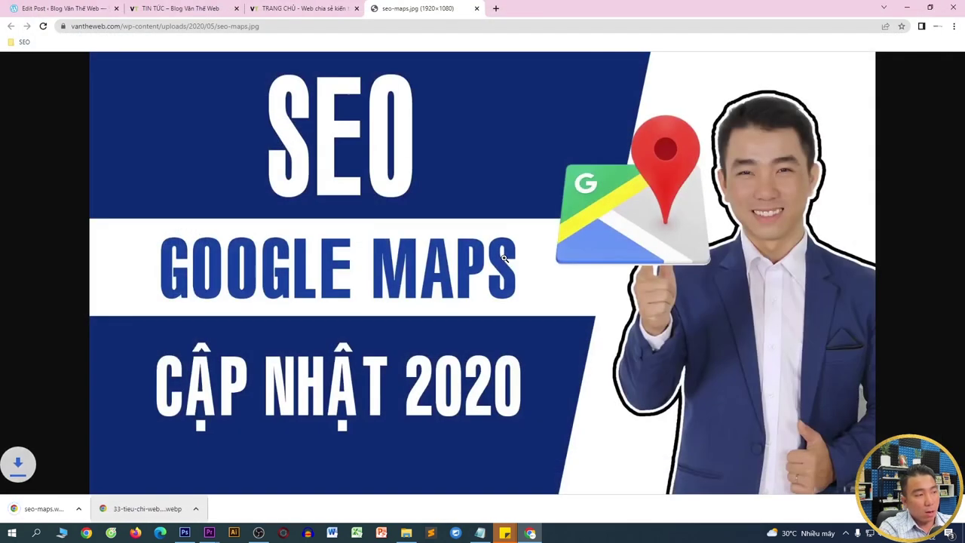
- Upload the seo-maps image to the media library and insert it as the featured image
left_click(68, 6)
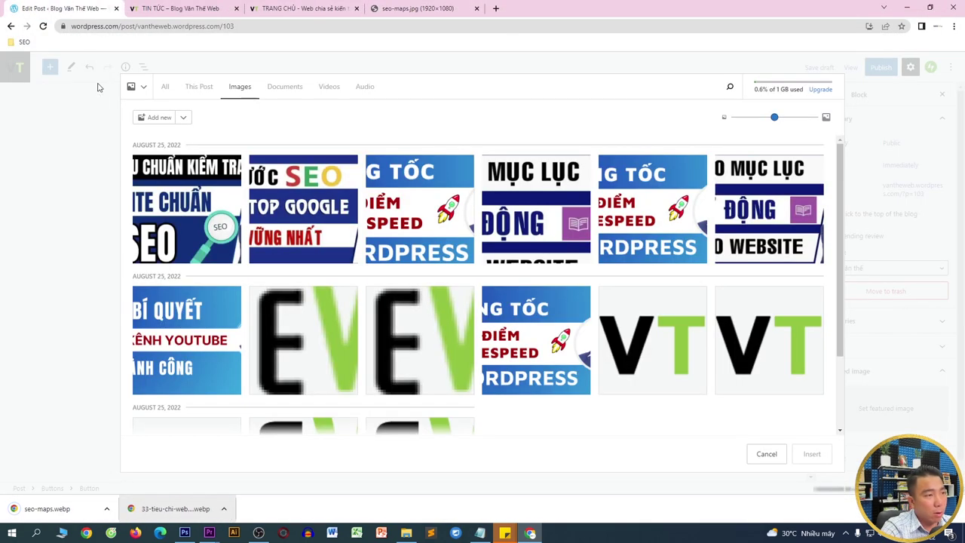
left_click_drag(46, 508, 316, 352)
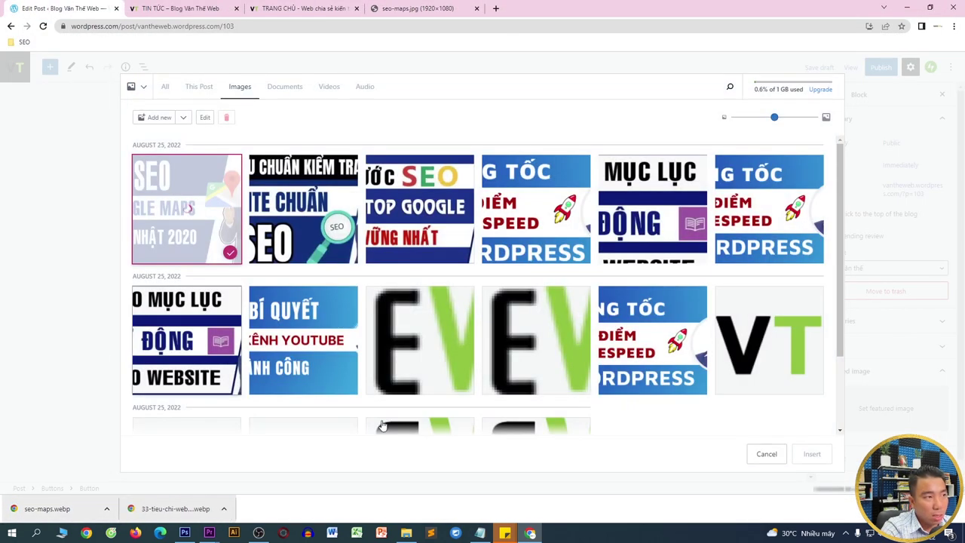
left_click(812, 453)
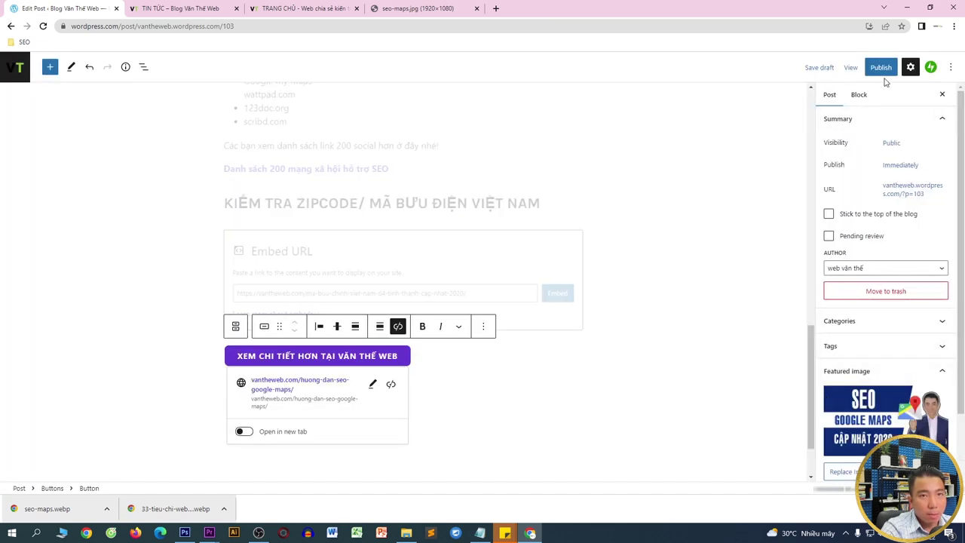
left_click(879, 70)
- Publish the Google Maps post and confirm it appears under Recent Posts on the live blog
left_click(879, 73)
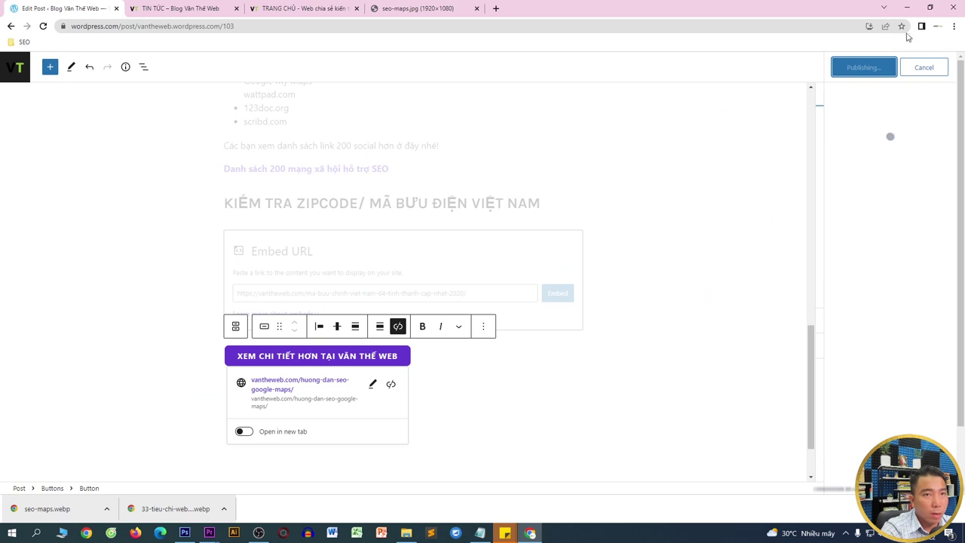
left_click(214, 9)
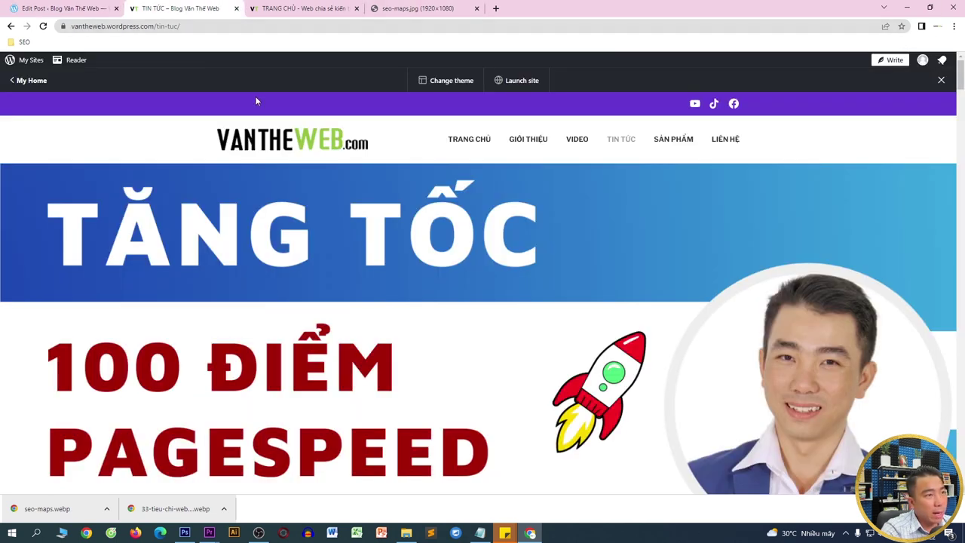
left_click(265, 140)
scroll(264, 139, "down", 4)
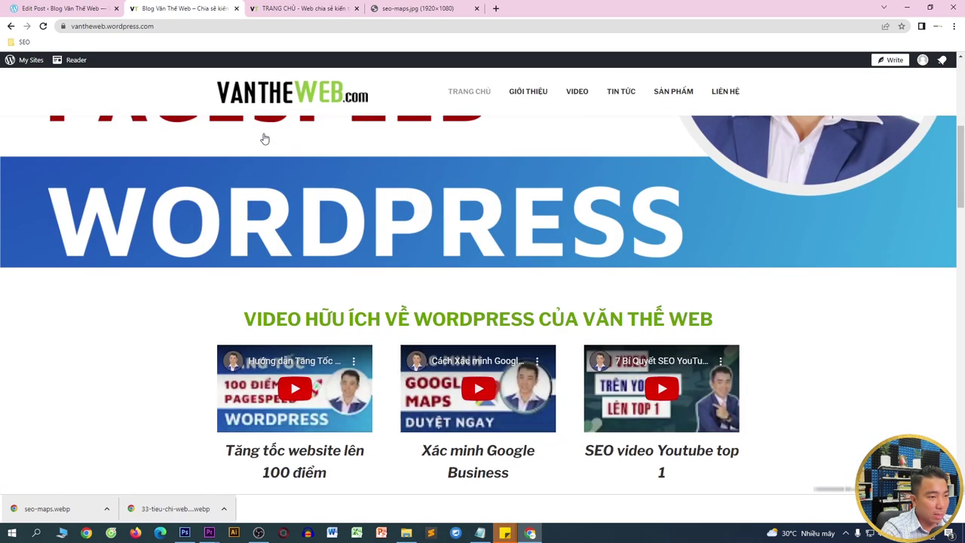
scroll(265, 139, "down", 10)
scroll(612, 185, "up", 1)
scroll(612, 185, "up", 2)
scroll(638, 324, "up", 1)
scroll(653, 312, "up", 1)
scroll(652, 319, "down", 3)
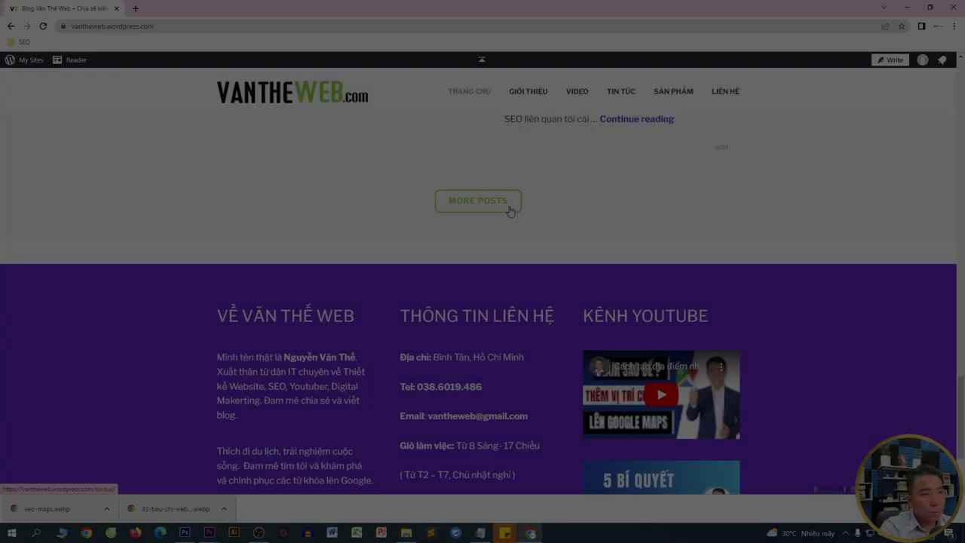
scroll(511, 212, "up", 5)
- Close the downloads bar and open the blog's LIÊN HỆ page
left_click_drag(961, 319, 951, 71)
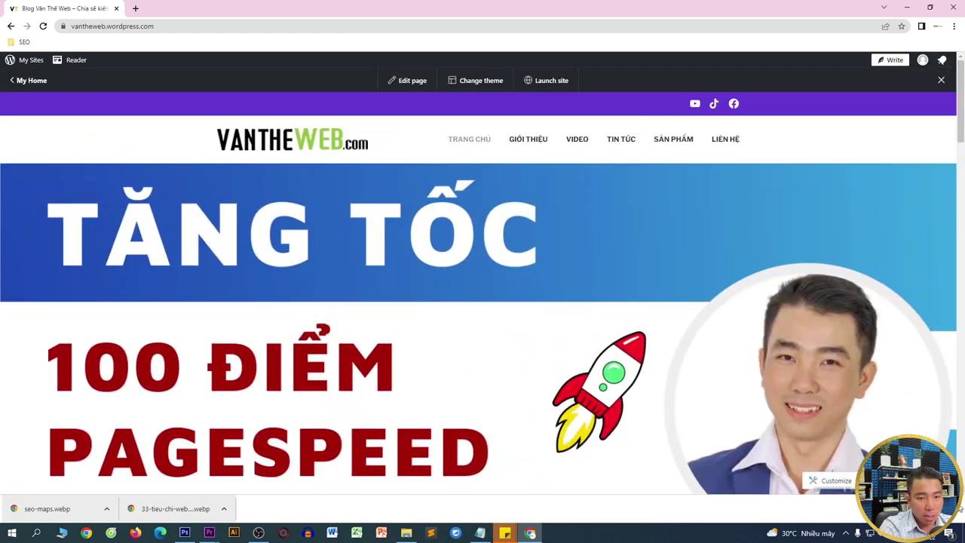
left_click(959, 508)
left_click(726, 141)
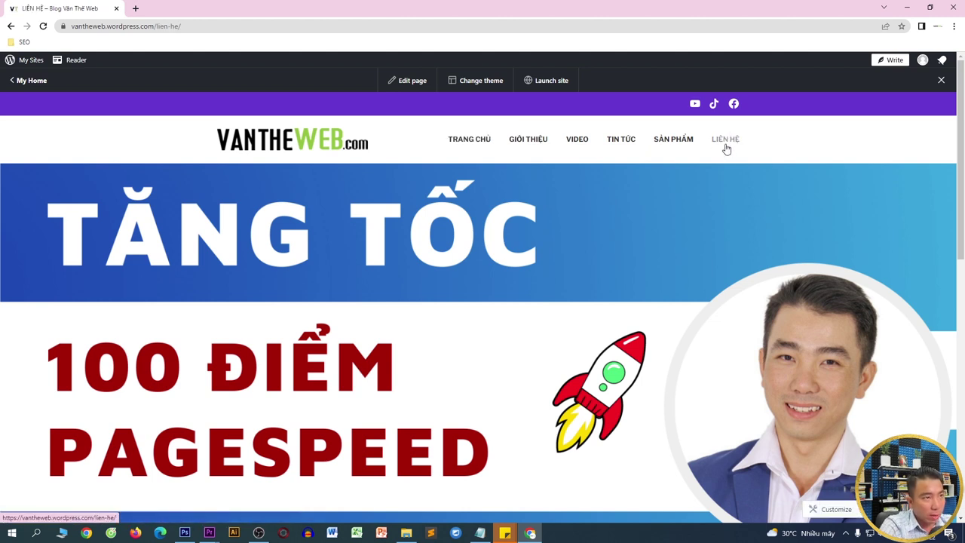
- Edit the LIÊN HỆ page and add a Columns block with a 50/50 layout
left_click(417, 81)
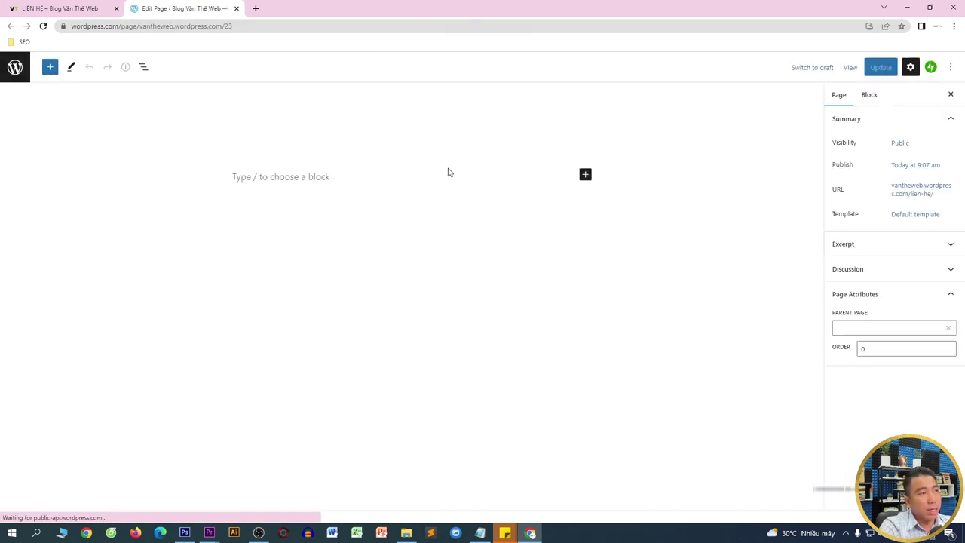
left_click(288, 175)
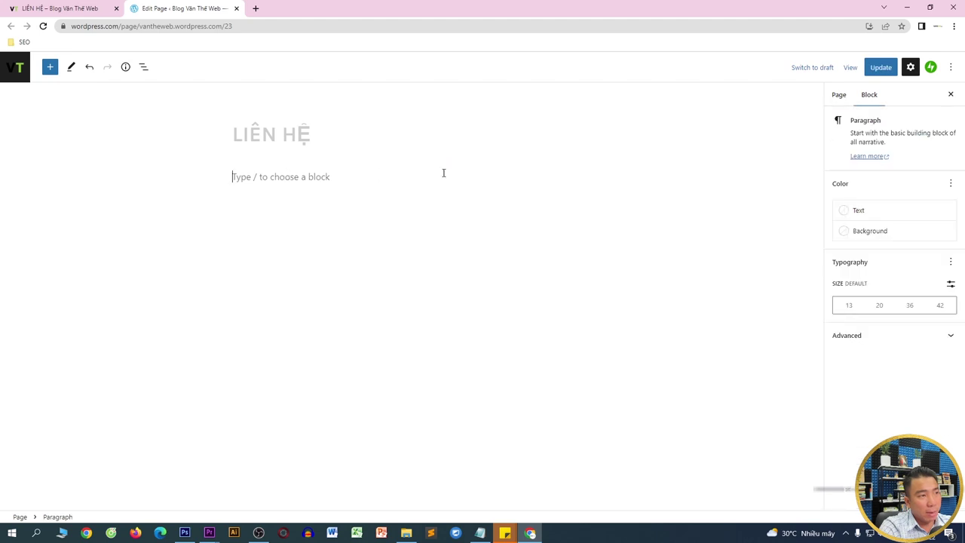
left_click(50, 67)
type("col")
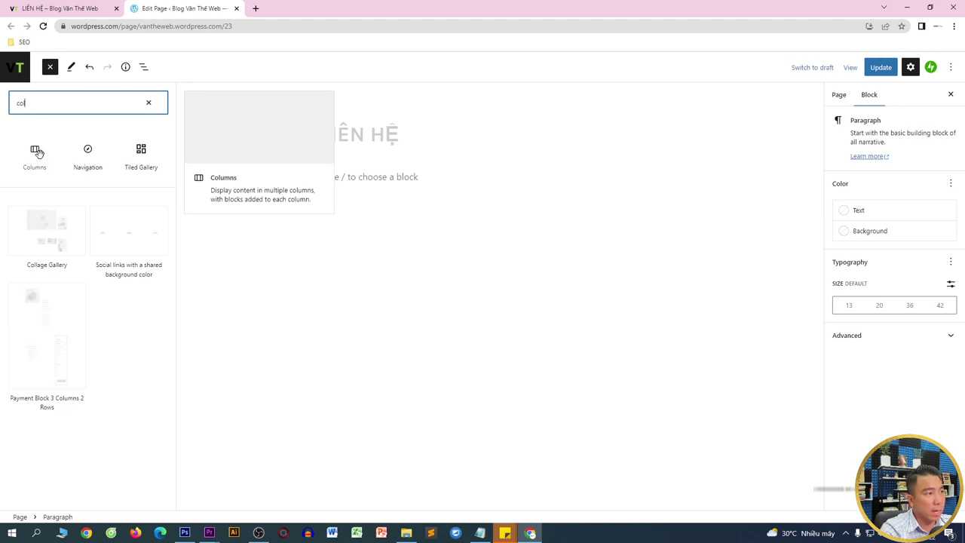
left_click(36, 151)
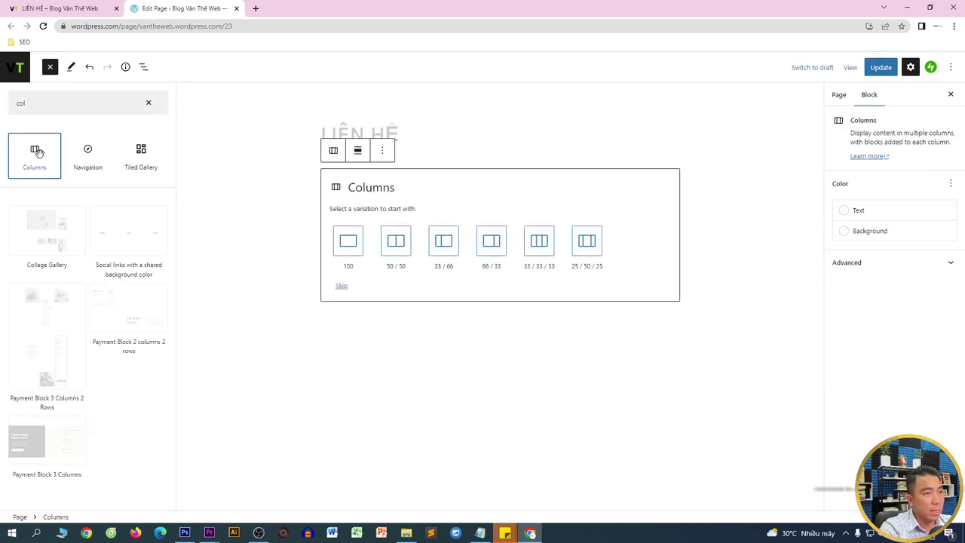
left_click(390, 256)
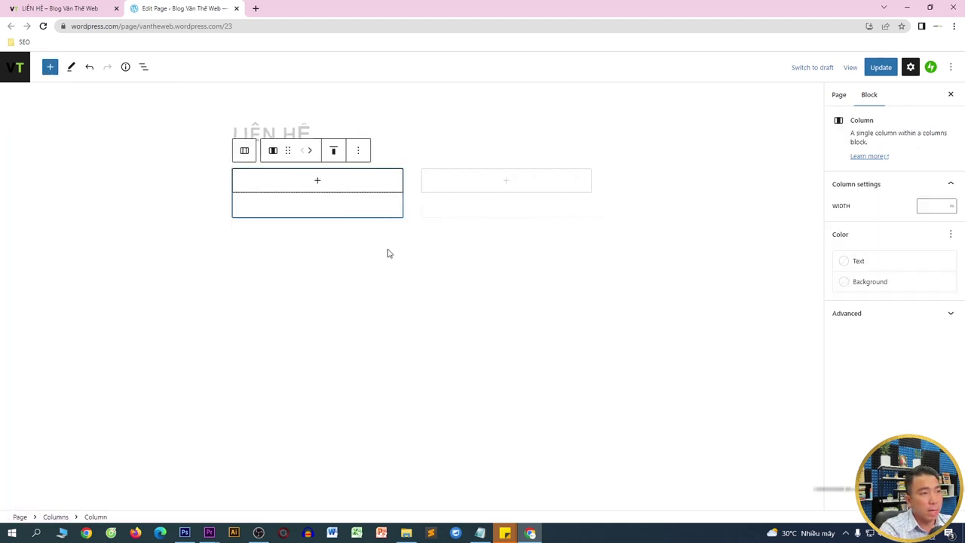
- Add a Paragraph block inside the first column
left_click(318, 184)
type("tex")
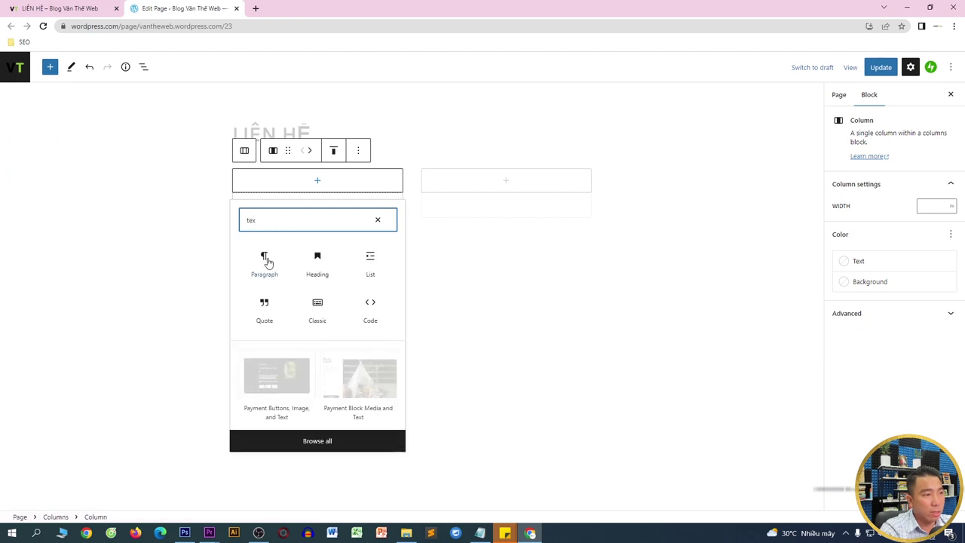
left_click(265, 259)
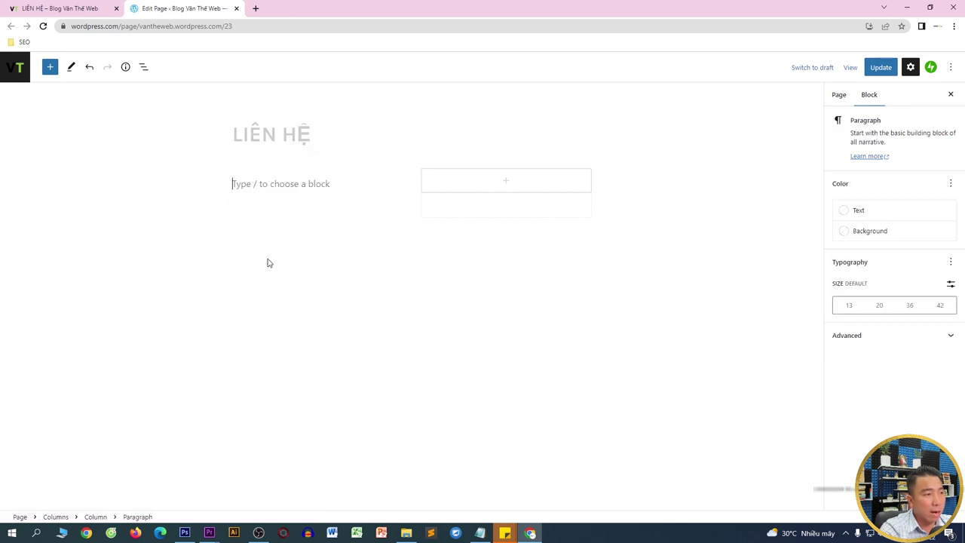
- Load the blog homepage in a new tab and copy the footer's contact details
left_click(256, 9)
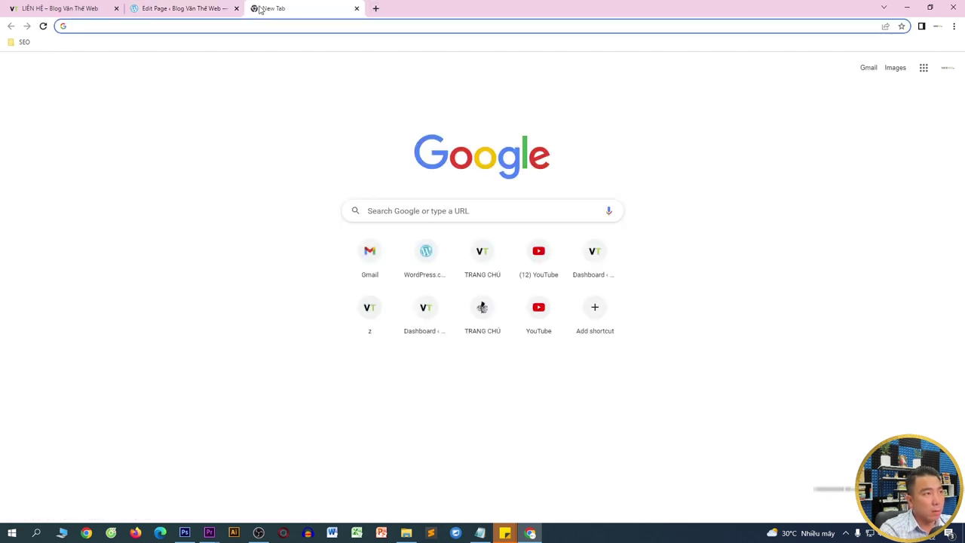
left_click(86, 7)
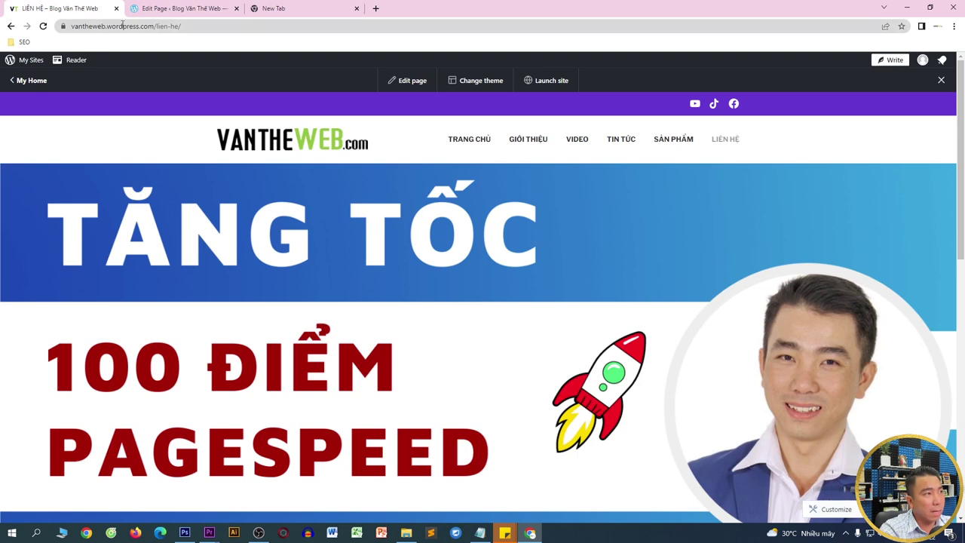
left_click_drag(153, 28, 71, 28)
key("ctrl+c")
left_click(269, 10)
key("ctrl+v")
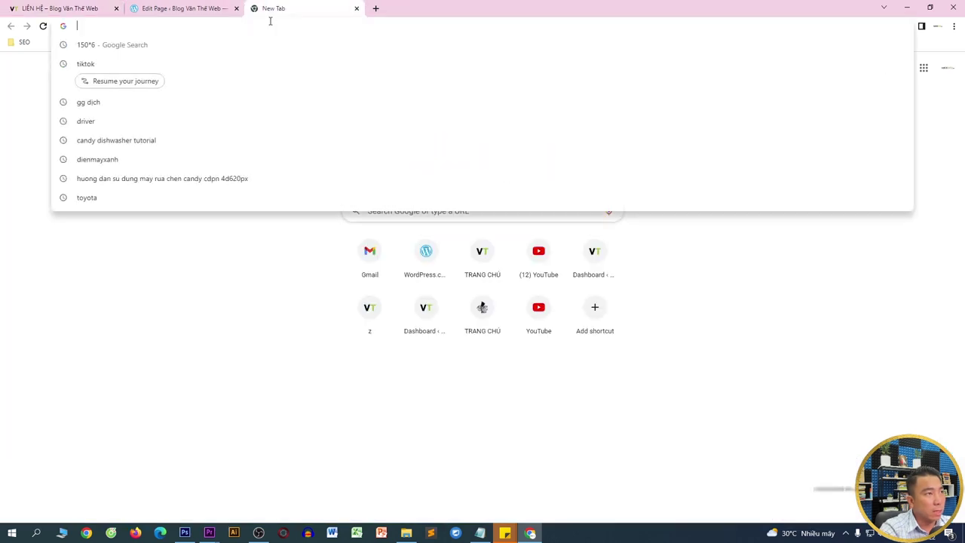
key("Return")
scroll(487, 430, "down", 15)
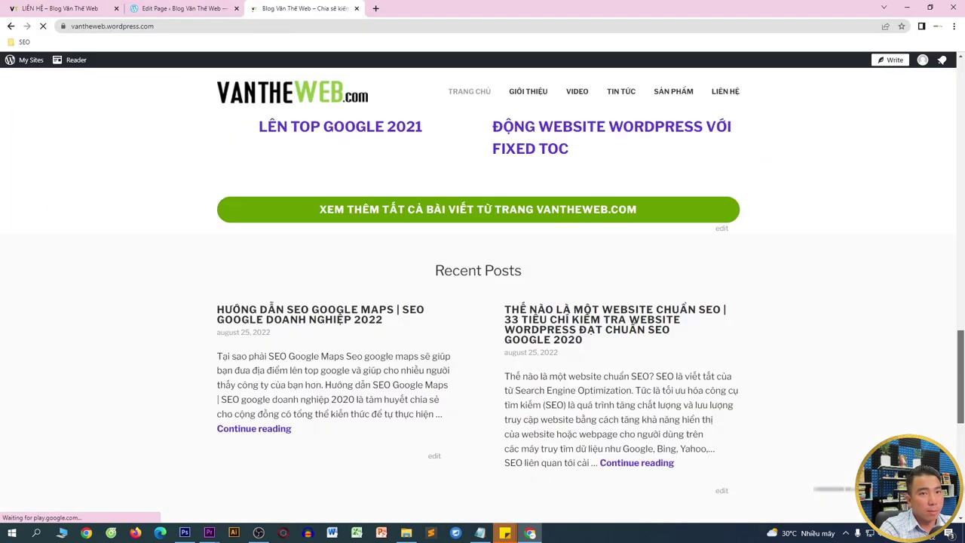
scroll(486, 431, "down", 2)
left_click_drag(391, 243, 532, 352)
- Paste the address, phone, email and working hours into the first column
left_click(226, 7)
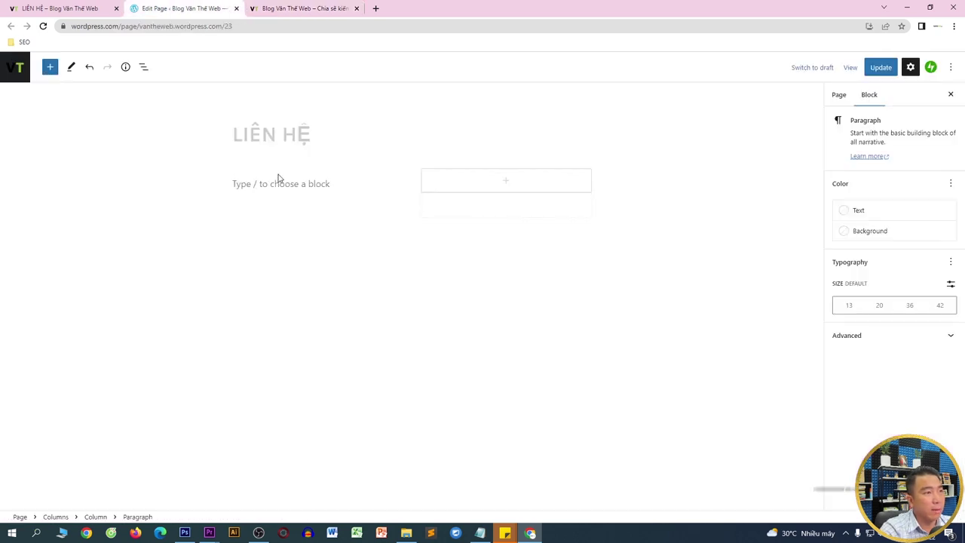
key("ctrl+v")
left_click(496, 185)
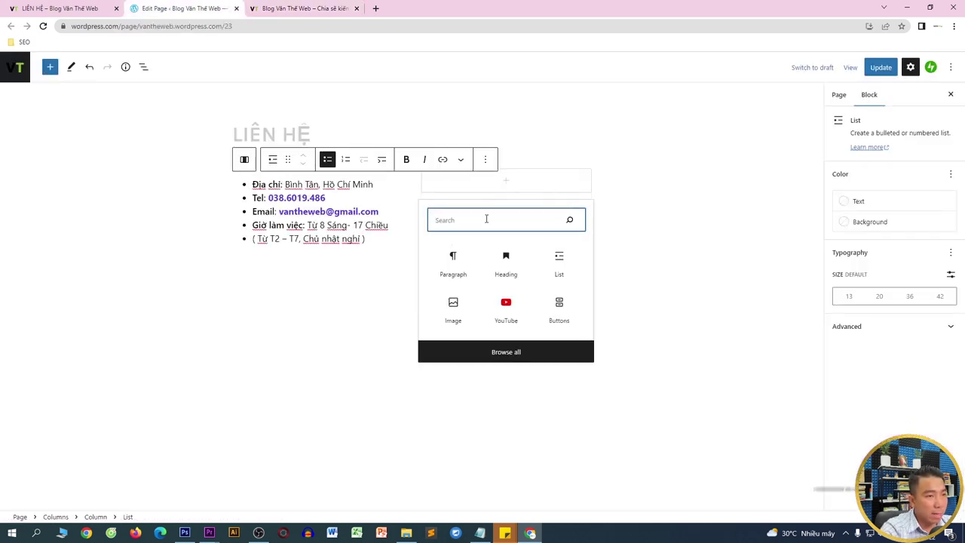
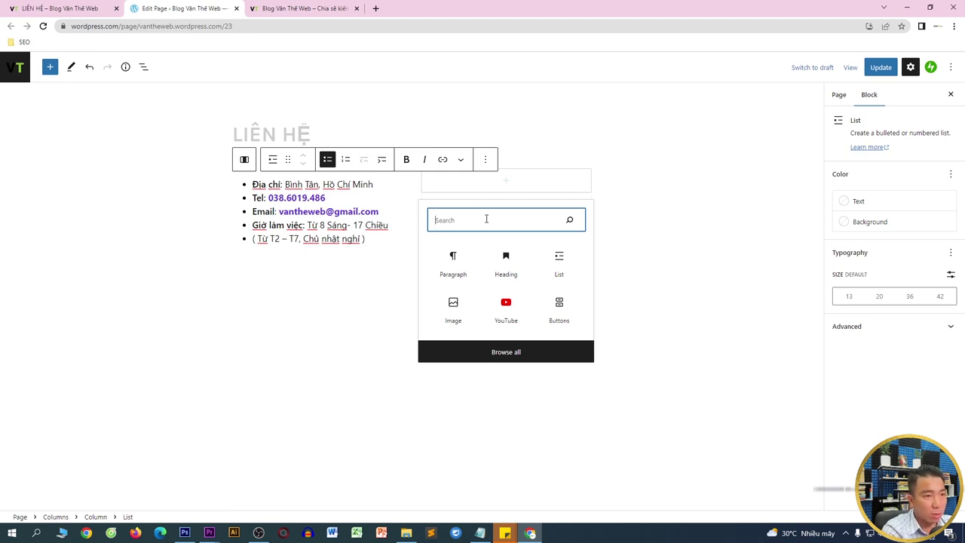
- Insert a Custom HTML block, found by searching 'html', beside the contact list
type("html")
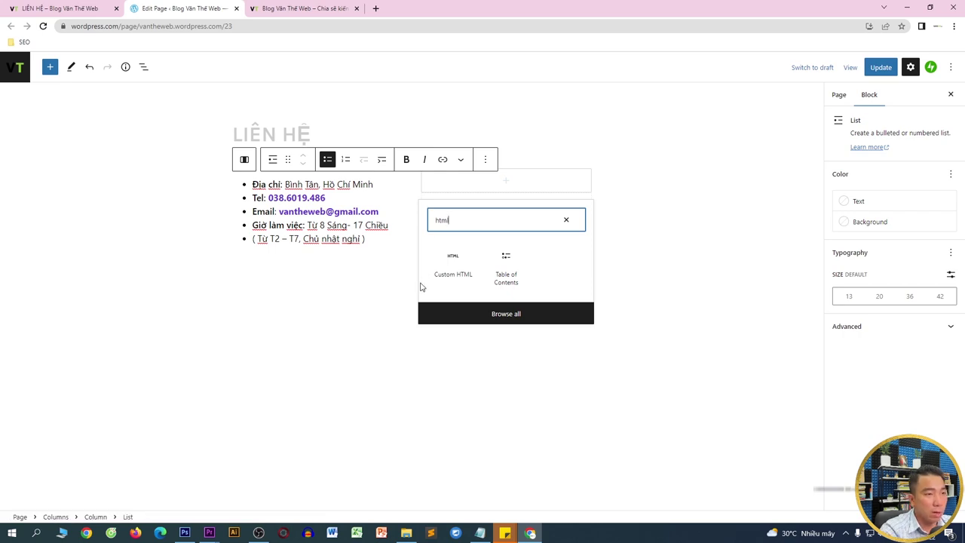
left_click(453, 268)
- Open Google Maps in a new tab through a web search for 'maps'
left_click(374, 8)
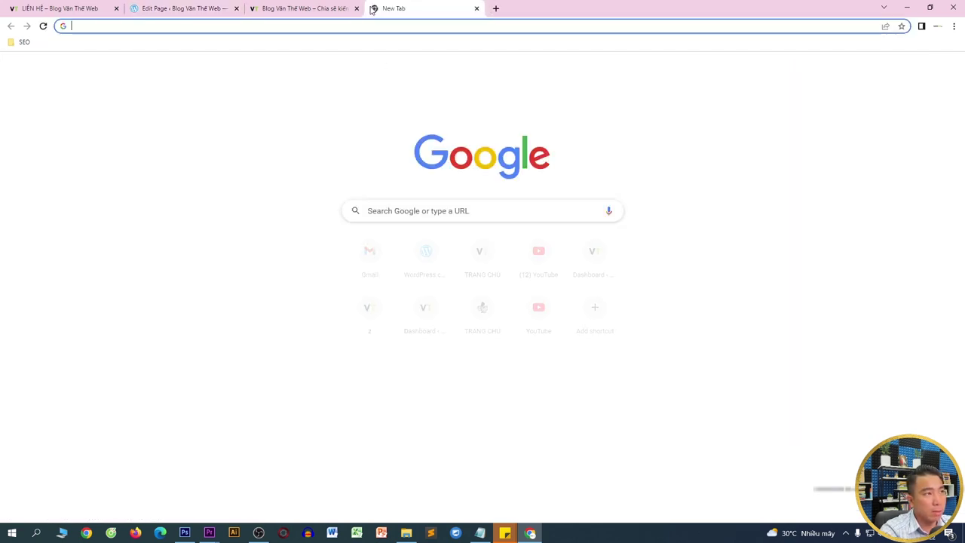
type("m")
key("Return")
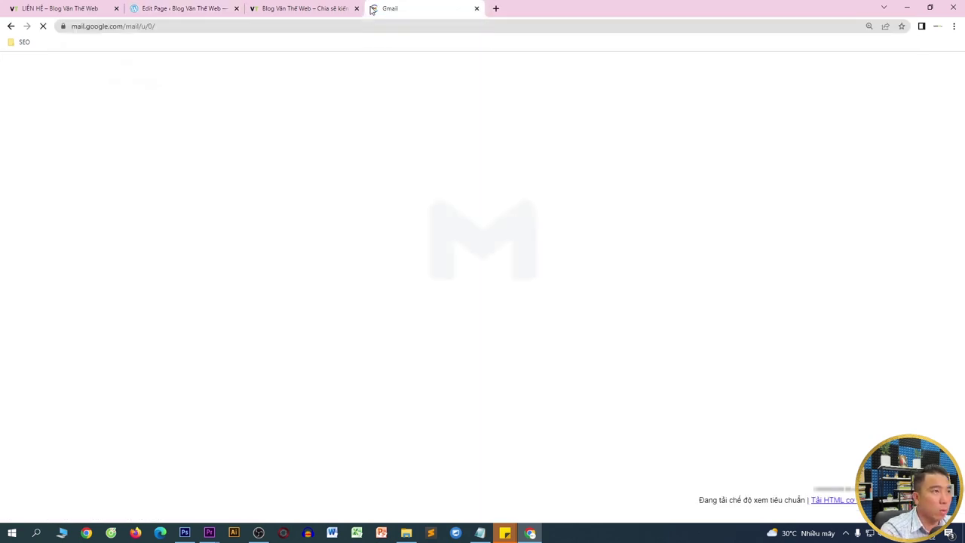
left_click(362, 28)
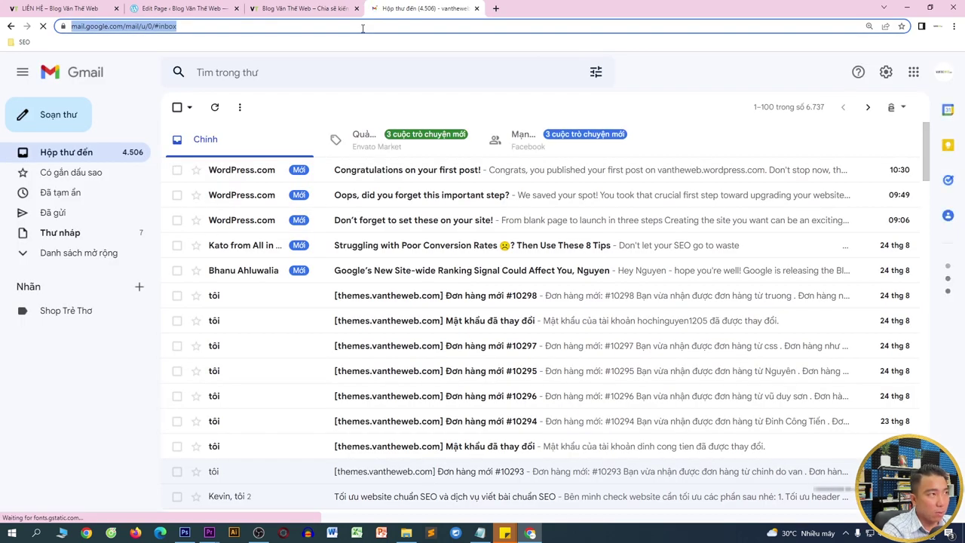
type("maps")
key("Return")
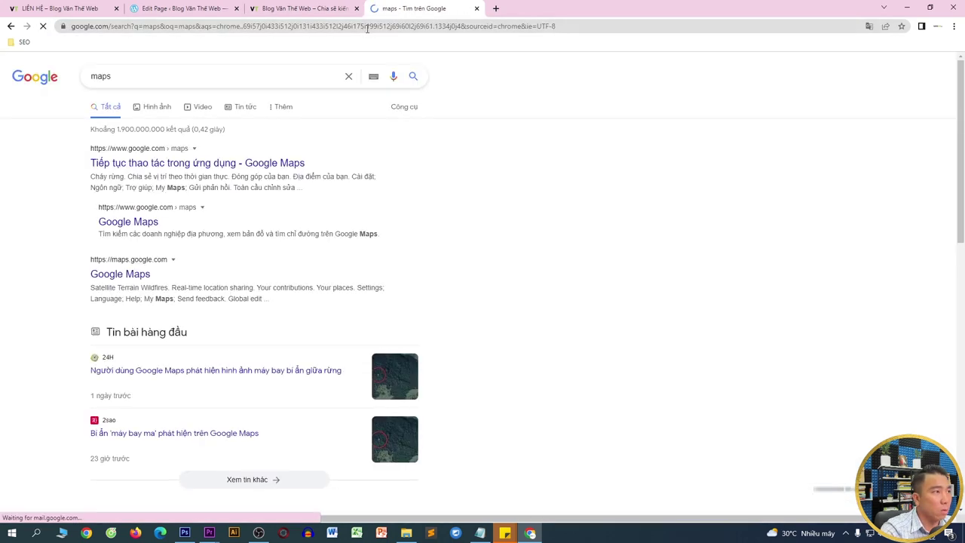
left_click(219, 163)
- Find Công Ty TNHH Thiết Kế Website Thế Đạt on the map and copy its embed HTML
left_click(129, 66)
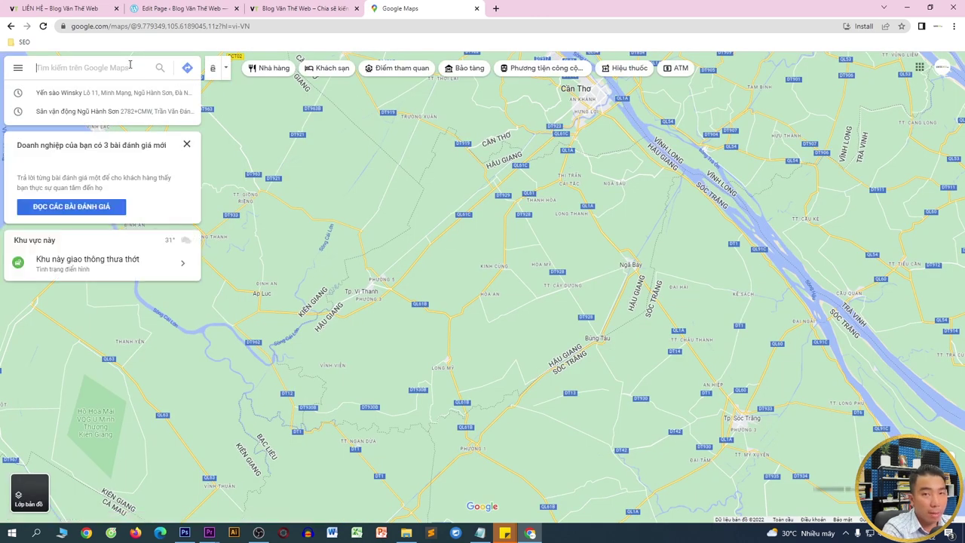
type("công ty")
type(" thiết kế w")
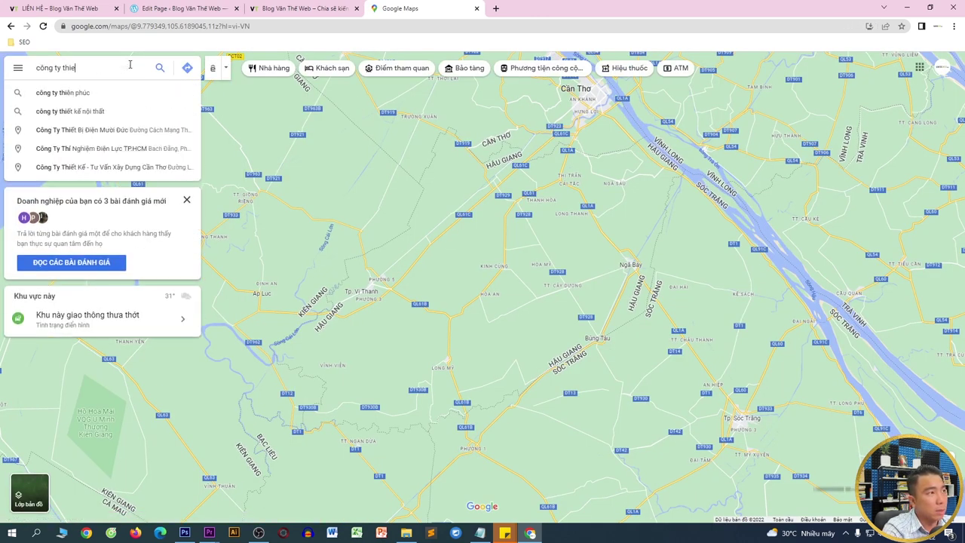
type("ebsite thế đạt")
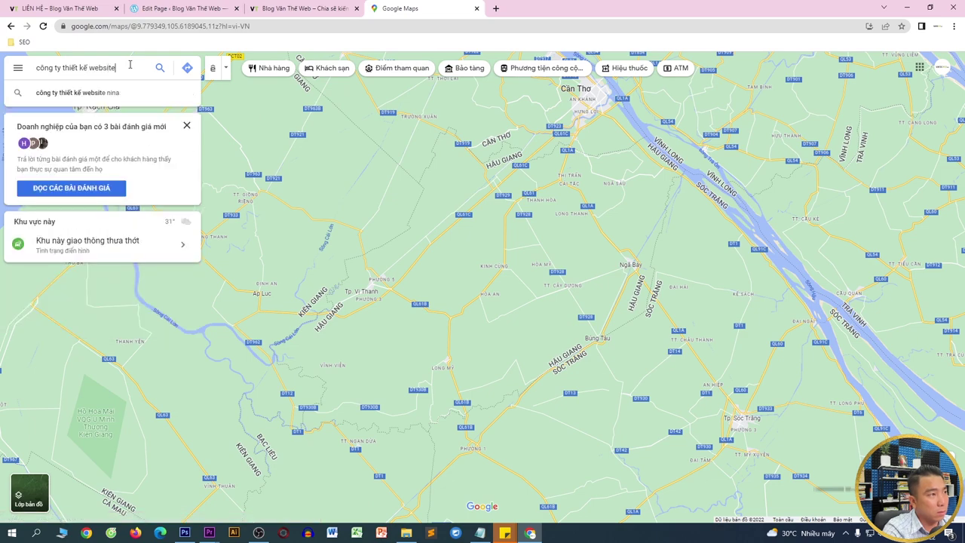
key("Return")
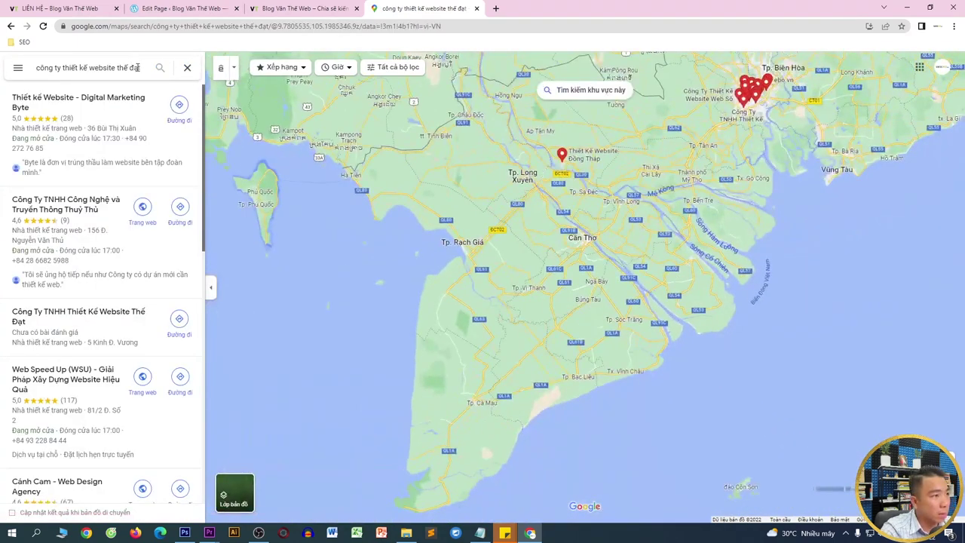
left_click(105, 324)
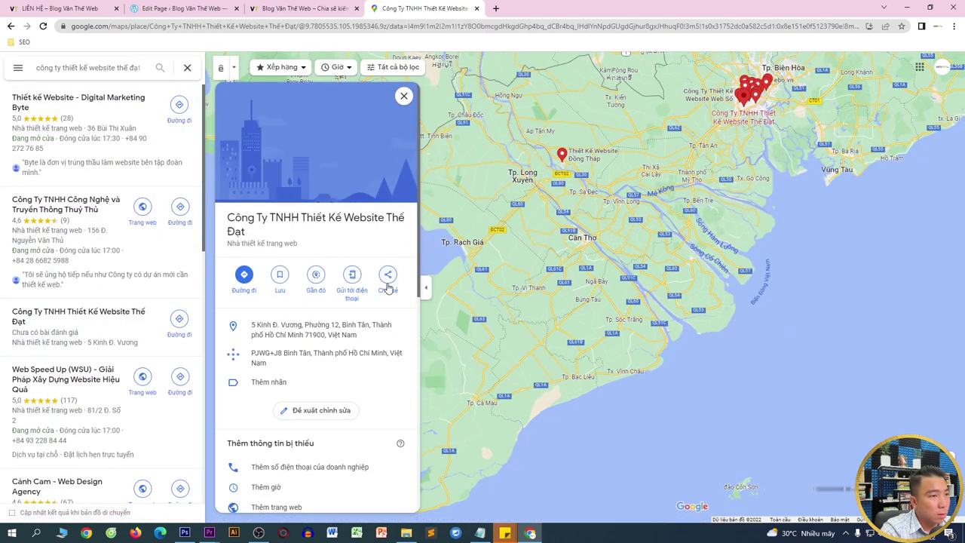
left_click(386, 282)
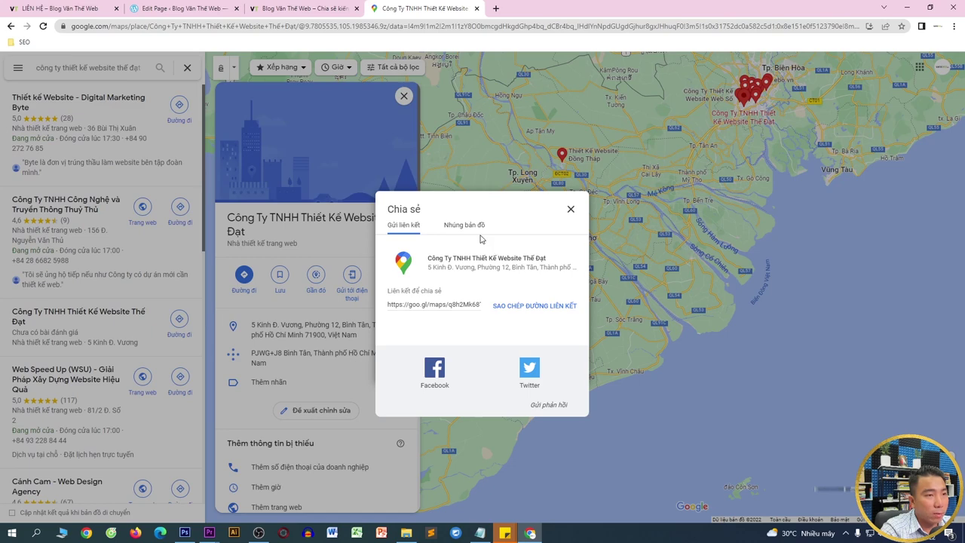
left_click(464, 225)
left_click(596, 183)
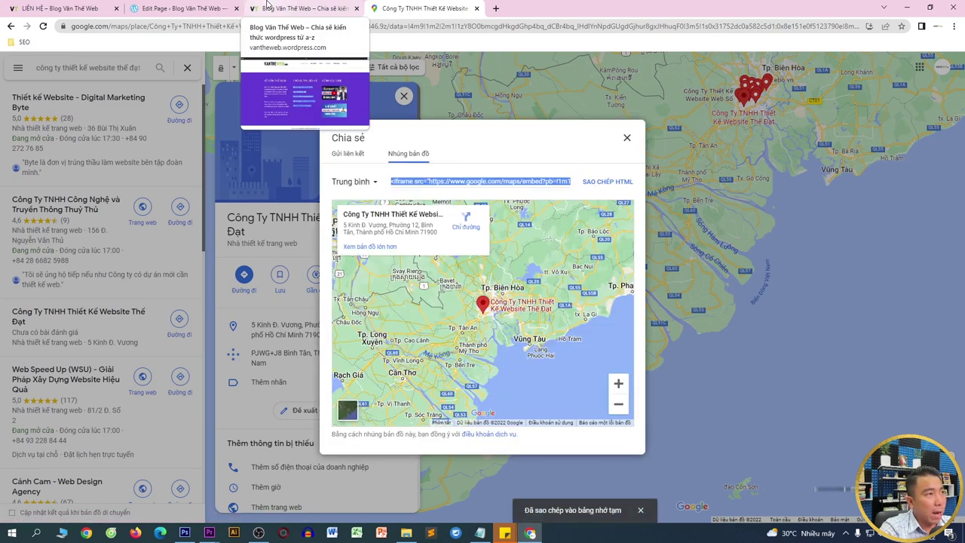
left_click(180, 8)
- Paste the map iframe code into the Custom HTML block and check it in Preview
key("ctrl+v")
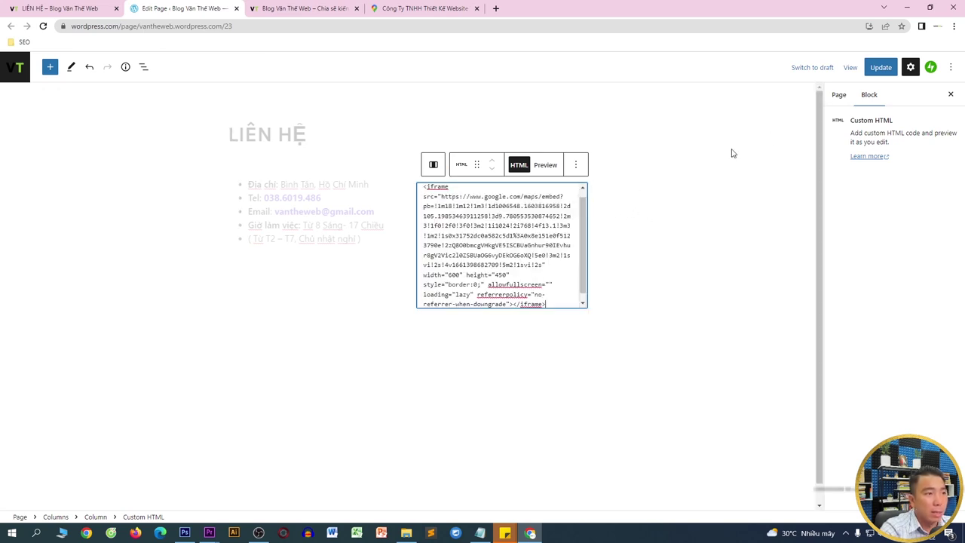
left_click(545, 164)
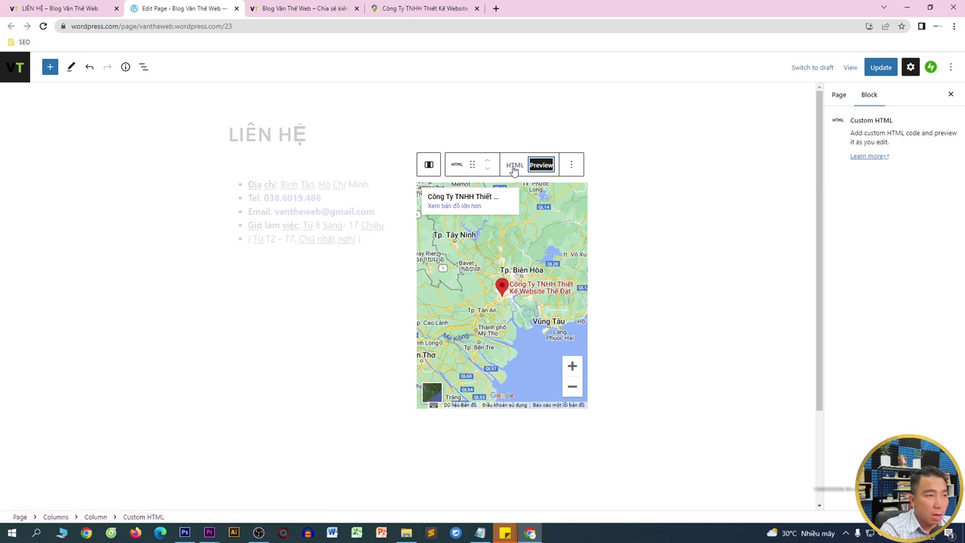
left_click(671, 217)
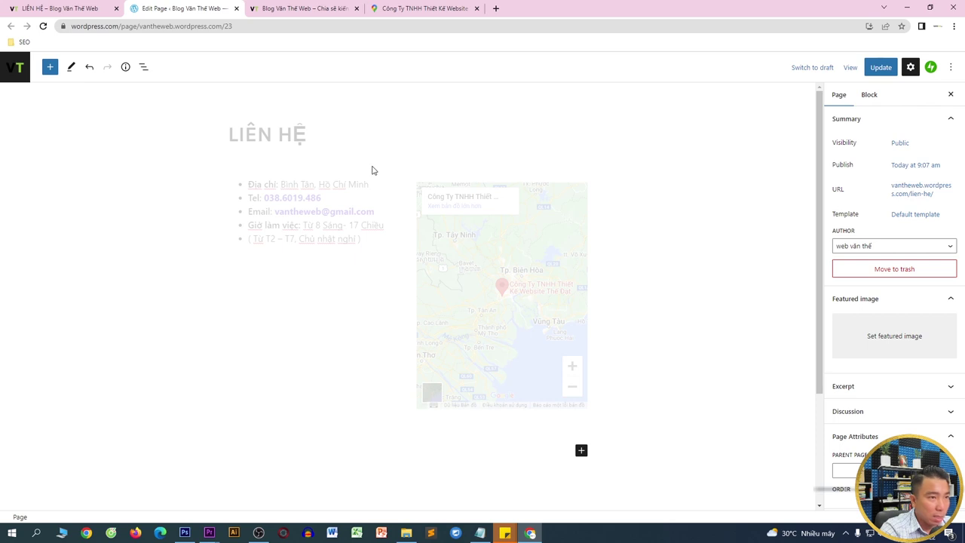
left_click(510, 209)
left_click(516, 165)
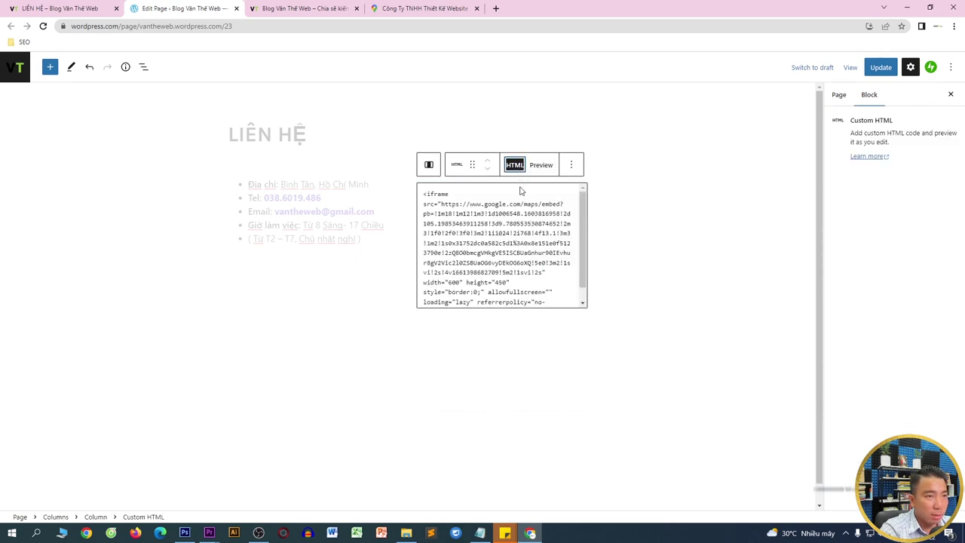
- Change the map iframe to width 100% and height 250, then save the page
key("ctrl+f")
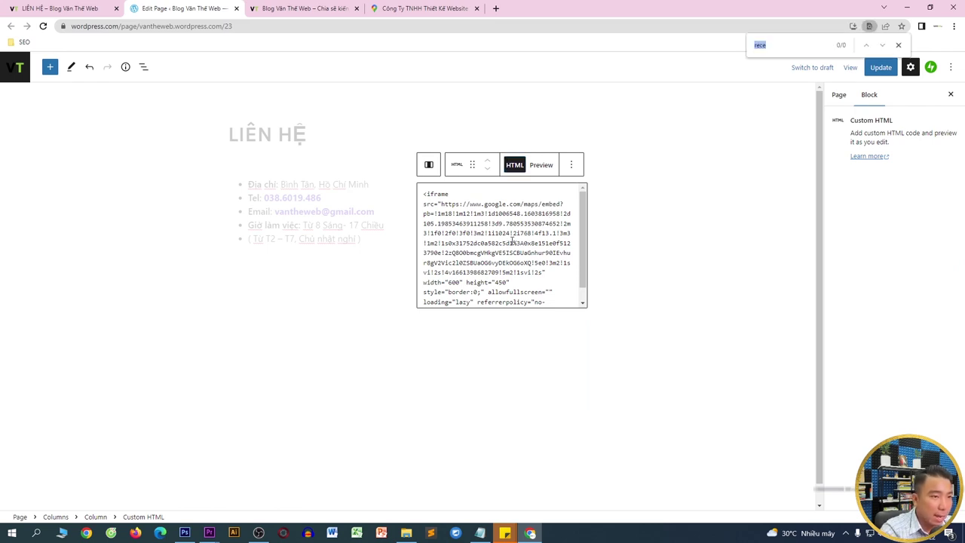
left_click(497, 282)
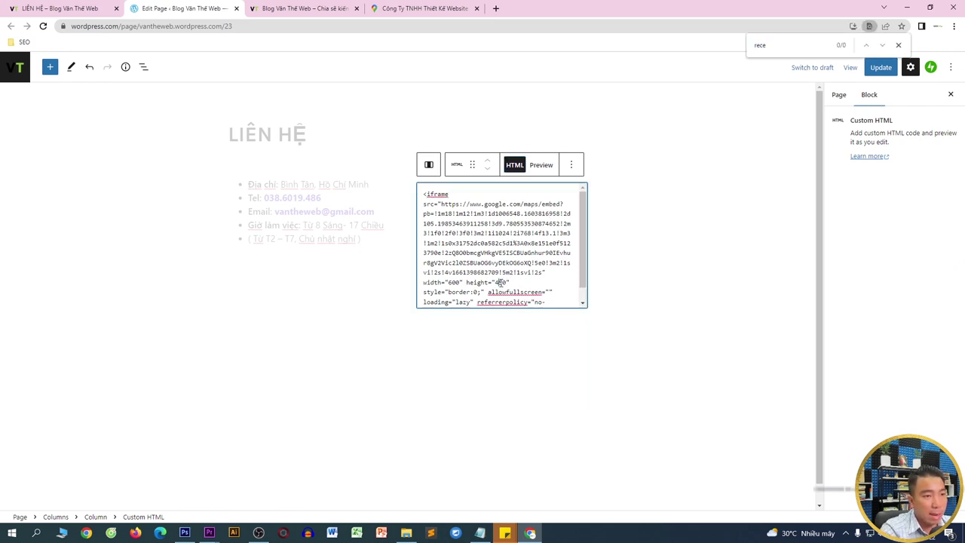
key("BackSpace")
type("2")
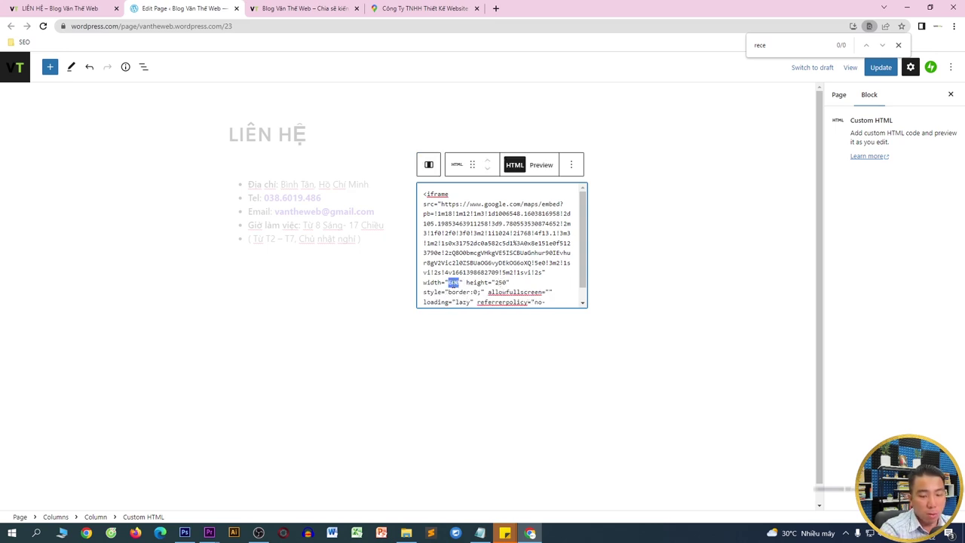
type("100%")
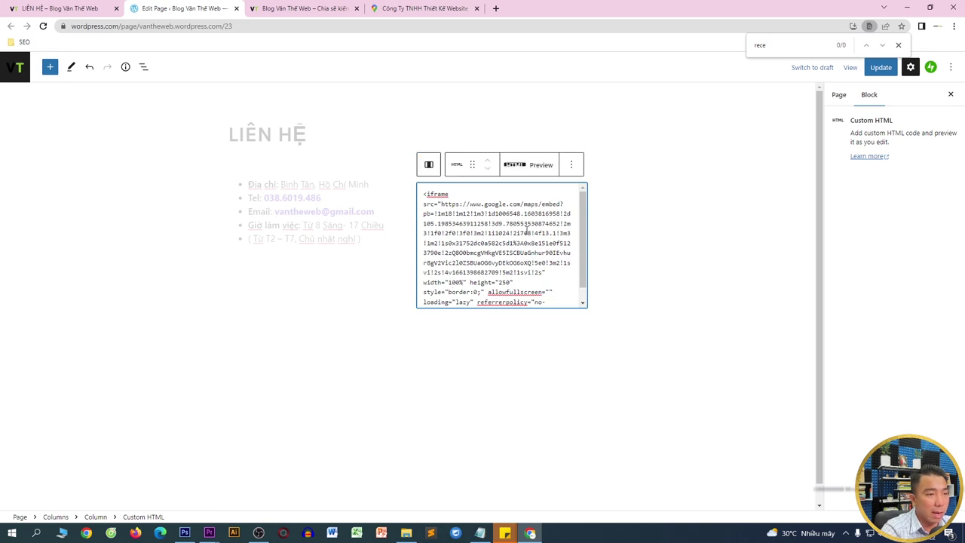
key("ctrl+s")
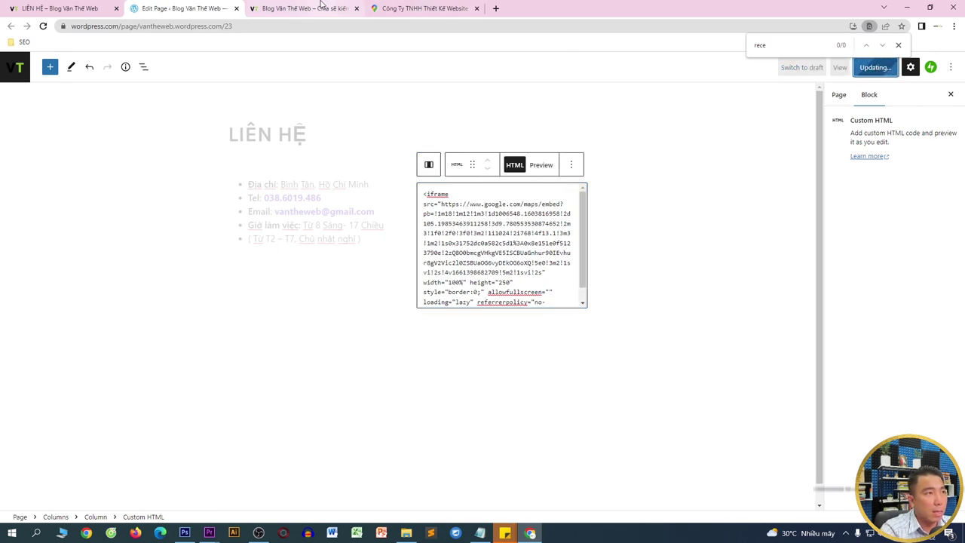
left_click(323, 6)
- View the LIÊN HỆ page on the live site
left_click(716, 95)
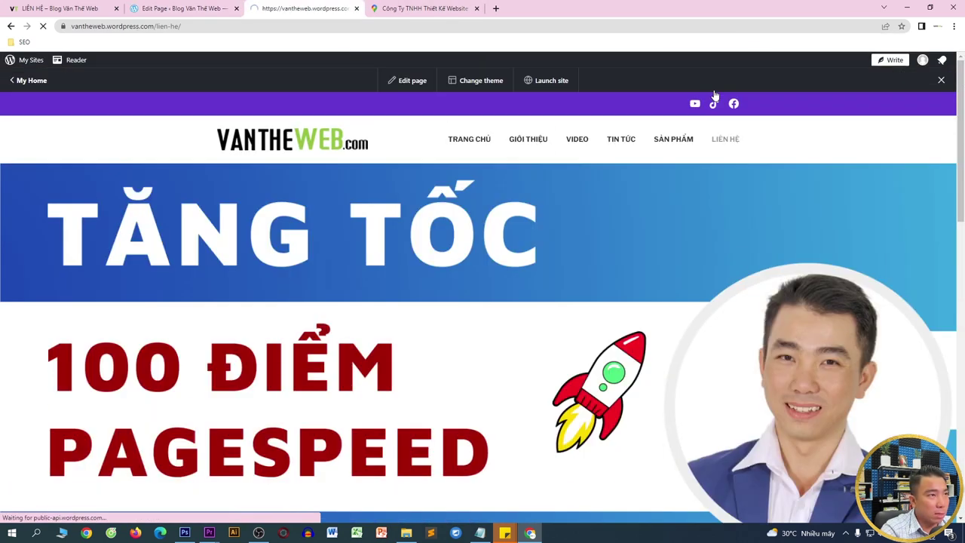
scroll(651, 135, "down", 8)
scroll(506, 161, "up", 1)
scroll(507, 161, "up", 1)
- Change the map iframe width to 300 and update the page
left_click(241, 5)
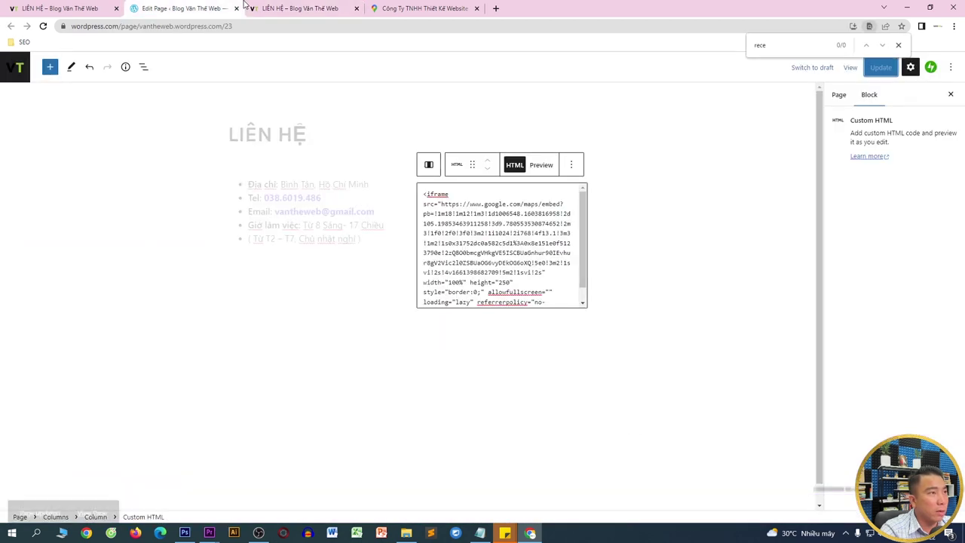
left_click(461, 281)
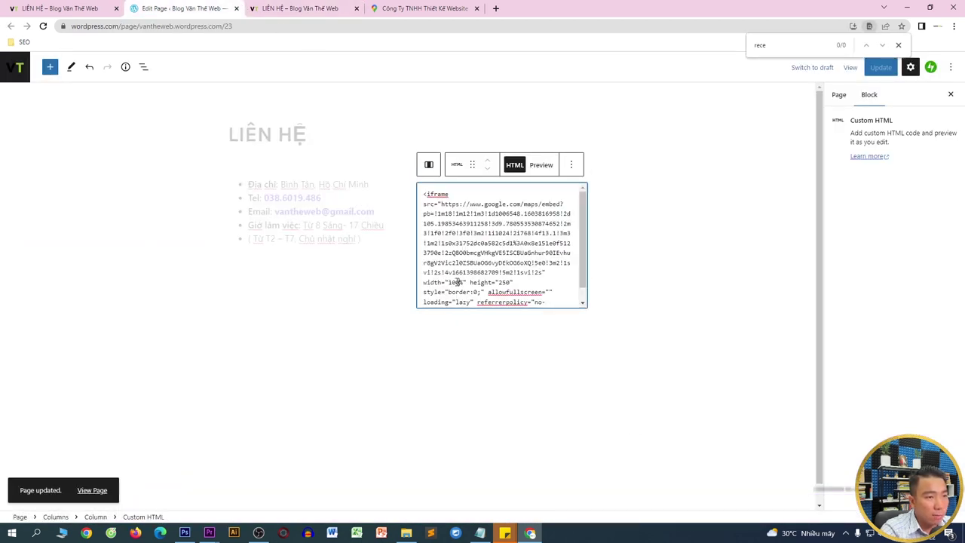
key("BackSpace")
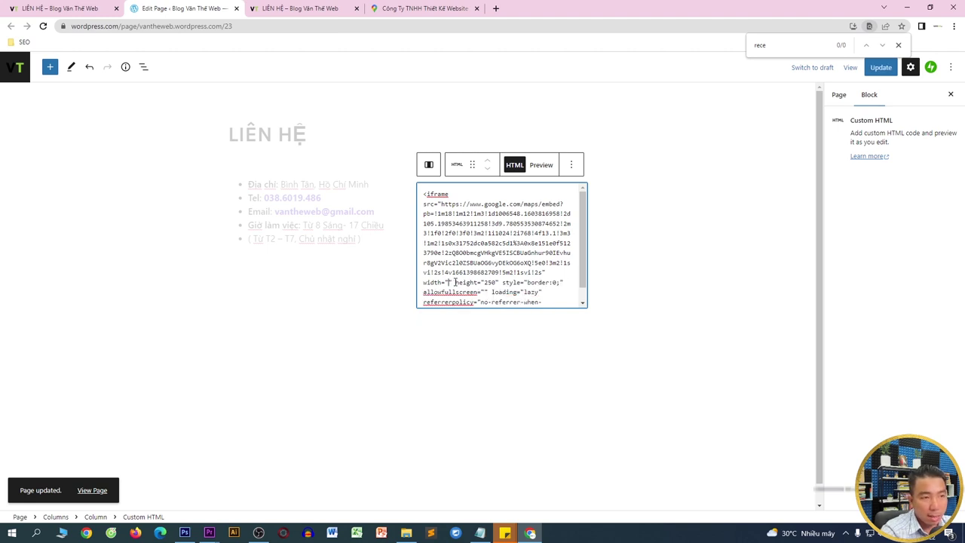
type("300")
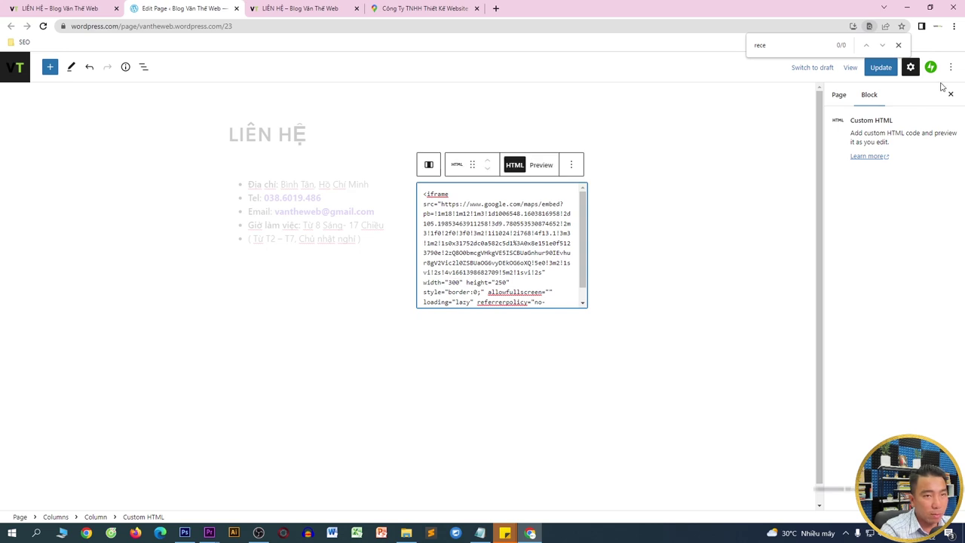
left_click(890, 69)
- Reload the live LIÊN HỆ page to check the map, then deselect the embed block
left_click(324, 6)
key("F5")
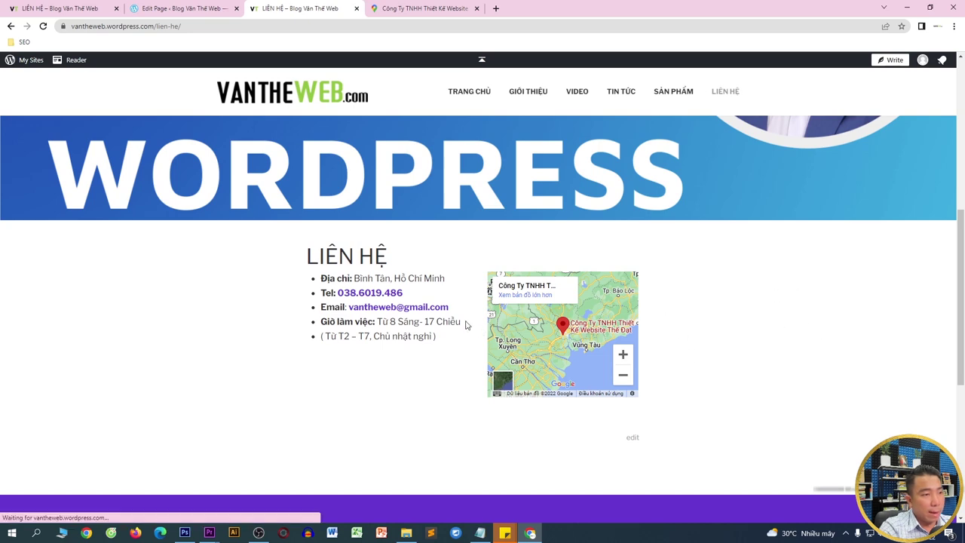
left_click(181, 6)
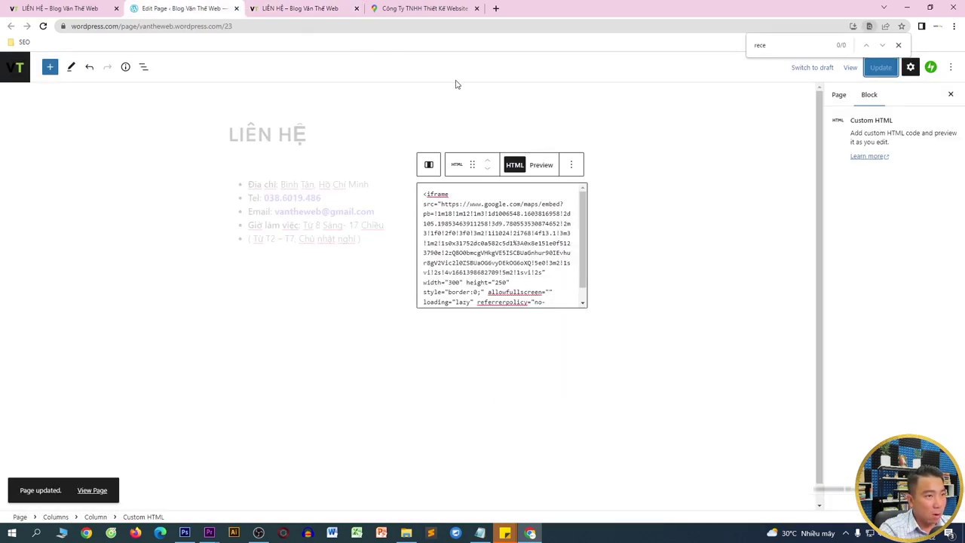
left_click(313, 147)
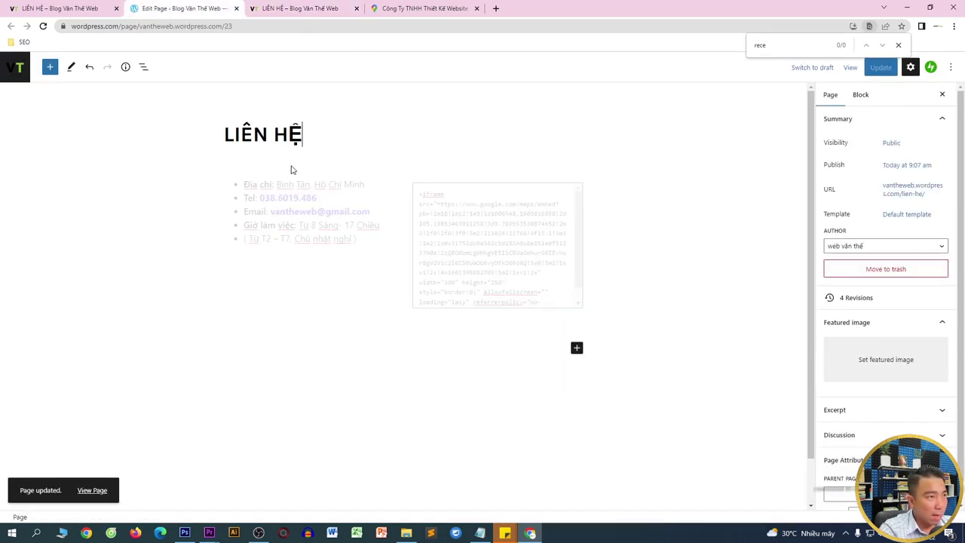
- Insert a Spacer under the LIÊN HỆ title and shrink it to 72 high
left_click(50, 66)
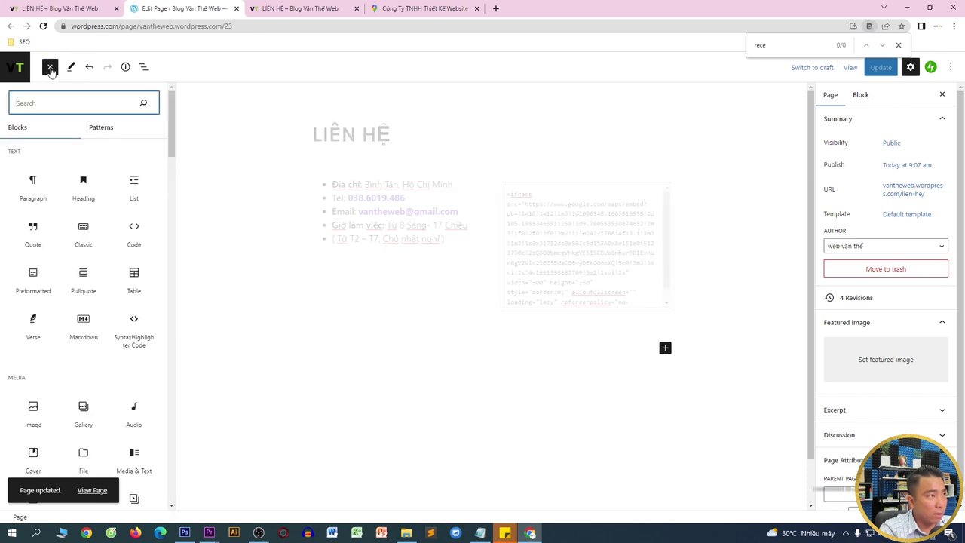
type("sa")
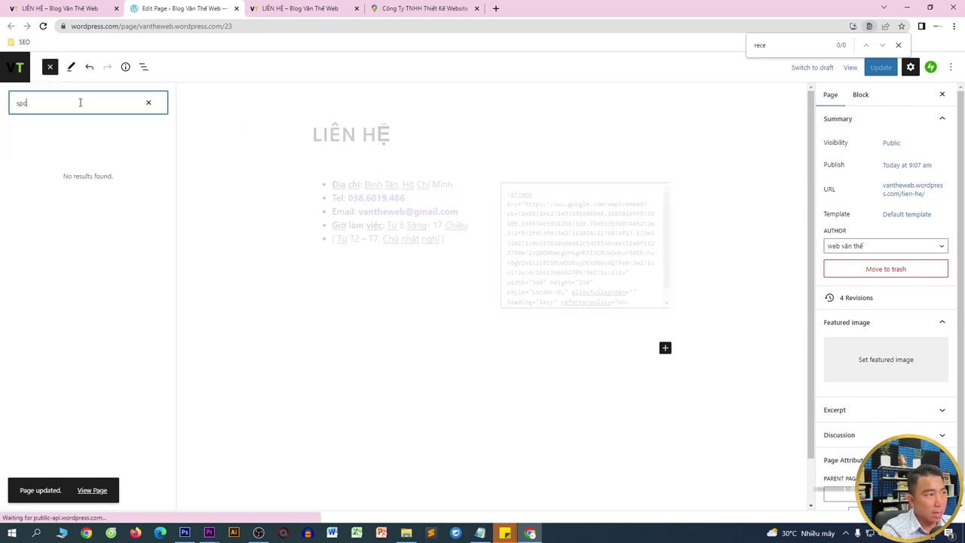
key("BackSpace")
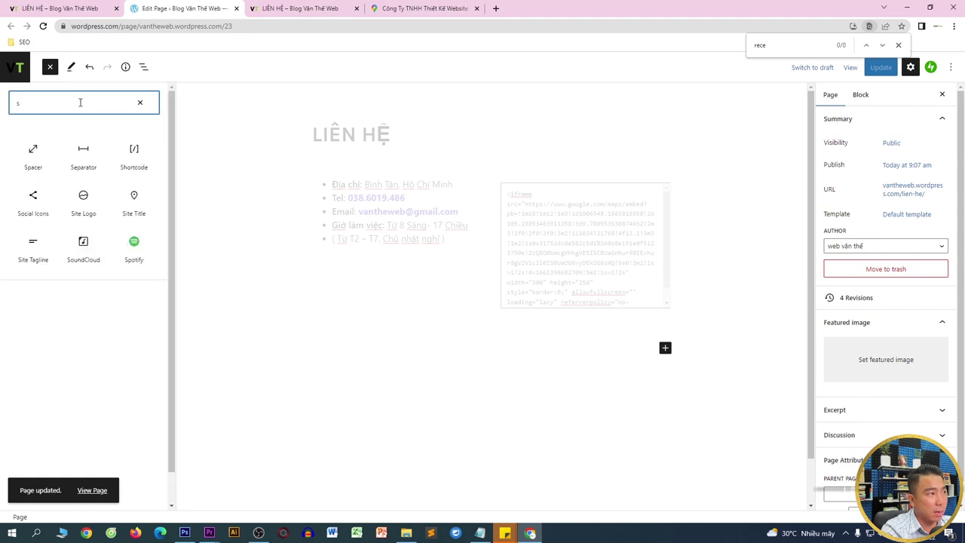
type("pace")
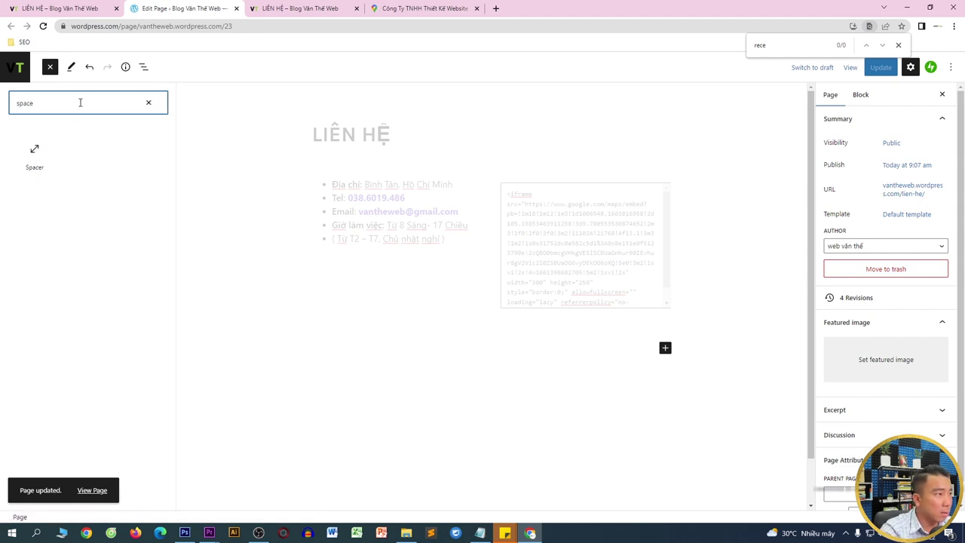
left_click(35, 164)
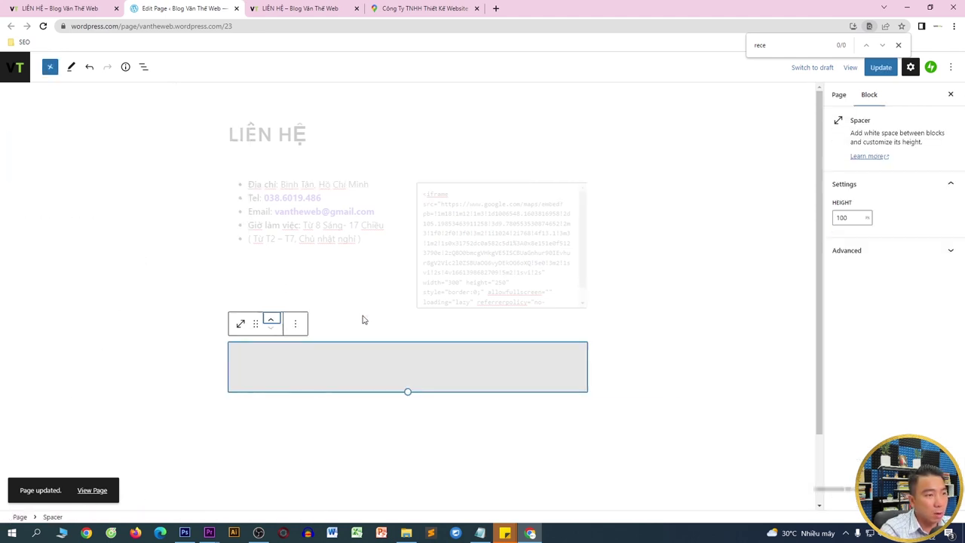
left_click(274, 321)
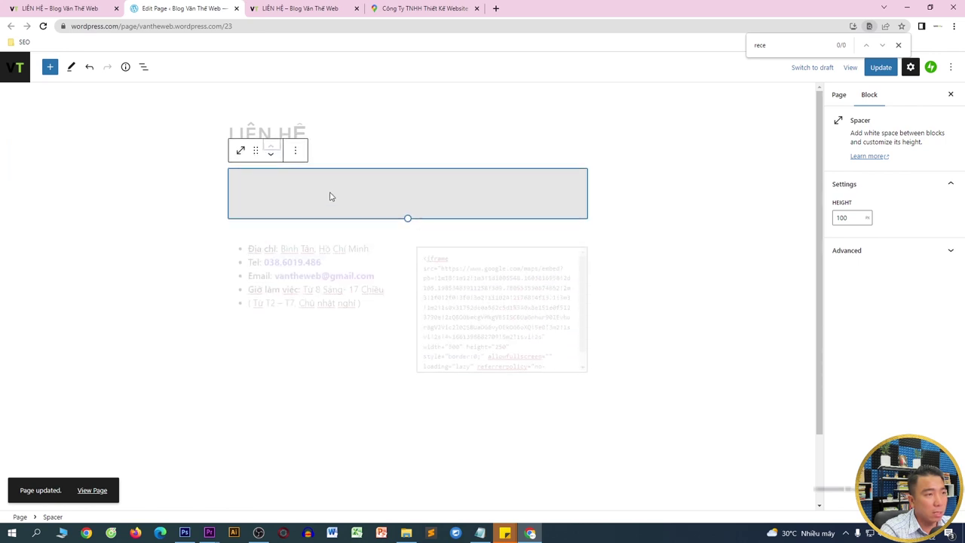
left_click_drag(407, 219, 407, 204)
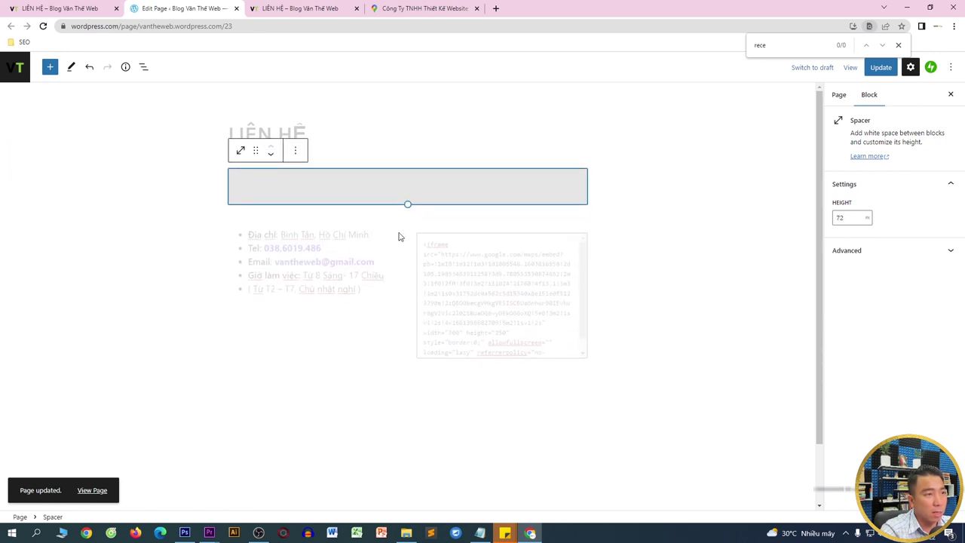
- Add a THÔNG TIN LIÊN HỆ heading above the contact list
left_click(385, 265)
left_click(370, 235)
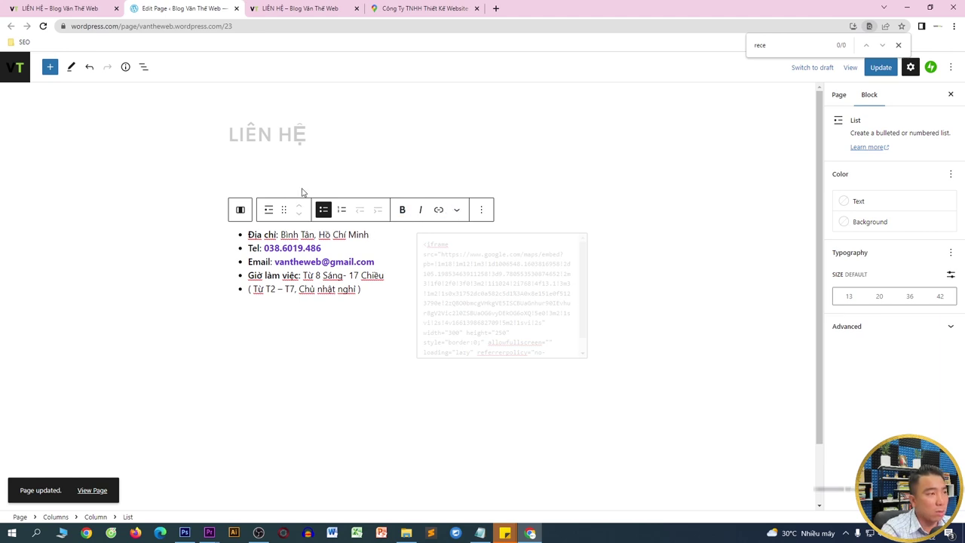
left_click(50, 66)
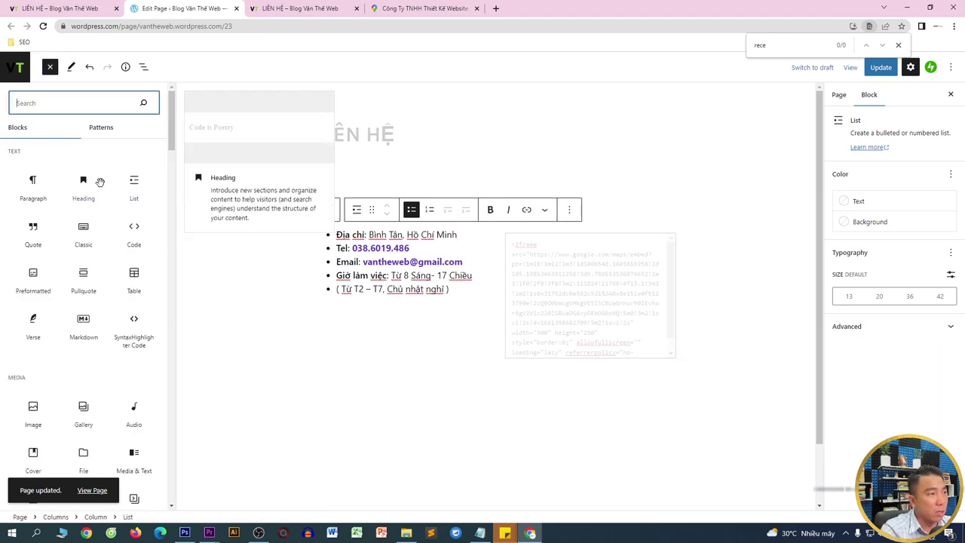
left_click(81, 190)
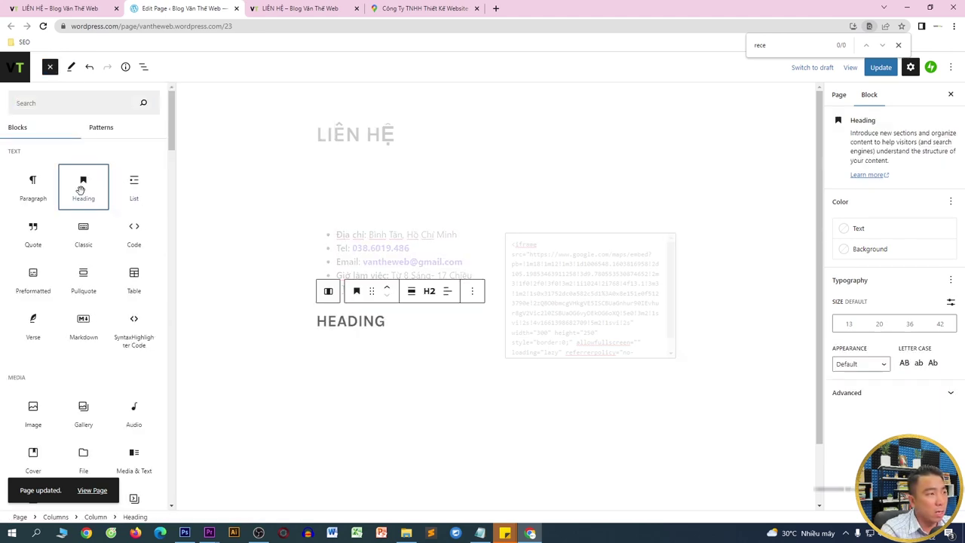
left_click(367, 314)
type("THÔNG")
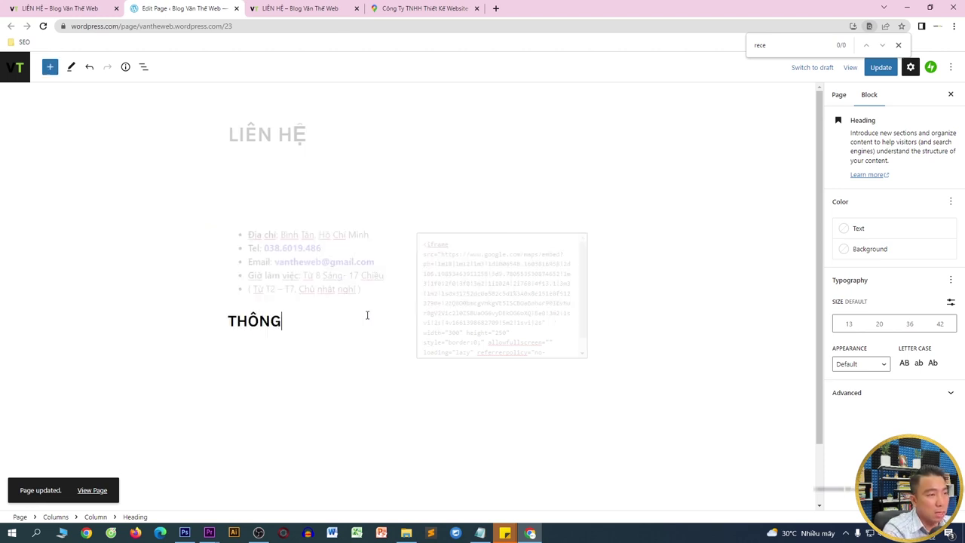
type(" TIN LIÊN HỆ")
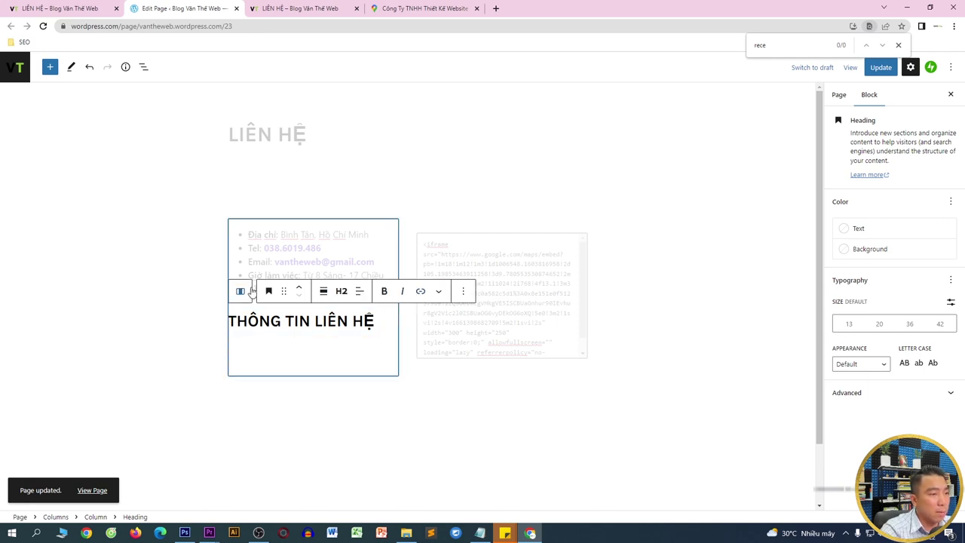
left_click(299, 285)
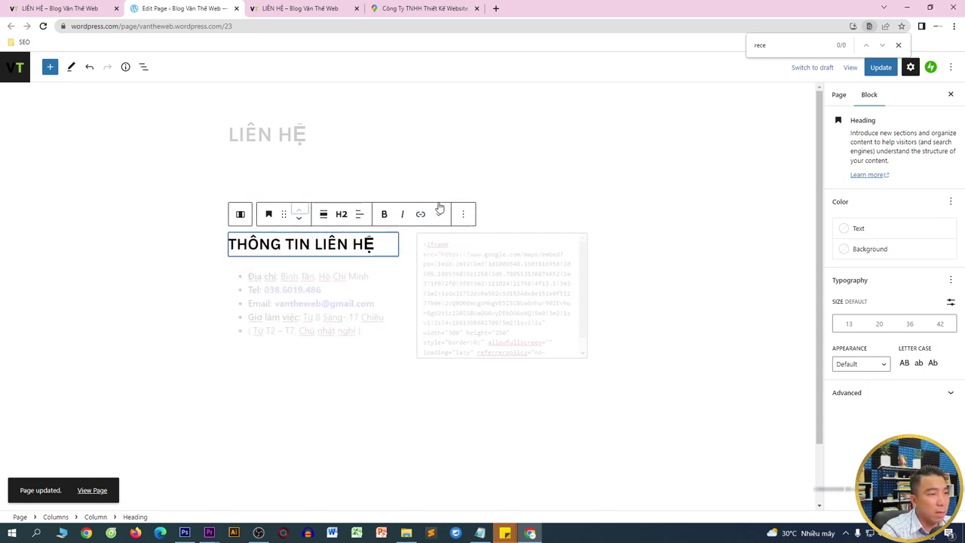
- Add a BẢN ĐỒ ĐỊA CHỈ heading above the map
left_click(489, 230)
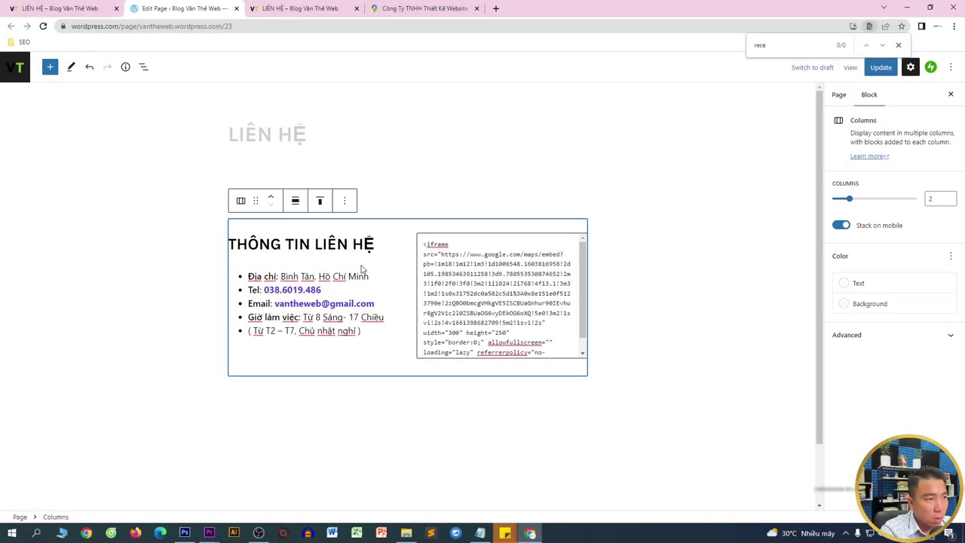
left_click(535, 254)
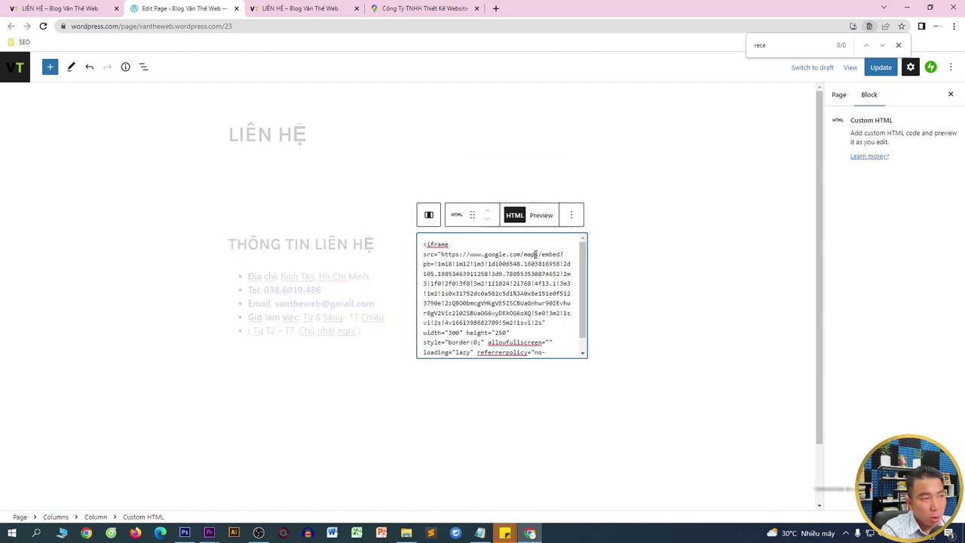
left_click(579, 368)
left_click(580, 369)
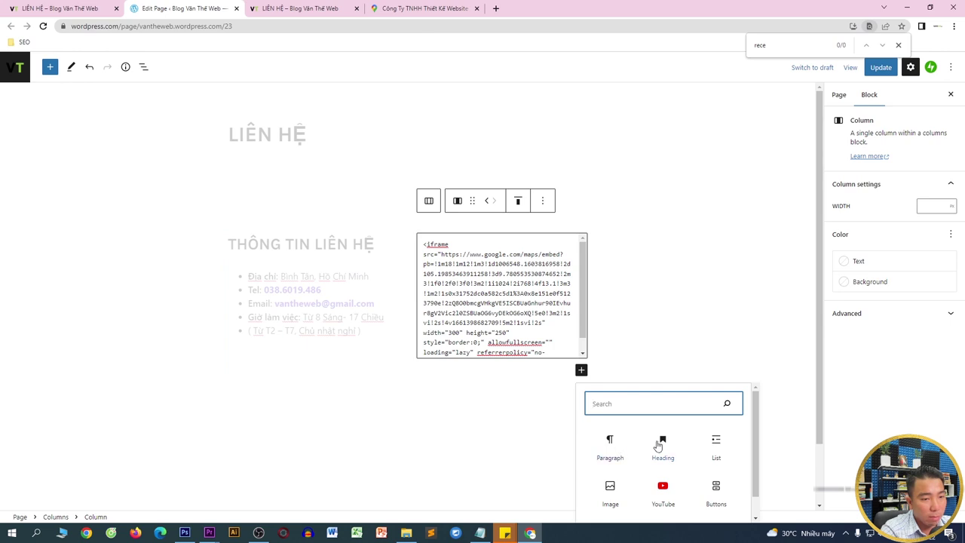
left_click(661, 445)
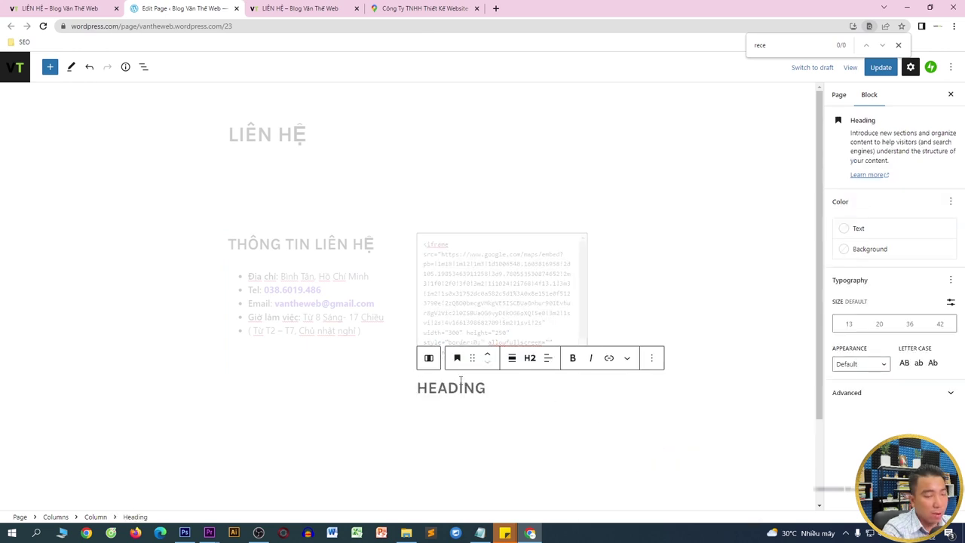
type("BẢN D")
type("Ồ ĐỊA CHỈ")
left_click(534, 403)
left_click(536, 392)
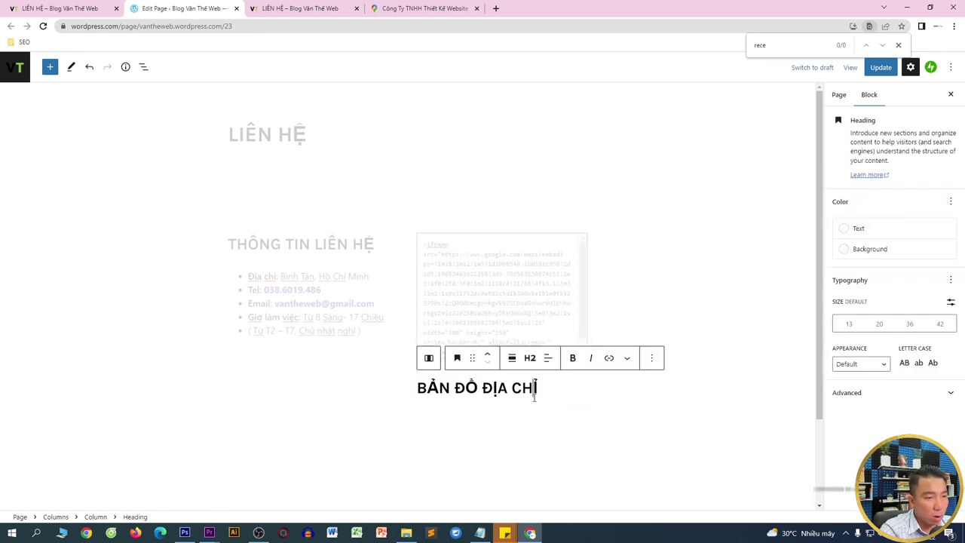
left_click(487, 354)
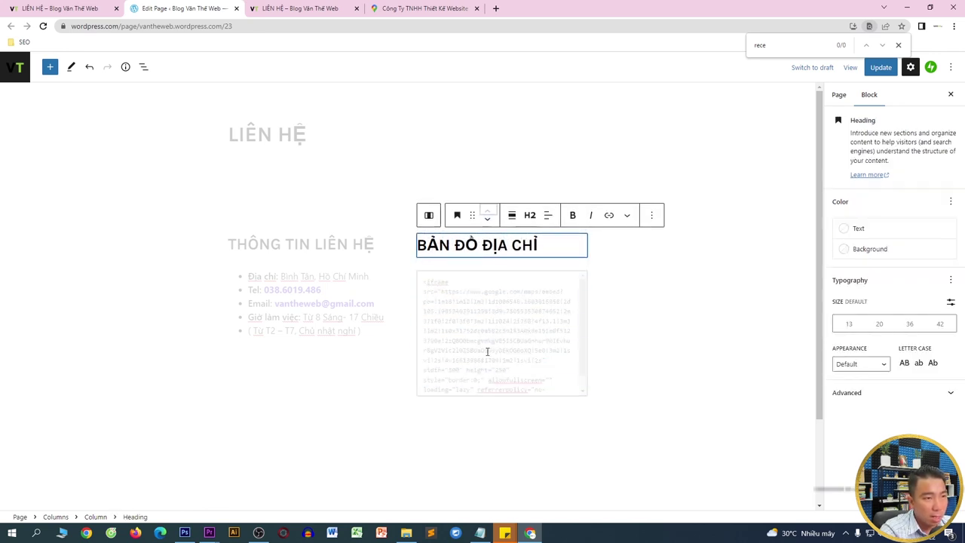
- Set both column headings' text colour to Dark Green
left_click(325, 172)
left_click(325, 190)
left_click(349, 243)
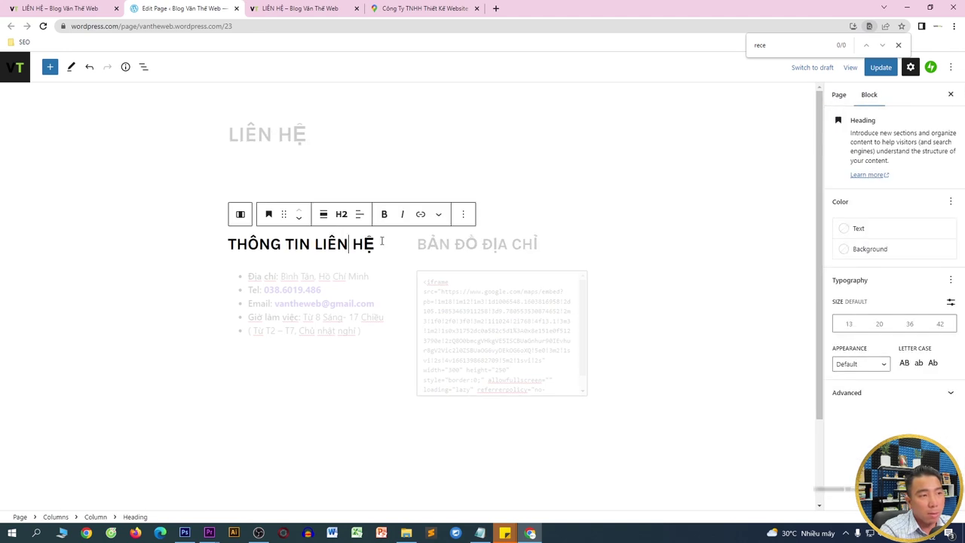
left_click(871, 234)
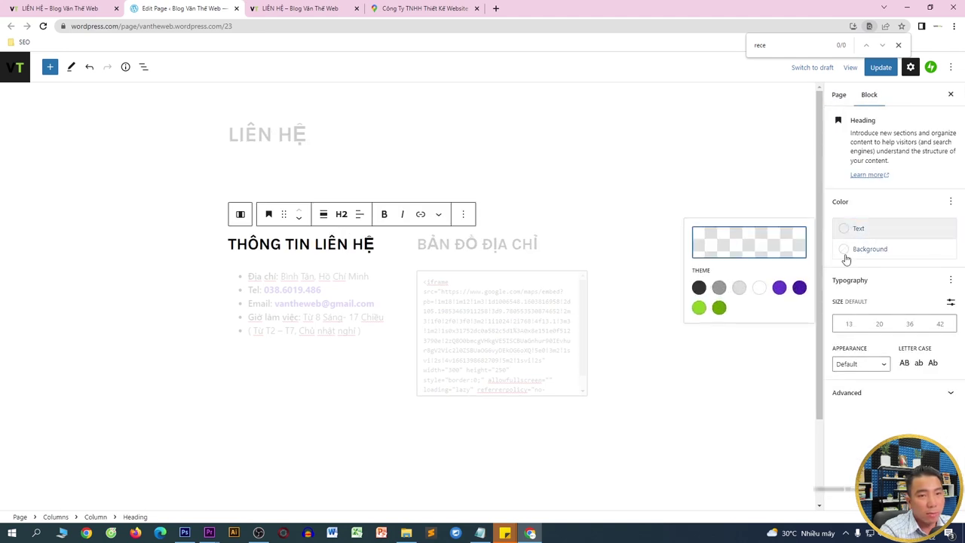
left_click(719, 307)
left_click(565, 246)
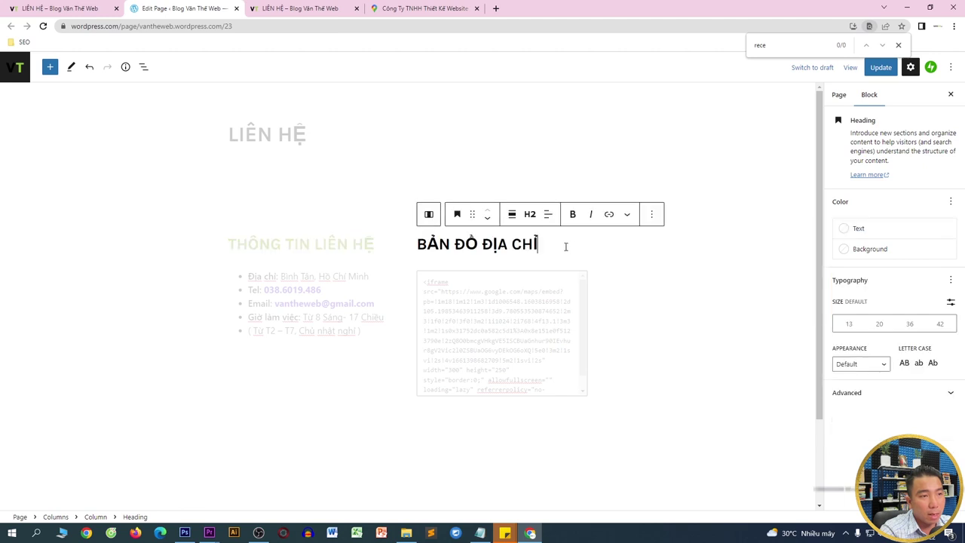
left_click(867, 234)
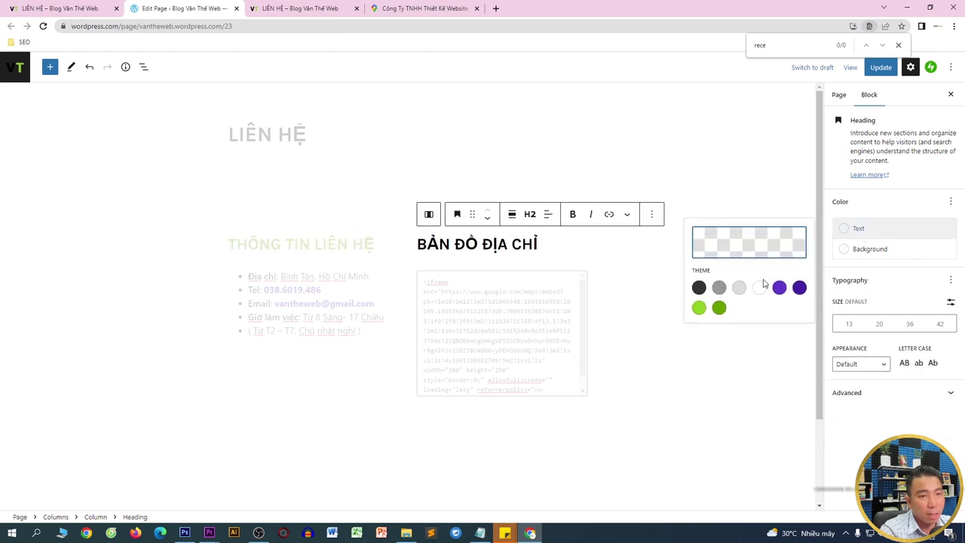
left_click(719, 307)
- Update the page and reload the live LIÊN HỆ page
left_click(880, 67)
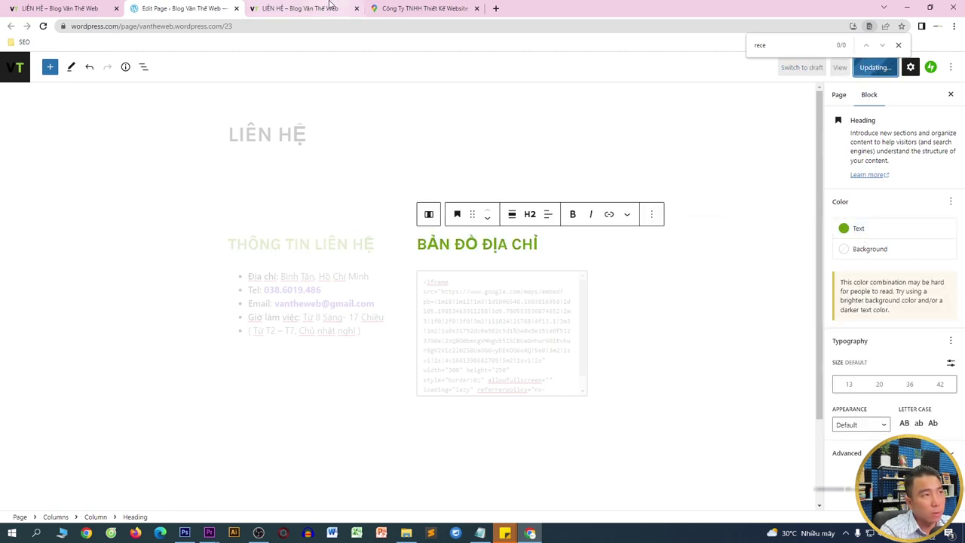
left_click(326, 6)
key("F5")
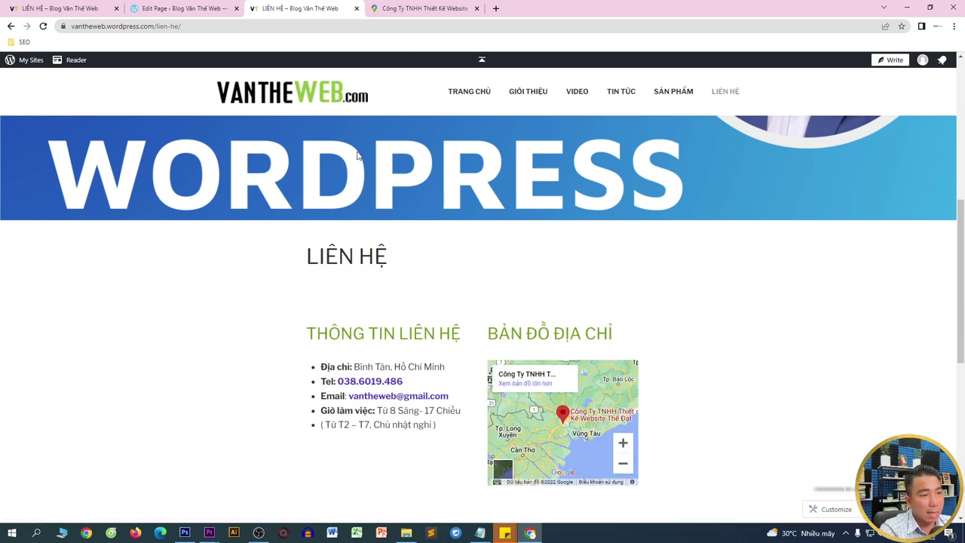
- Shrink the spacer under the LIÊN HỆ title to 24 high and update the page
left_click(185, 8)
left_click(361, 200)
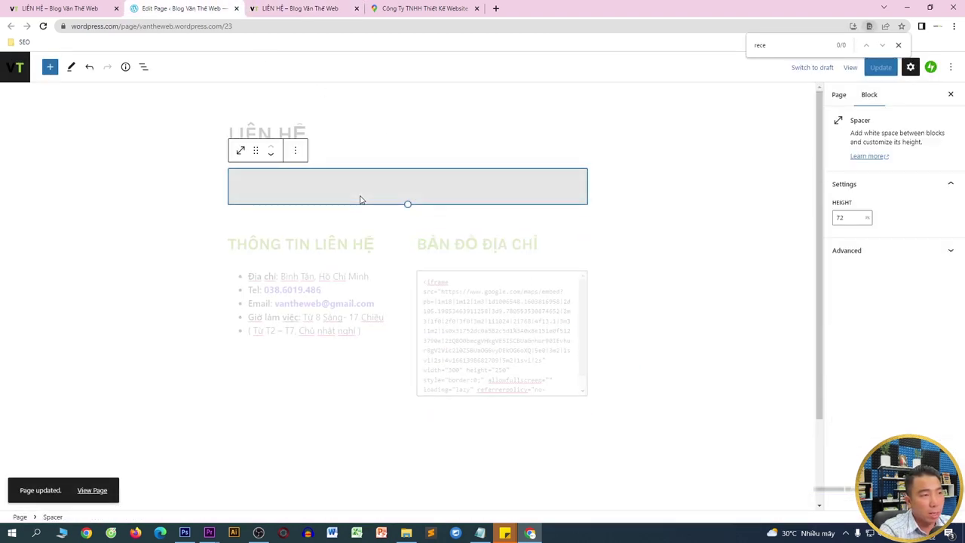
left_click_drag(407, 203, 407, 179)
left_click(879, 68)
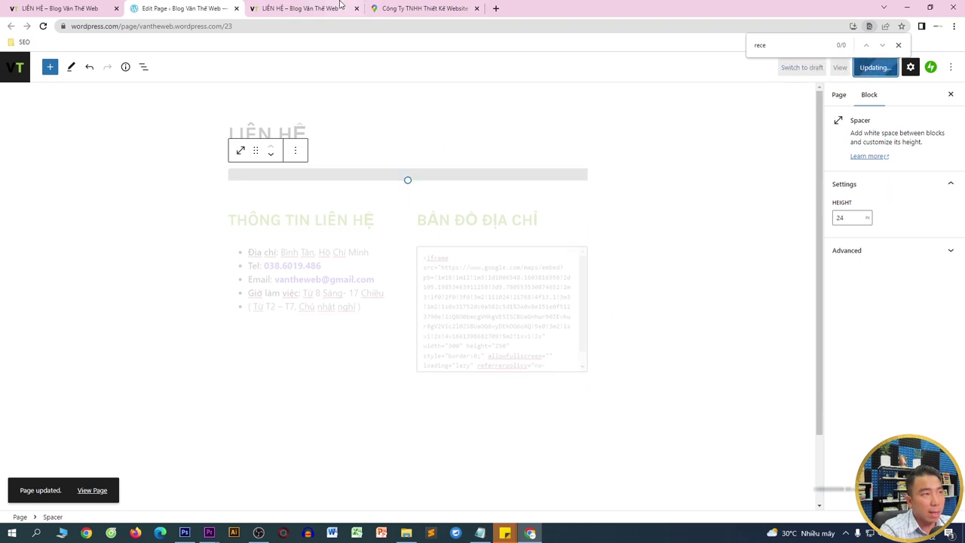
- Reload the live LIÊN HỆ page and check the contact list and map
left_click(317, 8)
key("F5")
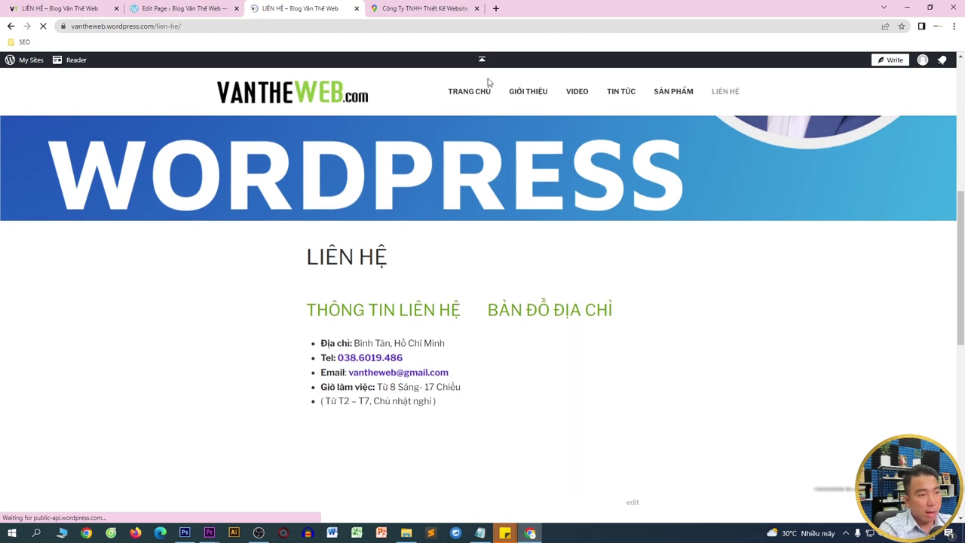
left_click_drag(294, 259, 419, 351)
left_click_drag(525, 258, 699, 377)
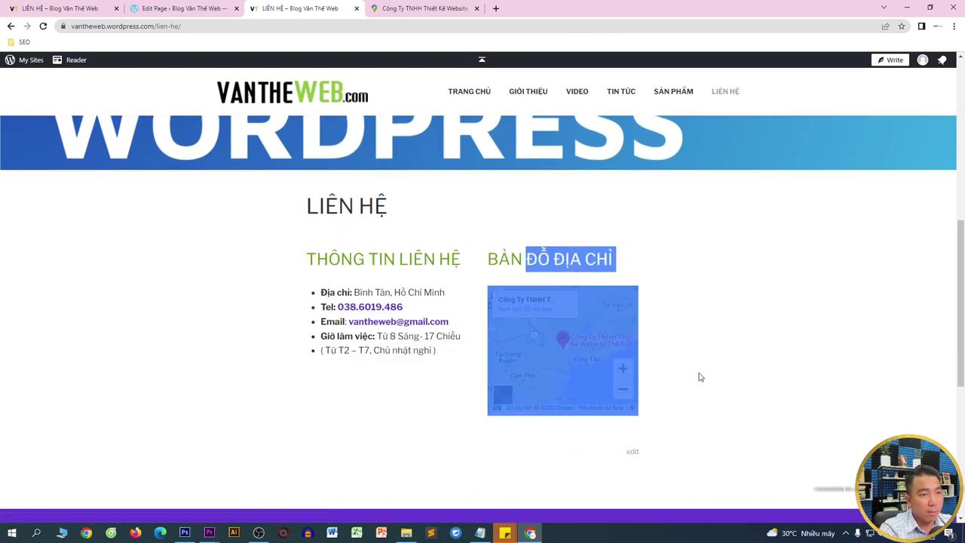
left_click(700, 411)
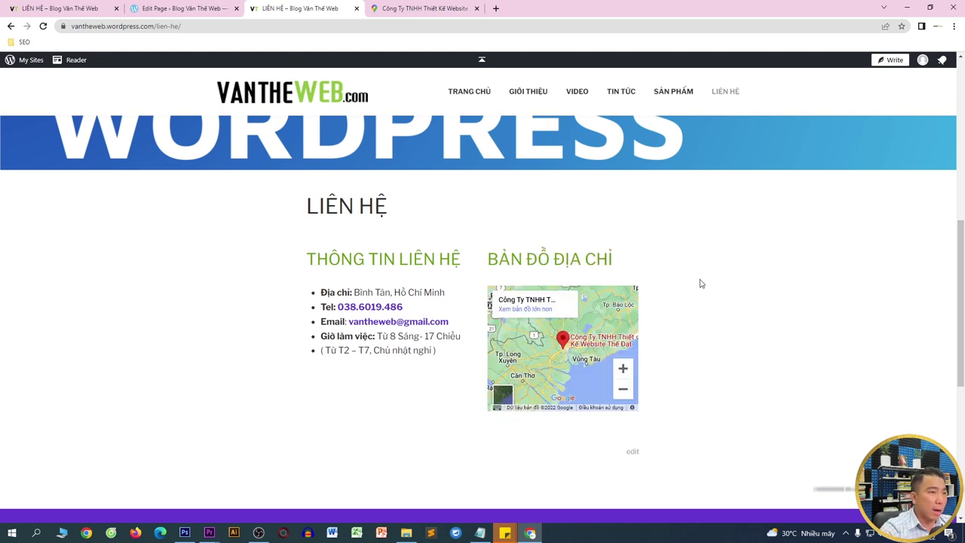
scroll(700, 283, "up", 3)
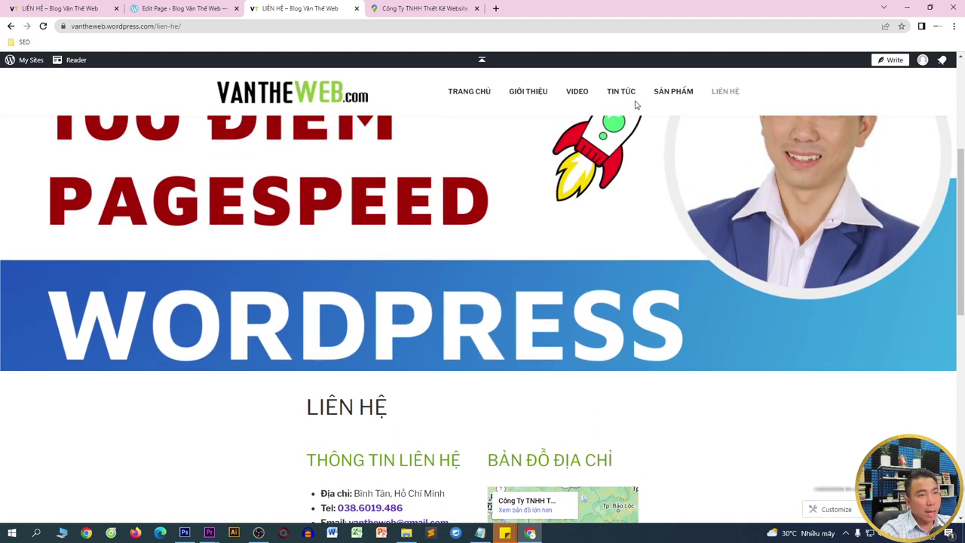
- Browse the TIN TỨC news page from top to bottom
left_click(630, 96)
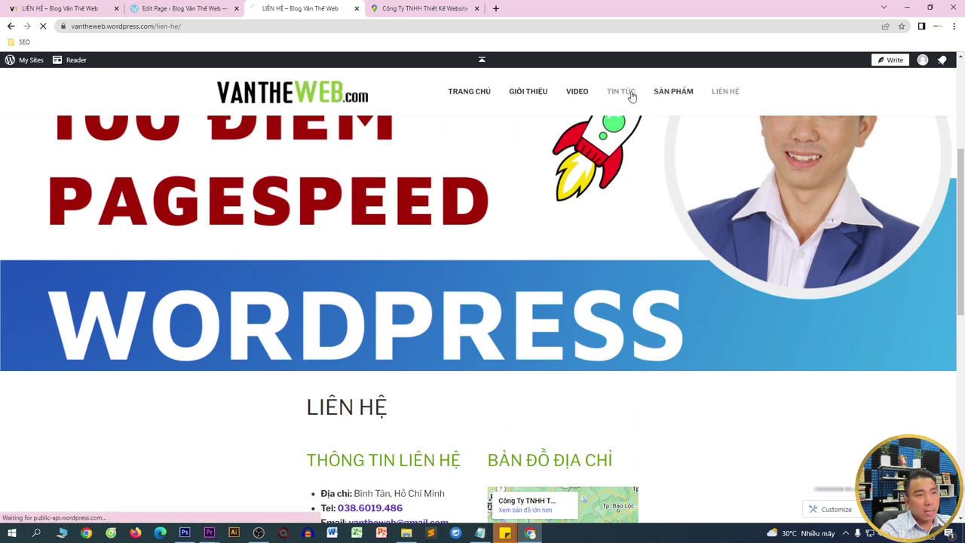
scroll(523, 308, "down", 7)
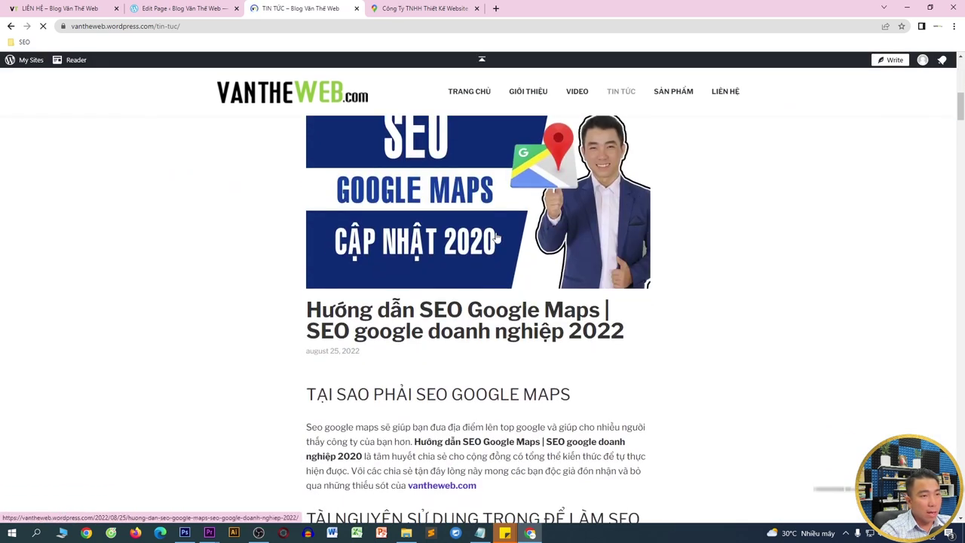
scroll(575, 237, "down", 15)
left_click_drag(961, 155, 962, 509)
key("Home")
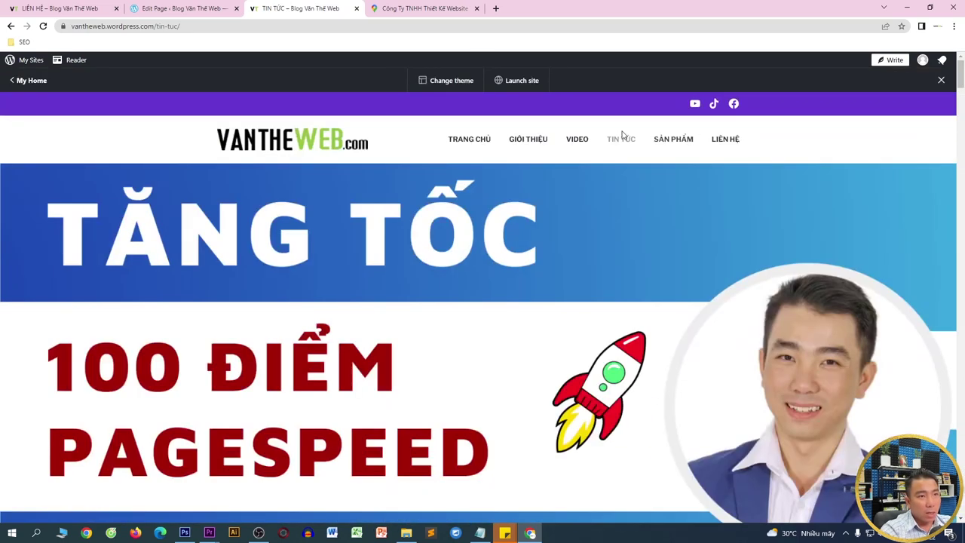
- Look through the SẢN PHẨM, GIỚI THIỆU and VIDEO pages, then edit the VIDEO page
left_click(664, 143)
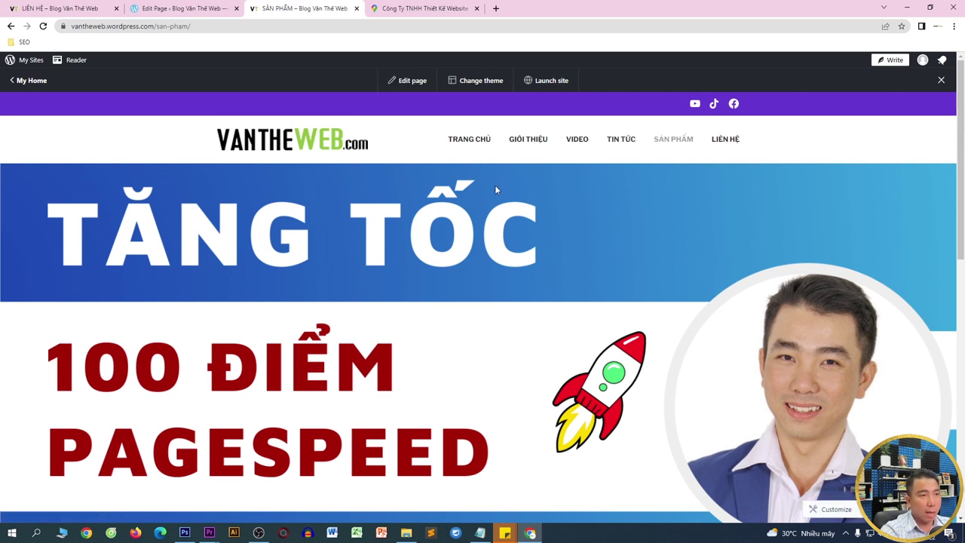
left_click(524, 140)
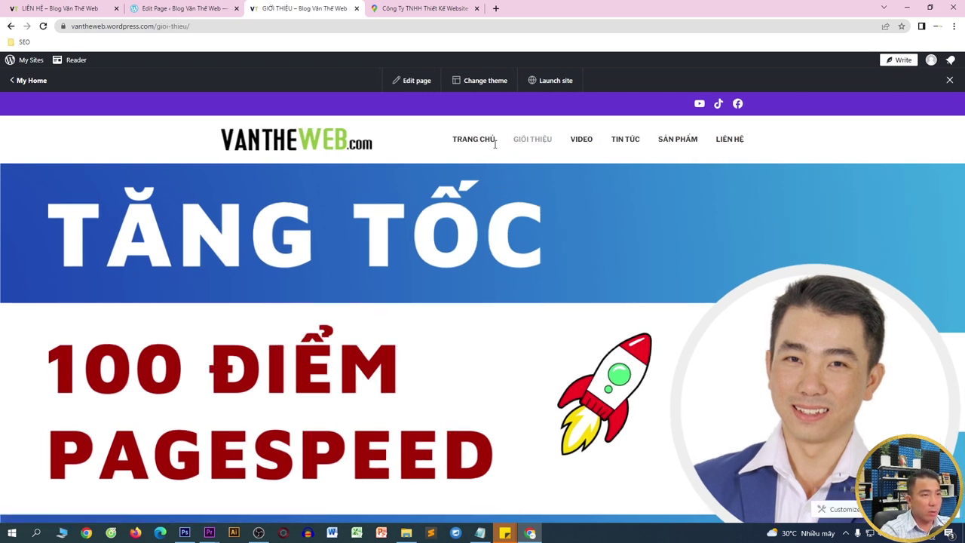
left_click(577, 144)
scroll(577, 146, "down", 8)
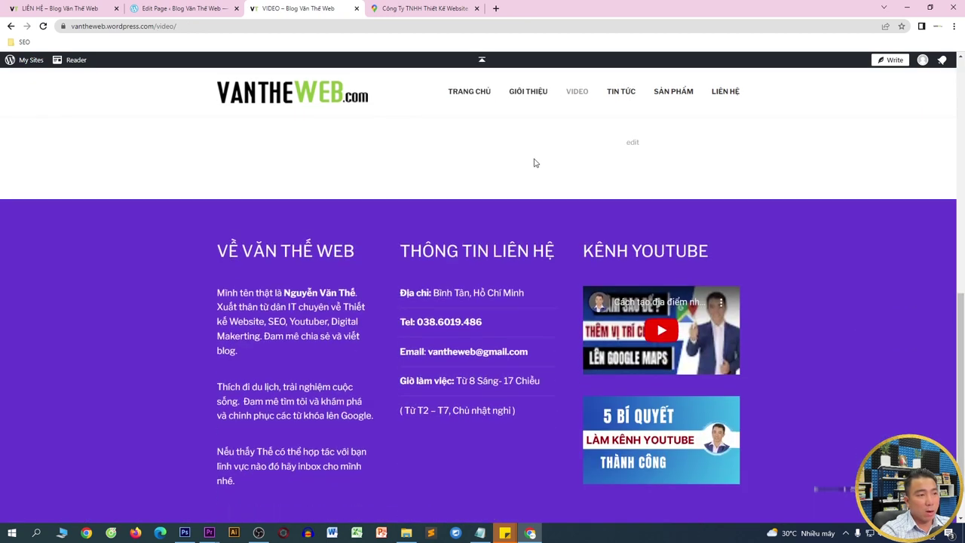
scroll(679, 184, "up", 1)
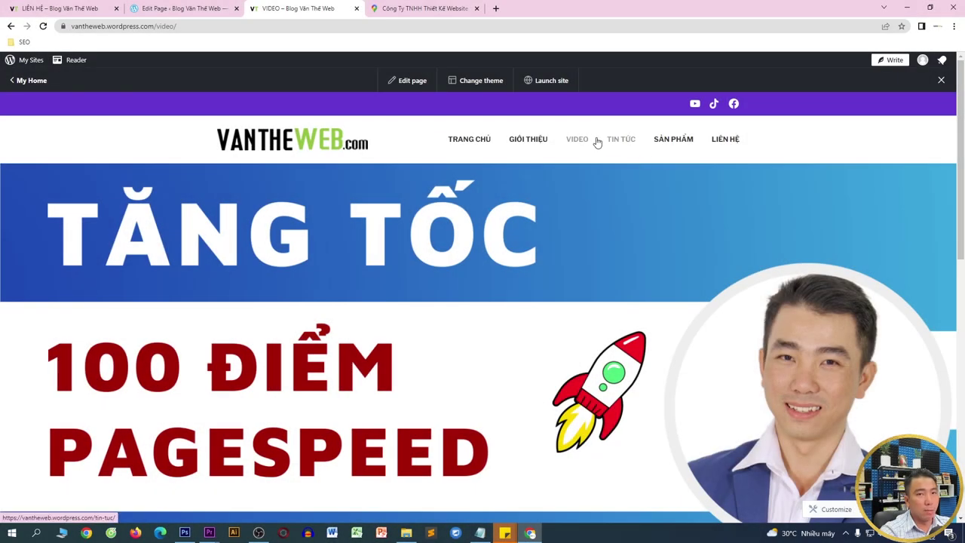
left_click(416, 81)
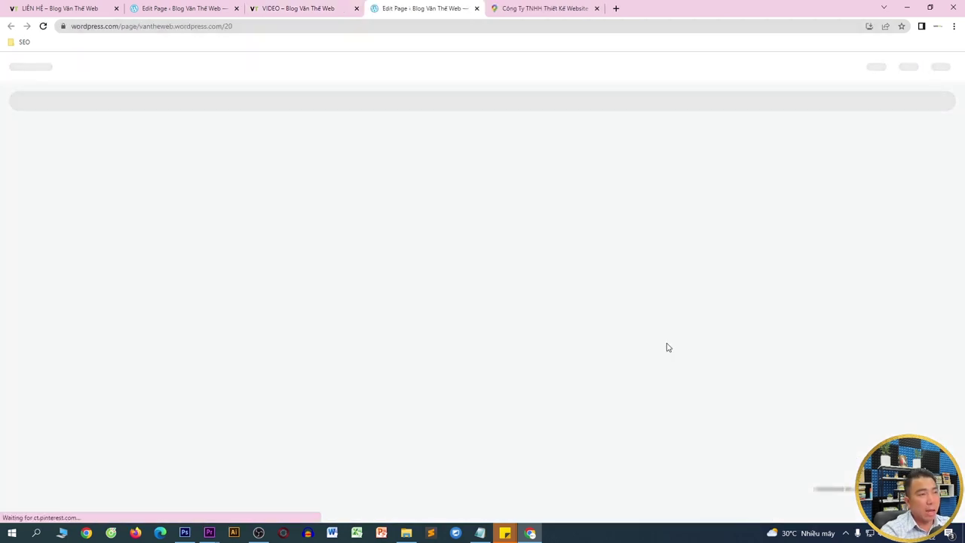
- Load YouTube in the Google Maps tab
left_click(581, 9)
left_click(578, 29)
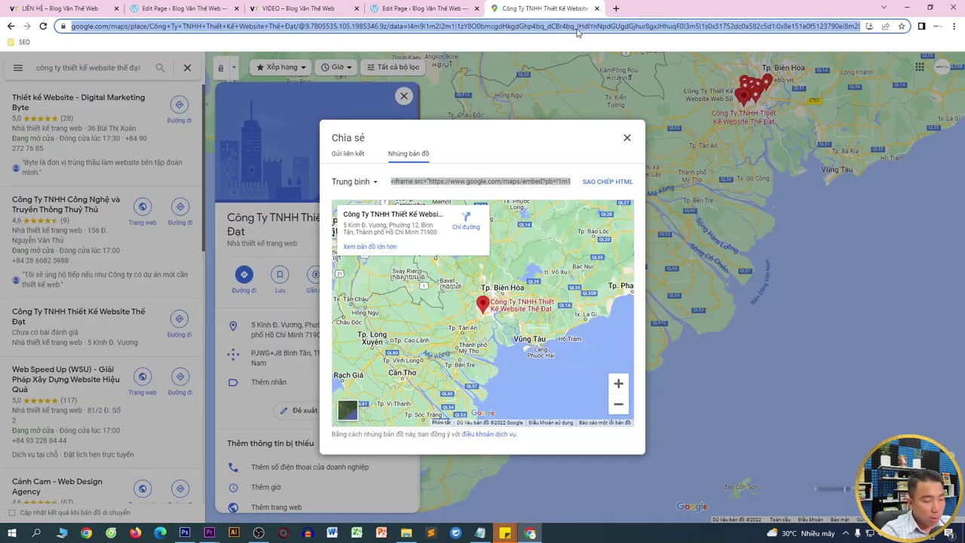
type("y")
key("Return")
key("ctrl+shift+Tab")
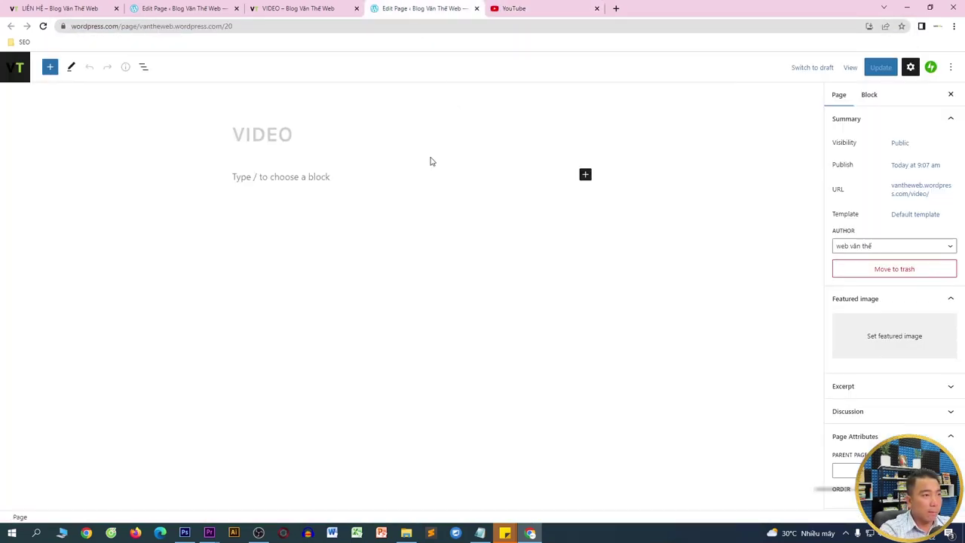
- Add a 50/50 Columns block under the VIDEO title with a YouTube embed on the left
left_click(321, 177)
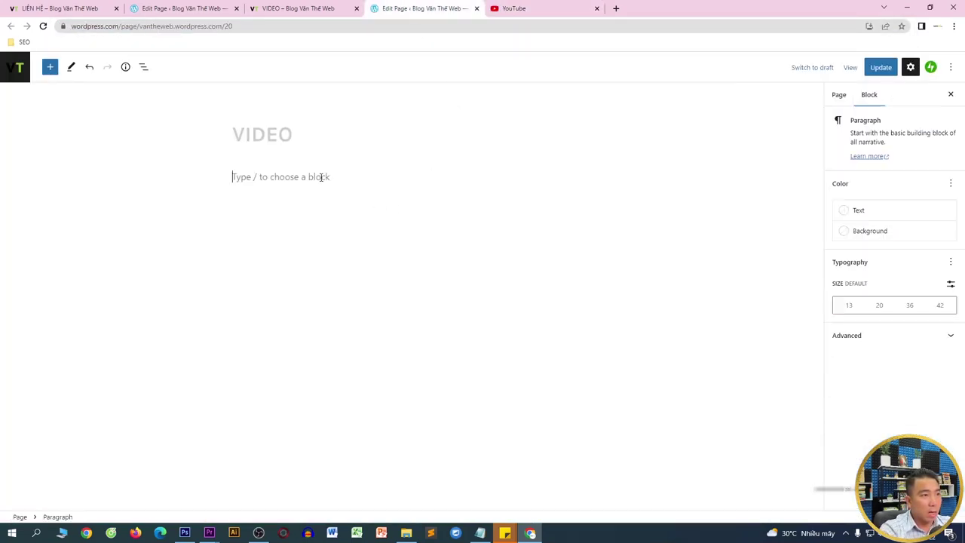
left_click(50, 67)
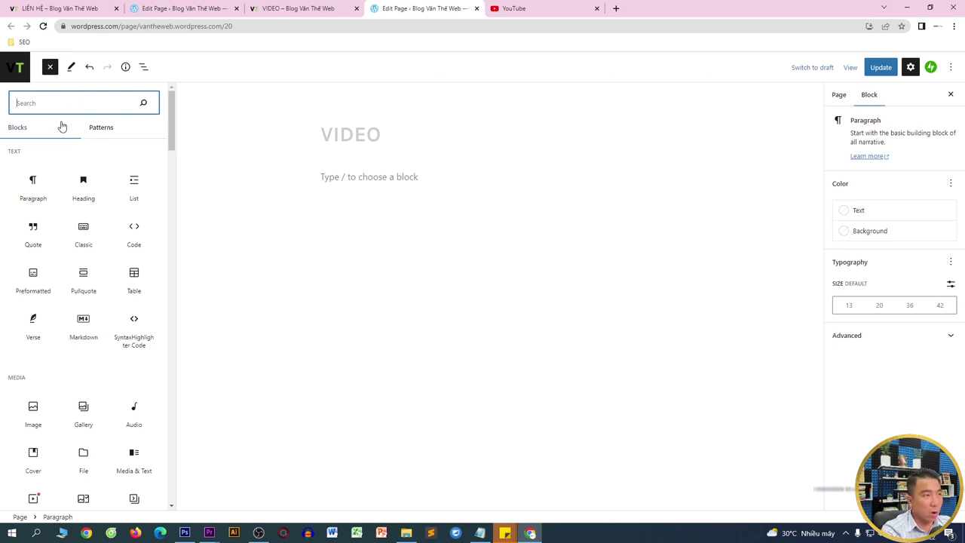
type("col")
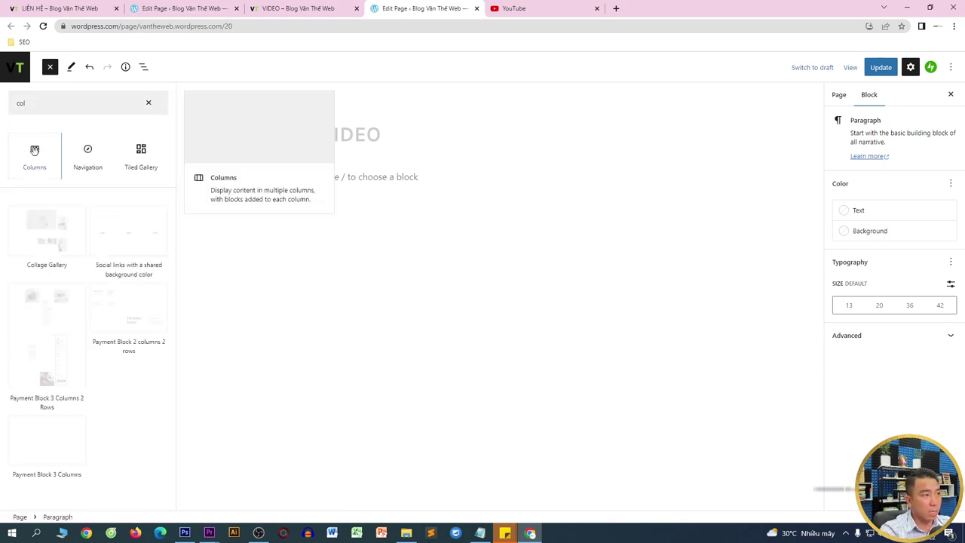
left_click(34, 150)
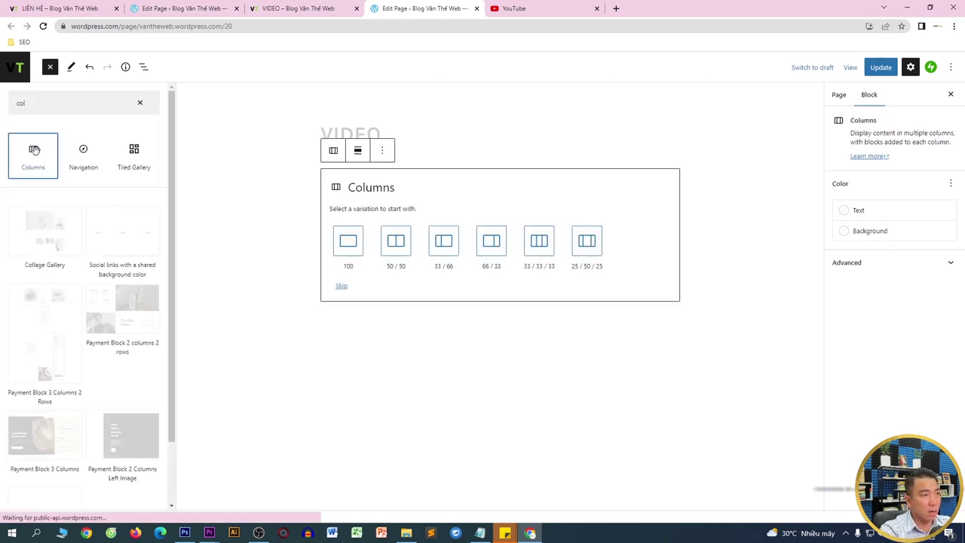
left_click(393, 251)
left_click(317, 183)
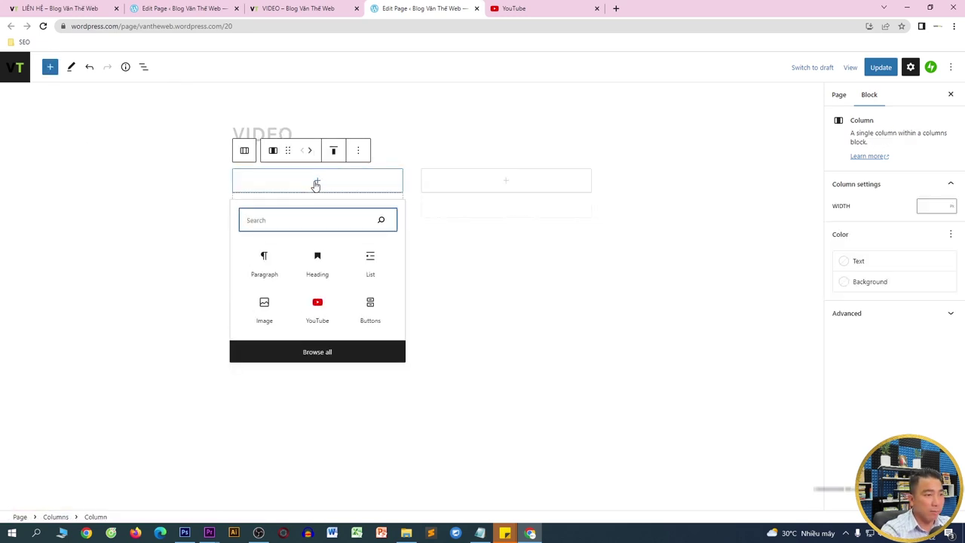
left_click(318, 307)
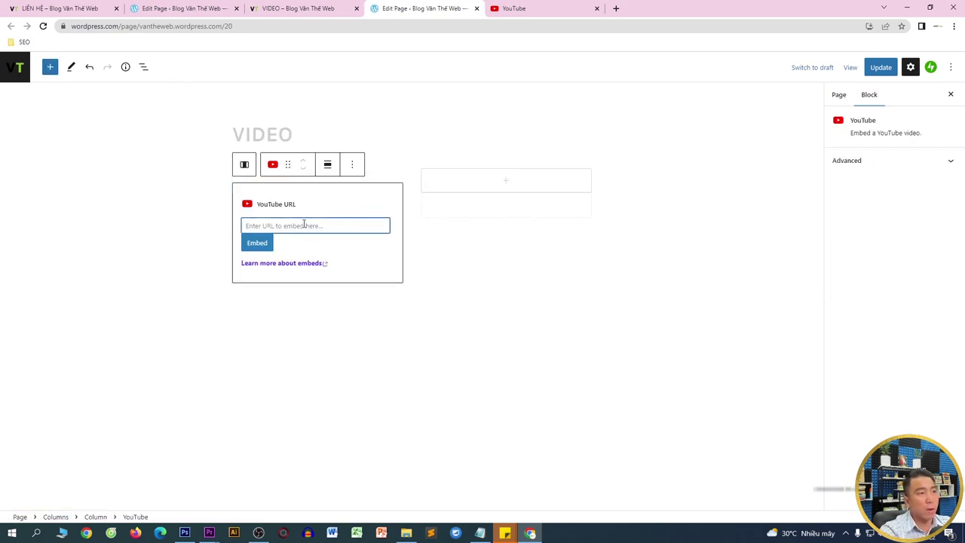
left_click(521, 8)
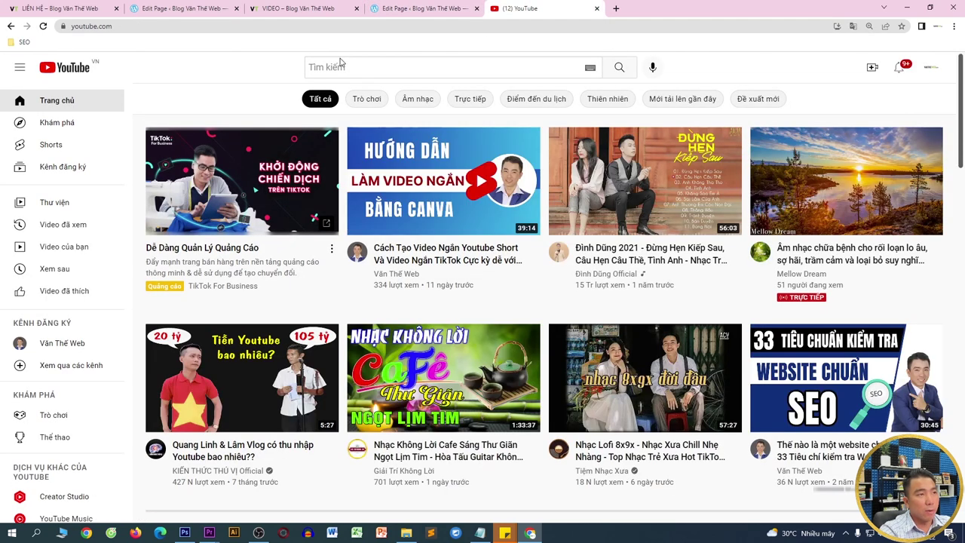
- Search YouTube for vantheweb and open the channel's uploaded videos
left_click(340, 65)
type("va")
left_click(370, 100)
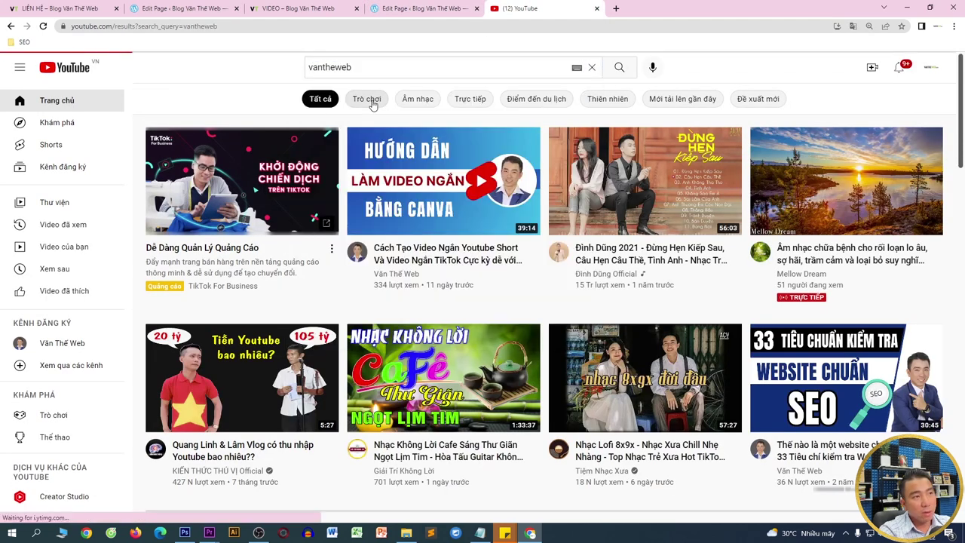
scroll(427, 221, "down", 4)
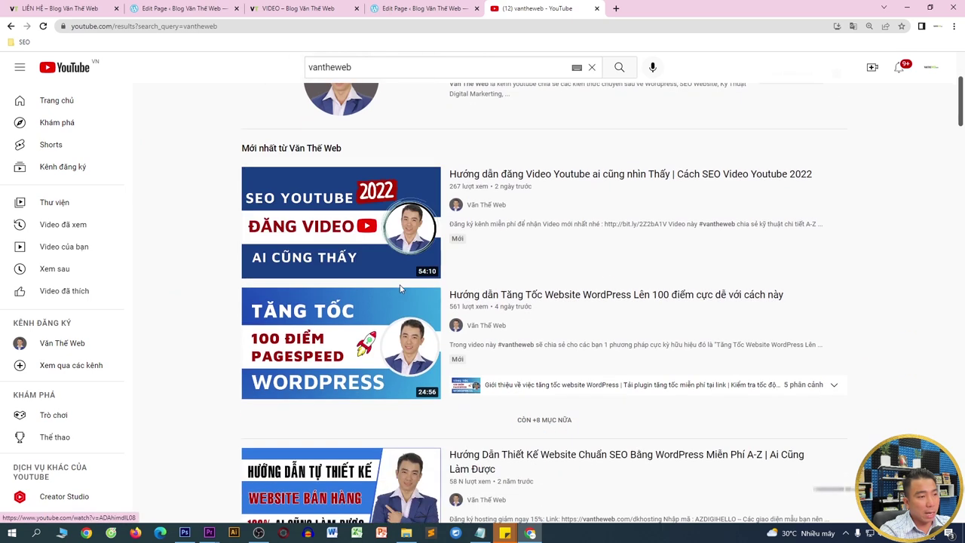
scroll(380, 204, "up", 4)
left_click(359, 288)
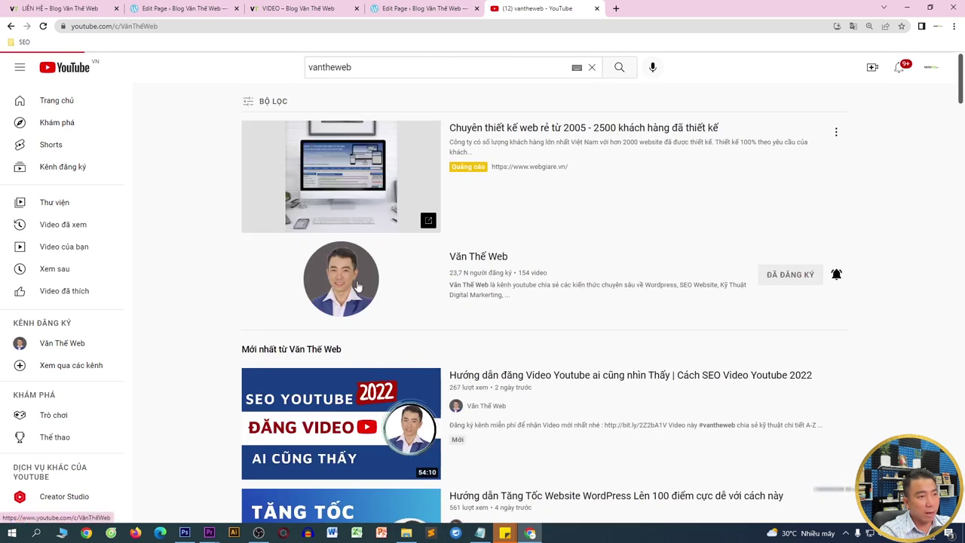
left_click(298, 288)
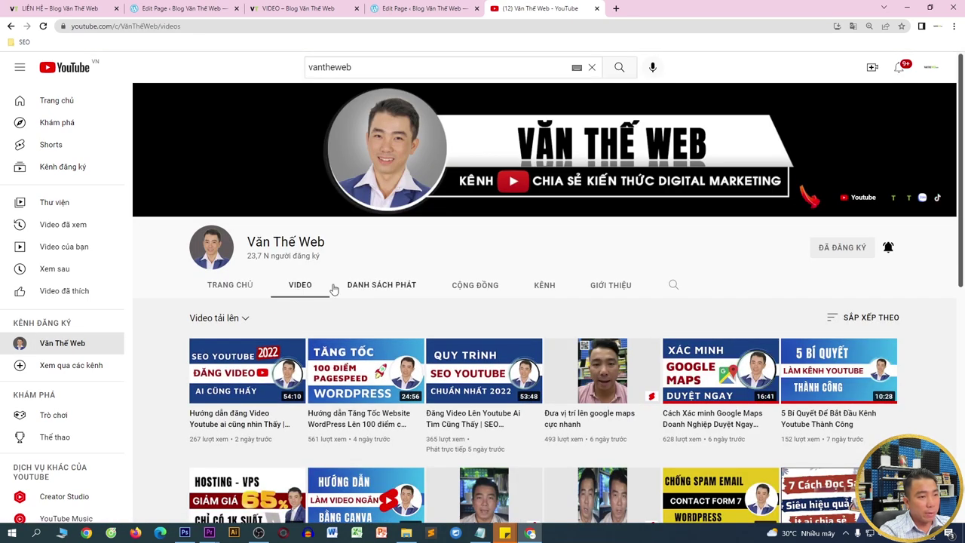
scroll(520, 354, "down", 1)
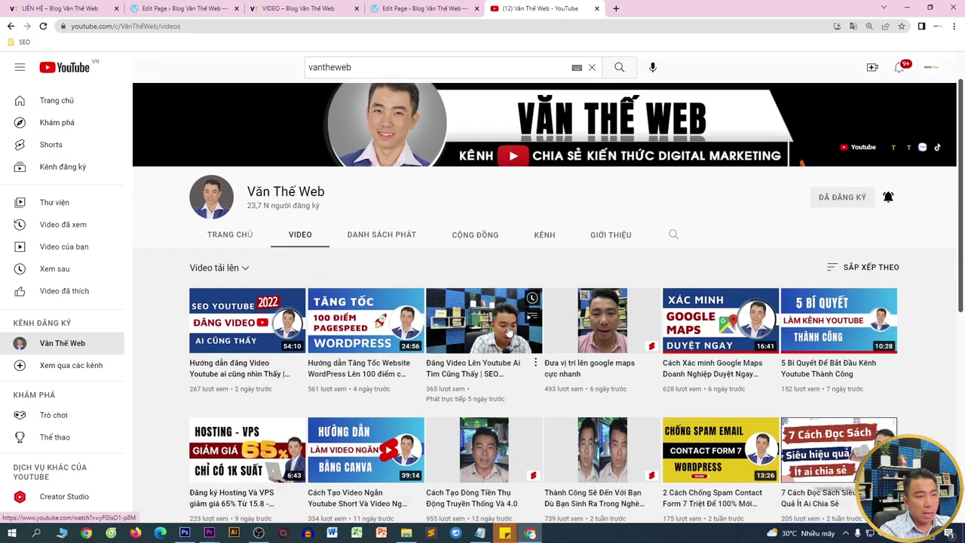
scroll(510, 331, "down", 2)
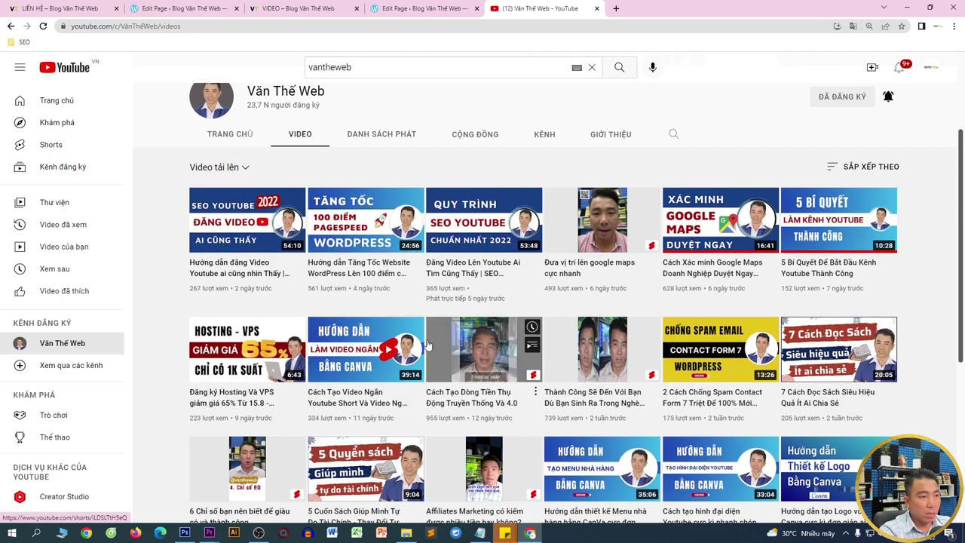
- Open the Canva short-video tutorial, pause it and copy its share link
left_click(348, 352)
left_click(343, 347)
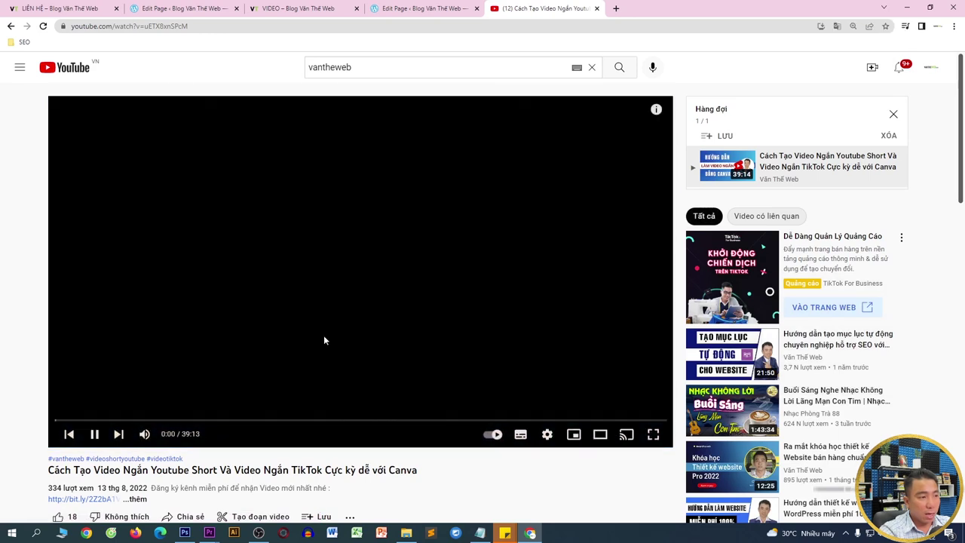
scroll(322, 332, "down", 1)
left_click(338, 243)
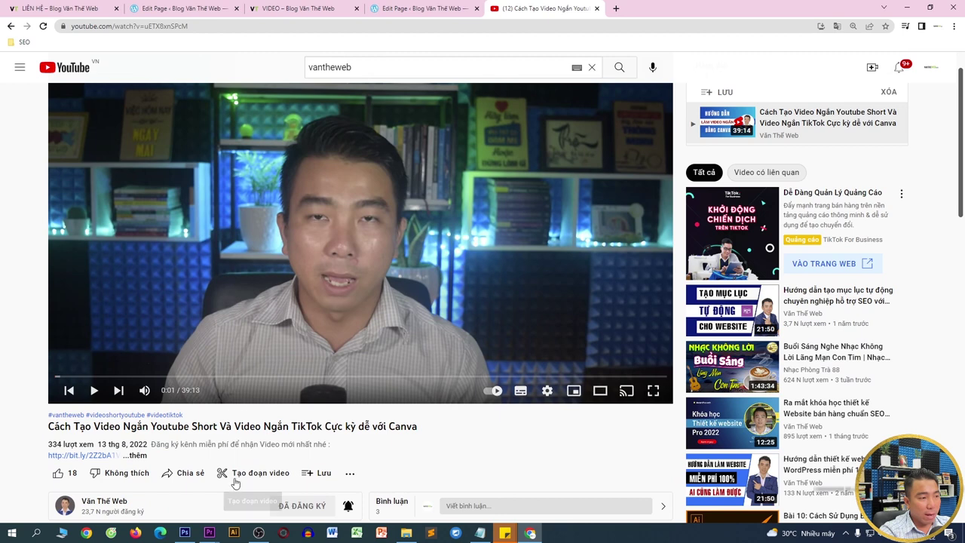
left_click(187, 473)
left_click(575, 306)
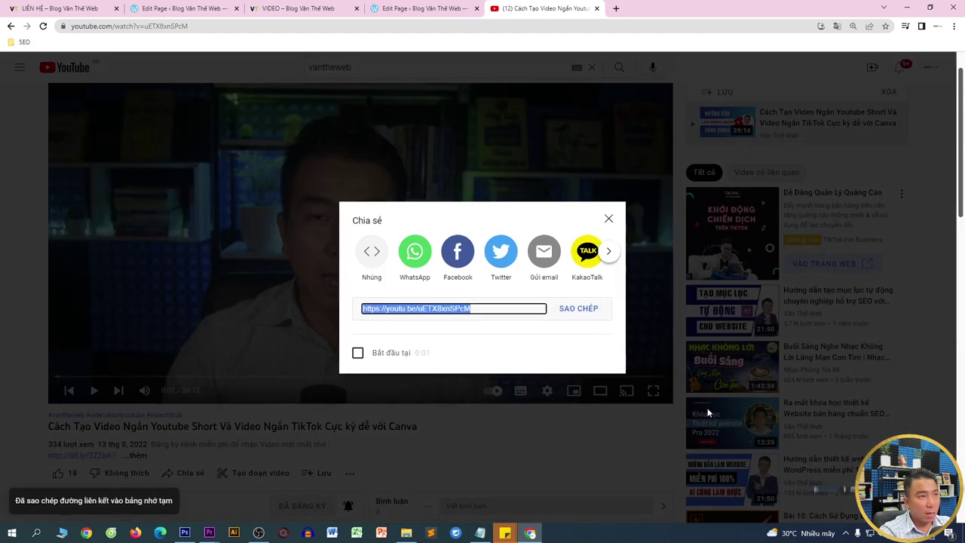
- Embed the copied Canva short-video tutorial link in the left column's YouTube block
left_click(398, 6)
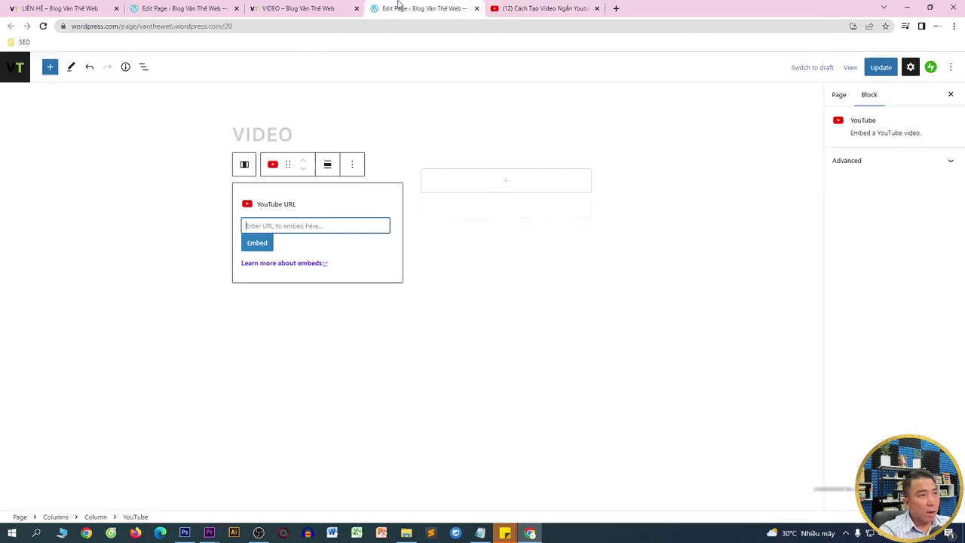
type("https://youtu.be/uETX8xnSPcM")
left_click(257, 241)
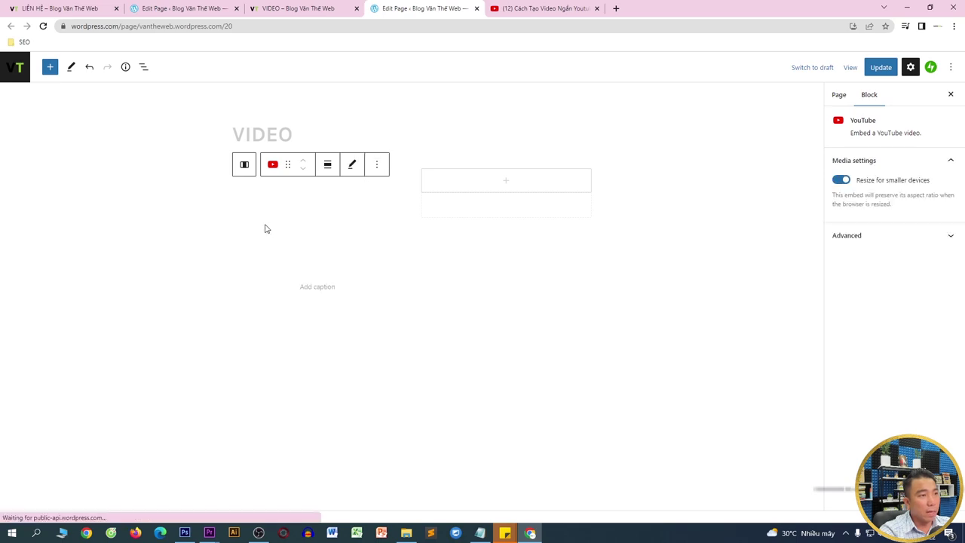
- Search YouTube for 'vantheweb canva' and copy the Canva logo tutorial's share link
left_click(543, 8)
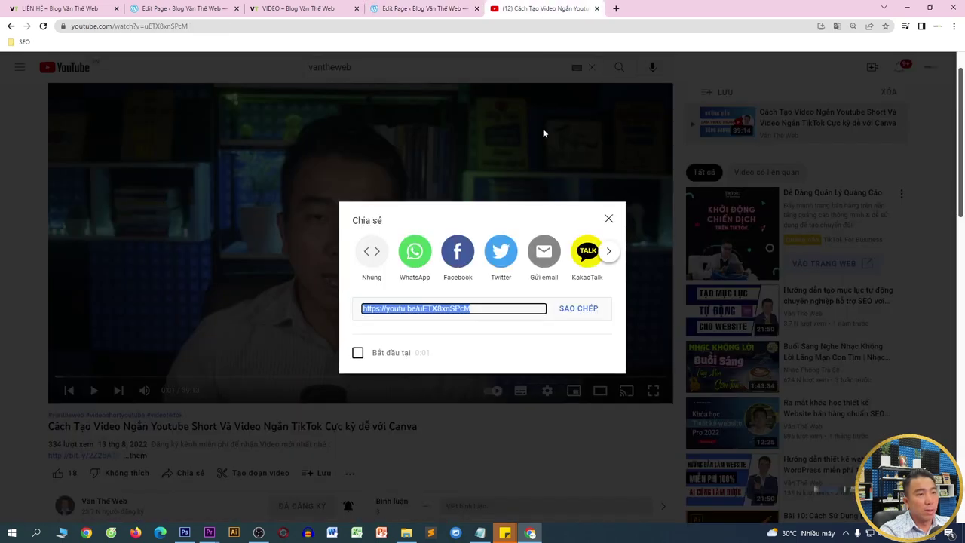
left_click(609, 219)
scroll(484, 298, "down", 1)
scroll(484, 303, "down", 1)
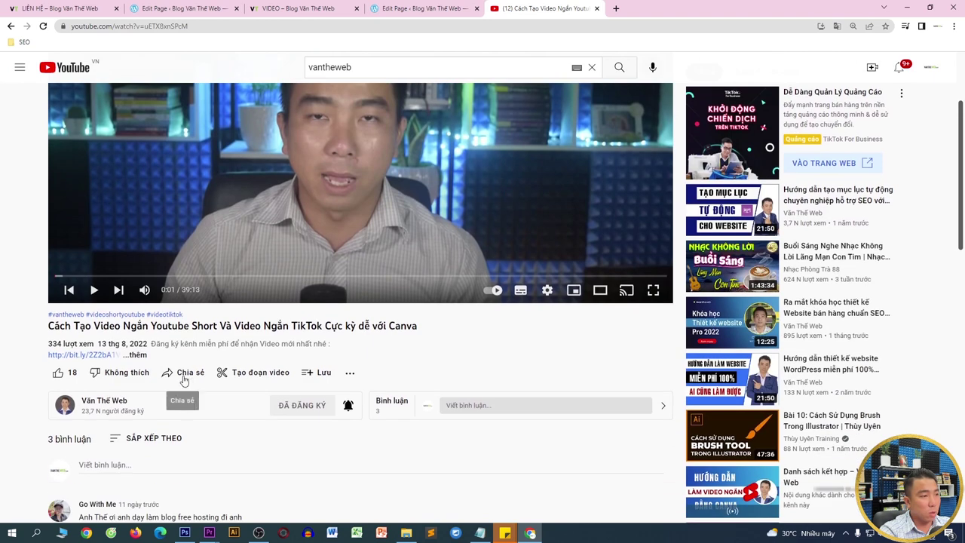
left_click(397, 68)
type("ca")
left_click(422, 98)
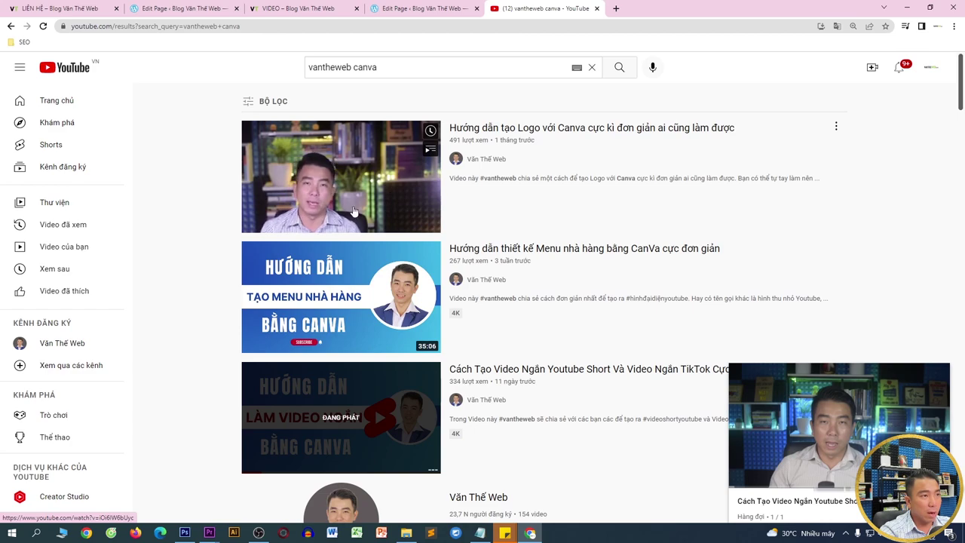
left_click(373, 182)
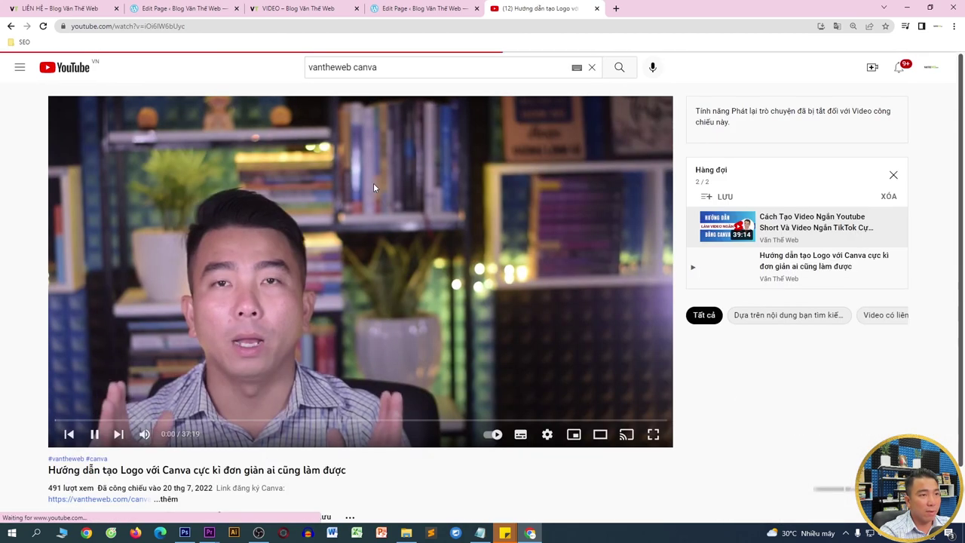
scroll(449, 395, "down", 2)
left_click(189, 366)
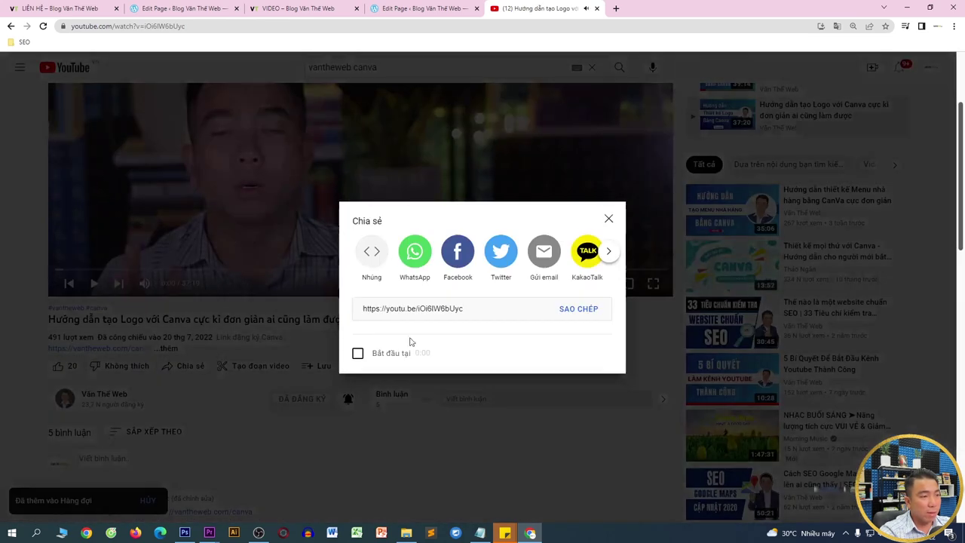
left_click(593, 309)
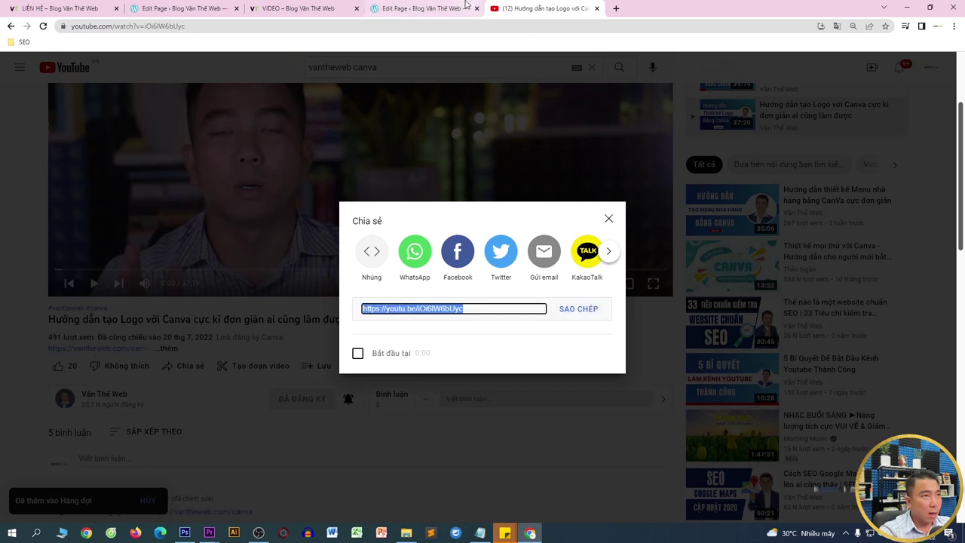
- Add a YouTube block to the right column and embed the Canva logo tutorial
left_click(469, 6)
left_click(504, 184)
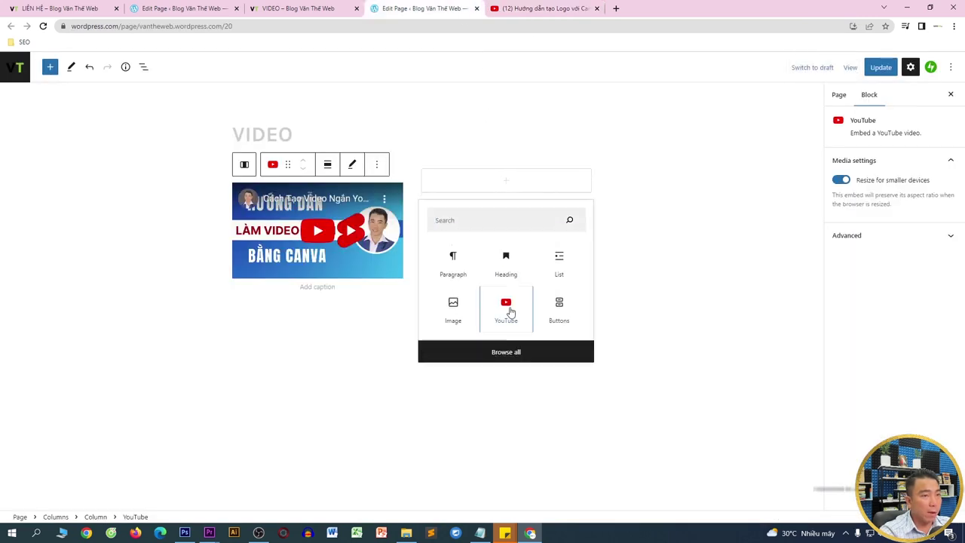
left_click(505, 306)
key("ctrl+v")
left_click(455, 244)
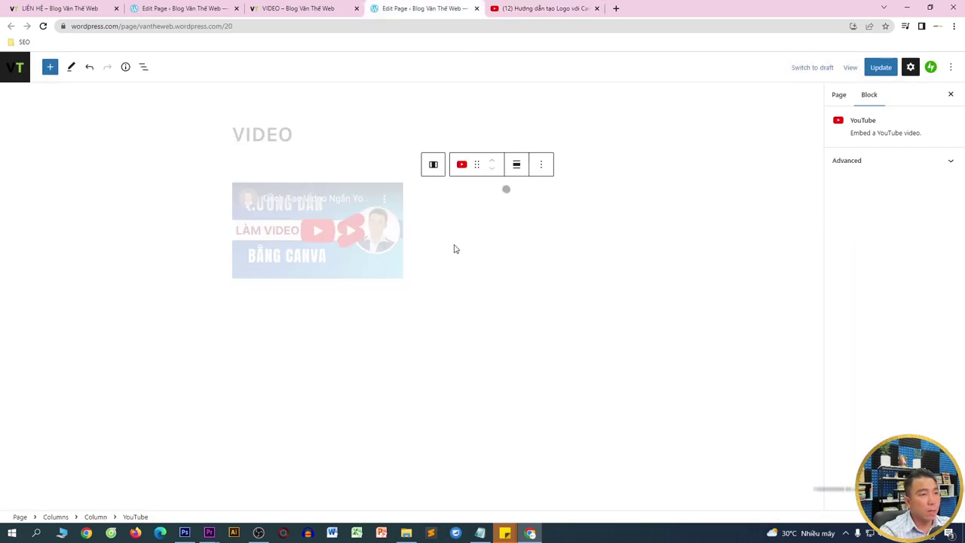
- Copy the logo tutorial embed block and paste a second copy below it
left_click(387, 300)
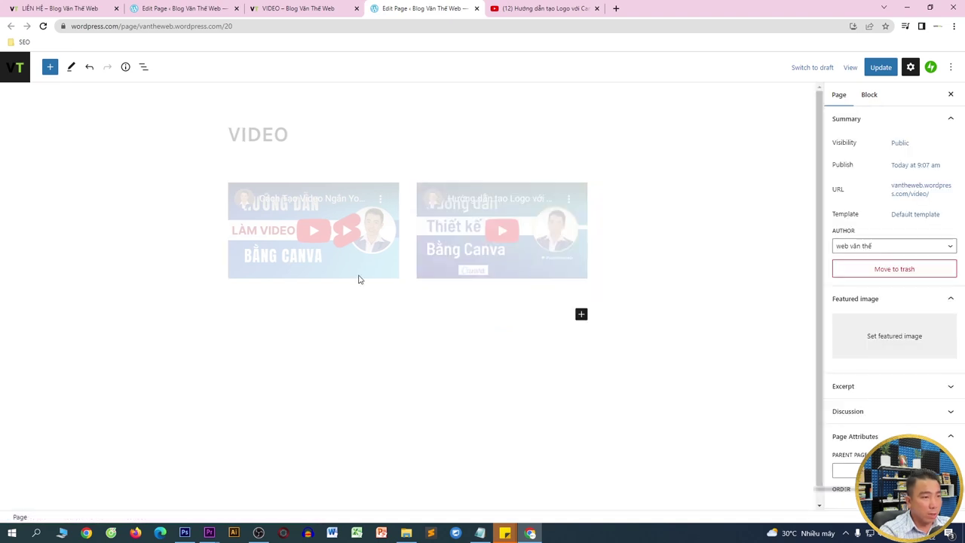
left_click(485, 204)
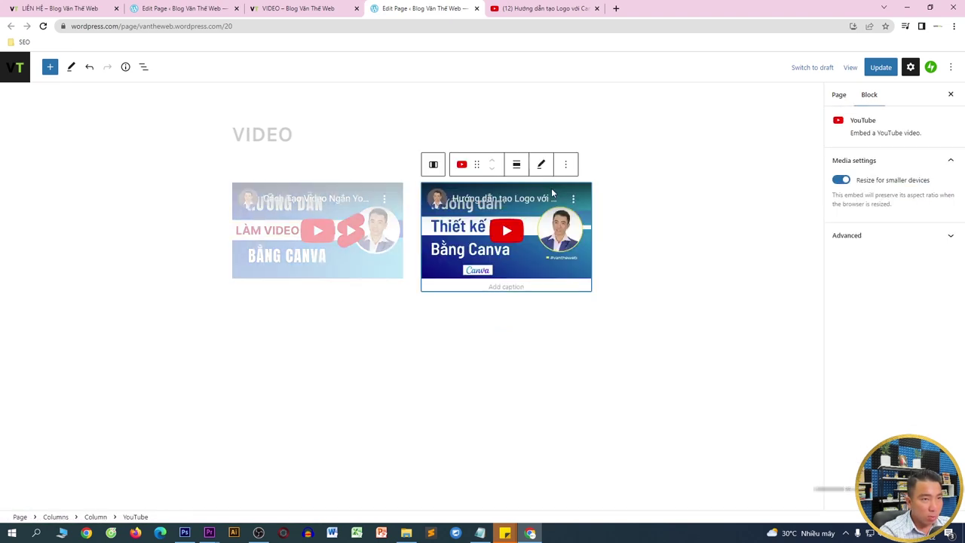
left_click(566, 168)
left_click(579, 233)
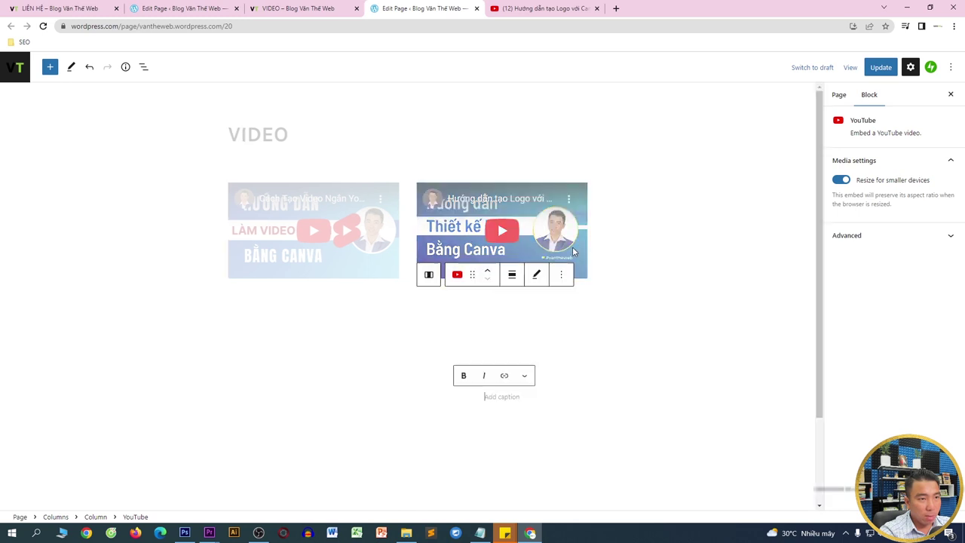
key("ctrl+v")
- Duplicate the short-video tutorial embed in the left column
left_click(348, 188)
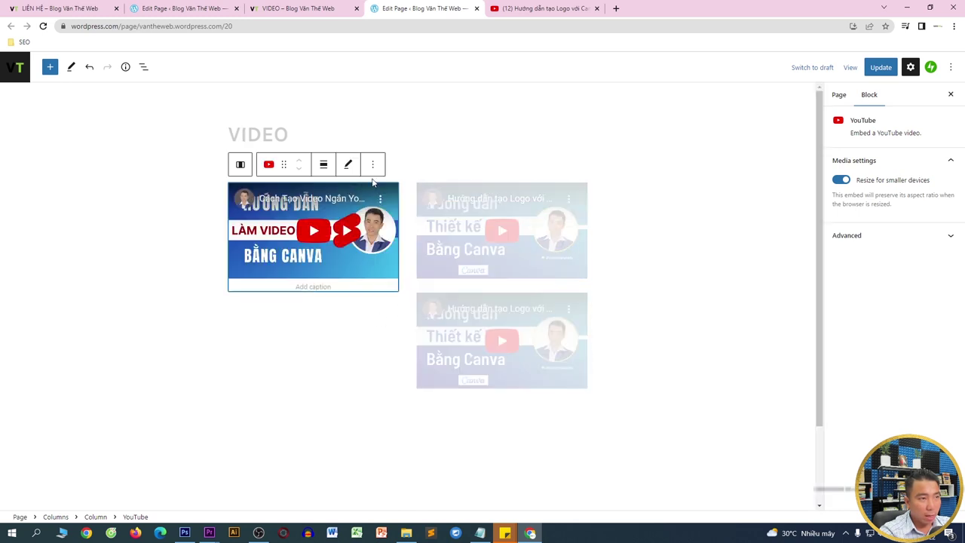
left_click(372, 163)
left_click(390, 258)
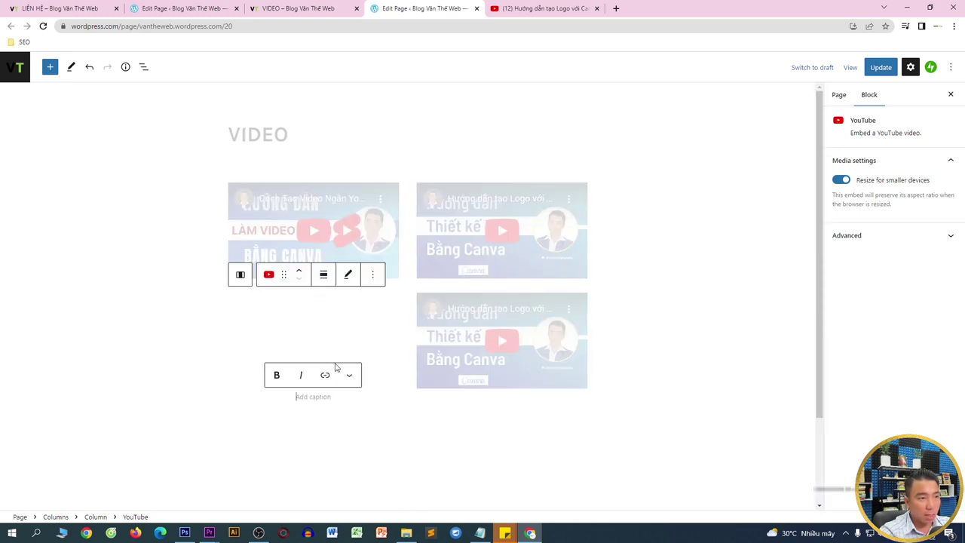
left_click(326, 338)
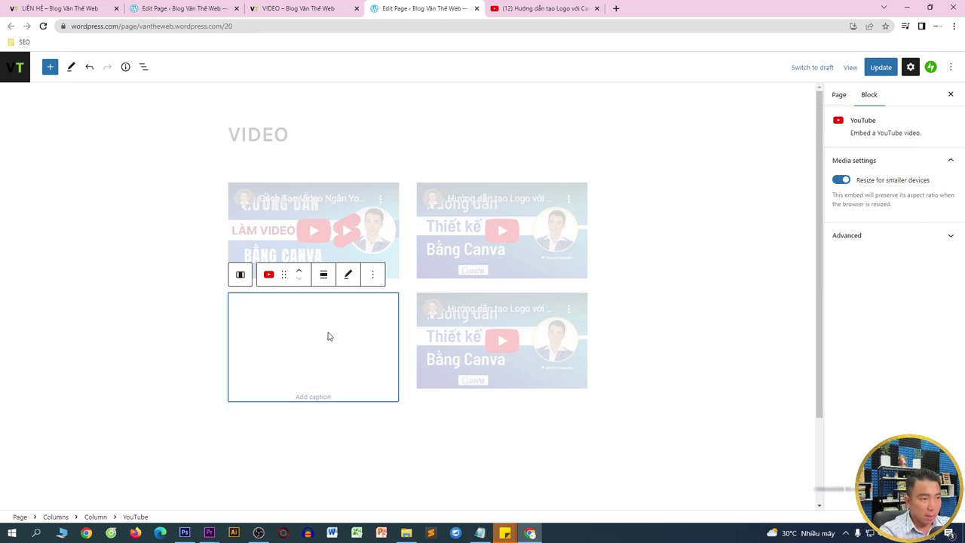
- Copy the share link of the restaurant menu Canva tutorial on YouTube
left_click(532, 8)
left_click(608, 218)
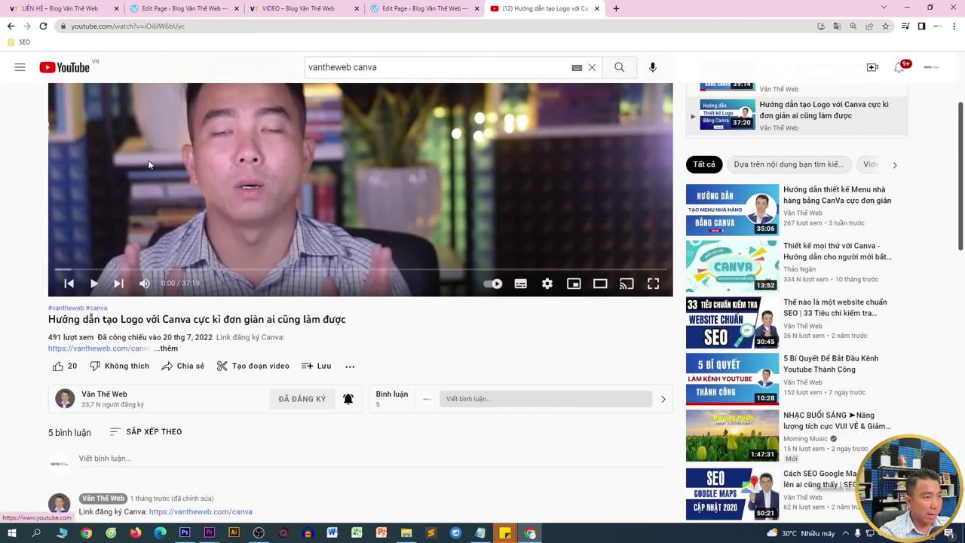
left_click(746, 215)
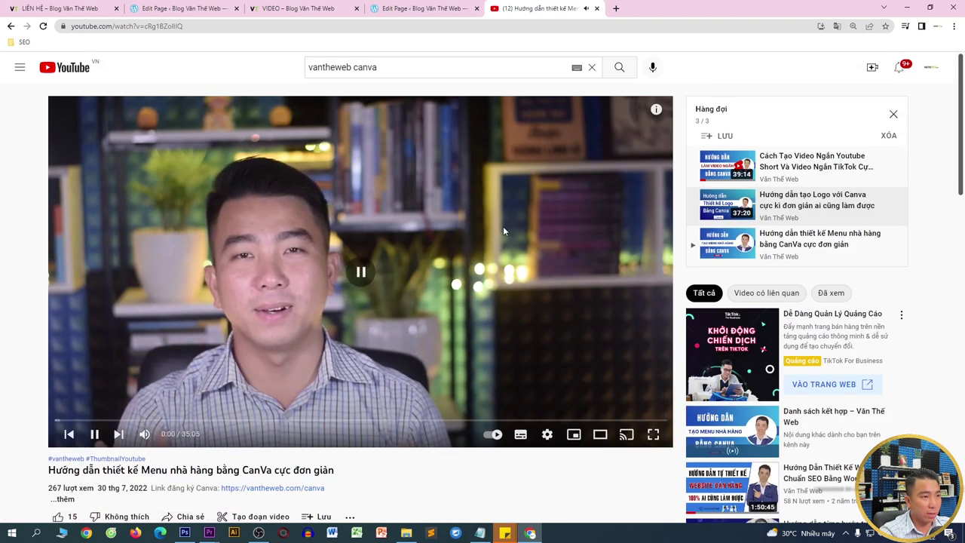
scroll(425, 453, "down", 1)
left_click(185, 415)
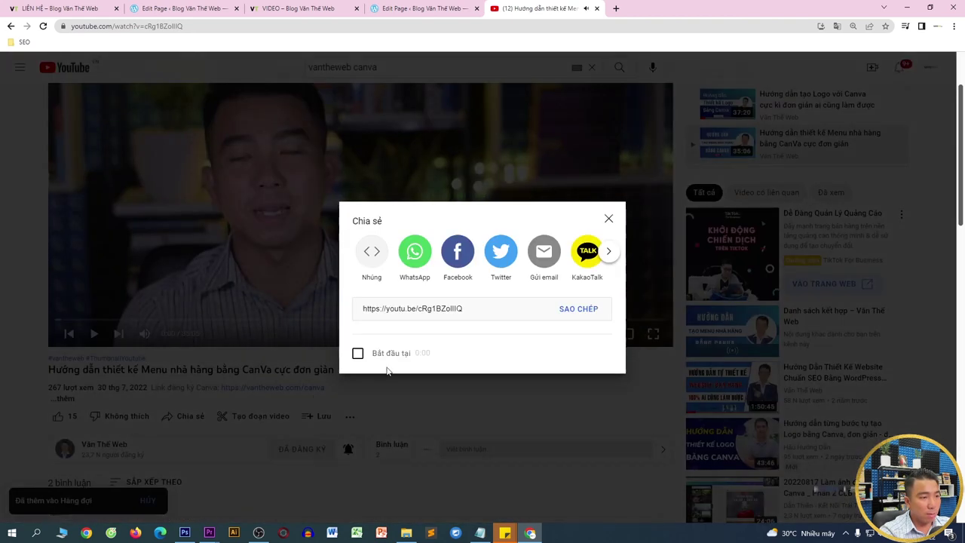
left_click(564, 311)
- Embed the menu tutorial in the duplicated left-column block
left_click(394, 7)
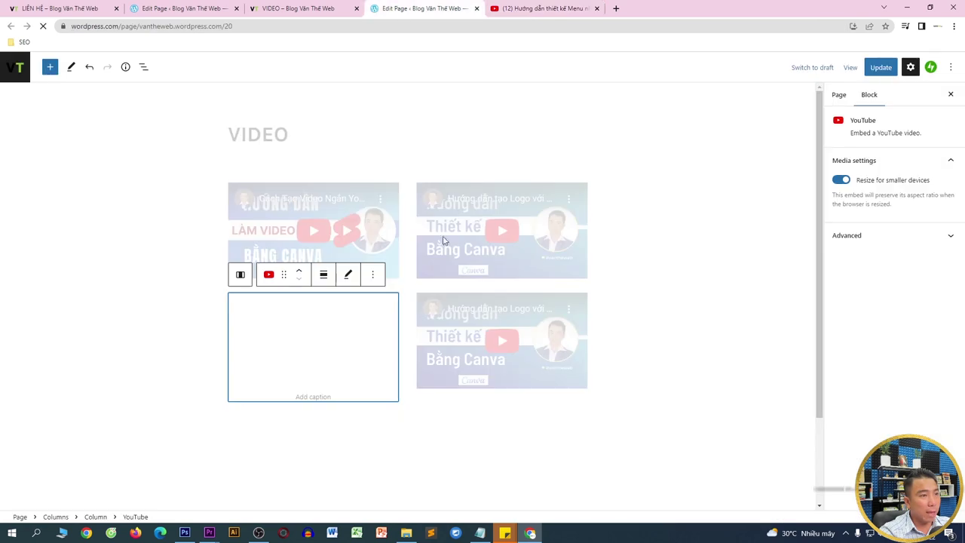
left_click(346, 275)
left_click(254, 355)
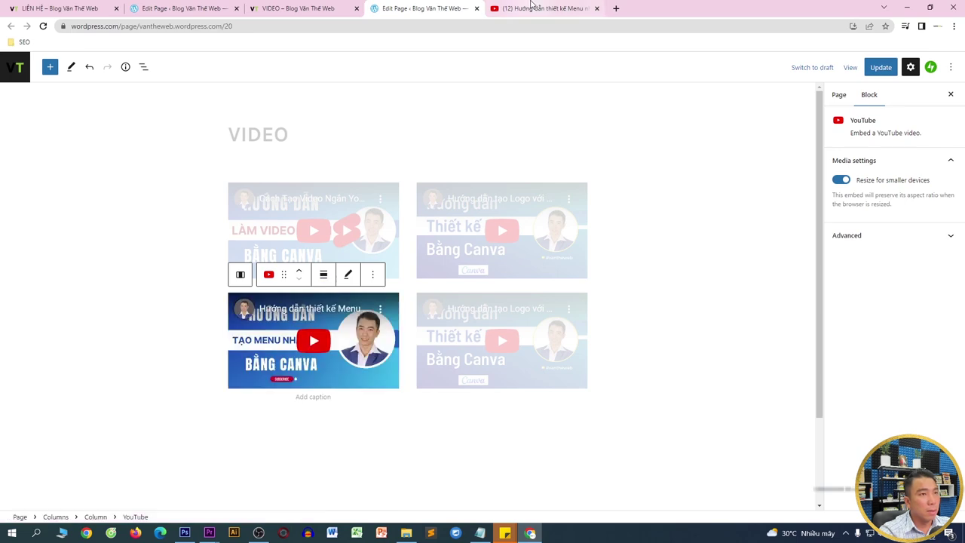
- Copy the share link of the Schema Pro tutorial from the channel's mix playlist
left_click(532, 8)
left_click(610, 218)
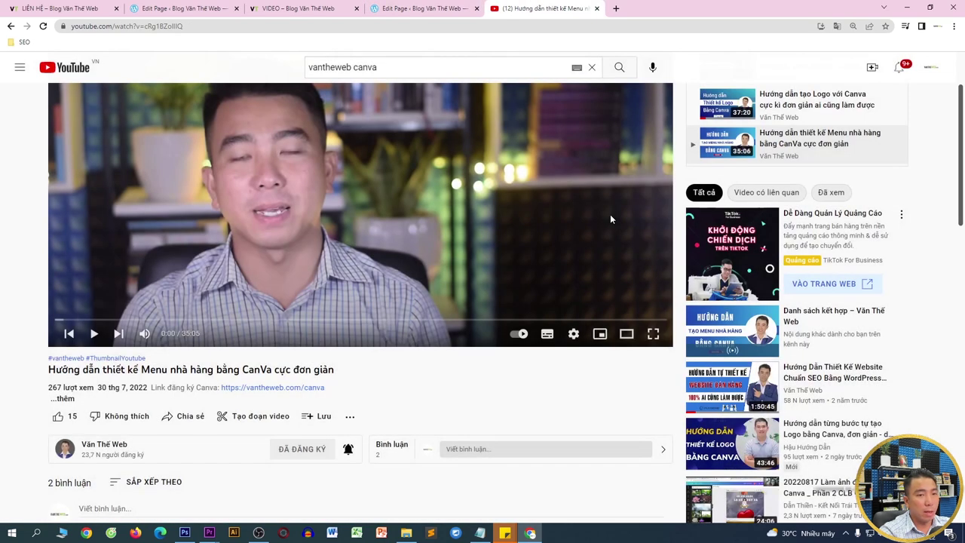
scroll(695, 304, "down", 1)
left_click(728, 276)
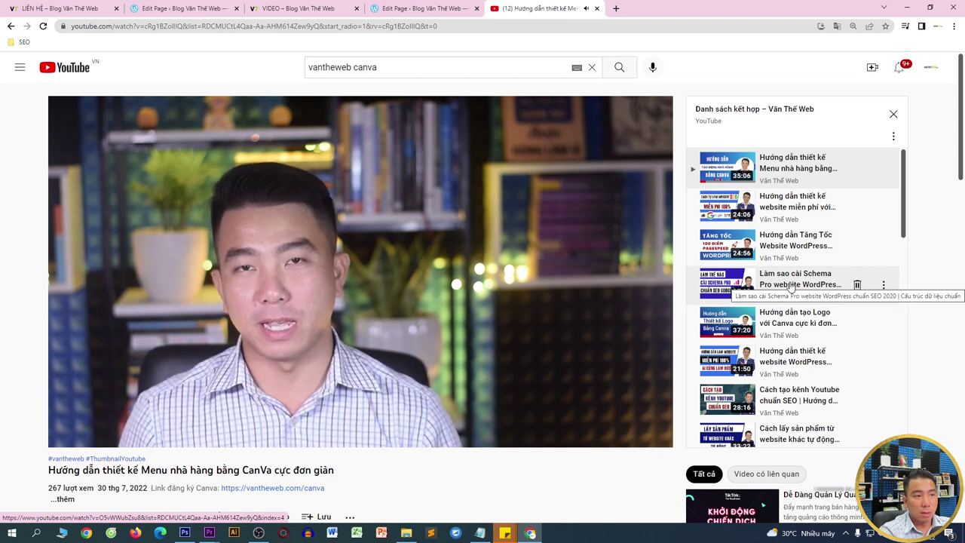
left_click(795, 283)
scroll(256, 415, "down", 2)
left_click(194, 408)
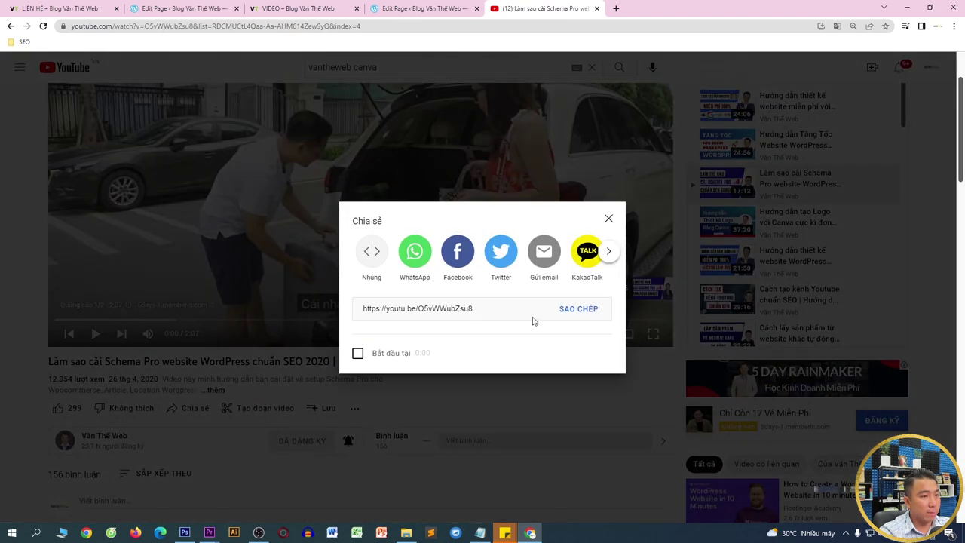
left_click(575, 310)
- Replace the bottom-right embed's link with the Schema Pro tutorial and update the page
left_click(454, 6)
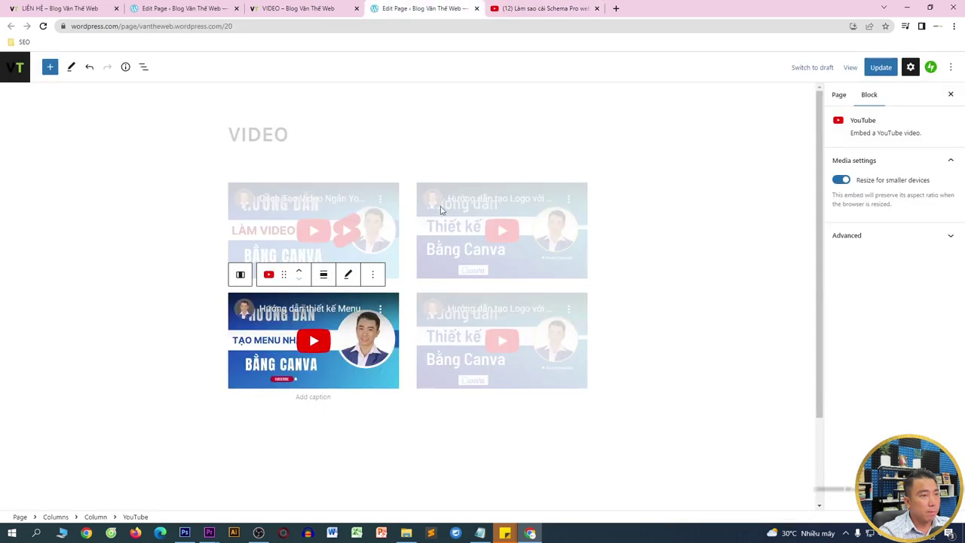
left_click(465, 340)
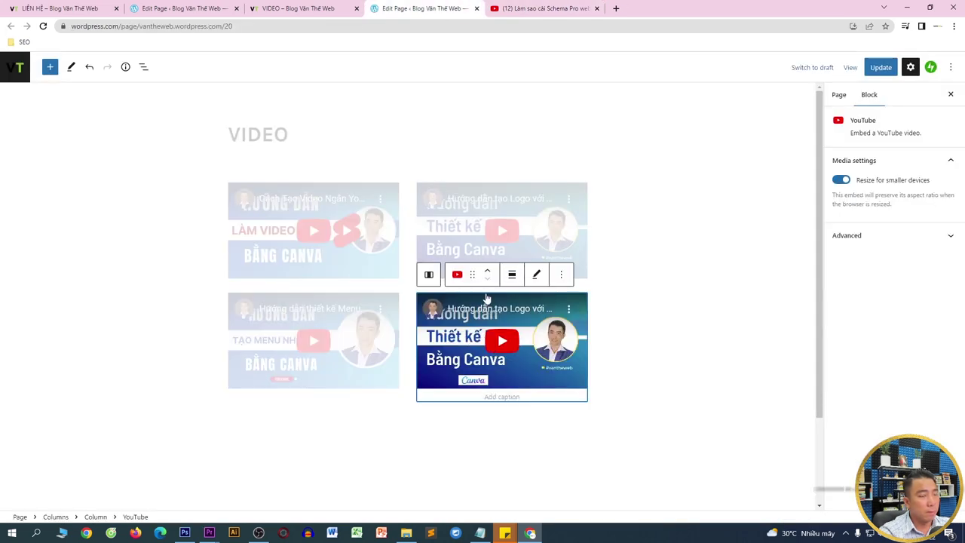
left_click(535, 274)
triple_click(477, 336)
key("ctrl+v")
left_click(448, 354)
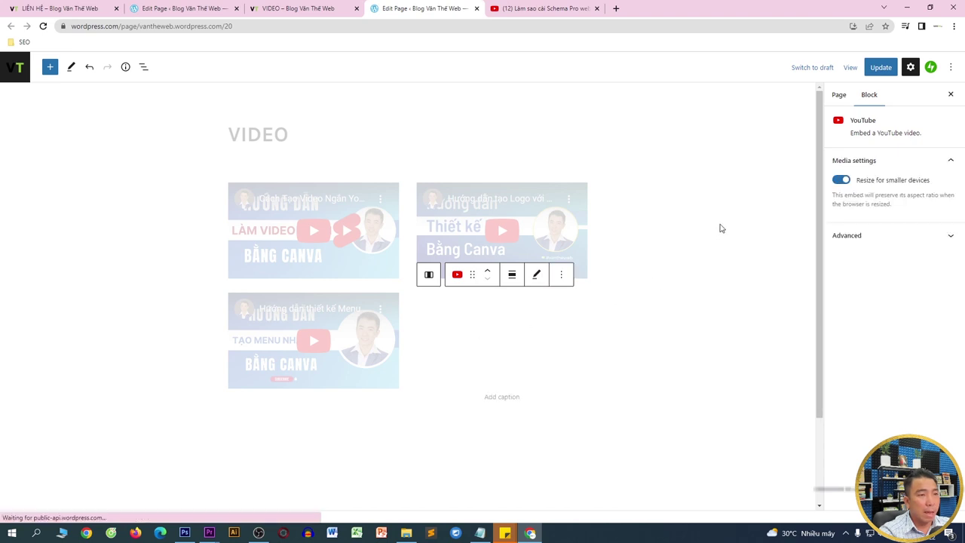
left_click(882, 69)
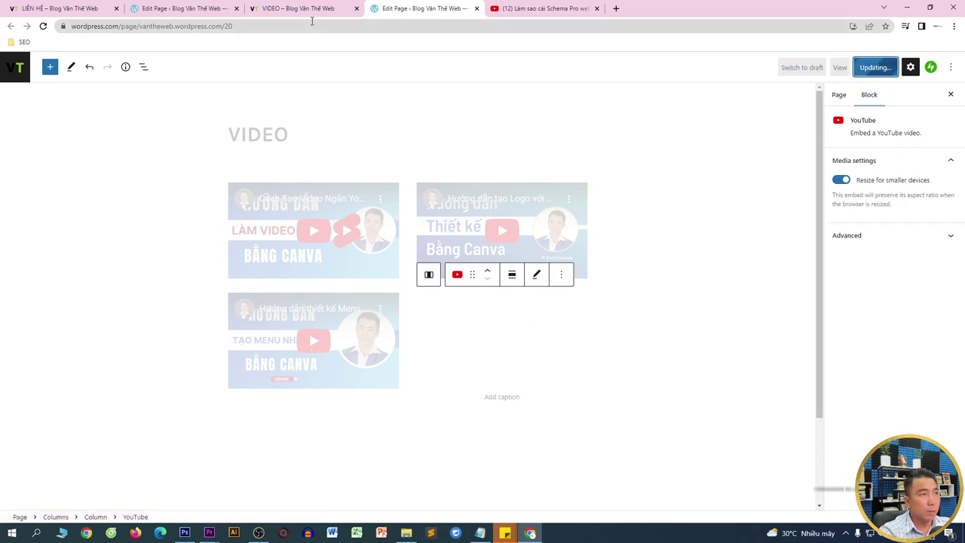
left_click(302, 9)
- Reload the live VIDEO page and scroll through its four embedded videos
key("F5")
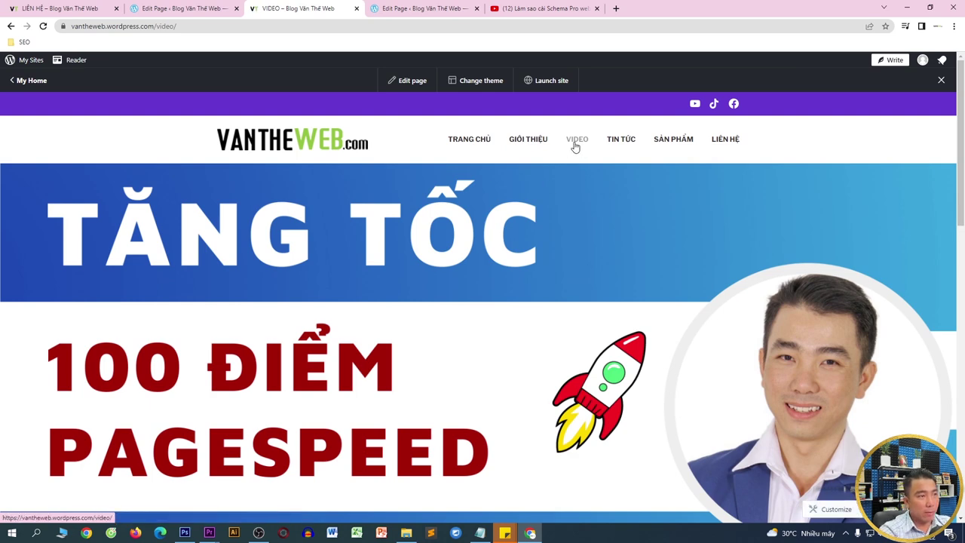
scroll(570, 189, "down", 5)
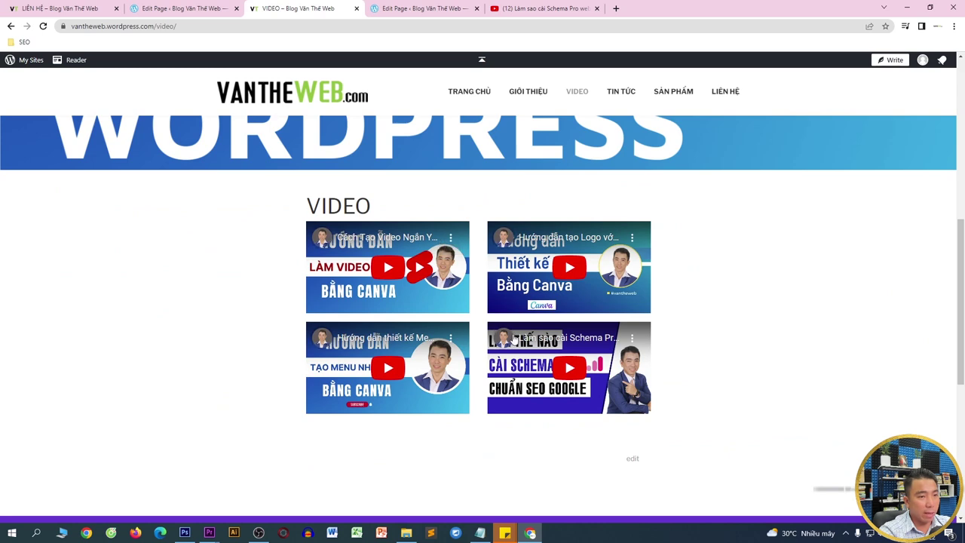
scroll(509, 277, "up", 5)
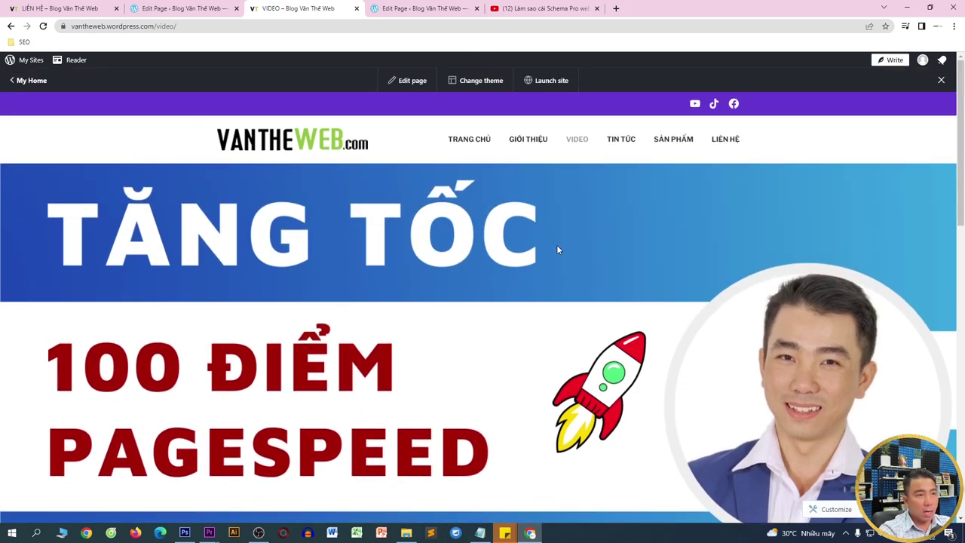
scroll(475, 316, "down", 2)
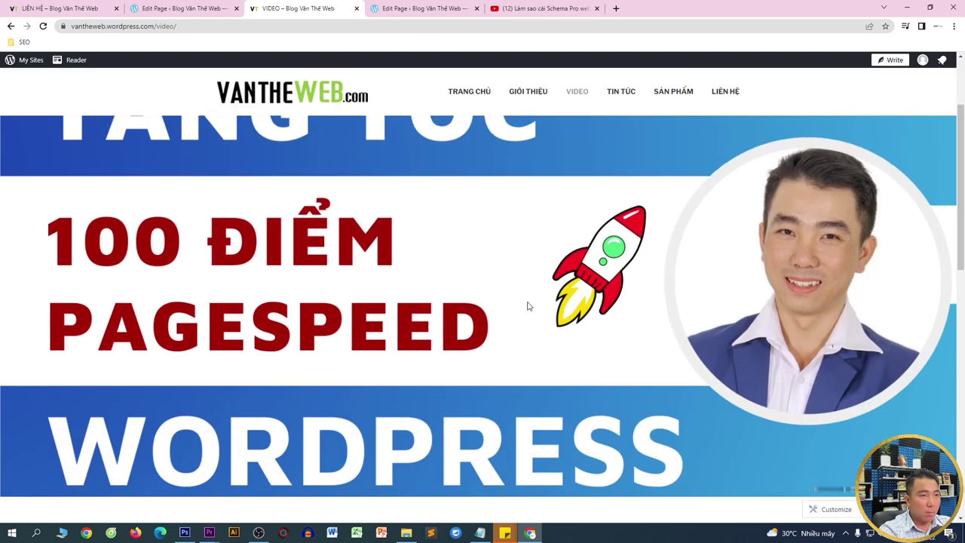
scroll(667, 251, "up", 3)
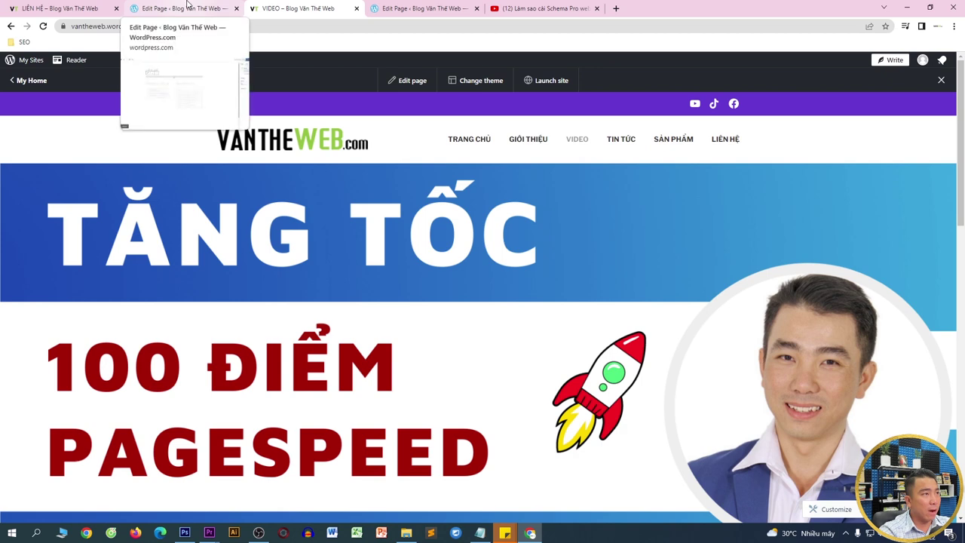
- Go to the site management area and open Appearance > Customize
left_click(103, 6)
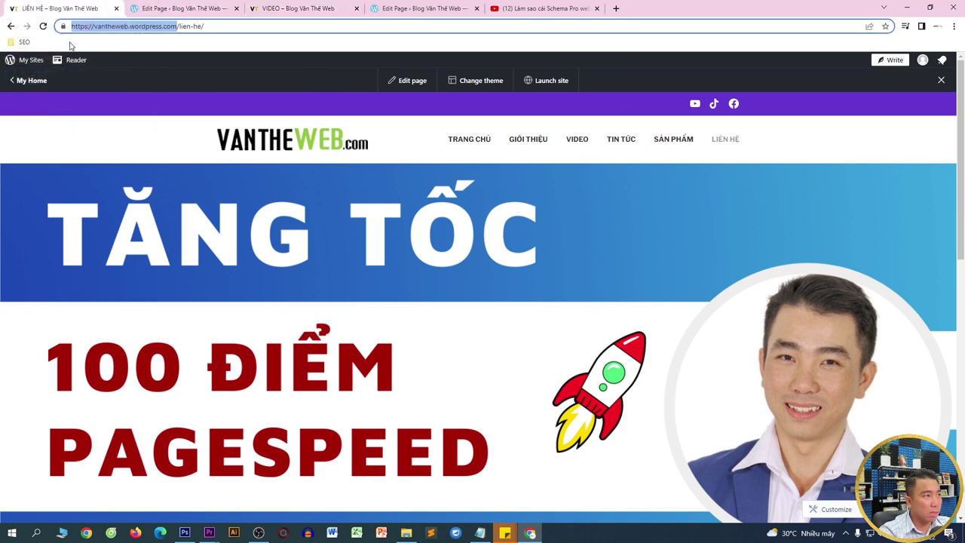
left_click(37, 60)
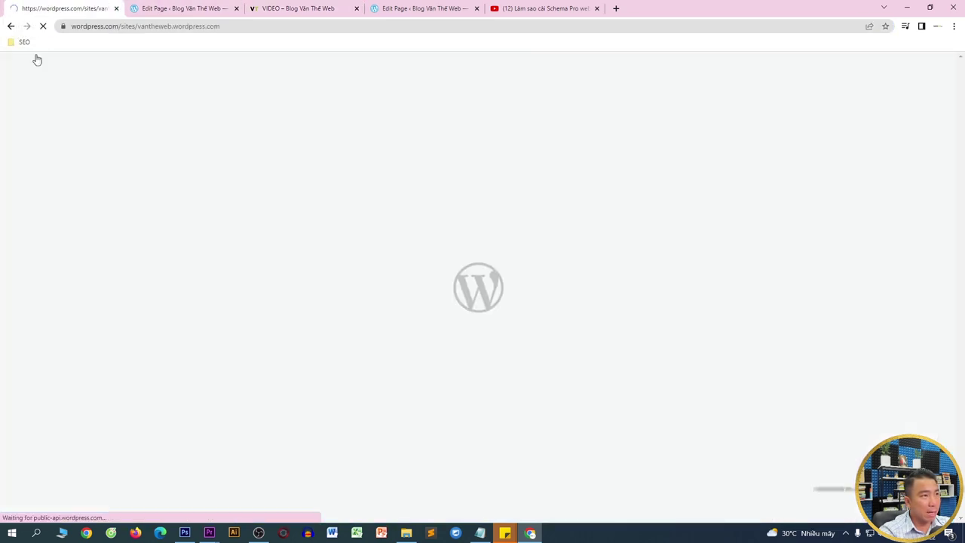
mouse_move(21, 391)
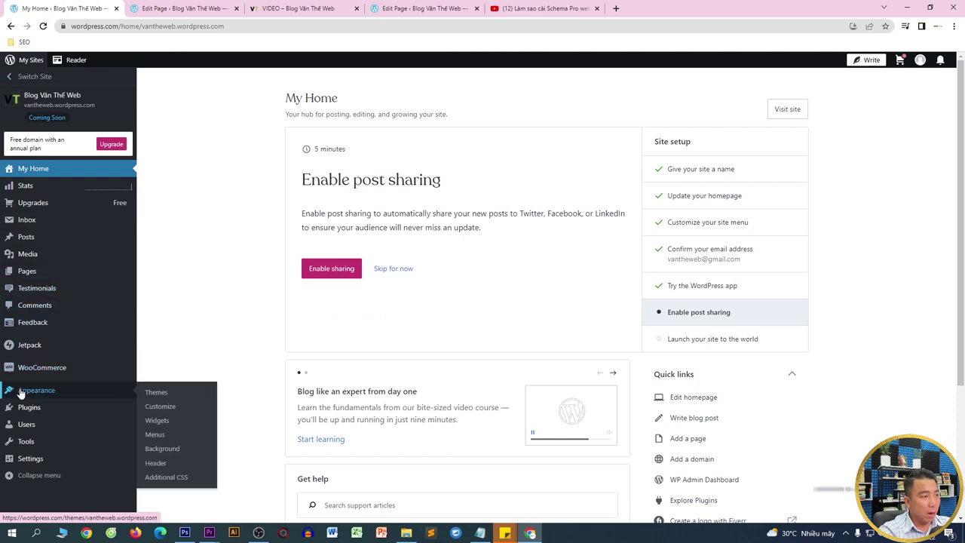
left_click(158, 407)
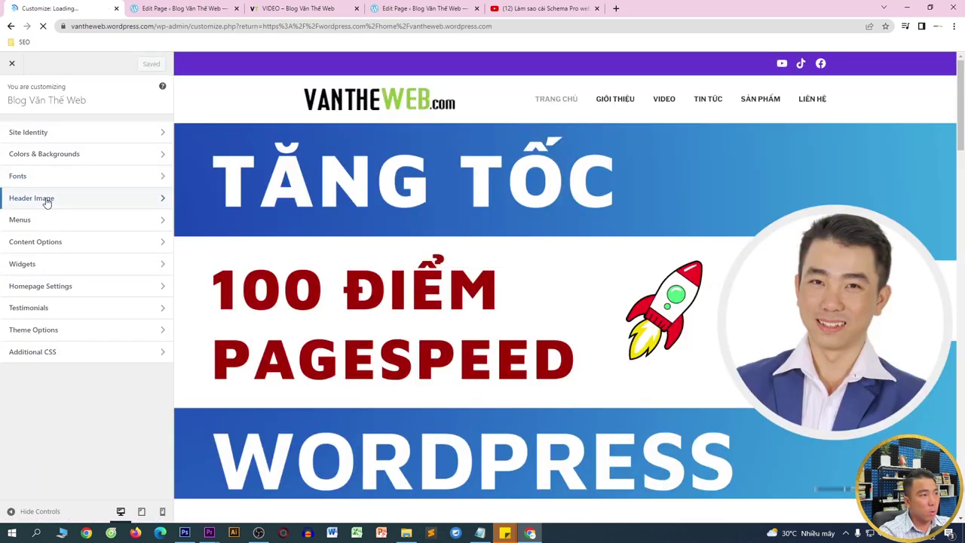
- Hide the current TĂNG TỐC header image in the Header Image section
left_click(45, 197)
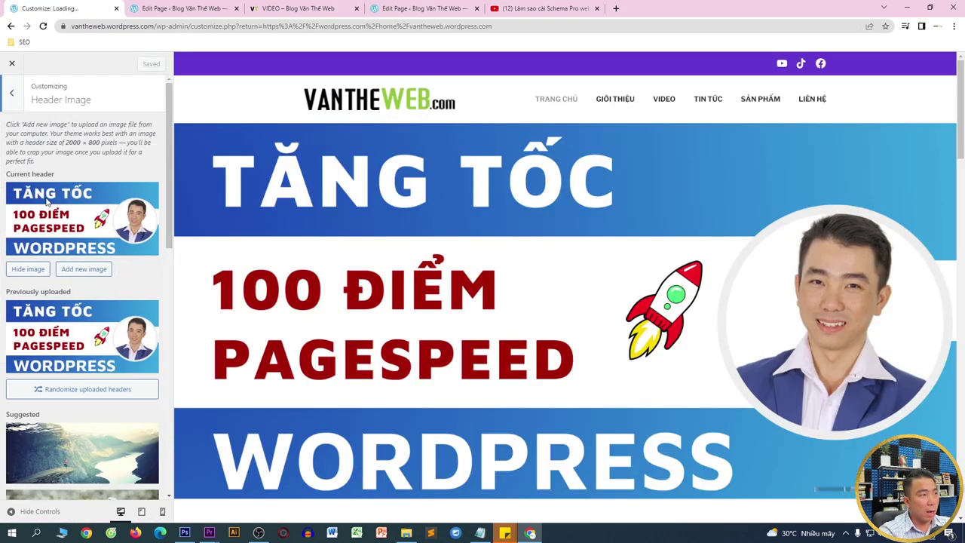
left_click(27, 269)
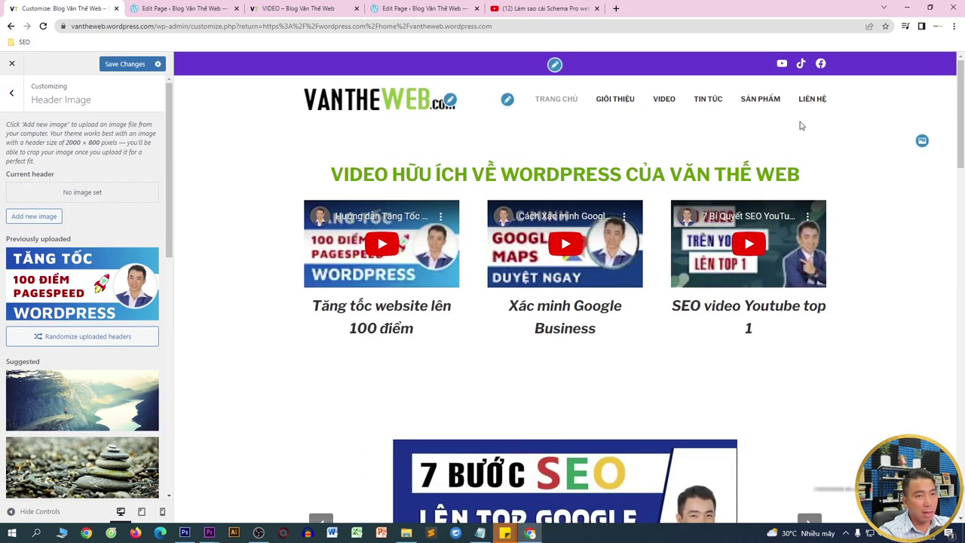
left_click_drag(962, 136, 963, 202)
scroll(551, 266, "down", 15)
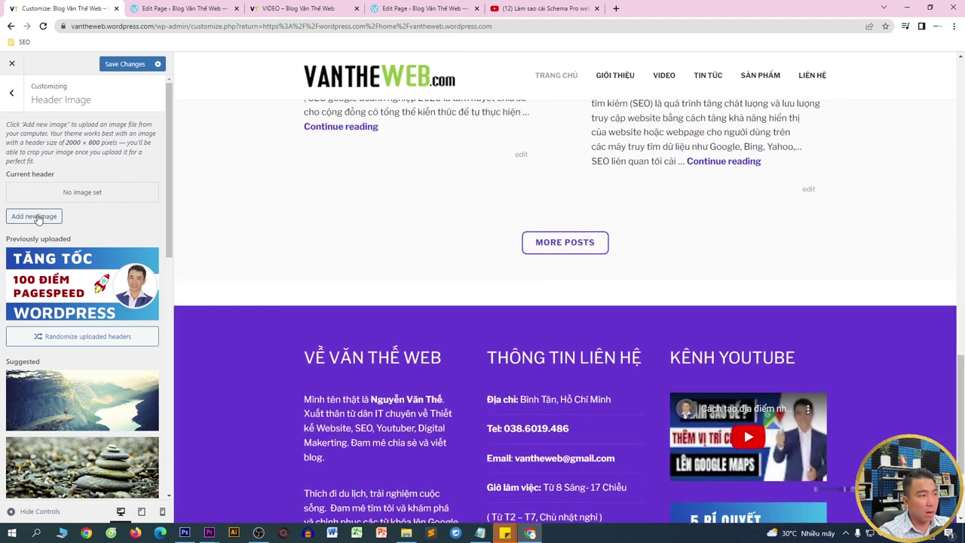
- Set 6.png as the header, extending the crop downward to include THÀNH CÔNG
left_click(33, 217)
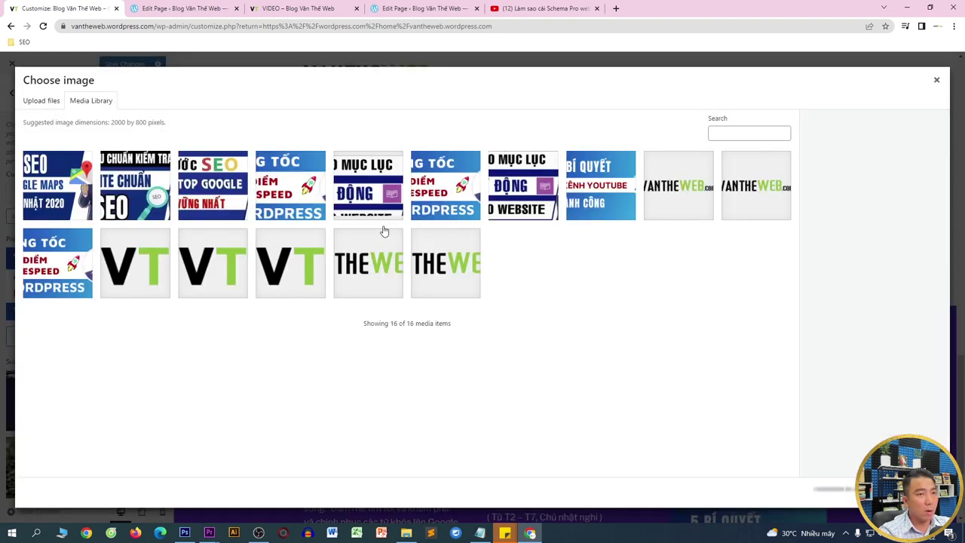
left_click(595, 208)
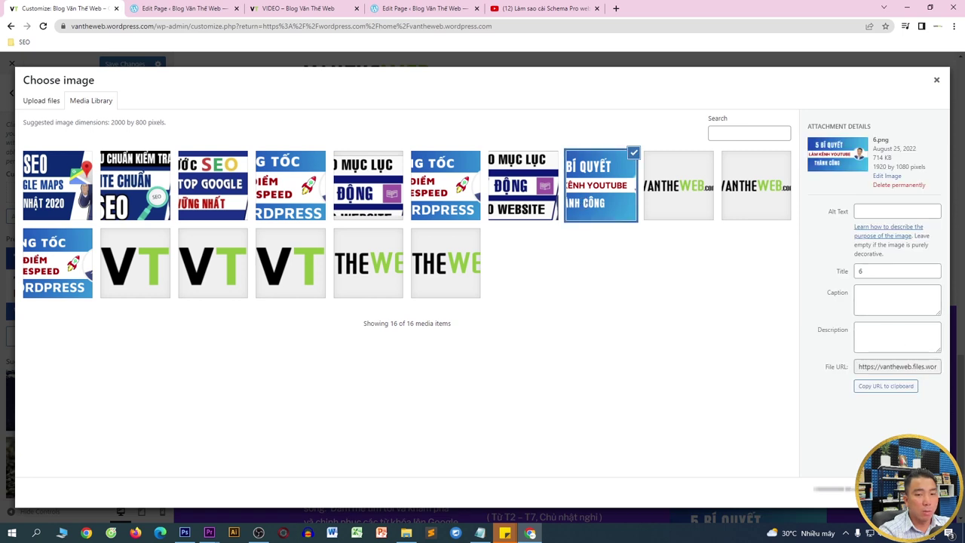
left_click(900, 490)
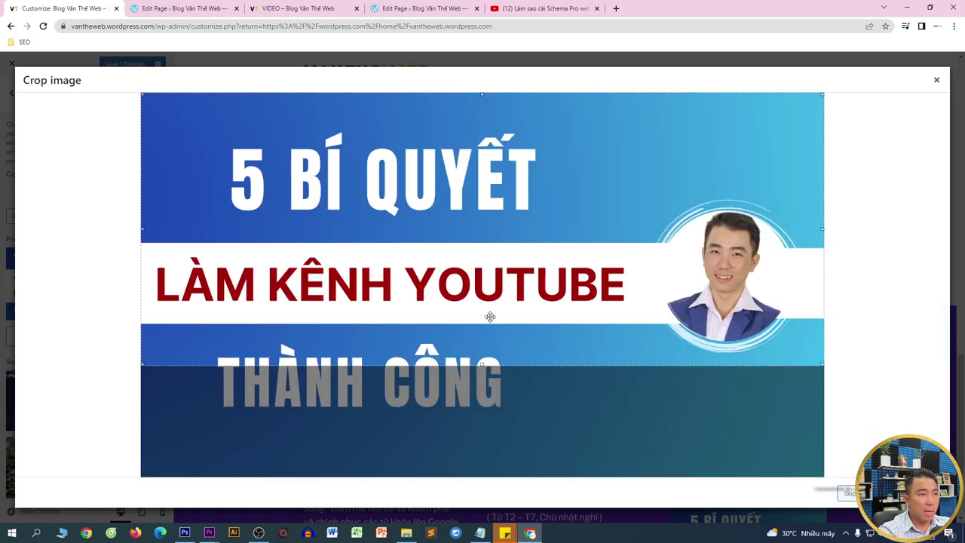
left_click_drag(487, 364, 487, 413)
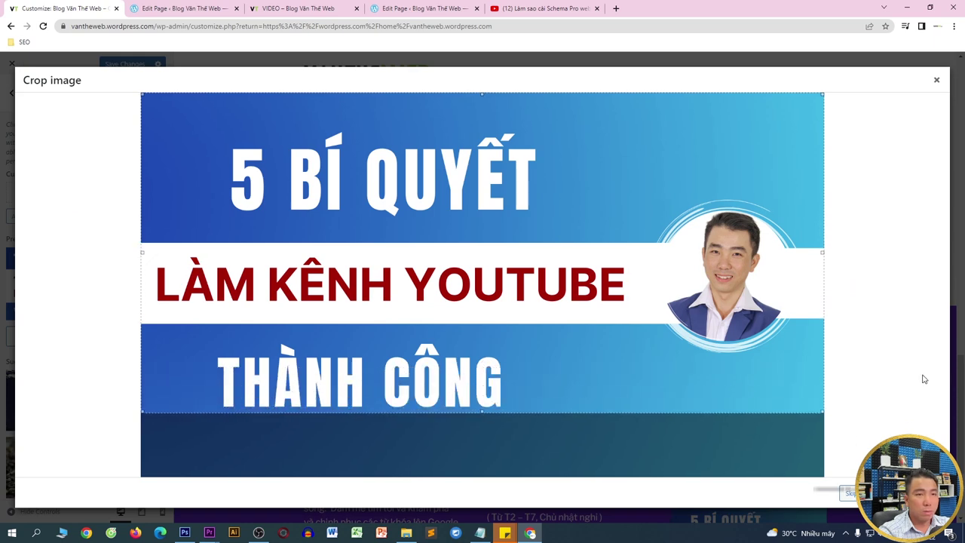
left_click(904, 493)
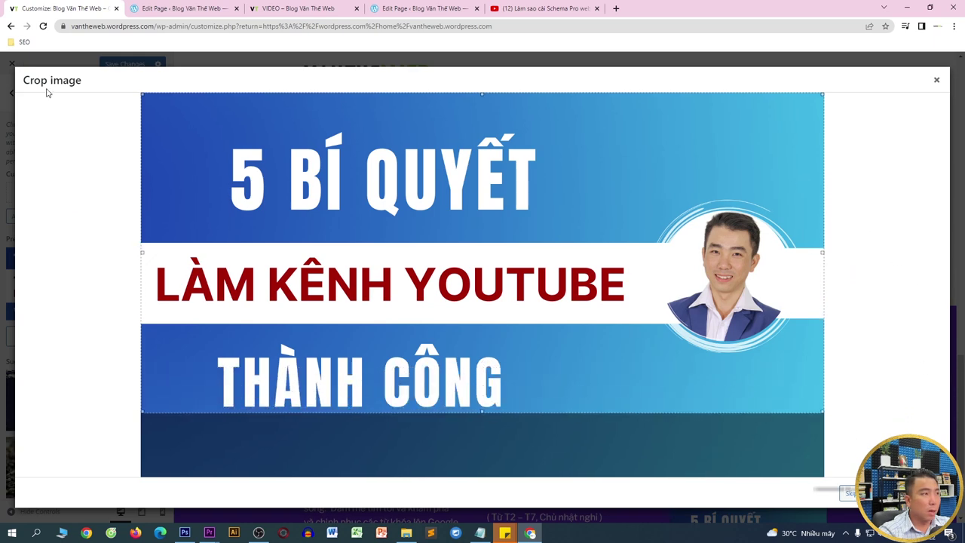
- Save the new header image and switch to the LIÊN HỆ page editor tab
scroll(513, 172, "up", 15)
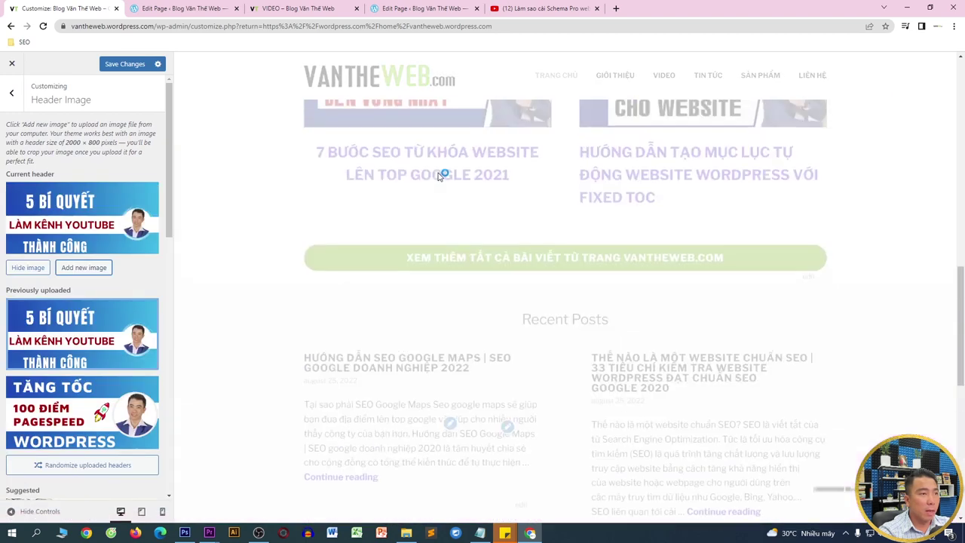
scroll(577, 163, "up", 5)
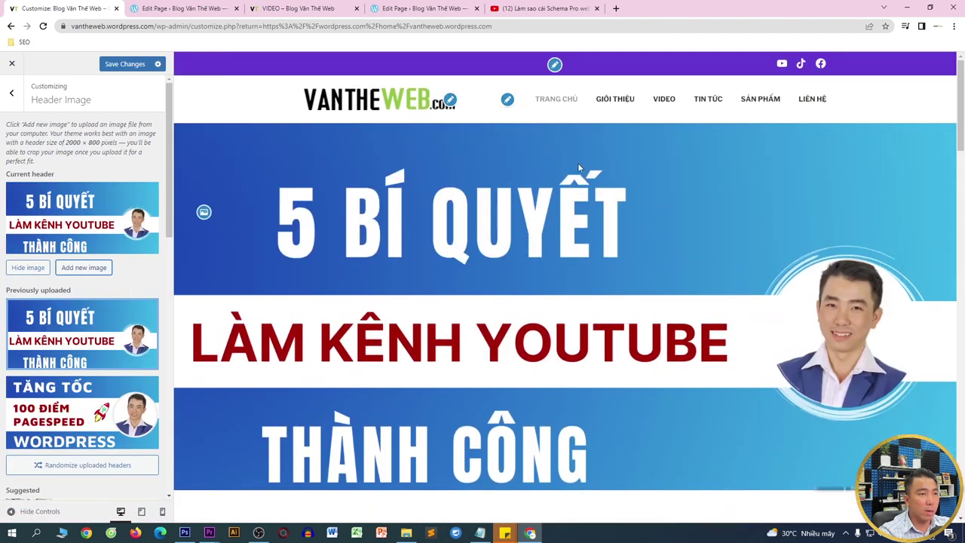
left_click(132, 66)
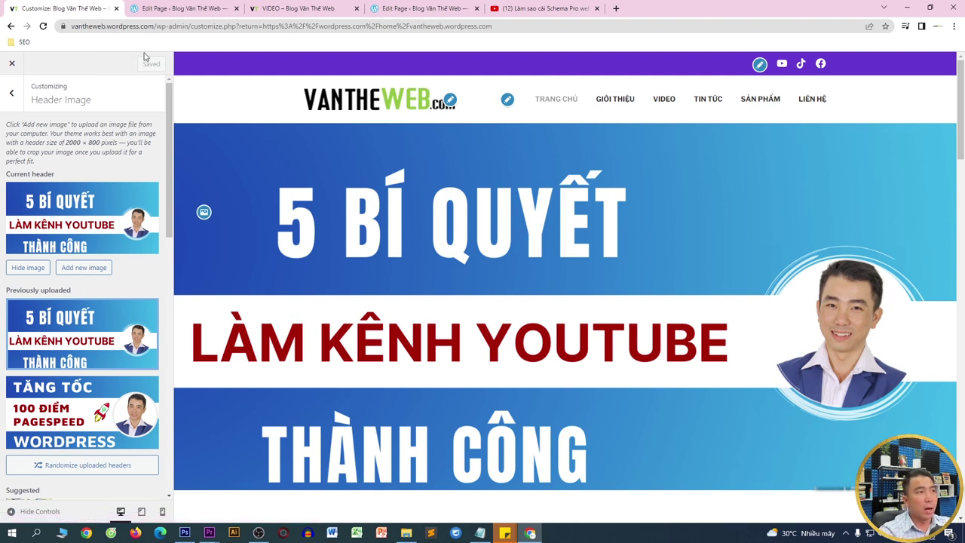
left_click(180, 8)
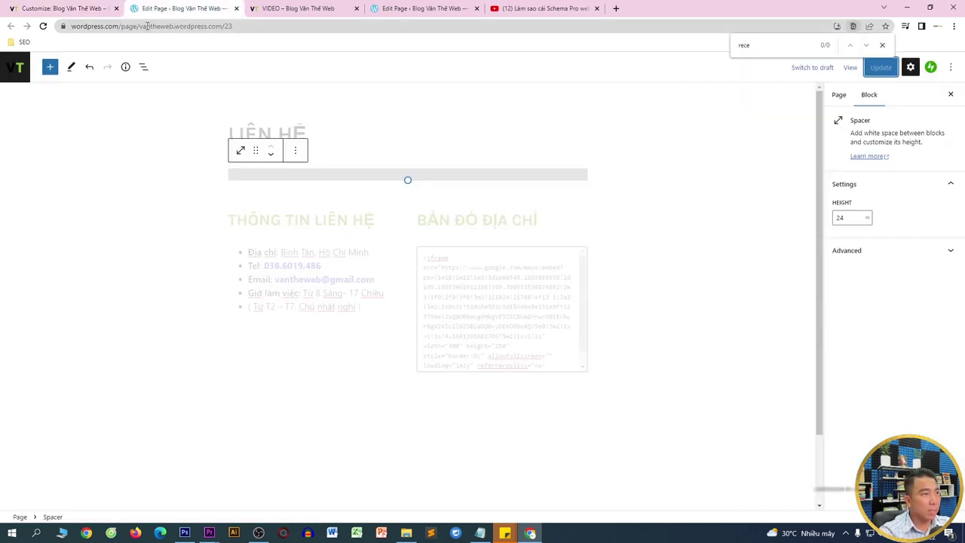
- Trim the address to vantheweb.wordpress.com to load the live homepage
left_click_drag(139, 27, 220, 26)
key("ctrl+c")
key("ctrl+a")
key("ctrl+v")
key("Return")
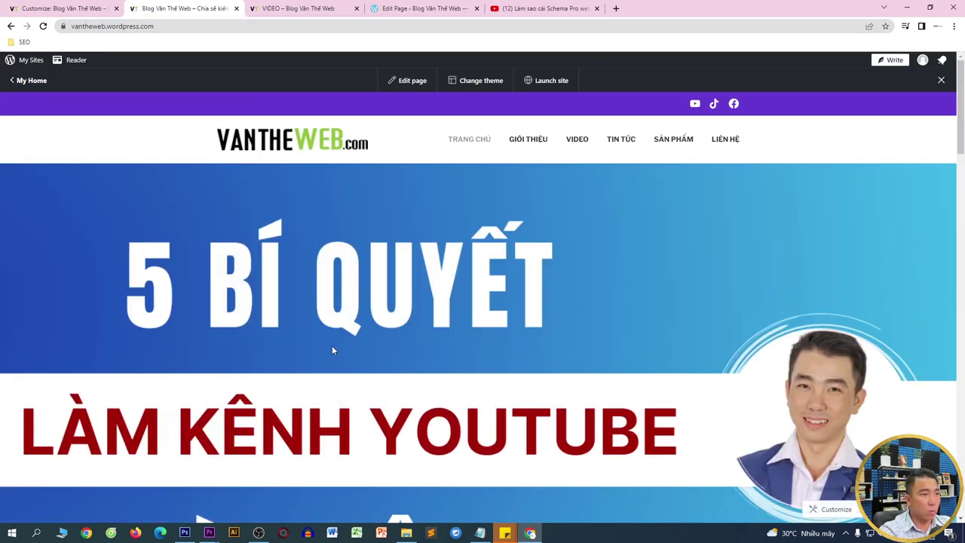
- Scroll through the homepage to review the new 5 BÍ QUYẾT header
scroll(227, 233, "down", 10)
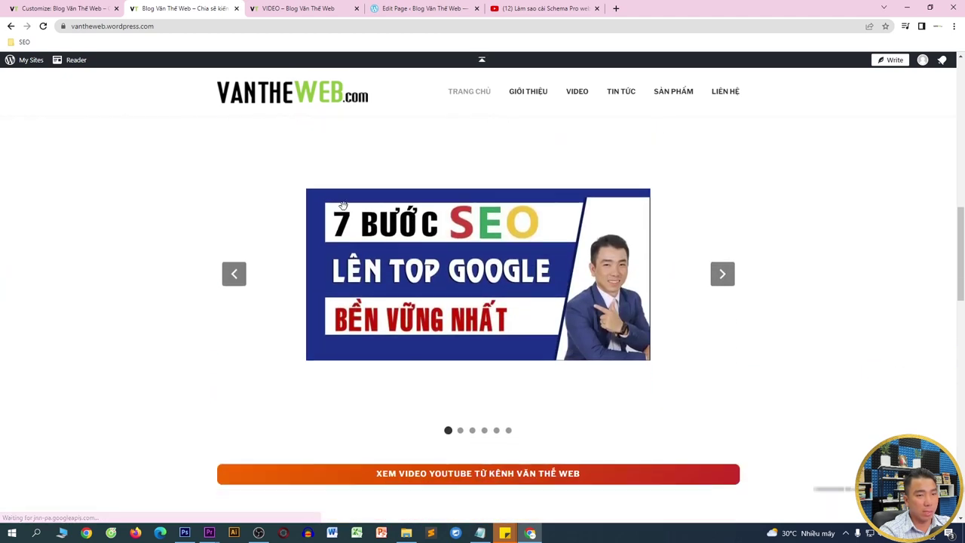
scroll(343, 205, "down", 2)
left_click_drag(960, 256, 962, 397)
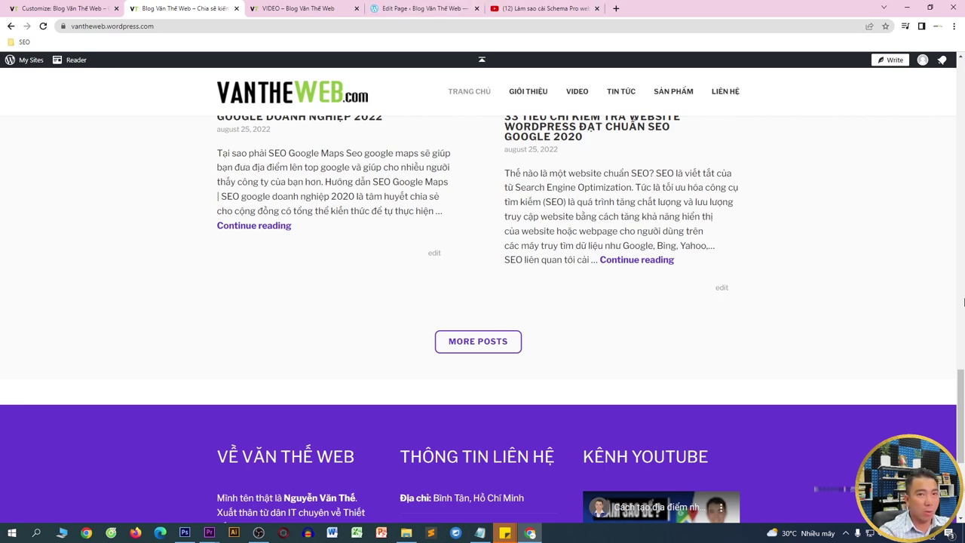
left_click_drag(962, 411, 962, 72)
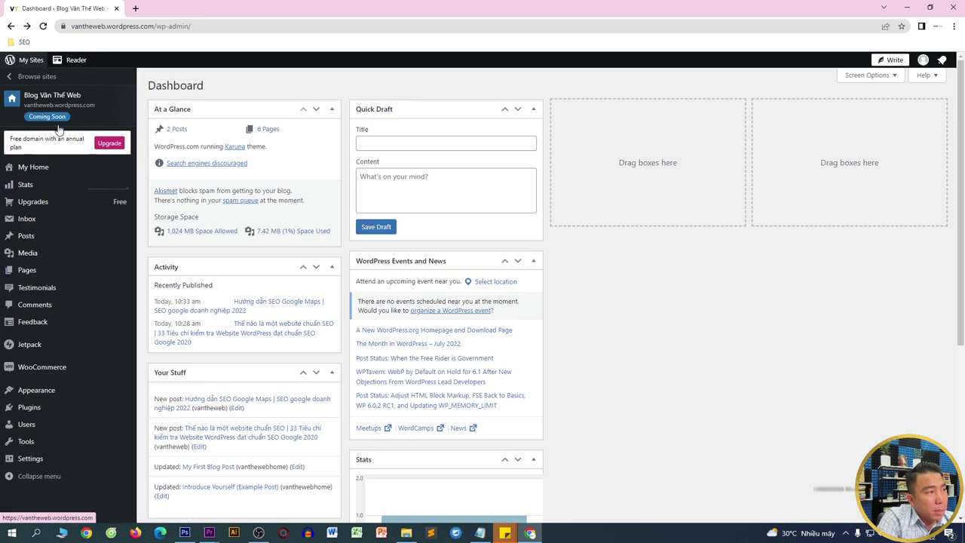
- Enable social post sharing, switch back to Blog Văn Thế Web, and start launching the site
left_click(36, 170)
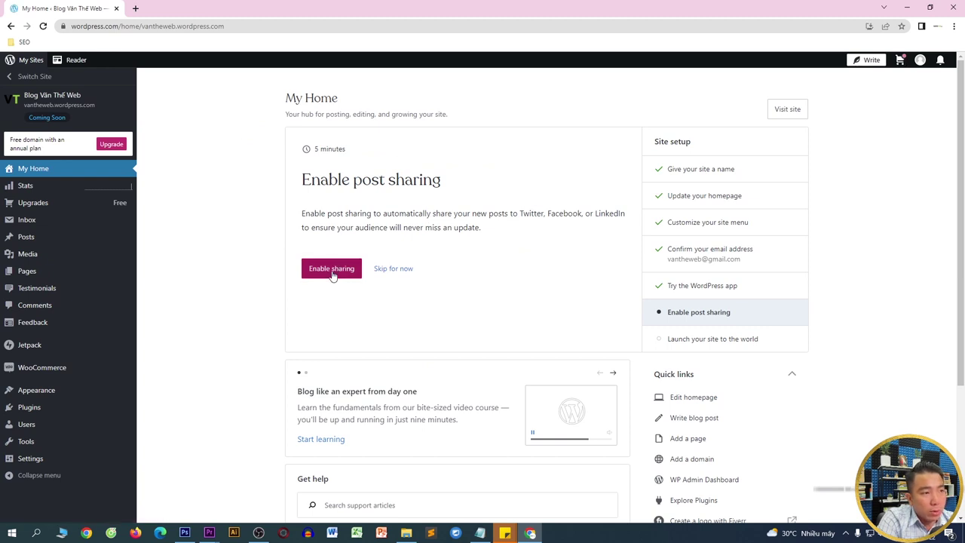
left_click(332, 269)
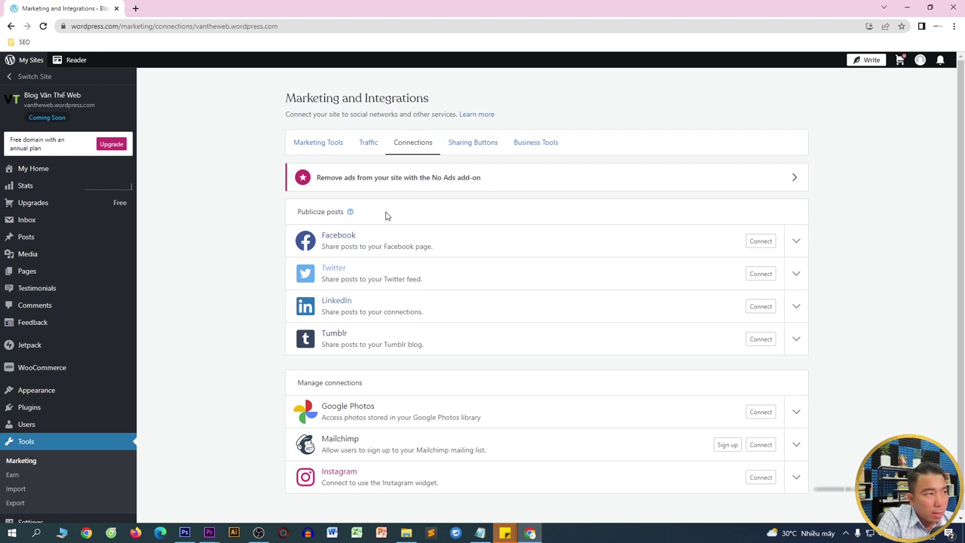
left_click(11, 76)
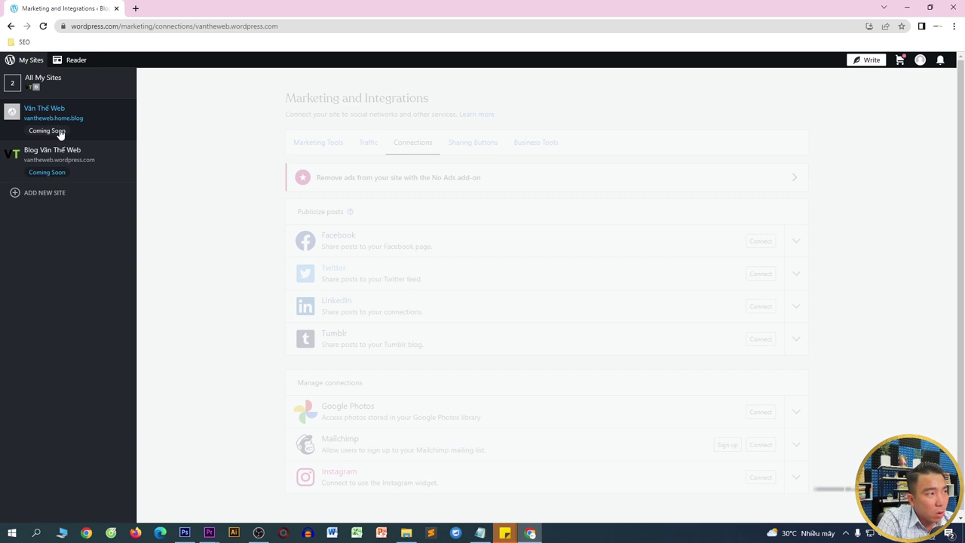
left_click(68, 158)
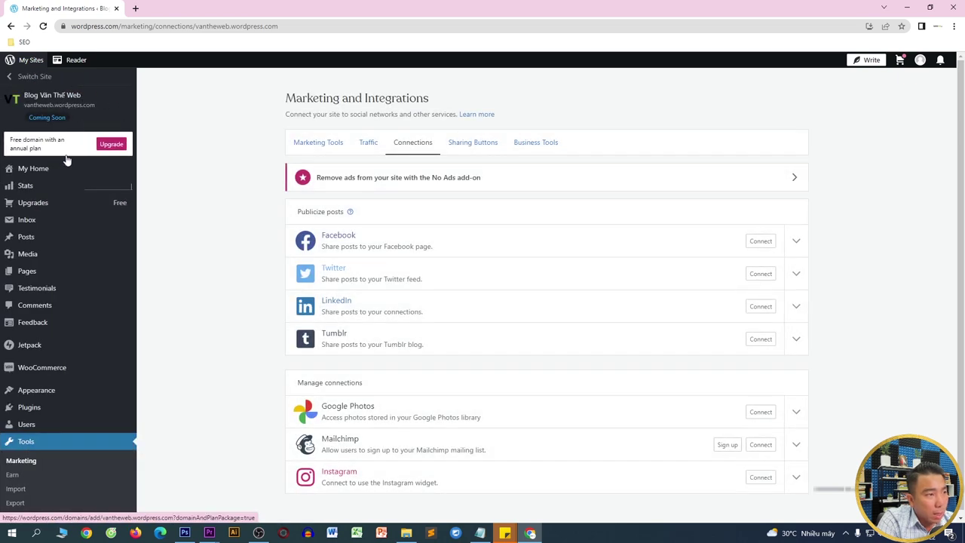
left_click(54, 172)
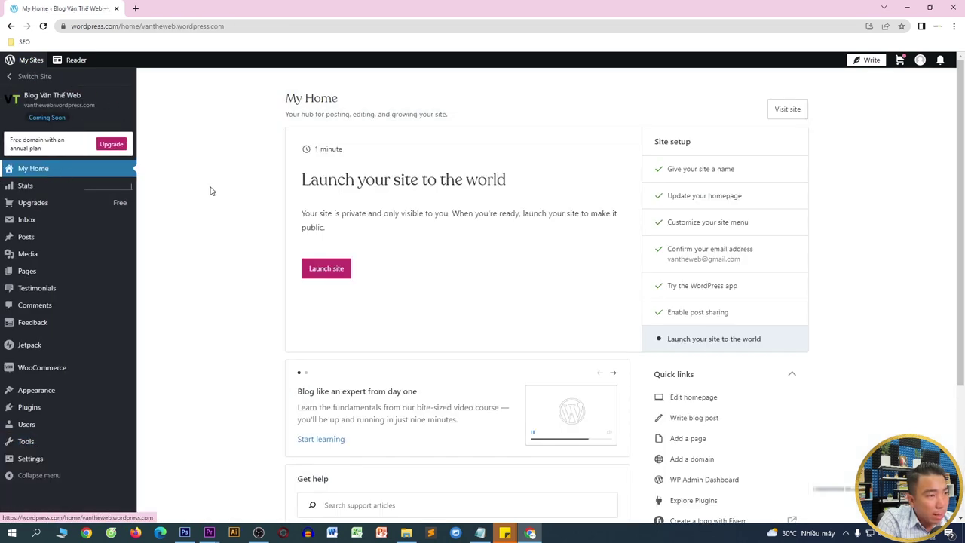
left_click(318, 271)
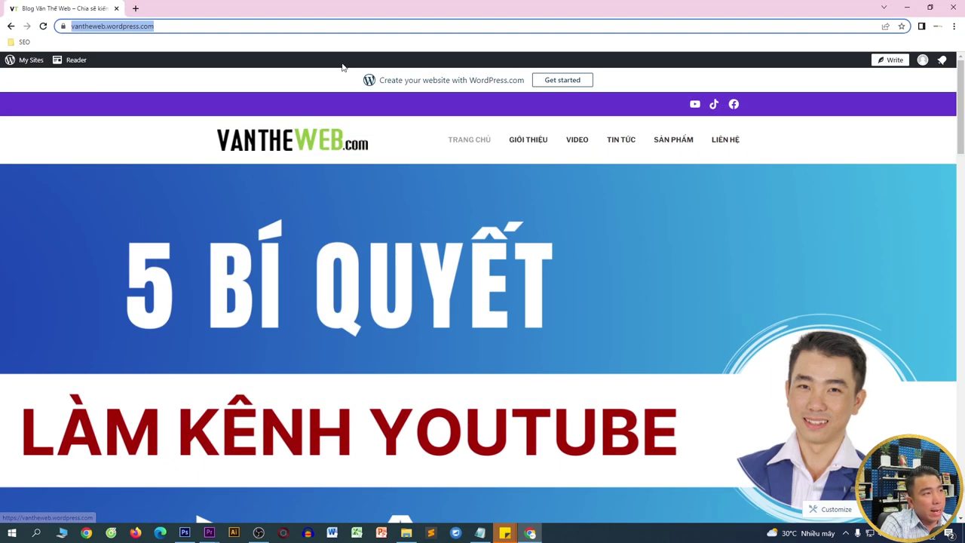
key("ctrl+c")
key("ctrl+shift+n")
key("ctrl+v")
key("Return")
scroll(568, 87, "down", 13)
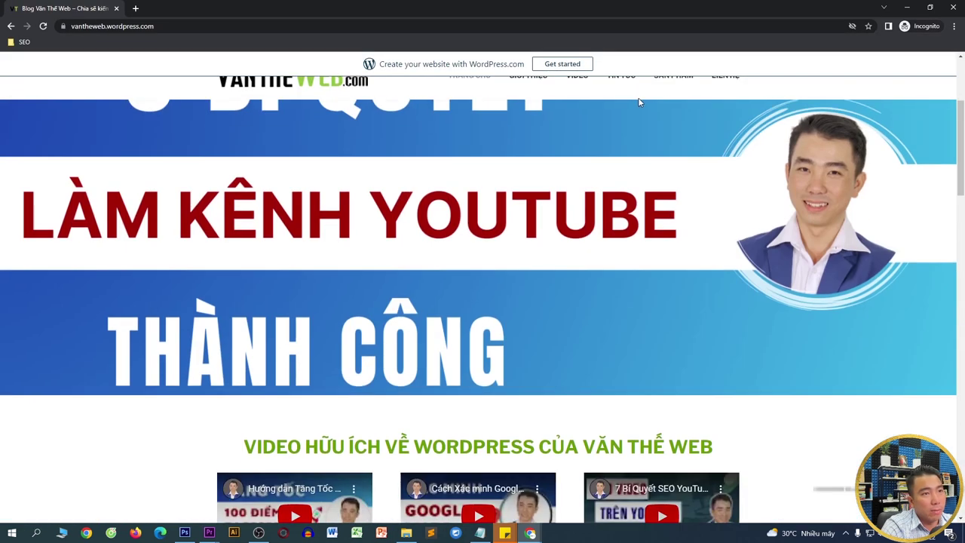
scroll(961, 271, "down", 10)
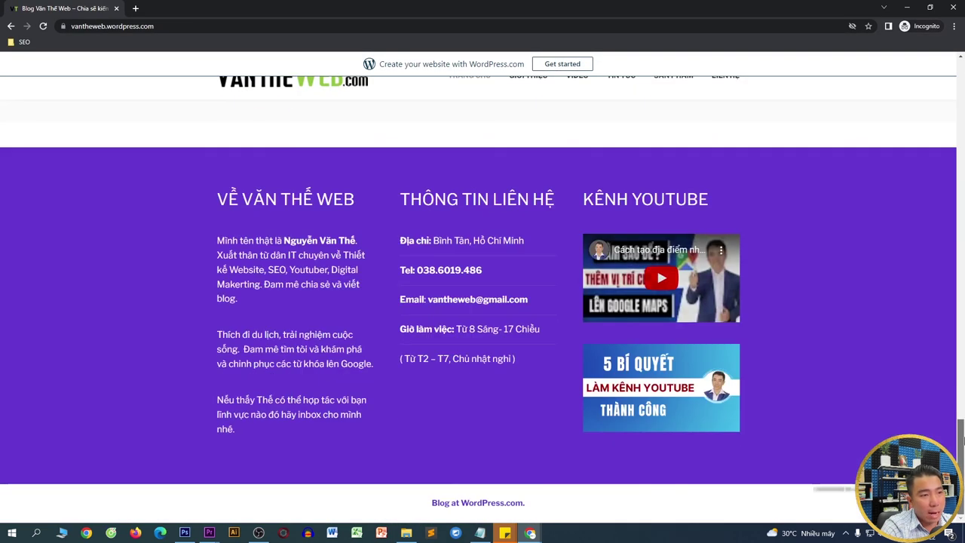
key("Home")
left_click(106, 29)
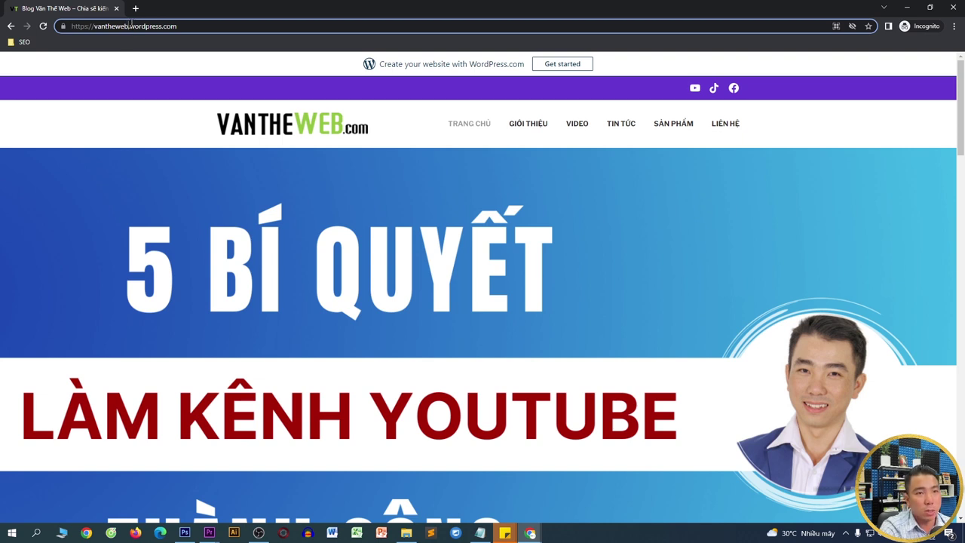
left_click(725, 127)
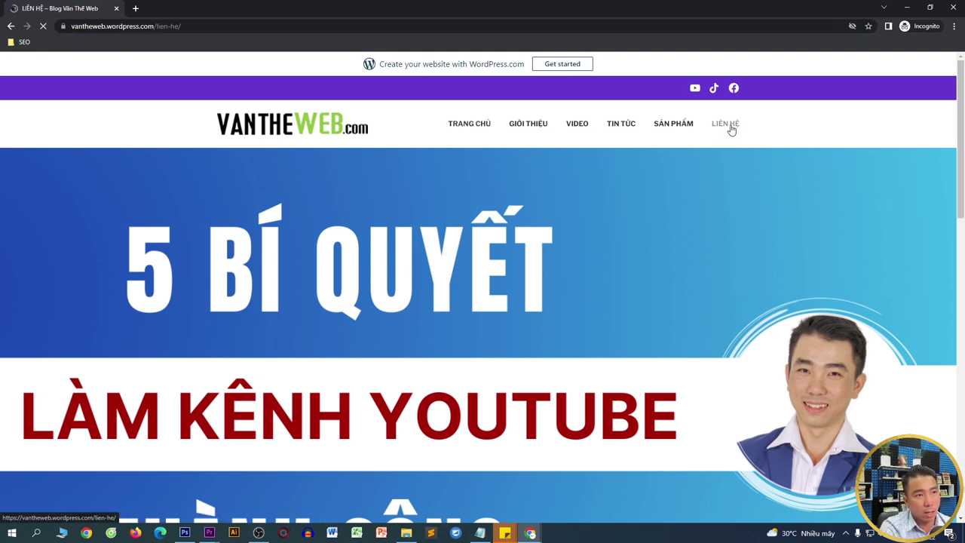
scroll(688, 122, "down", 10)
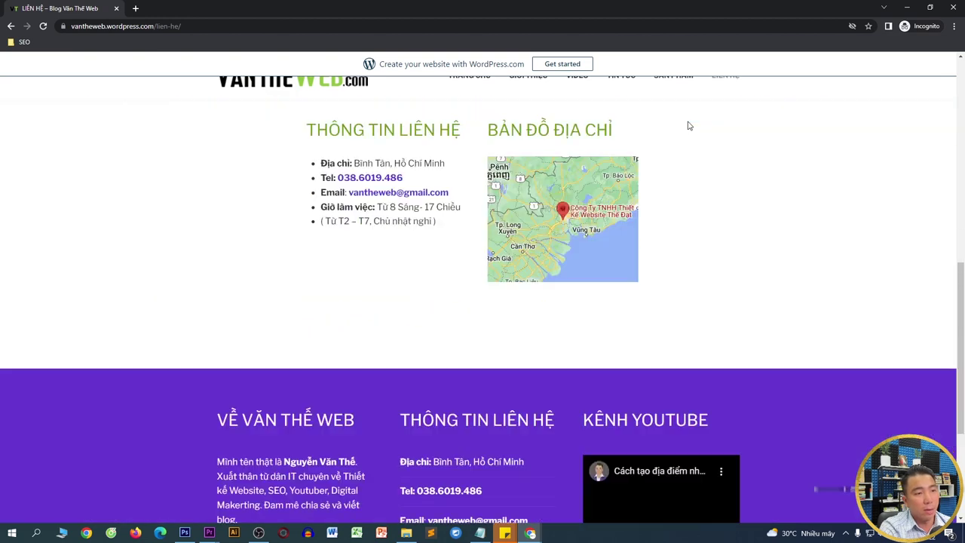
scroll(683, 116, "up", 10)
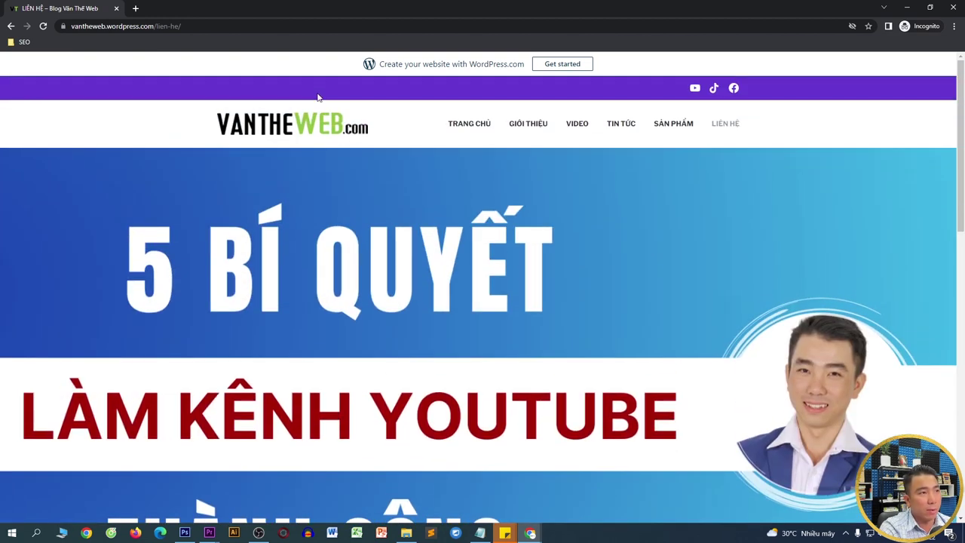
left_click(307, 123)
scroll(307, 123, "down", 8)
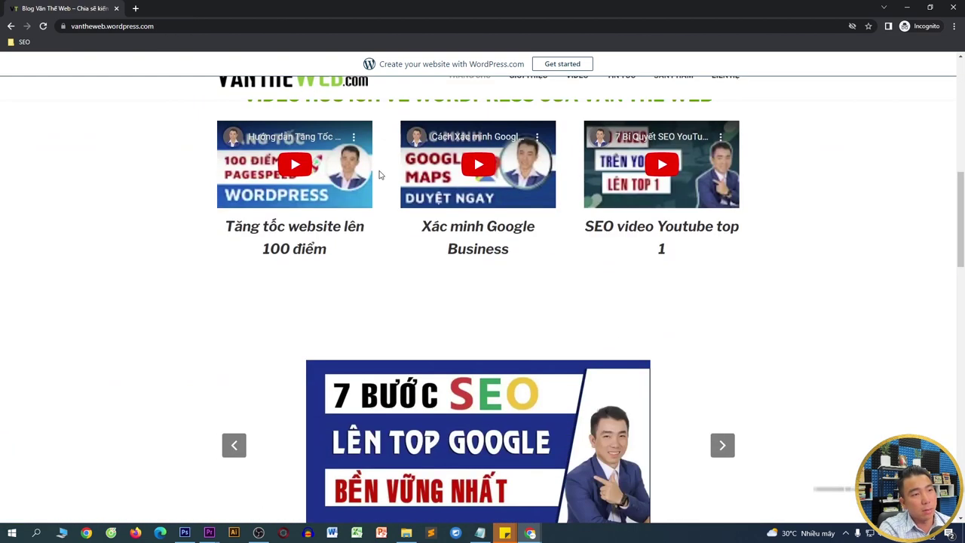
scroll(467, 213, "down", 10)
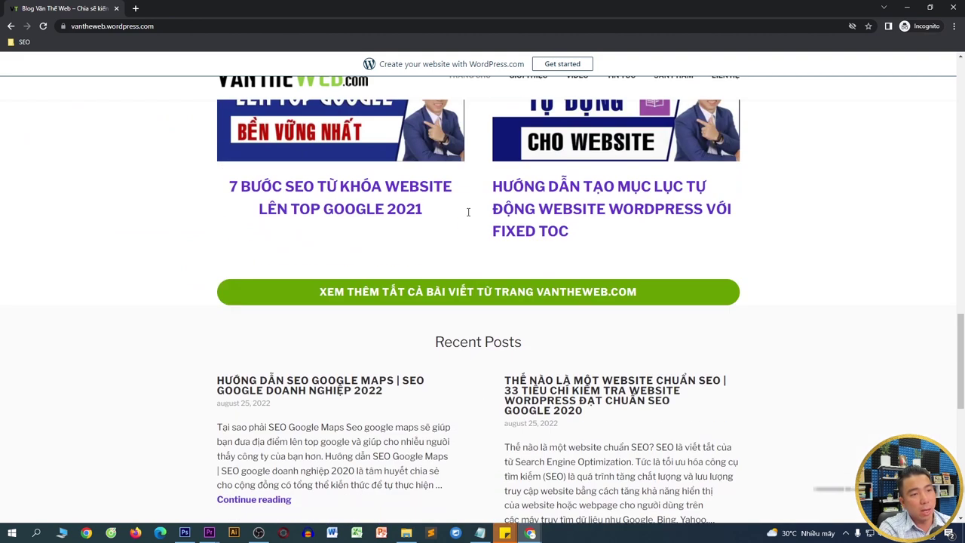
scroll(467, 213, "down", 5)
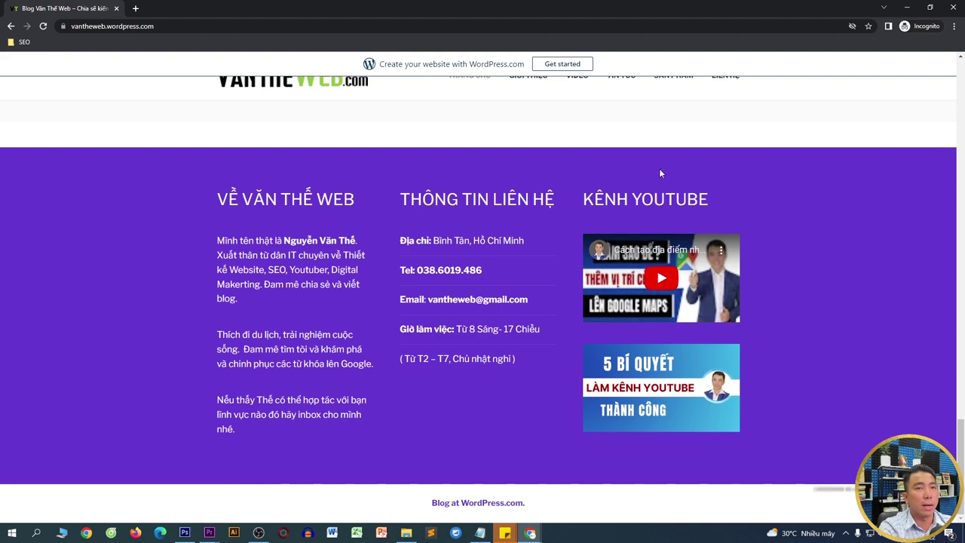
left_click(907, 7)
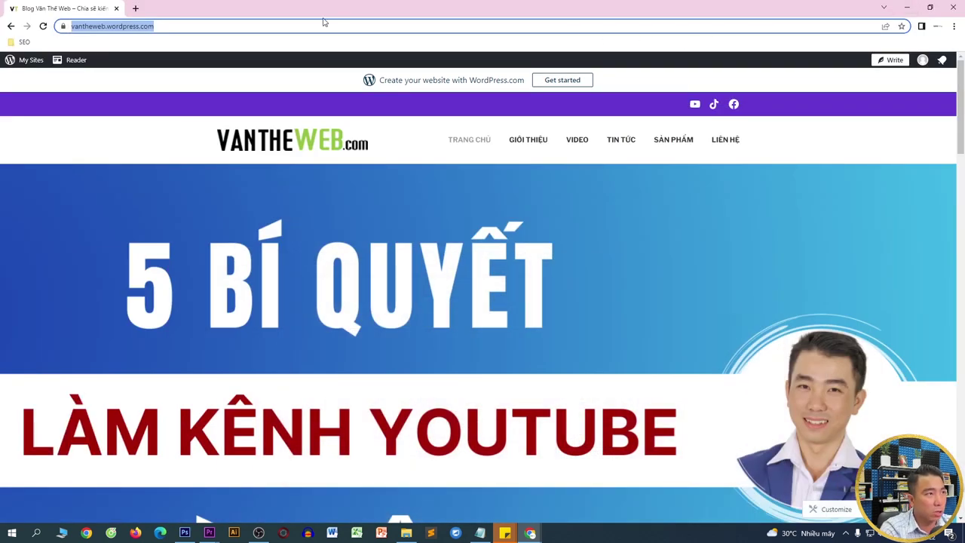
- Search YouTube for 'thiết kế website ban hàng văn thế web chuanr SEO' and scroll the results
type("y")
key("Return")
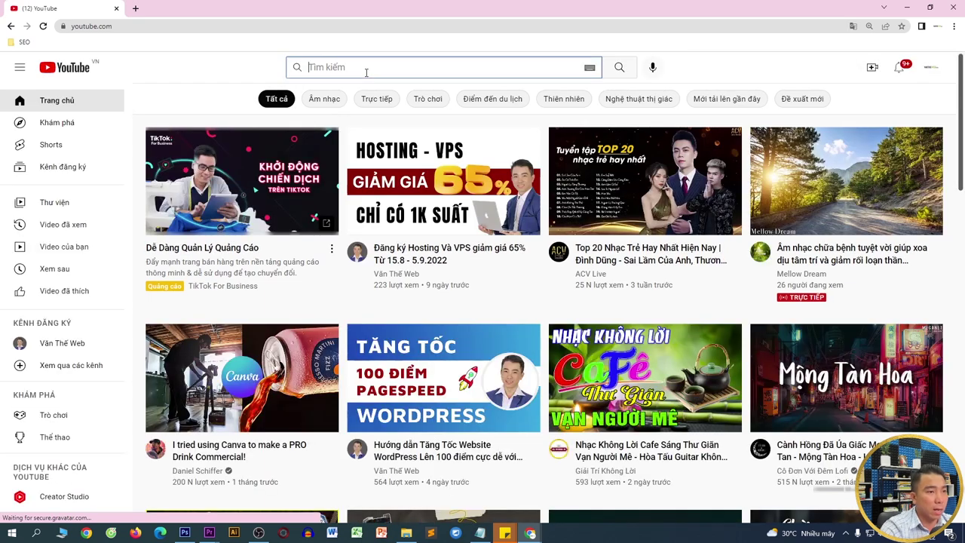
left_click(366, 69)
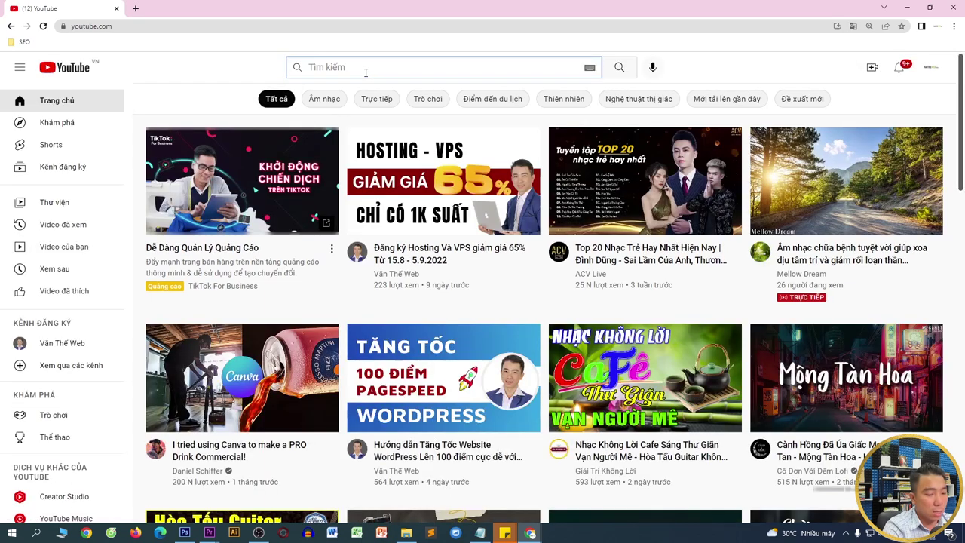
type("thiết kế w")
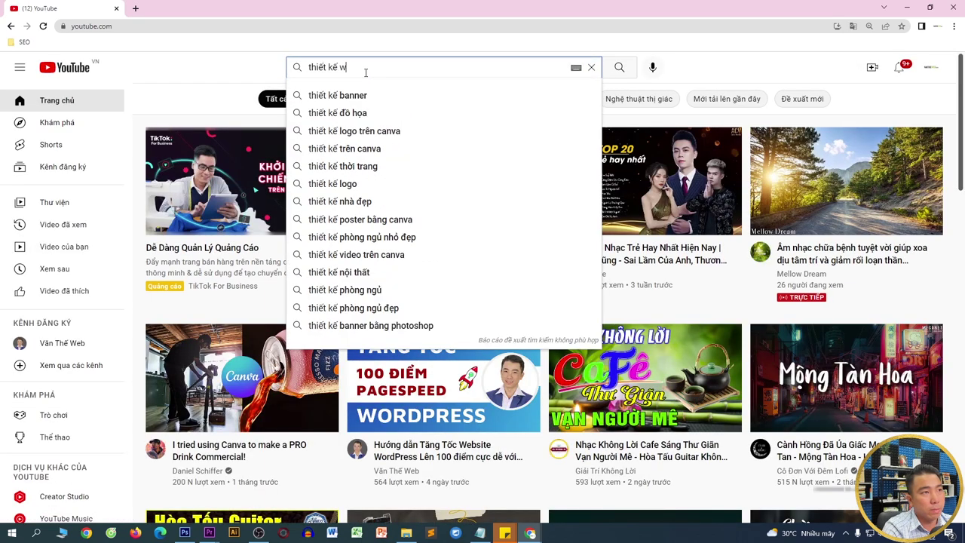
type("ebsite ban hàng ")
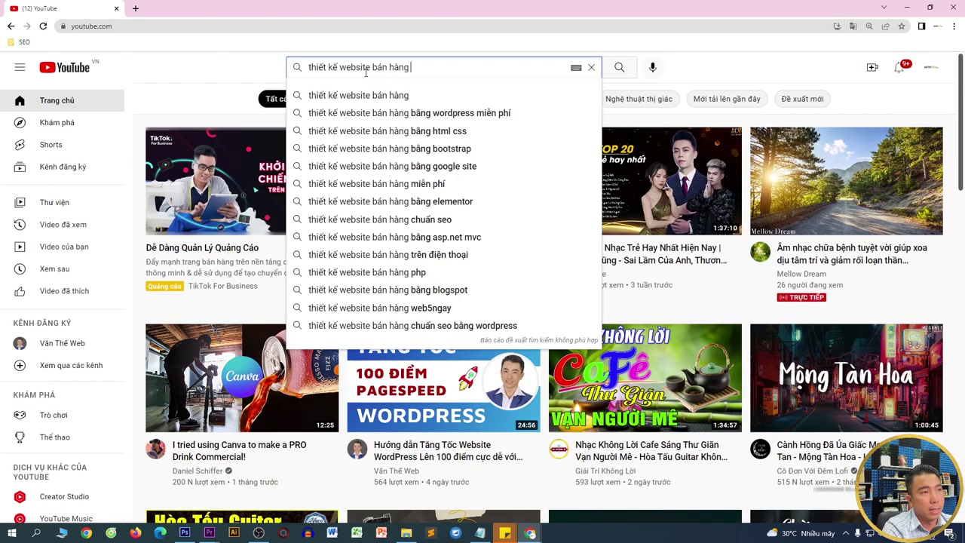
type("văn thế w")
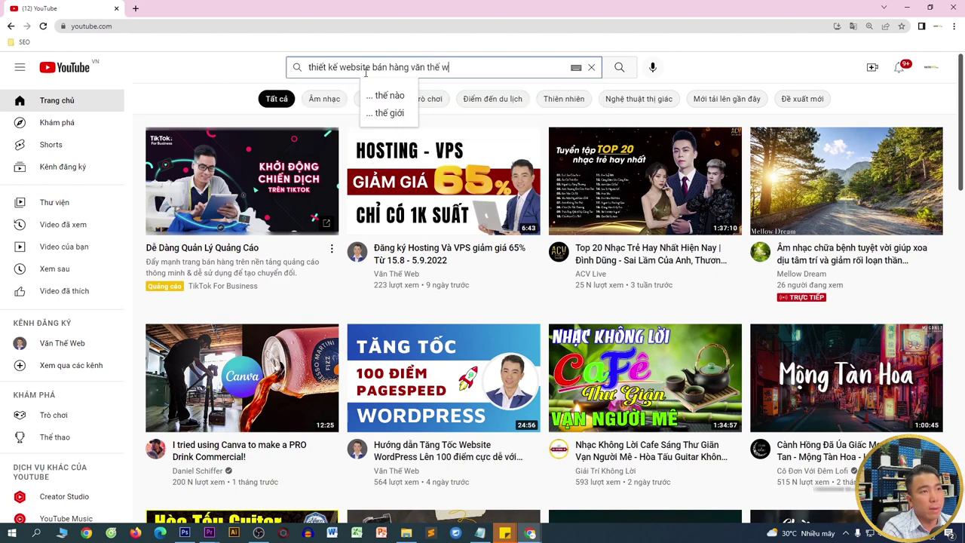
type("eb chuanr SEO")
key("Return")
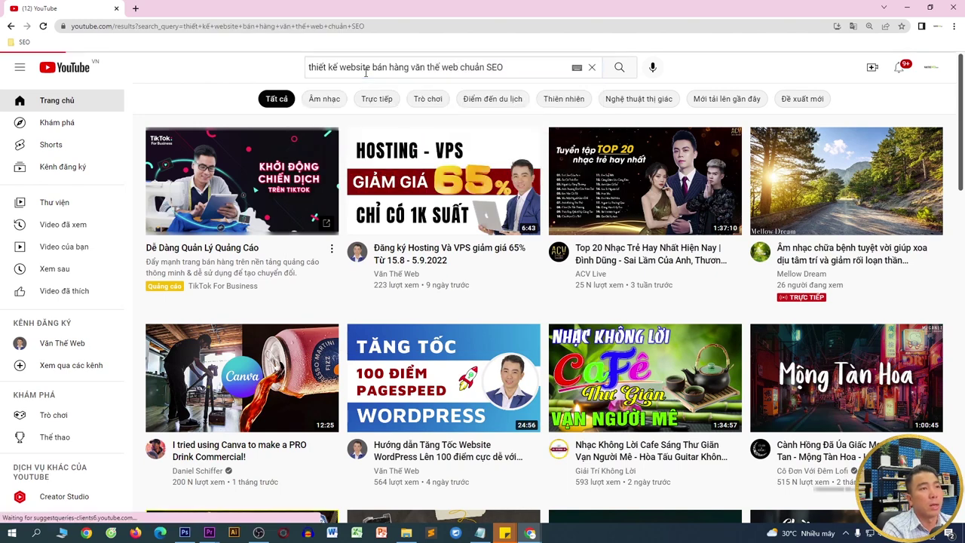
scroll(340, 226, "down", 3)
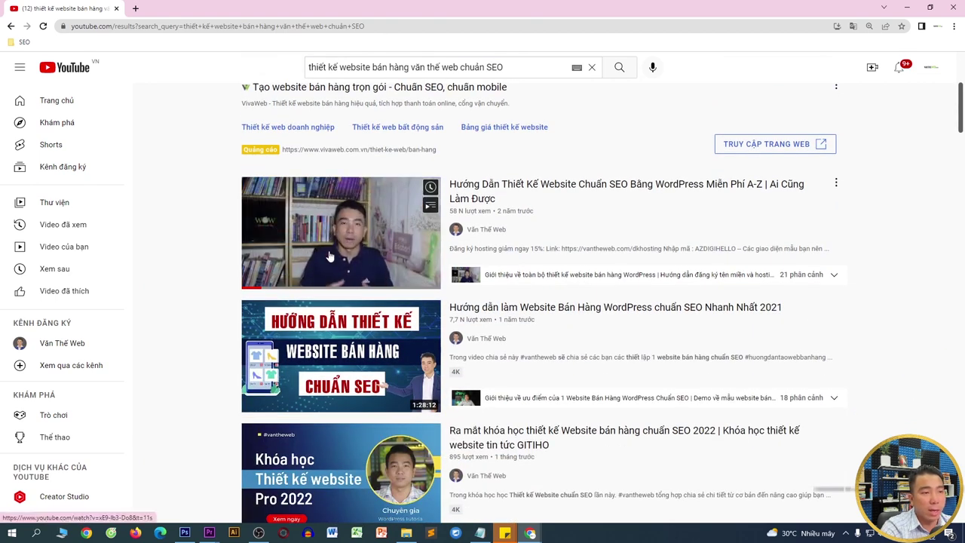
scroll(328, 263, "down", 1)
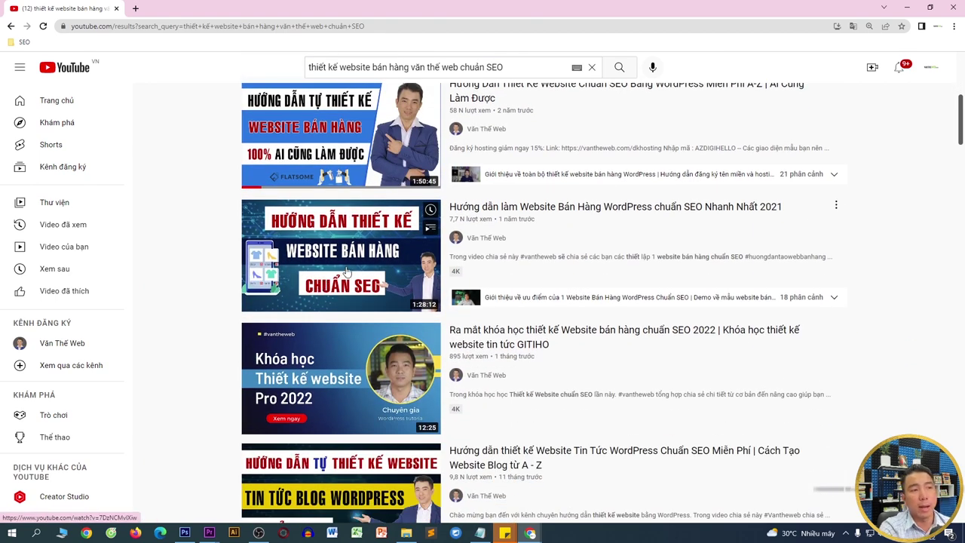